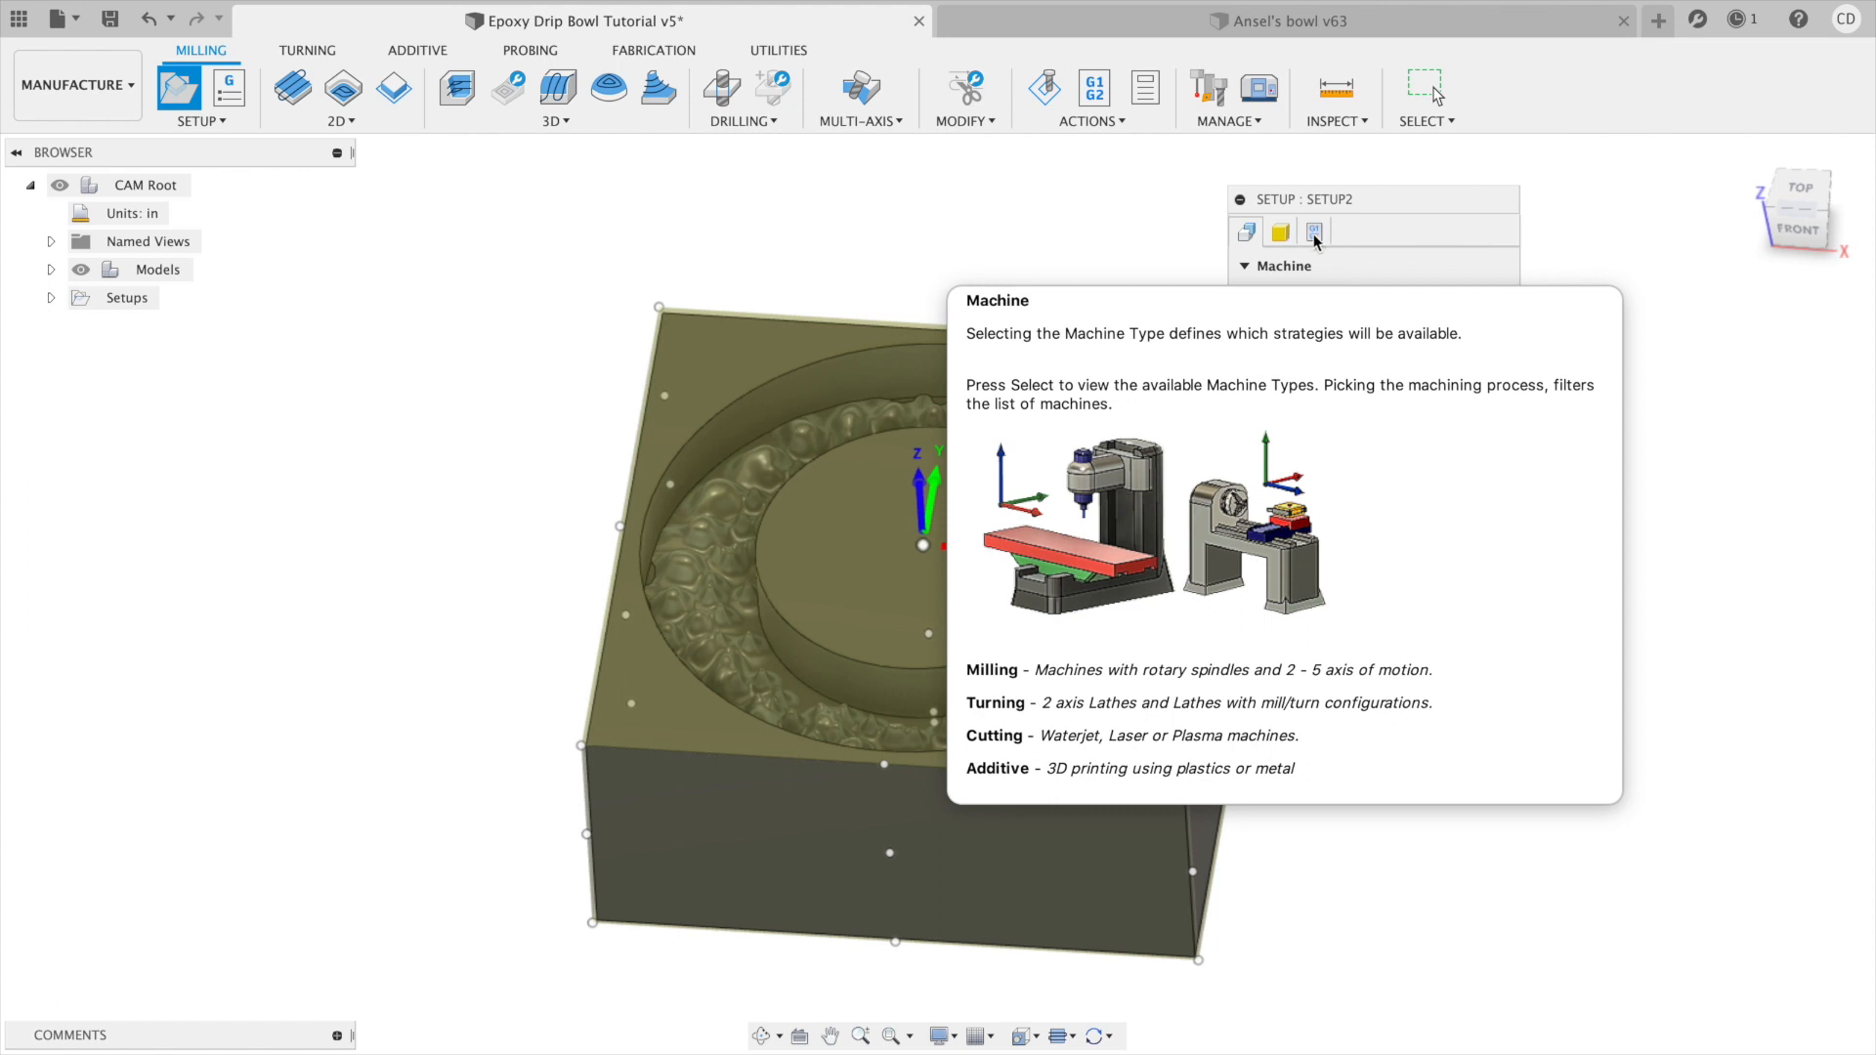
# Define the setup's stock as a relative size box with no additional stock.
pyautogui.click(1281, 233)
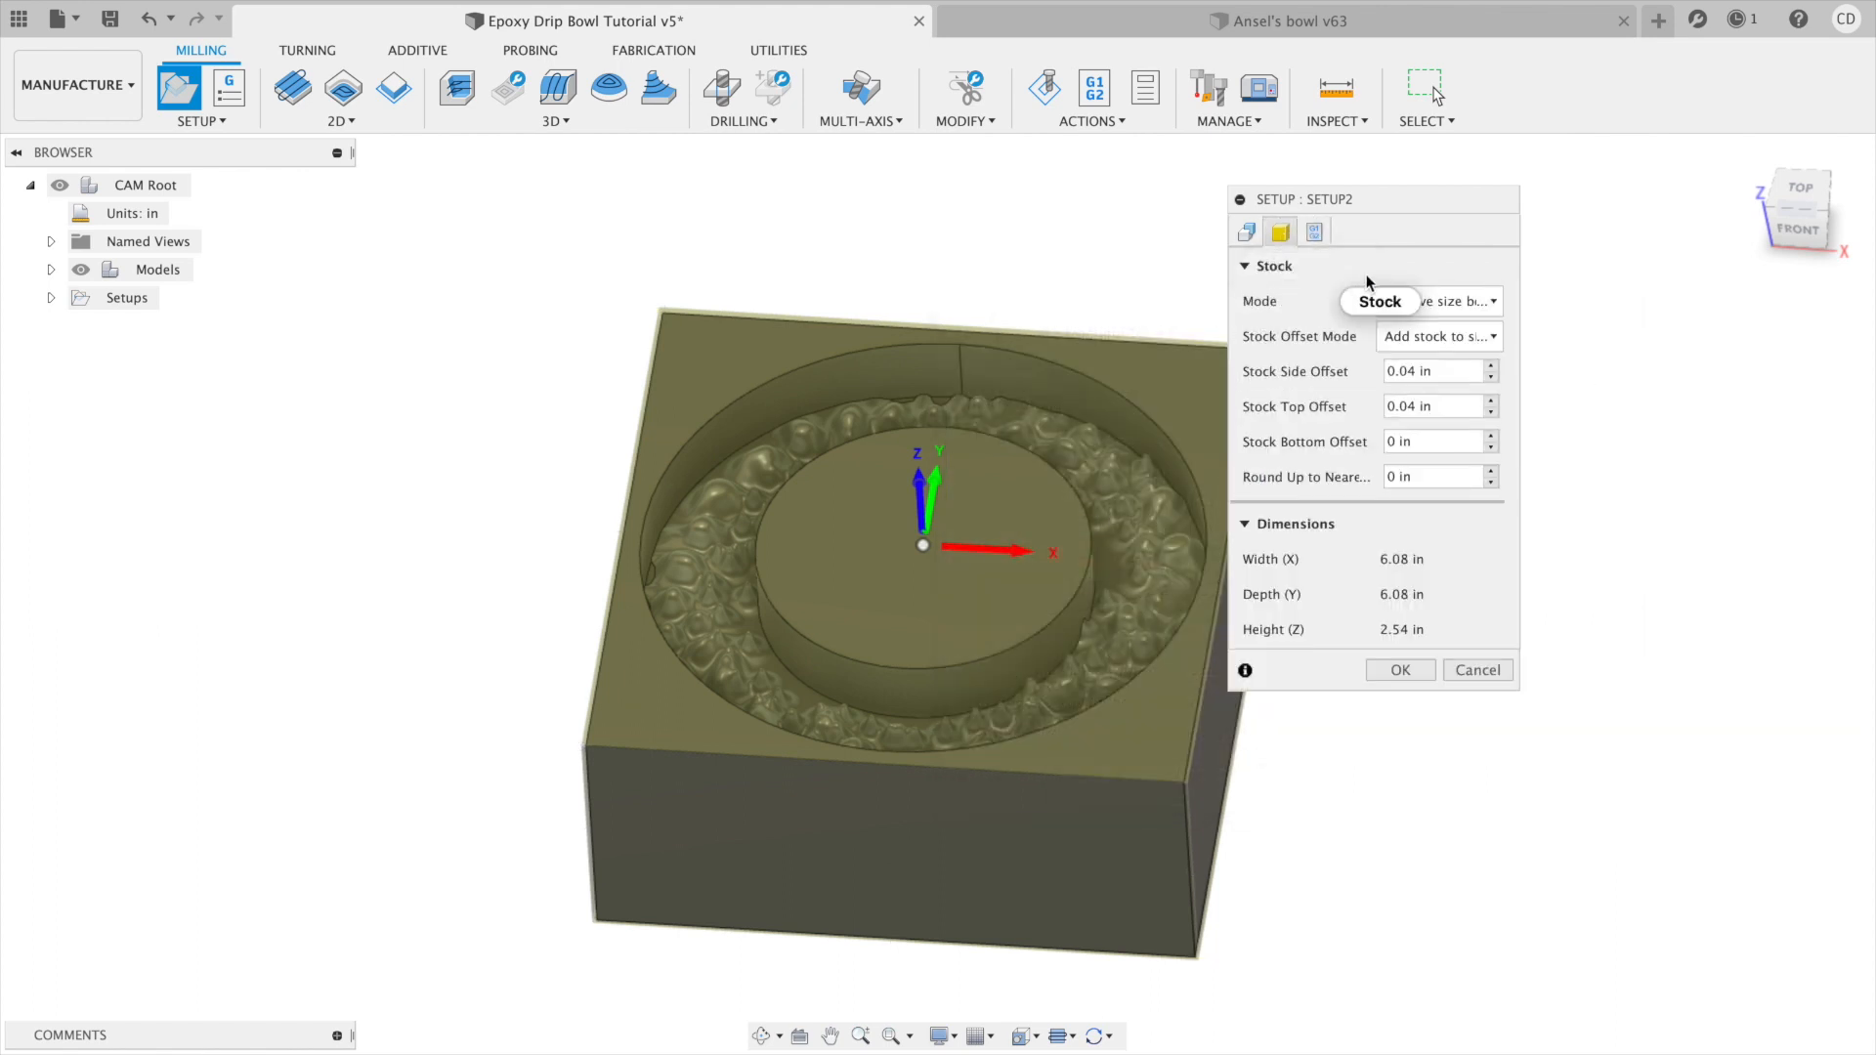
pyautogui.click(1426, 303)
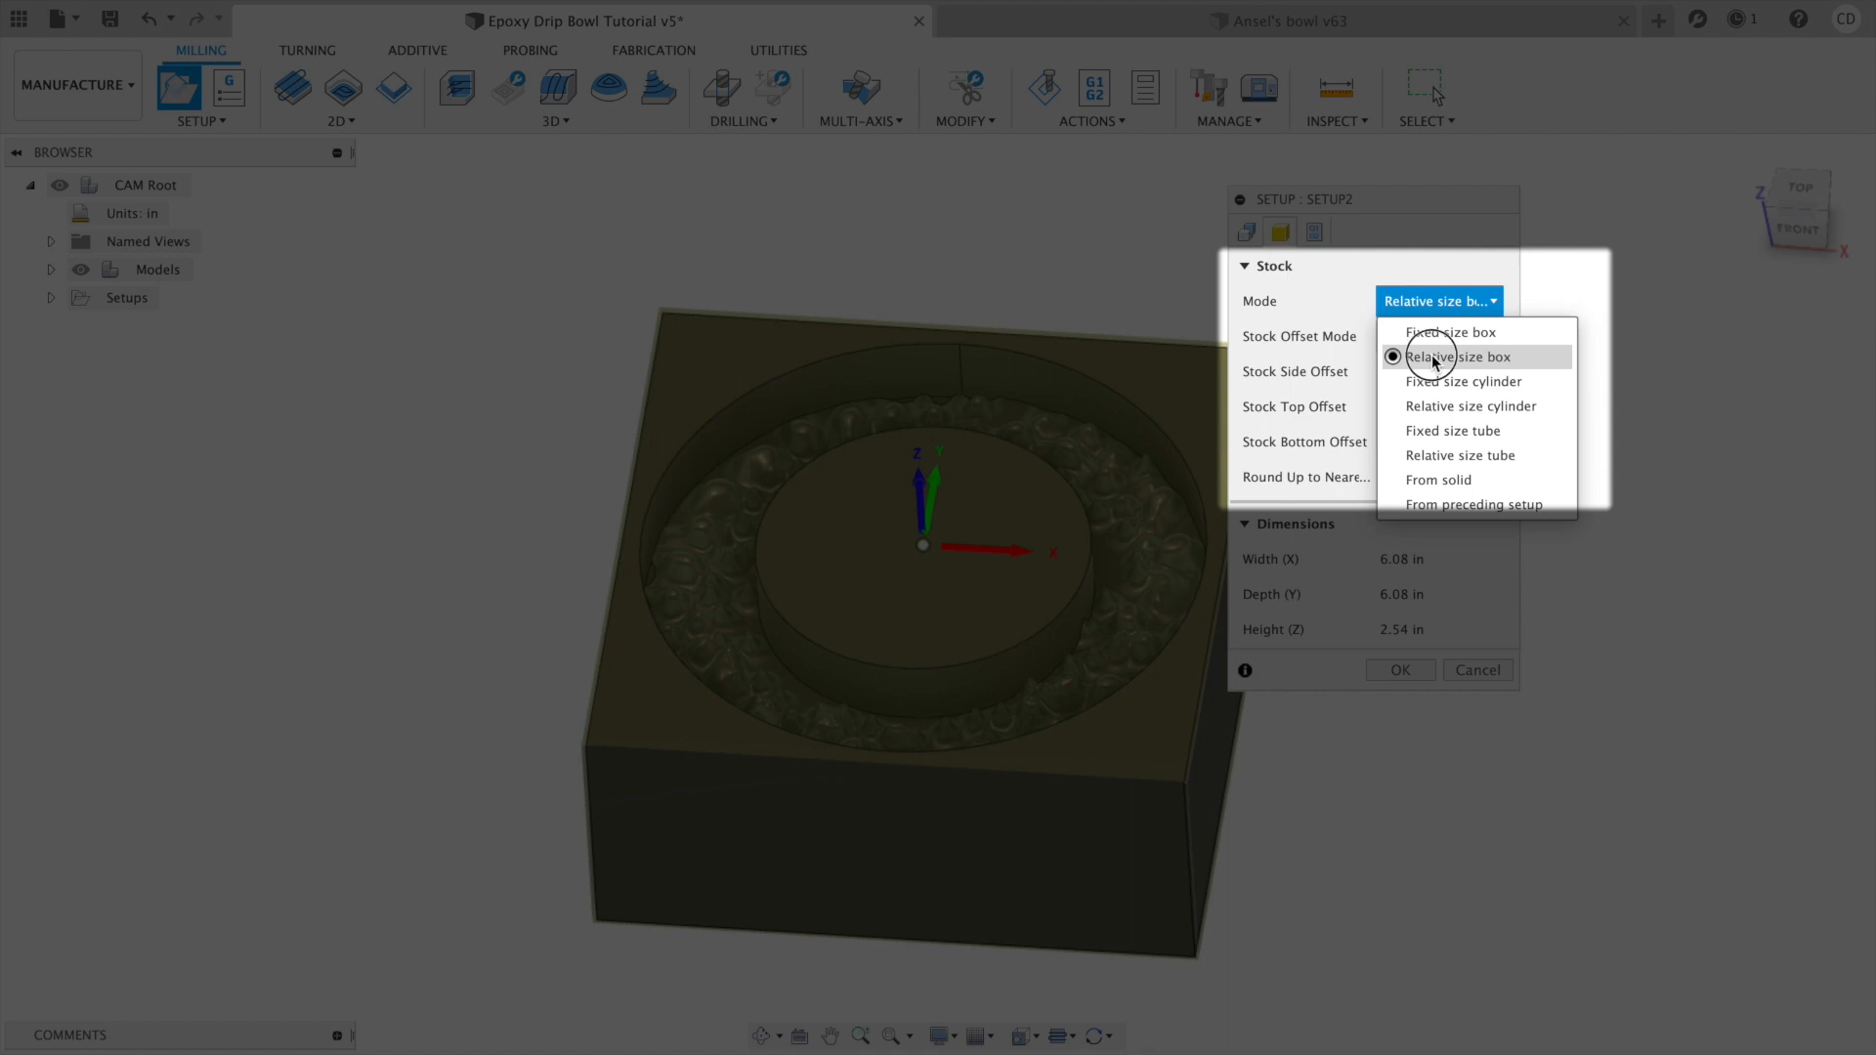
pyautogui.click(1432, 358)
pyautogui.click(1439, 338)
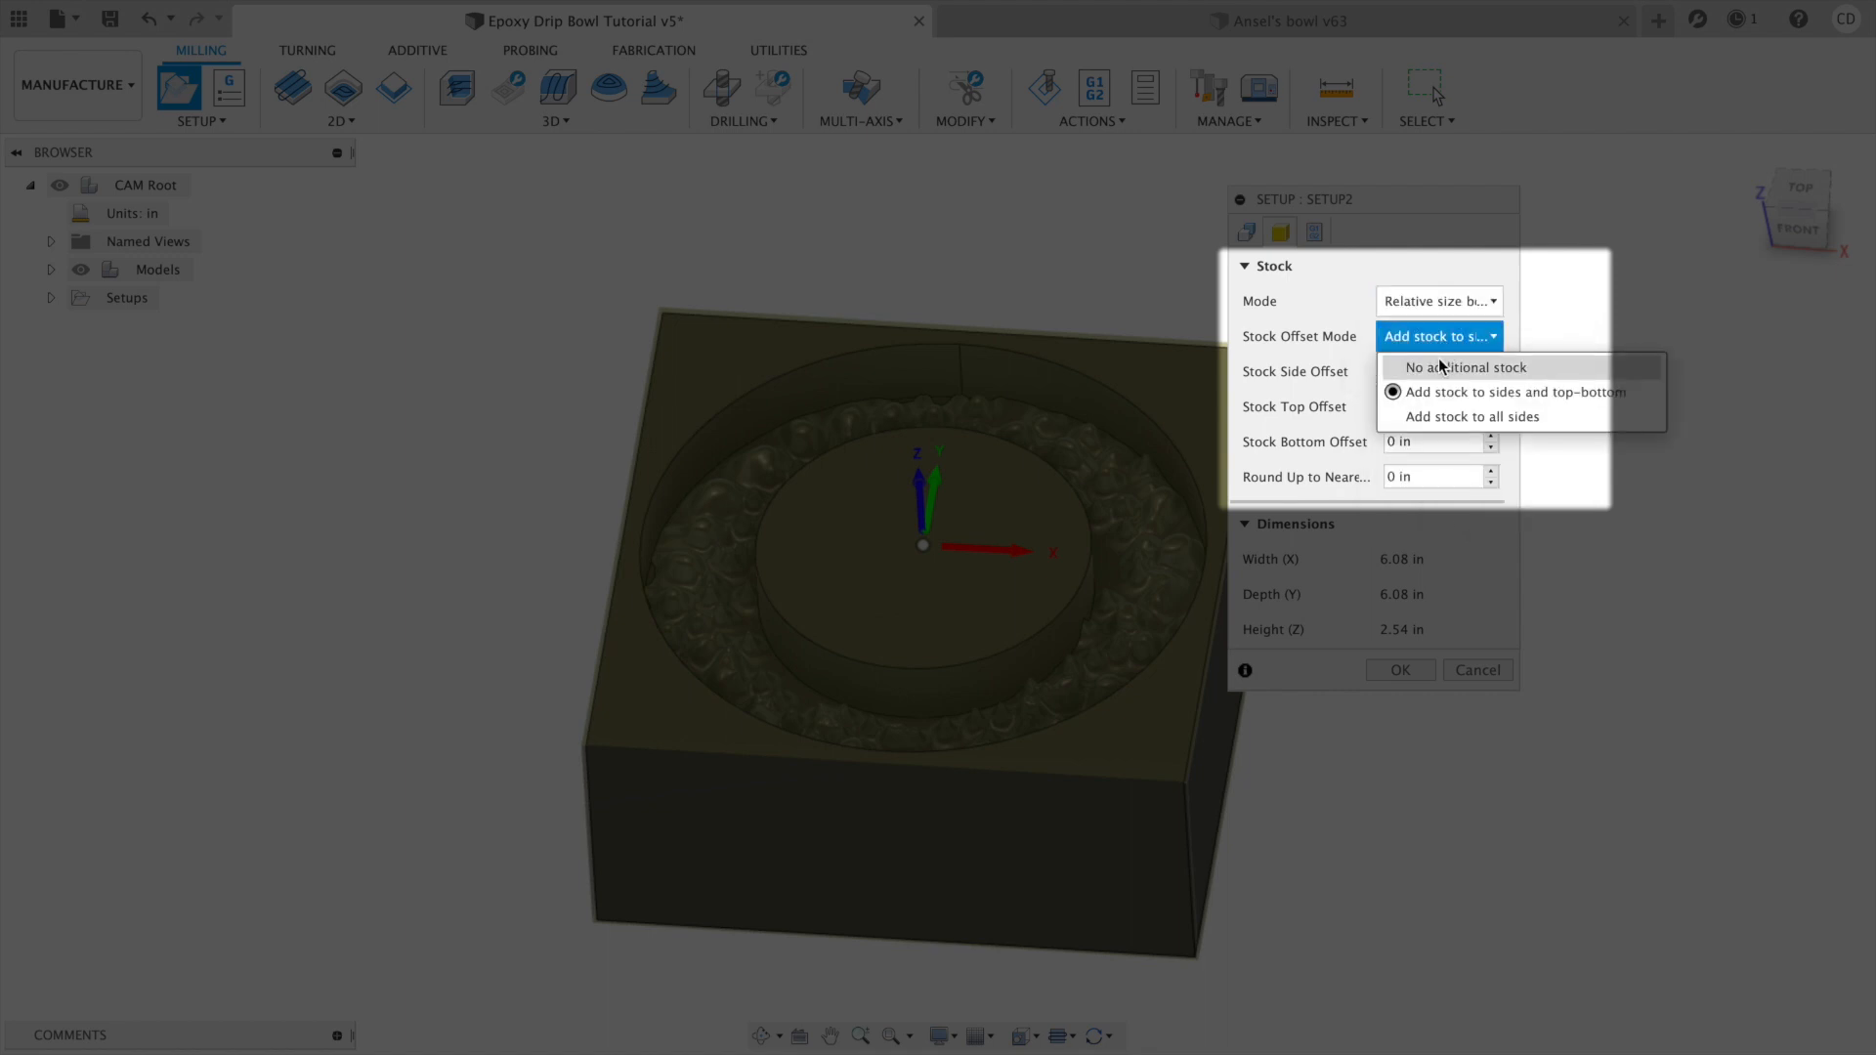
pyautogui.click(1440, 367)
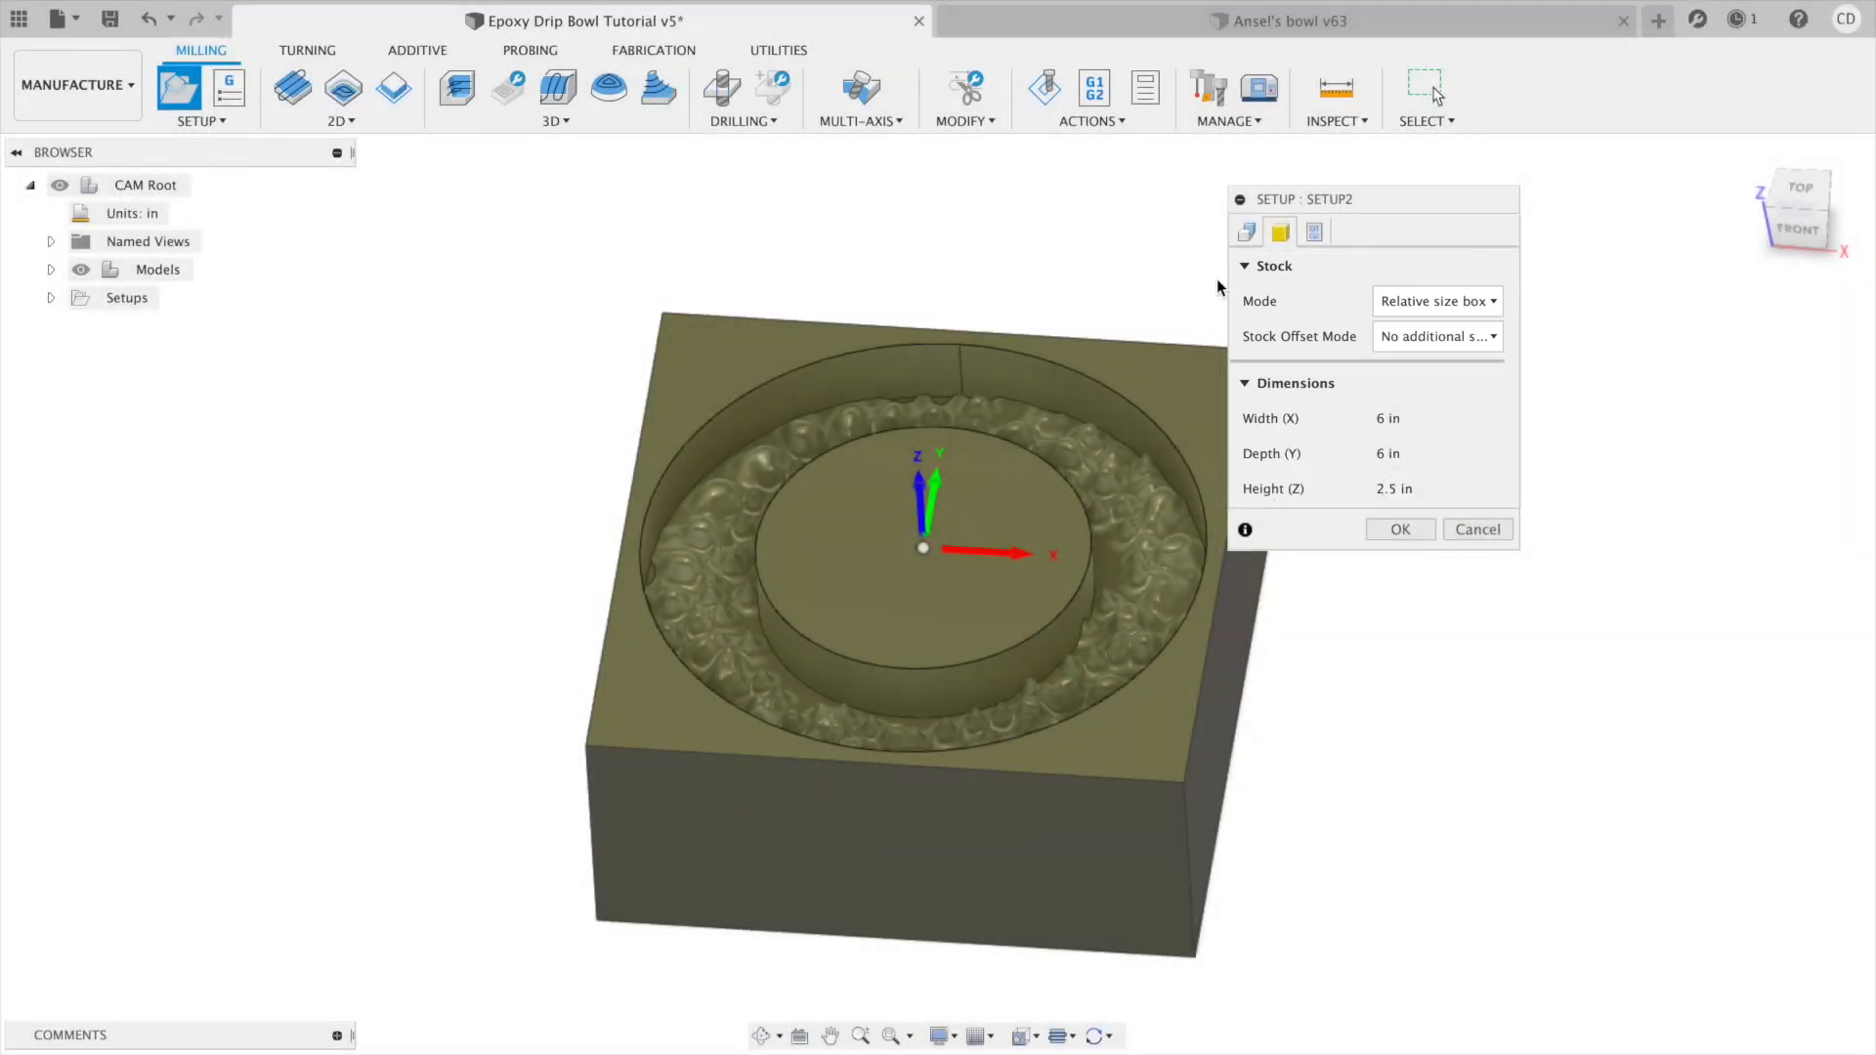
# Place the setup's origin at the stock's upper front-left corner and rename the finished setup as Stock drip machining.
pyautogui.click(1247, 234)
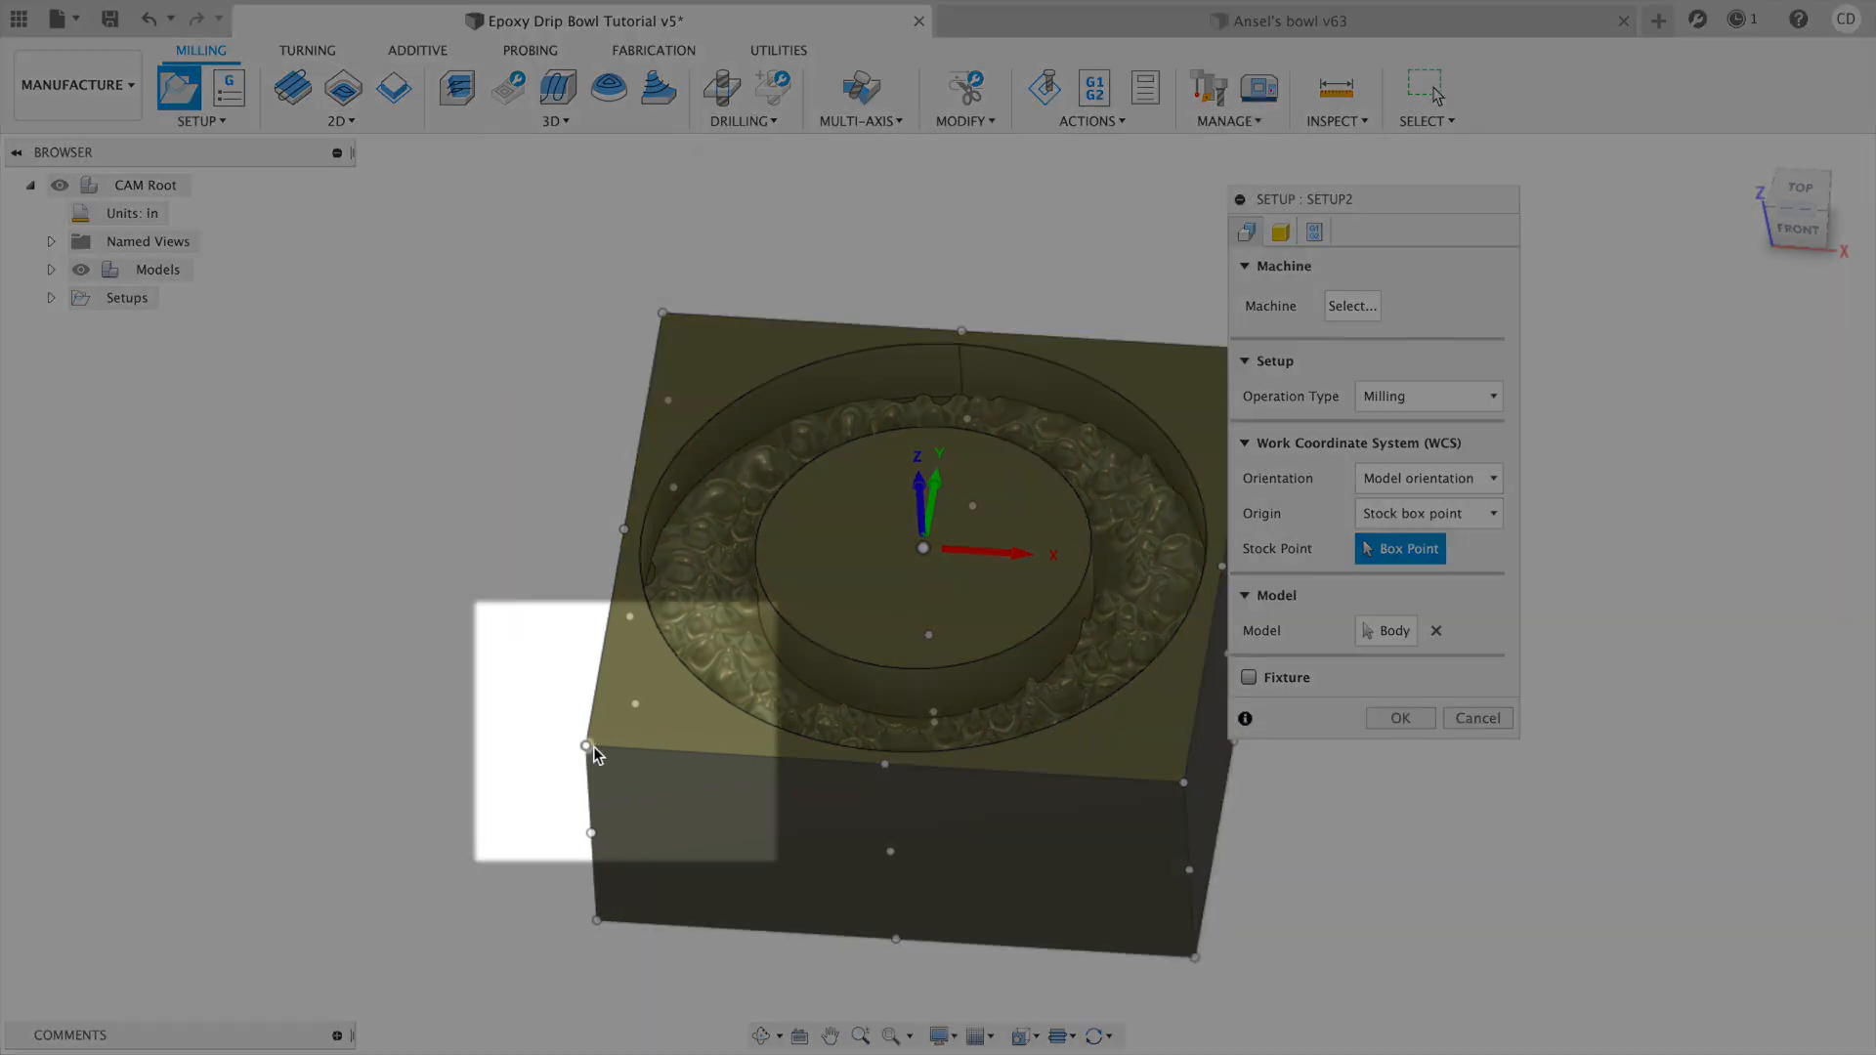
pyautogui.click(592, 747)
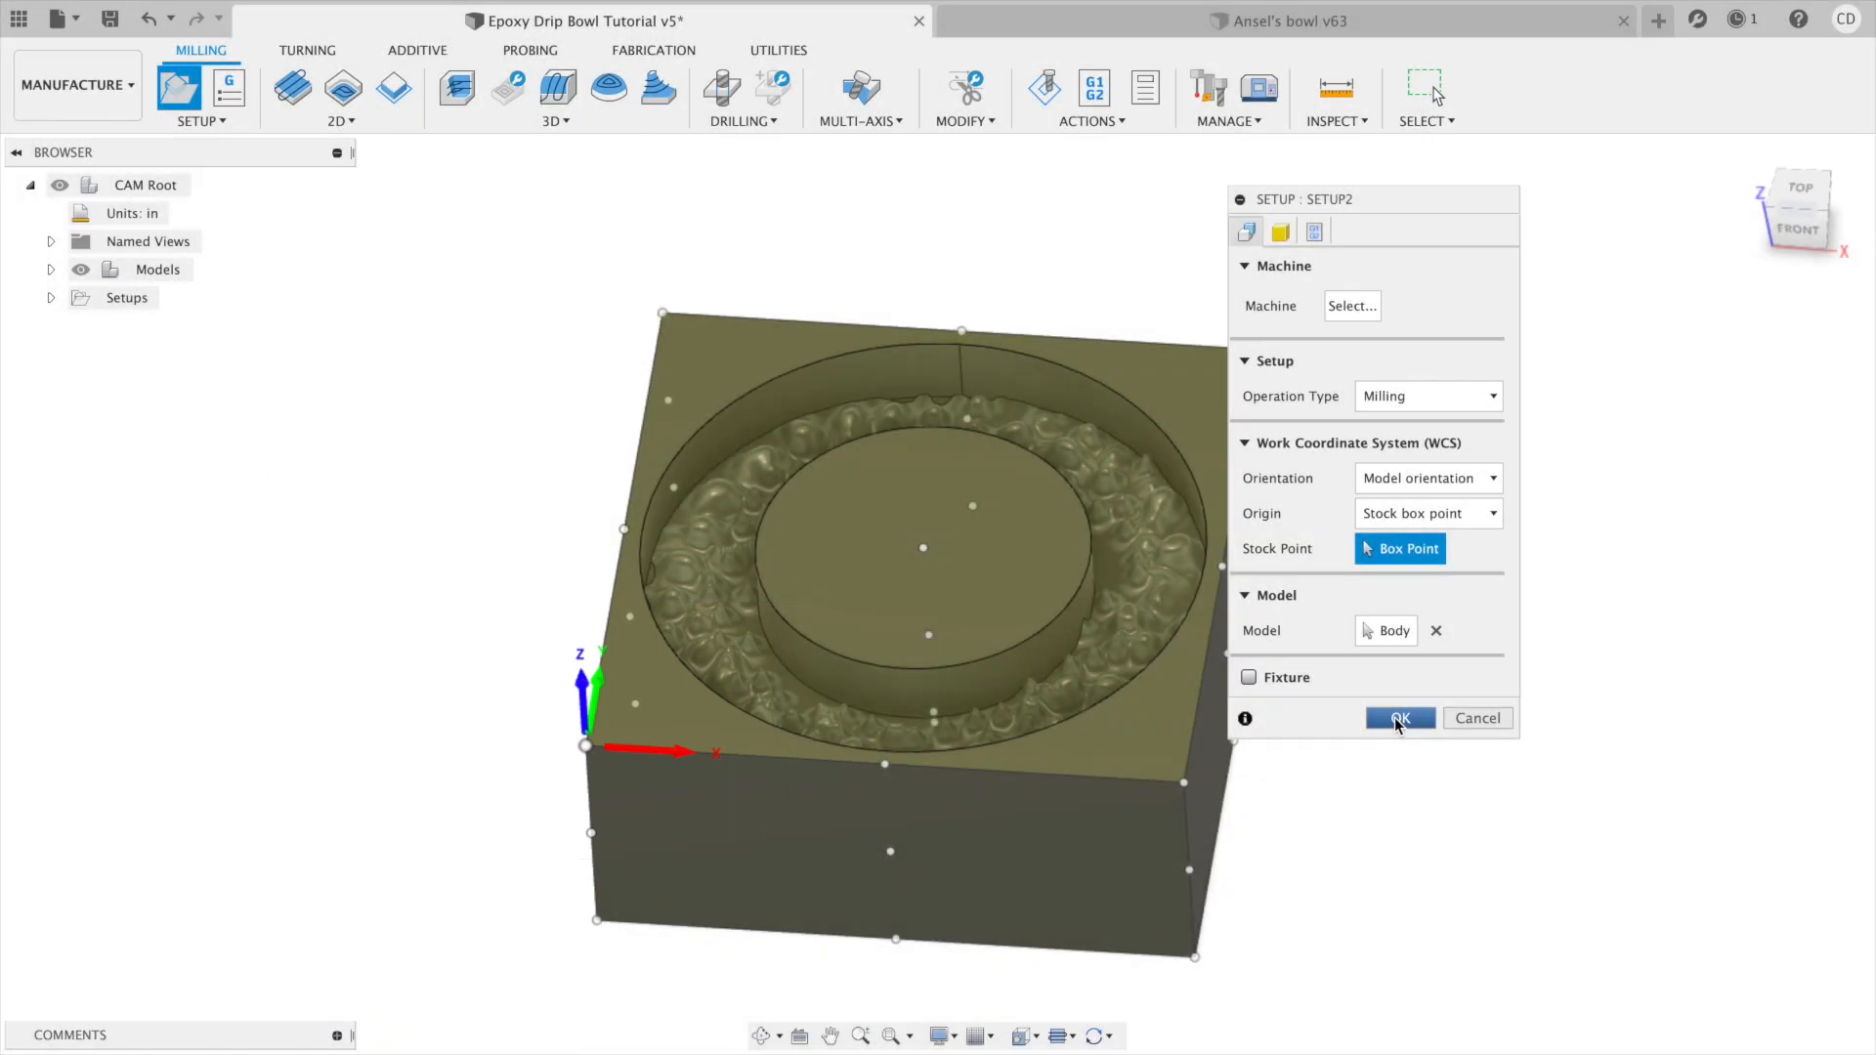
pyautogui.click(1396, 724)
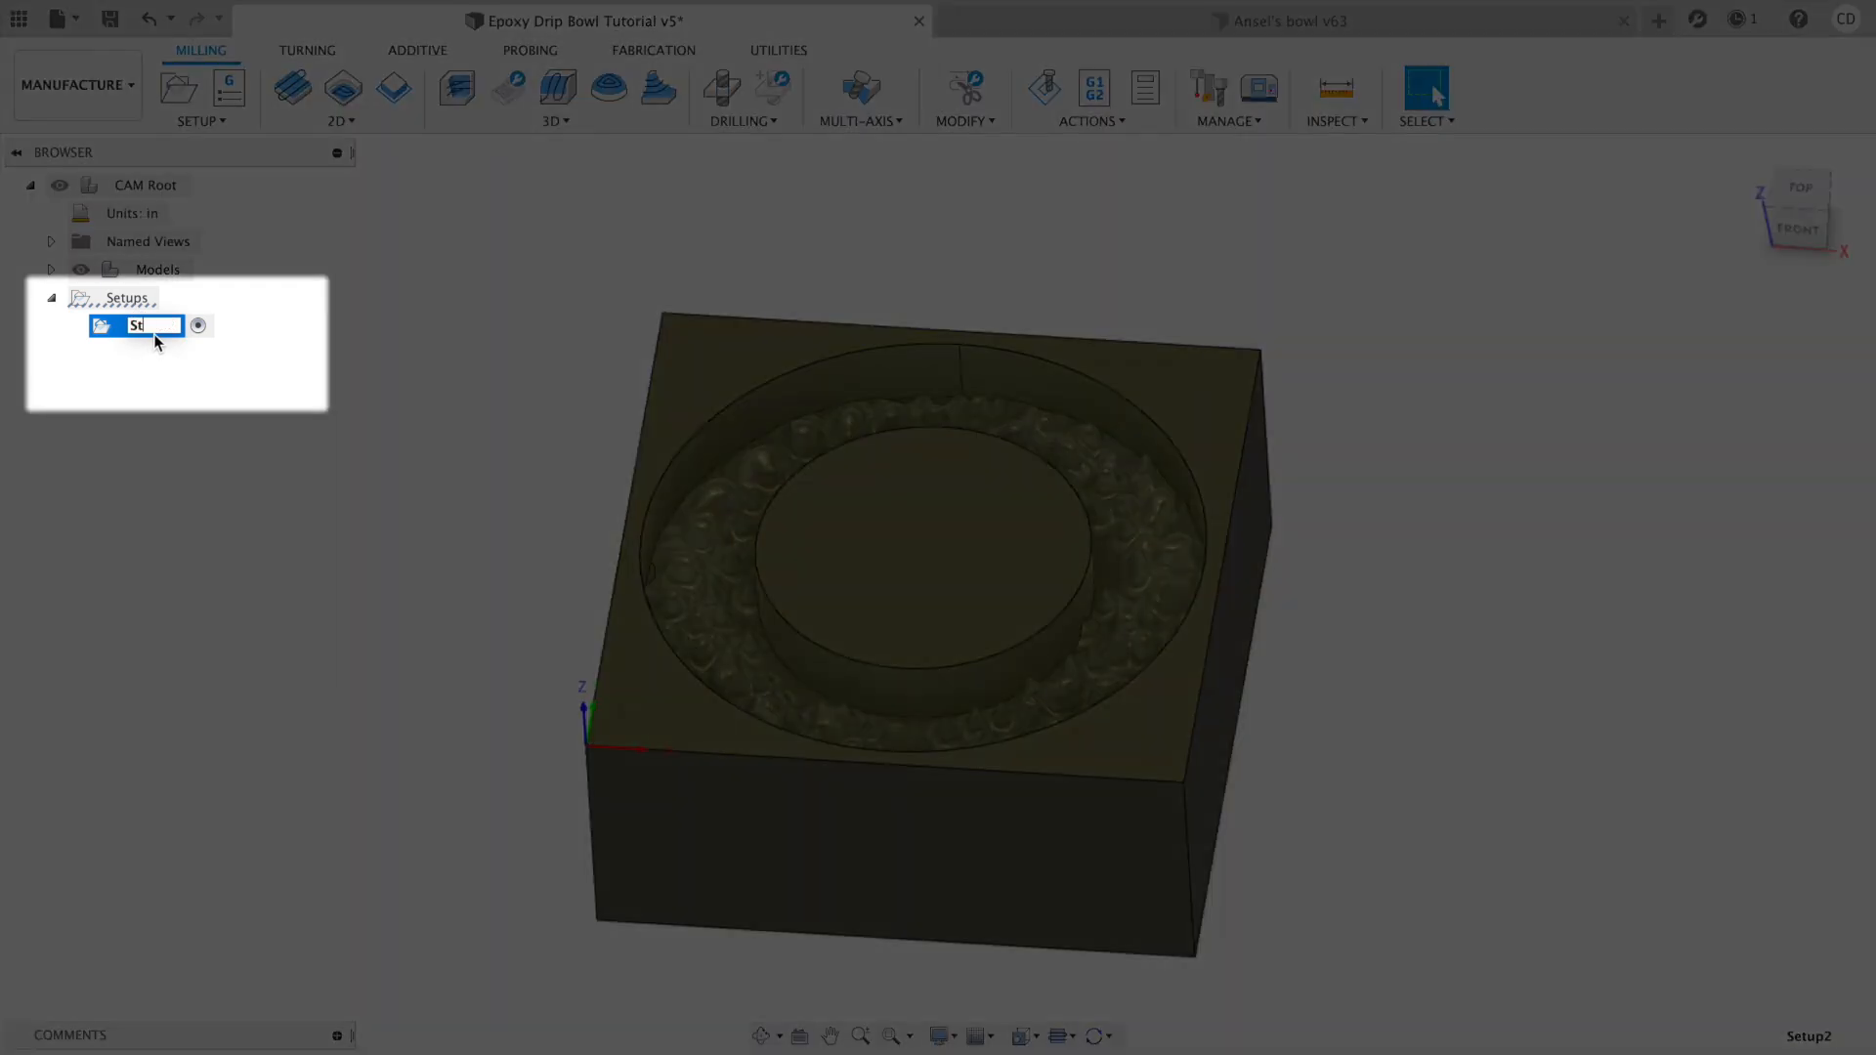
pyautogui.write('drip machining')
pyautogui.press('Return')
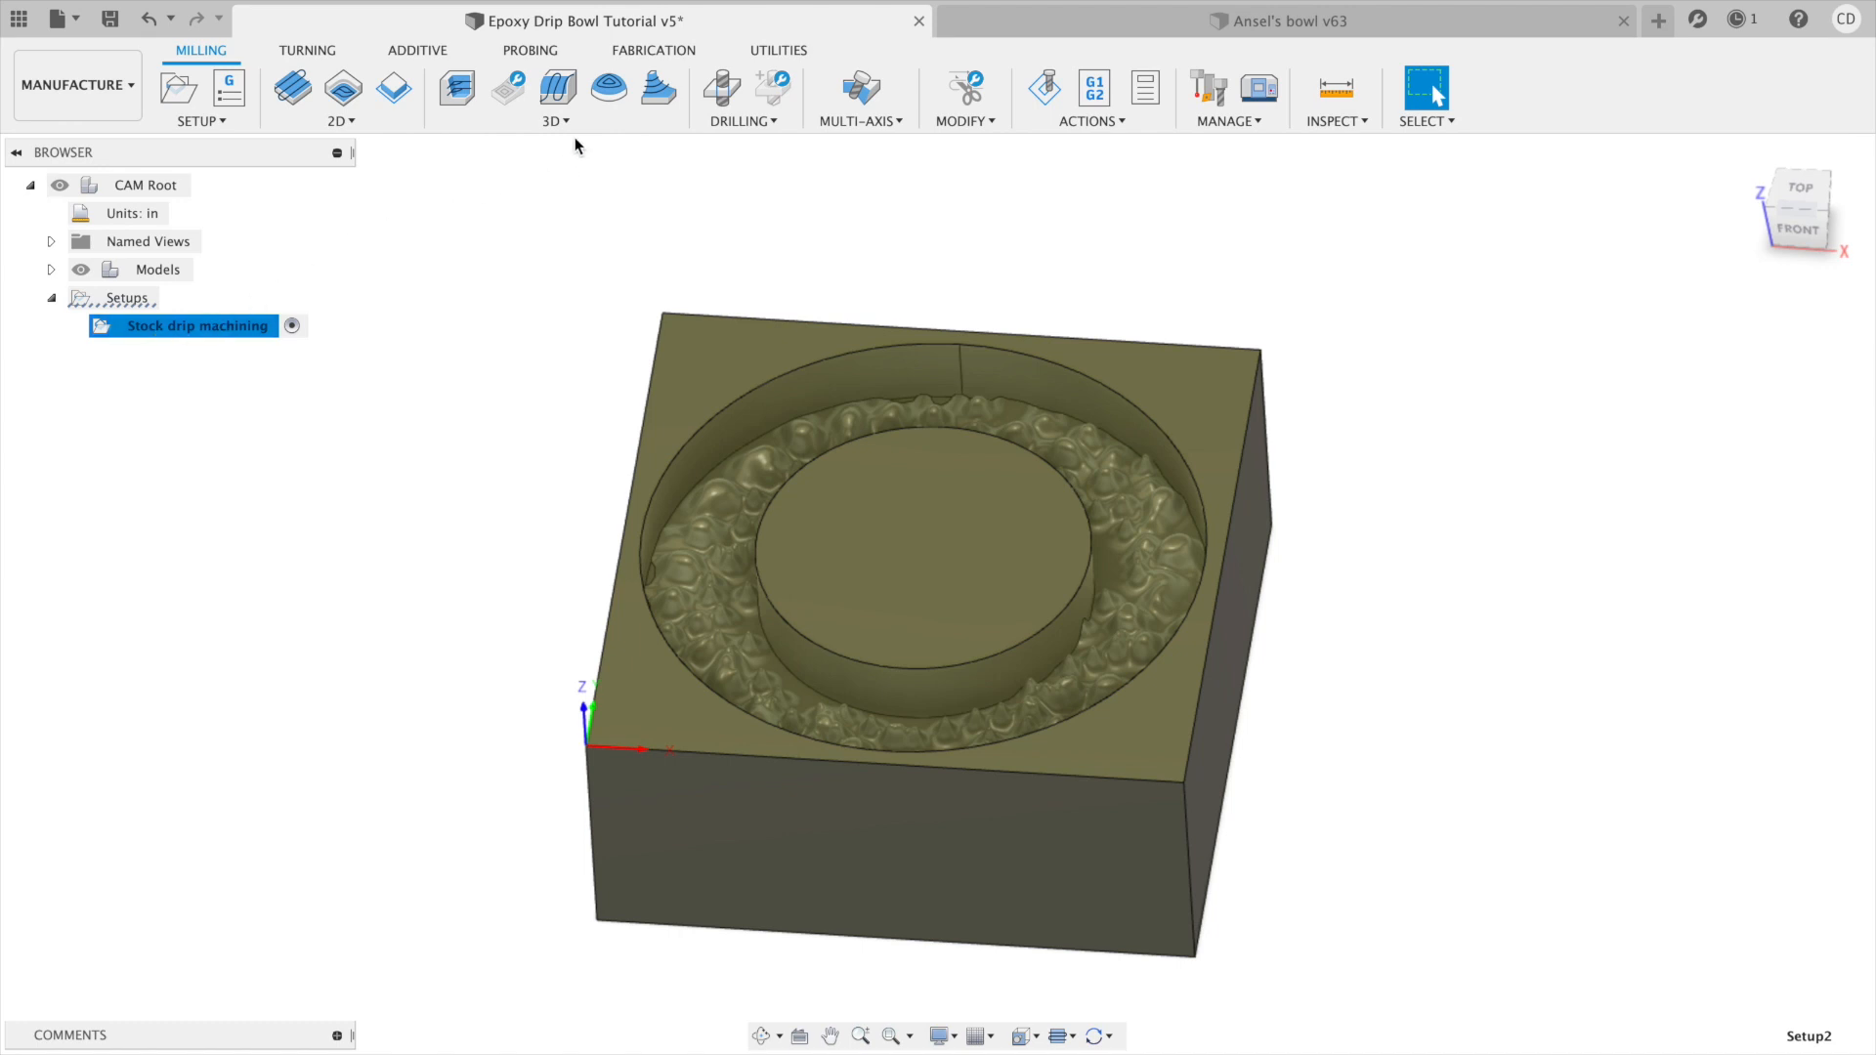
# Start a 3D Pocket Clearing operation with tool 14, the Amana 3/8" spiral up cutter, using the Wood - outside slow big step preset.
pyautogui.click(553, 121)
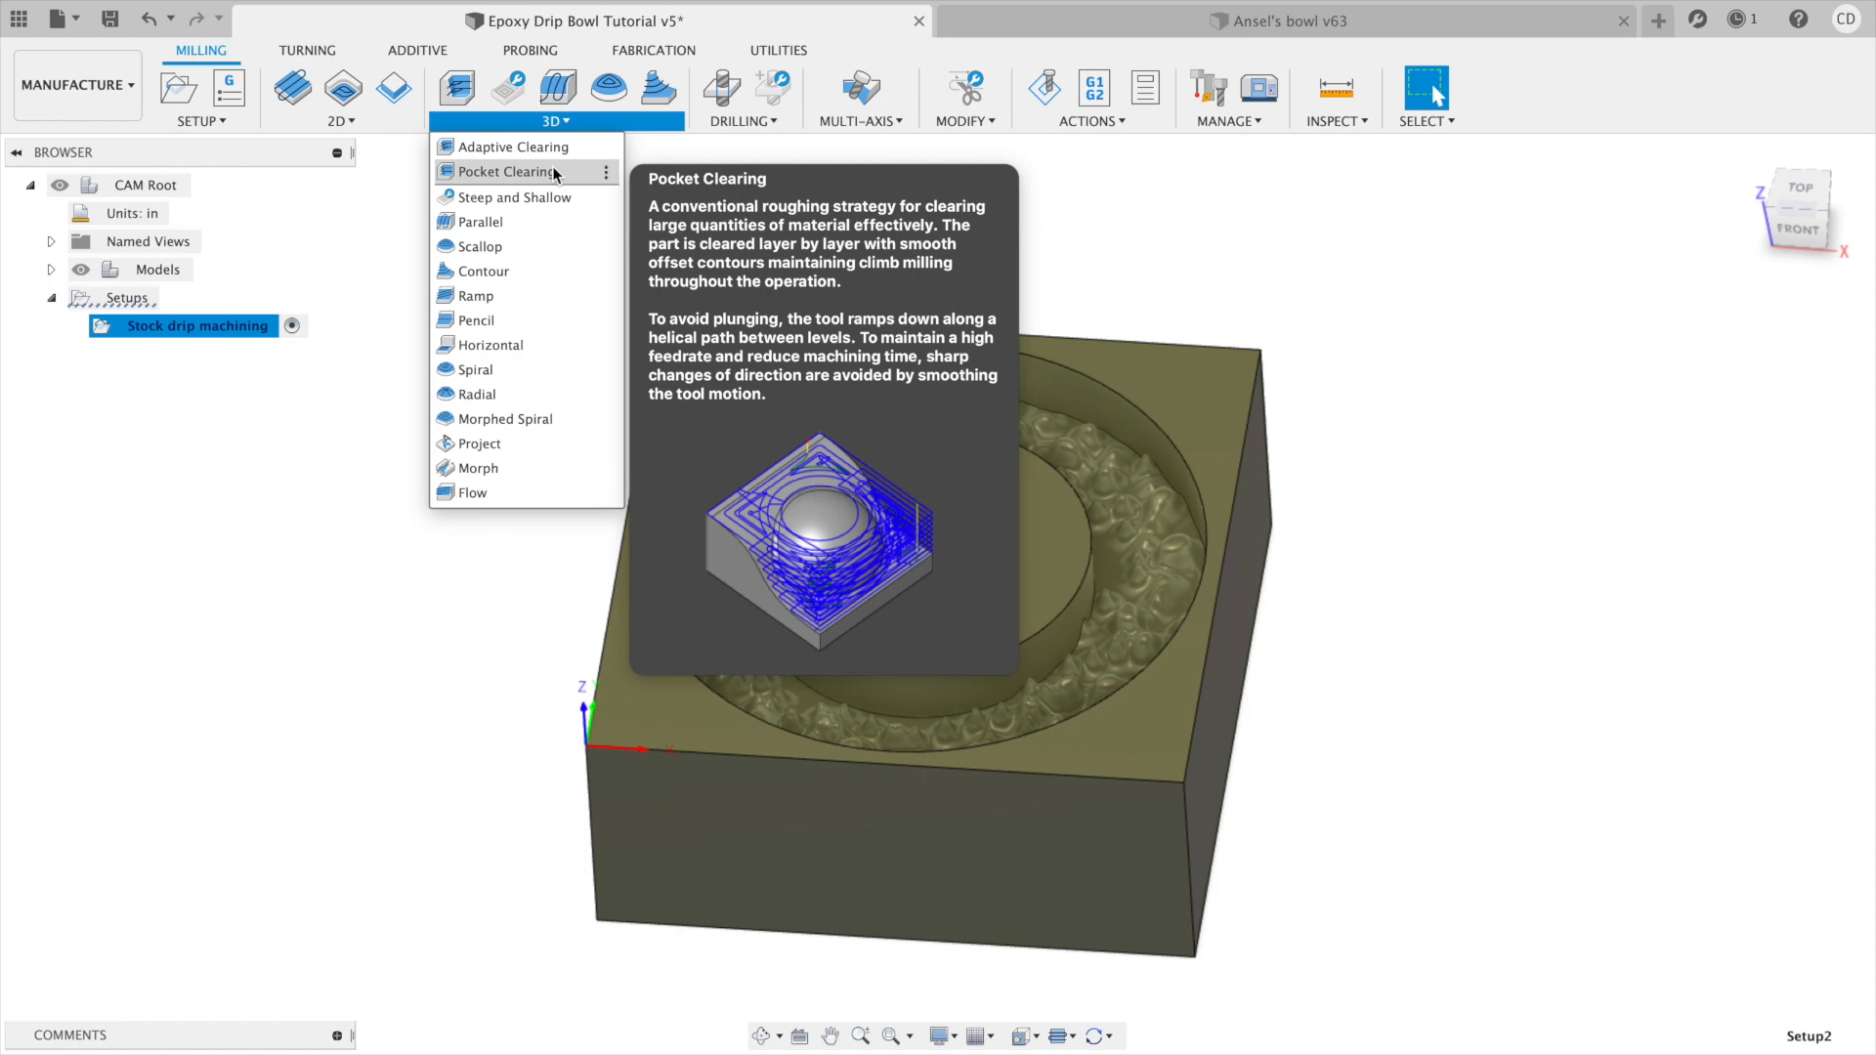
pyautogui.click(553, 172)
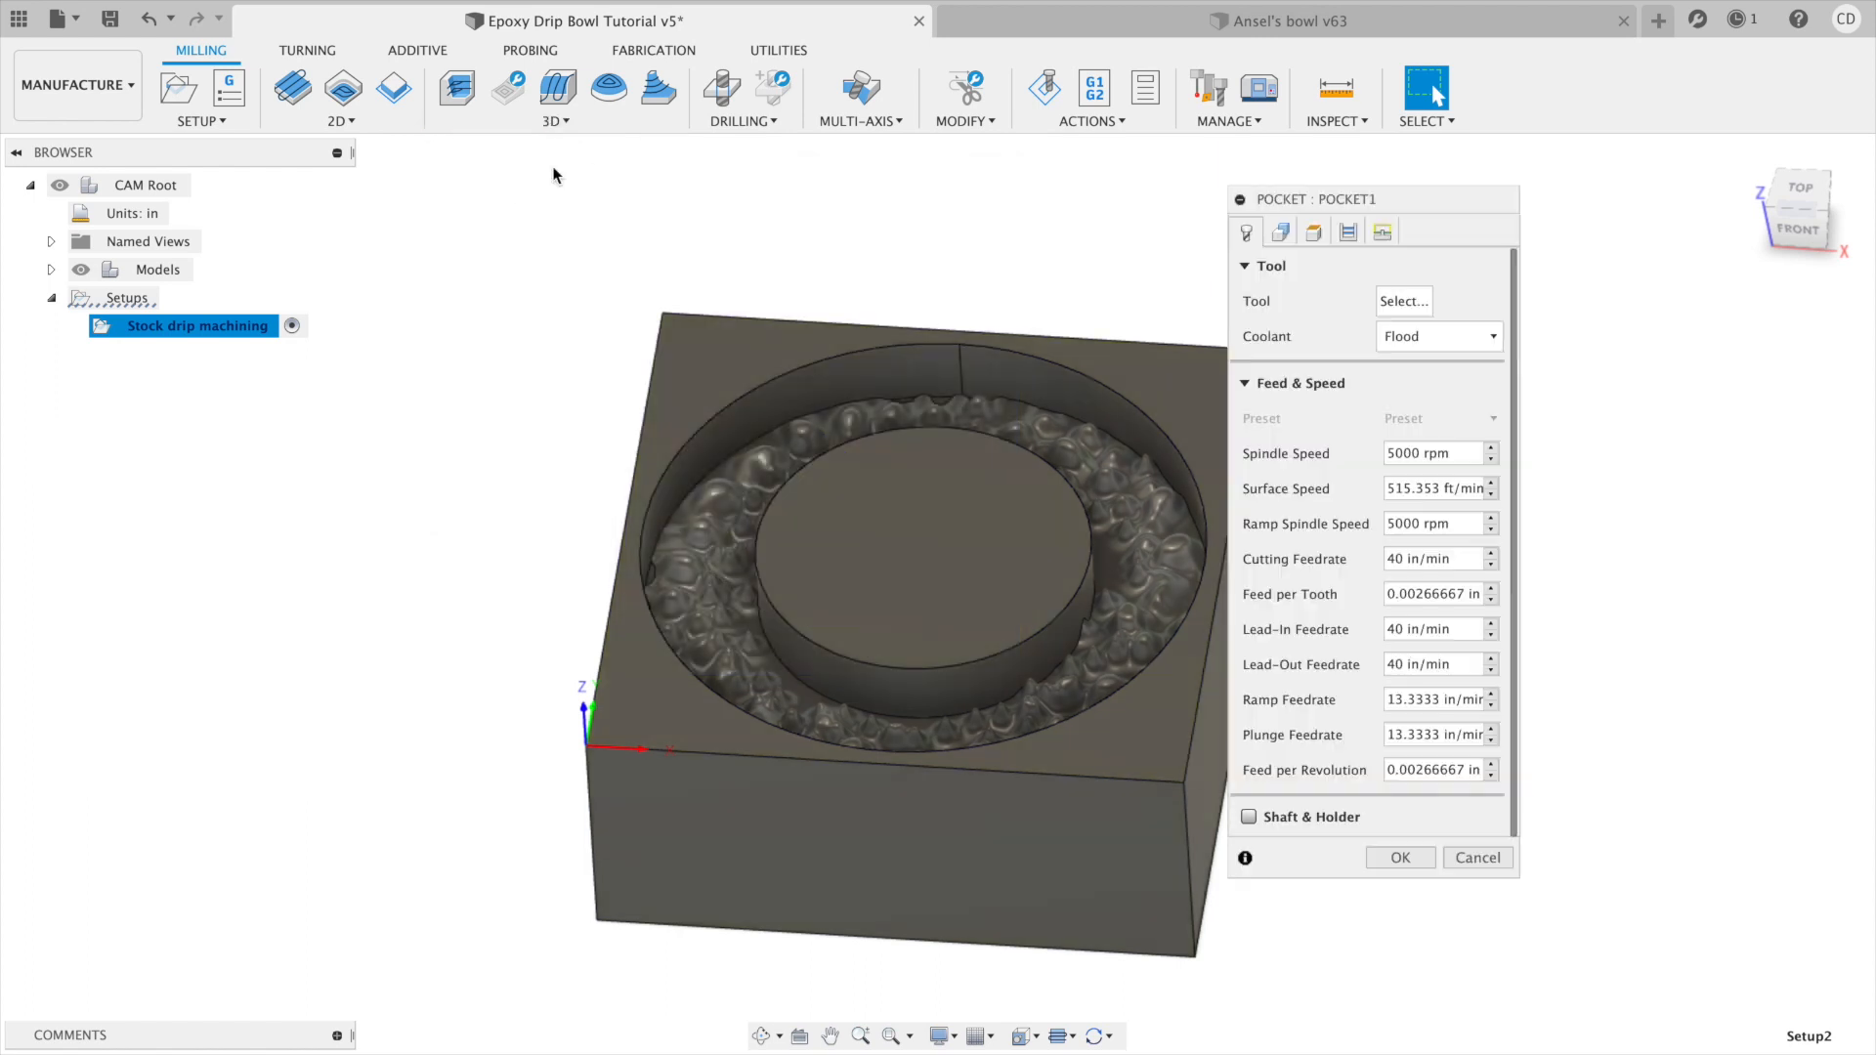
pyautogui.click(1413, 304)
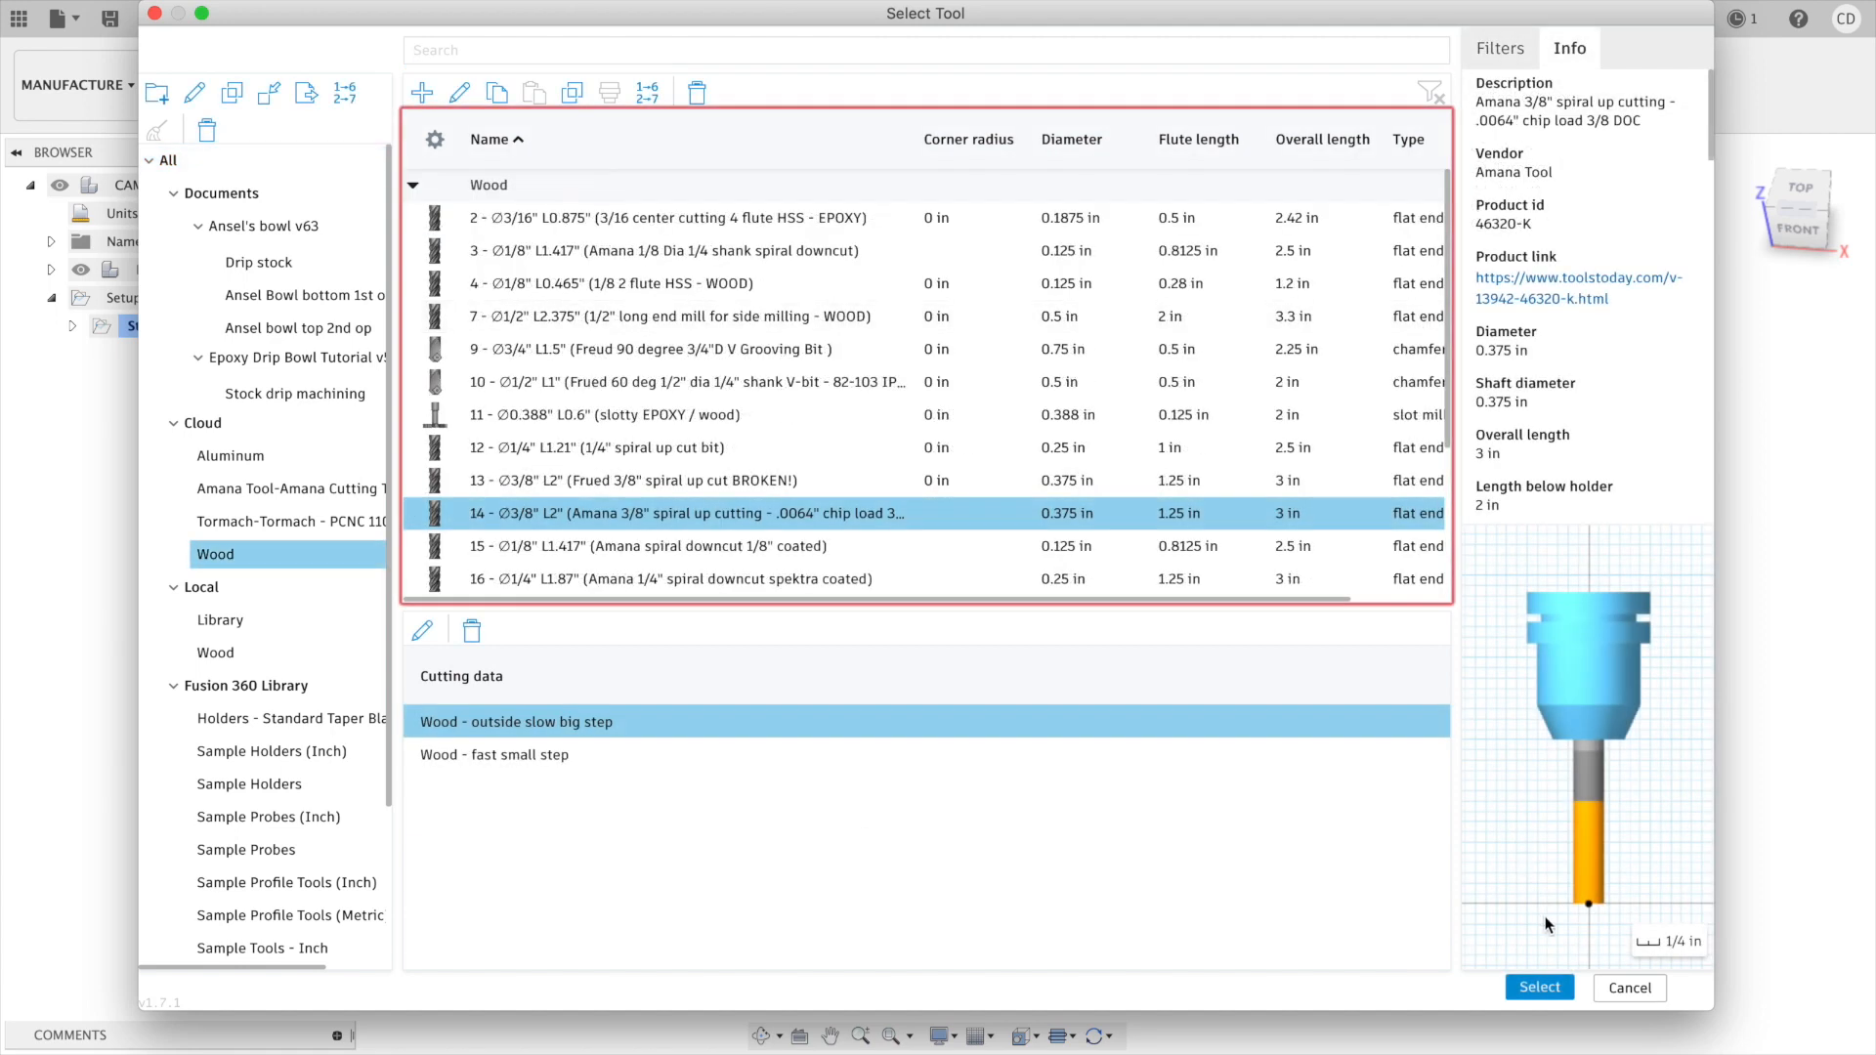
pyautogui.click(1539, 987)
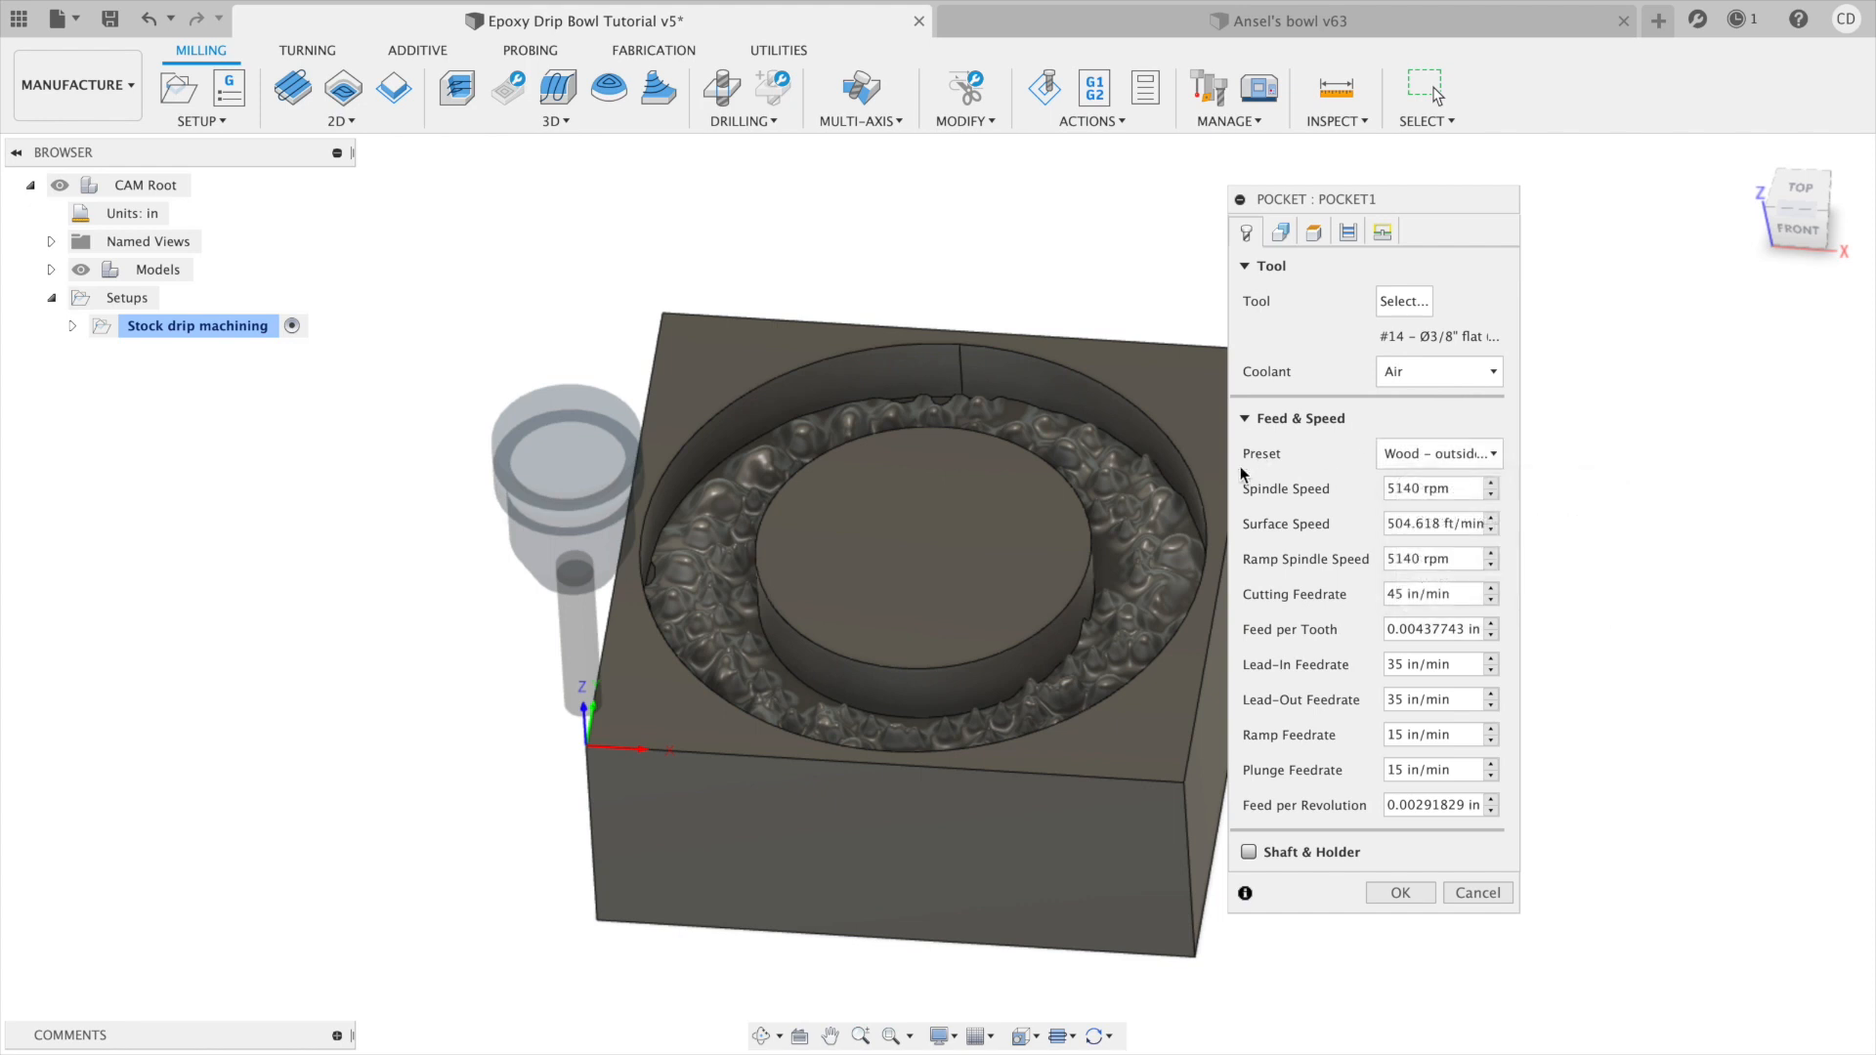
# Enable shaft and holder checking for the pocket operation with the mode Fail on collision.
pyautogui.click(1248, 852)
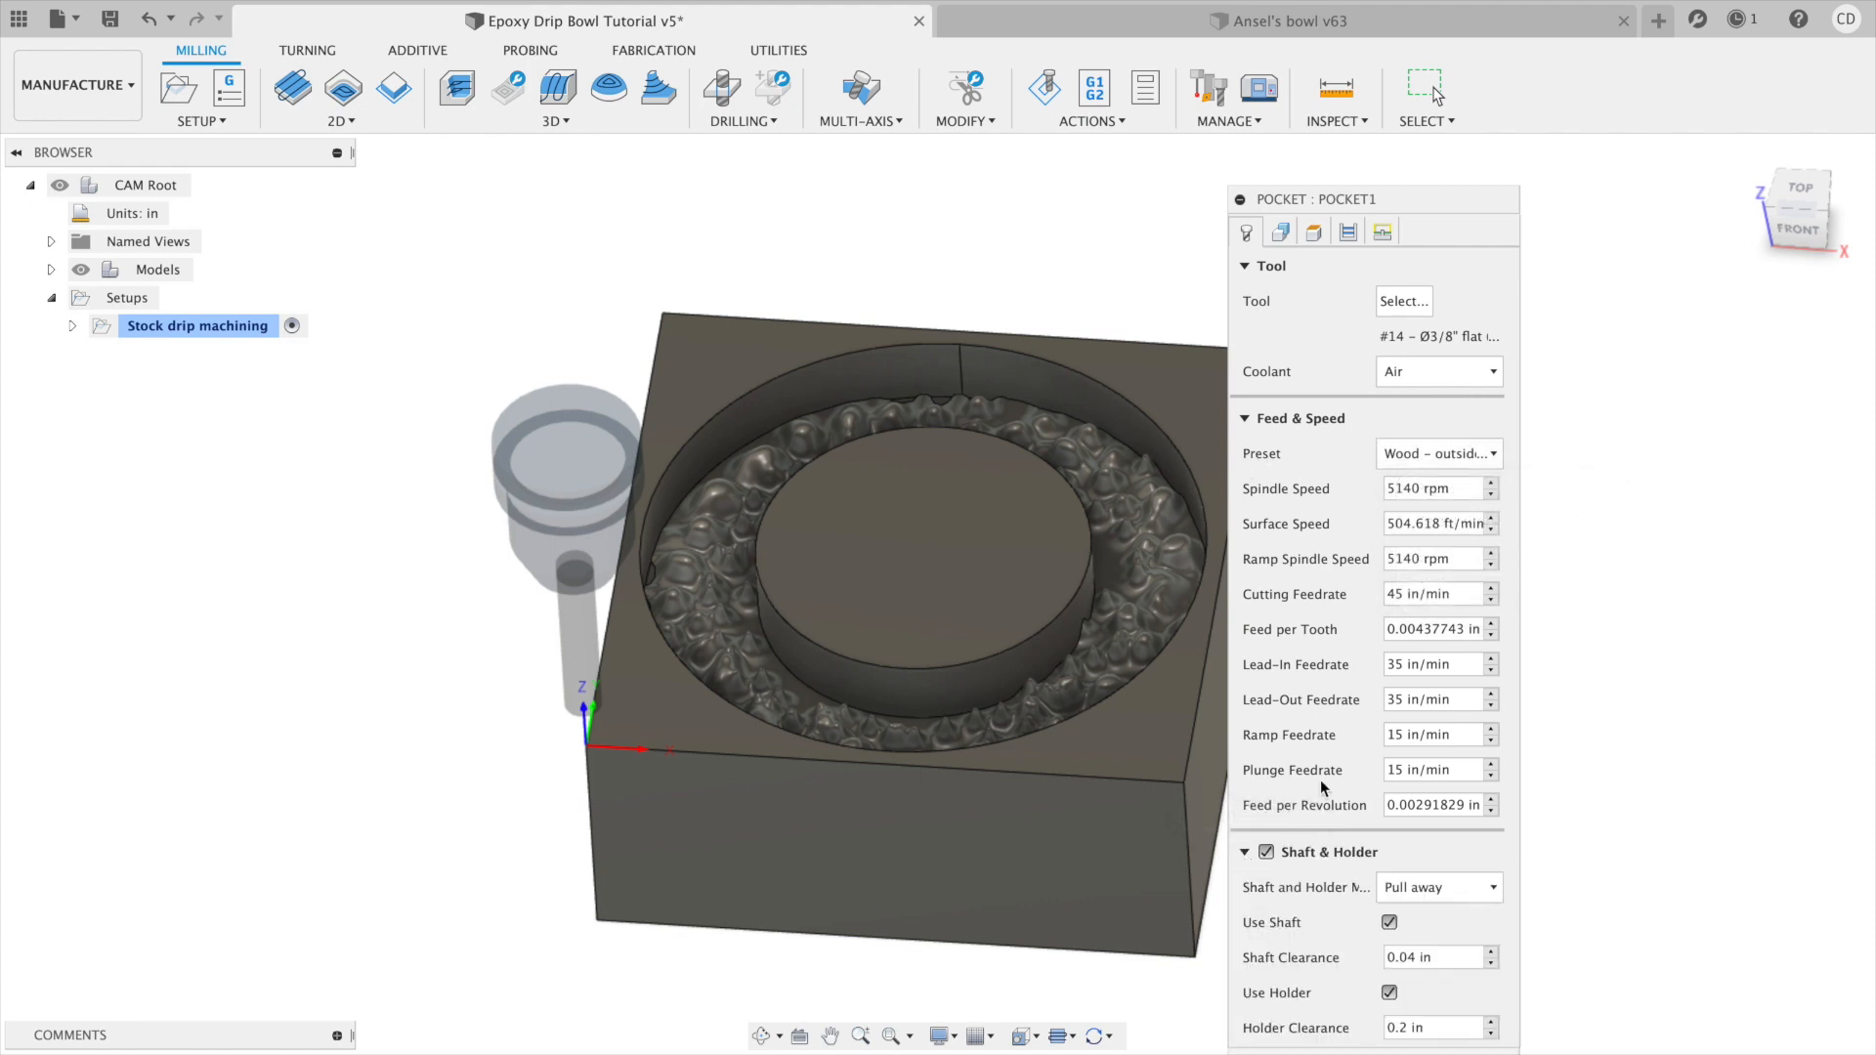
pyautogui.moveTo(1433, 220); pyautogui.dragTo(1436, 148)
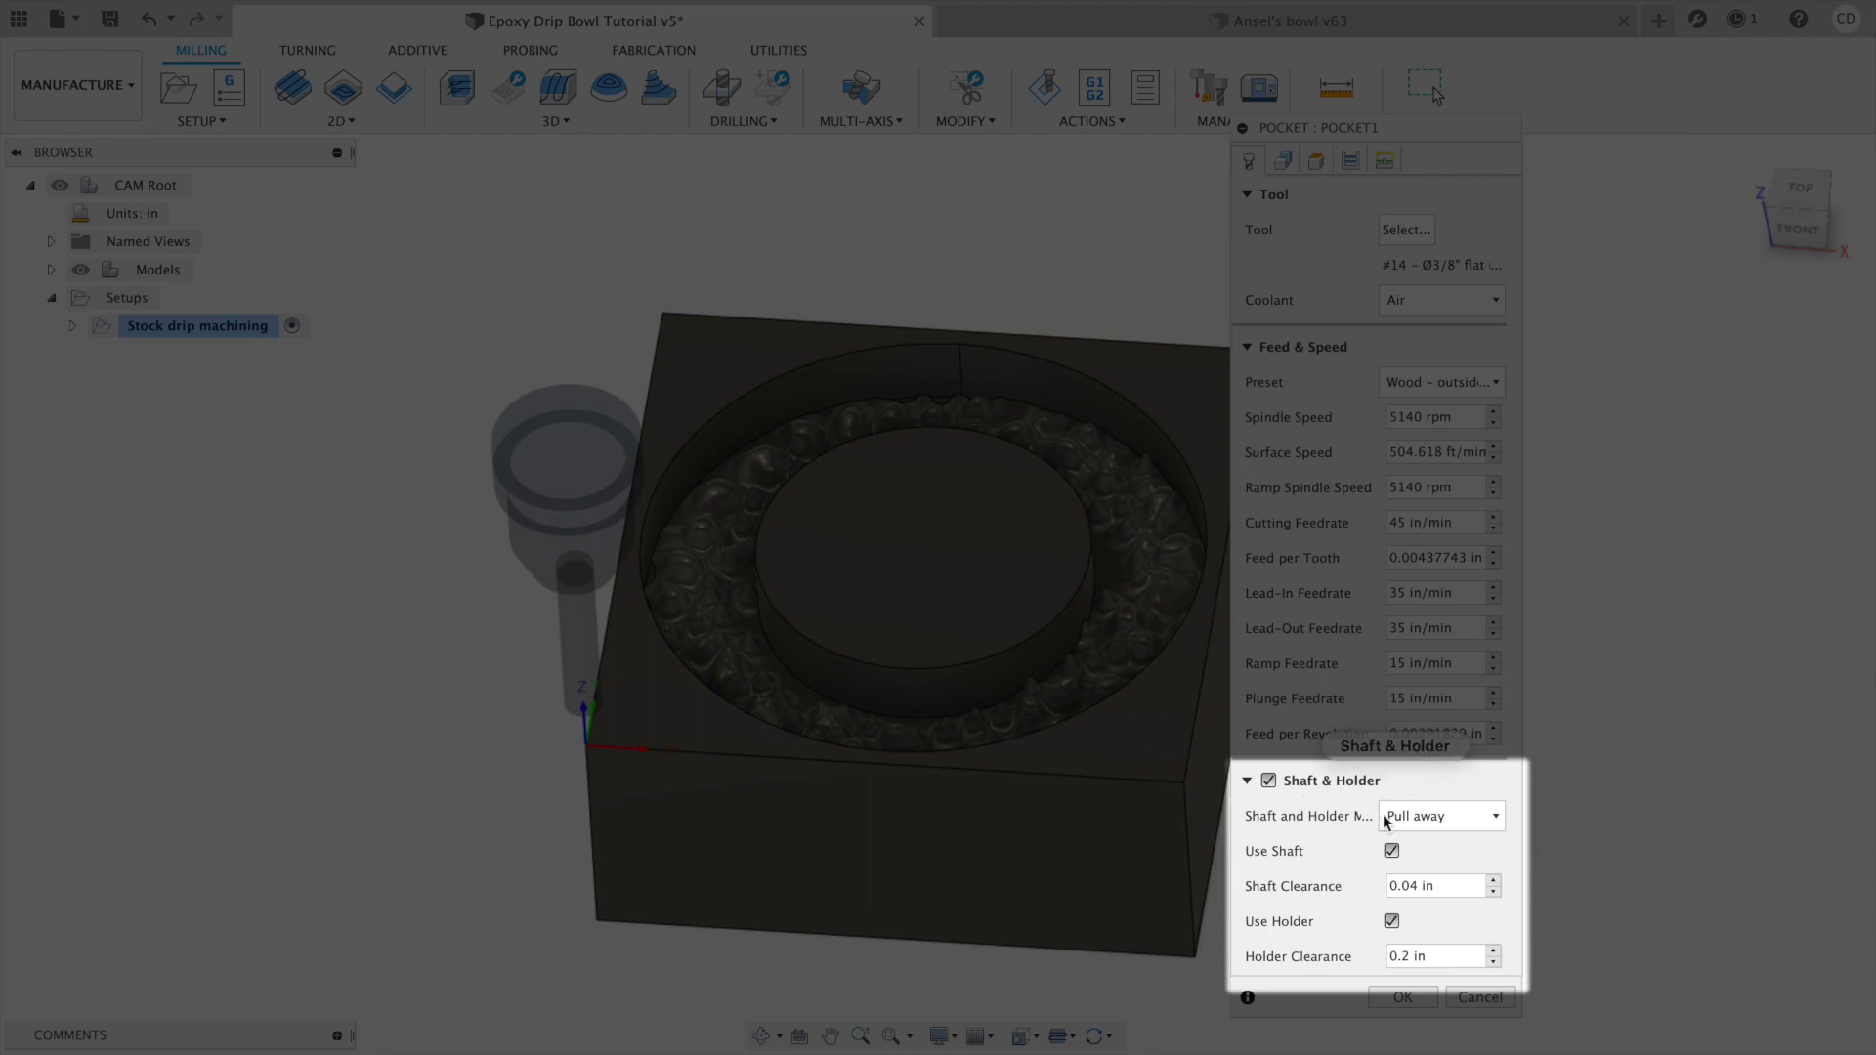
pyautogui.click(1432, 817)
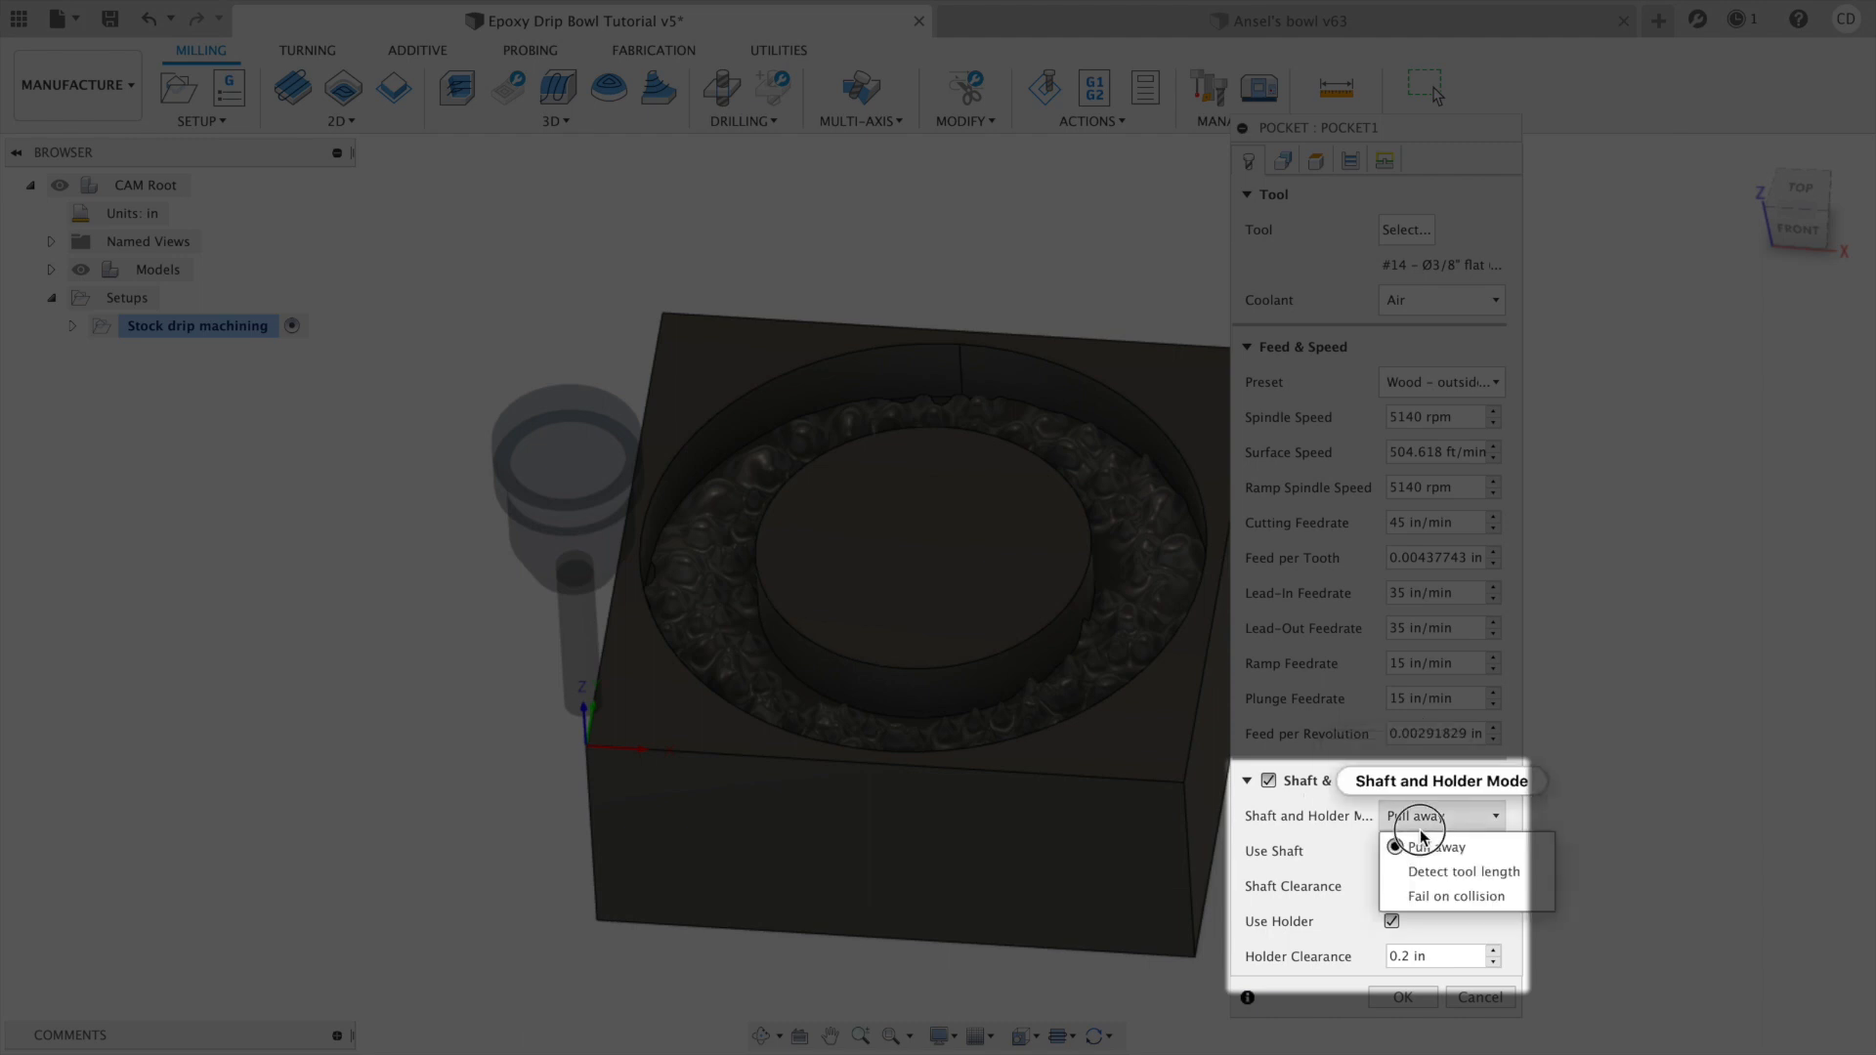
pyautogui.click(1454, 895)
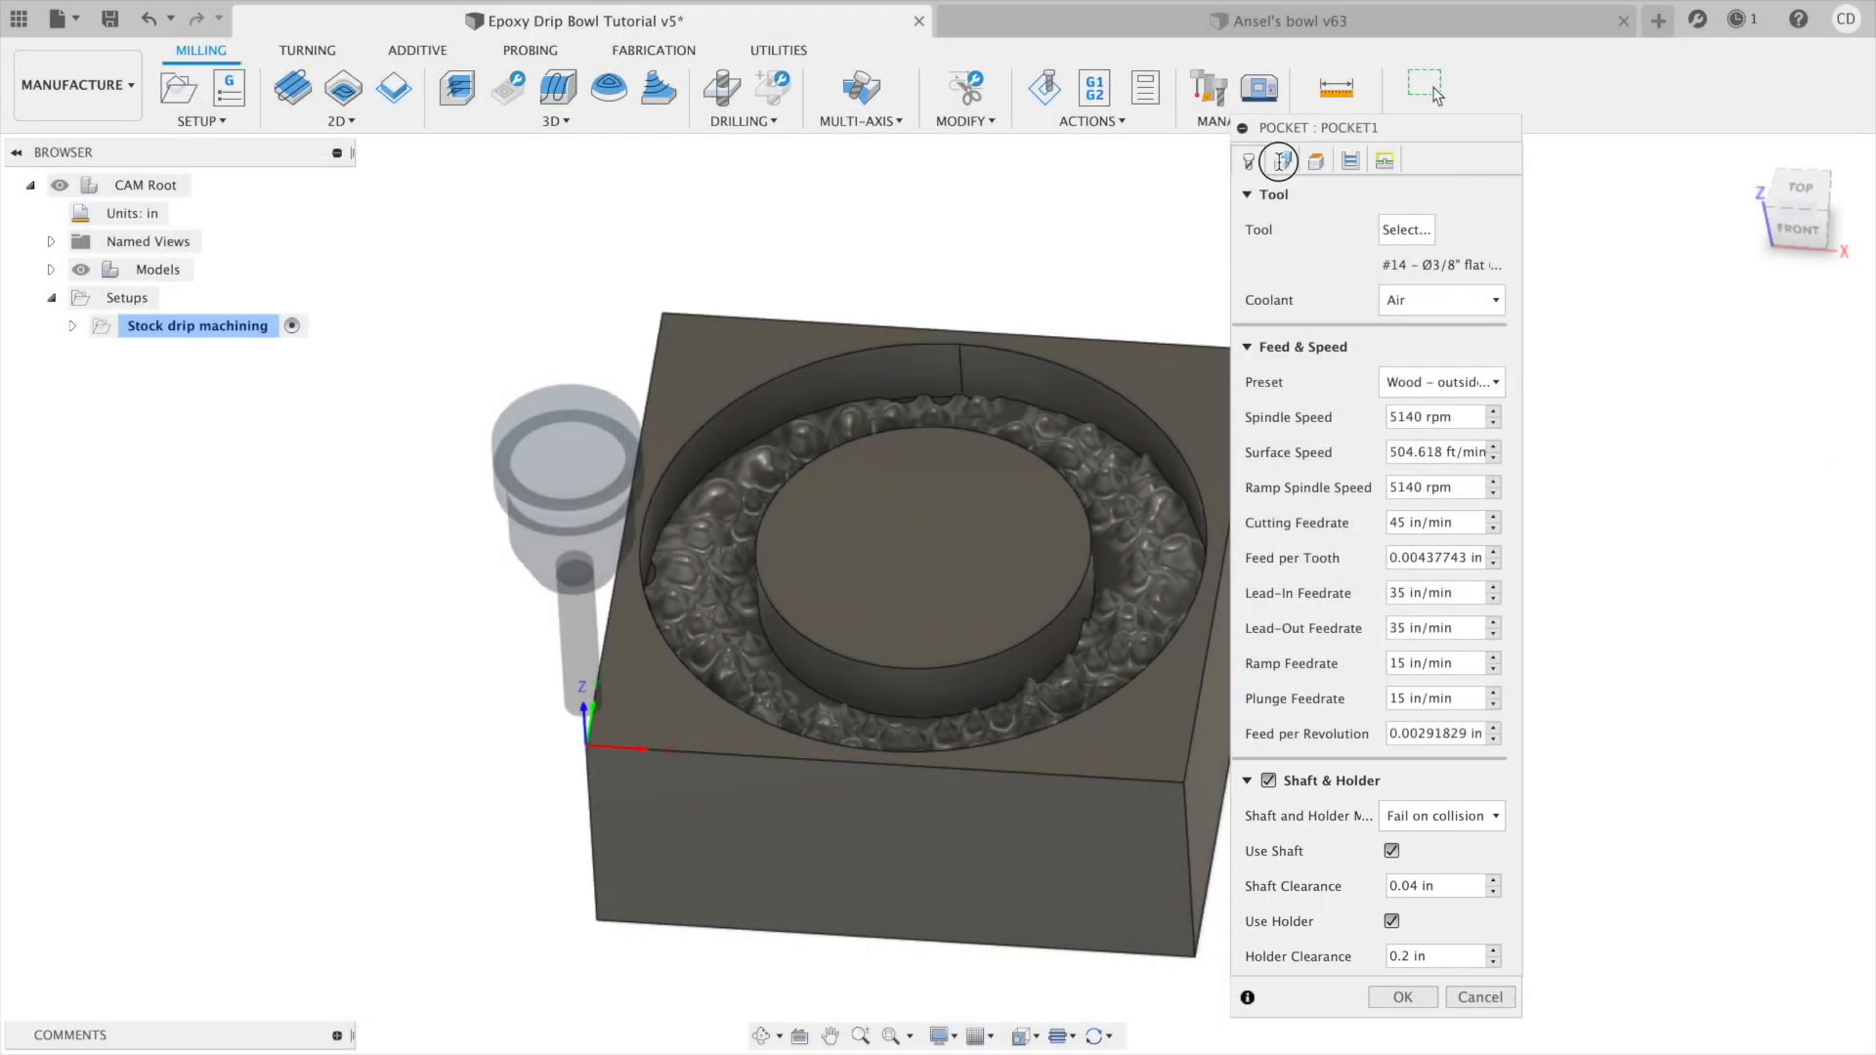
# Enable stock contours for the pocket operation and set both radial and axial stock to leave to 0.01 in.
pyautogui.click(1278, 160)
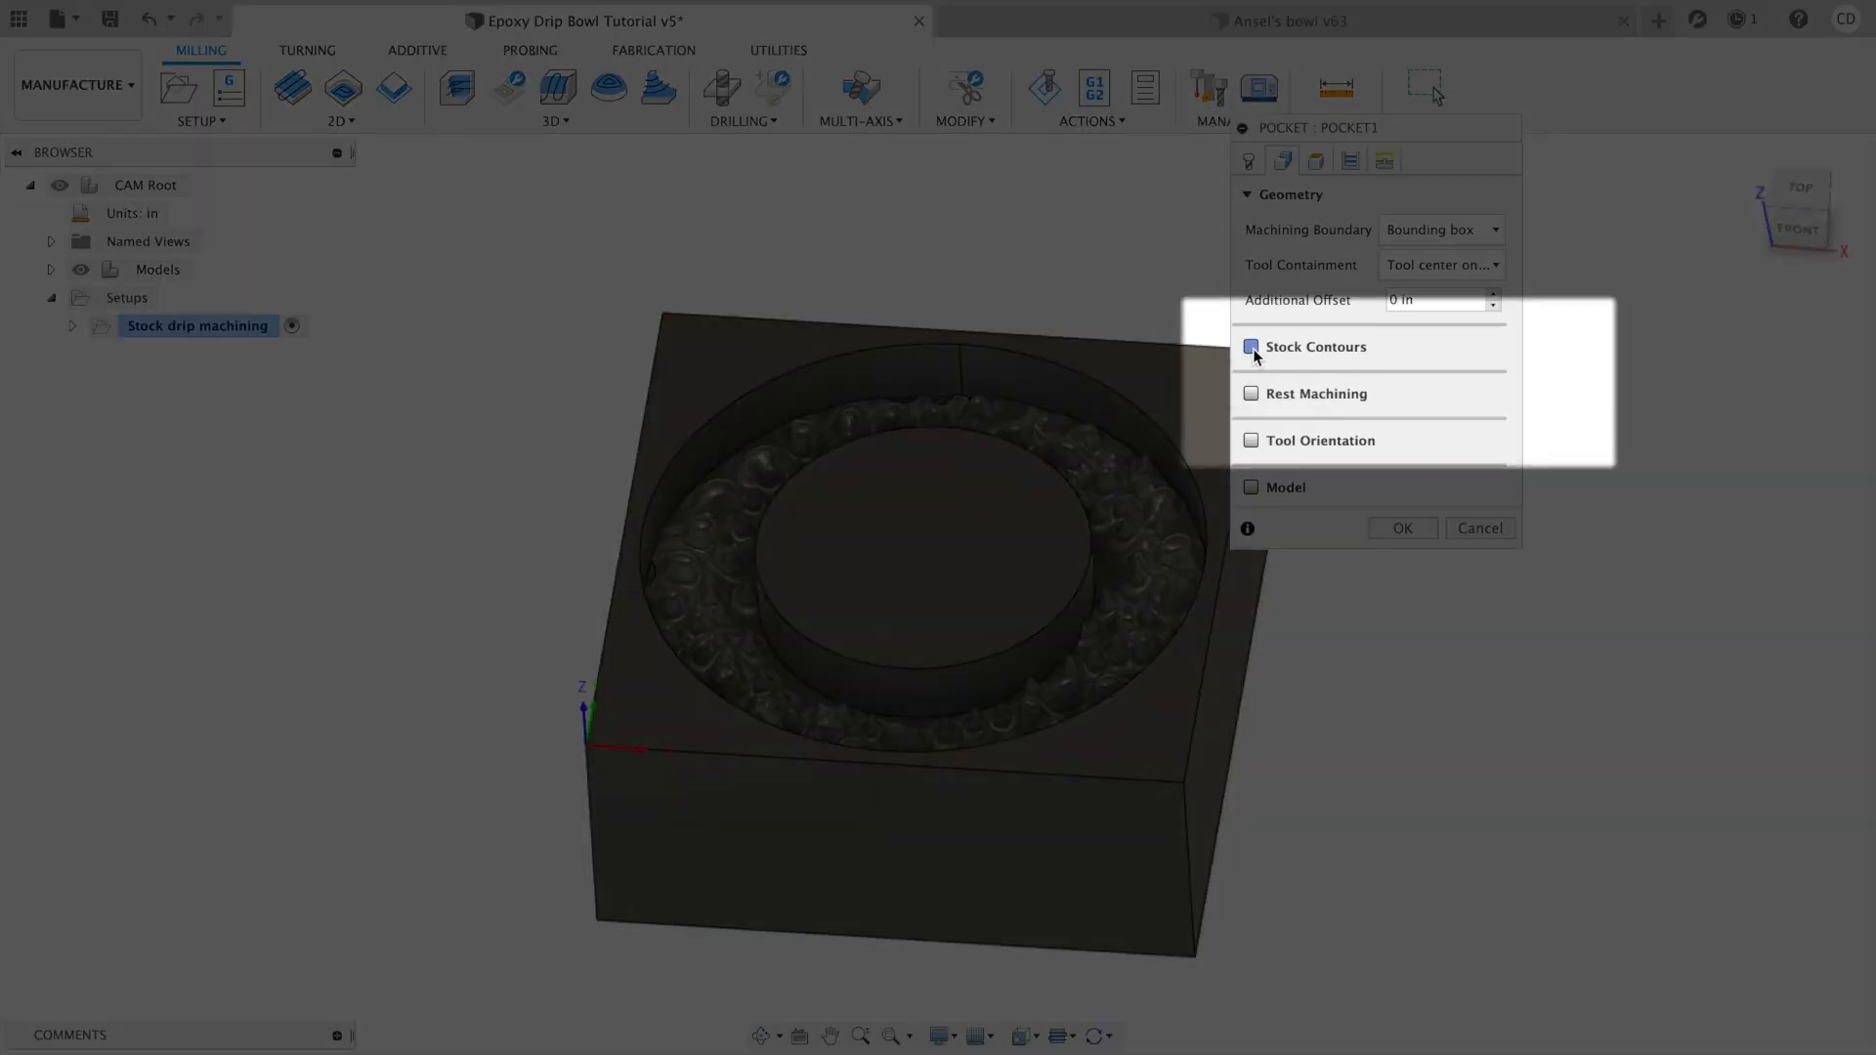
pyautogui.click(1251, 349)
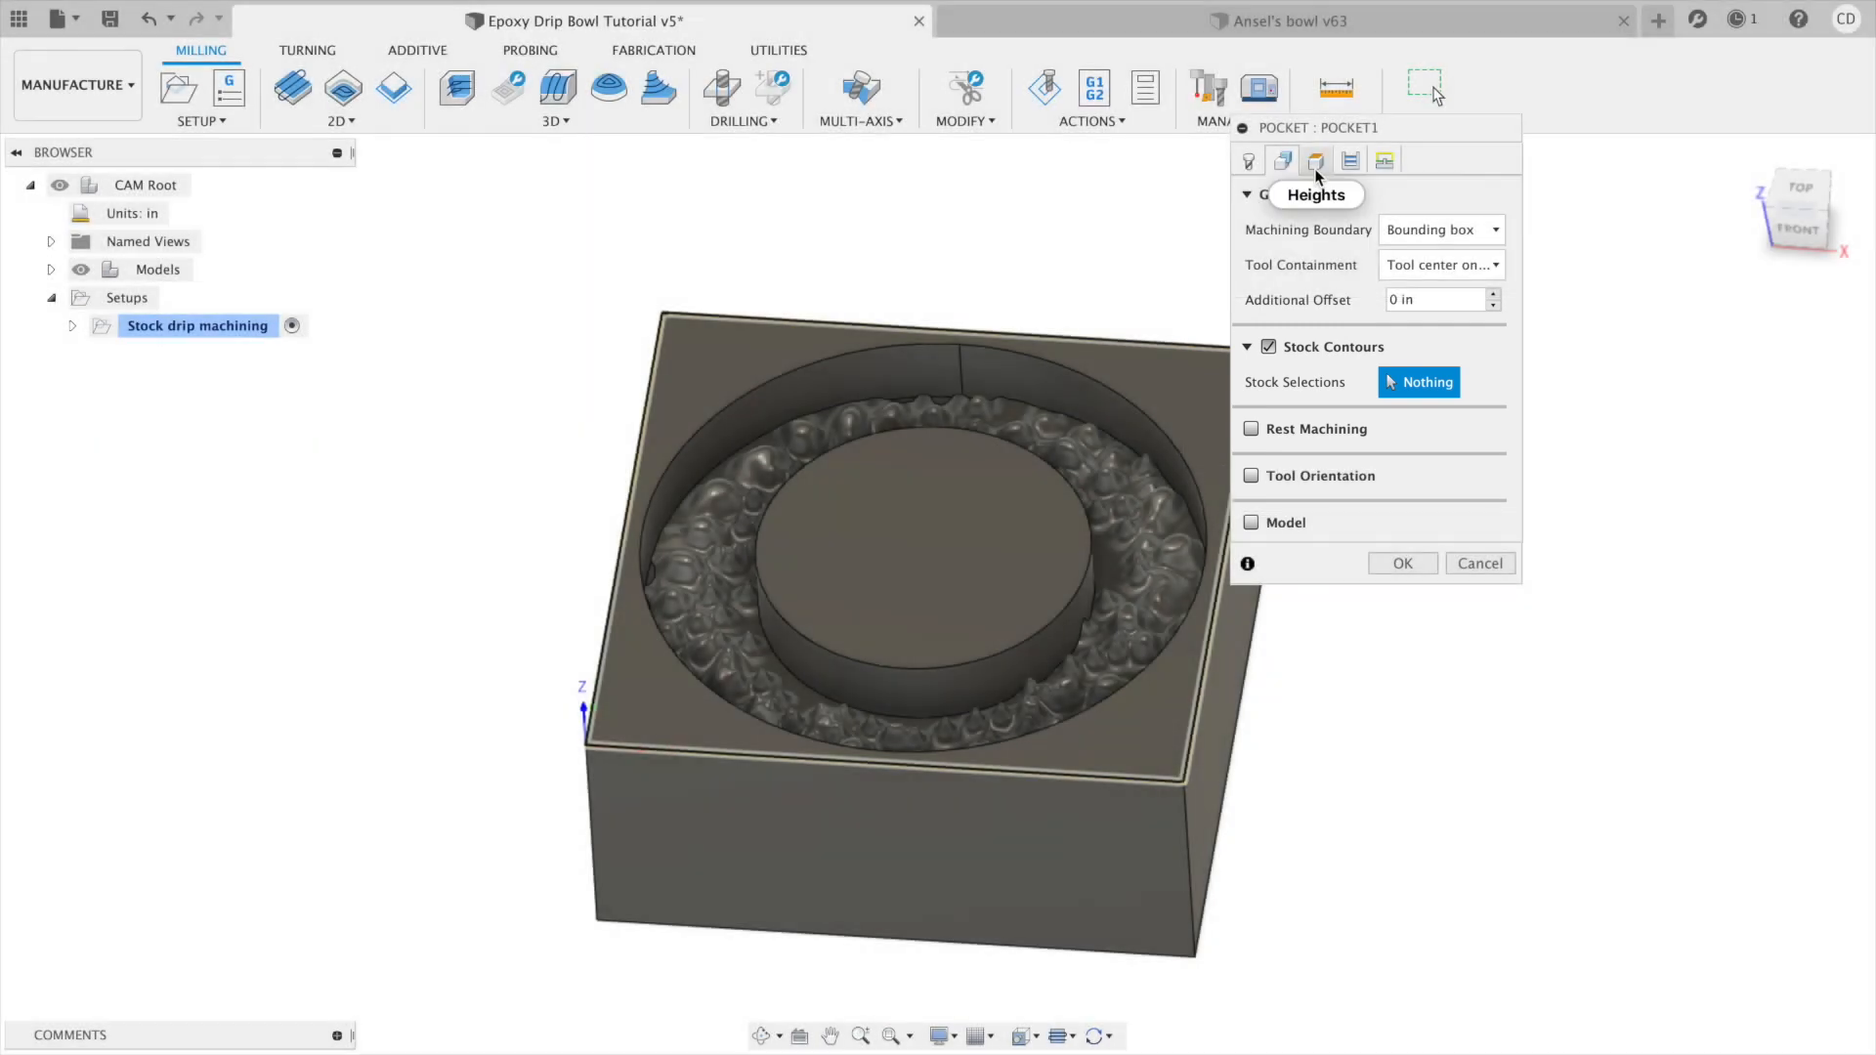
pyautogui.click(1315, 164)
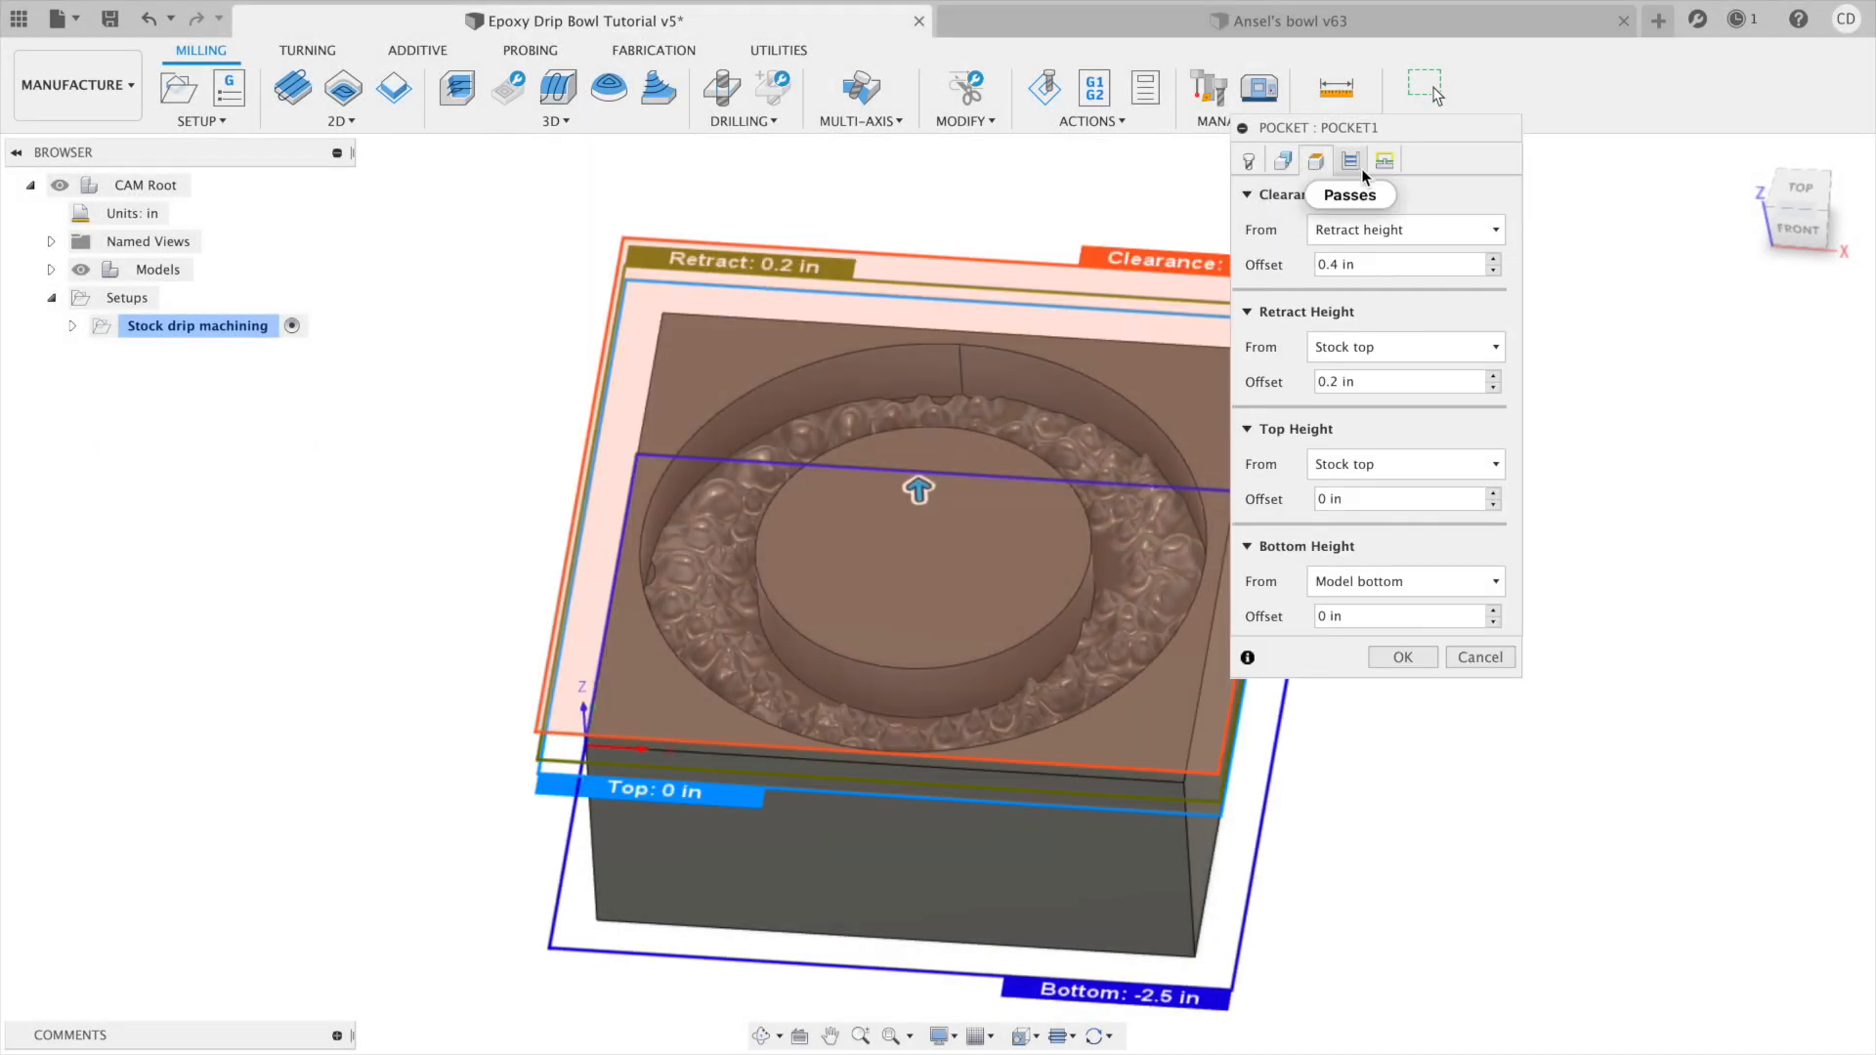
pyautogui.click(1361, 168)
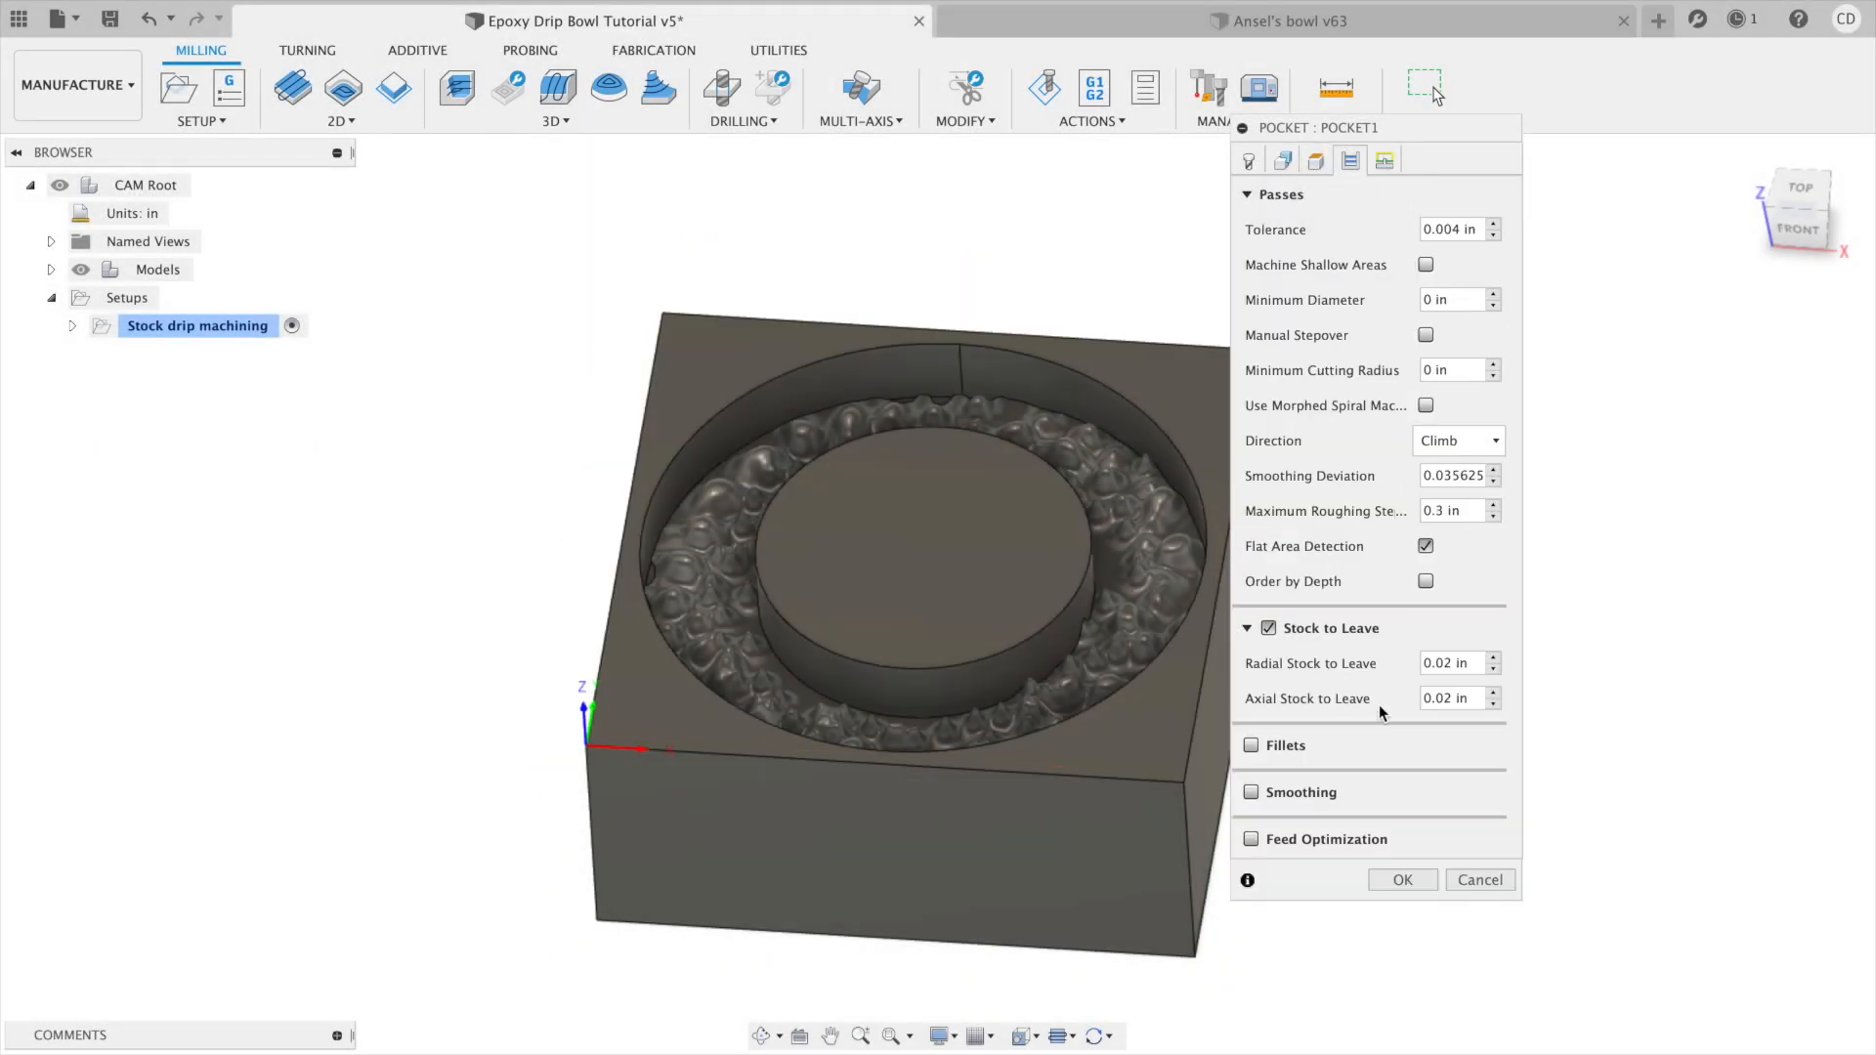
pyautogui.write('1')
pyautogui.press('Tab')
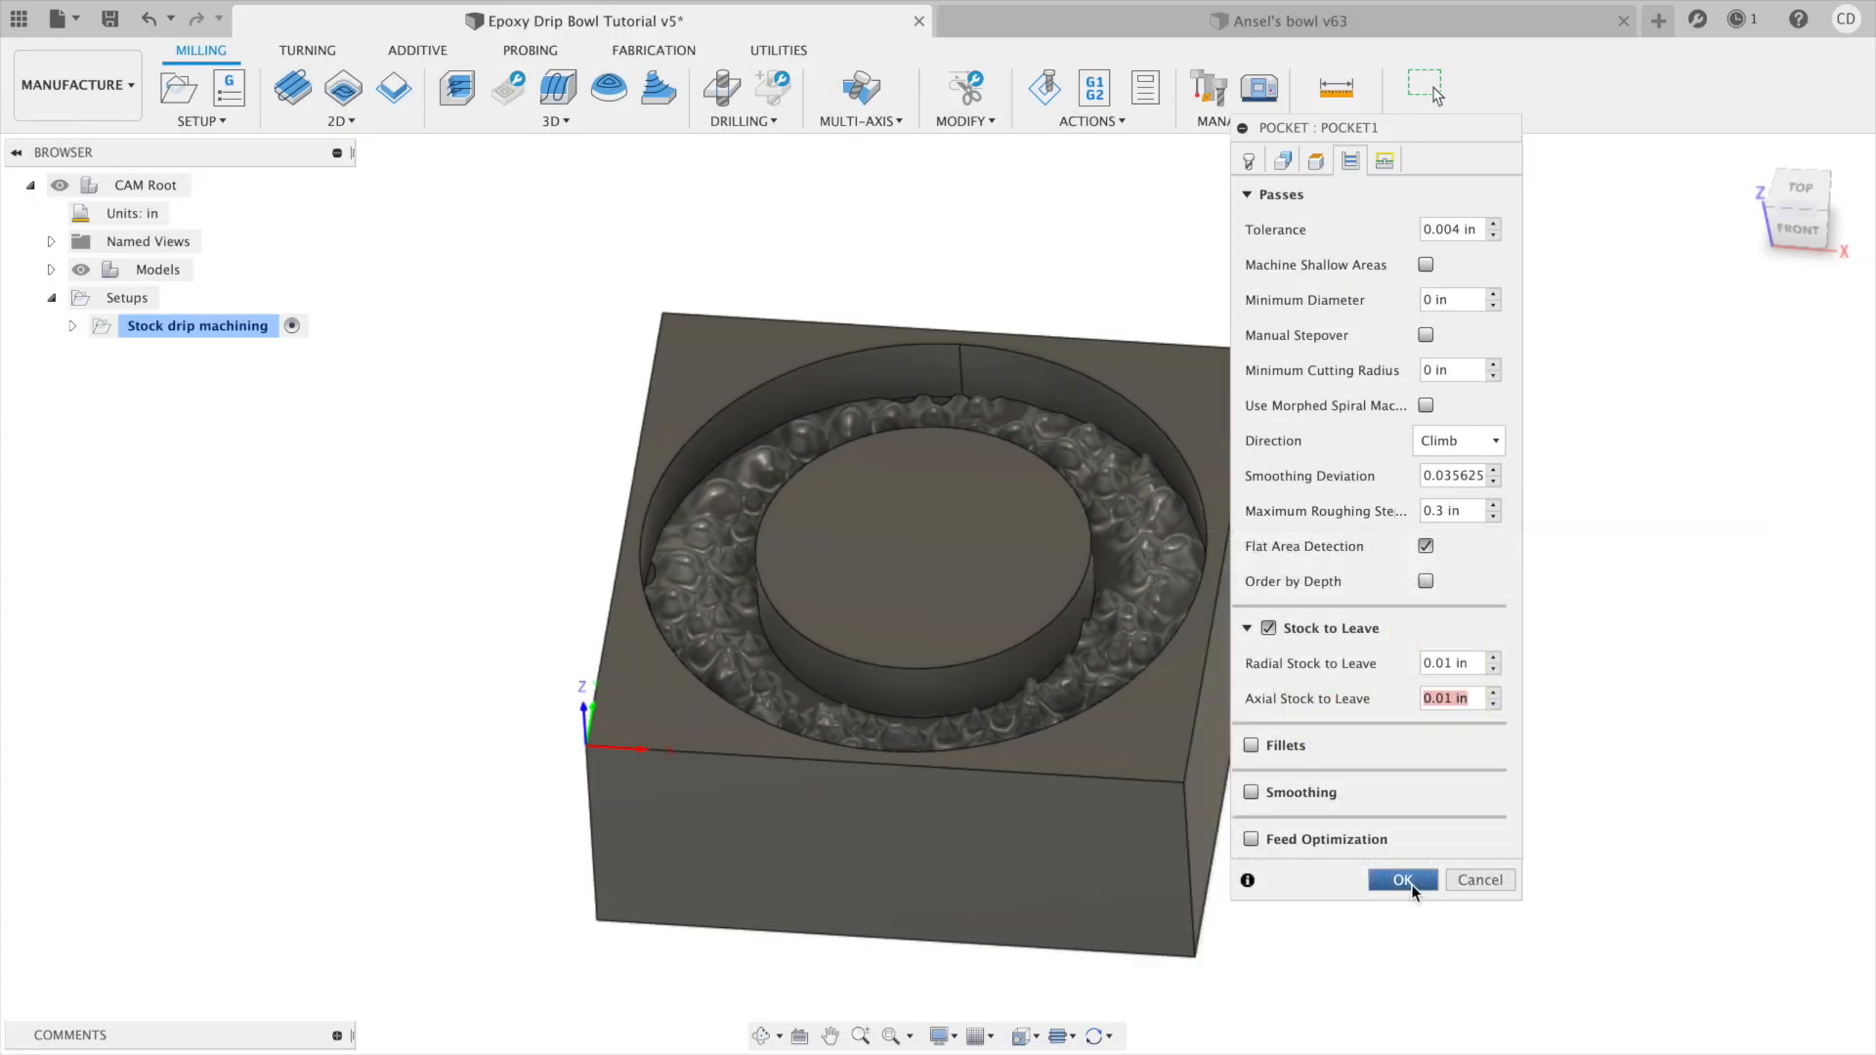
pyautogui.click(1402, 881)
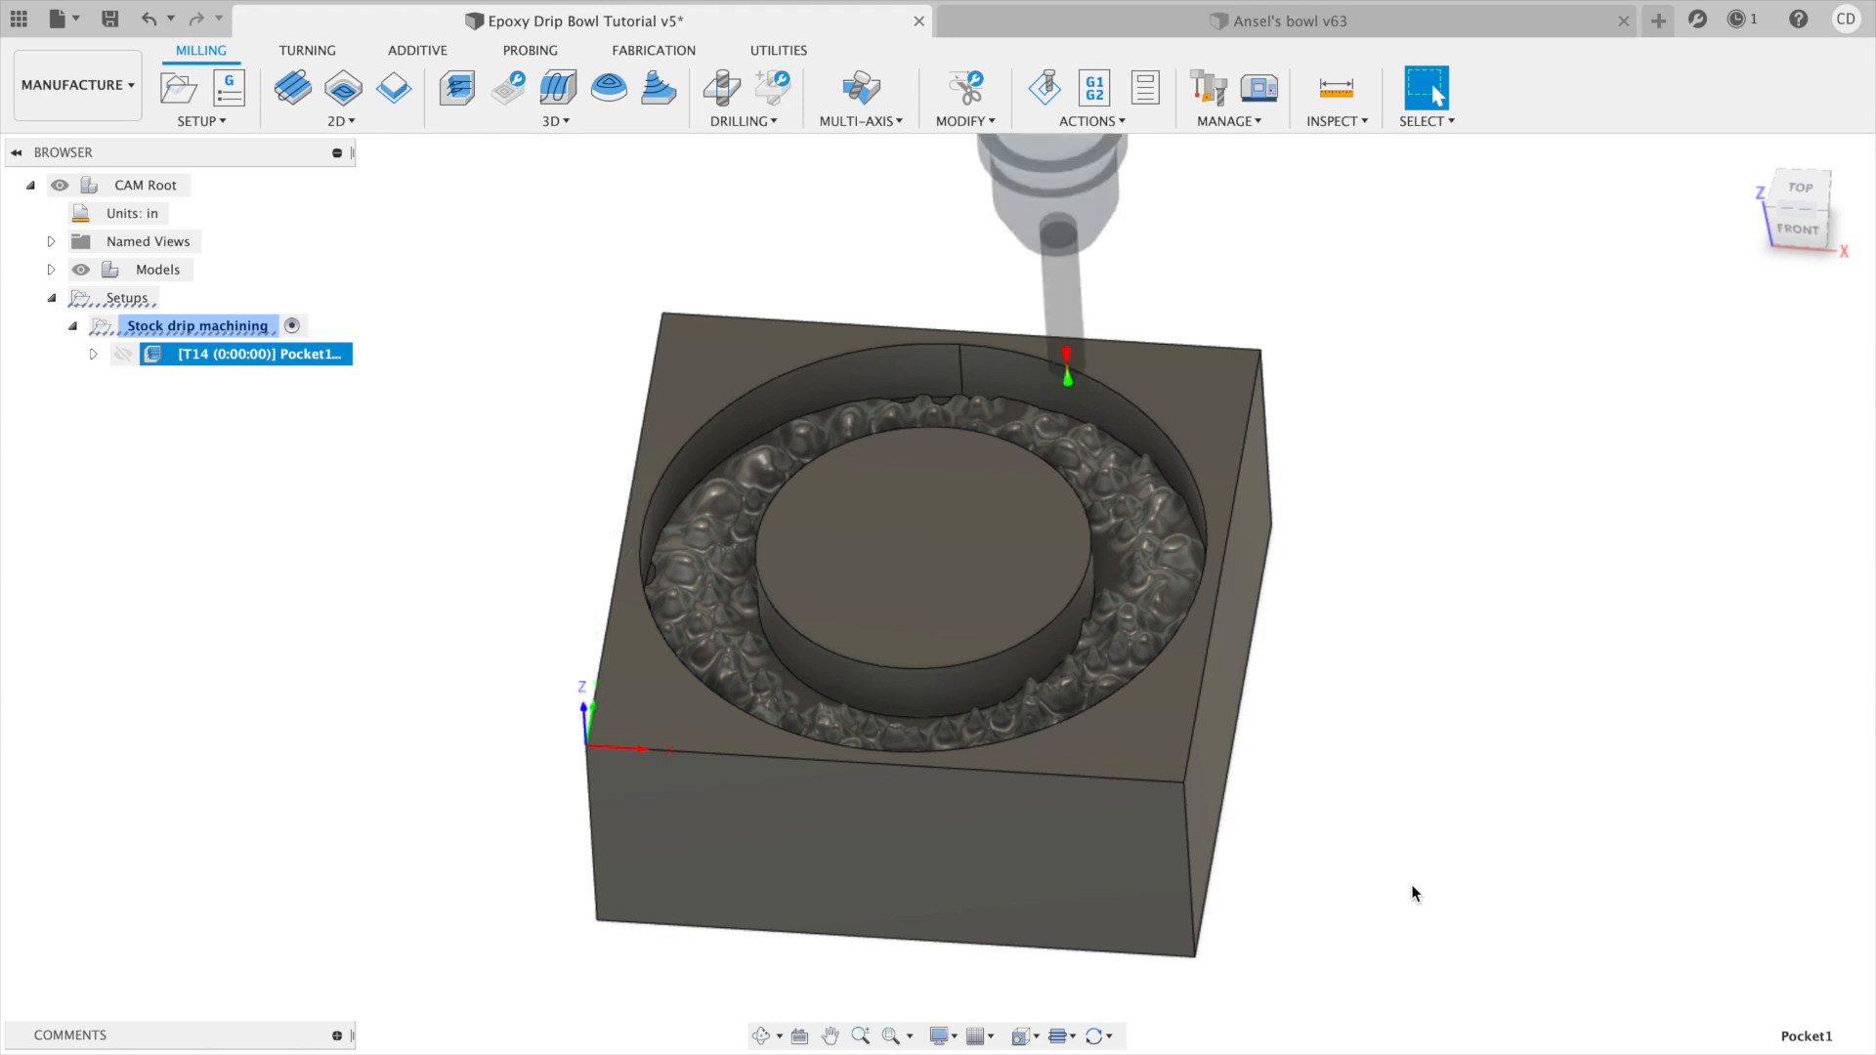
# Edit the pocket operation to use a maximum roughing stepdown of 0.1 in and regenerate its toolpath.
pyautogui.keyDown('shift'); pyautogui.moveTo(1172, 700); pyautogui.dragTo(1214, 690, button='middle'); pyautogui.keyUp('shift')
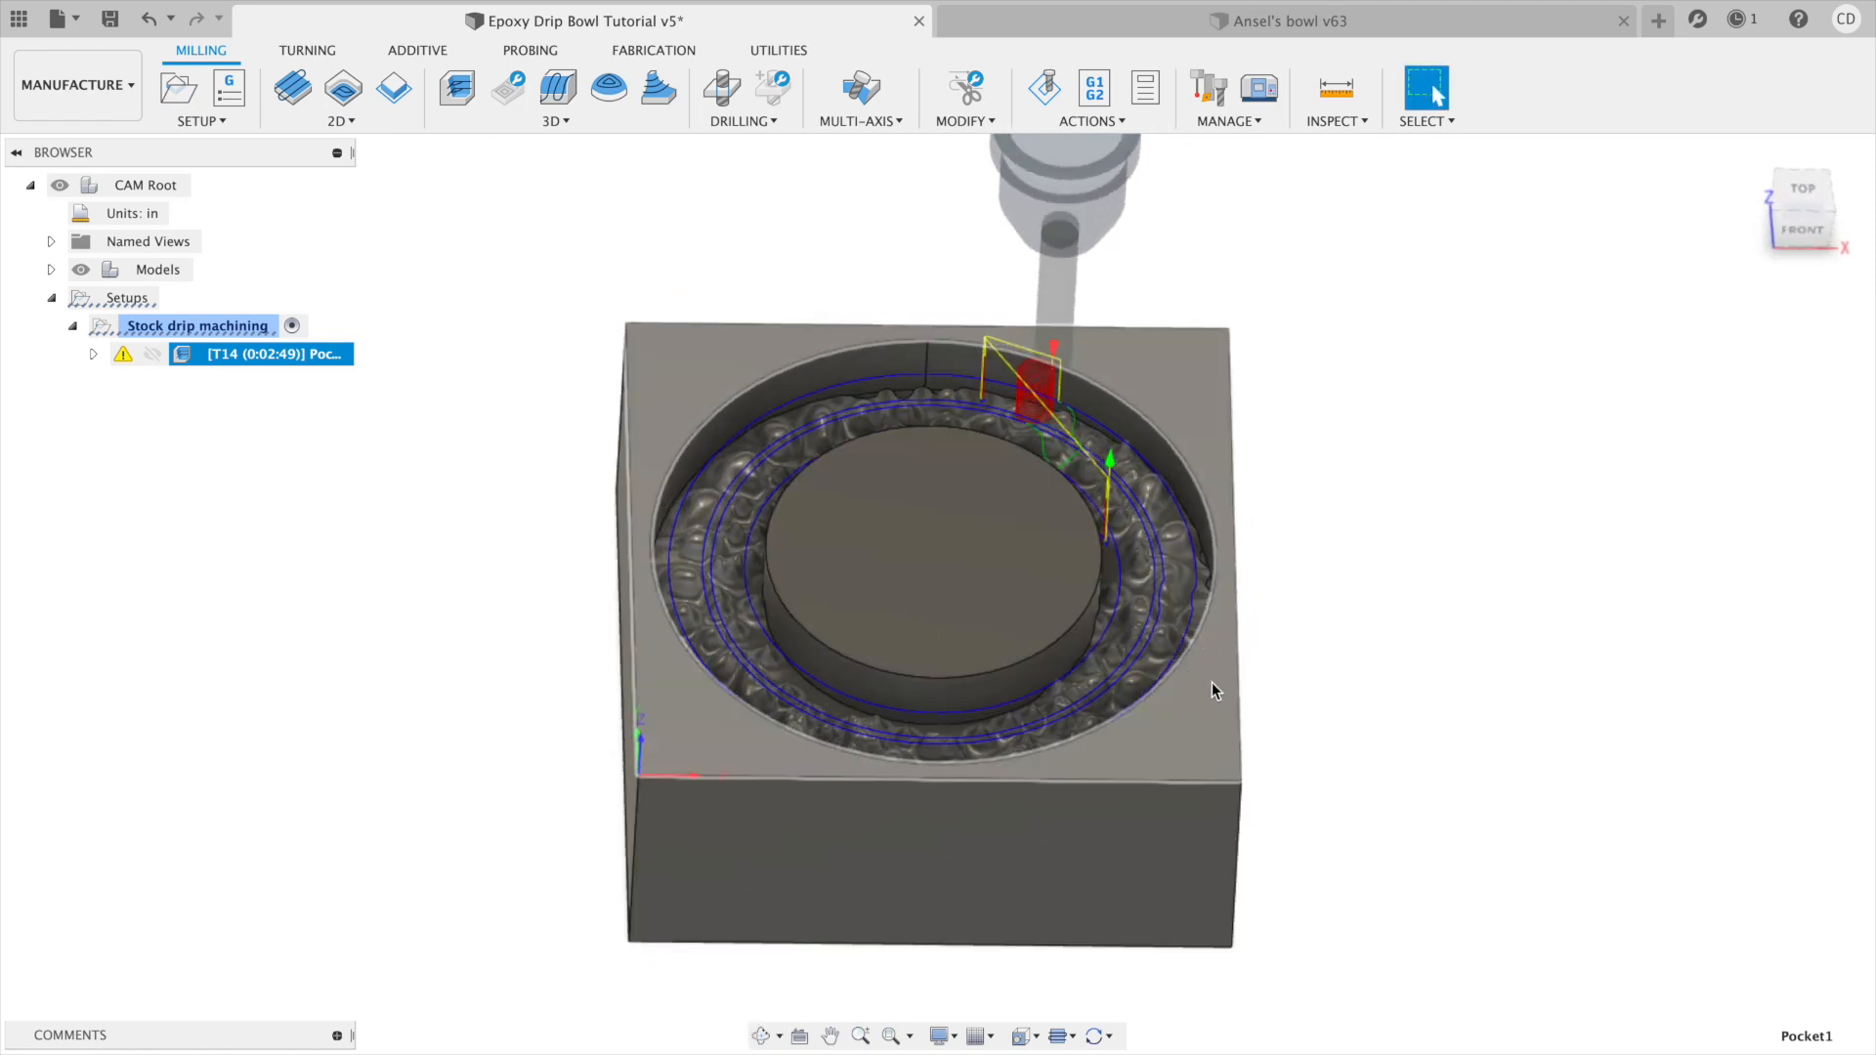
pyautogui.rightClick(233, 367)
pyautogui.click(283, 23)
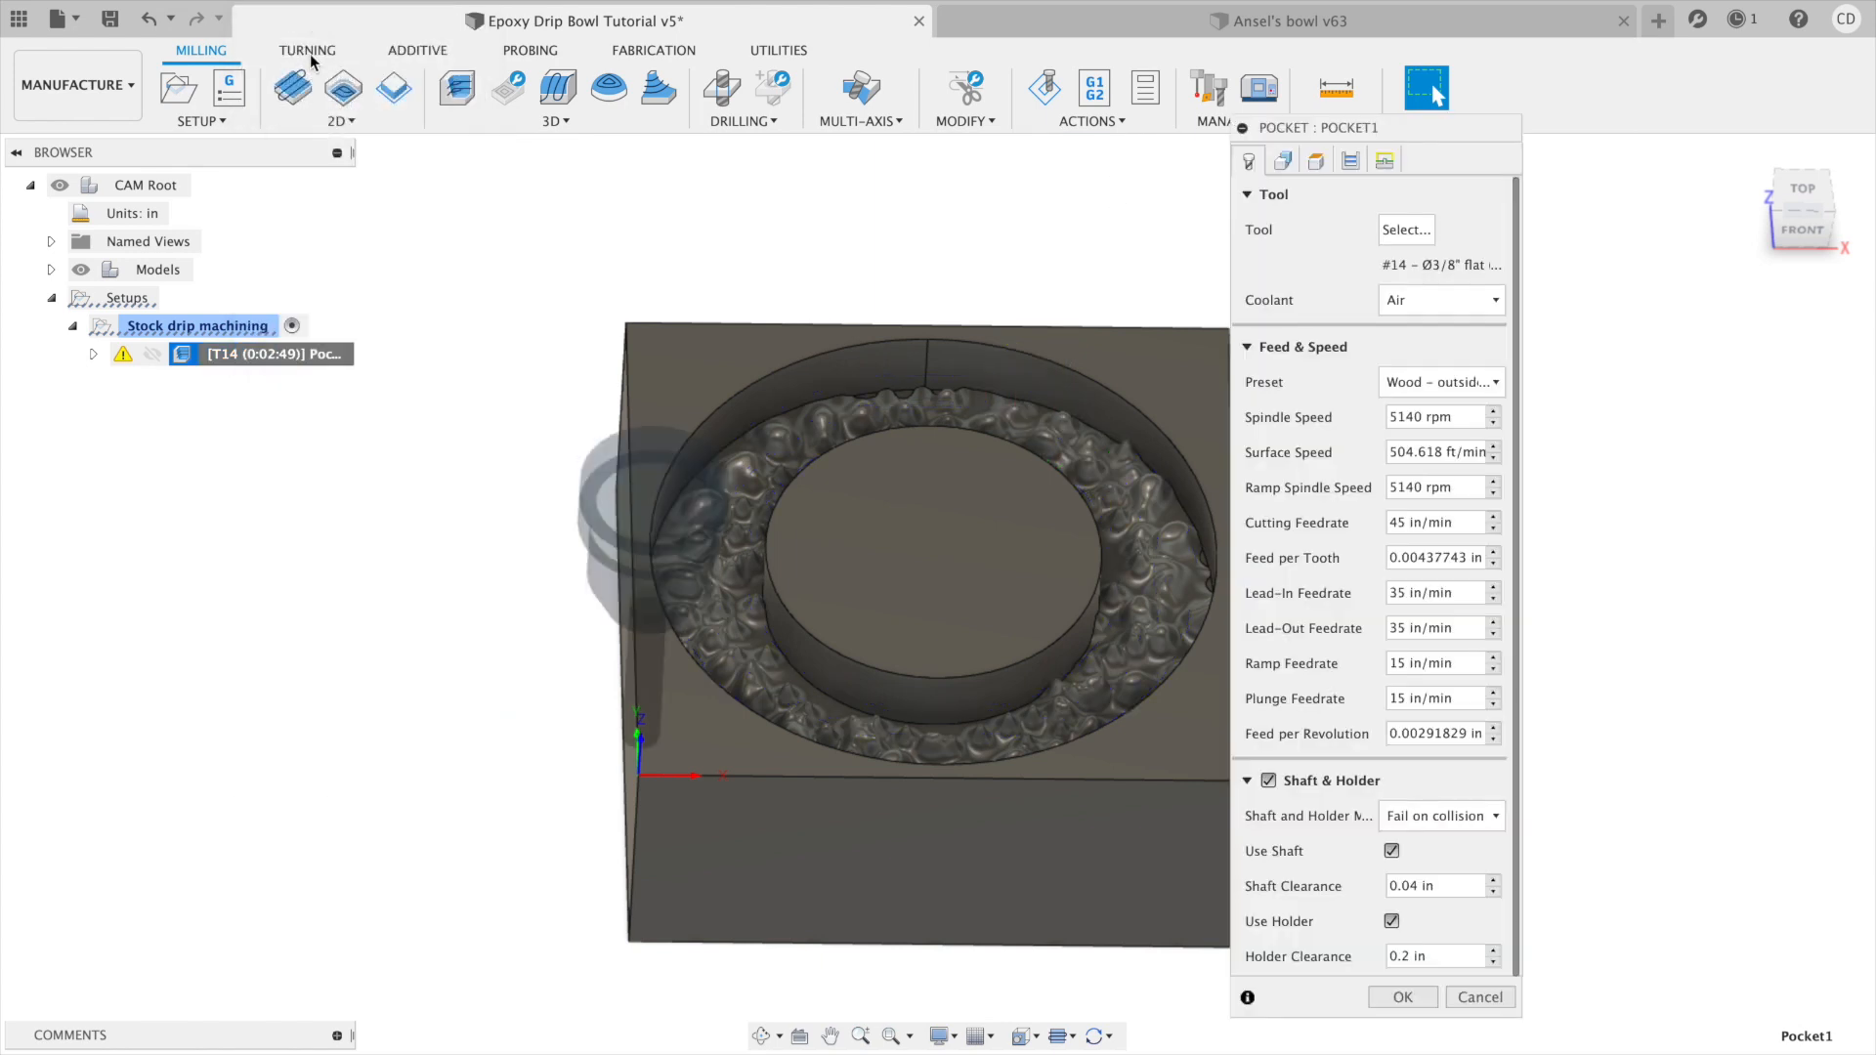
pyautogui.click(1348, 161)
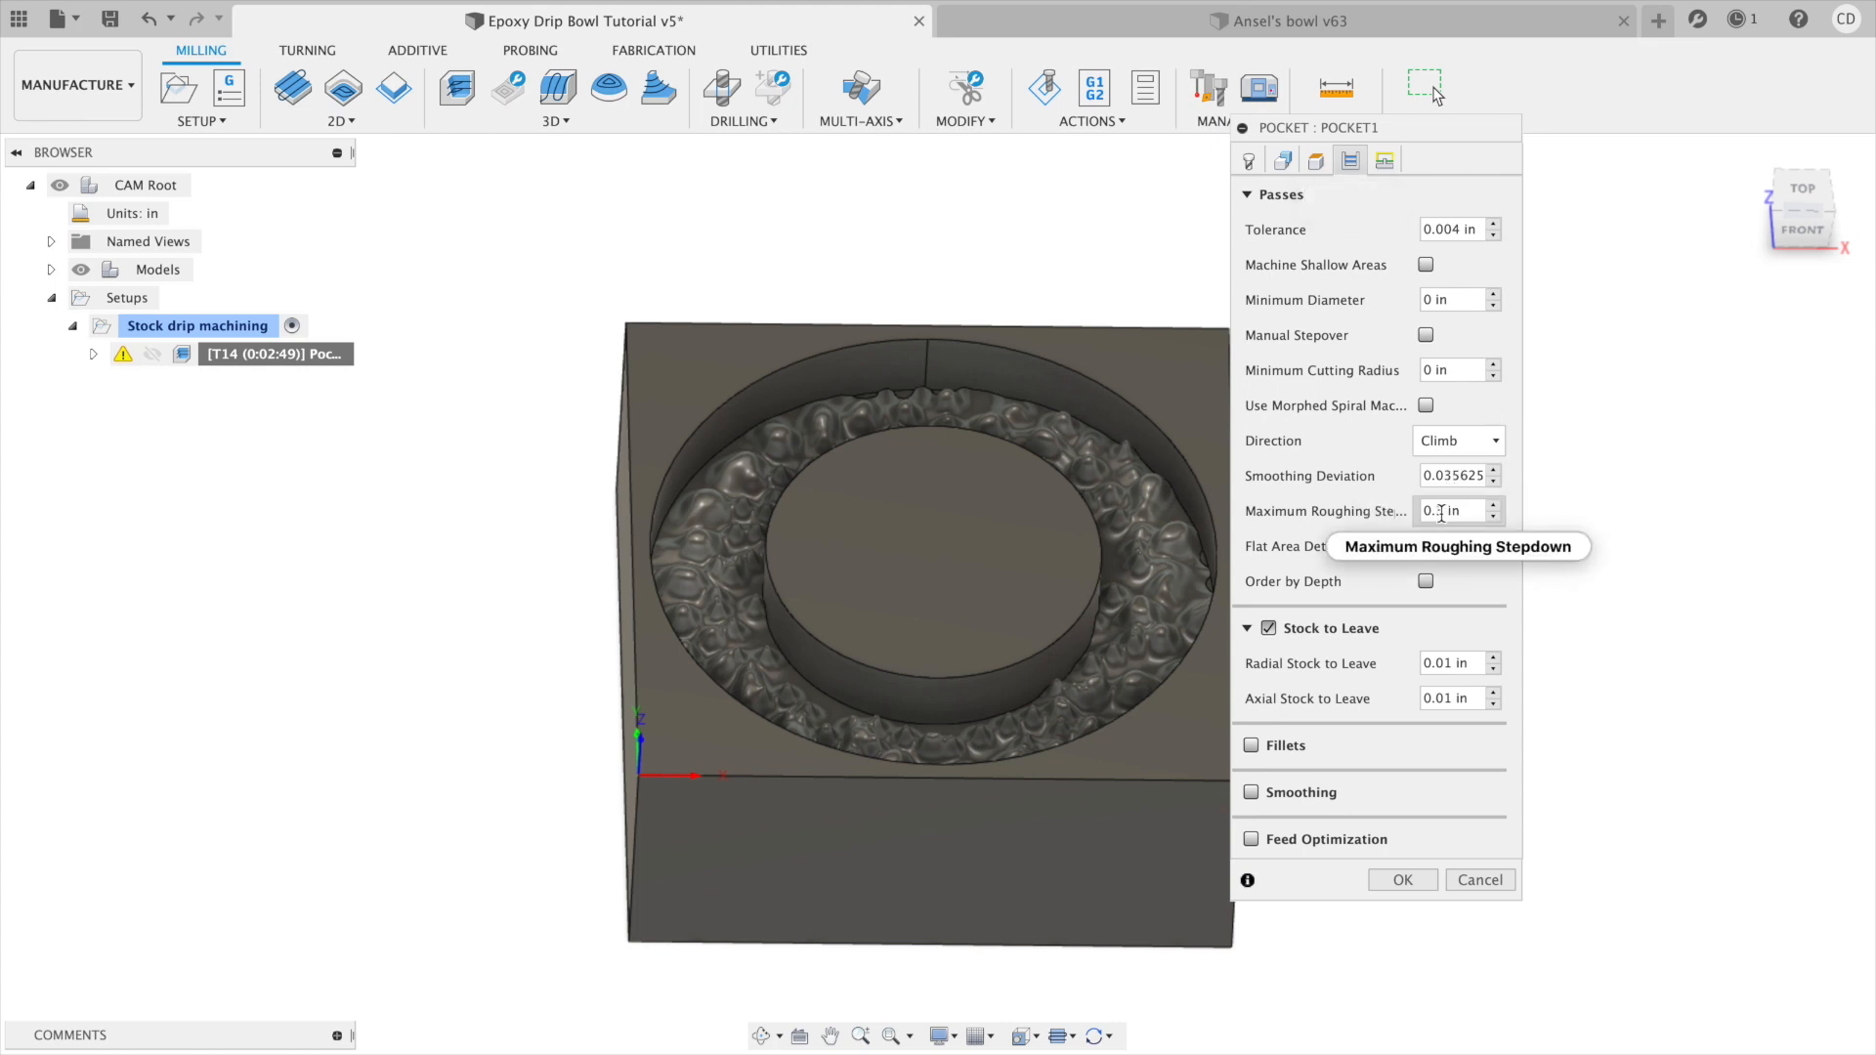
pyautogui.moveTo(1441, 513); pyautogui.dragTo(1505, 532)
pyautogui.press('BackSpace')
pyautogui.press('BackSpace')
pyautogui.write('1')
pyautogui.press('Tab')
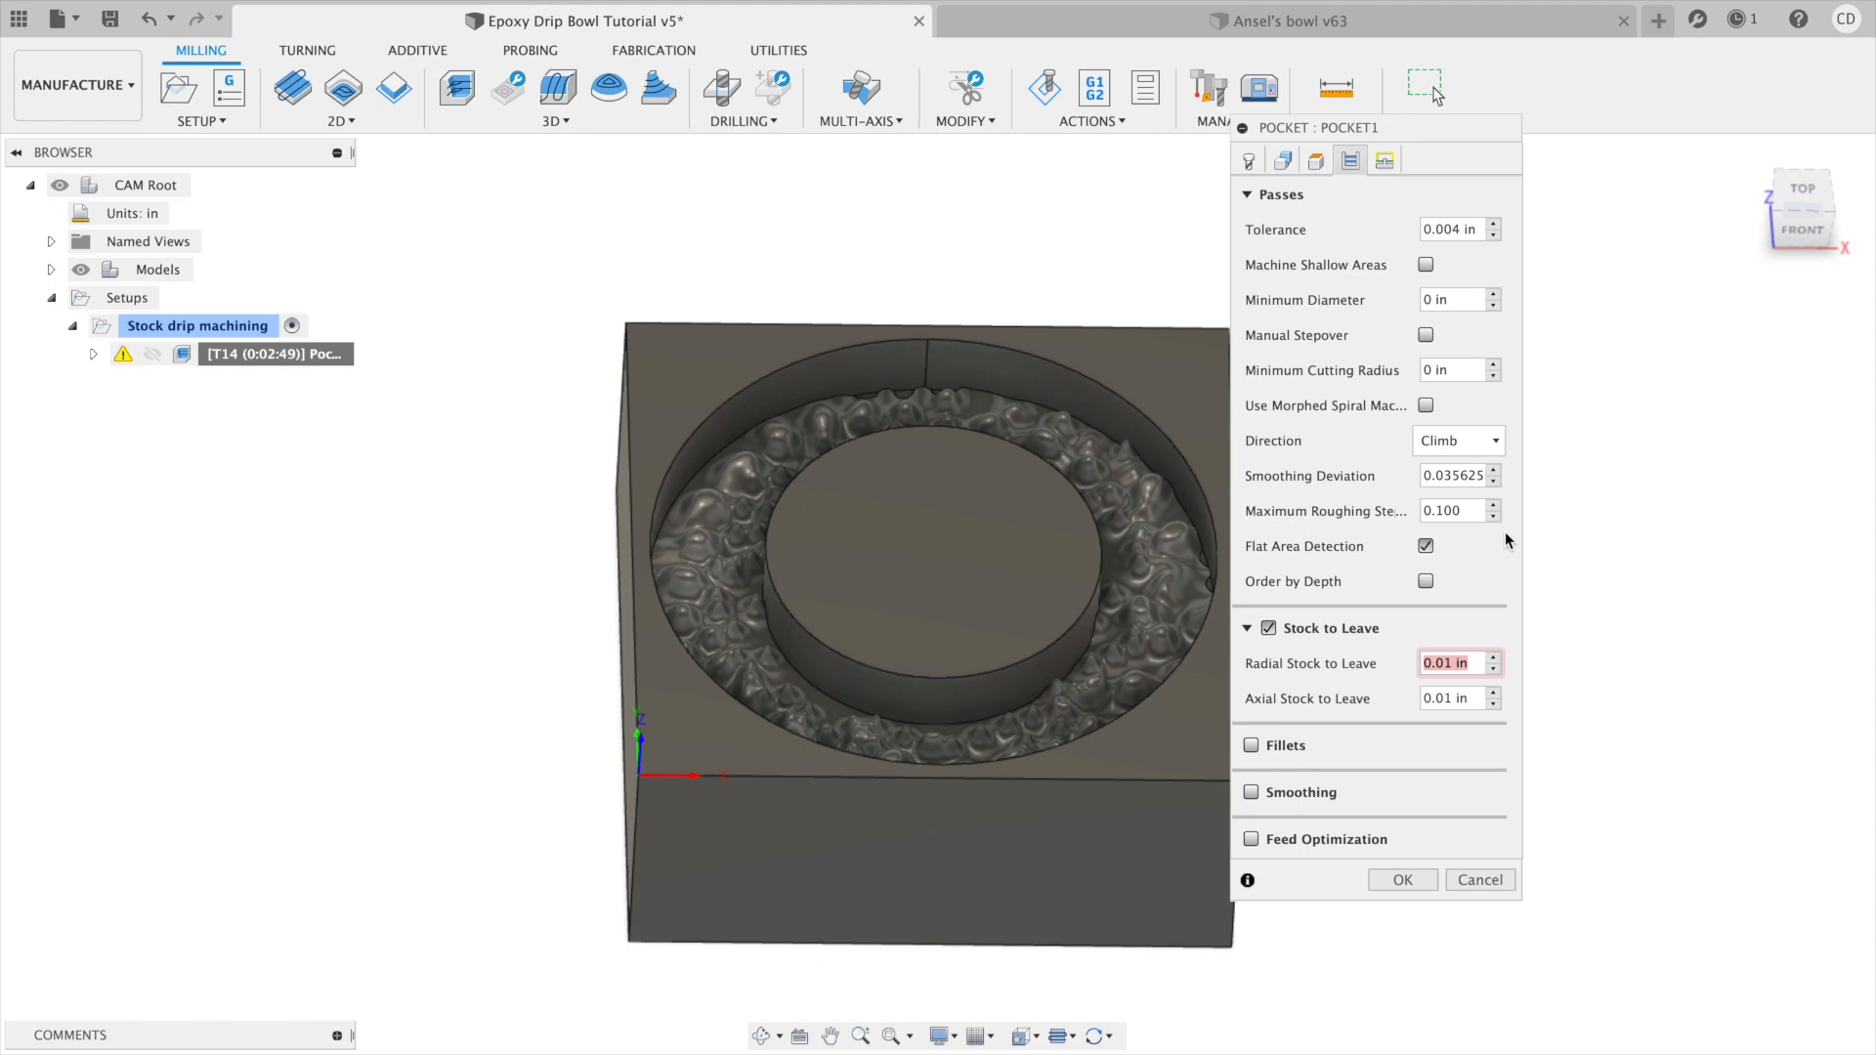
pyautogui.press('Return')
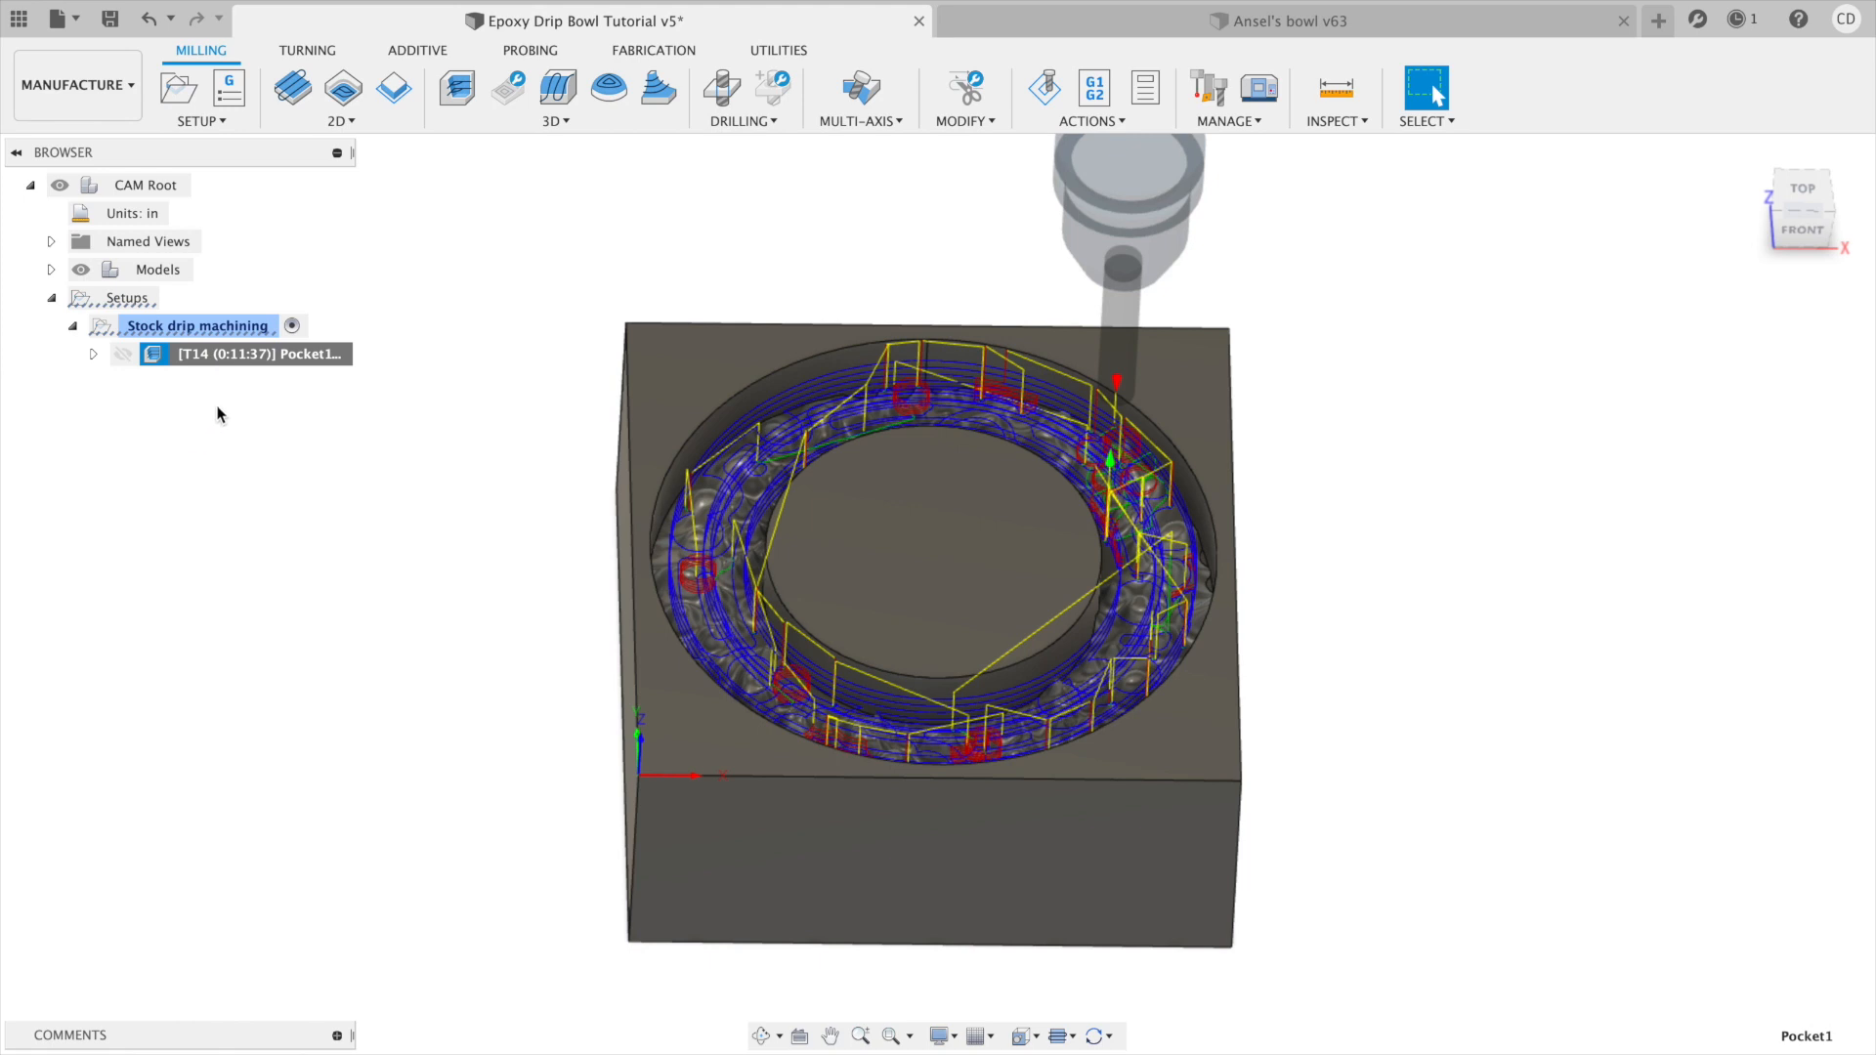
# Open a simulation of the pocket toolpath with stock shown, toolpath mode Tail and stopping on collisions.
pyautogui.click(234, 355)
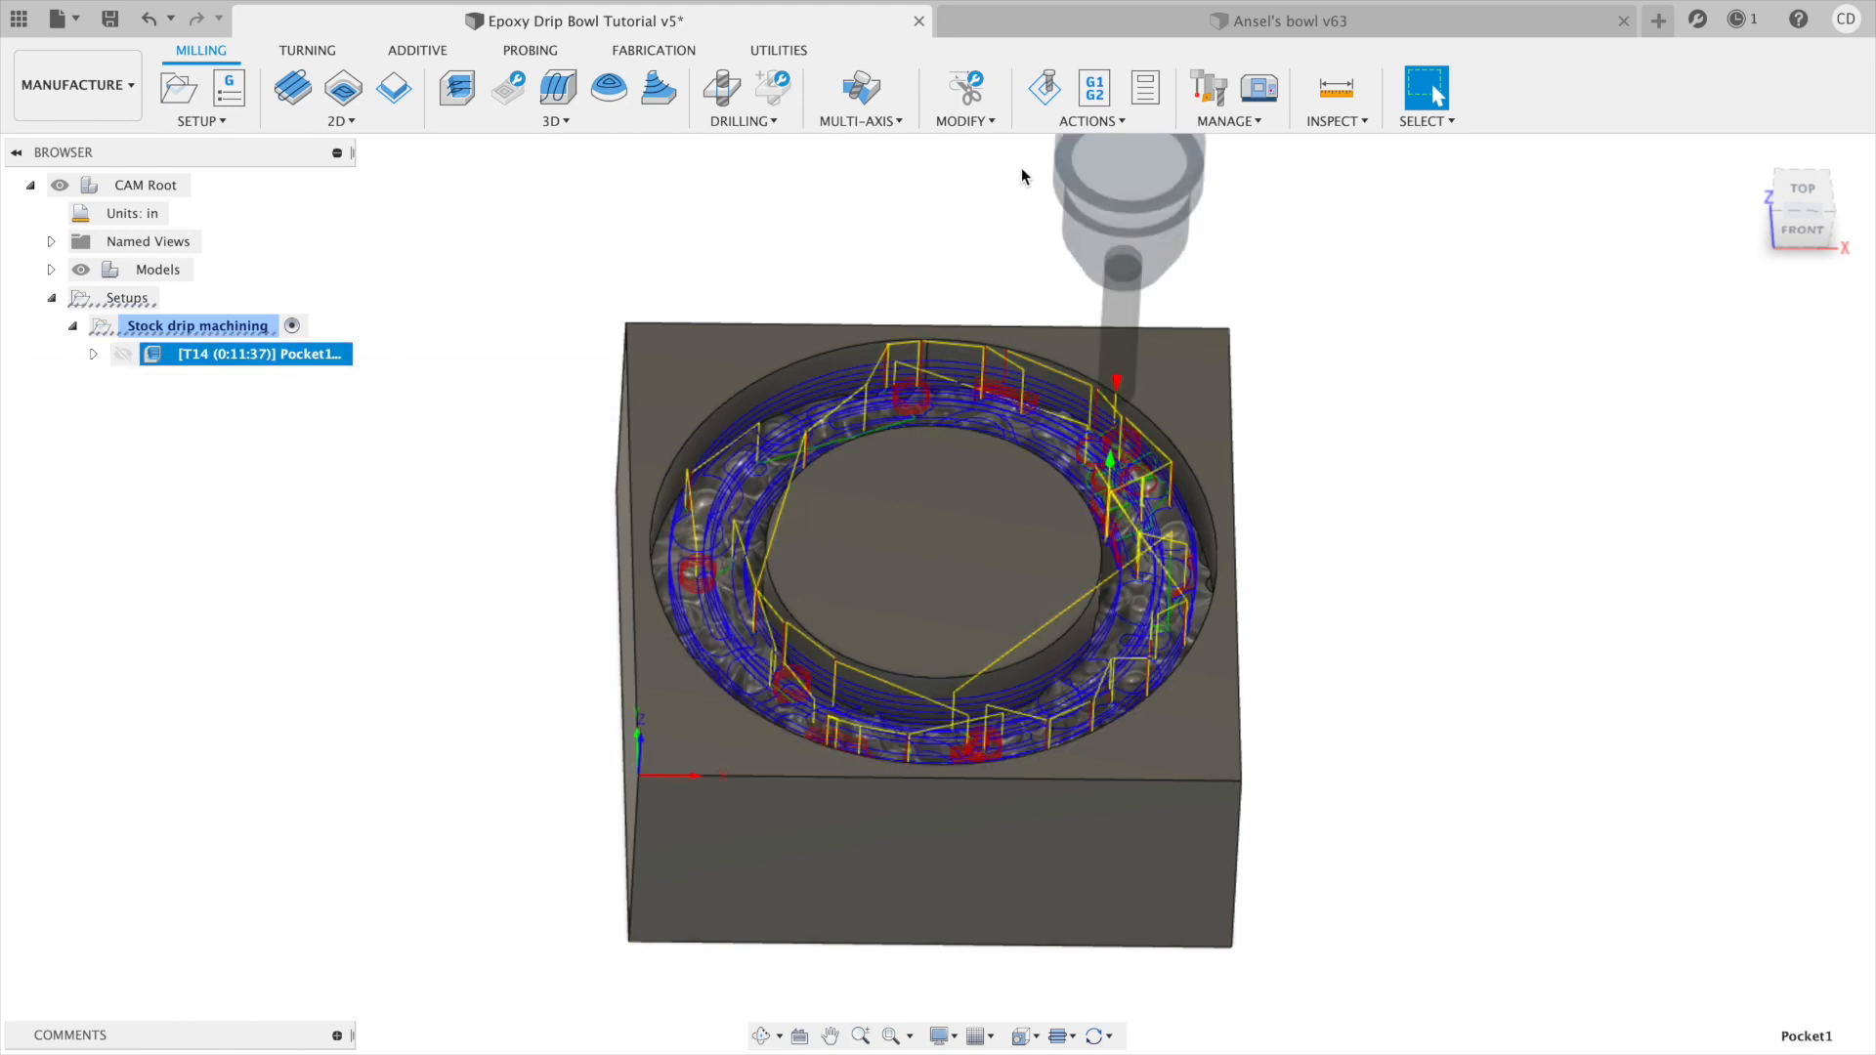
pyautogui.click(1052, 96)
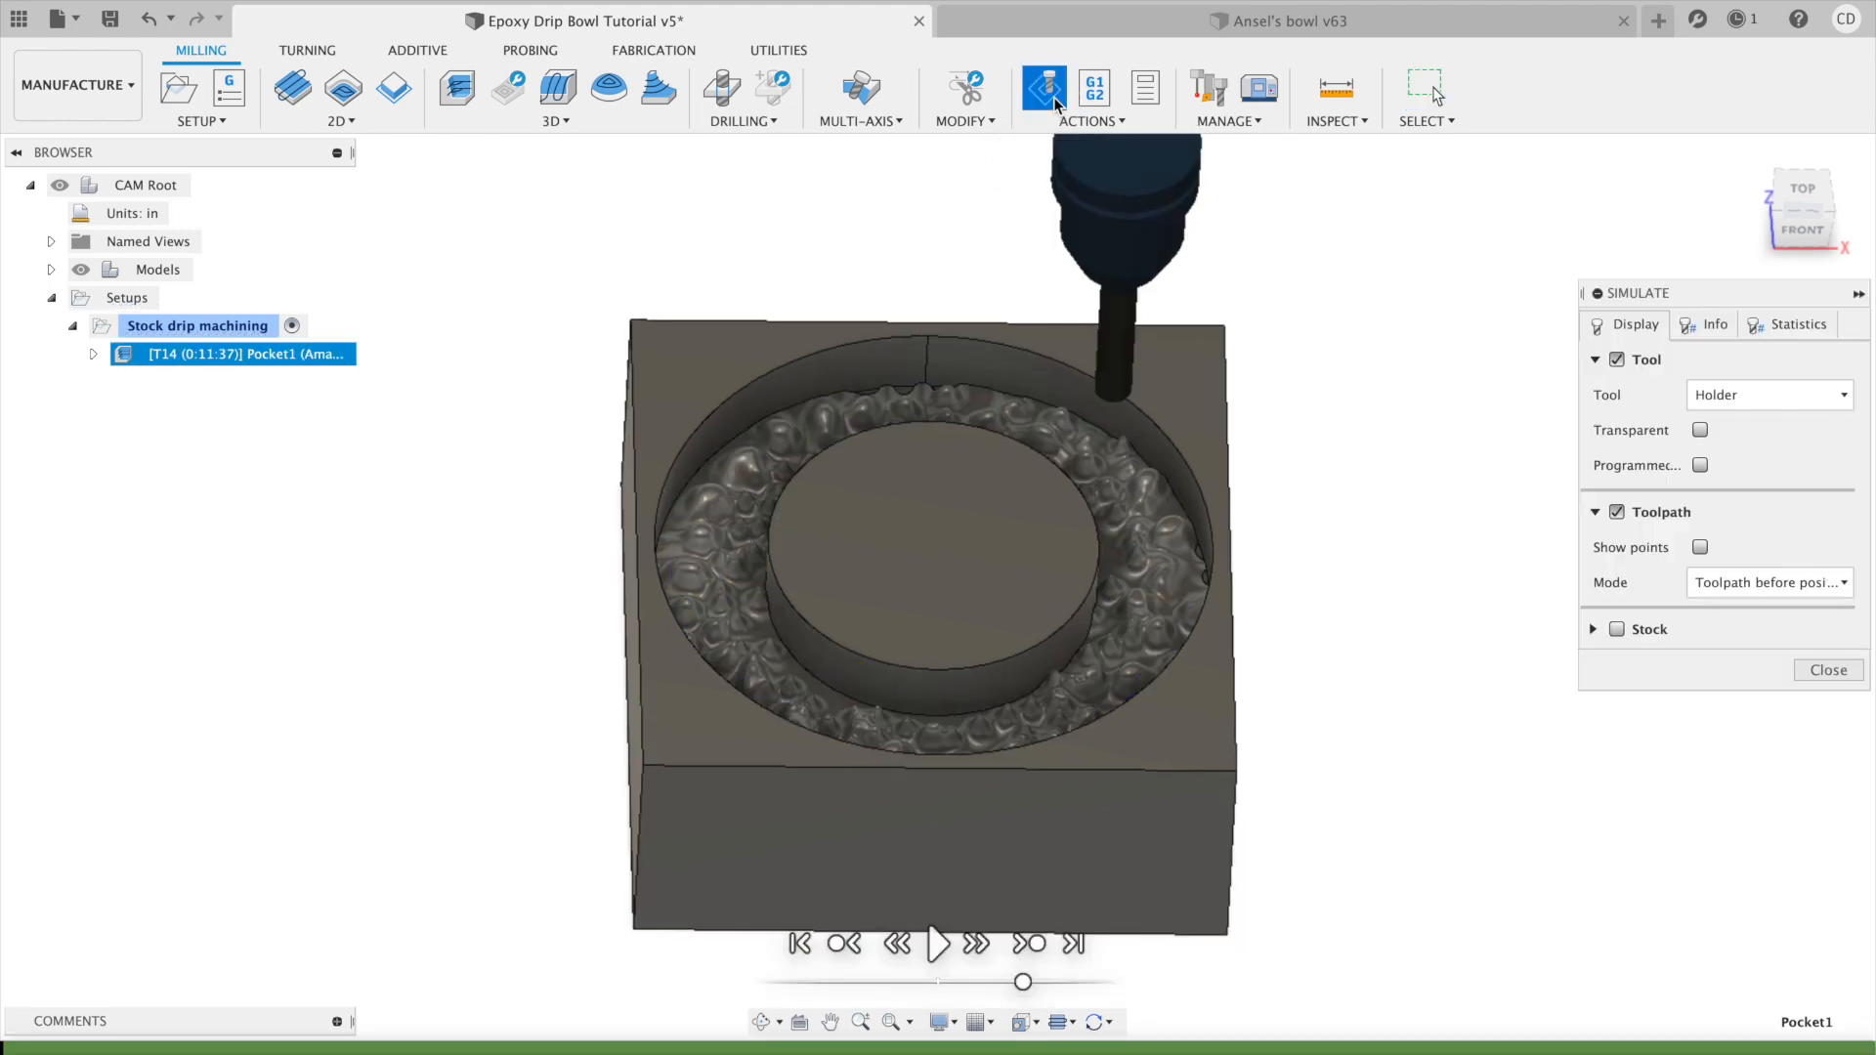
pyautogui.click(1617, 629)
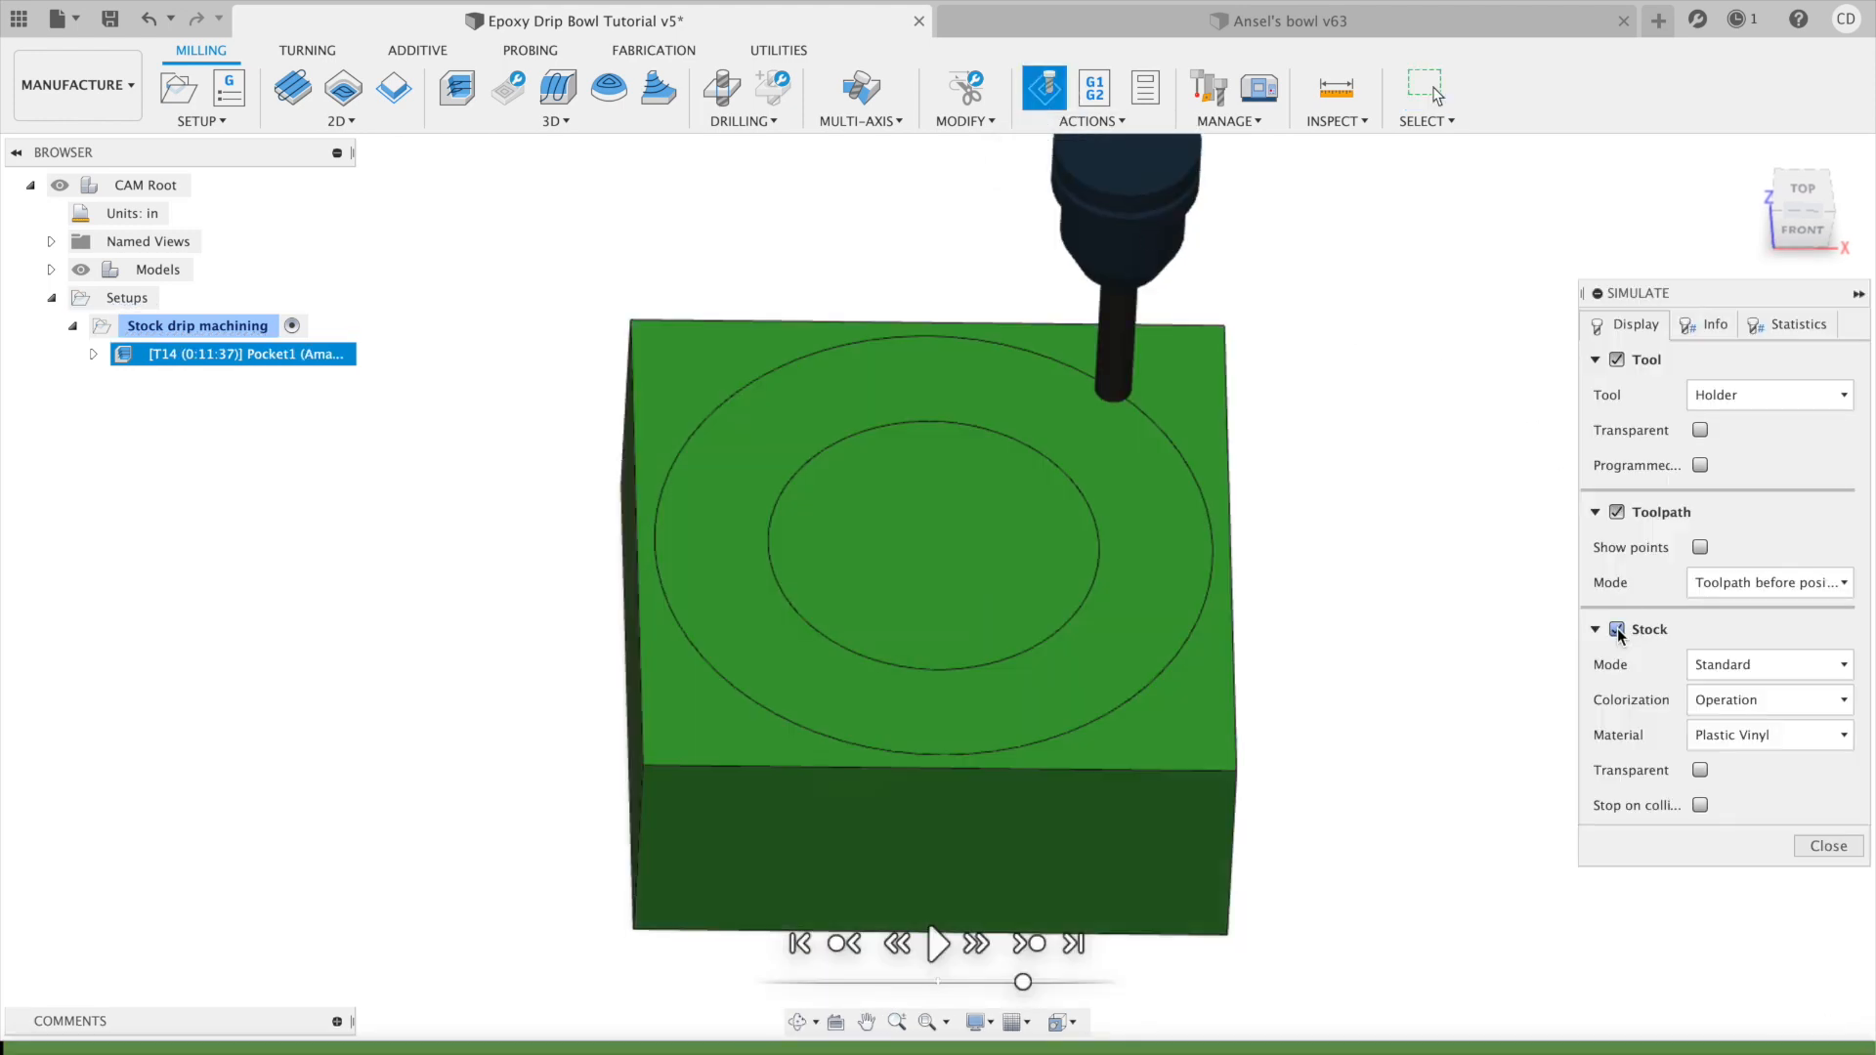
pyautogui.click(1744, 584)
pyautogui.click(1738, 703)
pyautogui.click(1700, 806)
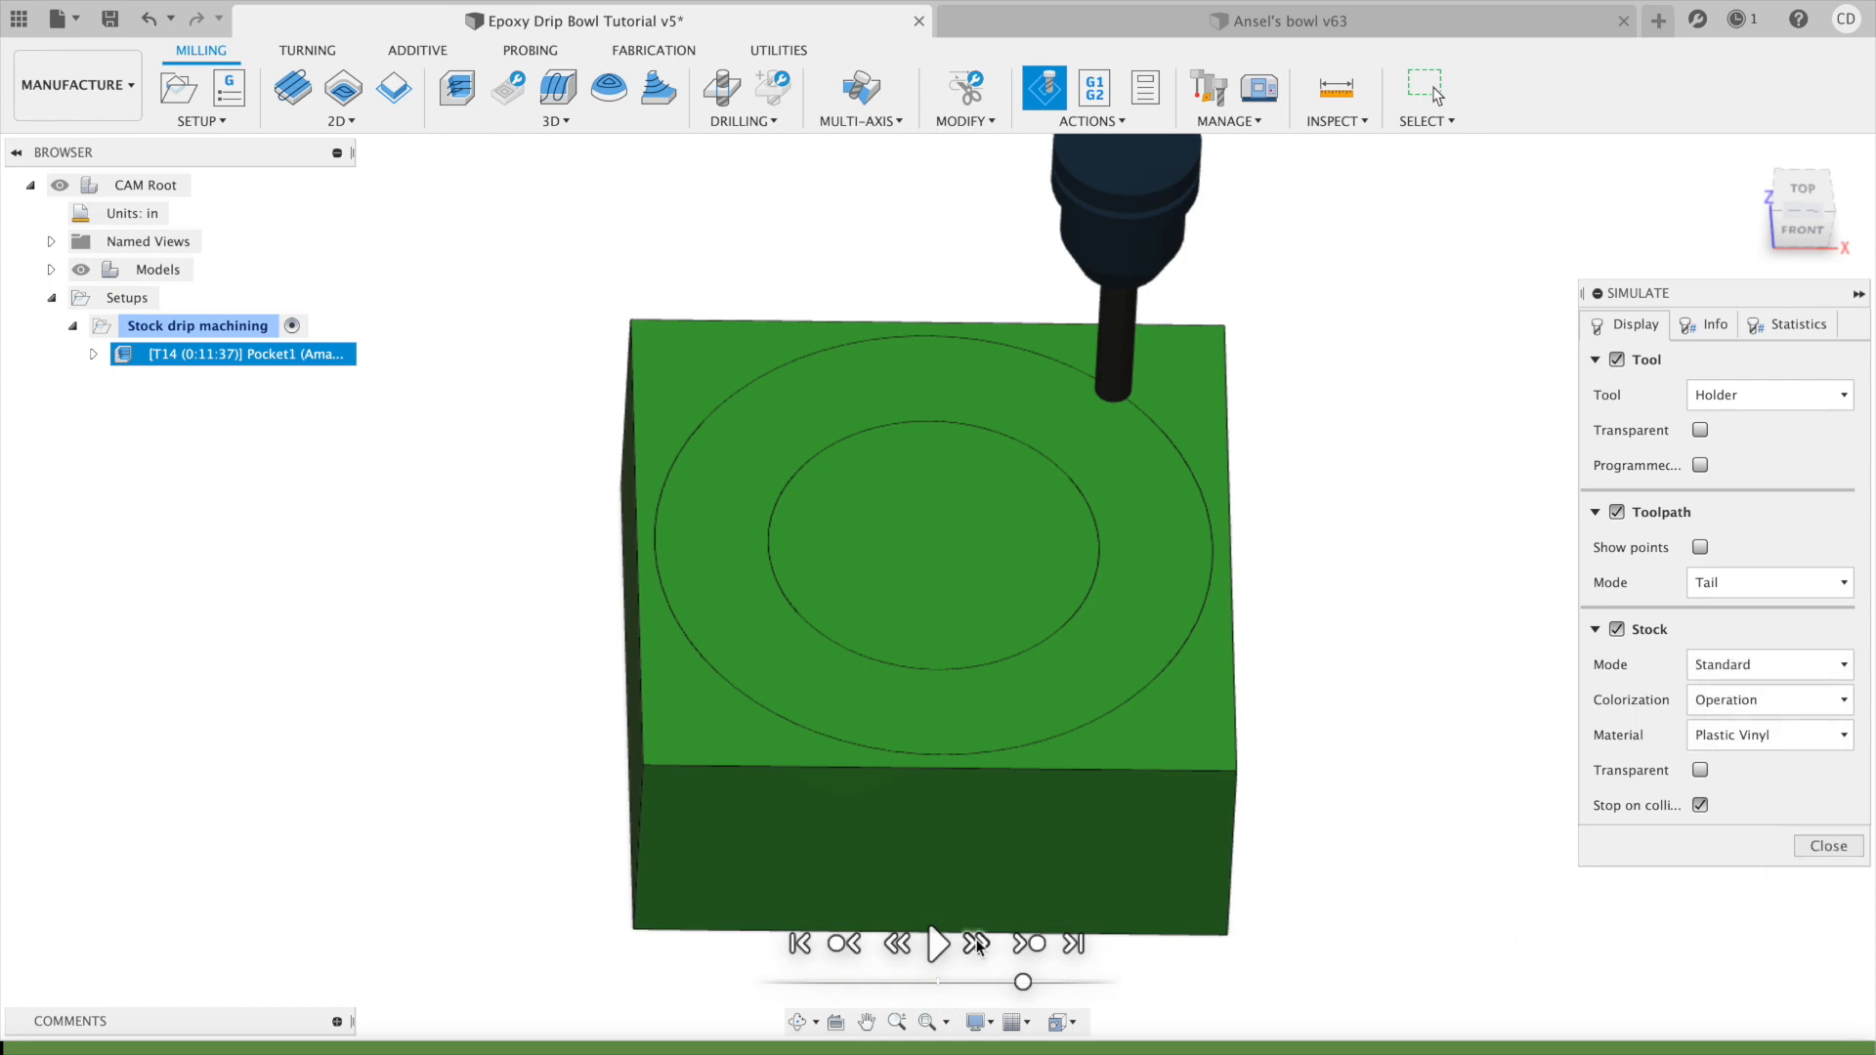
# Play the pocket simulation at increased speed to inspect the material removal, and close it.
pyautogui.click(936, 943)
pyautogui.moveTo(1023, 981); pyautogui.dragTo(1094, 984)
pyautogui.click(1817, 848)
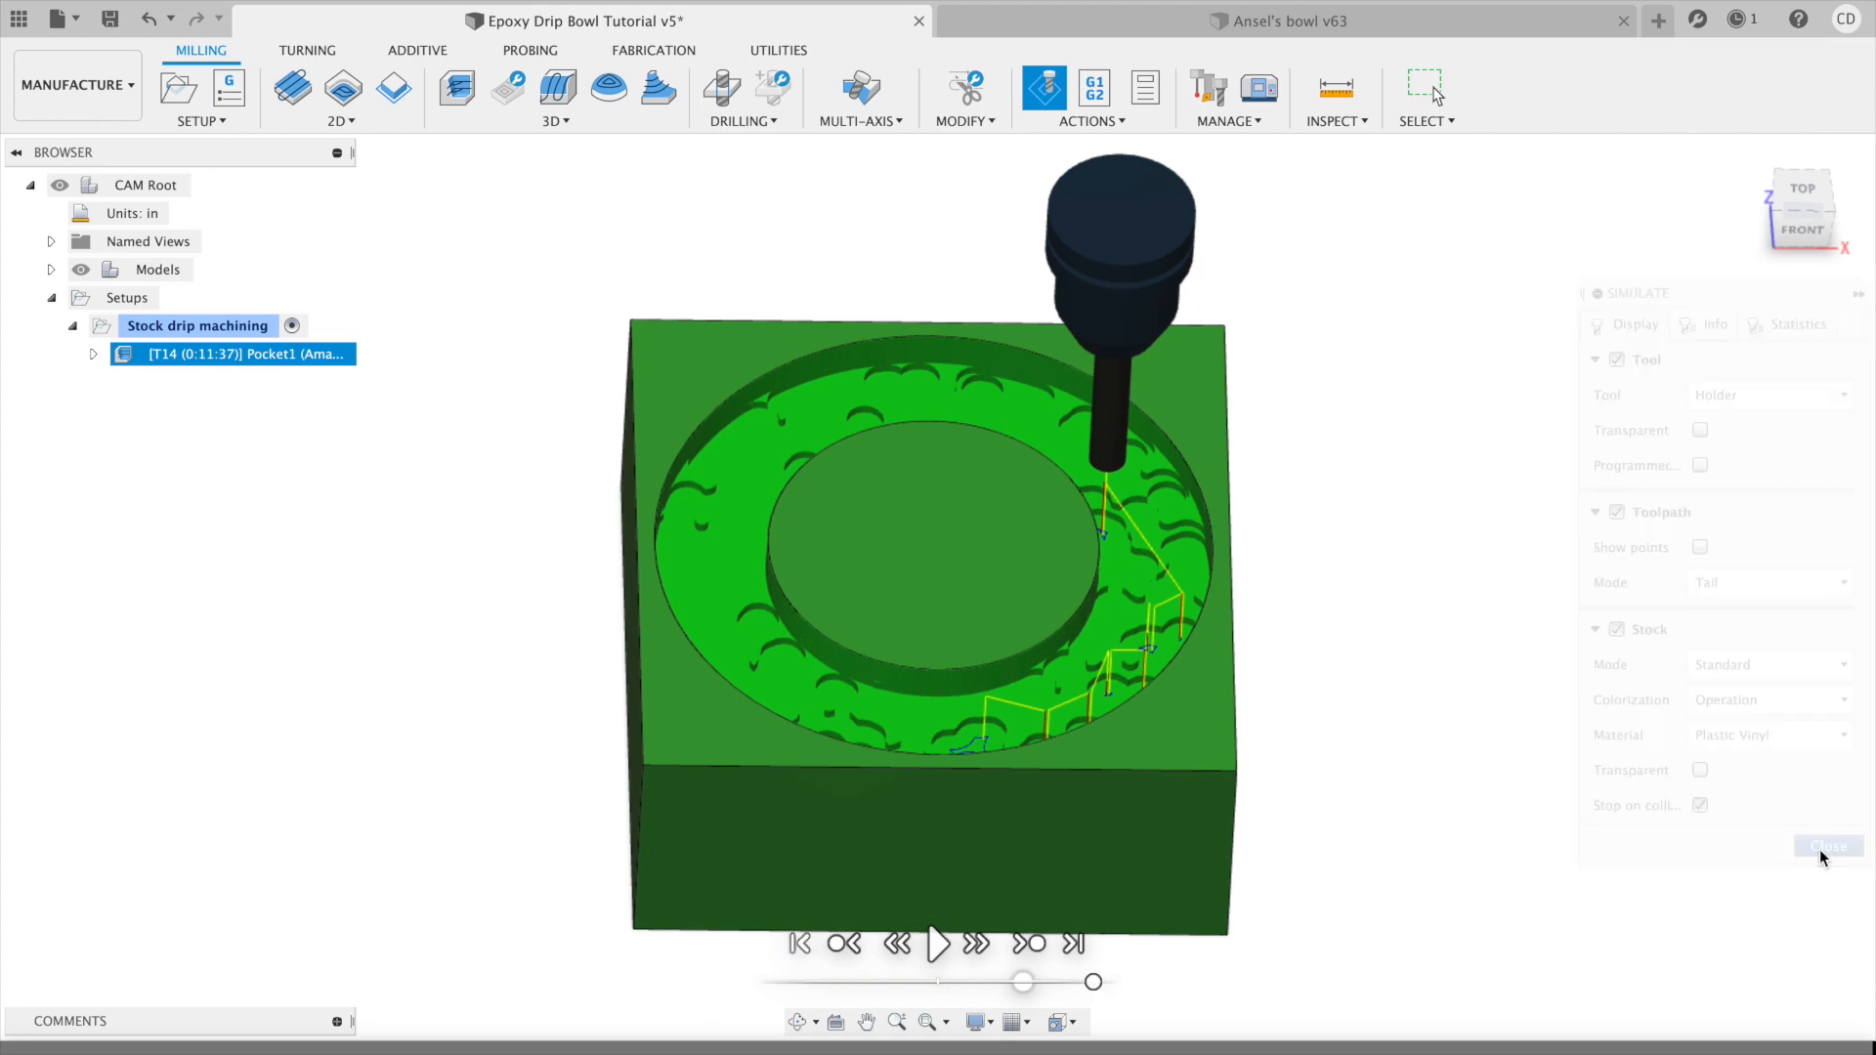
pyautogui.click(1488, 655)
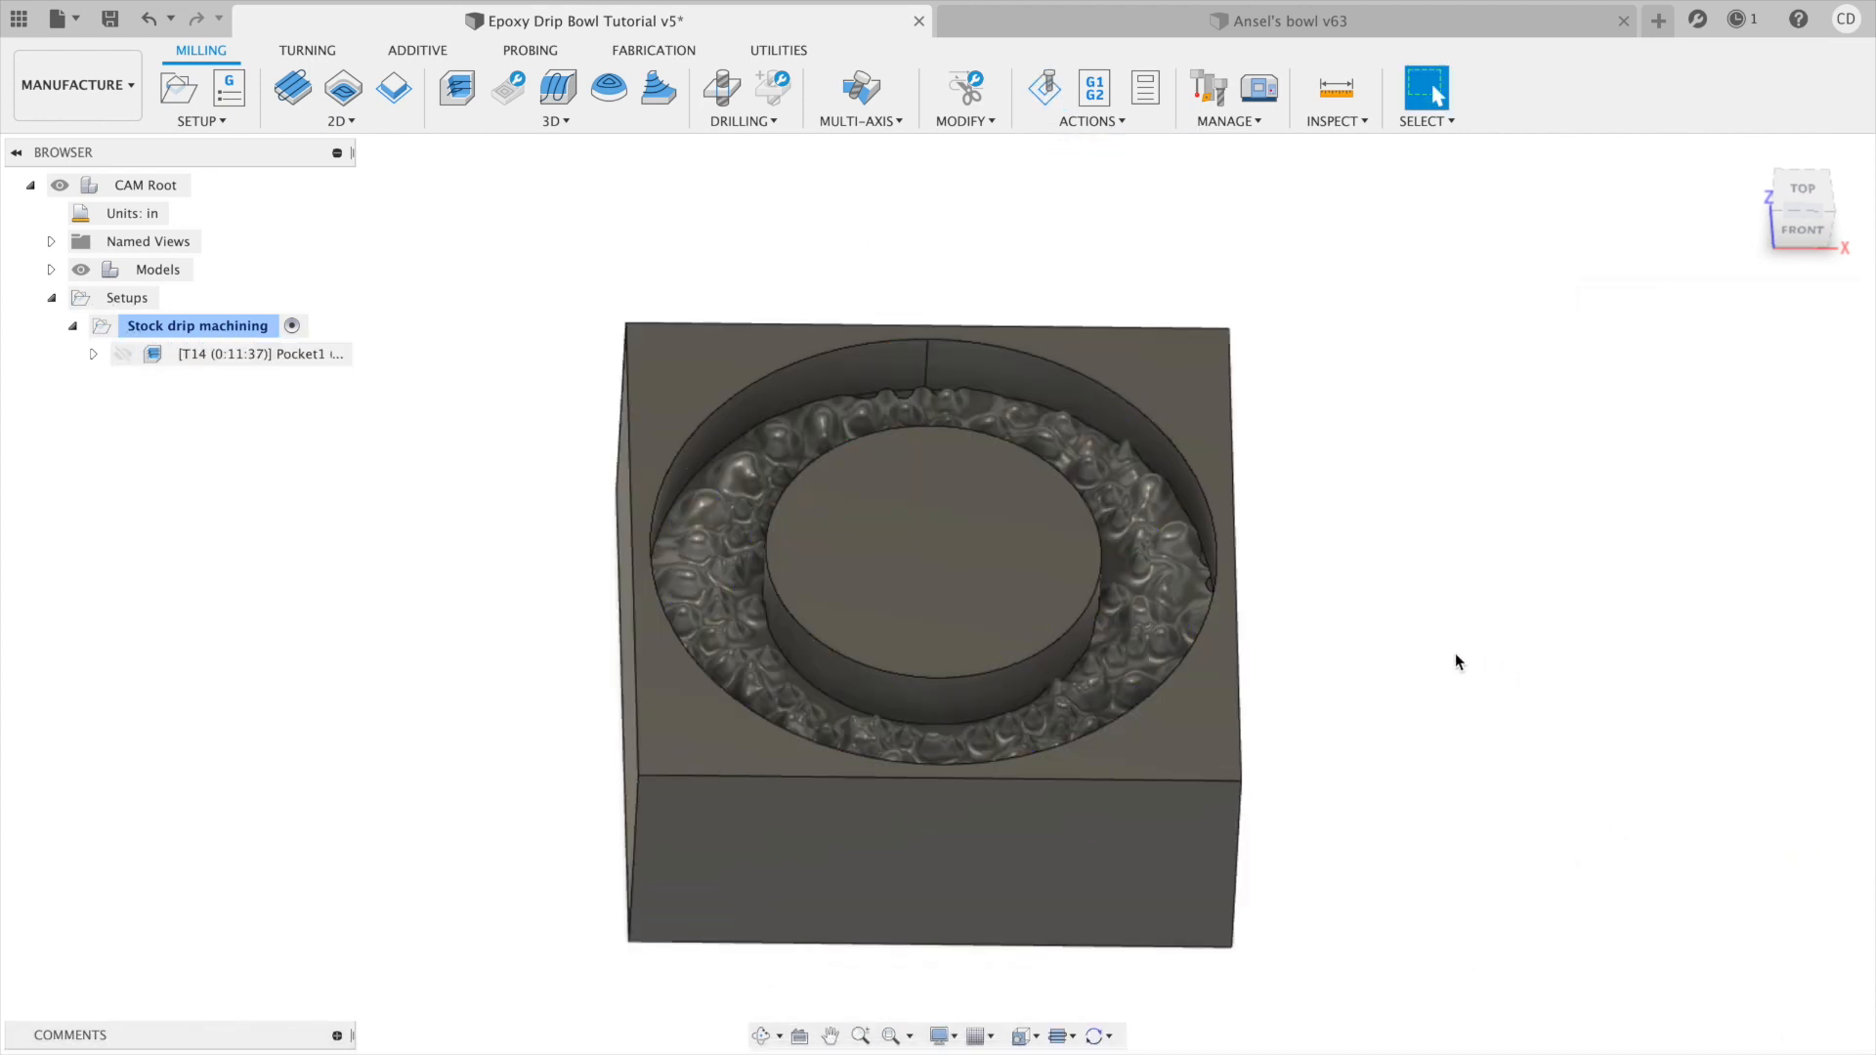
# Create a derived 3D Pocket Clearing operation from the existing pocket, using tool #12, the 1/4" spiral up cut bit.
pyautogui.rightClick(220, 354)
pyautogui.moveTo(277, 404)
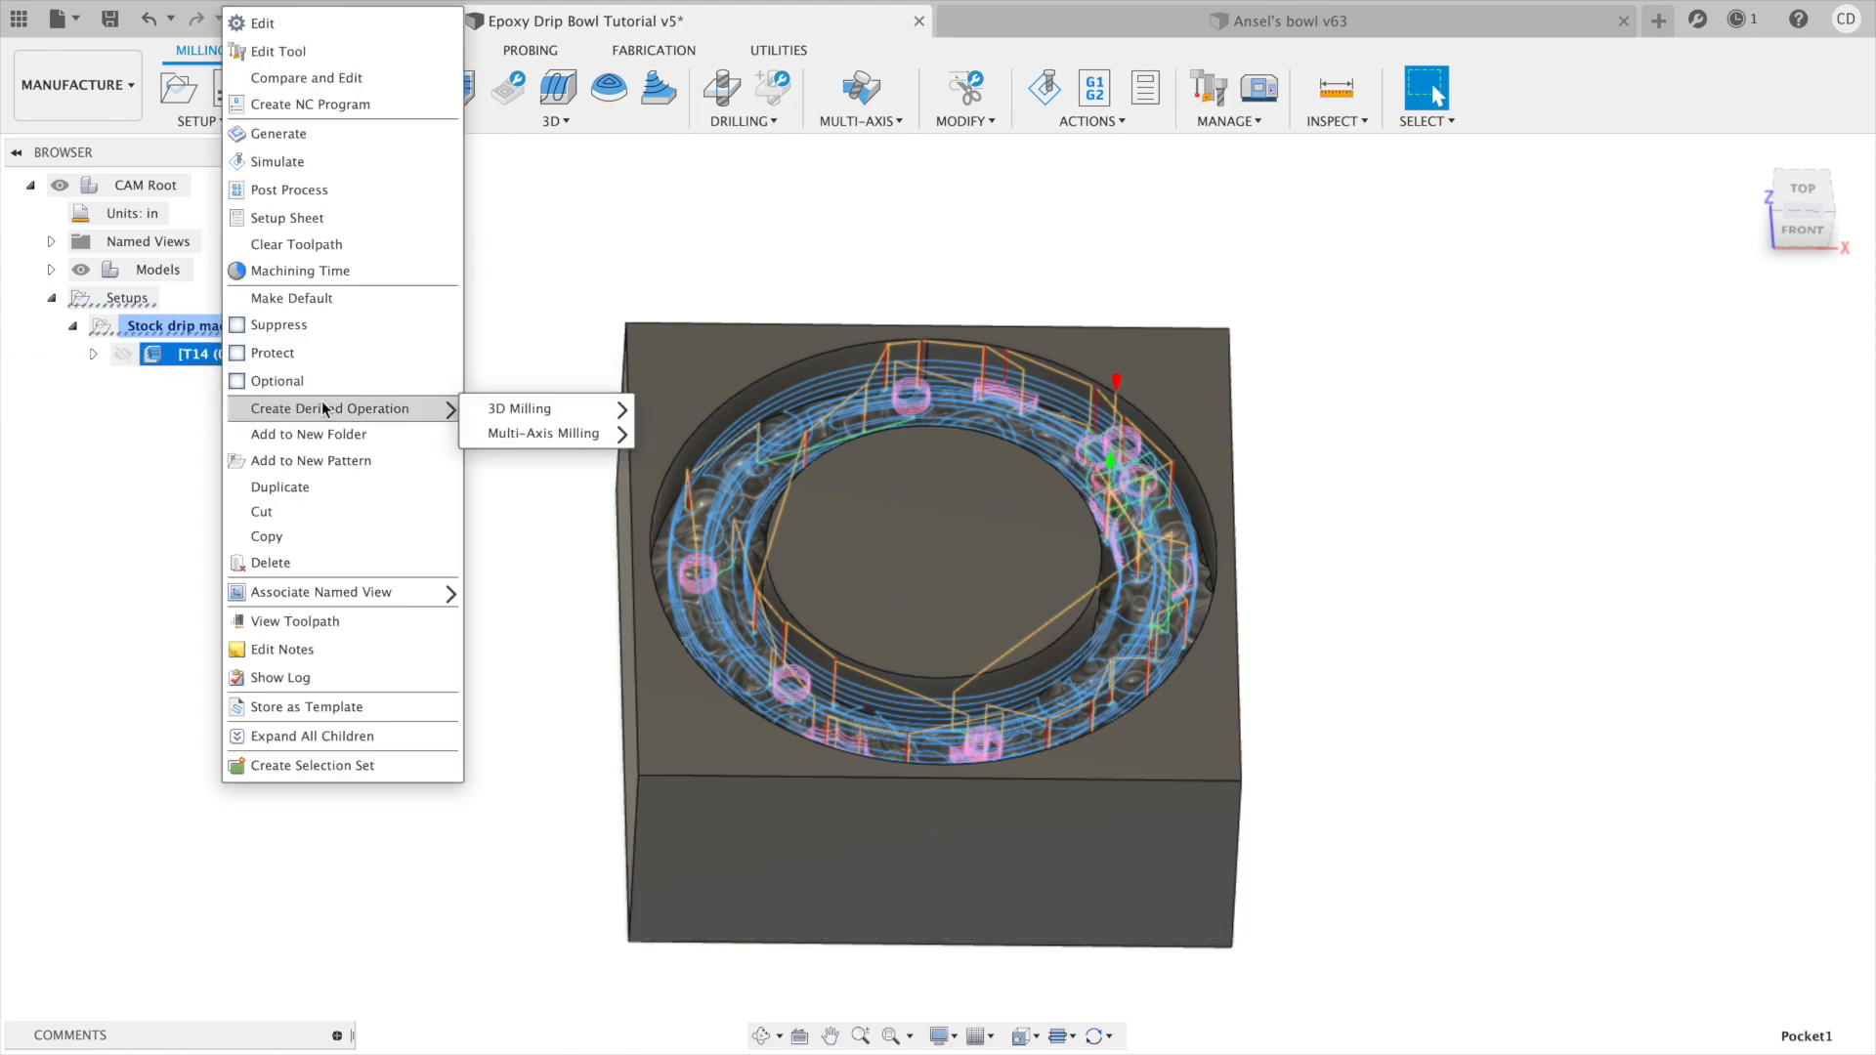
pyautogui.moveTo(566, 406)
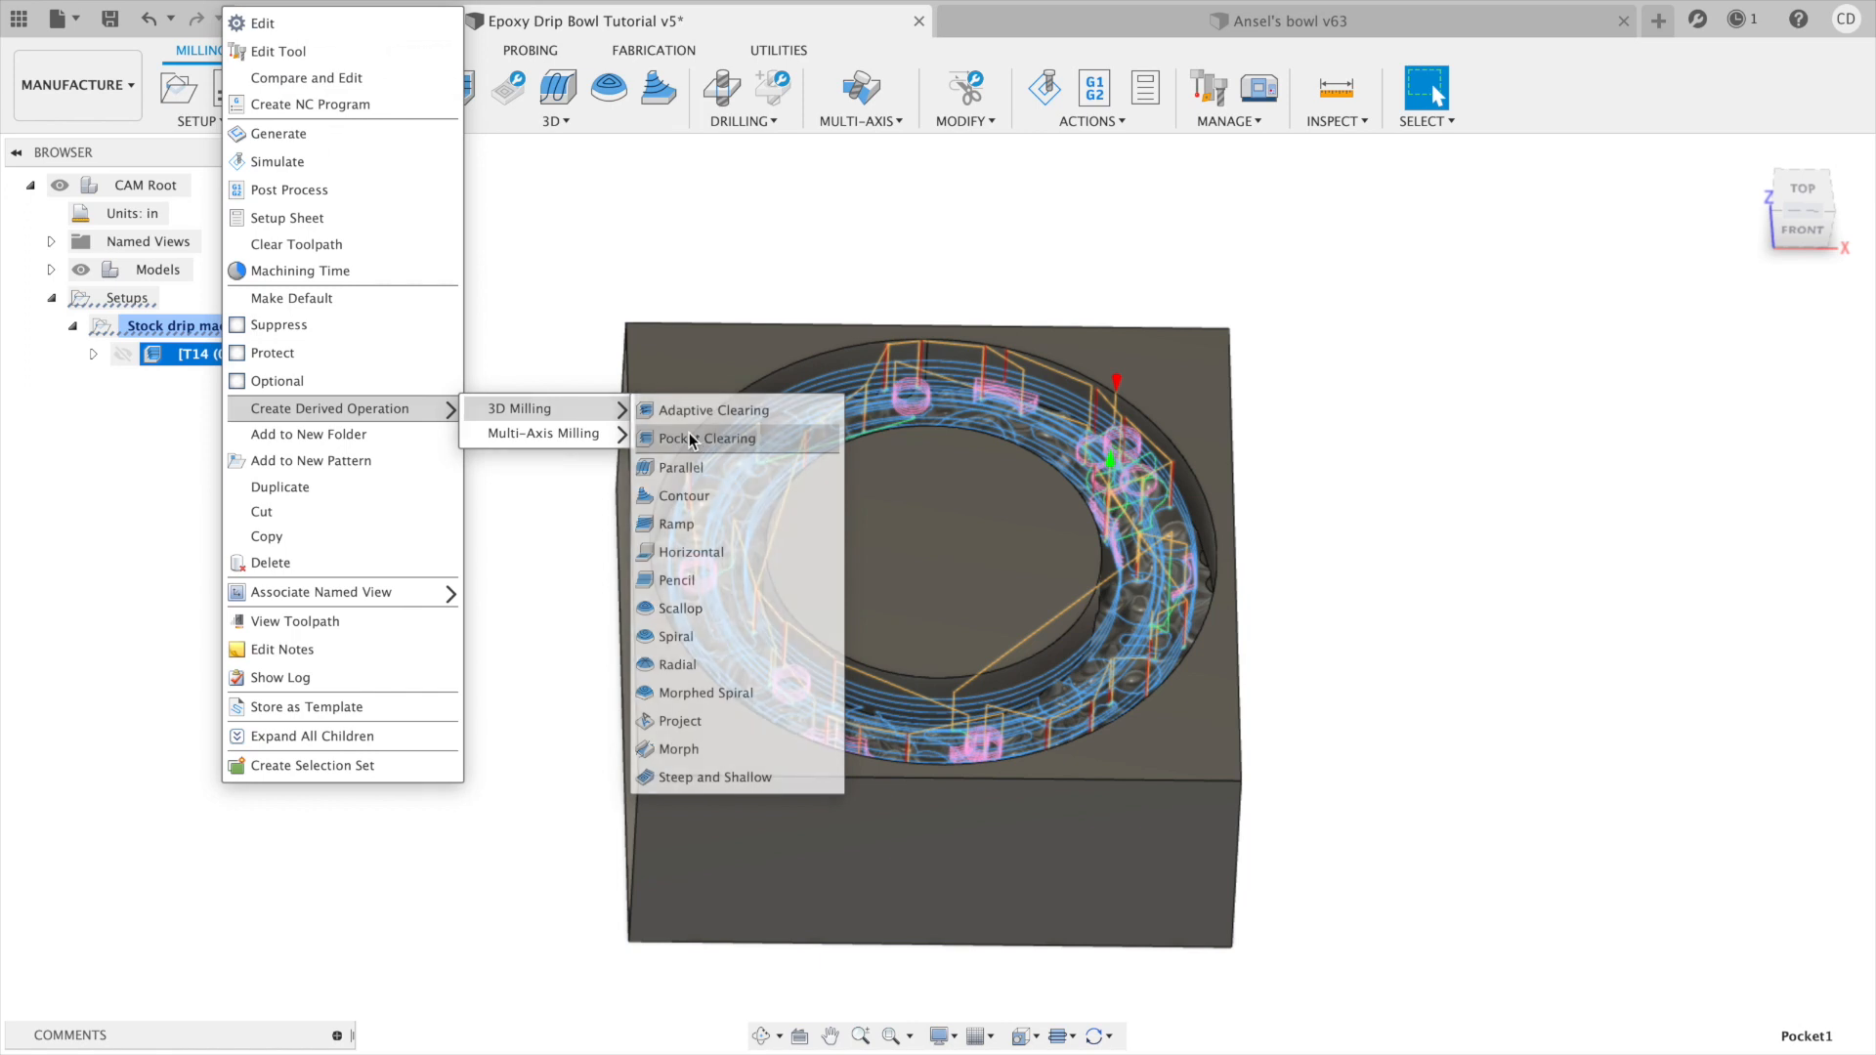
pyautogui.click(689, 432)
pyautogui.click(1407, 230)
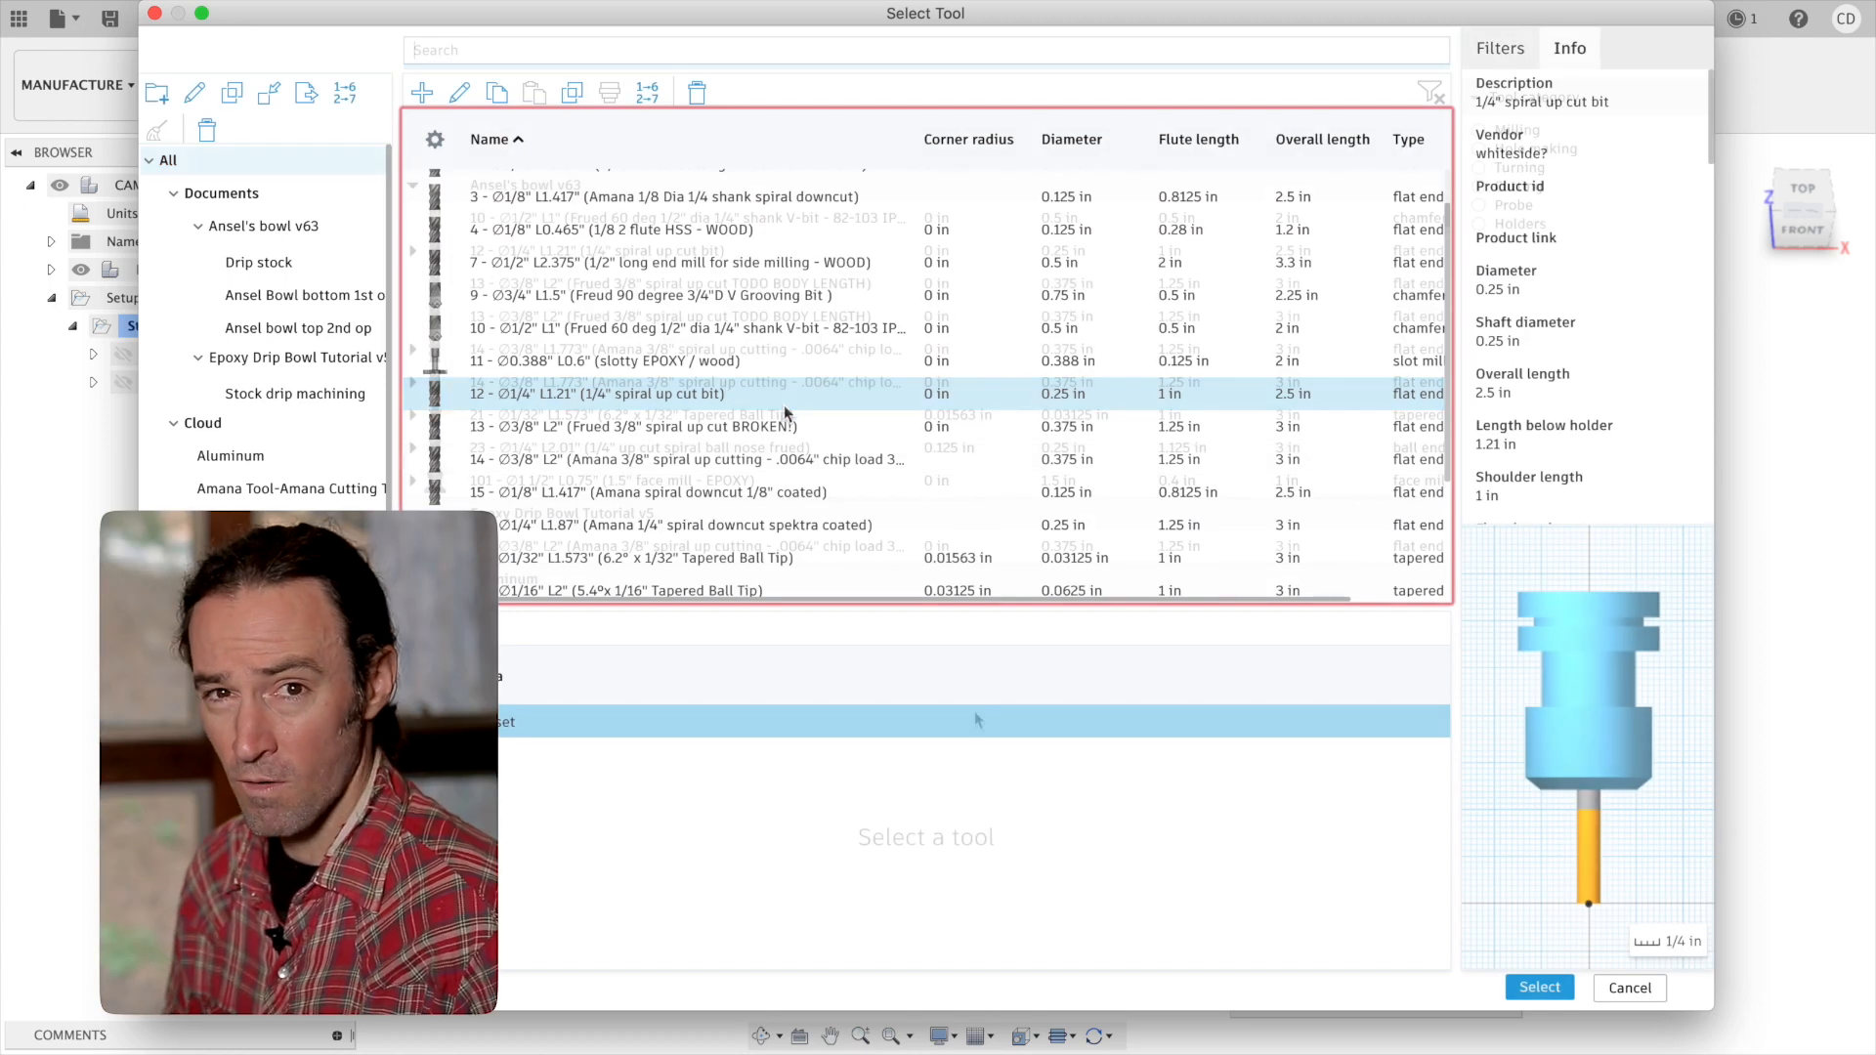
pyautogui.click(1543, 988)
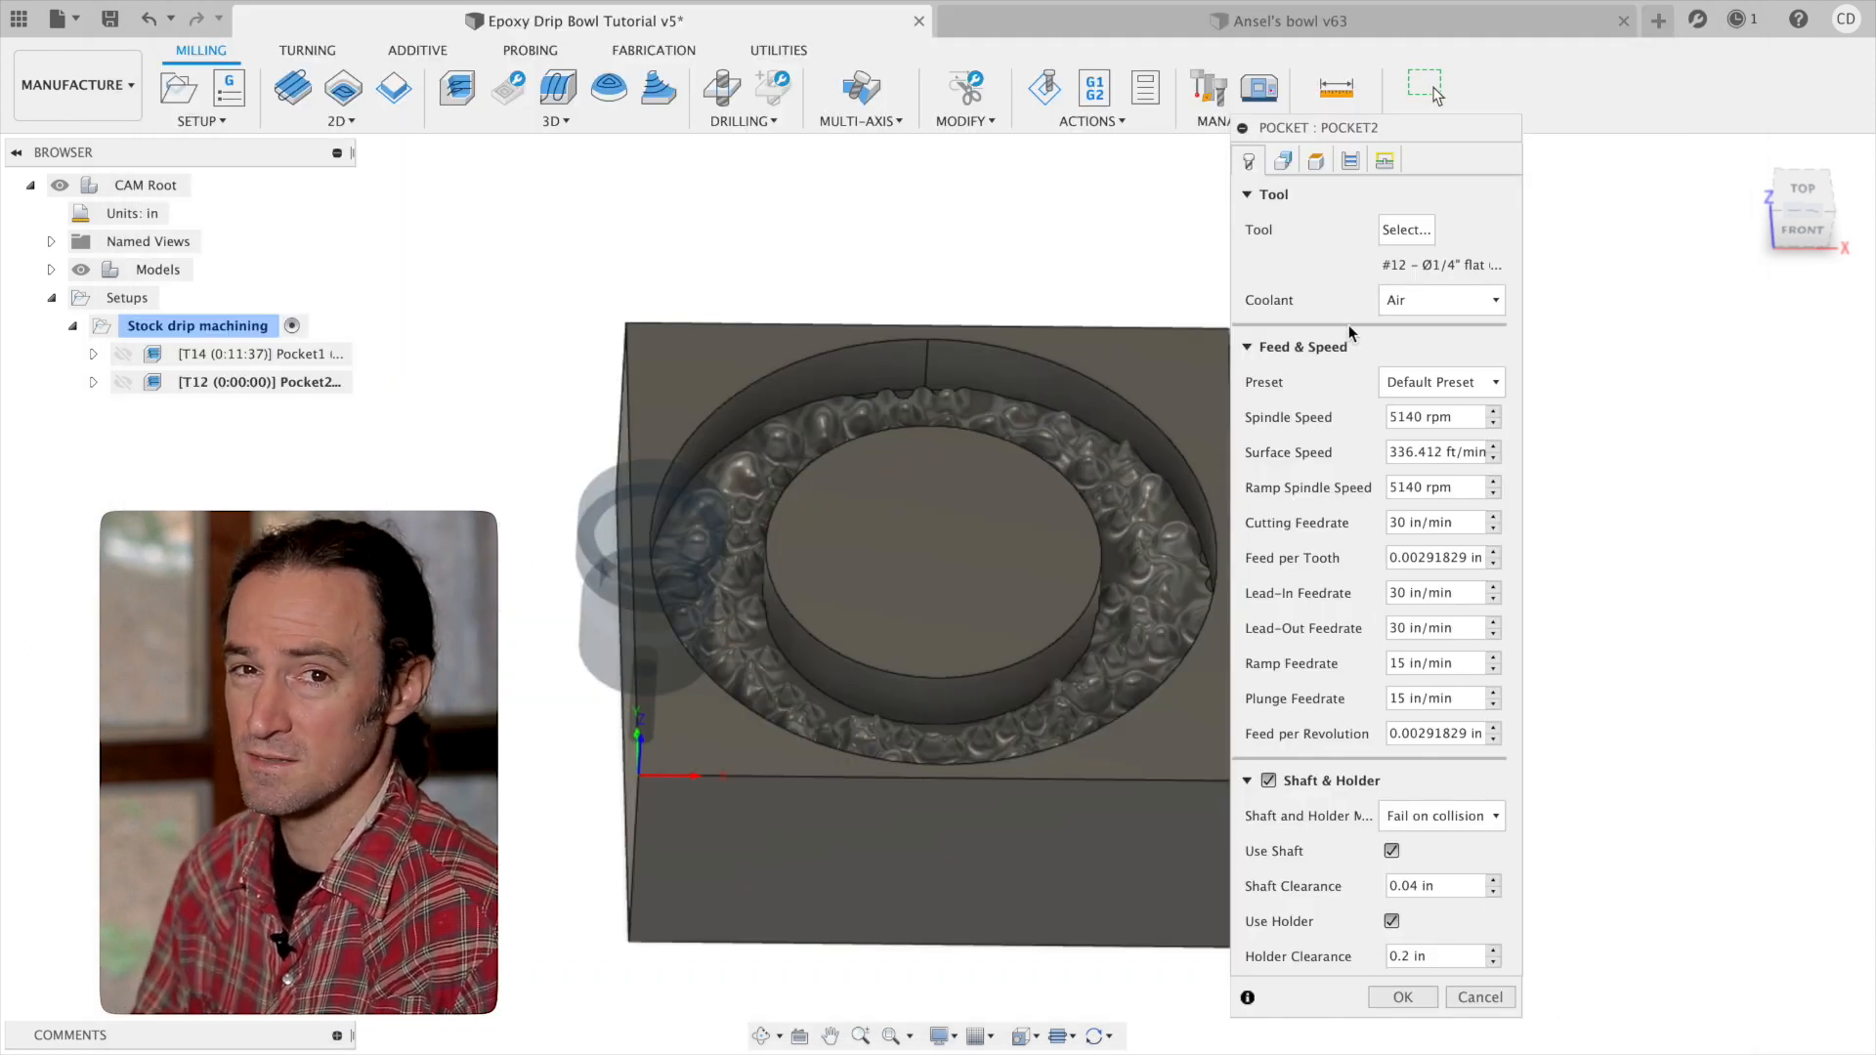
# Enable rest machining for the second pocket operation and generate its toolpath.
pyautogui.click(1276, 168)
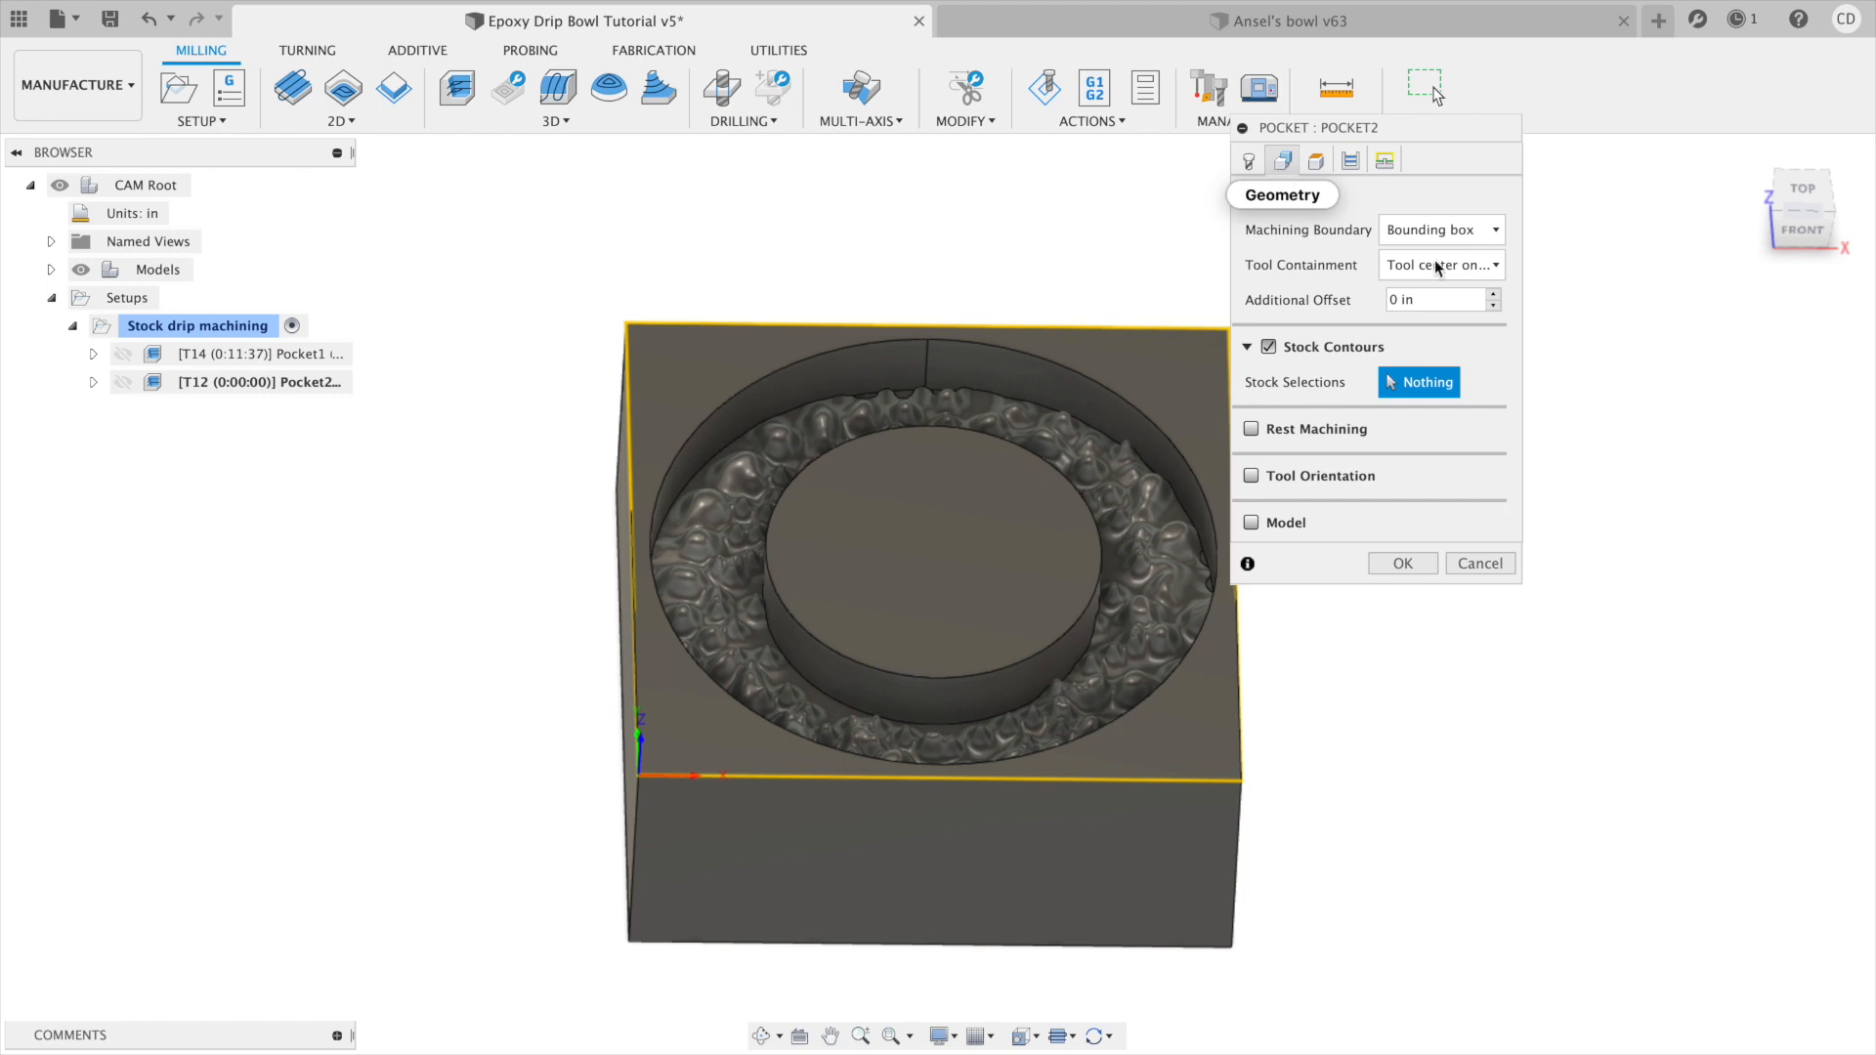
pyautogui.click(1255, 431)
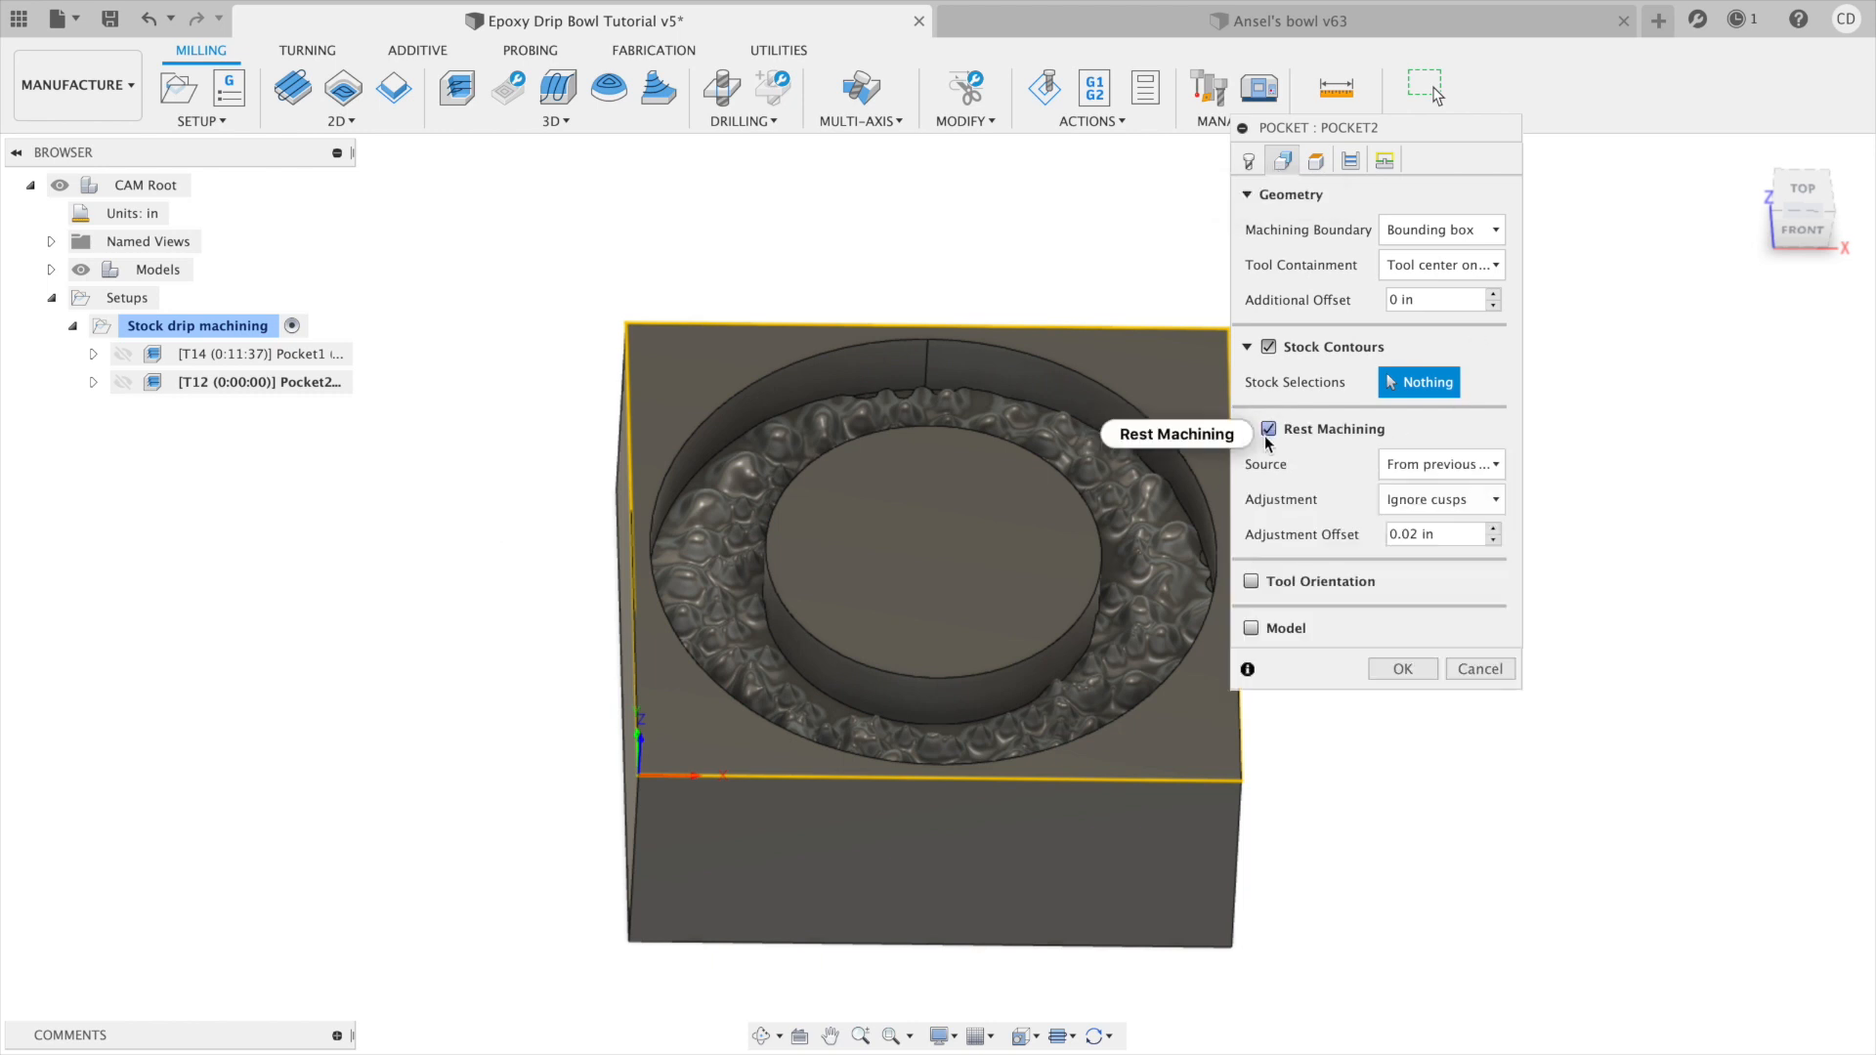
pyautogui.click(1401, 670)
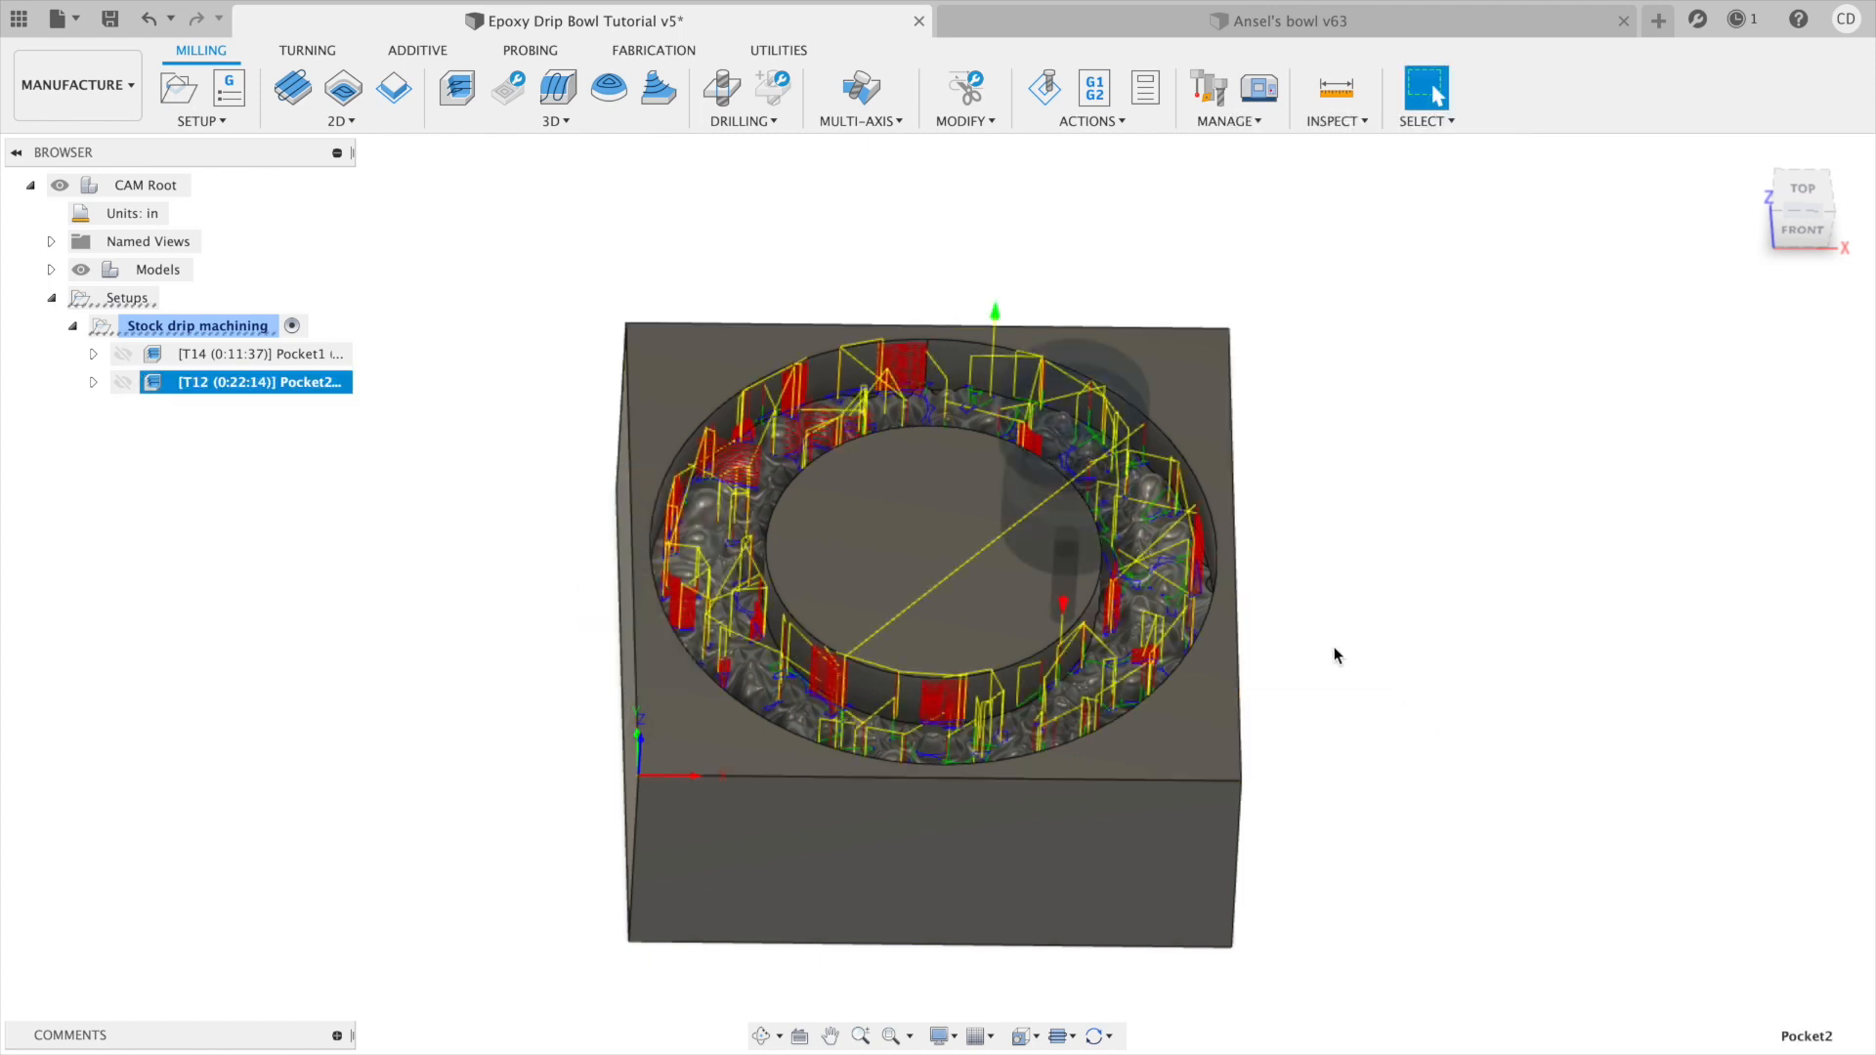
pyautogui.moveTo(1341, 674)
pyautogui.keyDown('shift'); pyautogui.mouseDown(button='middle')
pyautogui.moveTo(1335, 737)
pyautogui.moveTo(1332, 678)
pyautogui.mouseUp(button='middle'); pyautogui.keyUp('shift')
pyautogui.press('Escape')
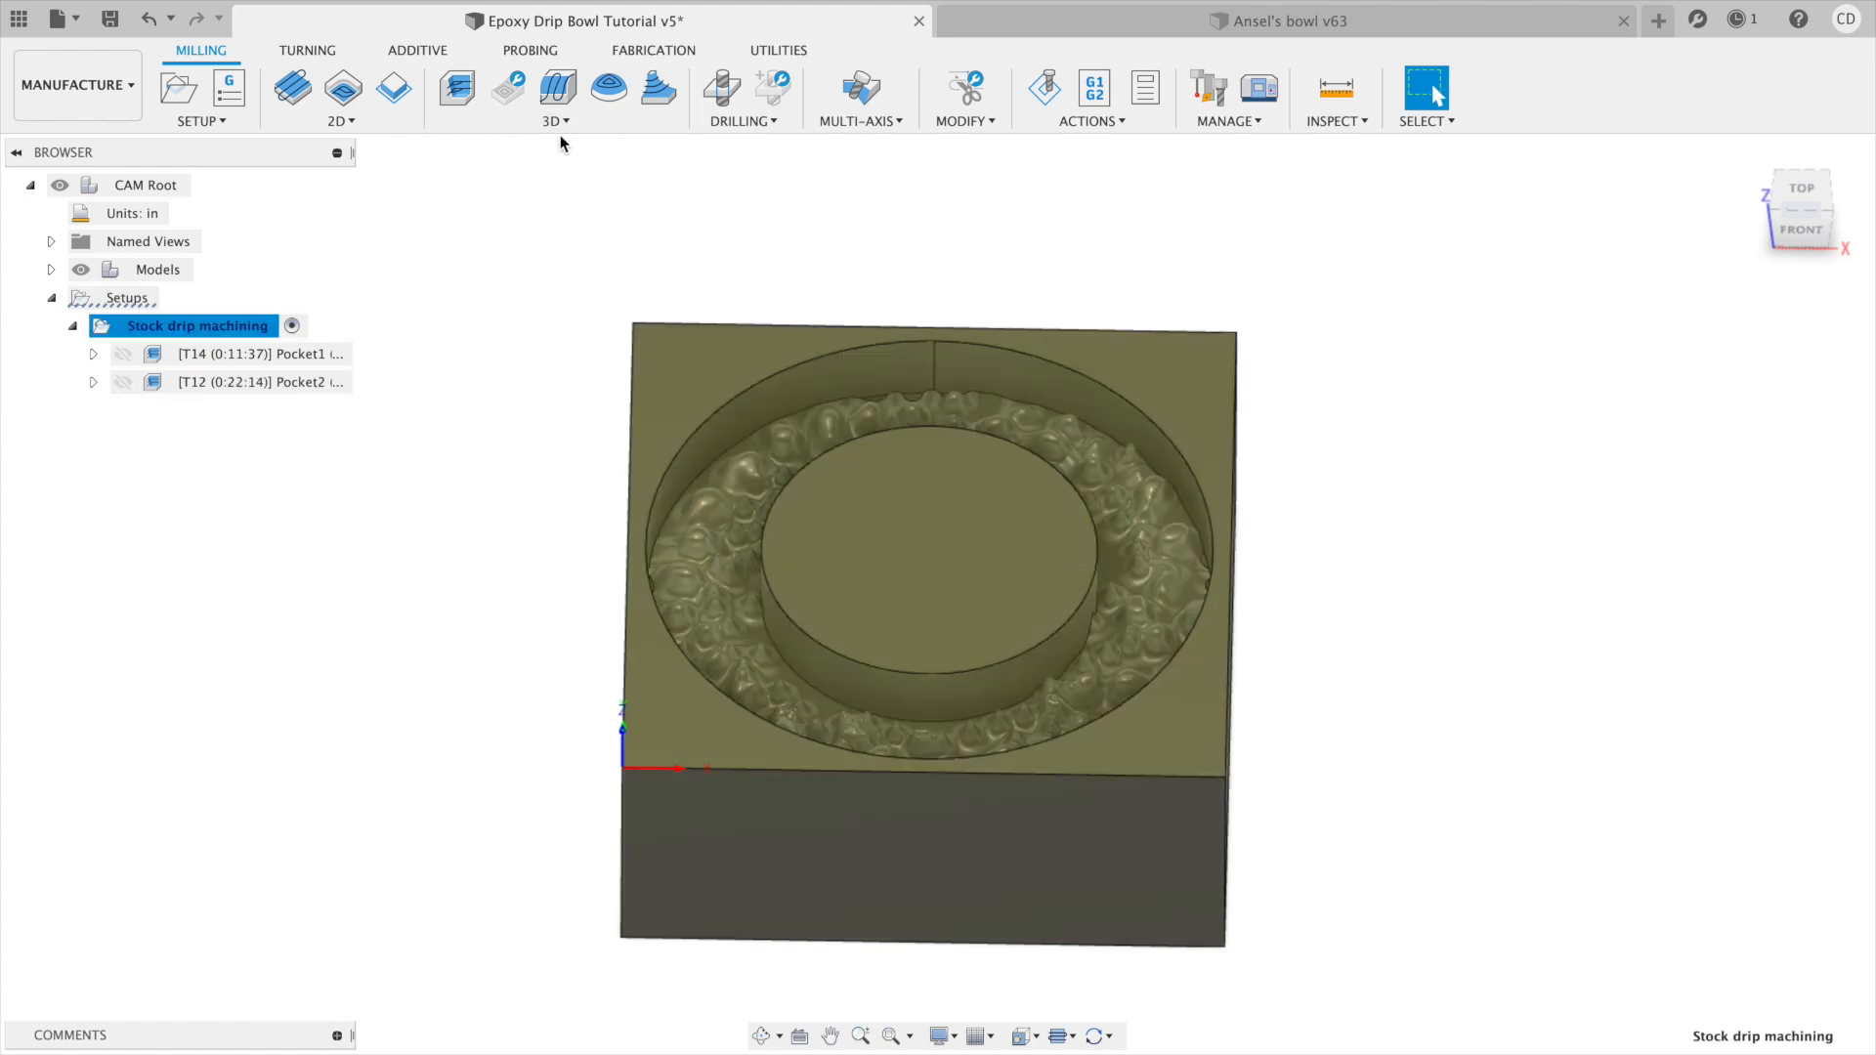
# Create a 3D Contour operation using tool #23, the 1/4" up cut spiral ball nose.
pyautogui.click(564, 121)
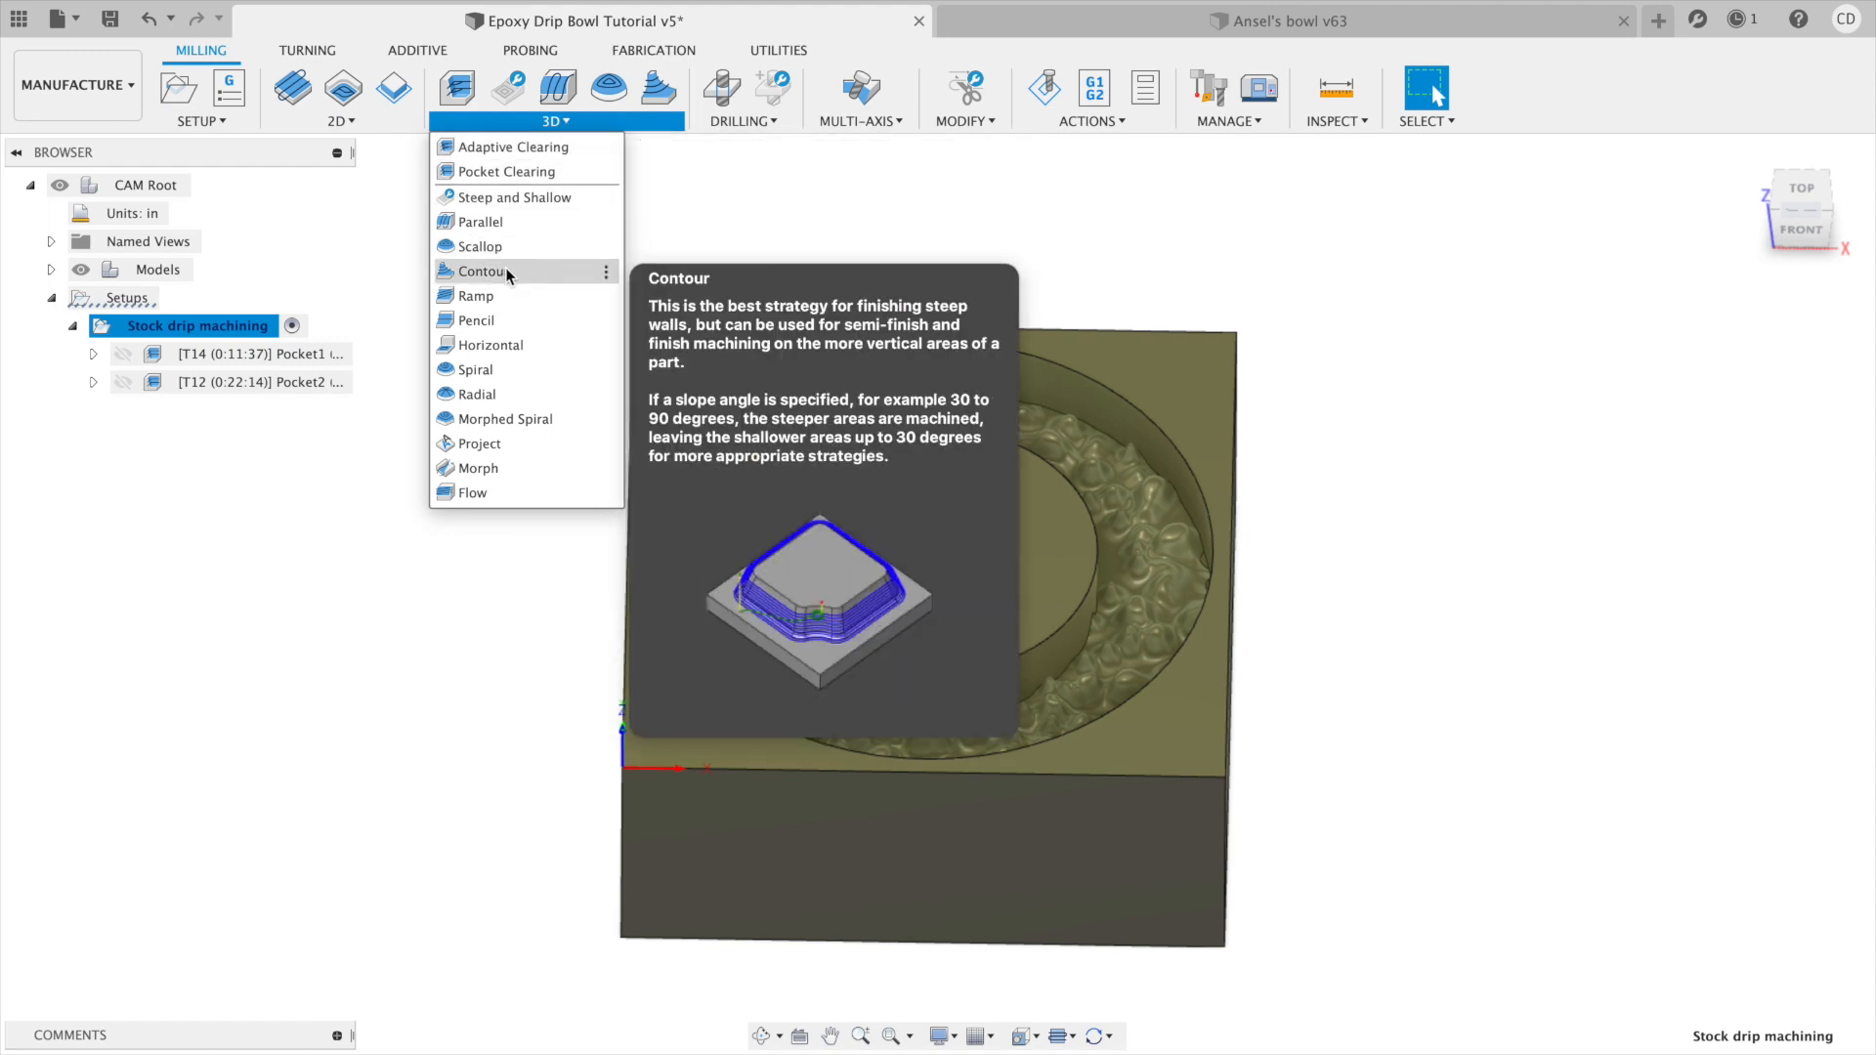
pyautogui.click(561, 278)
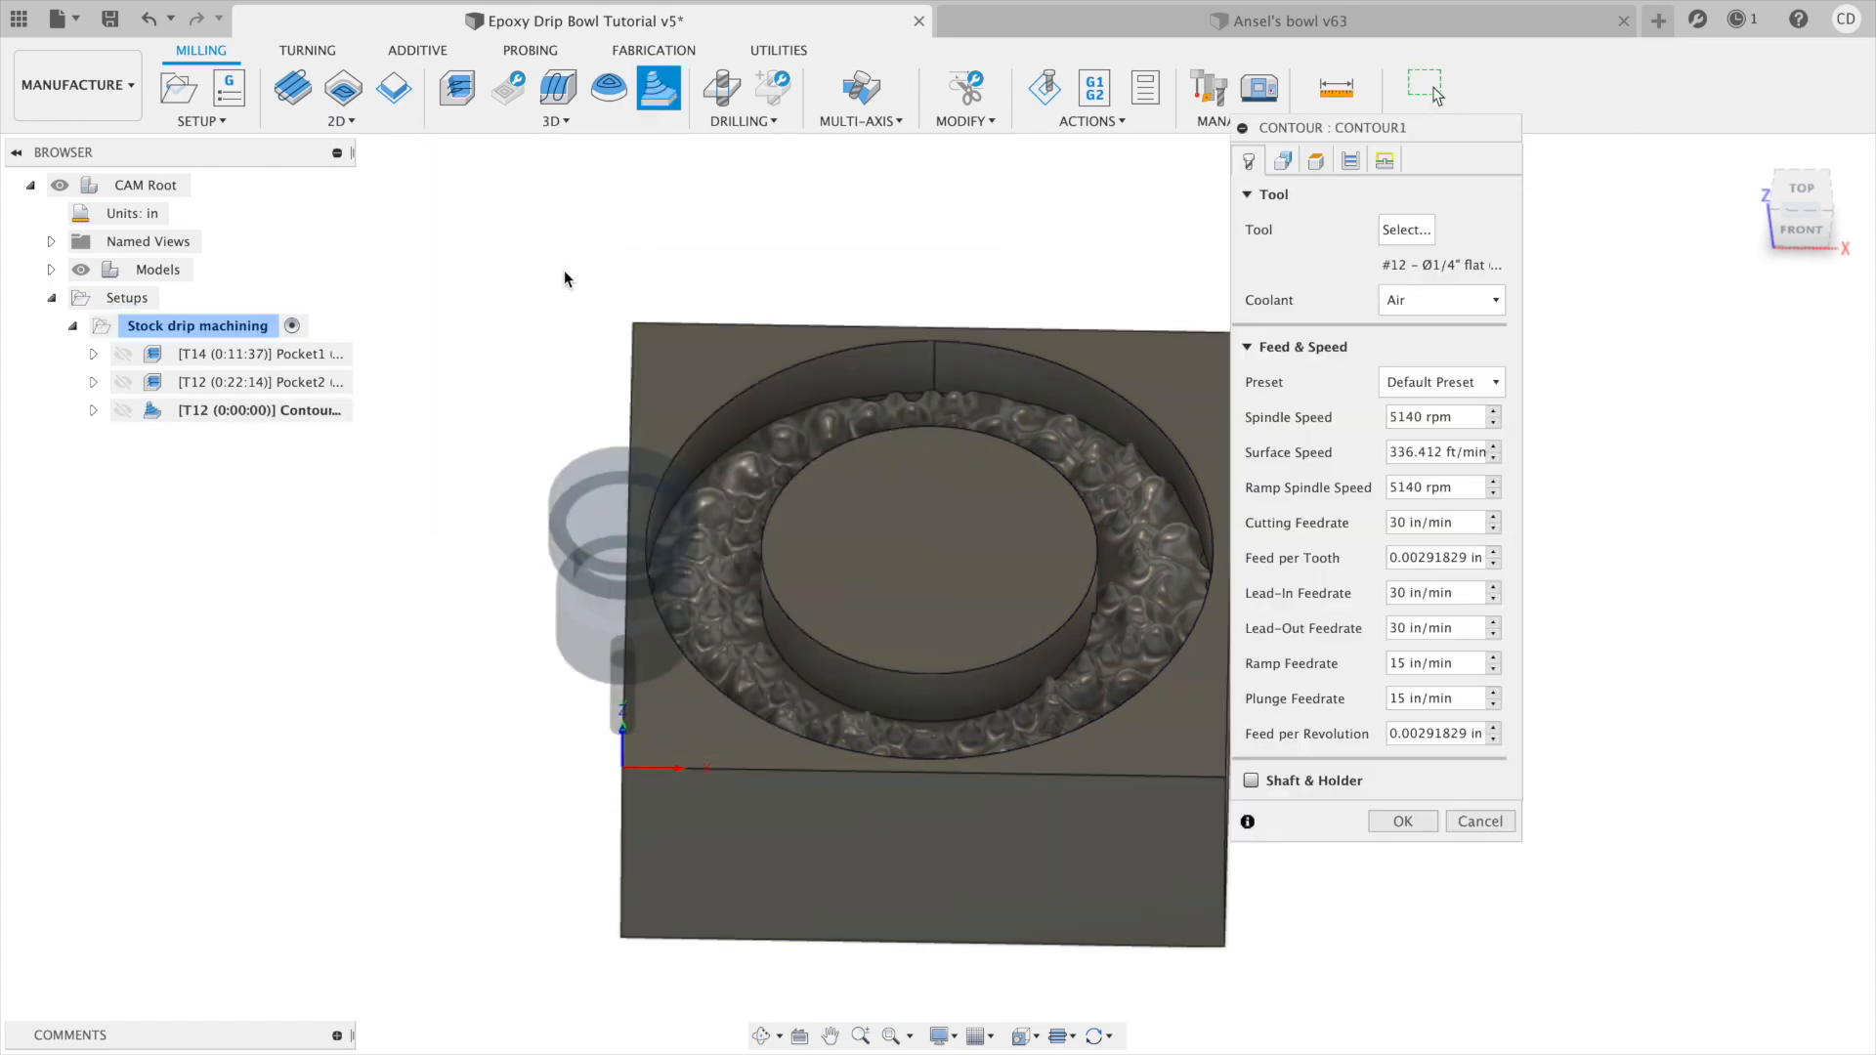
pyautogui.click(1406, 229)
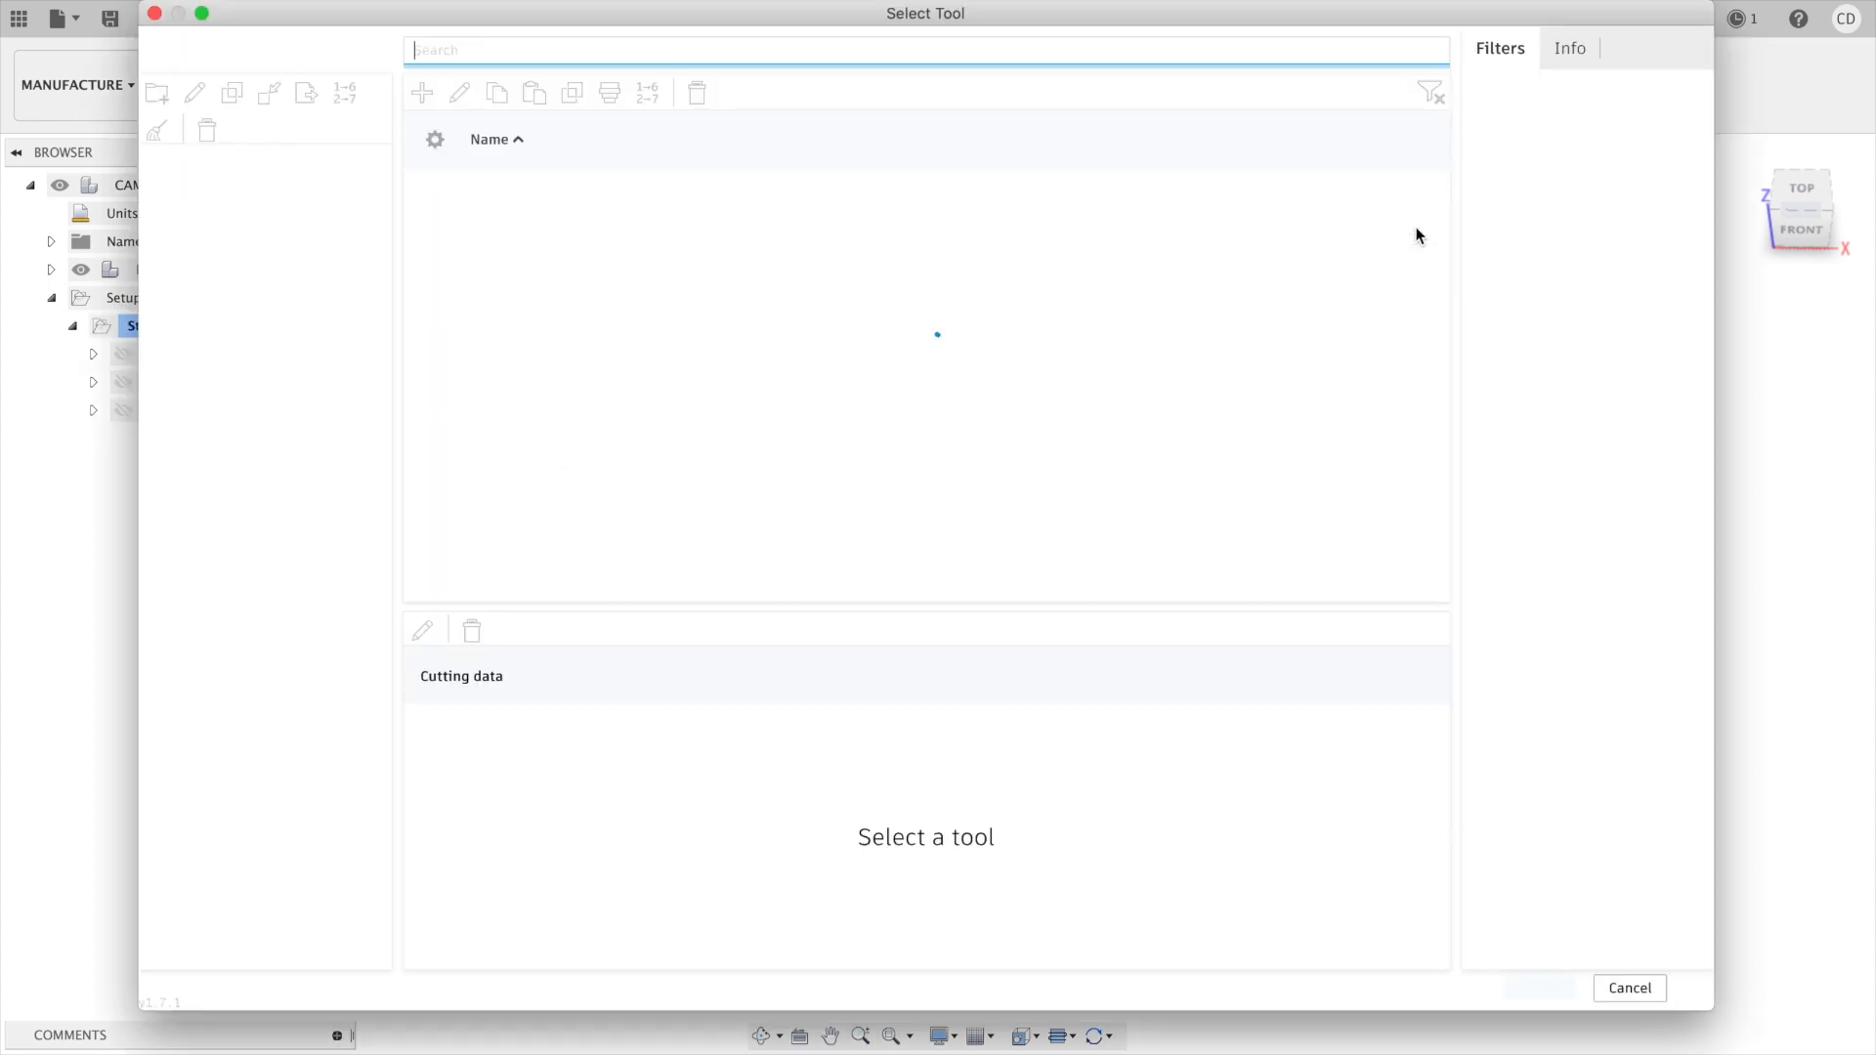
pyautogui.click(837, 535)
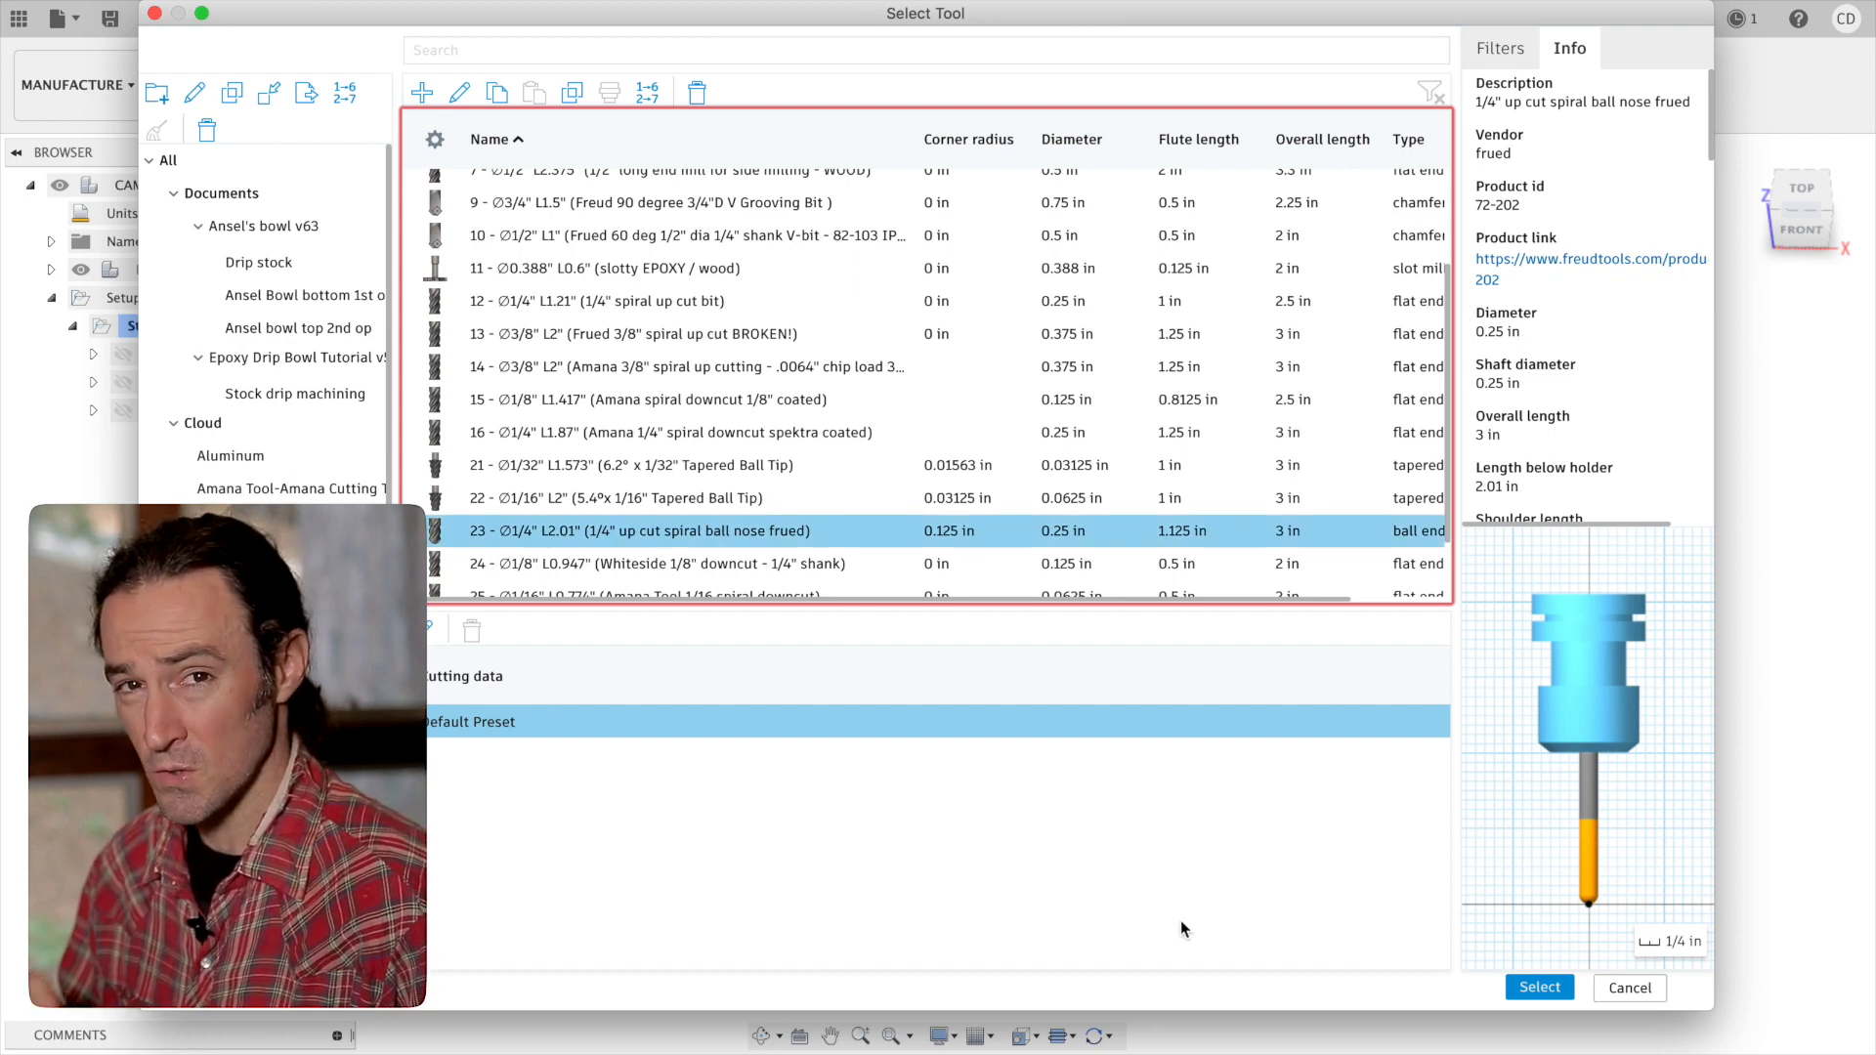
pyautogui.click(1541, 988)
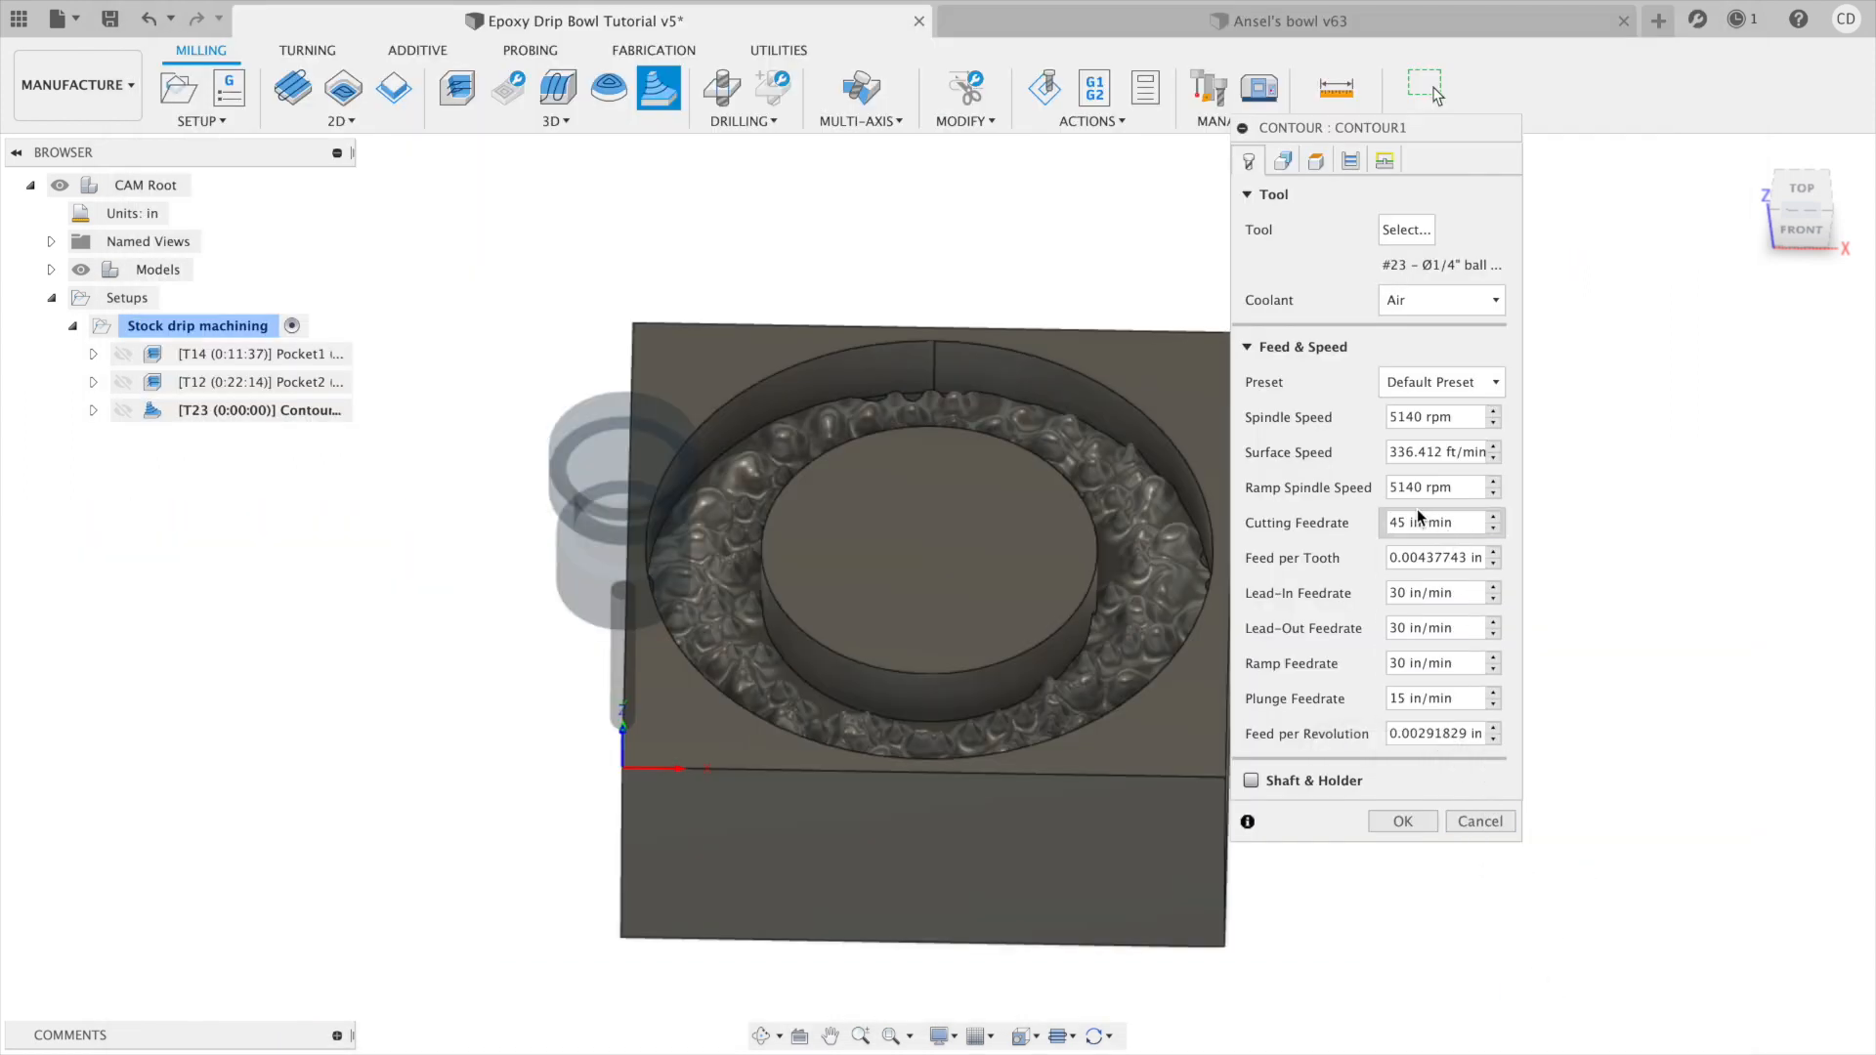
# Enable Shaft & Holder checking for the contour operation with the mode Fail on collision, and open its pass settings.
pyautogui.click(1250, 780)
pyautogui.click(1441, 817)
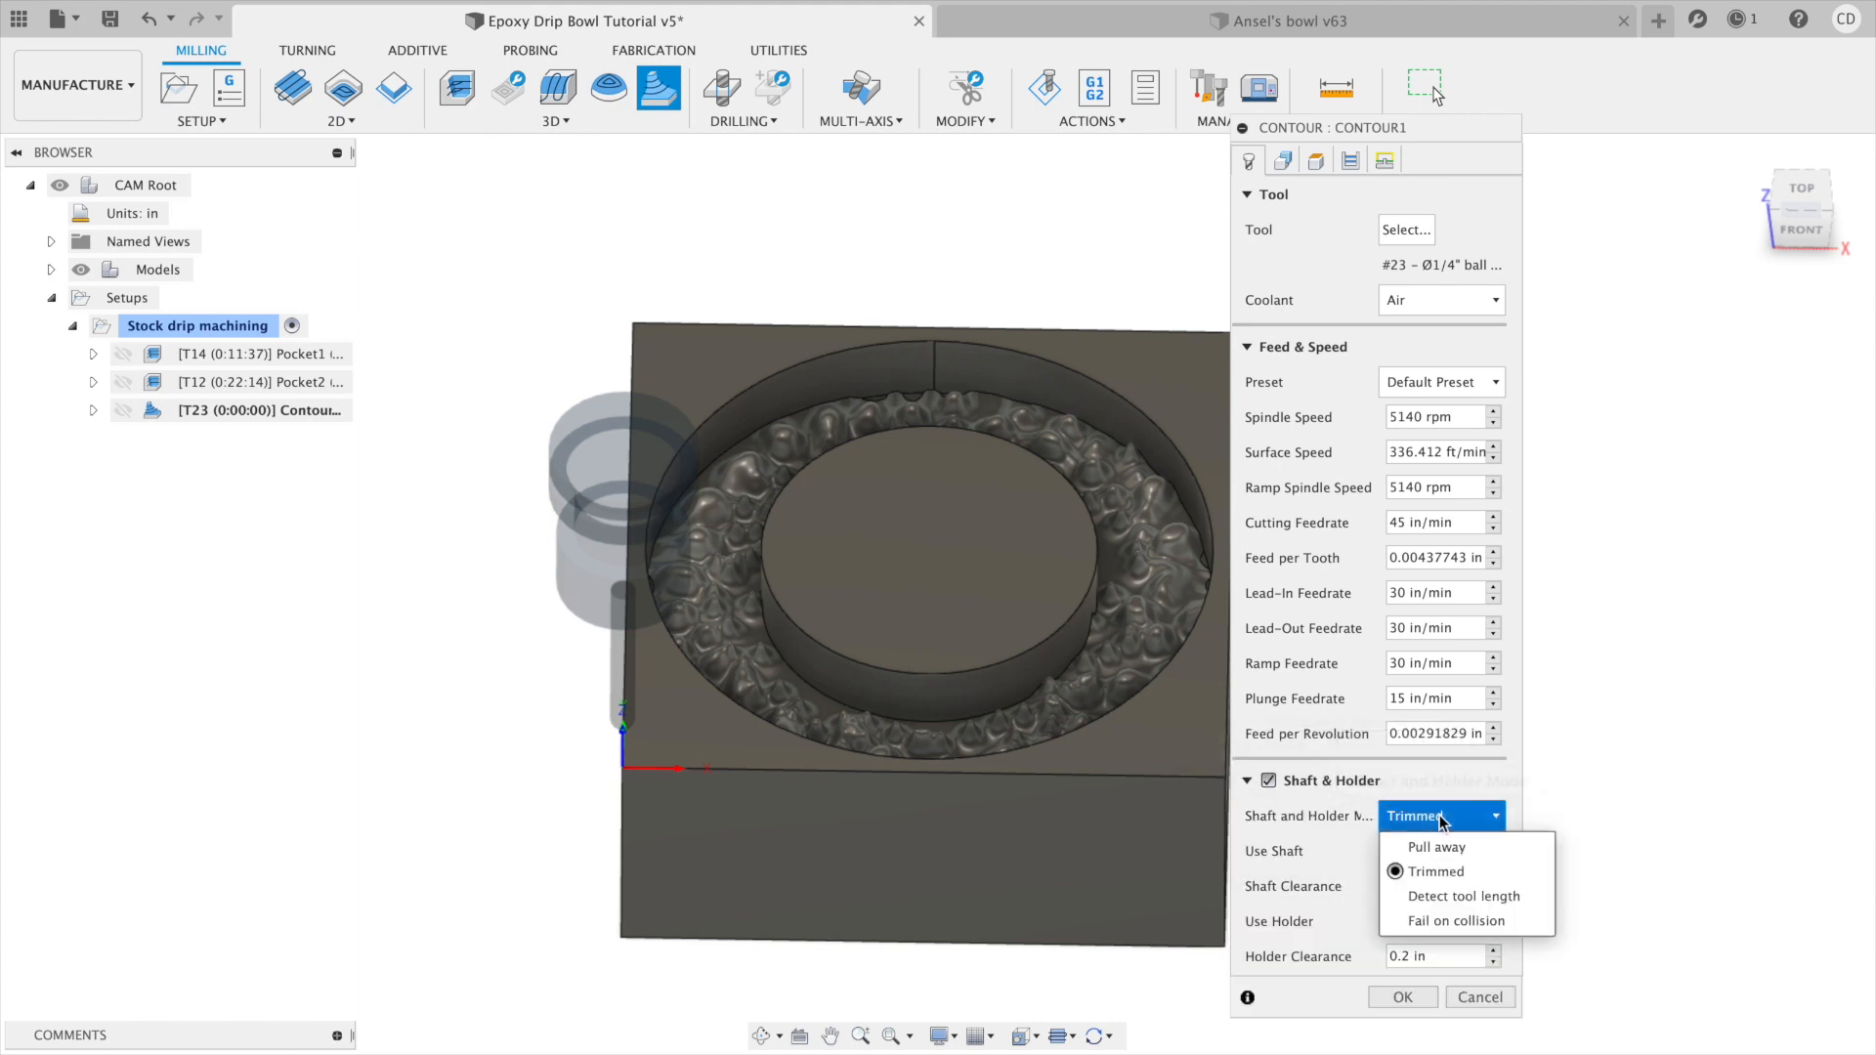
pyautogui.click(1445, 920)
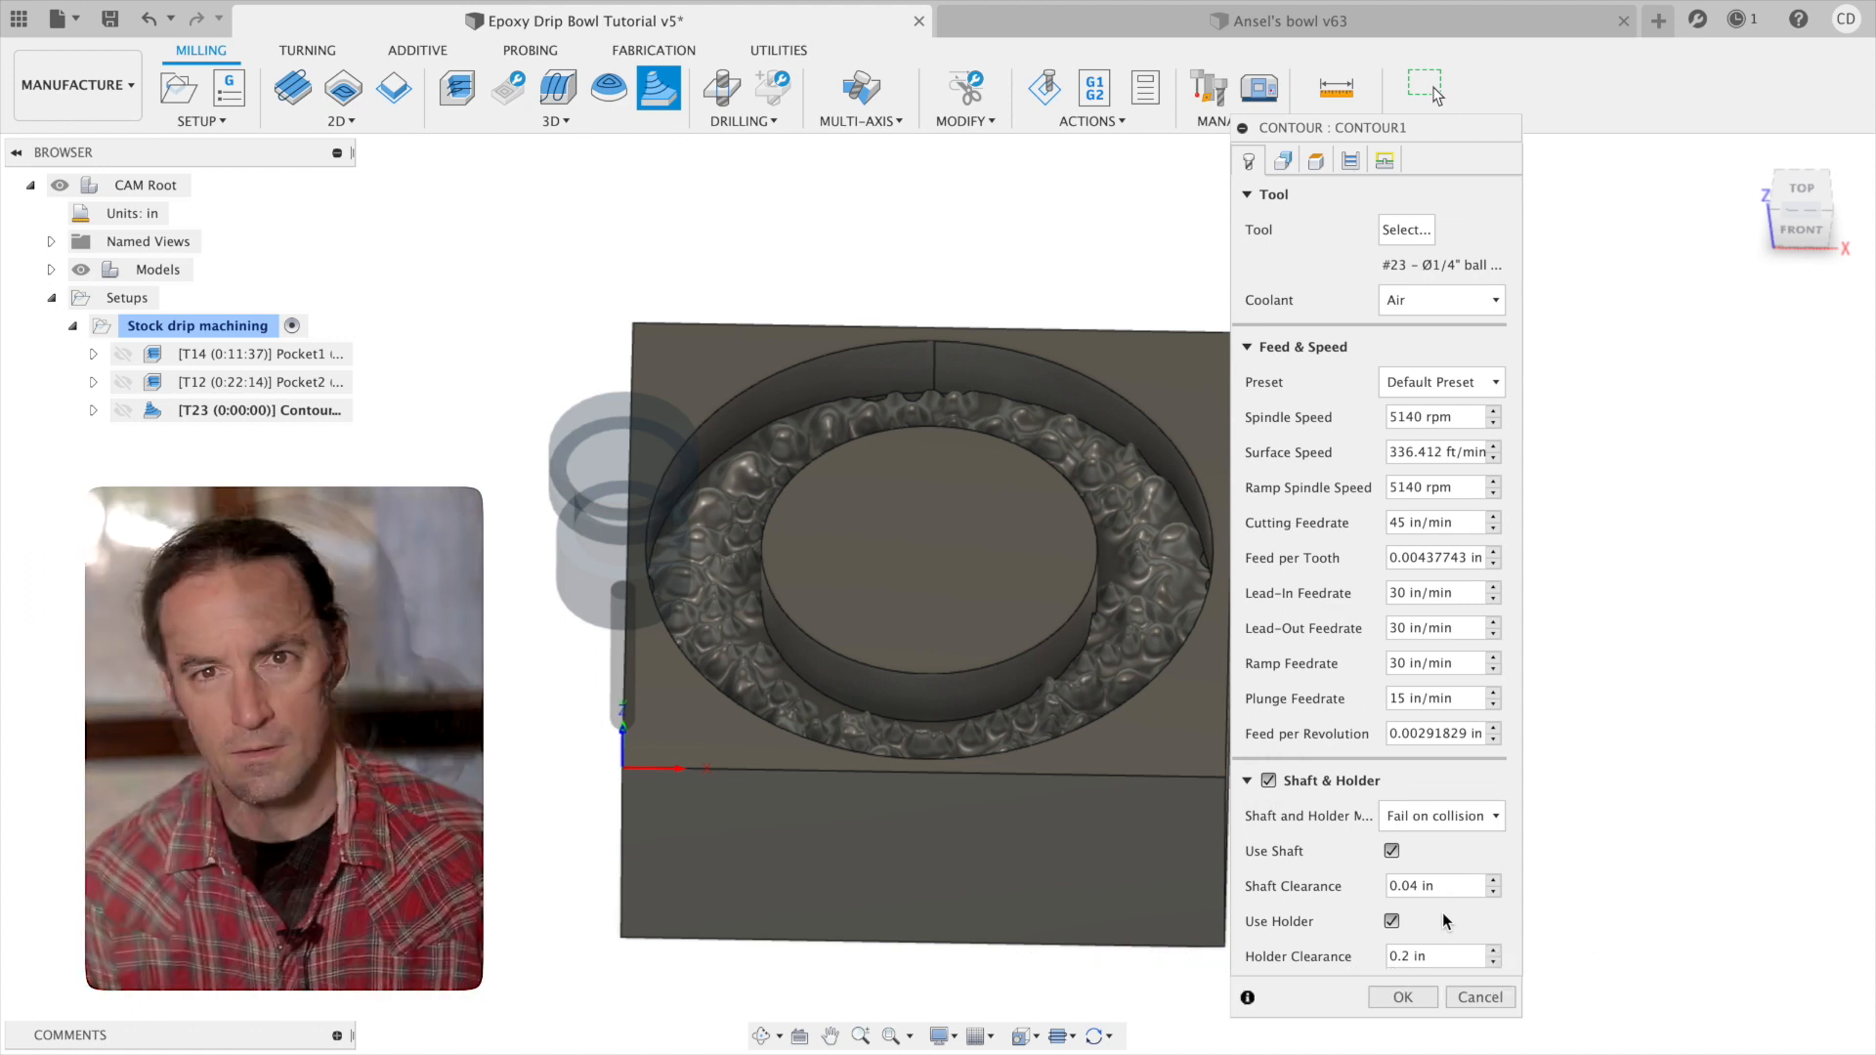
pyautogui.click(1352, 164)
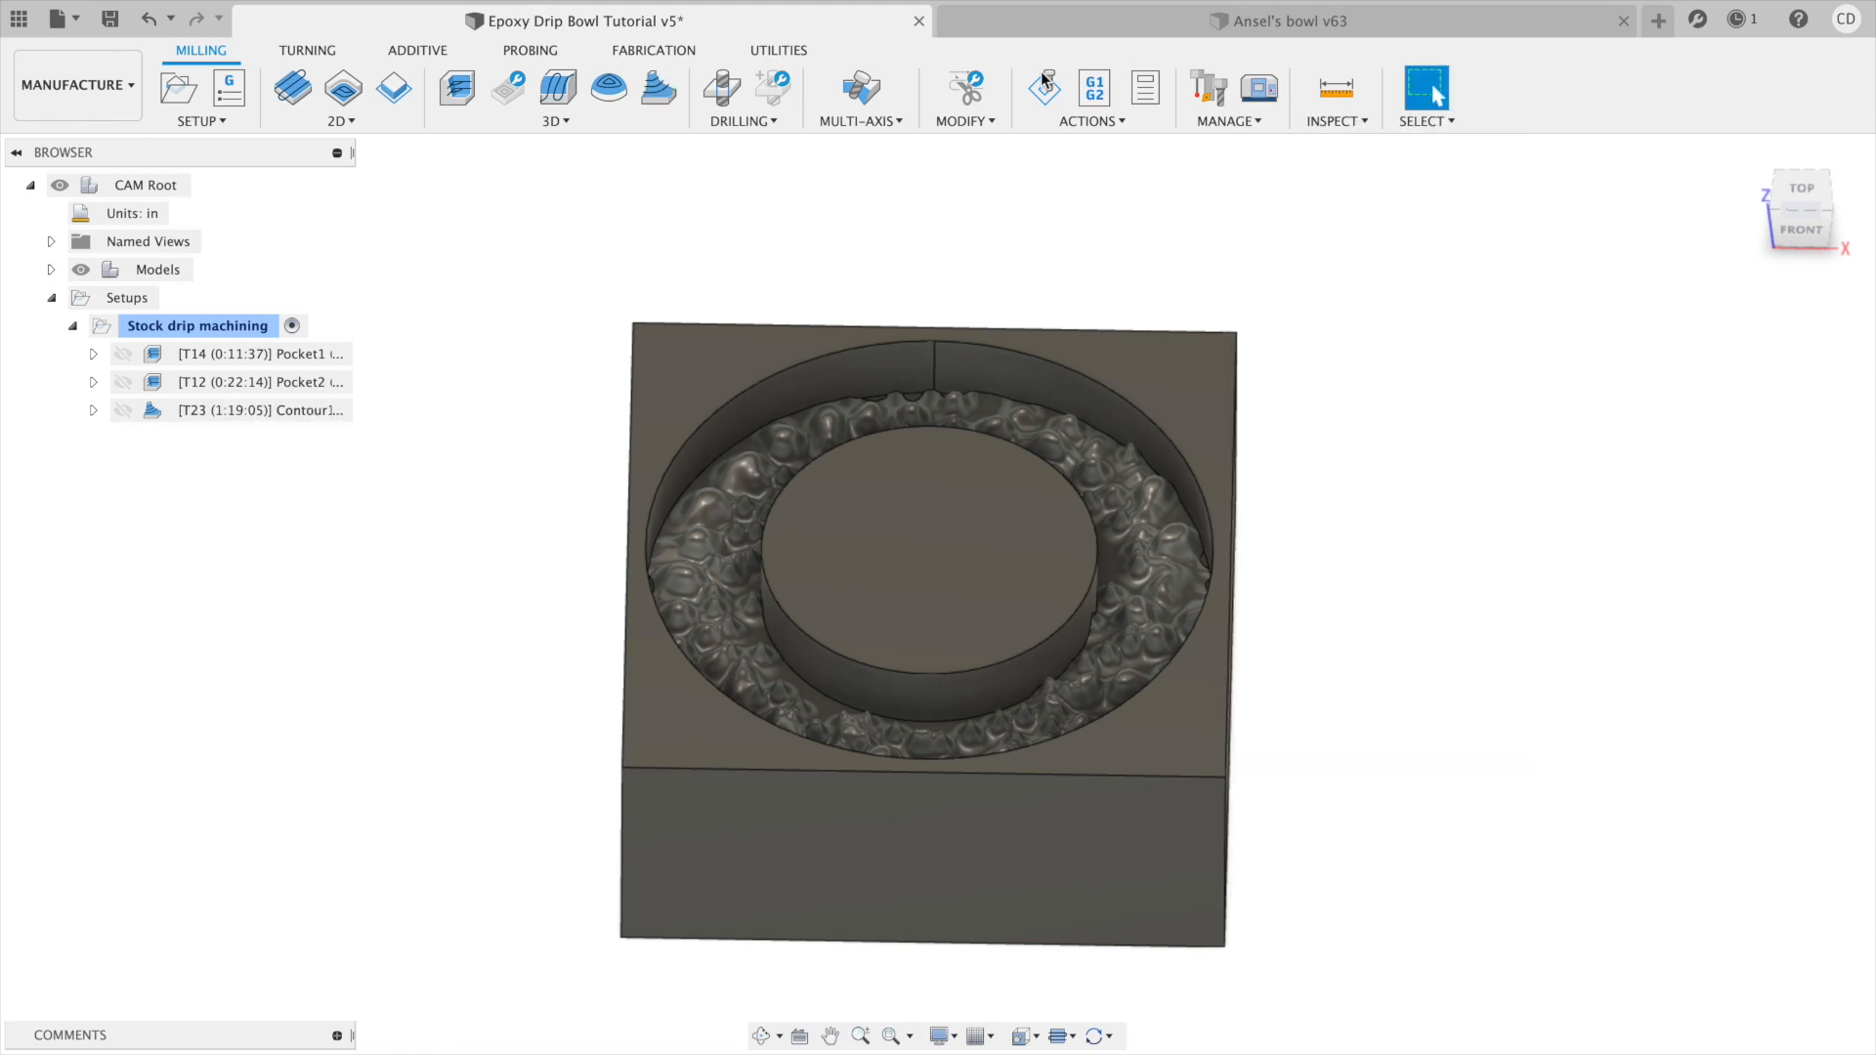
# Simulate the Stock drip machining setup through both pockets and the contour, examining the remaining material and collisions in the ring recess.
pyautogui.click(1044, 86)
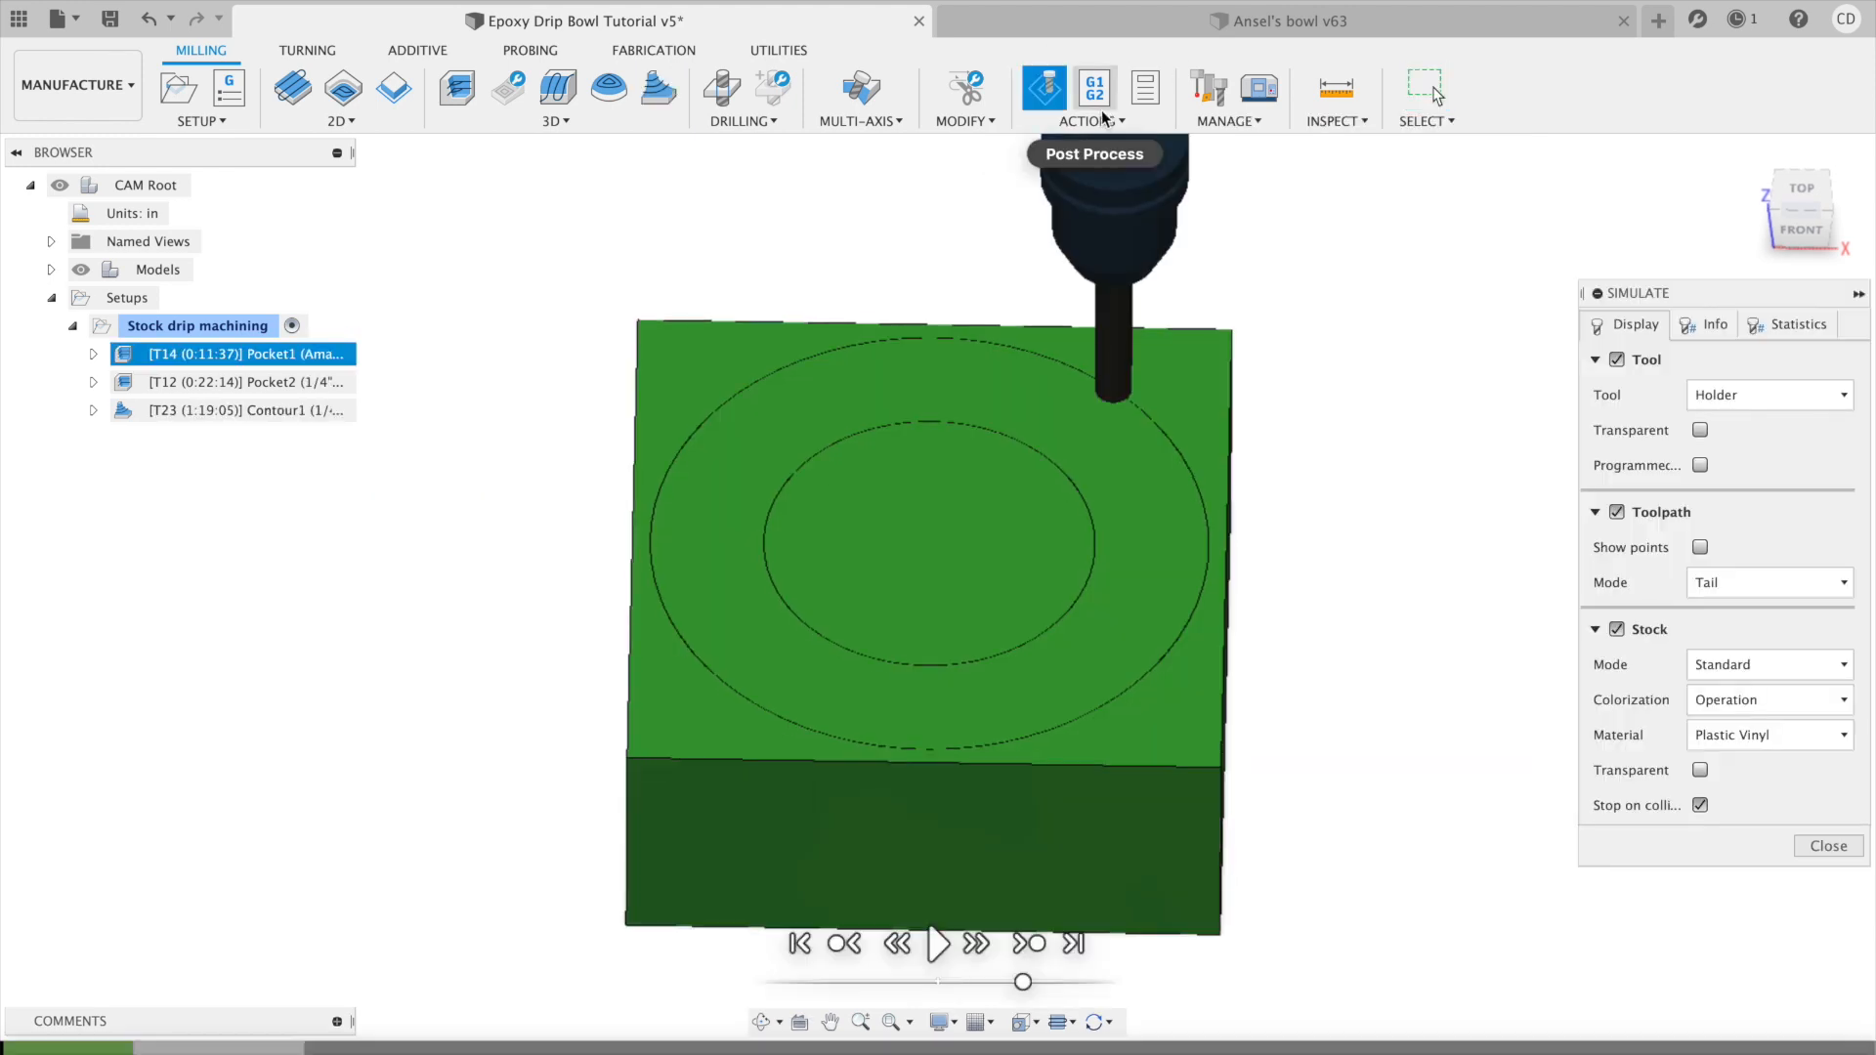
pyautogui.click(1031, 945)
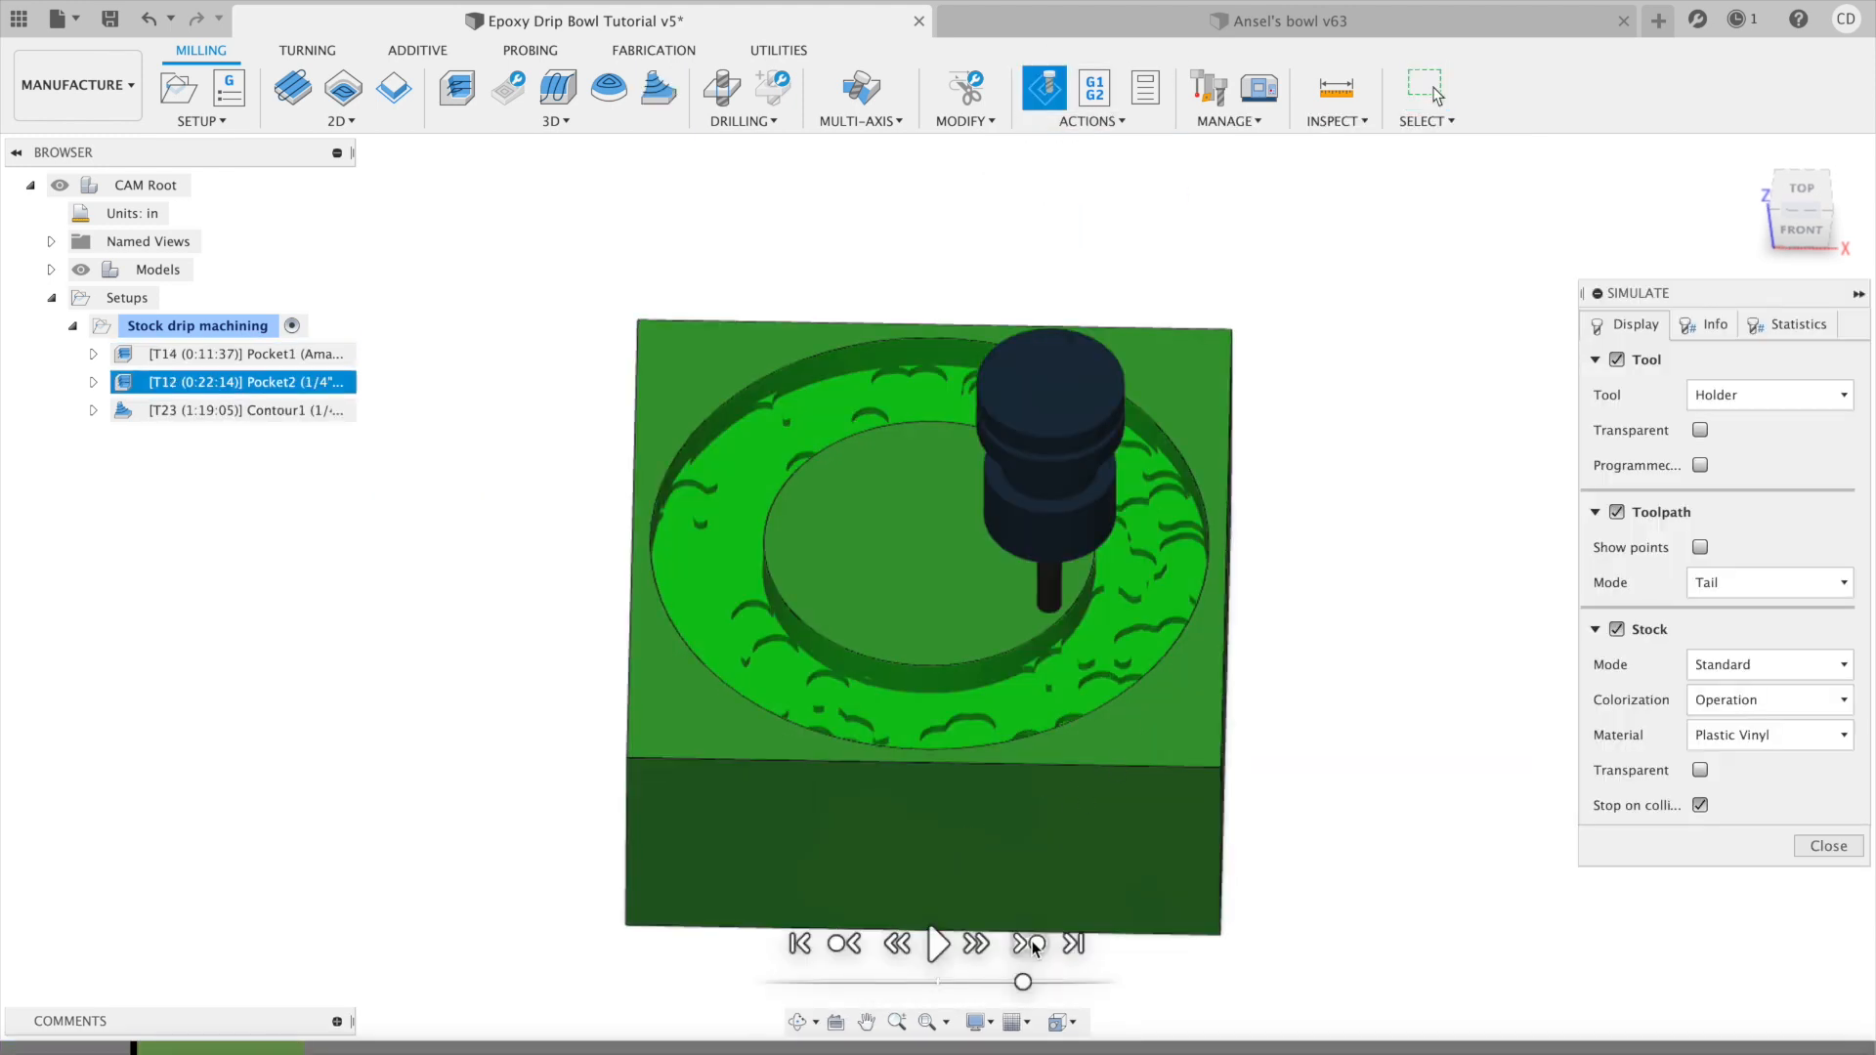
pyautogui.click(935, 944)
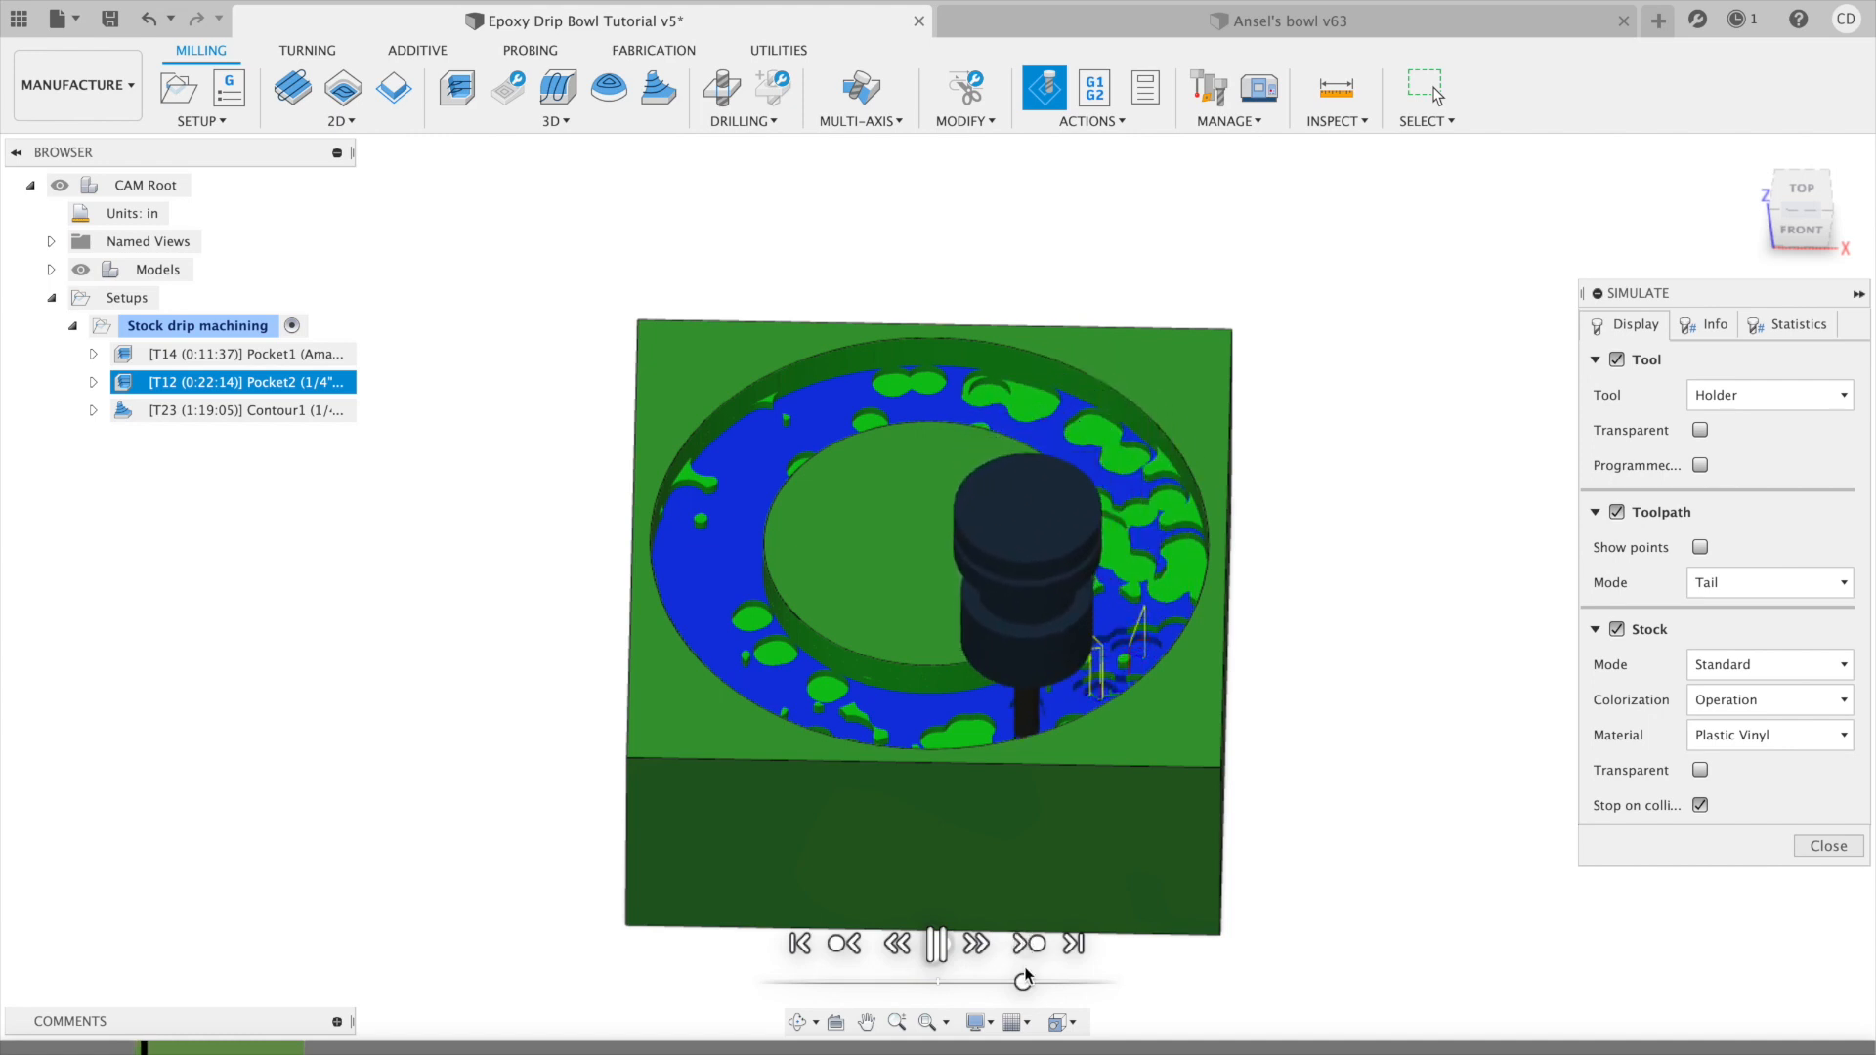
pyautogui.moveTo(1025, 982); pyautogui.dragTo(1036, 982)
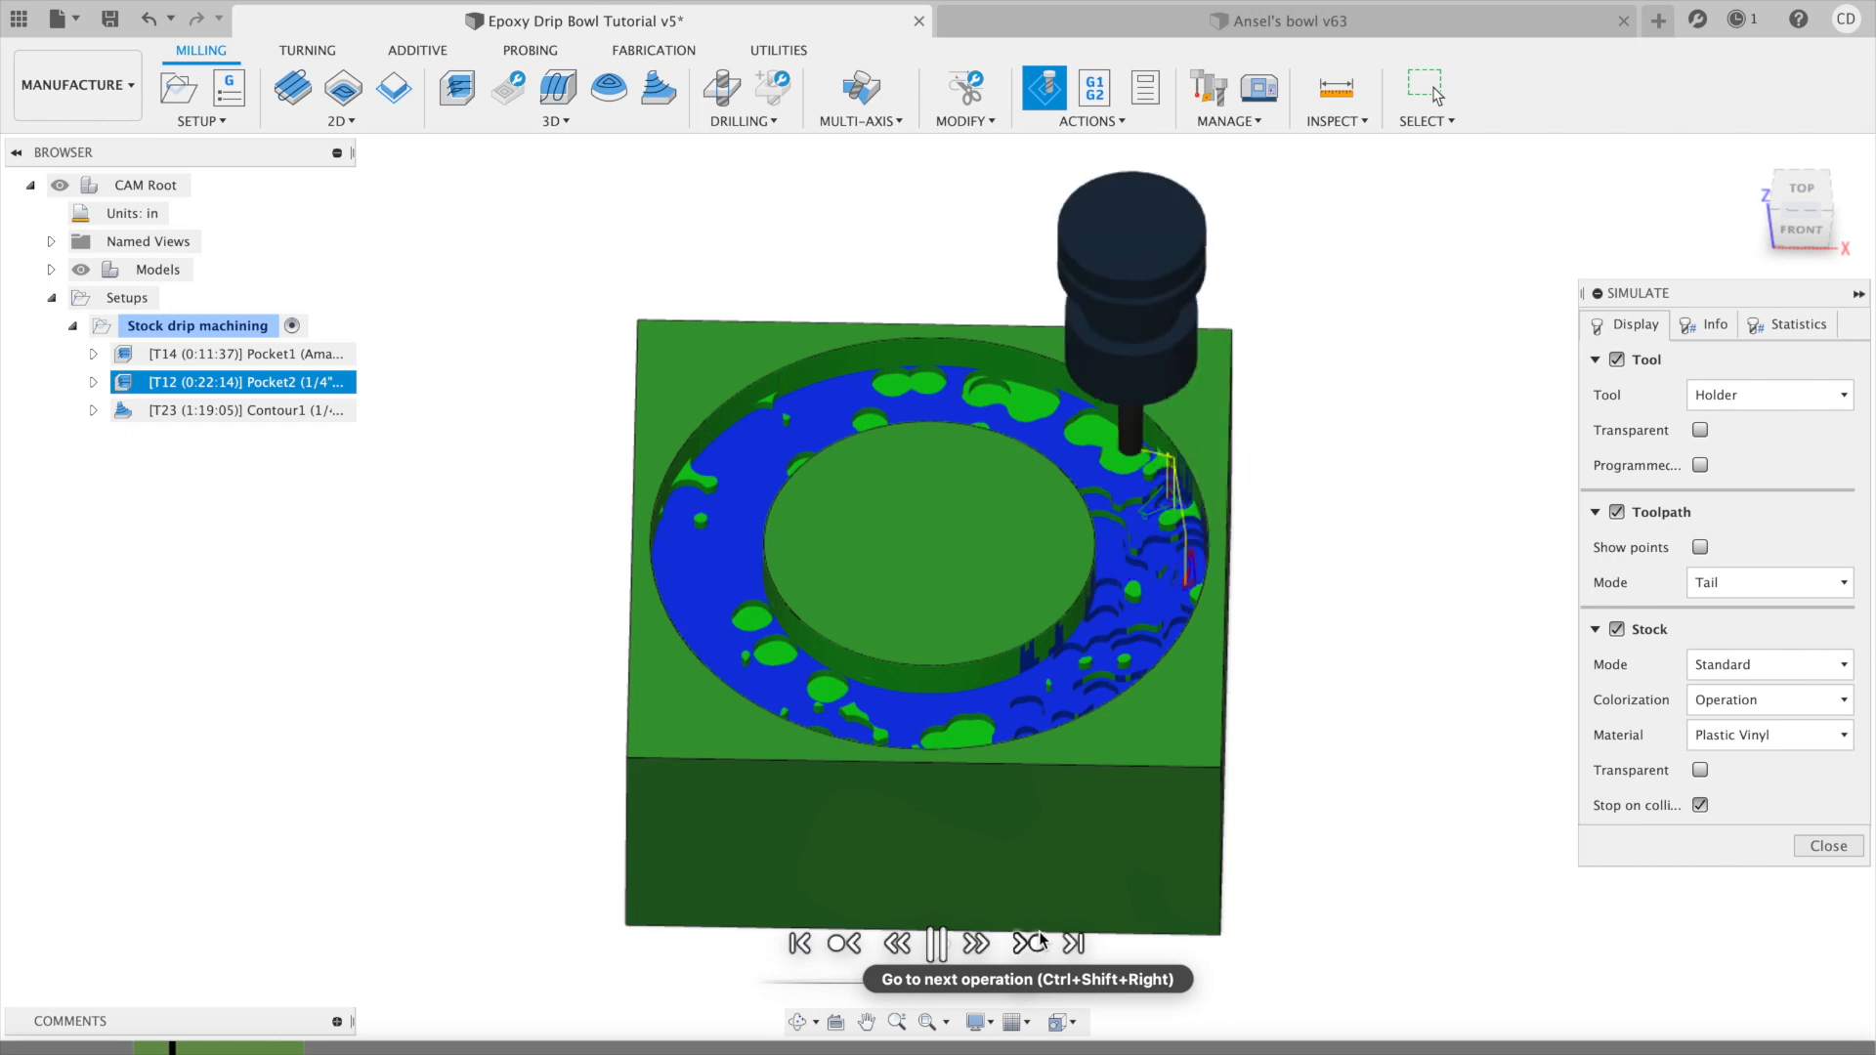
pyautogui.click(1041, 941)
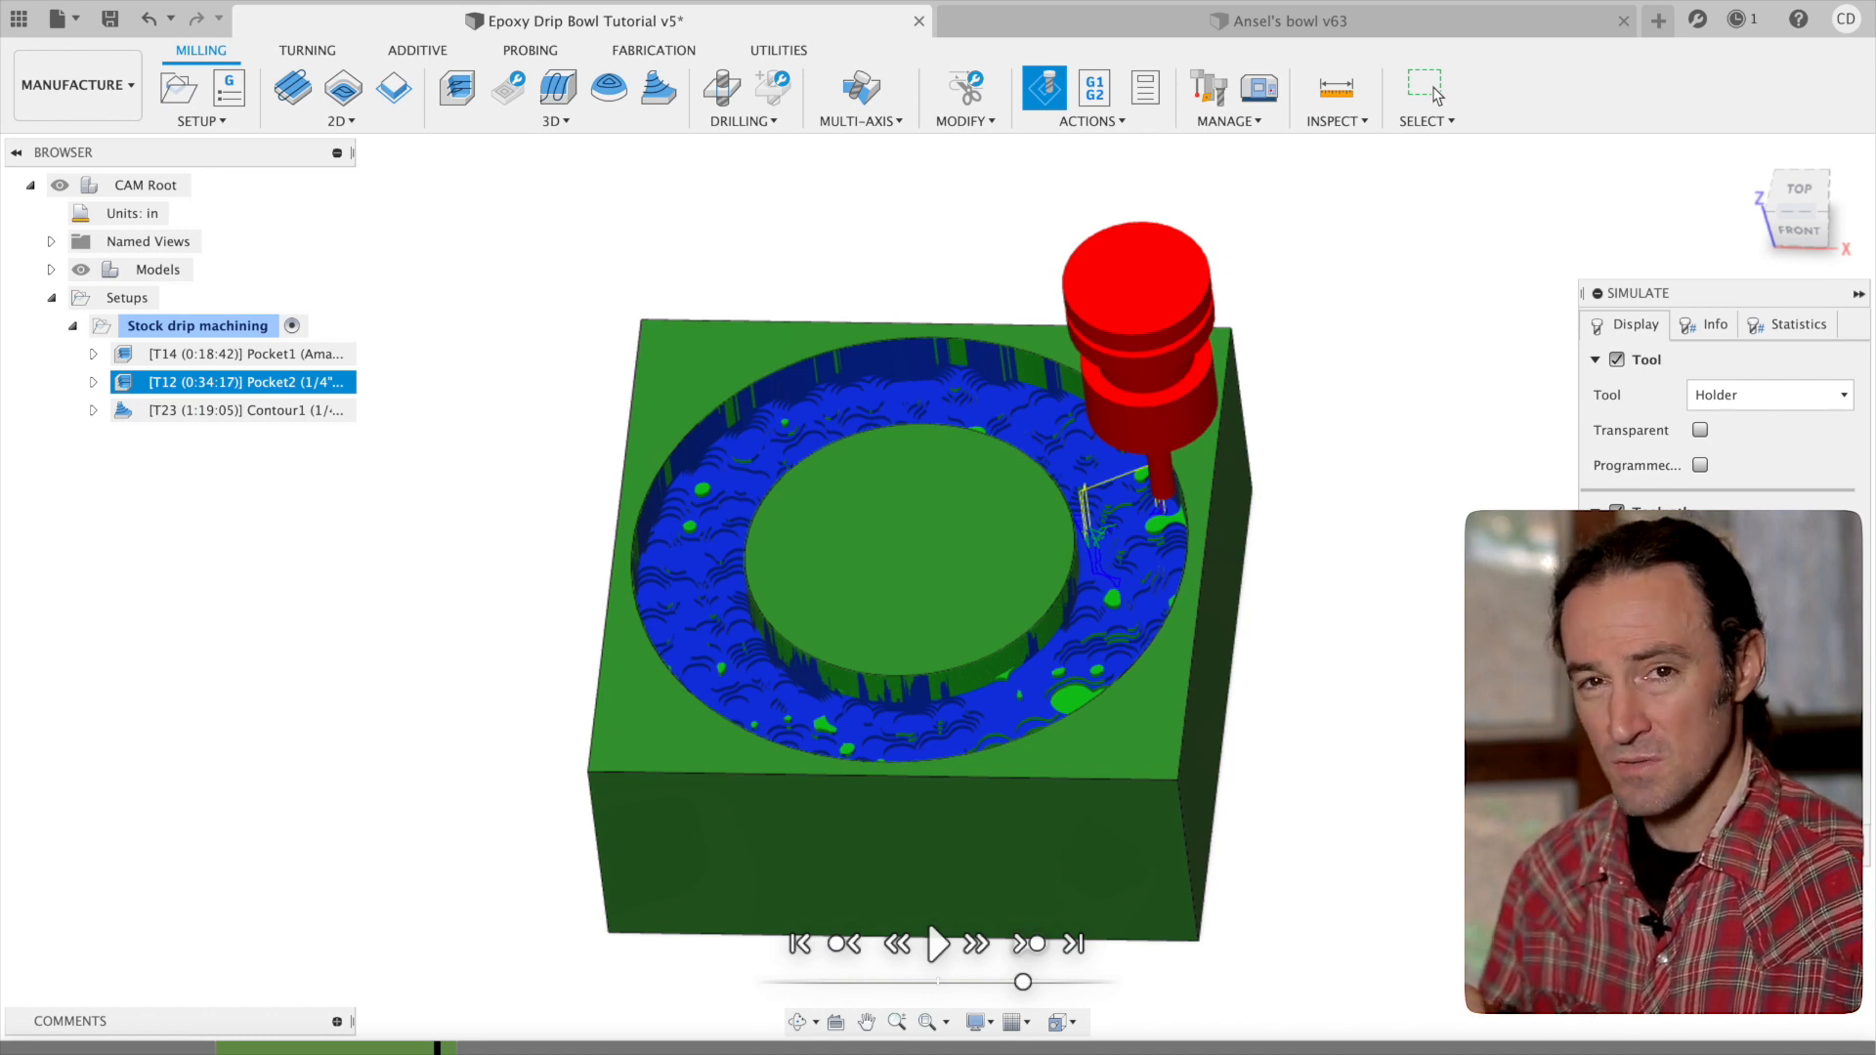
pyautogui.click(798, 1024)
pyautogui.moveTo(1113, 606); pyautogui.dragTo(1169, 448)
pyautogui.moveTo(766, 452); pyautogui.dragTo(774, 524)
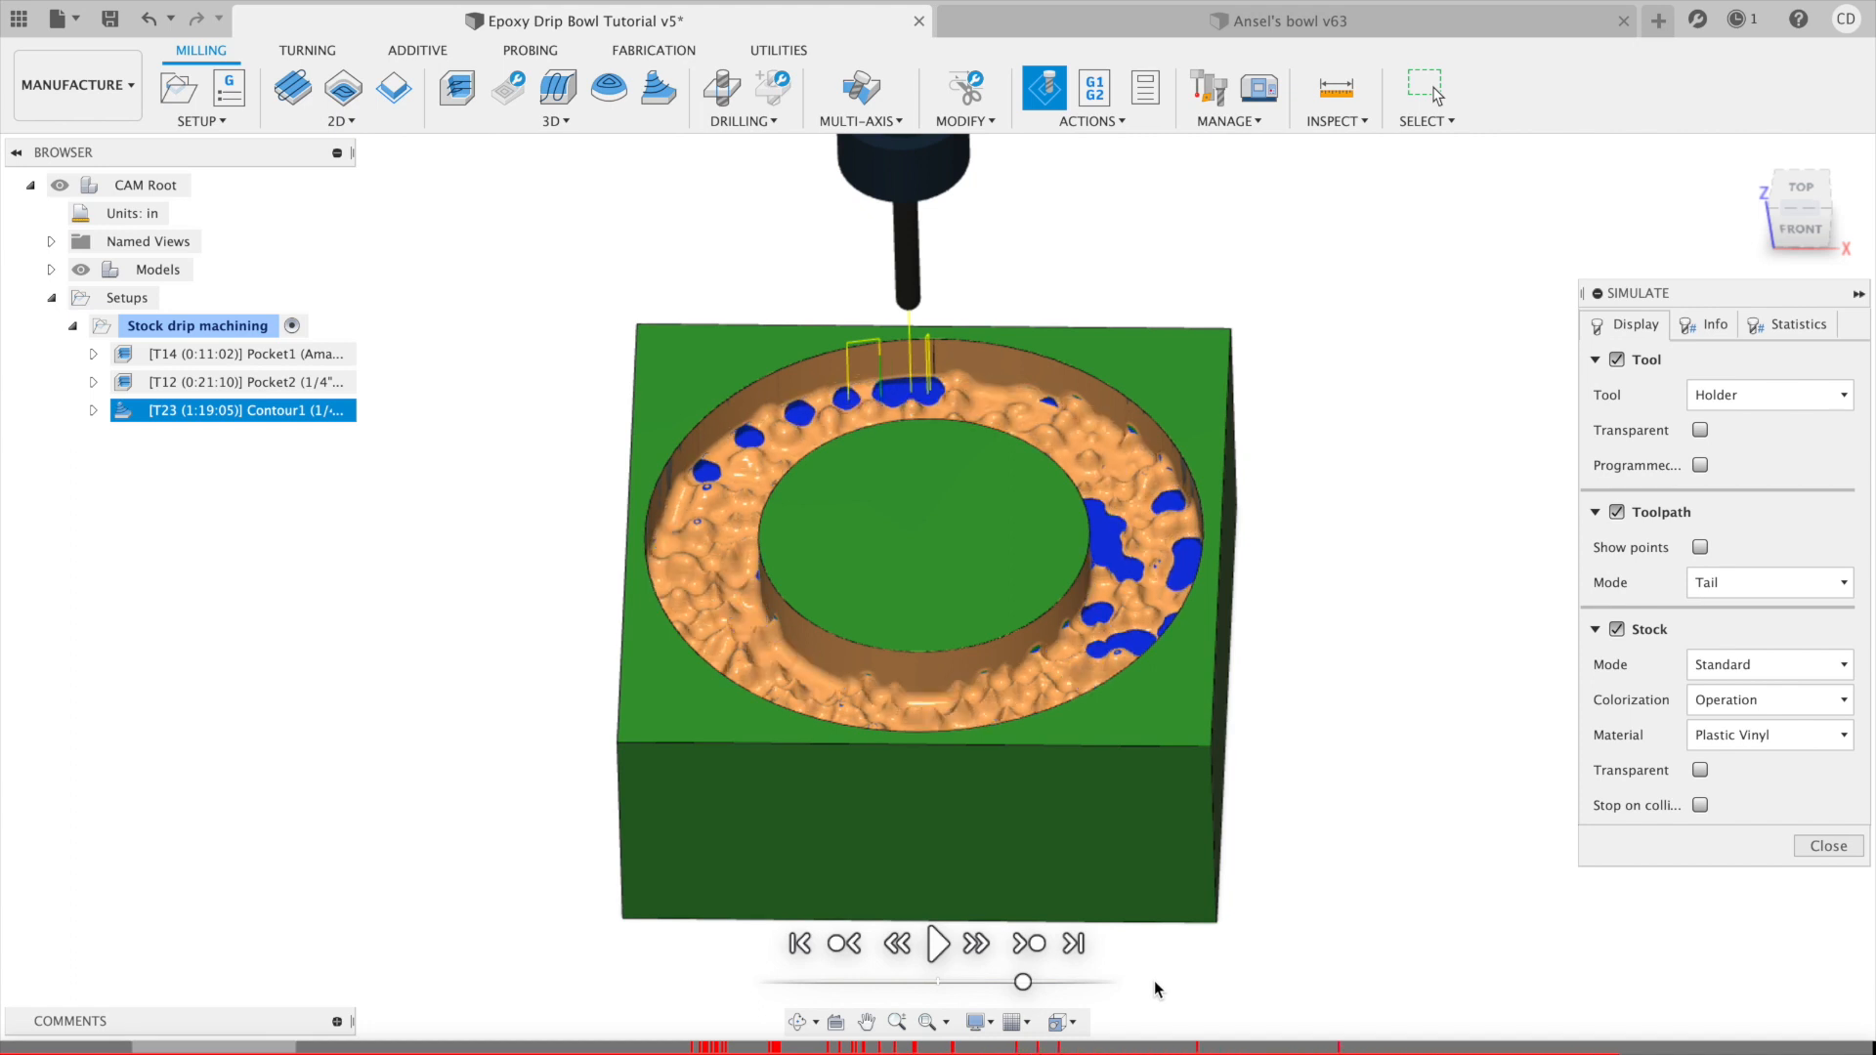
pyautogui.keyDown('shift'); pyautogui.moveTo(1152, 980); pyautogui.dragTo(959, 548, button='middle'); pyautogui.keyUp('shift')
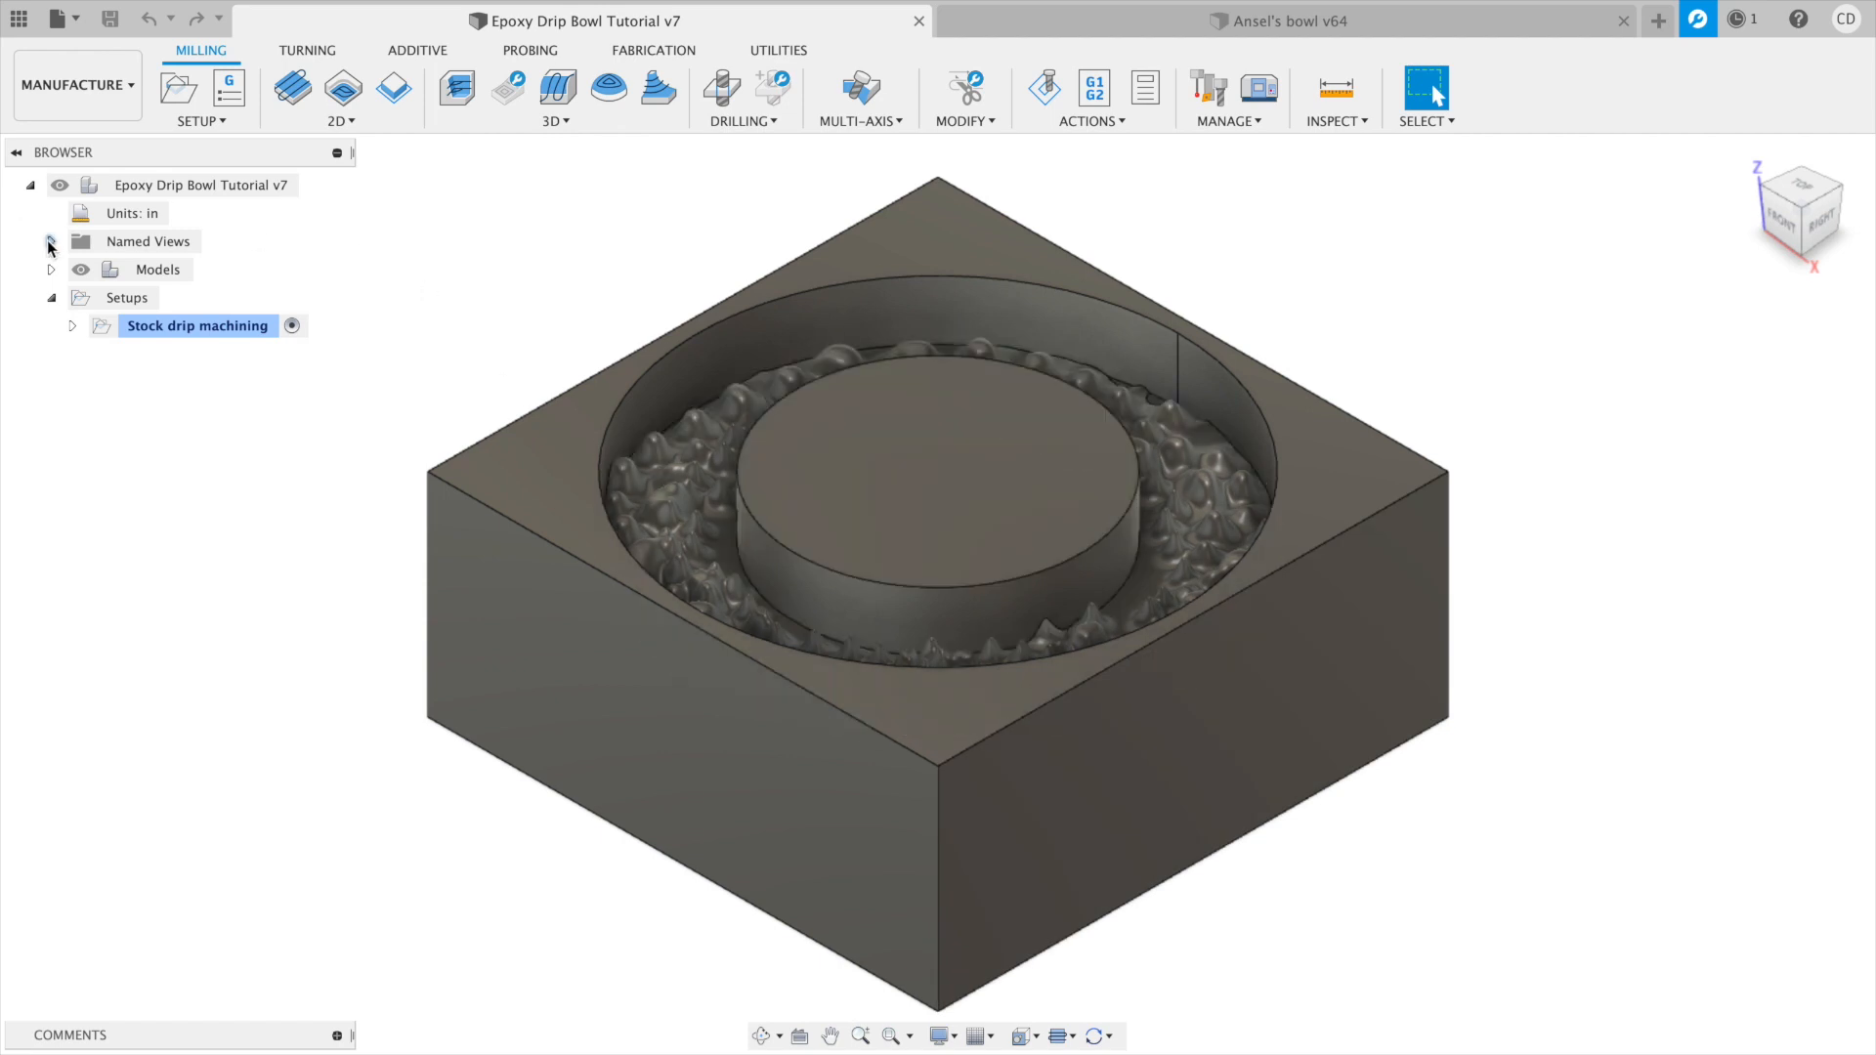
# Hide the Stock component and the Bodies folder, and show and select only the Bowl component.
pyautogui.click(50, 269)
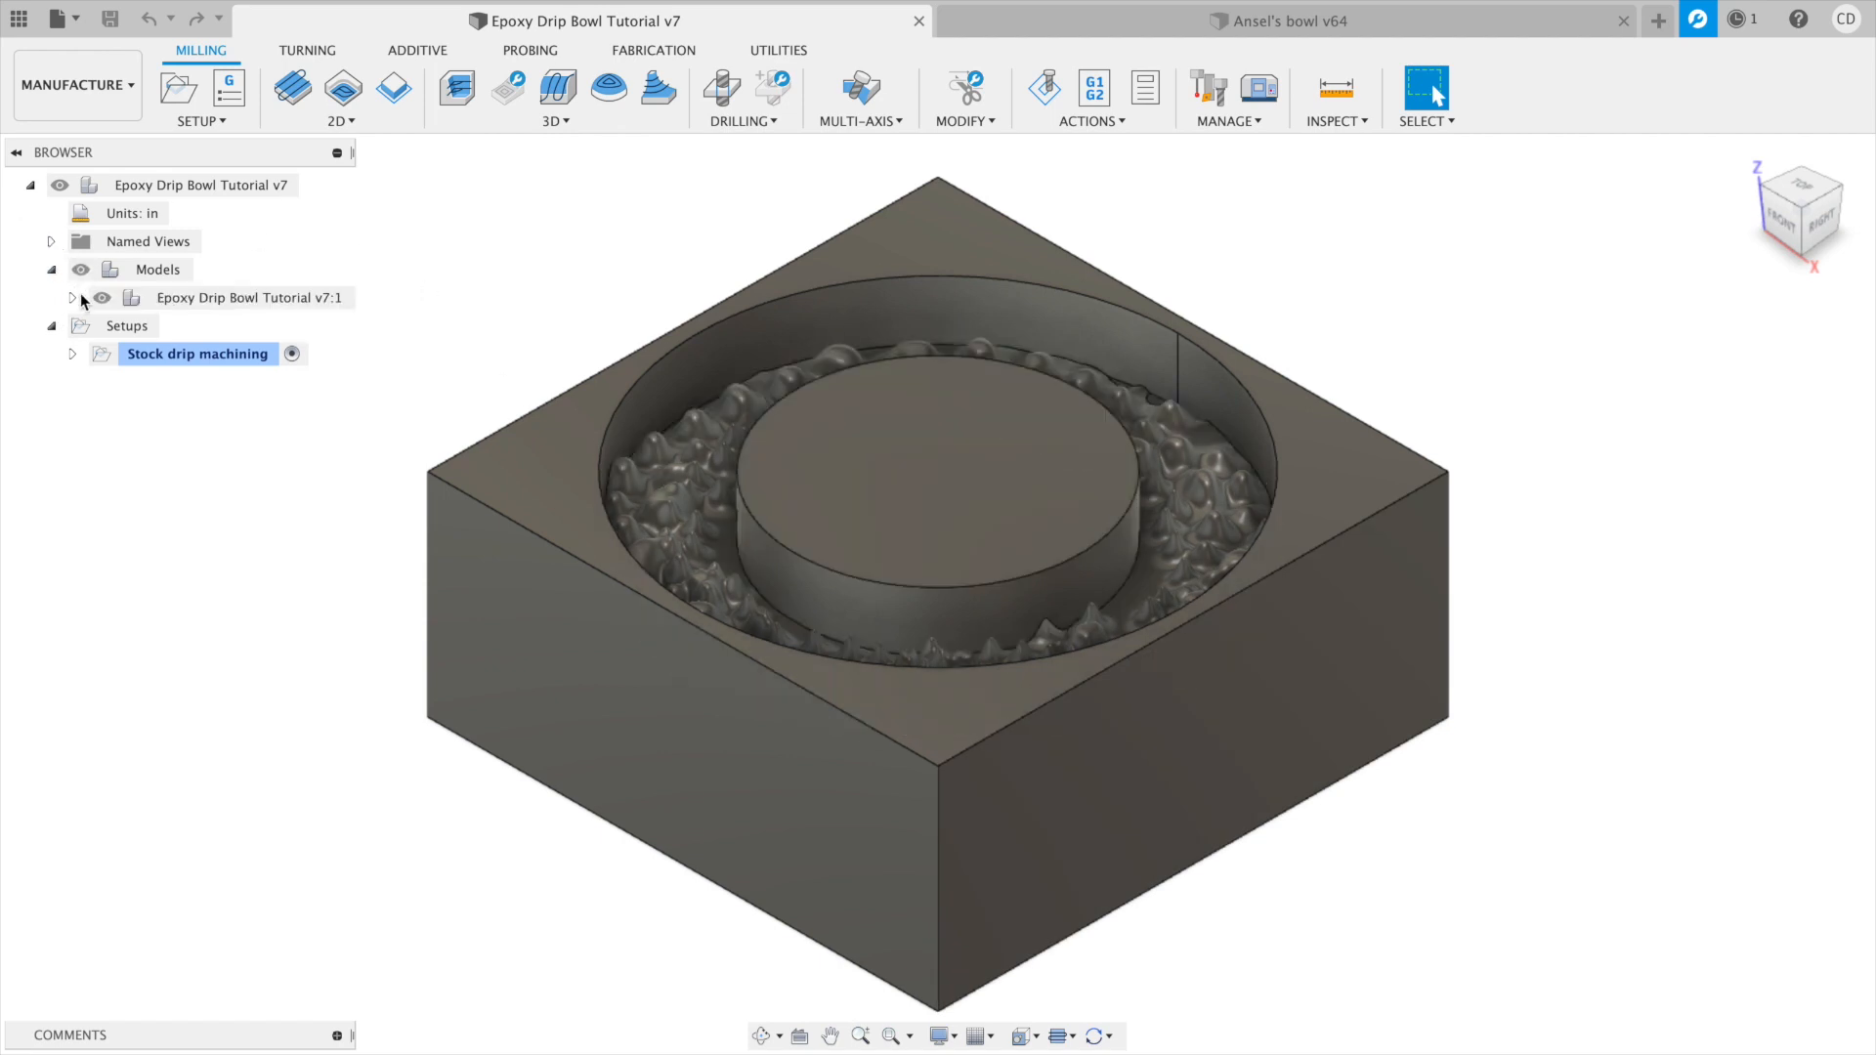
pyautogui.click(73, 297)
pyautogui.click(122, 466)
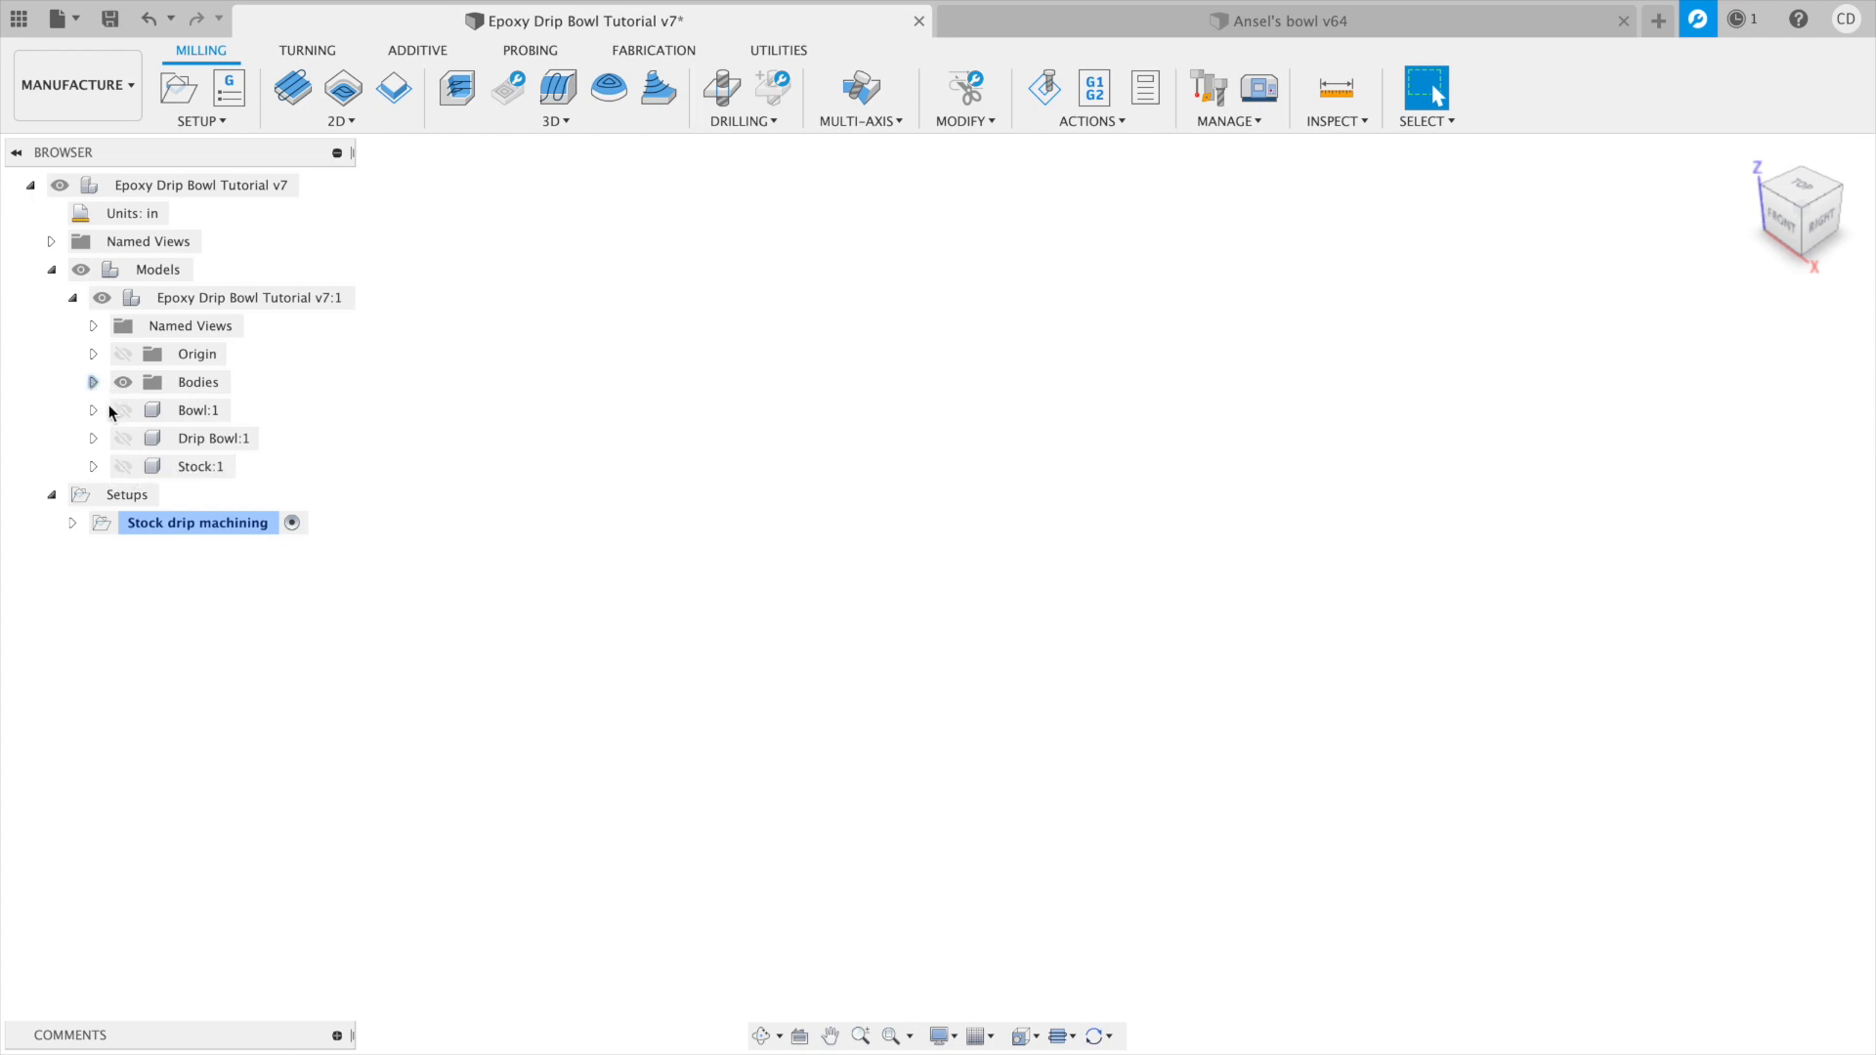
pyautogui.click(123, 410)
pyautogui.click(123, 382)
pyautogui.click(191, 412)
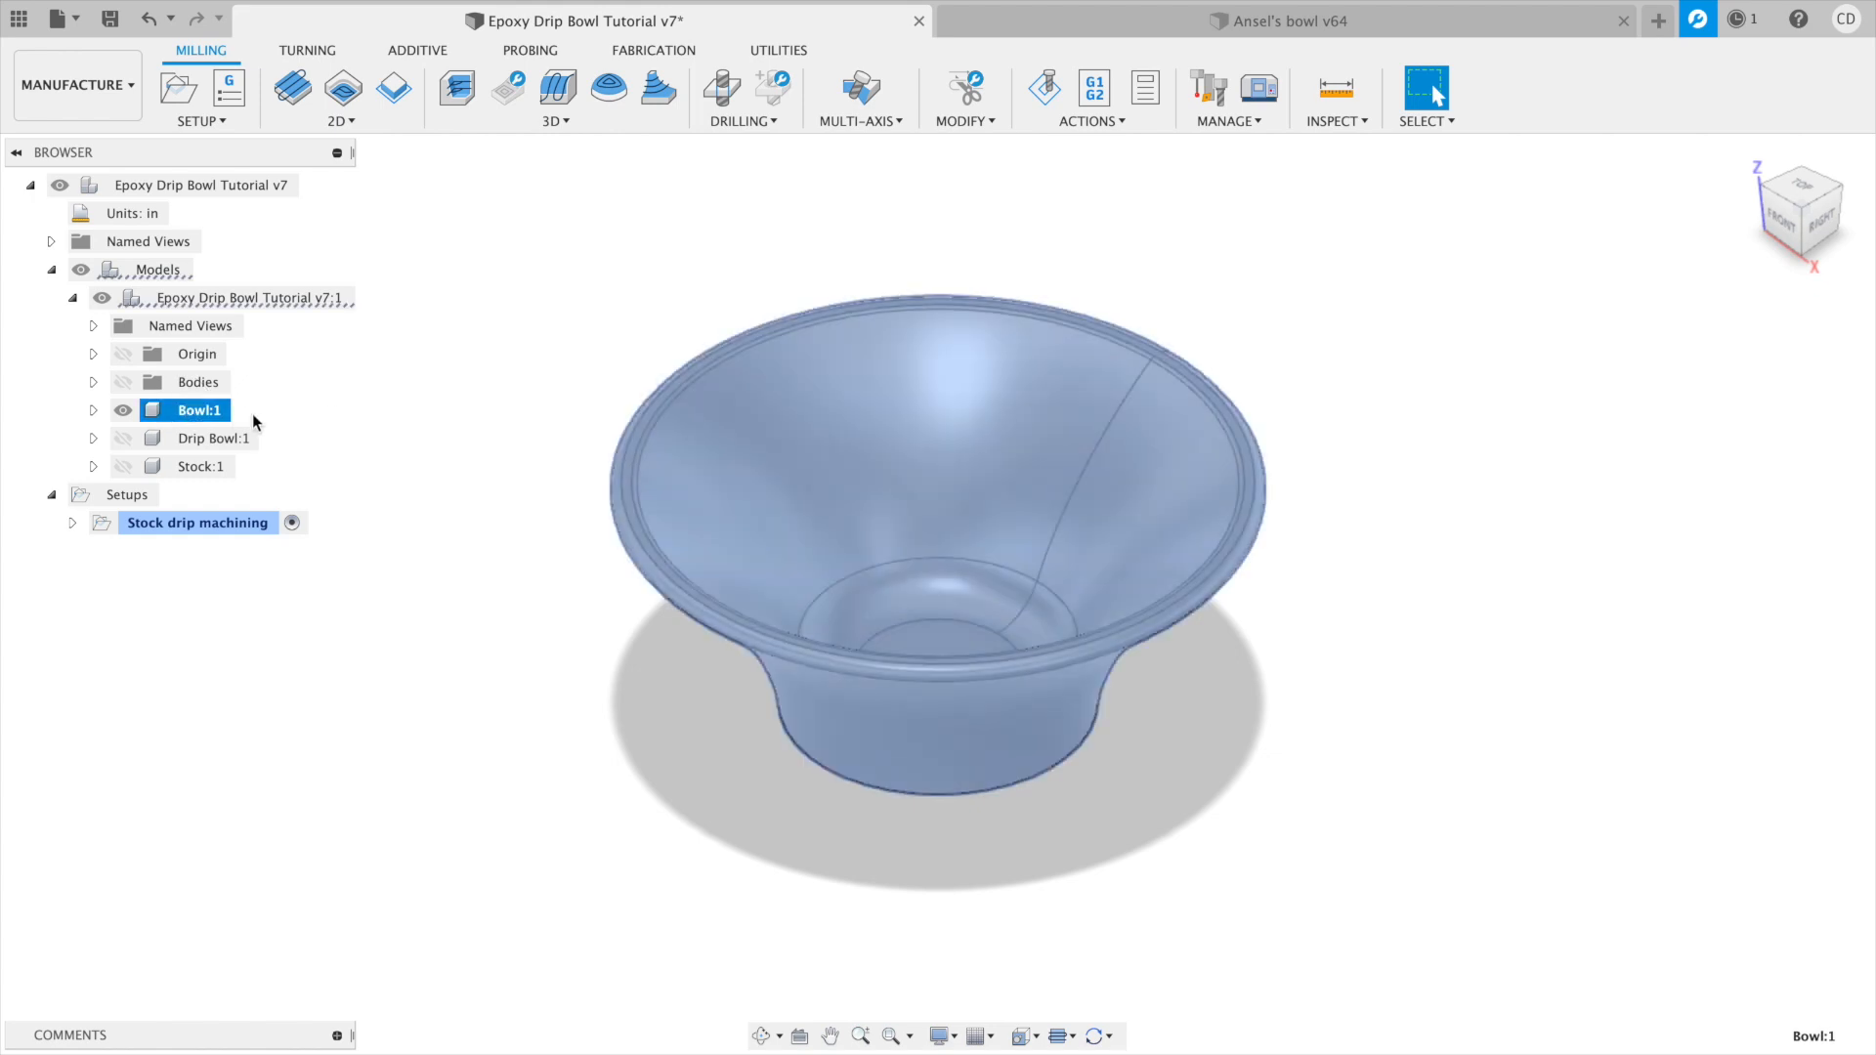
# Create a new milling setup with the bowl body from the Bowl component as its model.
pyautogui.click(189, 121)
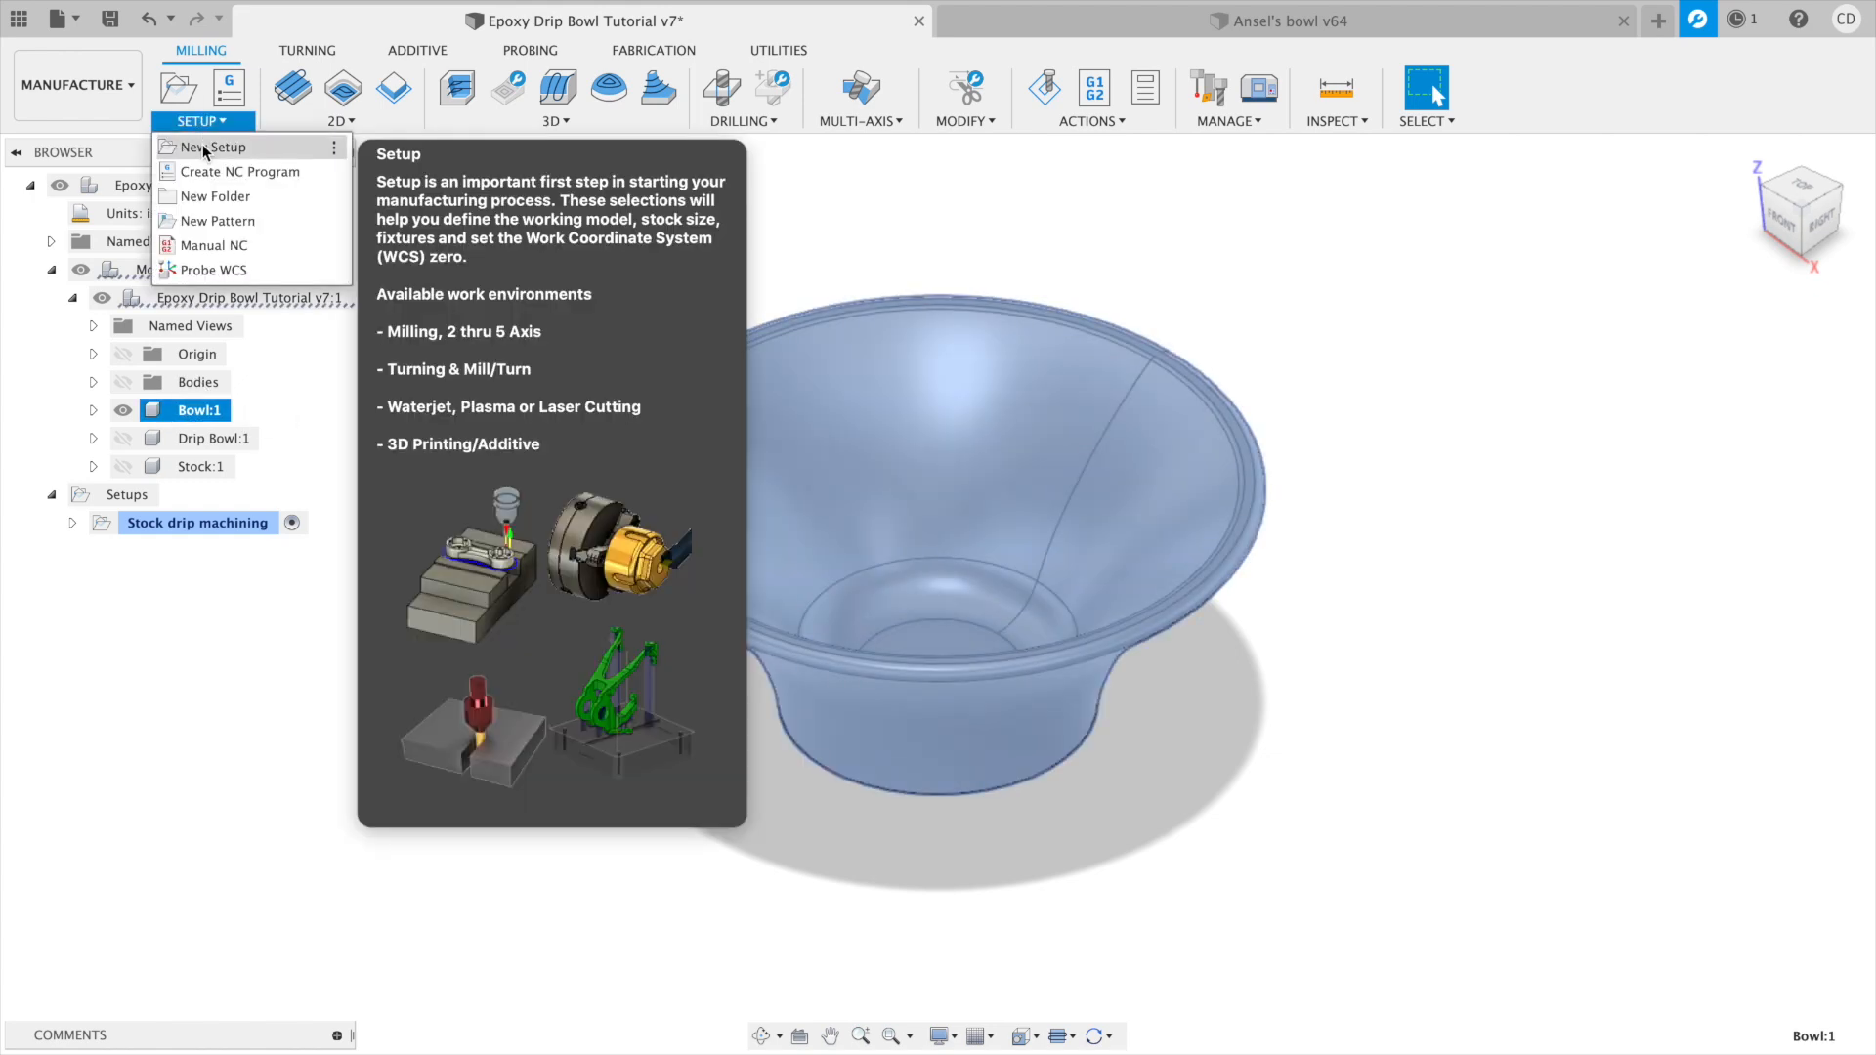
pyautogui.click(202, 146)
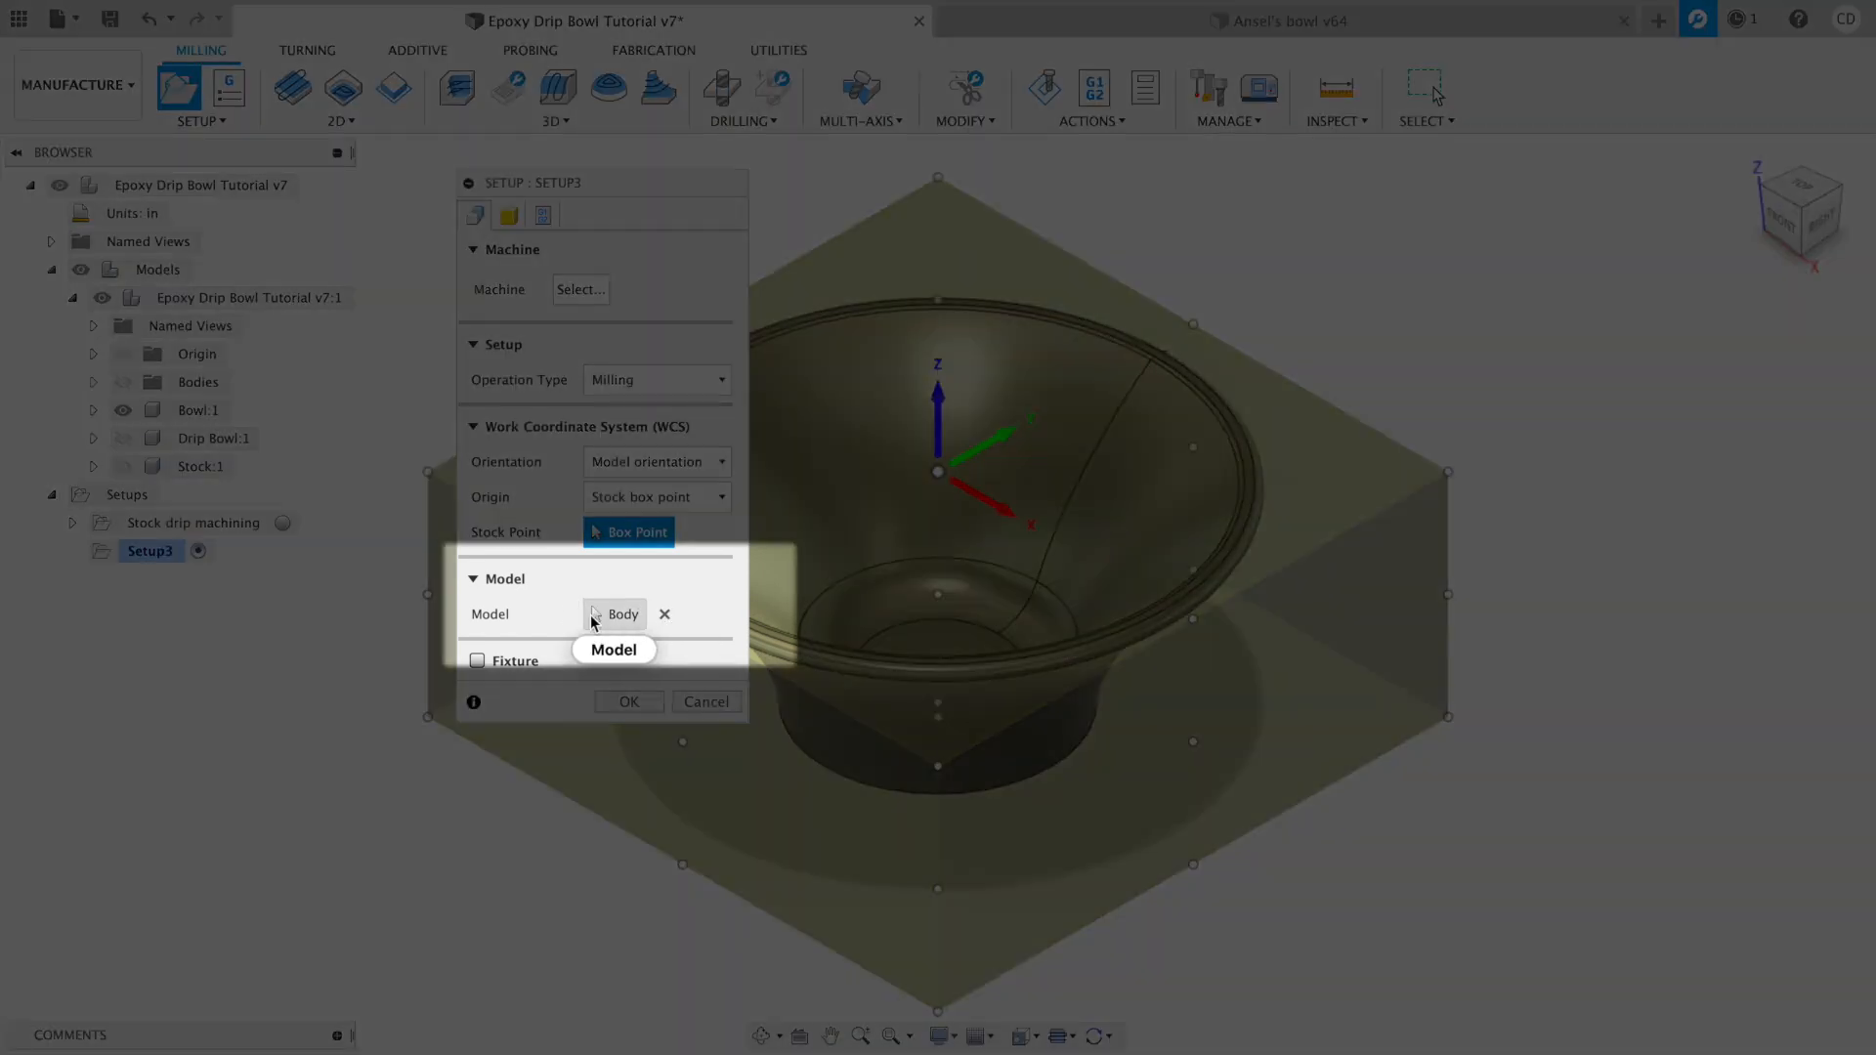
pyautogui.click(594, 615)
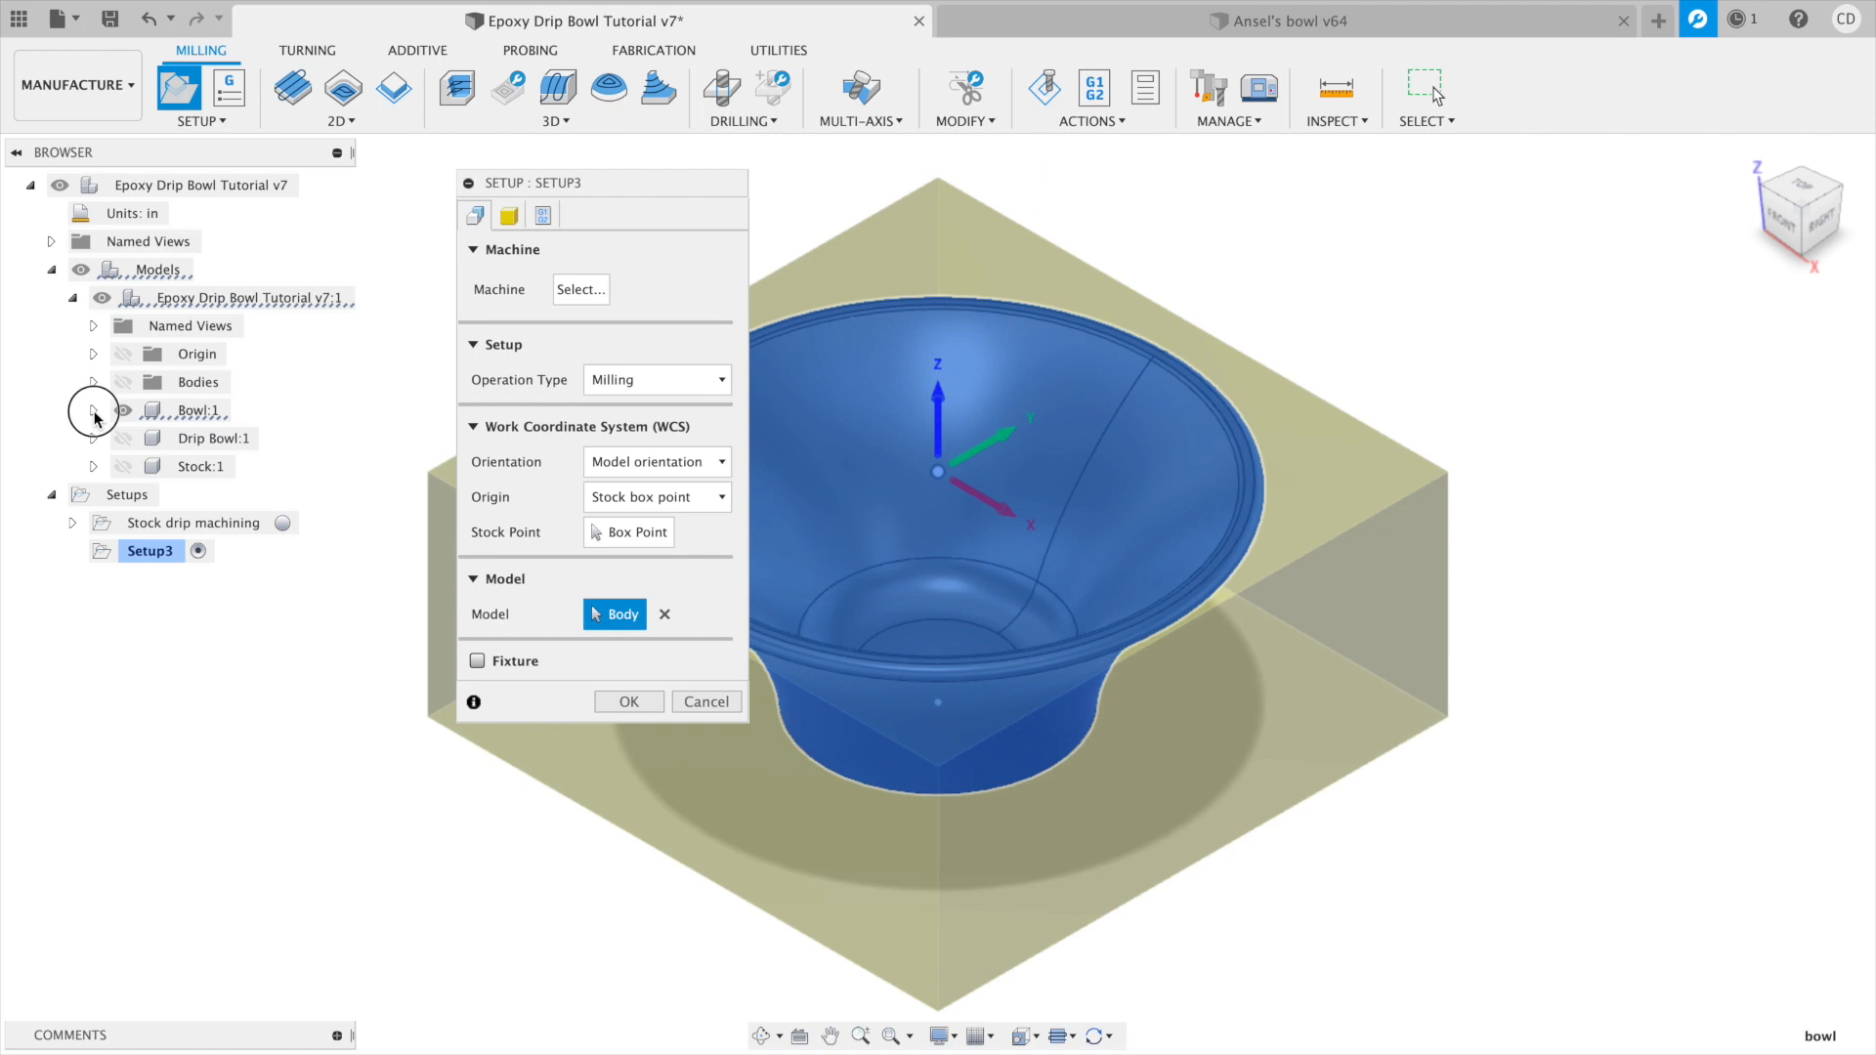
pyautogui.click(93, 411)
pyautogui.click(114, 467)
pyautogui.click(210, 494)
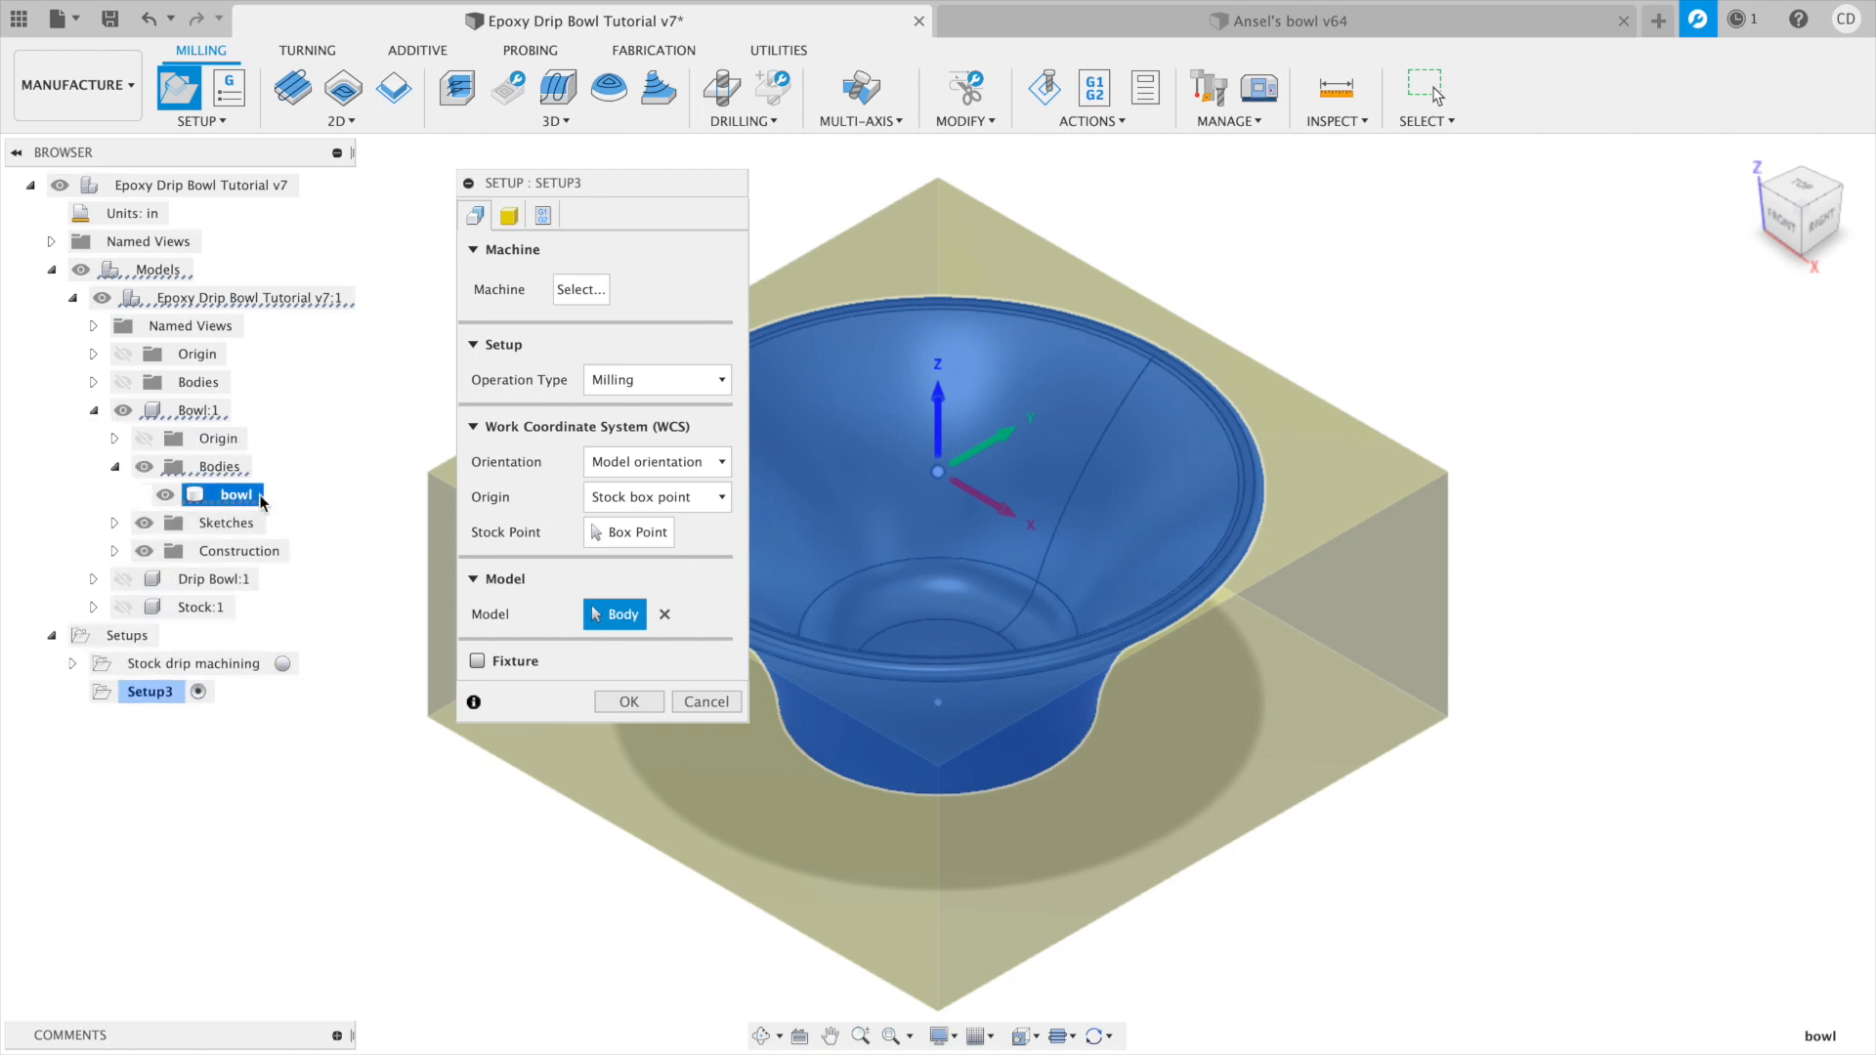
pyautogui.click(93, 410)
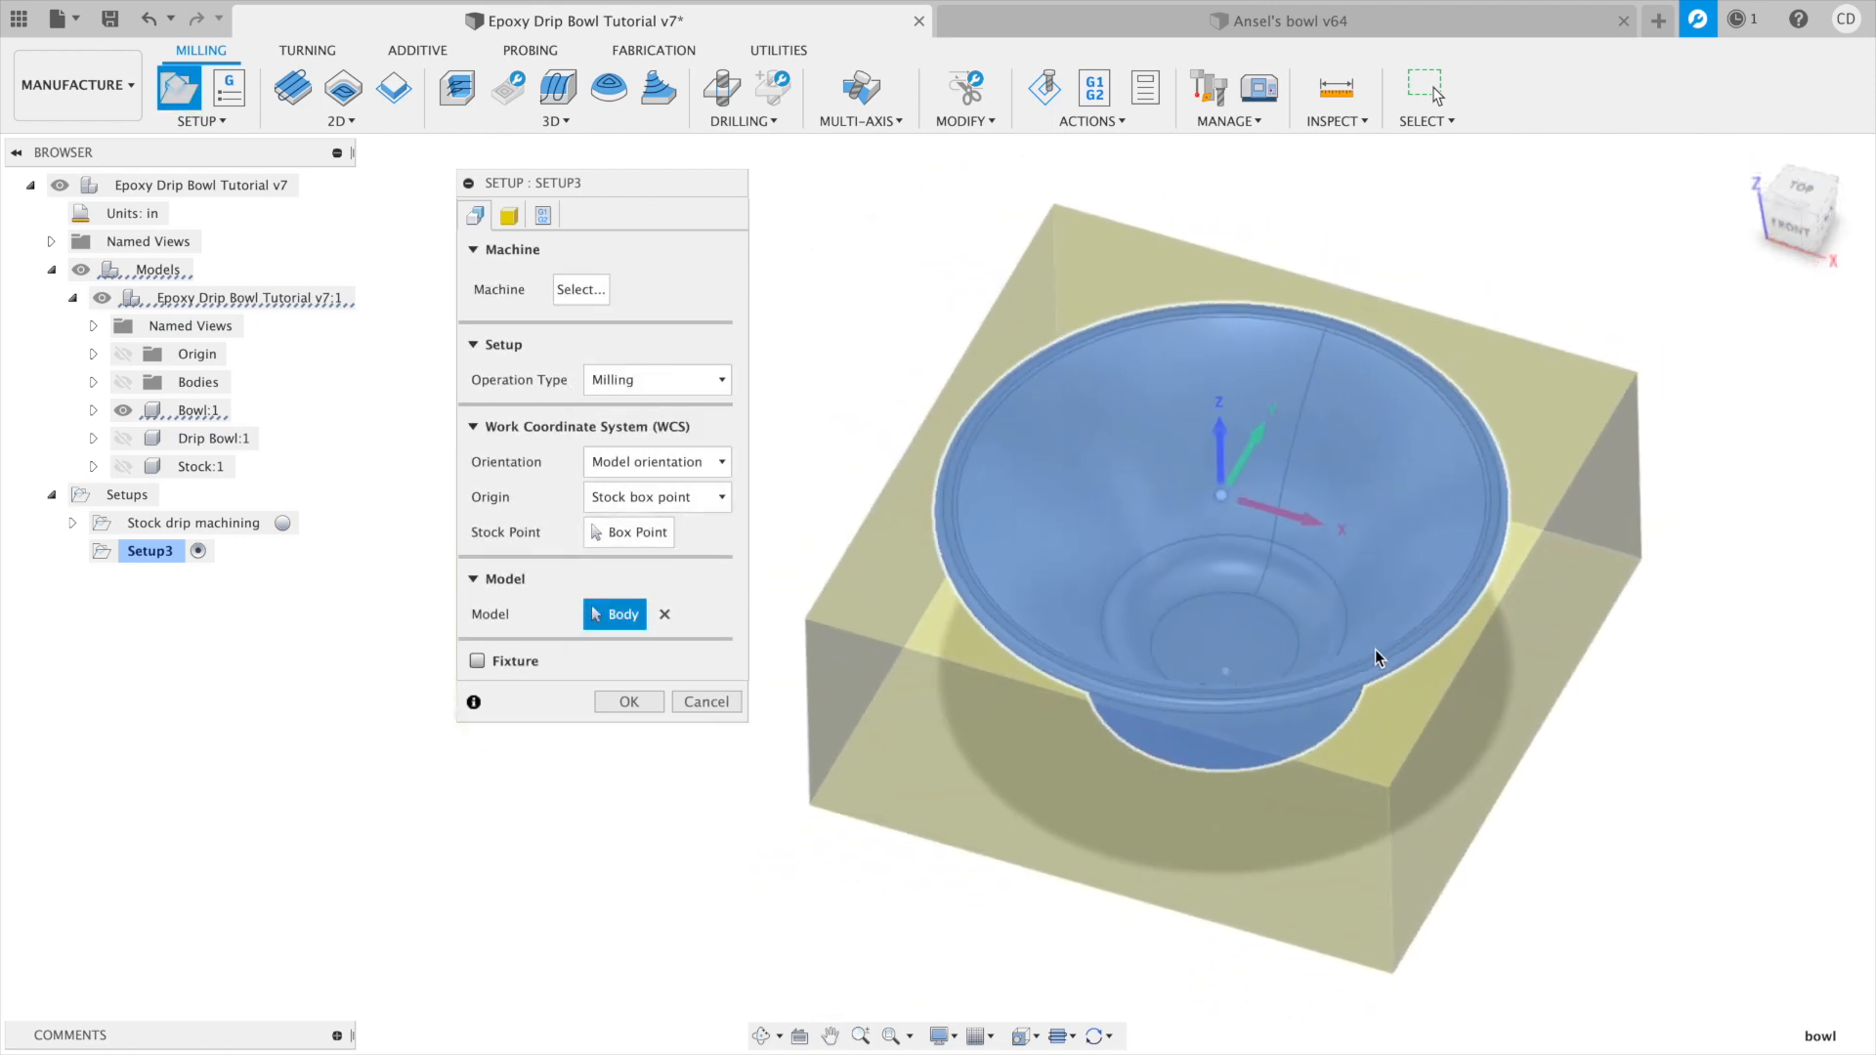
# Set the setup's stock mode to From solid and choose the Square stock body from the Stock component as the stock solid.
pyautogui.click(510, 217)
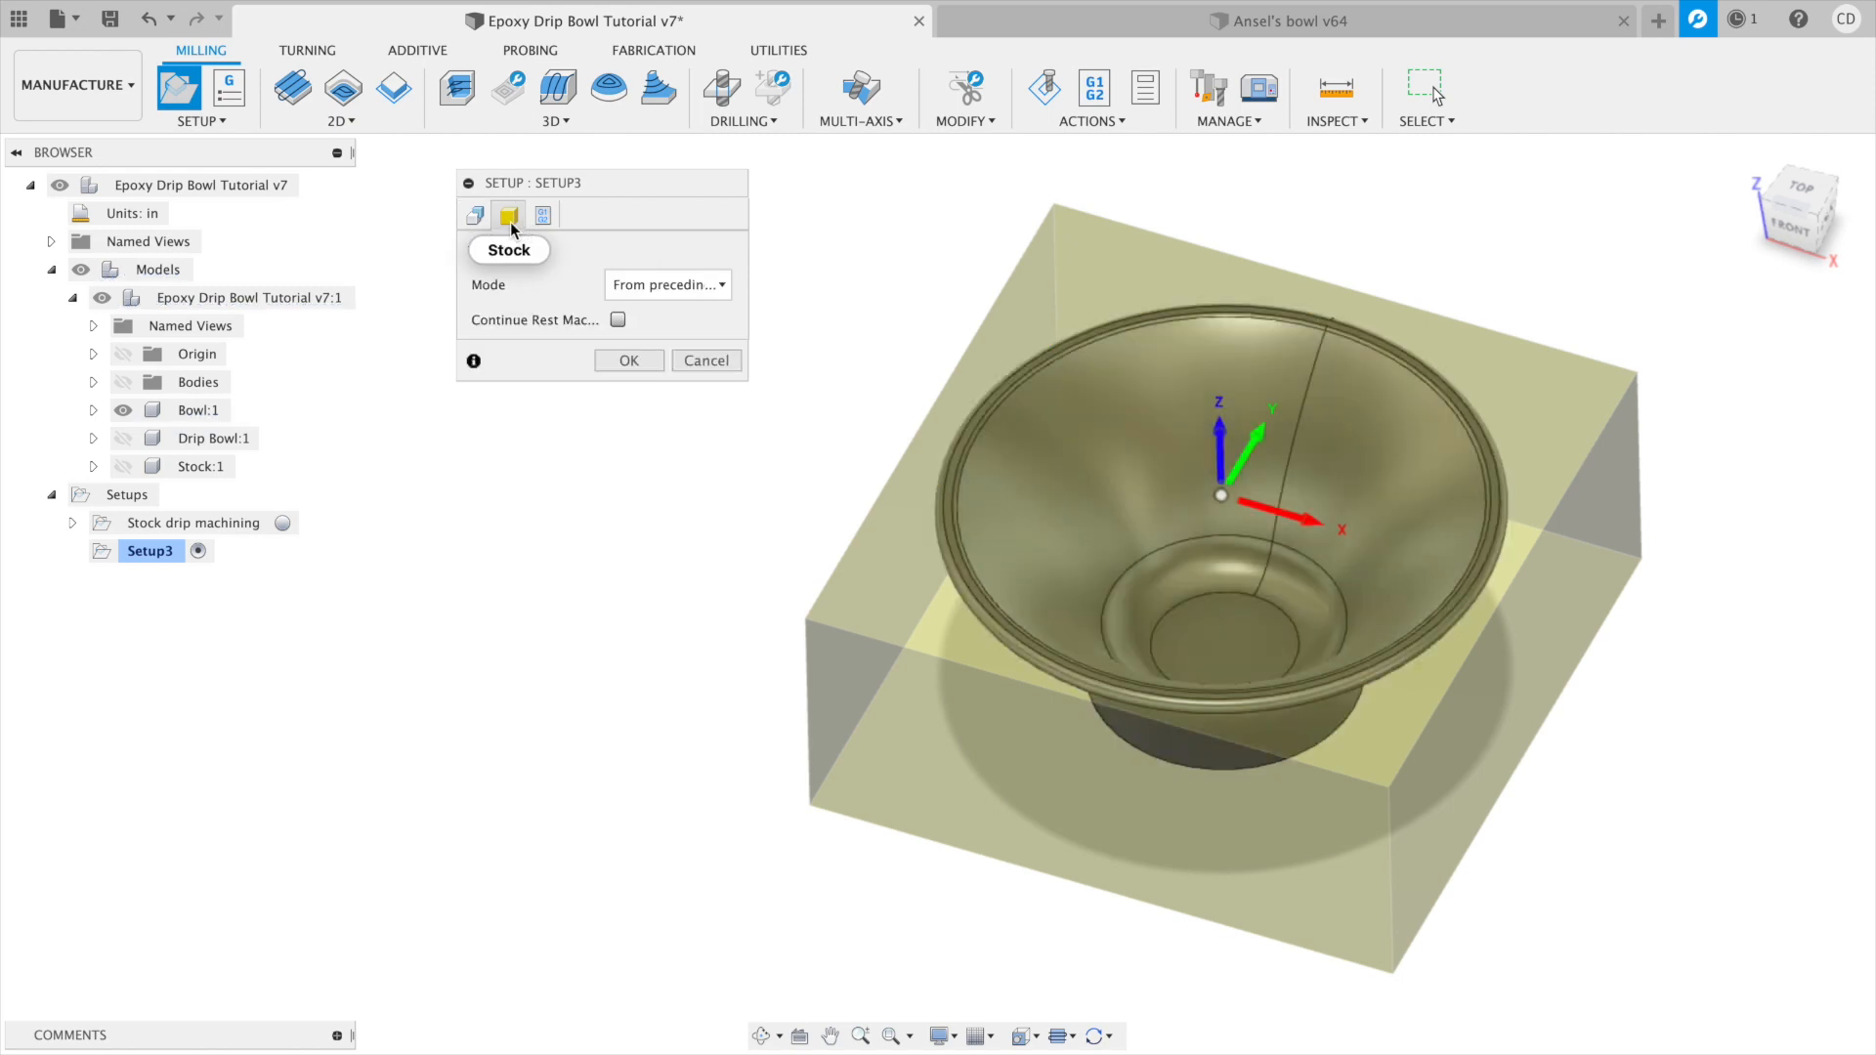
pyautogui.click(684, 284)
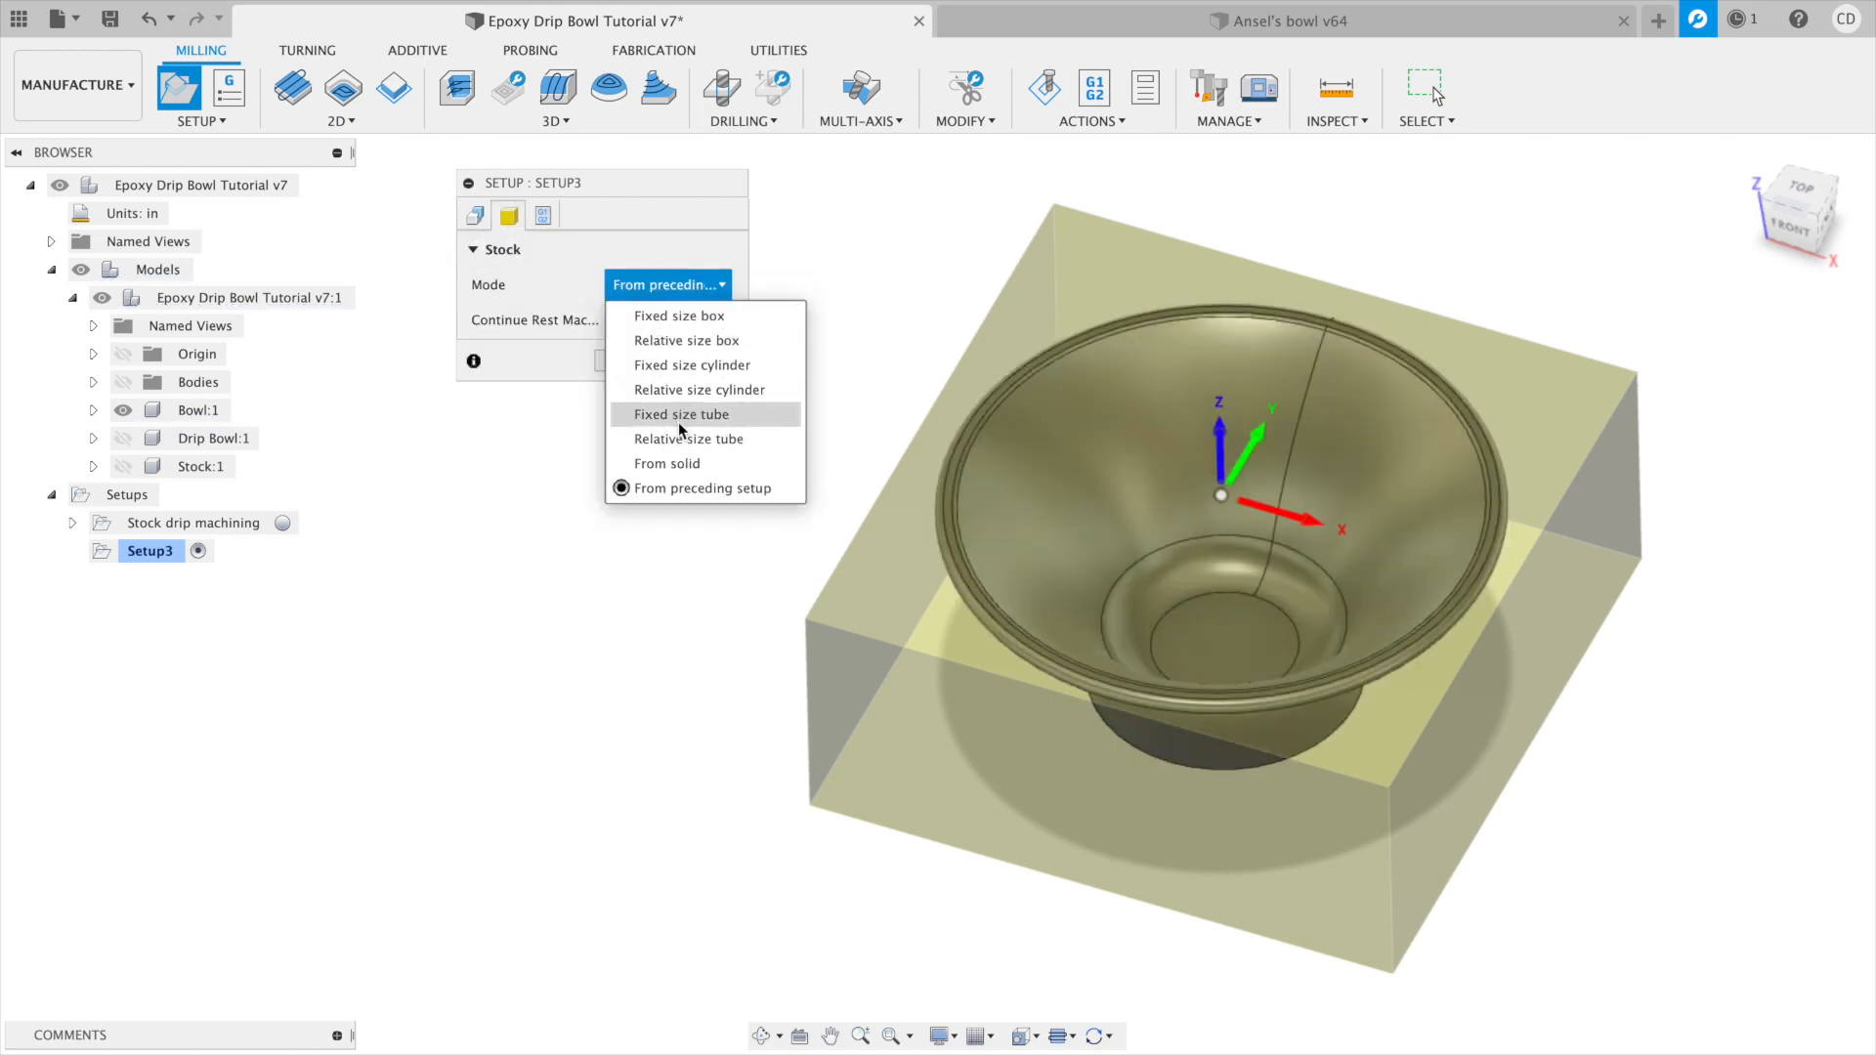
pyautogui.click(667, 463)
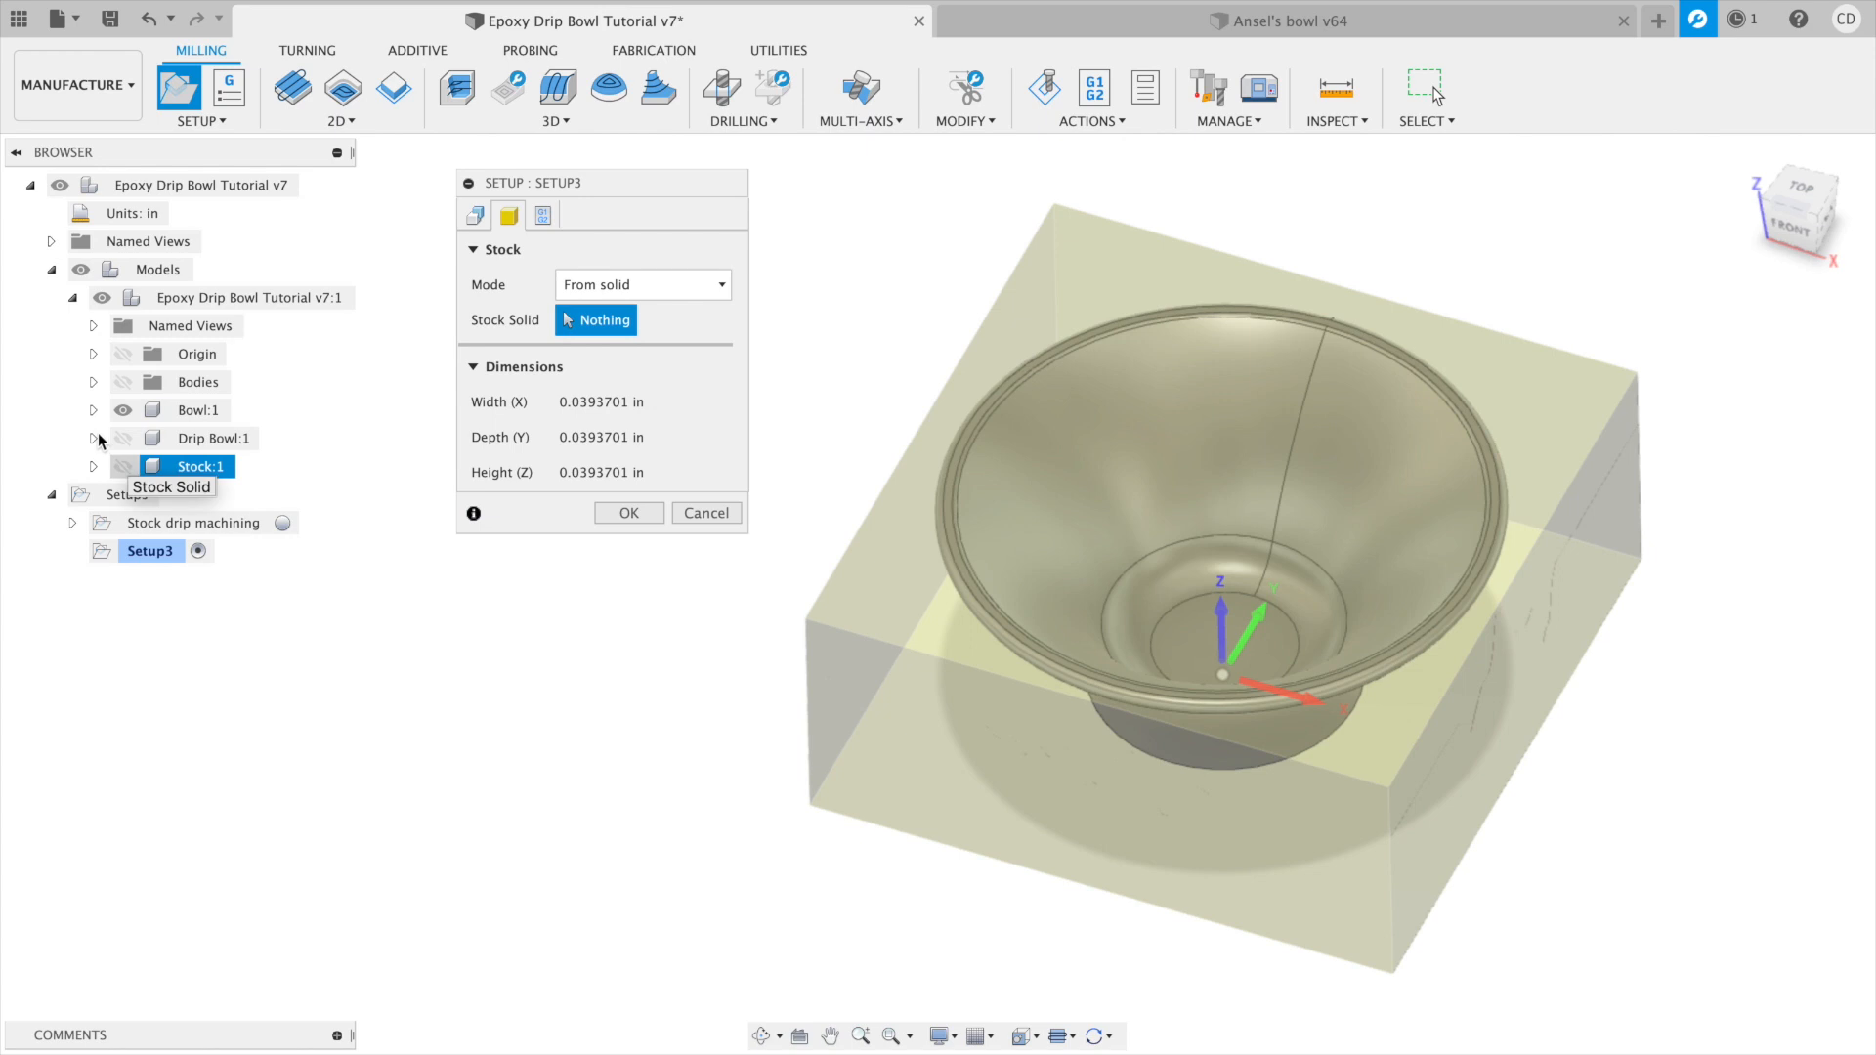
pyautogui.click(94, 467)
pyautogui.click(114, 523)
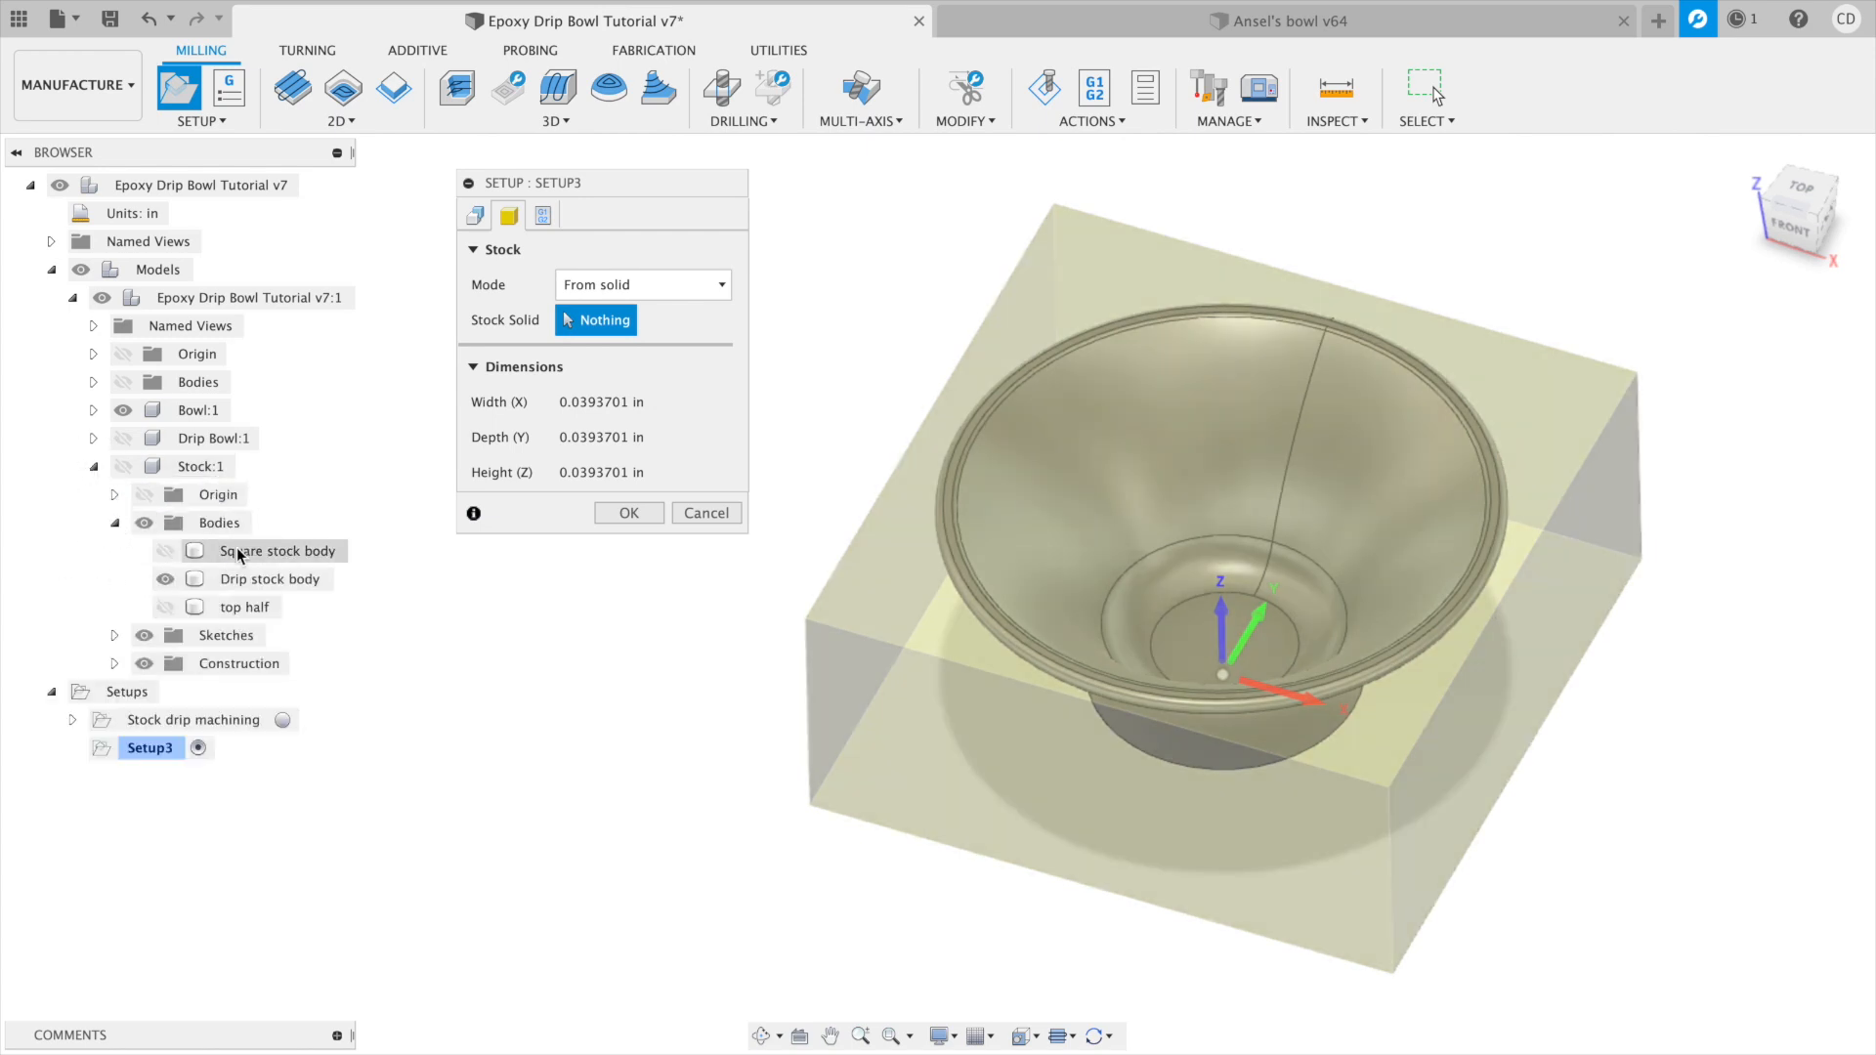
pyautogui.click(165, 580)
pyautogui.click(123, 466)
pyautogui.click(269, 553)
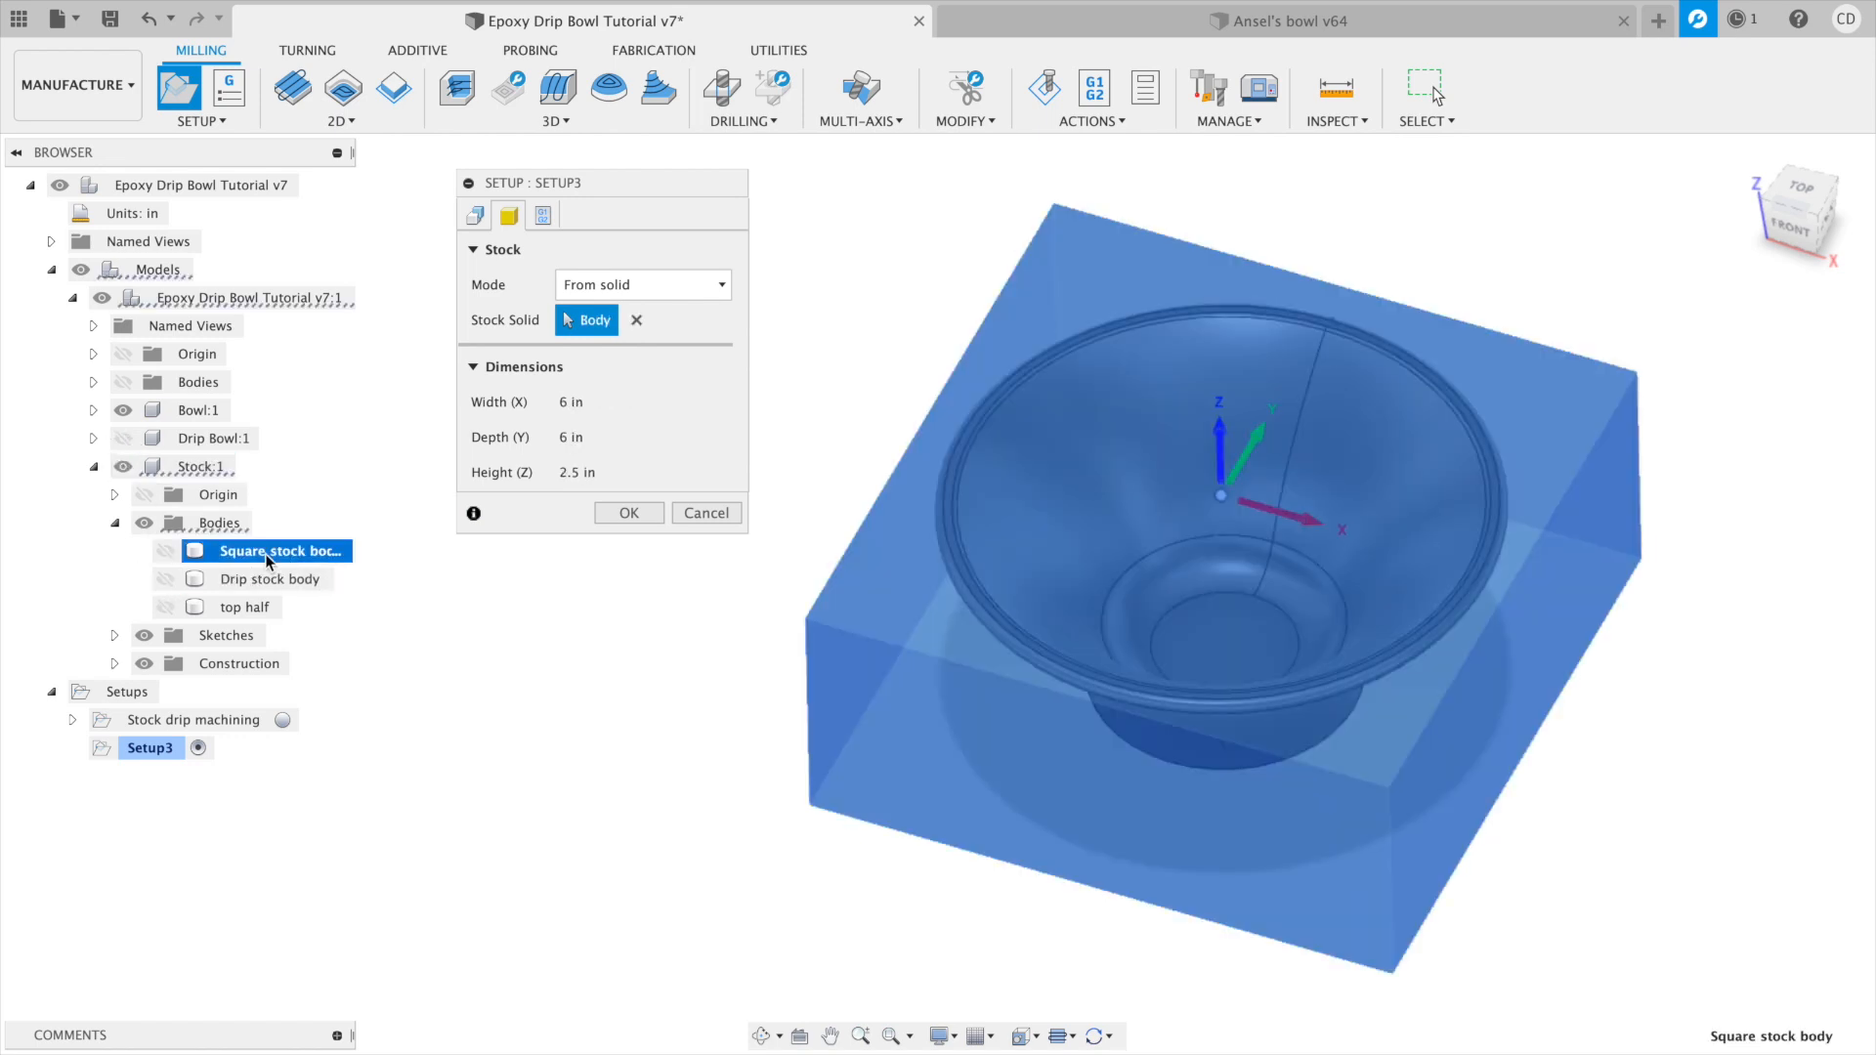
# Place the setup origin on the front-left corner of the stock's top face and rename the setup Bowl Bottom.
pyautogui.click(476, 215)
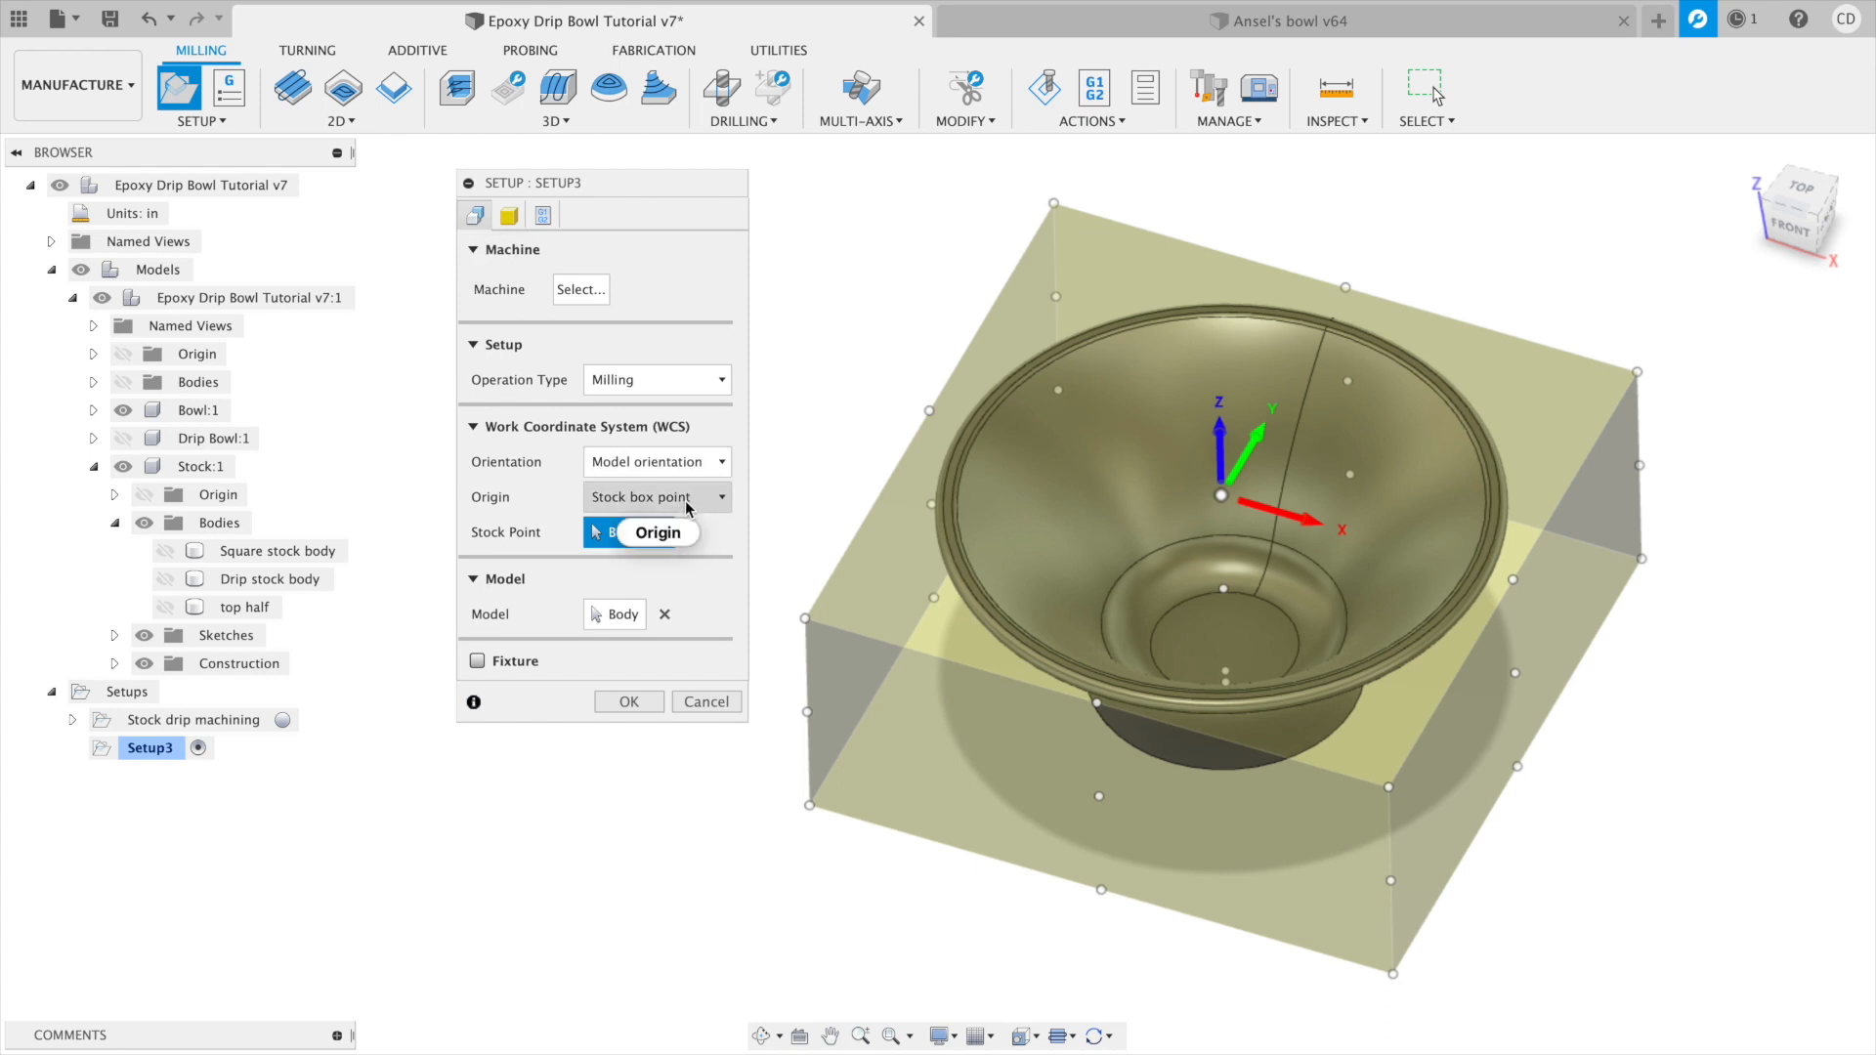
pyautogui.click(805, 620)
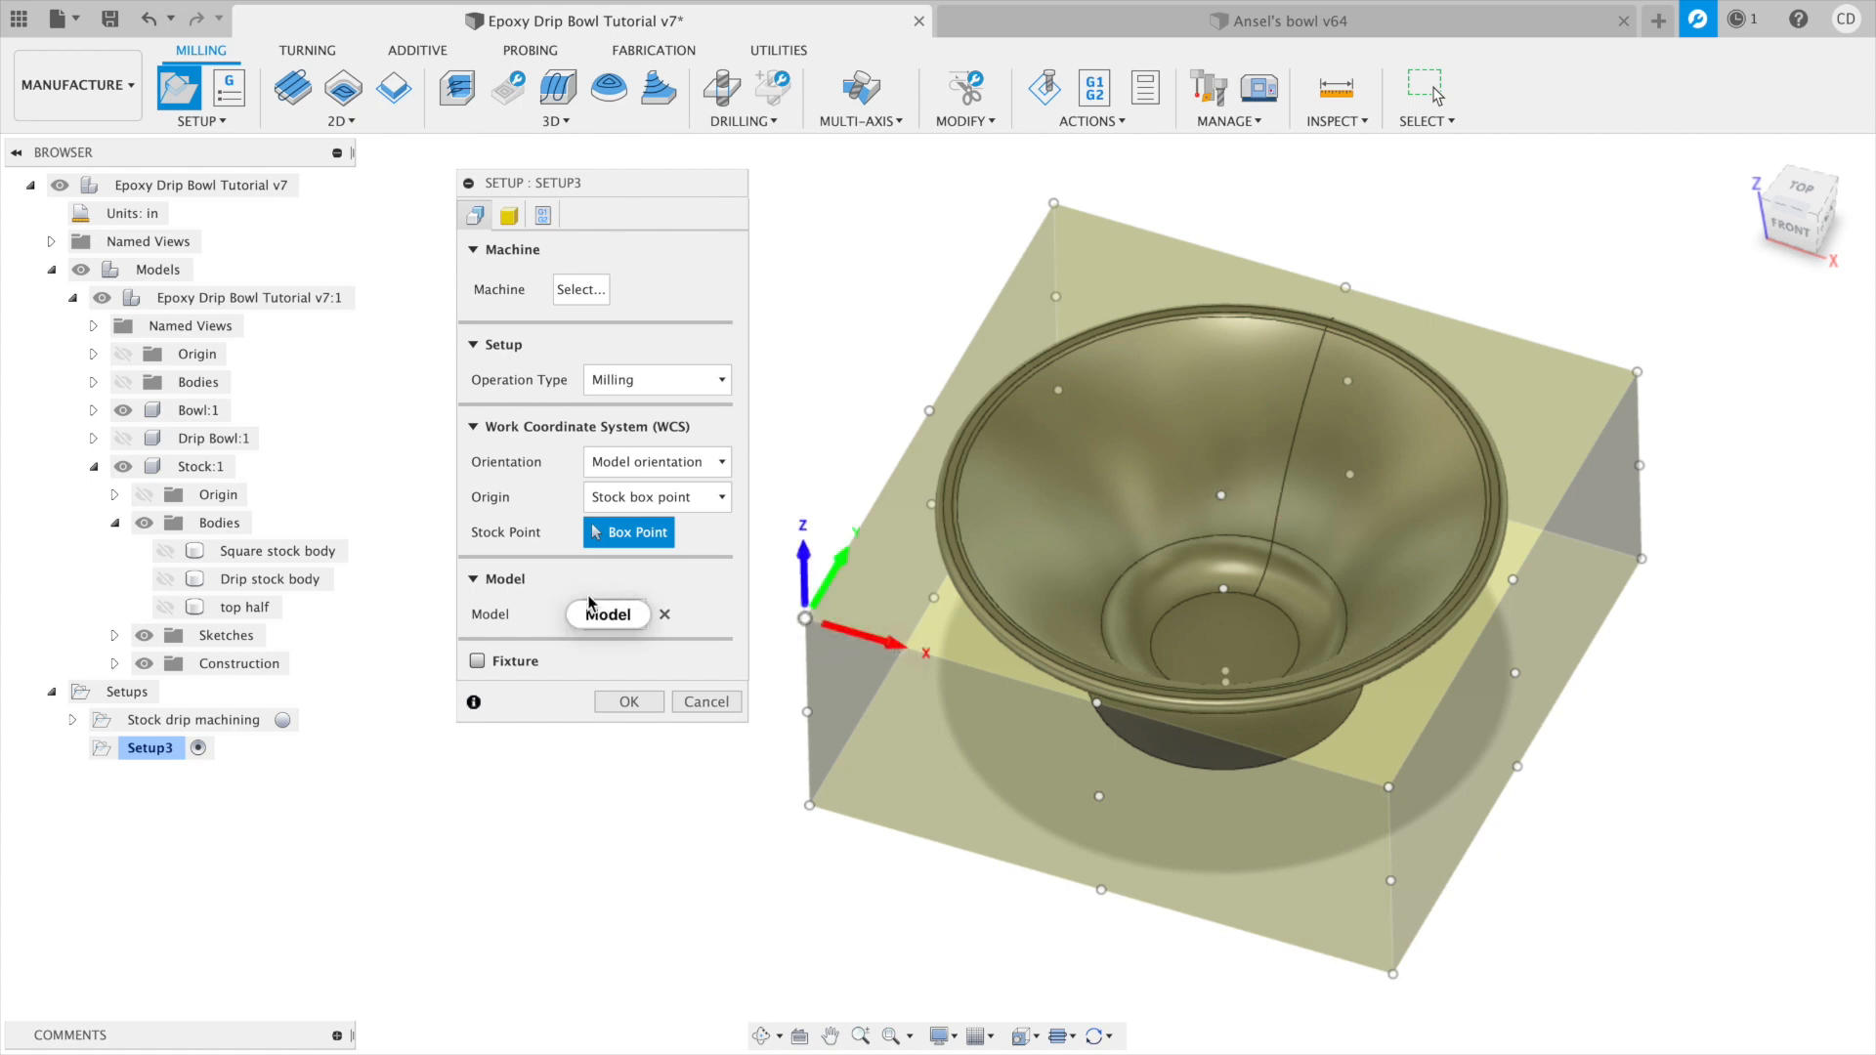
pyautogui.click(613, 703)
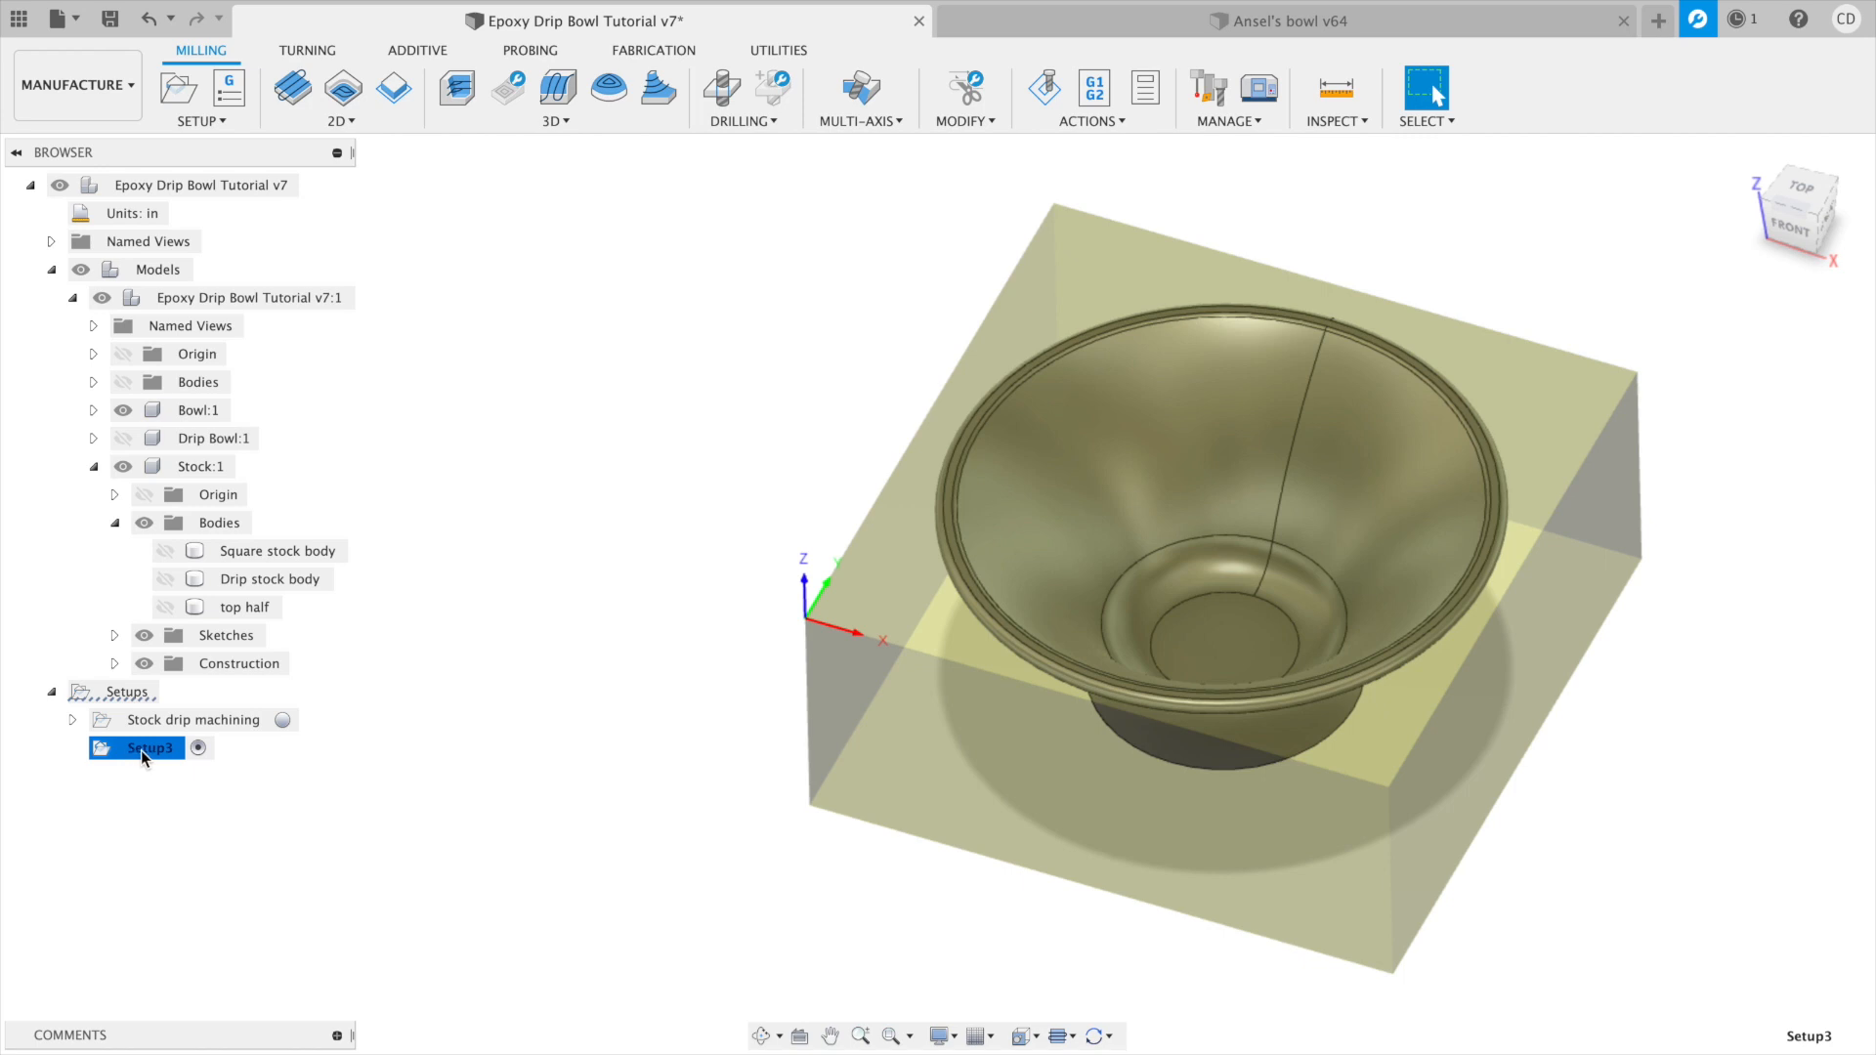
pyautogui.write('Bowl Bottom')
pyautogui.press('Return')
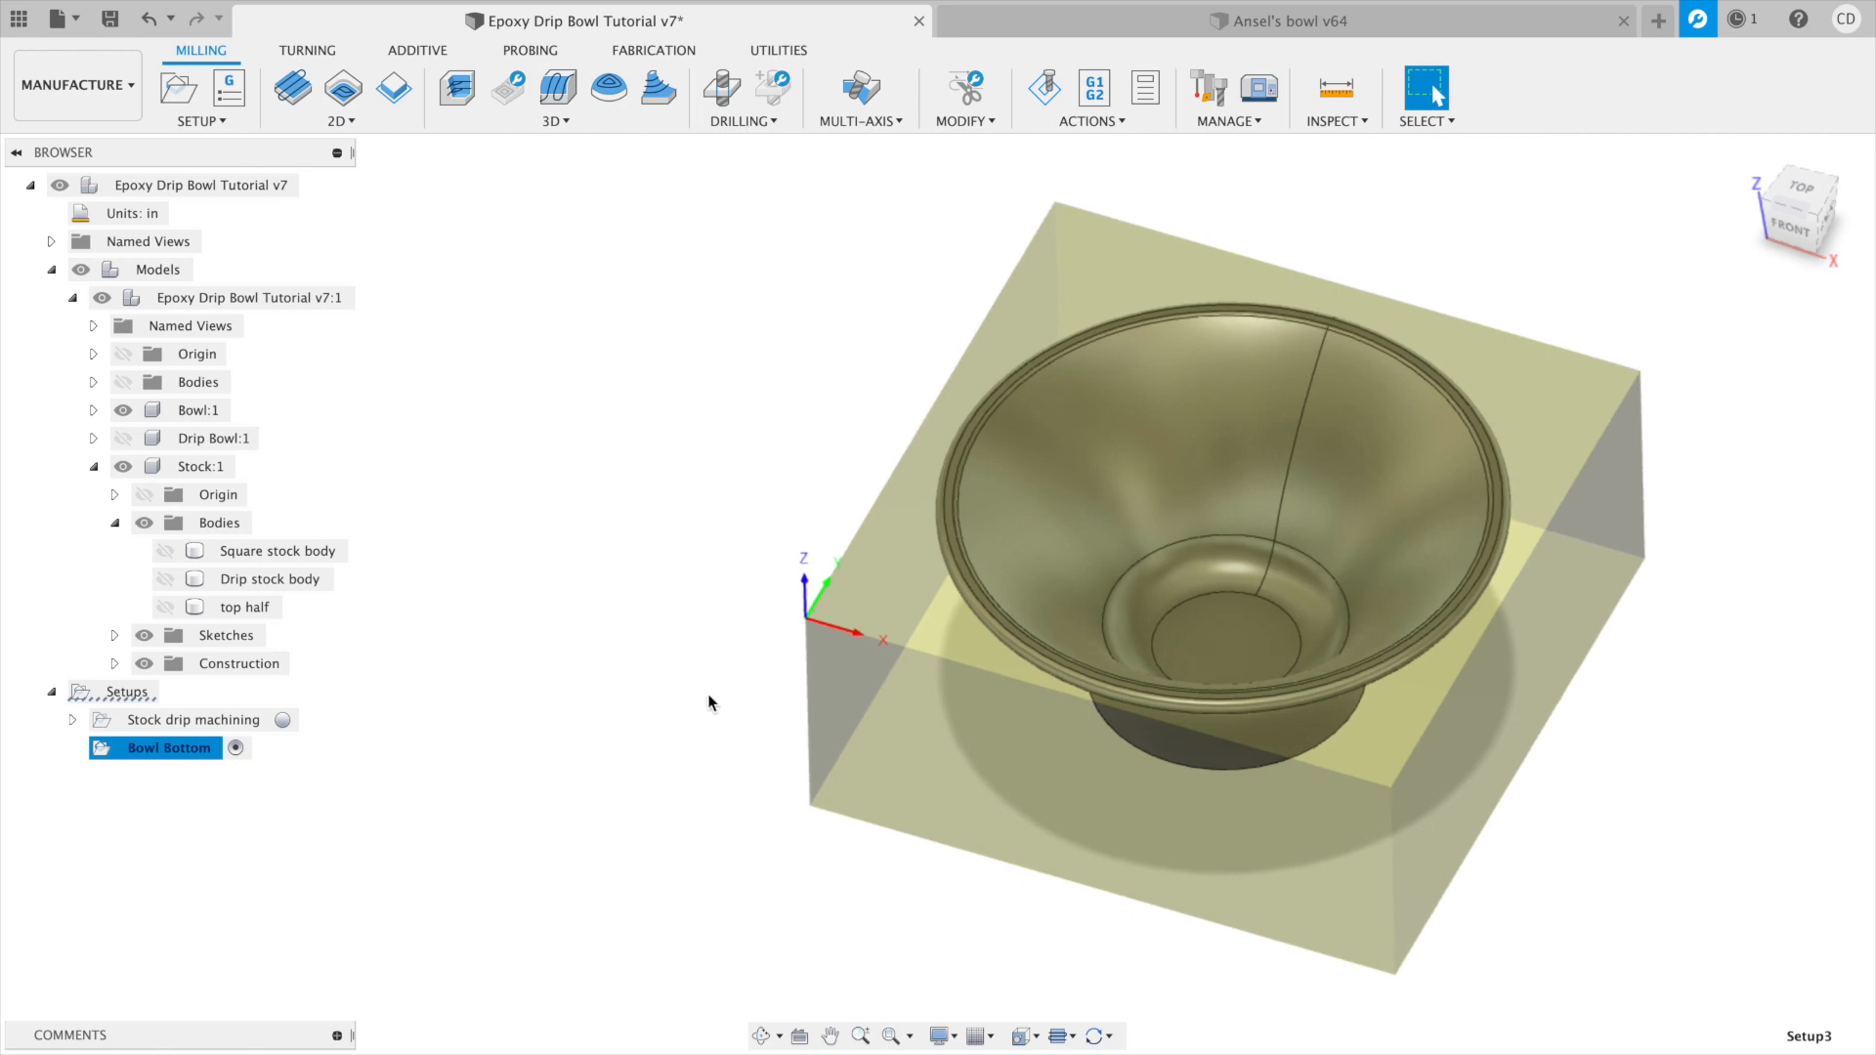
# Save a view of the bowl's underside as a named view called Bottom CAM and switch to it.
pyautogui.keyDown('shift'); pyautogui.moveTo(724, 536); pyautogui.dragTo(507, 209, button='middle'); pyautogui.keyUp('shift')
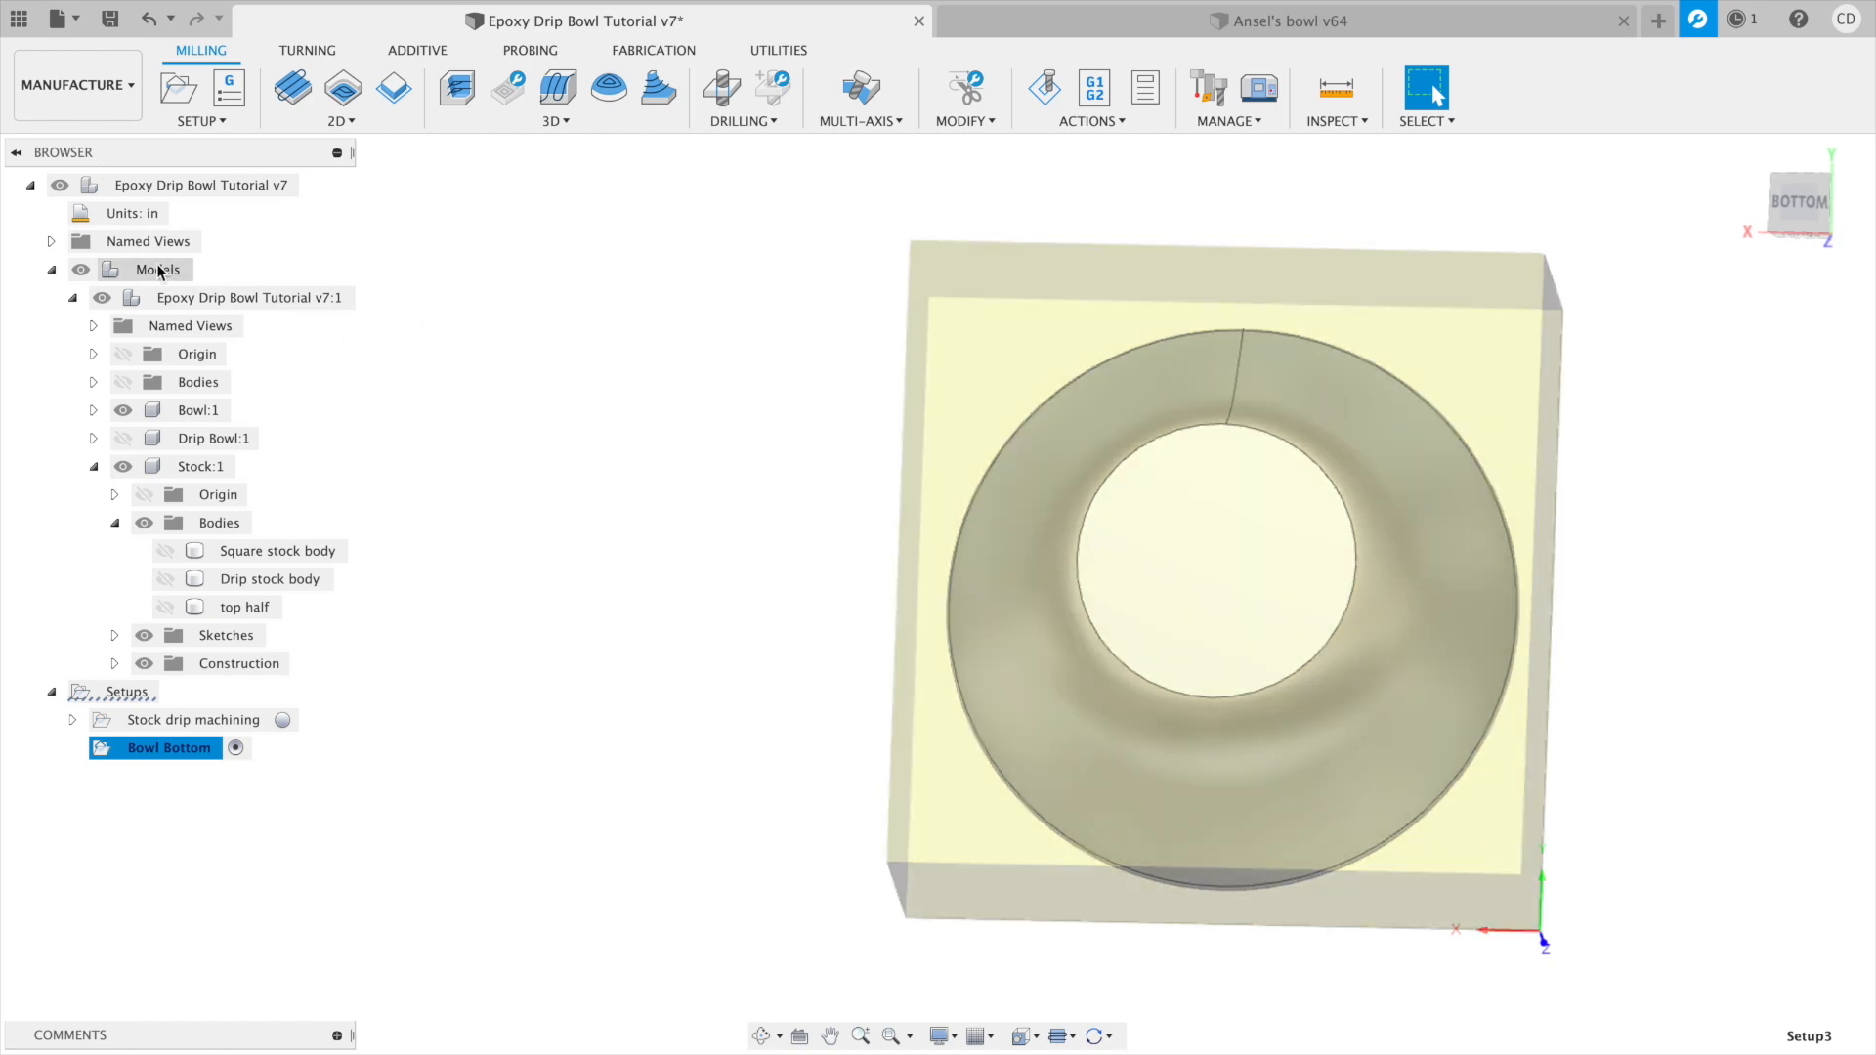
pyautogui.click(51, 242)
pyautogui.rightClick(143, 243)
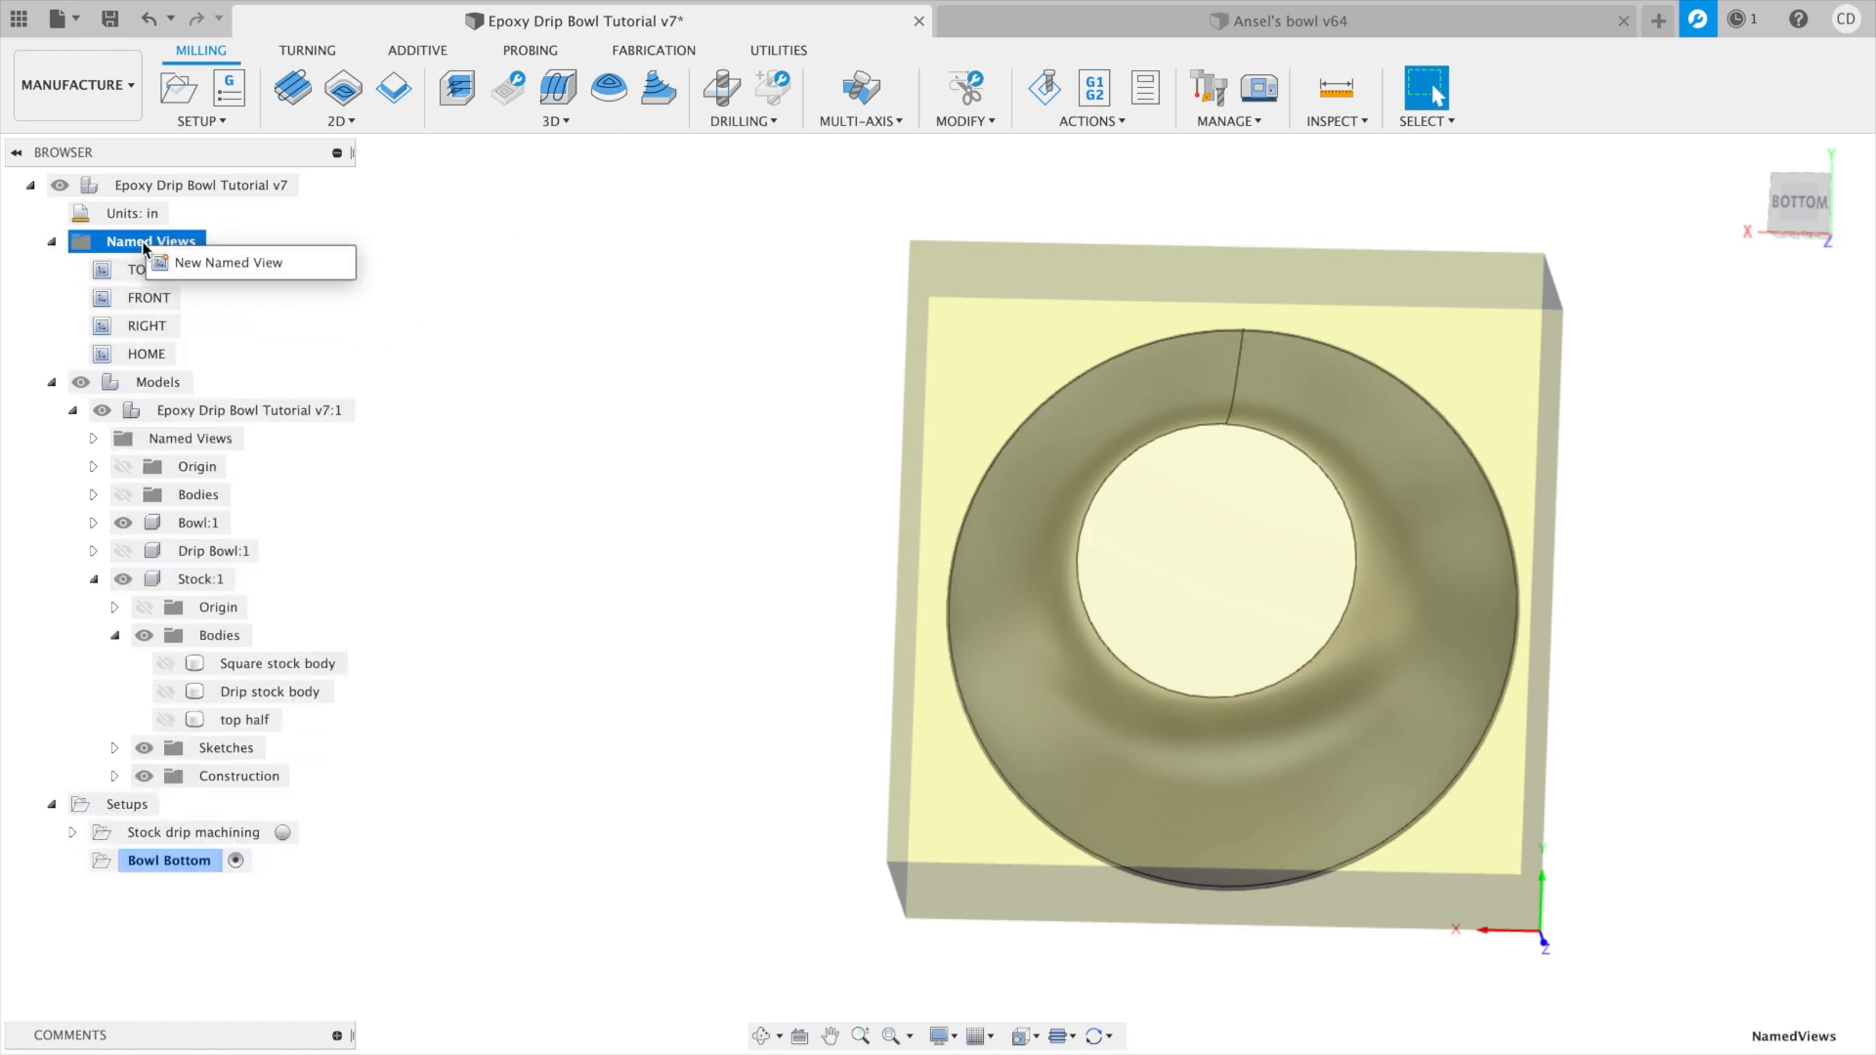
pyautogui.click(195, 260)
pyautogui.doubleClick(172, 381)
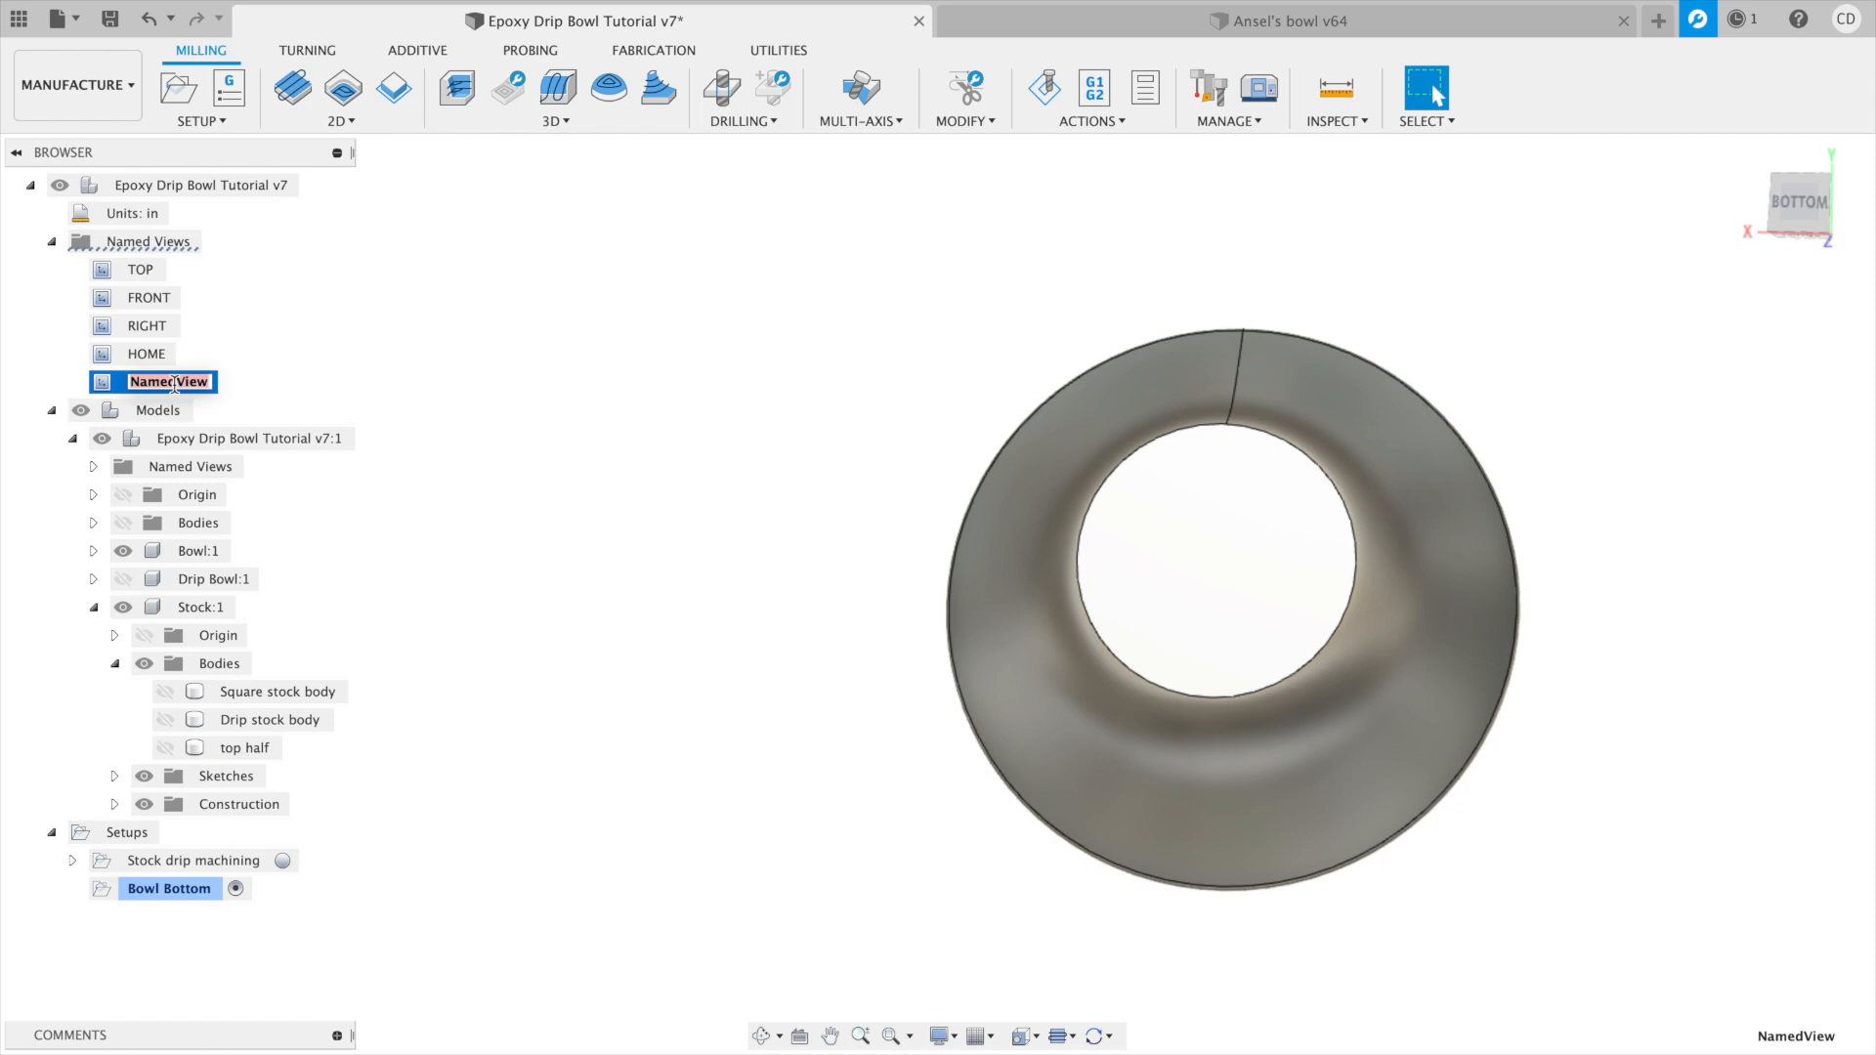
pyautogui.write('Bottom CAM')
pyautogui.click(820, 354)
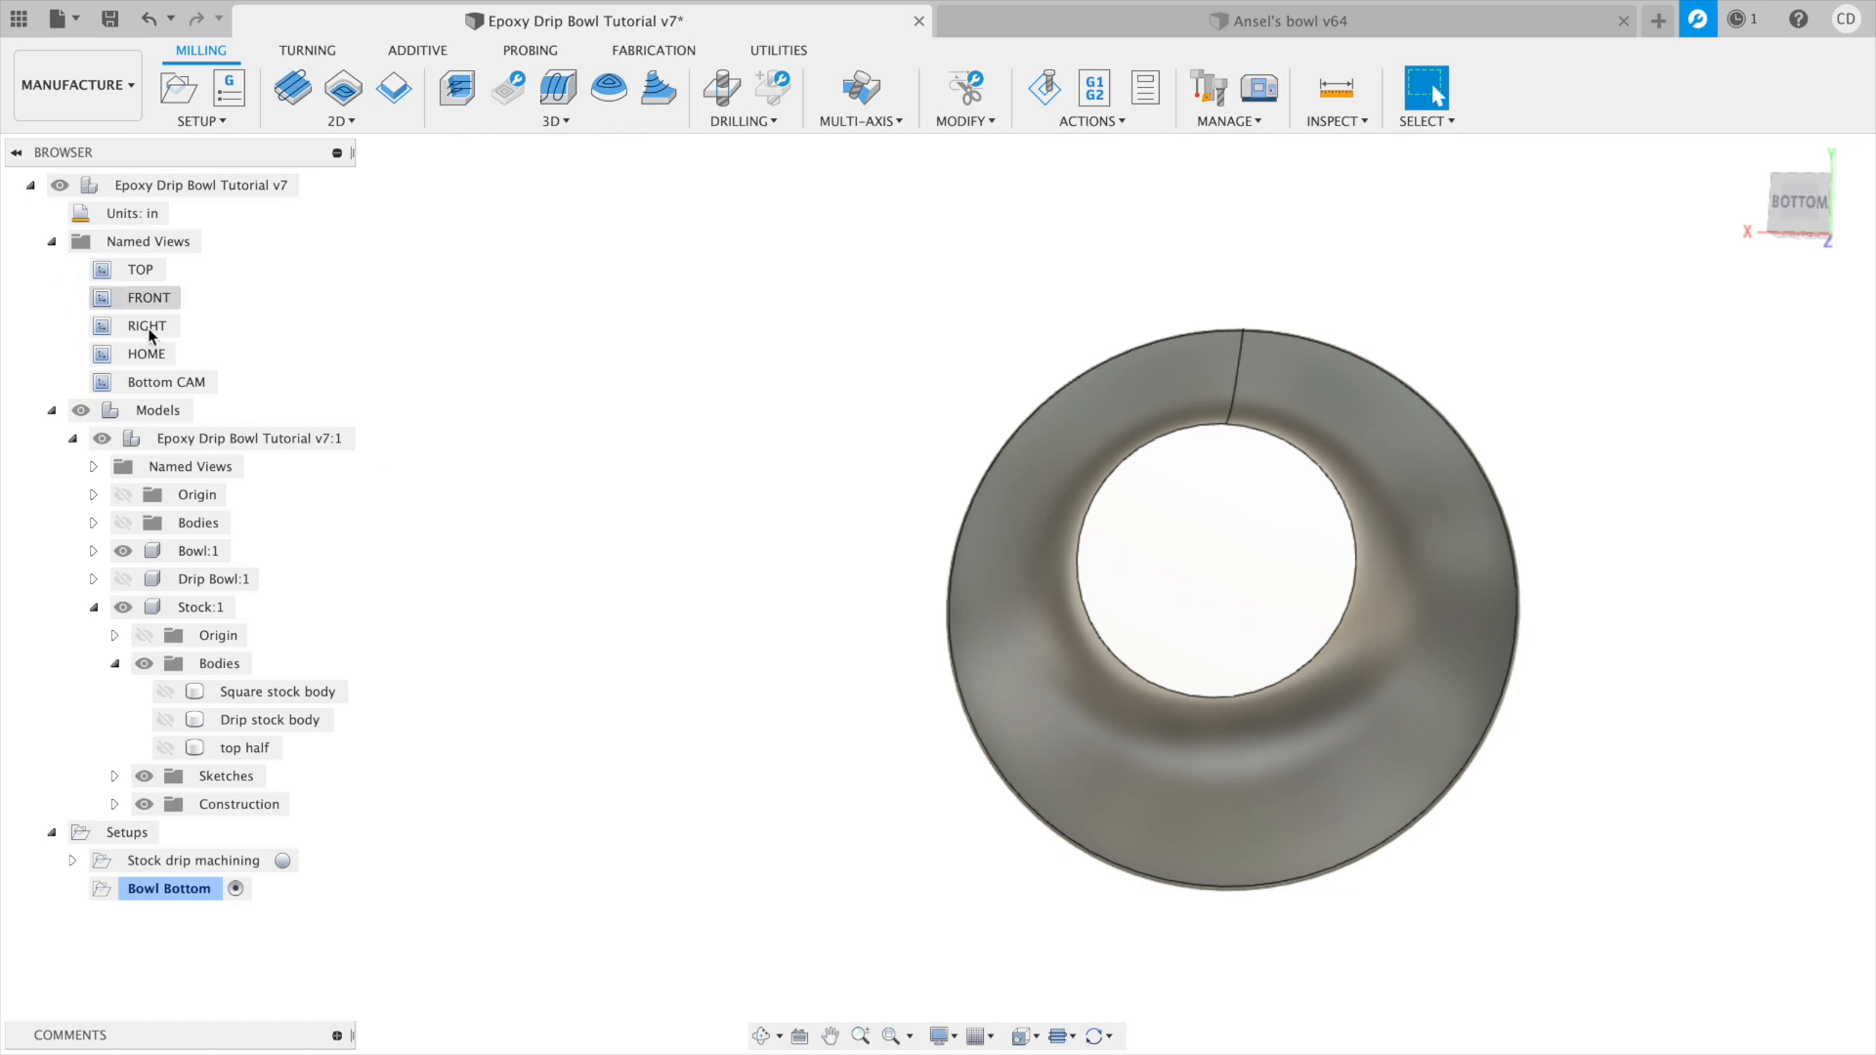
pyautogui.click(188, 389)
pyautogui.keyDown('shift'); pyautogui.moveTo(870, 586); pyautogui.dragTo(915, 570, button='middle'); pyautogui.keyUp('shift')
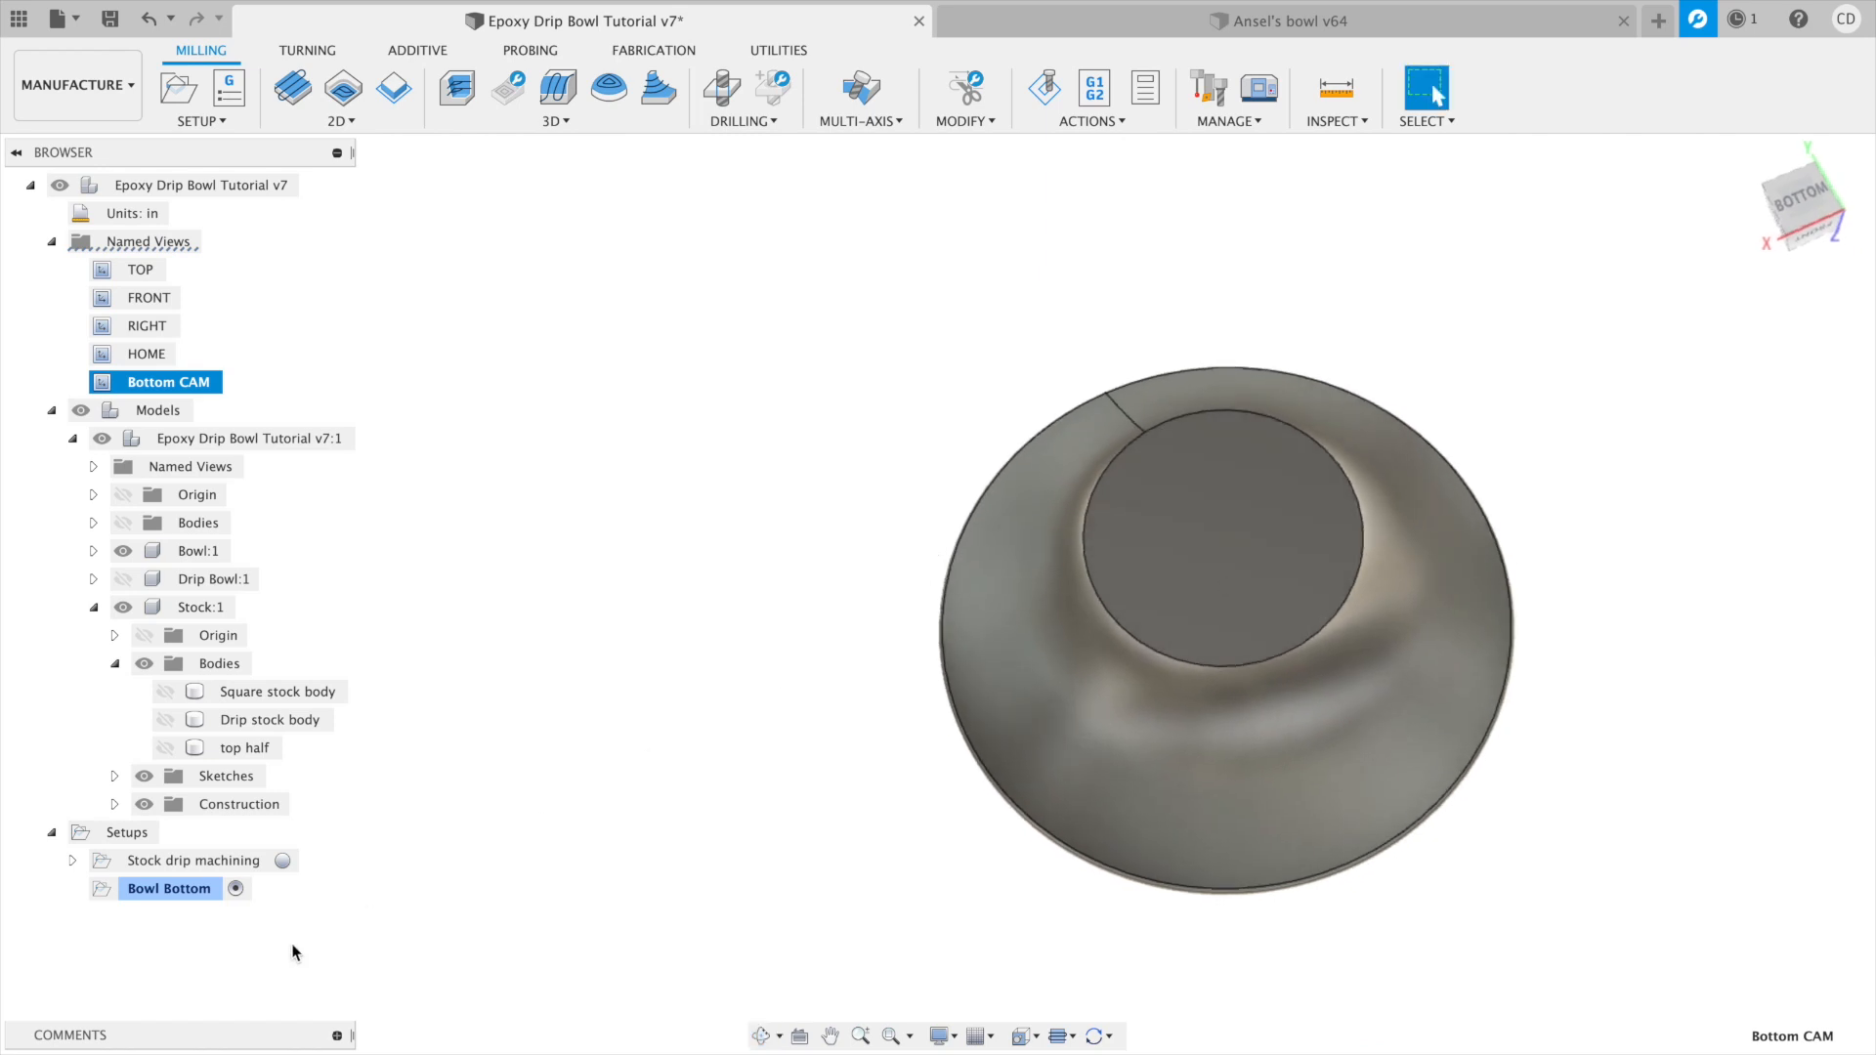
# Edit the Bowl Bottom setup: move the stock point to a corner on the bowl's base side, orient by Z axis/plane and flip the Z axis.
pyautogui.rightClick(168, 890)
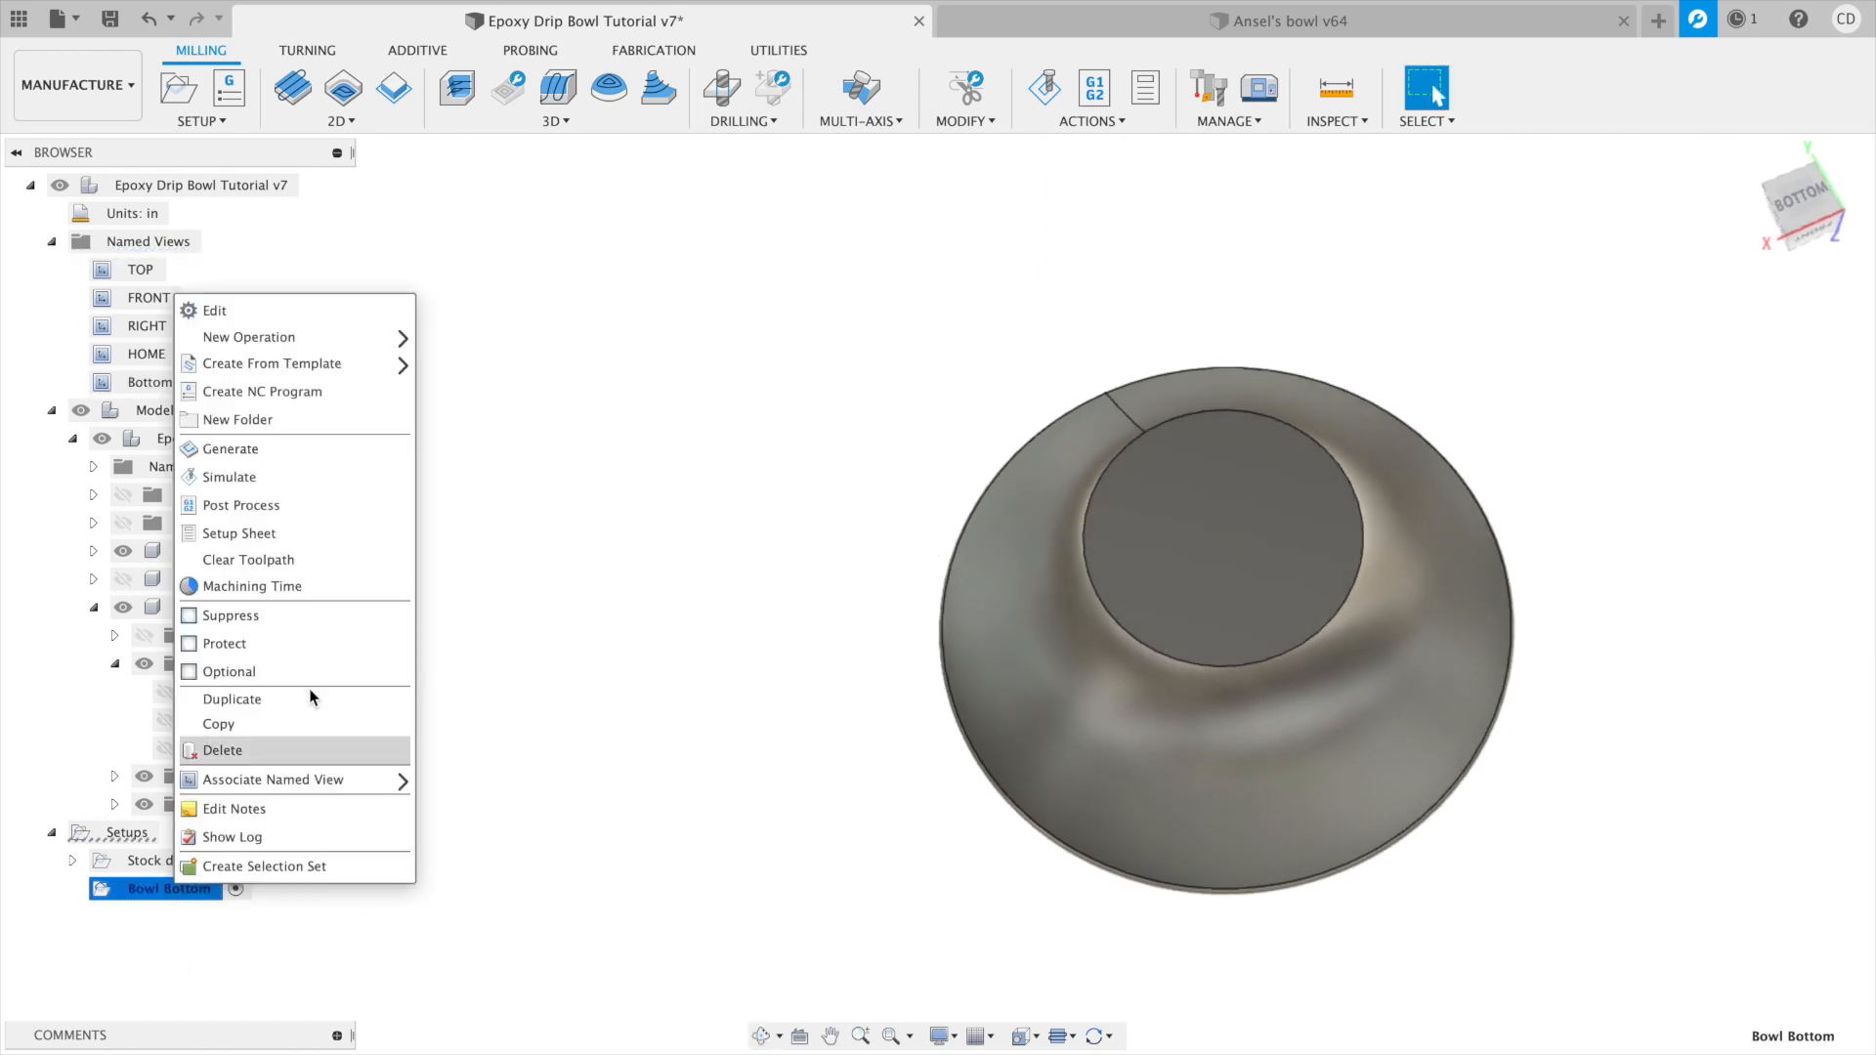
pyautogui.click(337, 315)
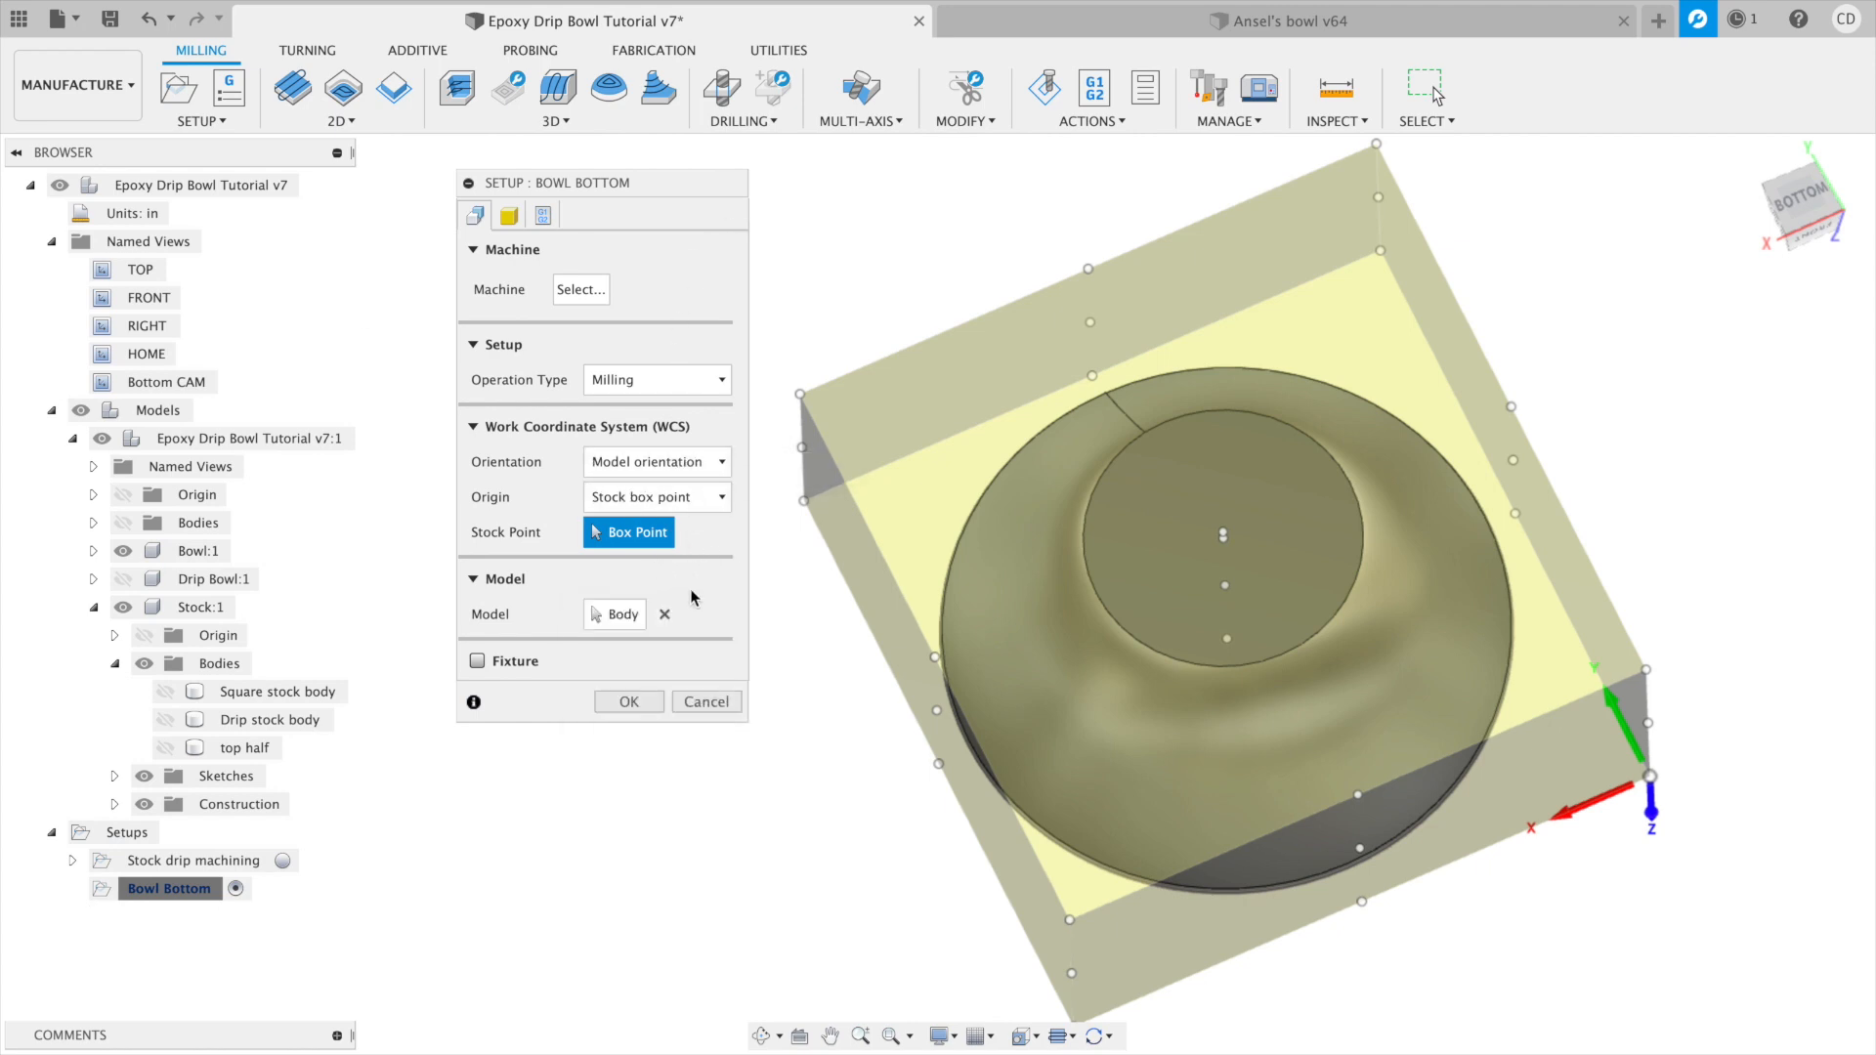
pyautogui.click(1070, 921)
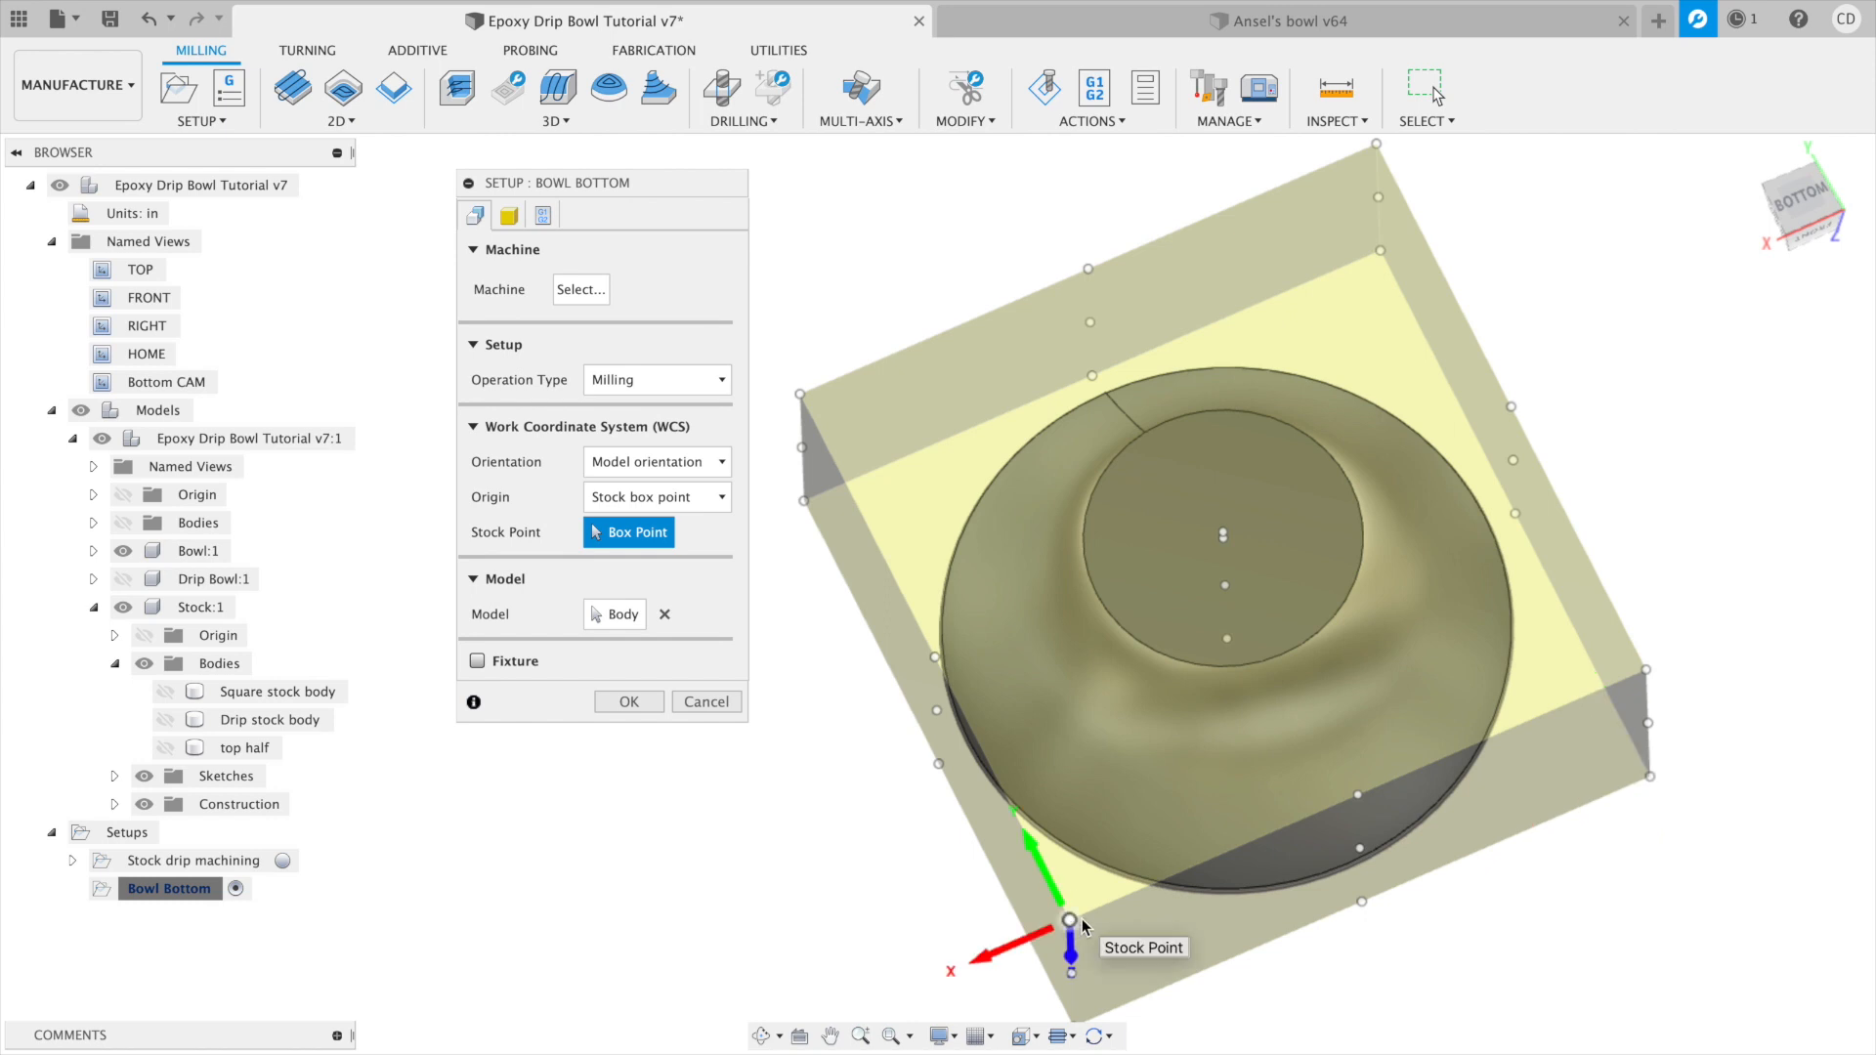
pyautogui.keyDown('shift'); pyautogui.moveTo(1078, 892); pyautogui.dragTo(1028, 815, button='middle'); pyautogui.keyUp('shift')
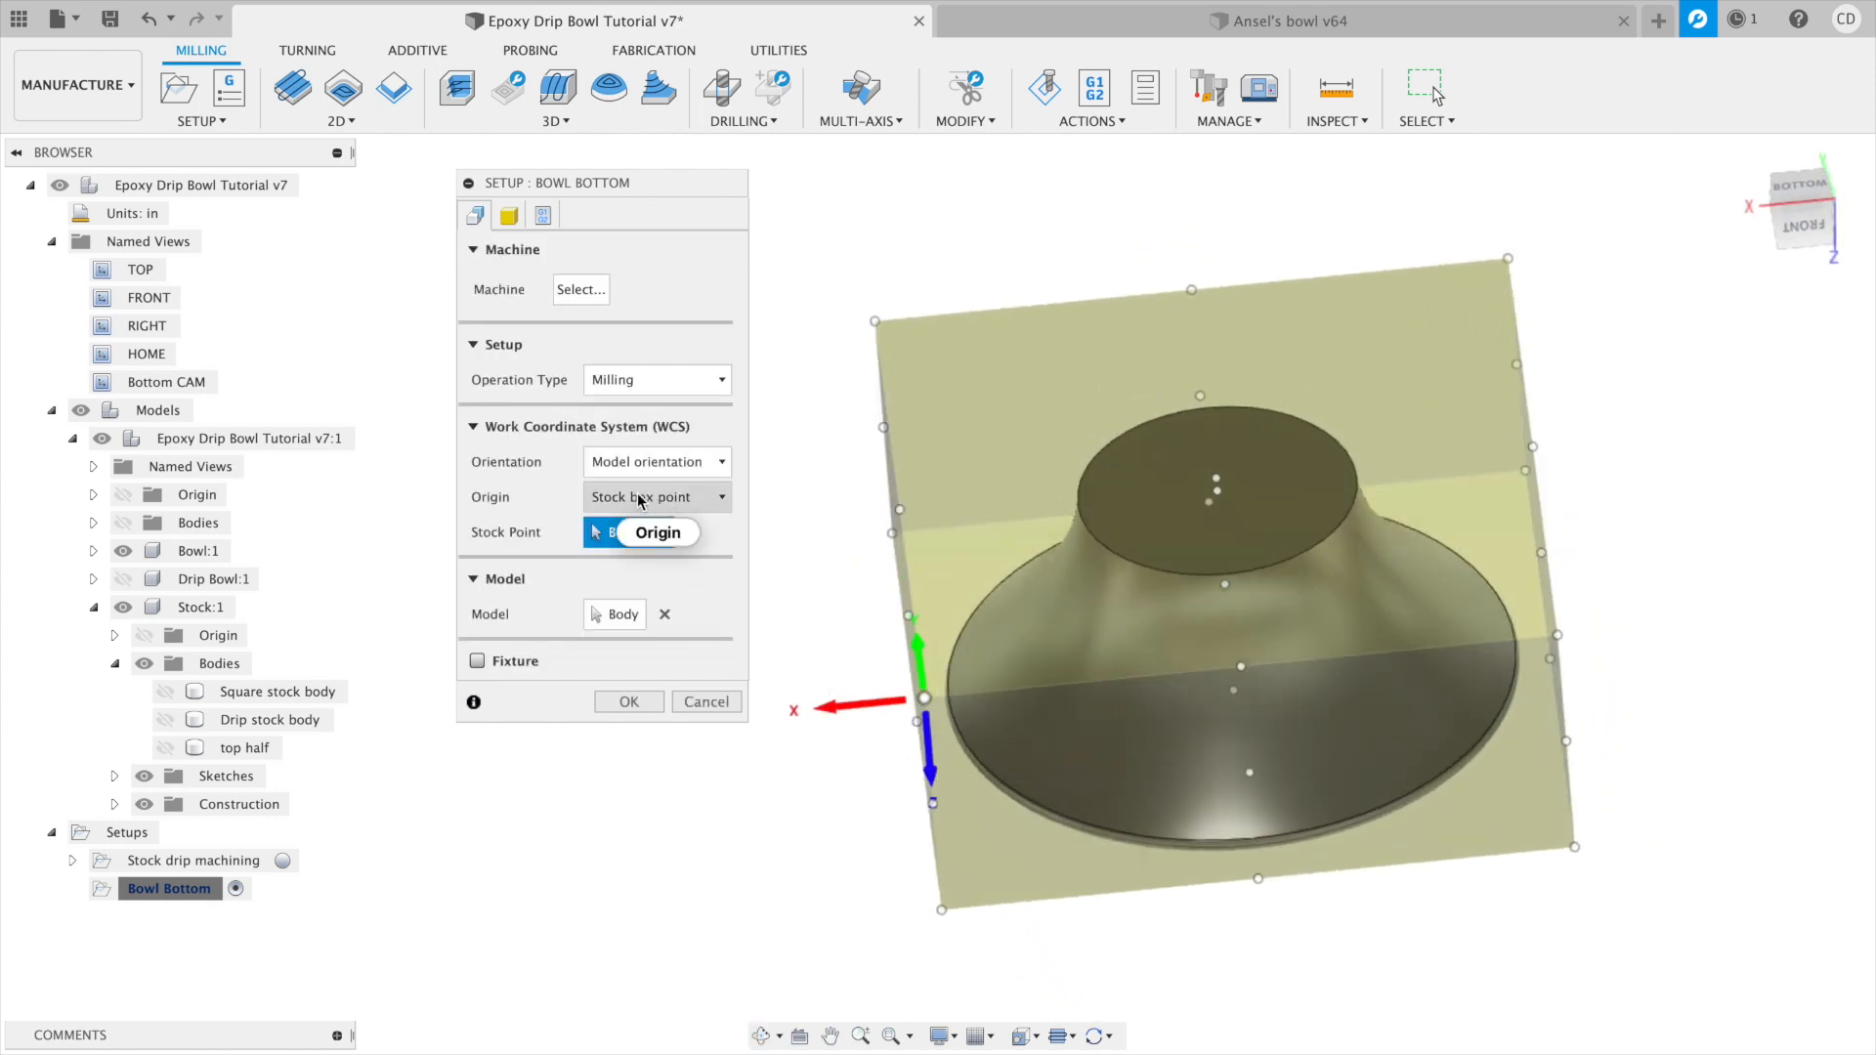
pyautogui.click(718, 462)
pyautogui.click(689, 518)
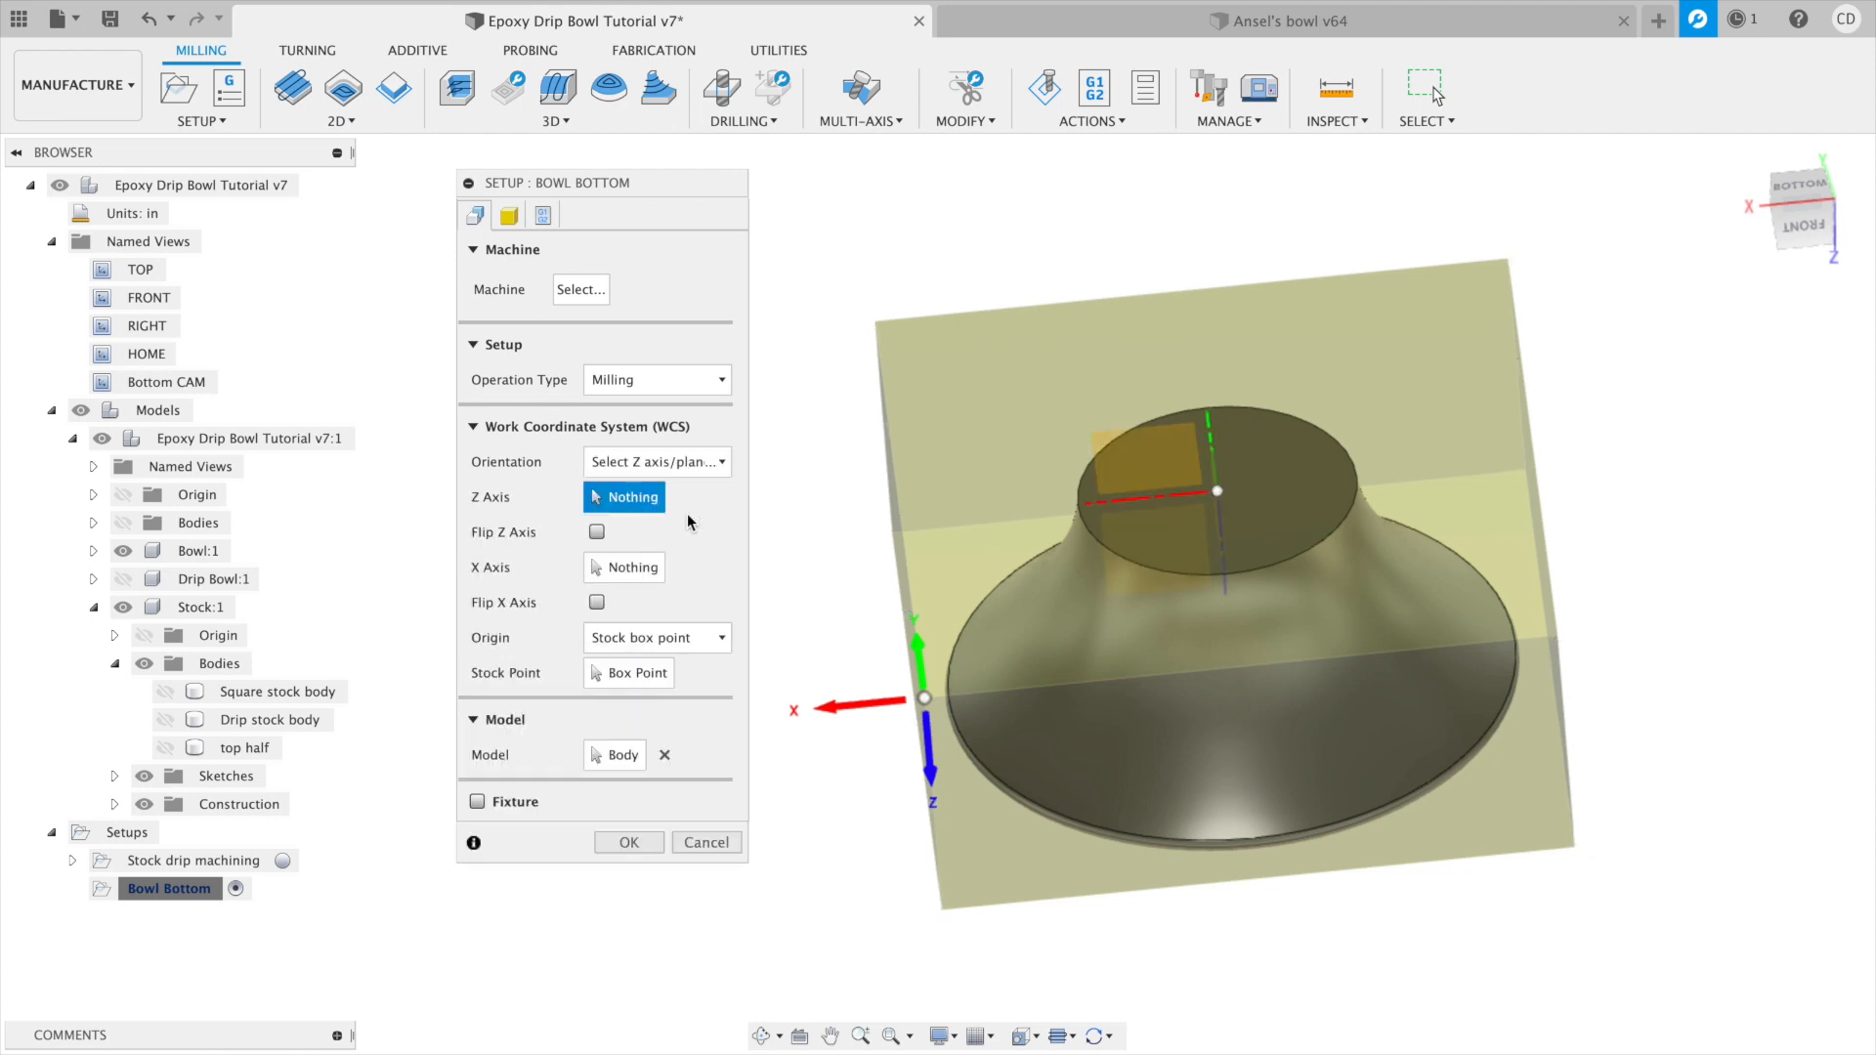
pyautogui.click(597, 532)
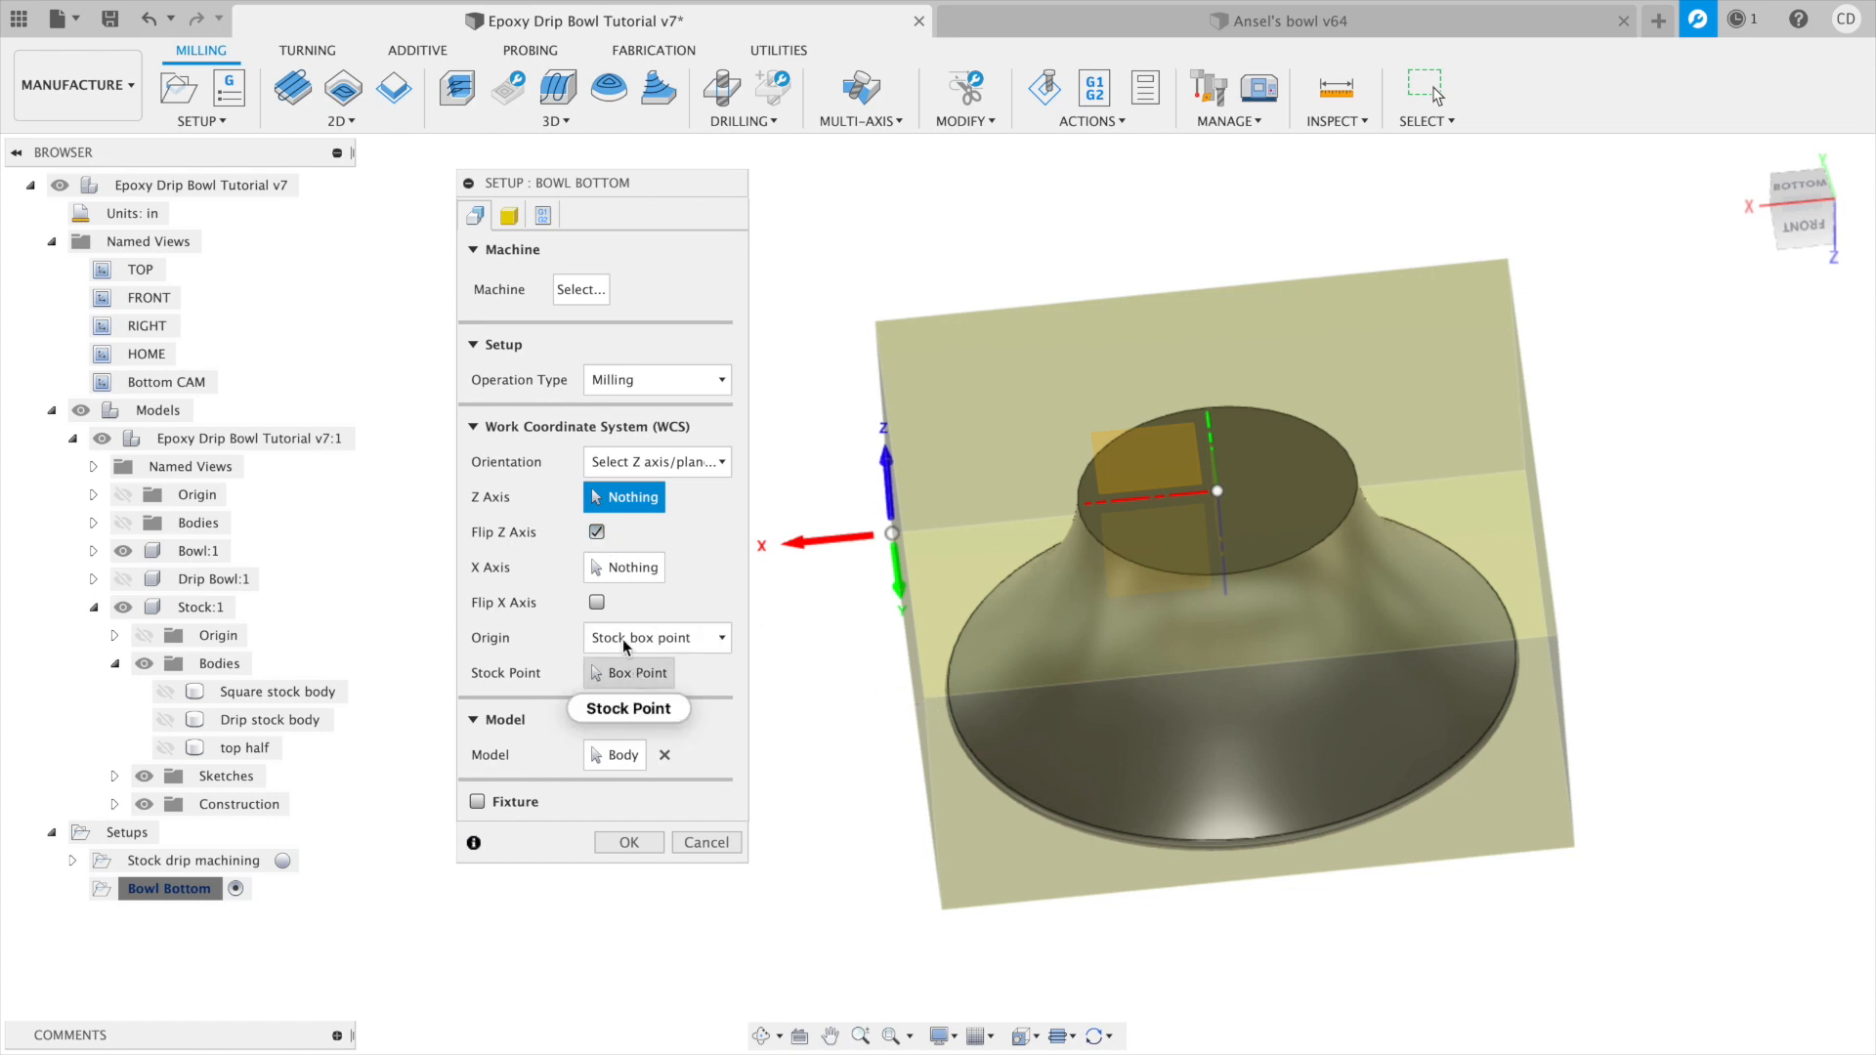
# Flip the X axis and place the stock point on the base side's corner so X and Y run along the stock edges into it.
pyautogui.click(635, 674)
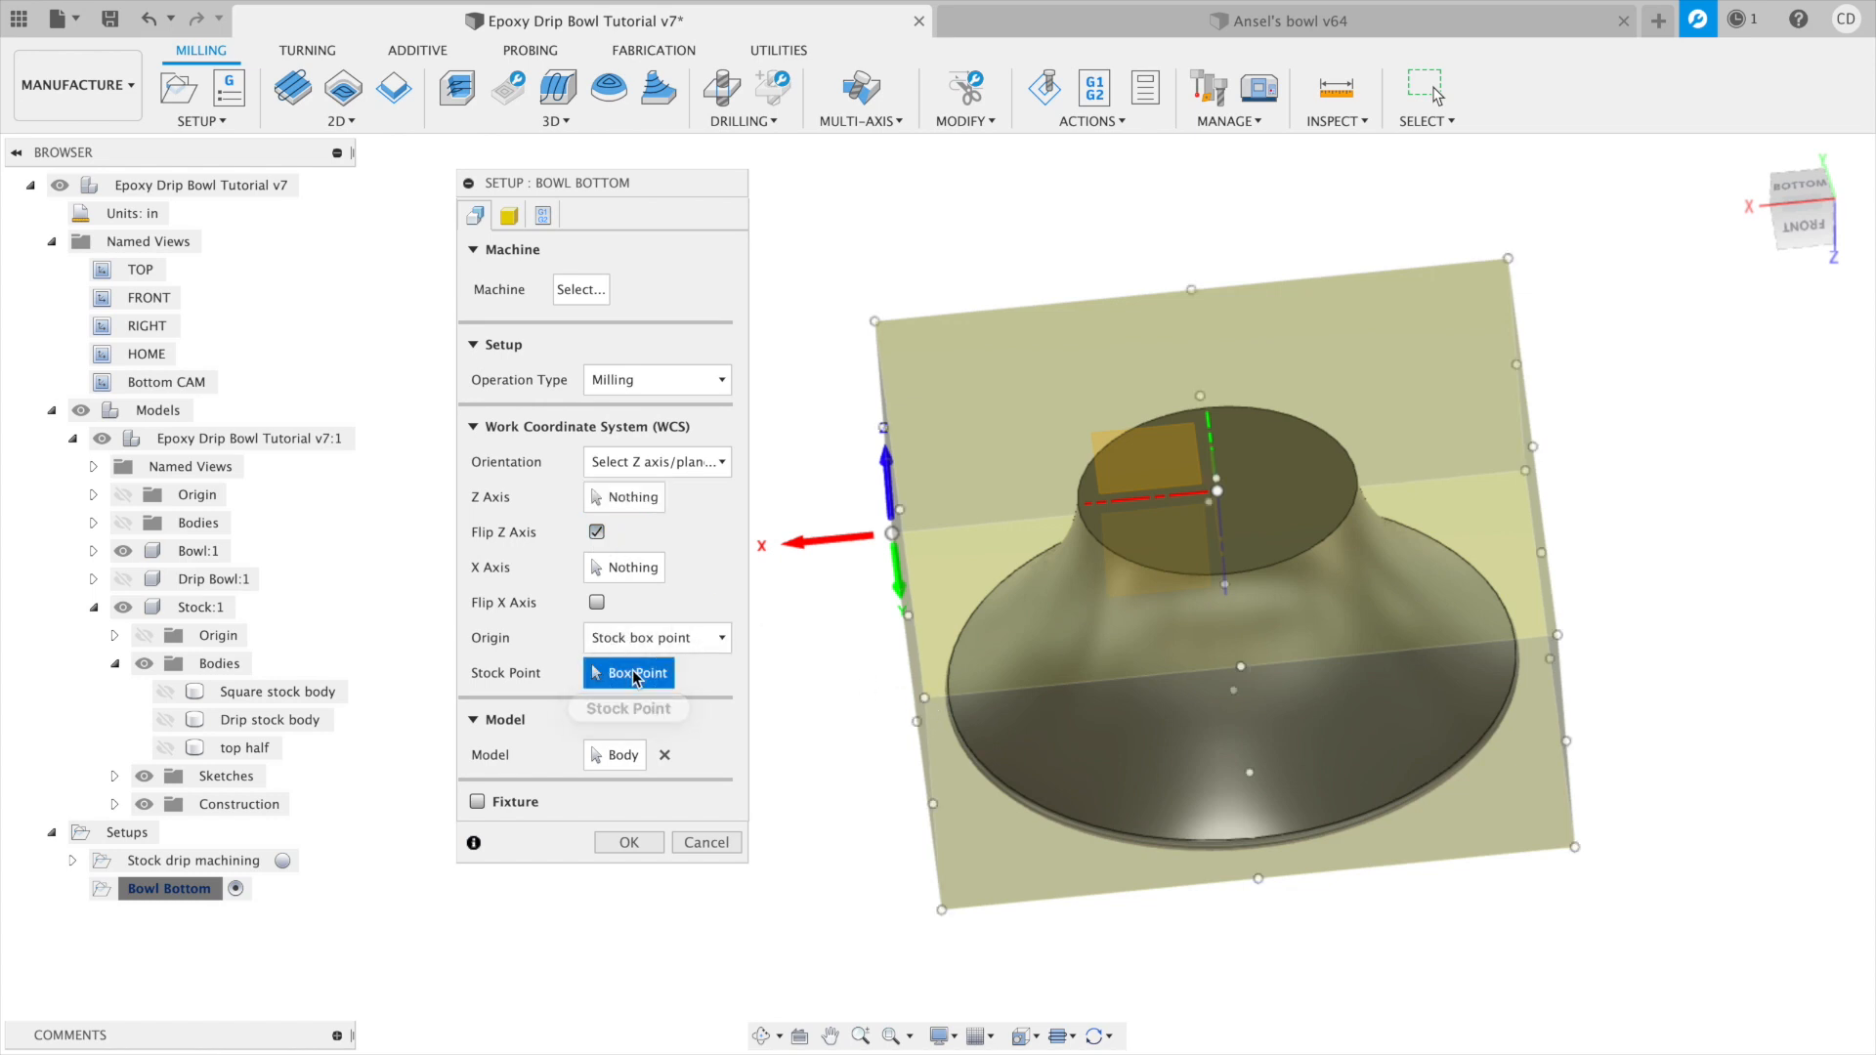
pyautogui.click(925, 699)
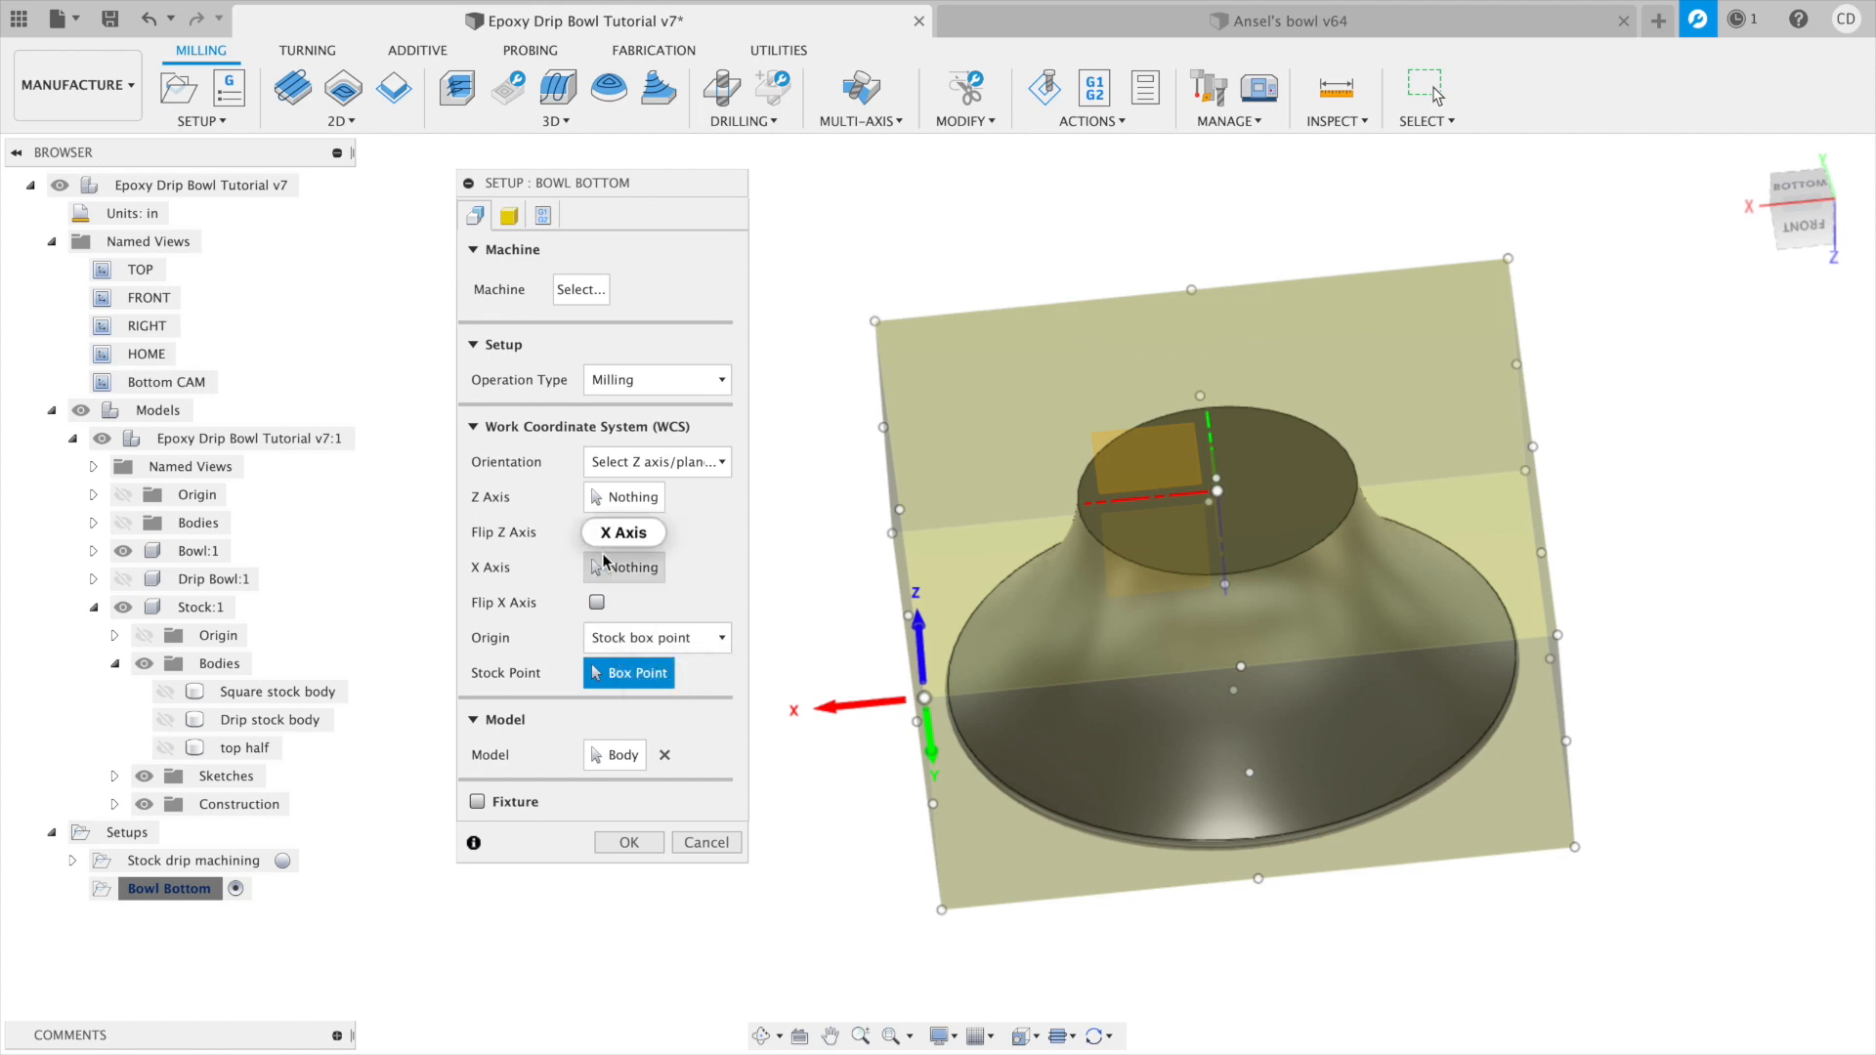
pyautogui.click(611, 577)
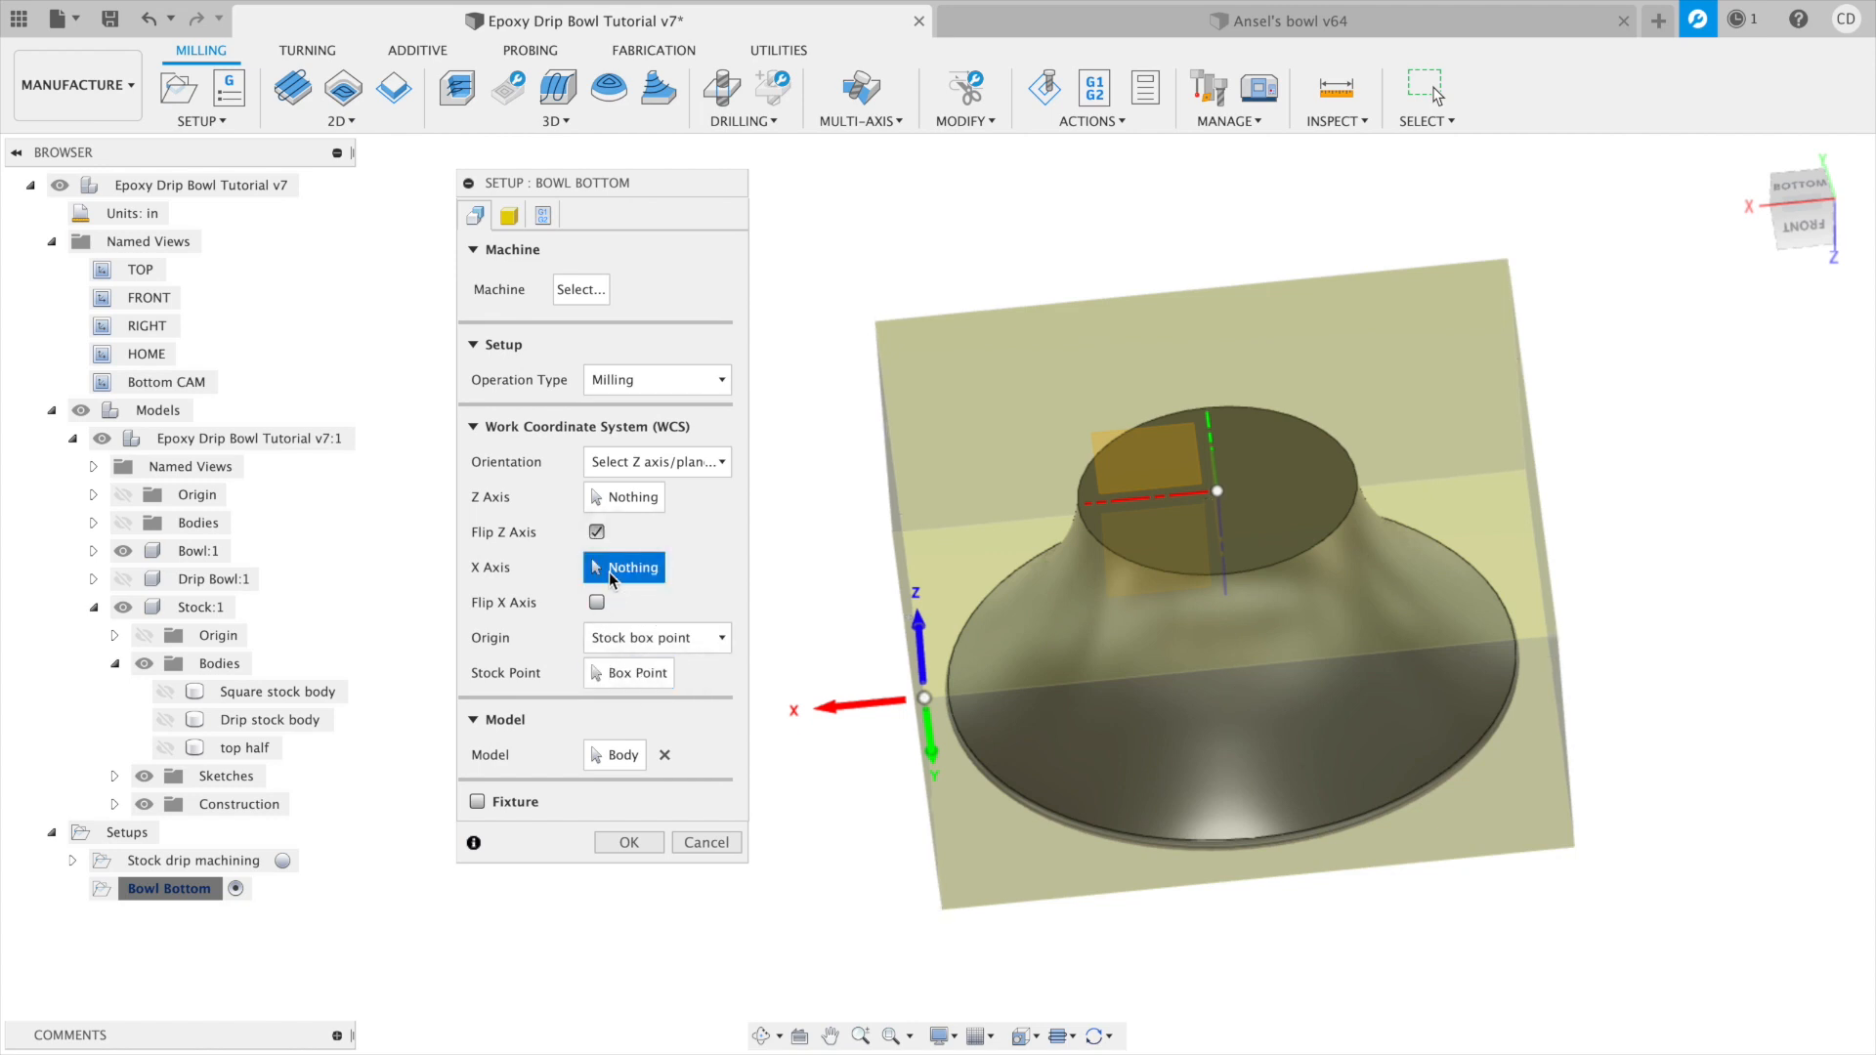
pyautogui.click(597, 602)
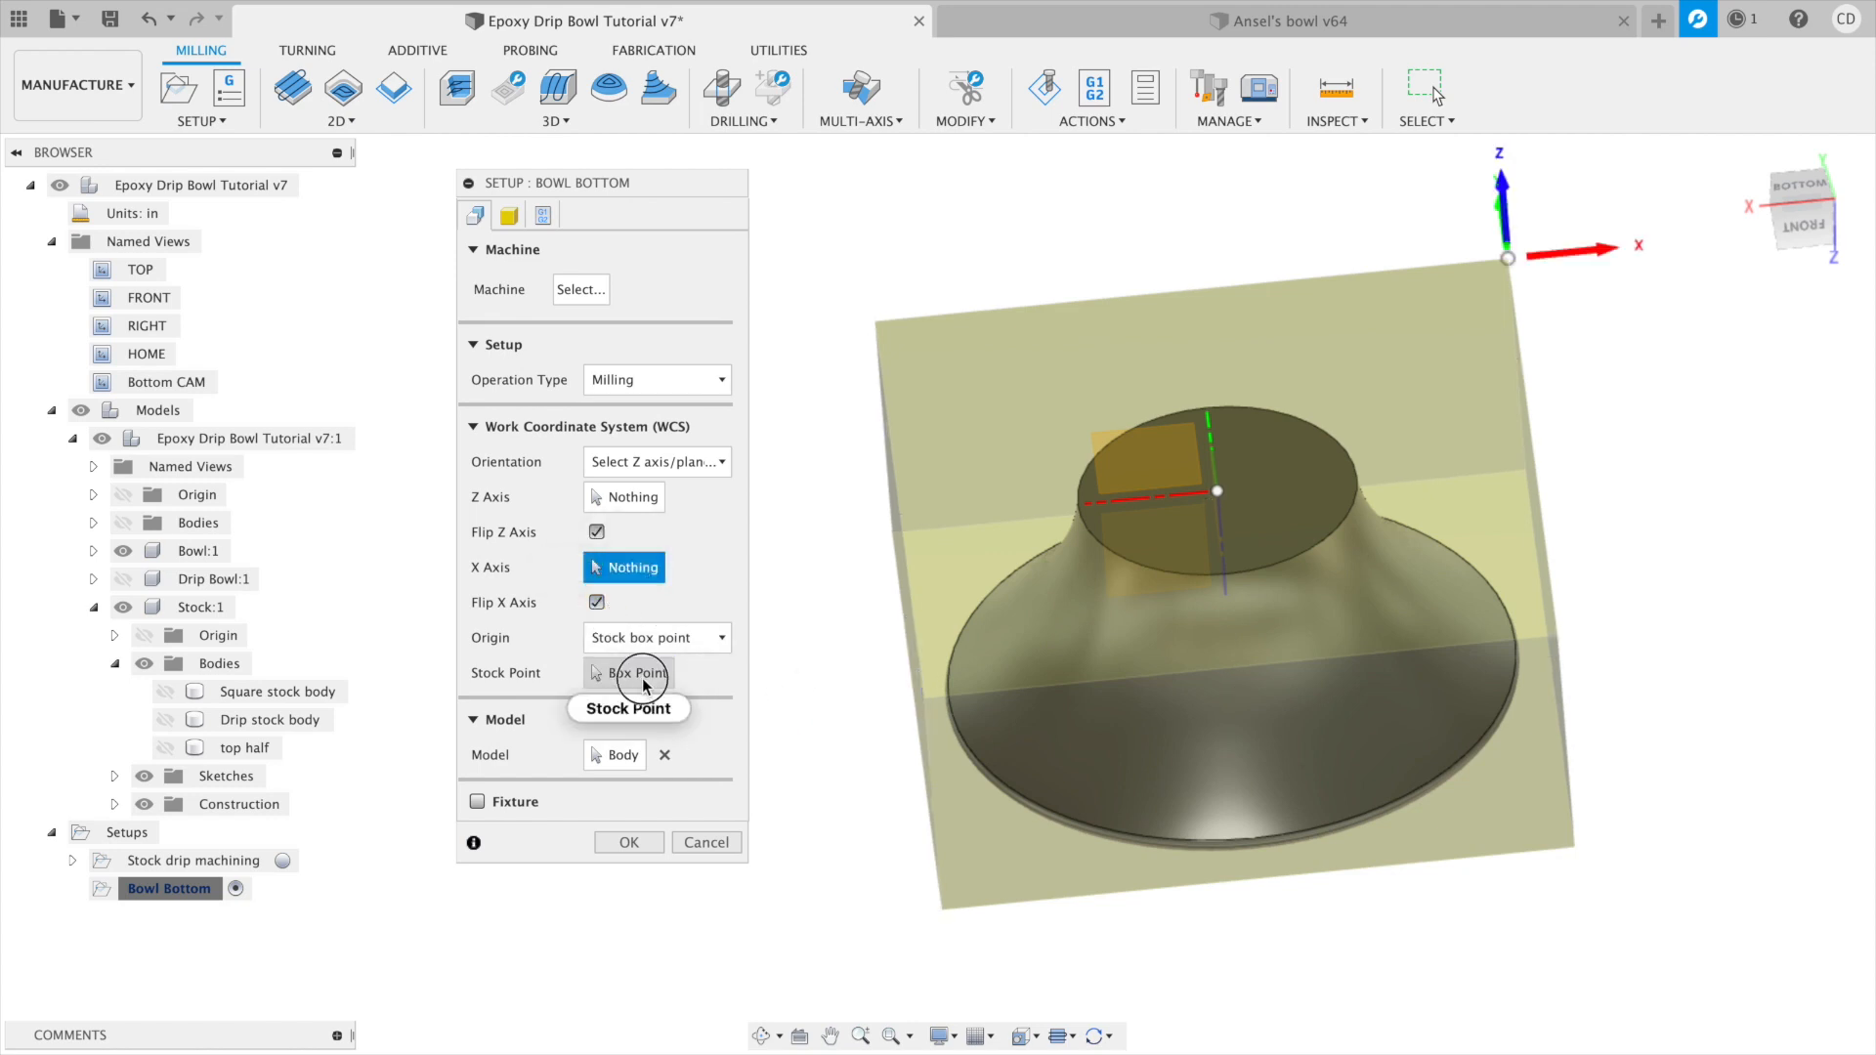
pyautogui.click(630, 673)
pyautogui.click(924, 698)
pyautogui.keyDown('shift'); pyautogui.moveTo(957, 799); pyautogui.dragTo(963, 728, button='middle'); pyautogui.keyUp('shift')
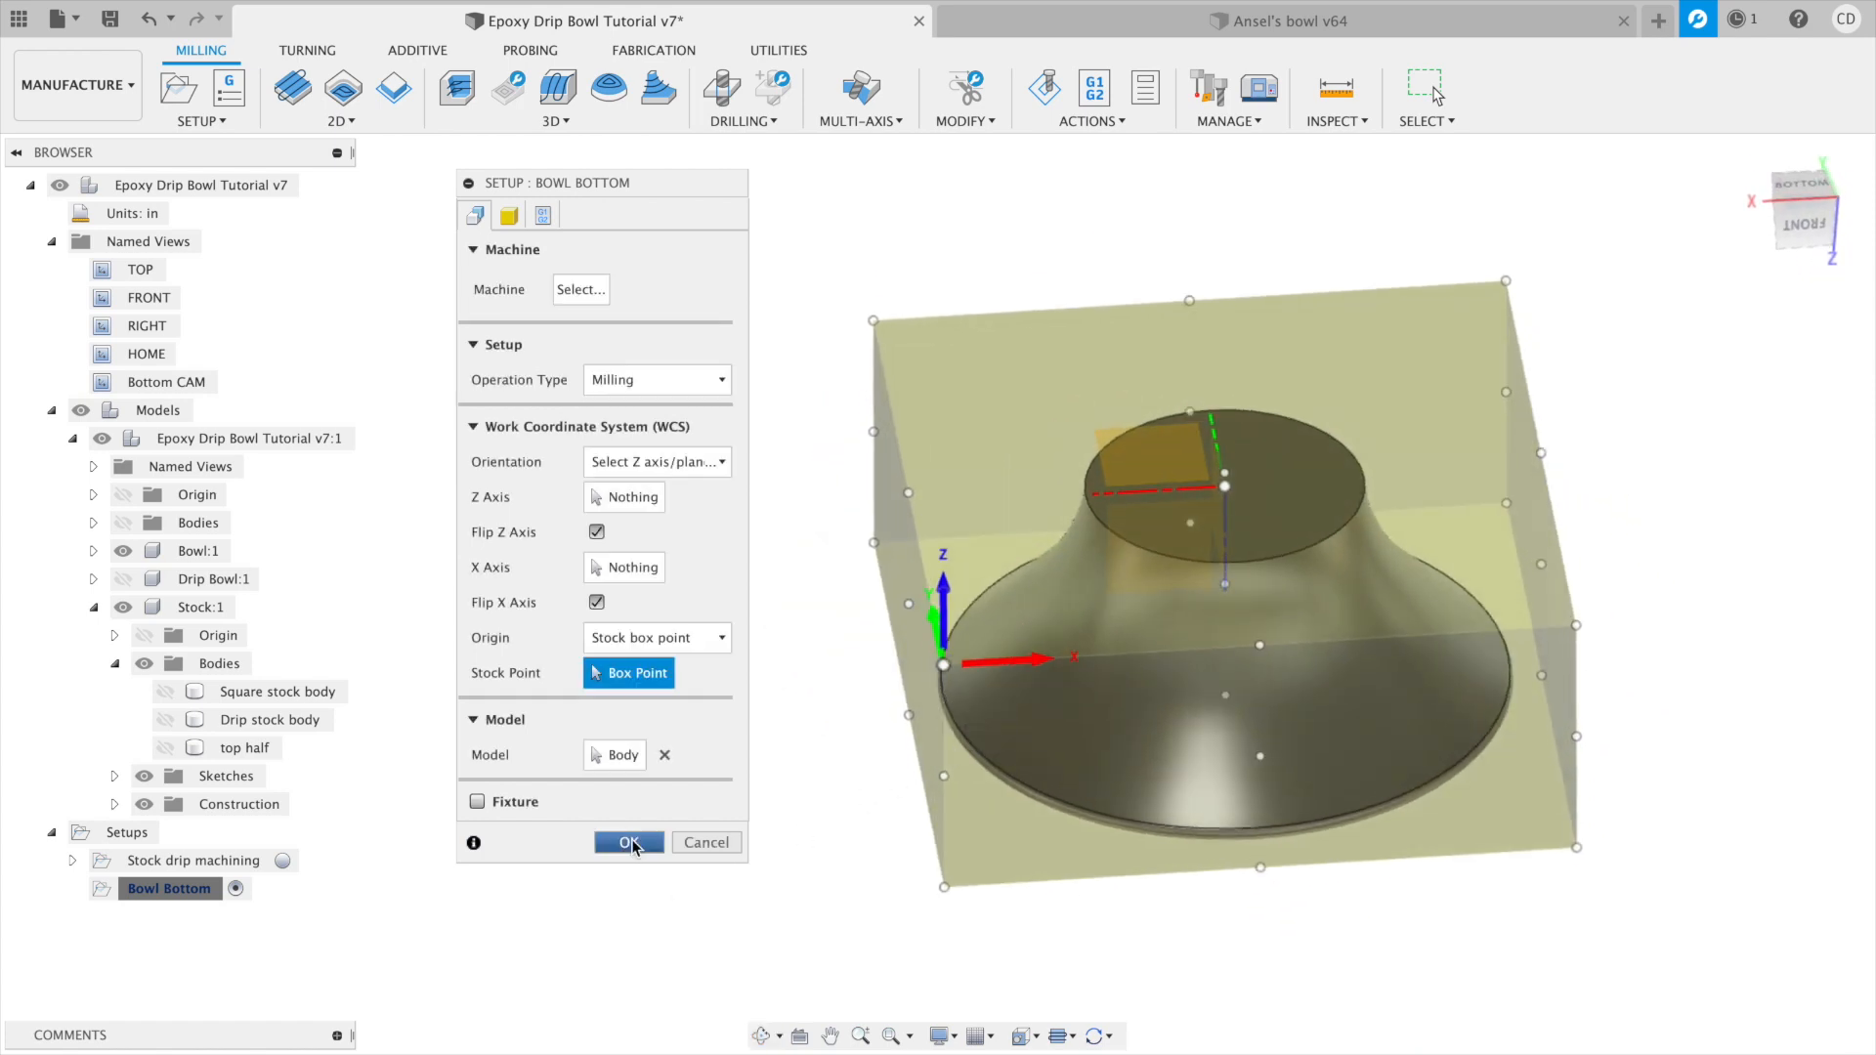
pyautogui.click(628, 842)
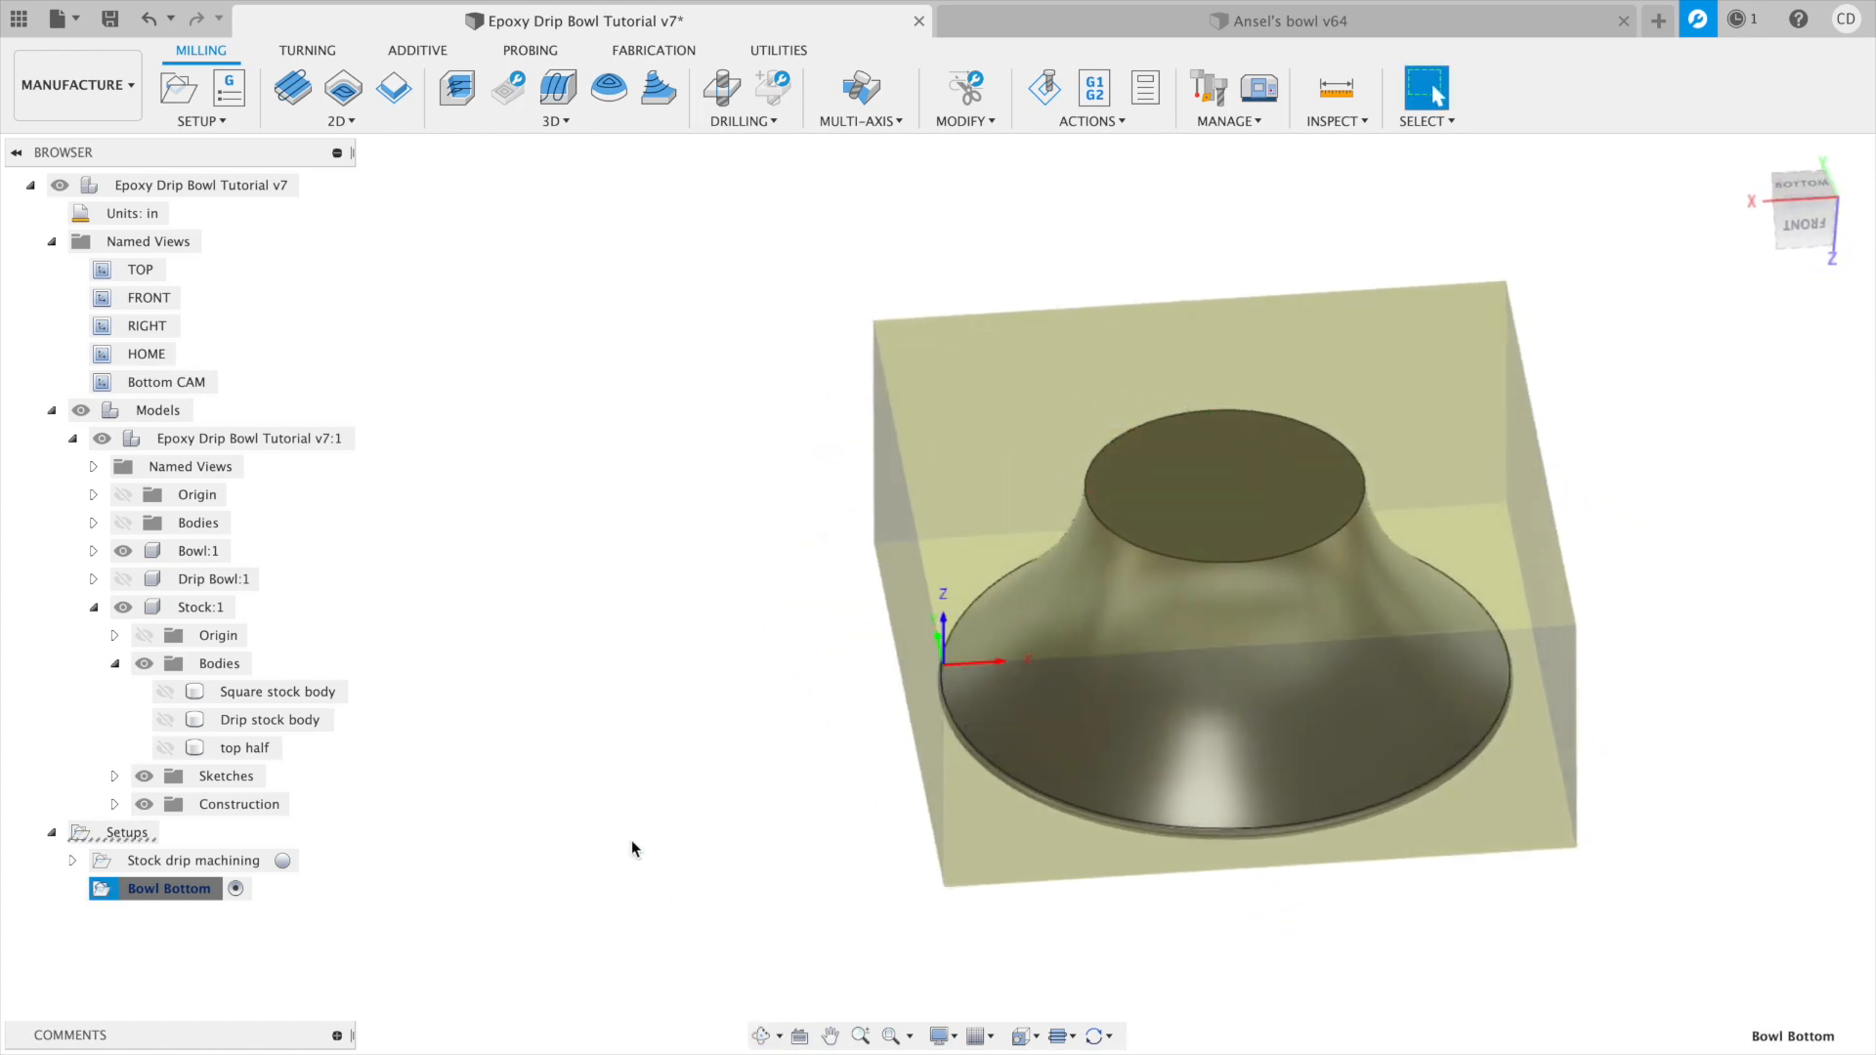
# Collapse the Models folder and create a Face operation in the Bowl Bottom setup with the #14 Ø3/8" flat tool, expanding its details.
pyautogui.click(52, 412)
pyautogui.click(761, 510)
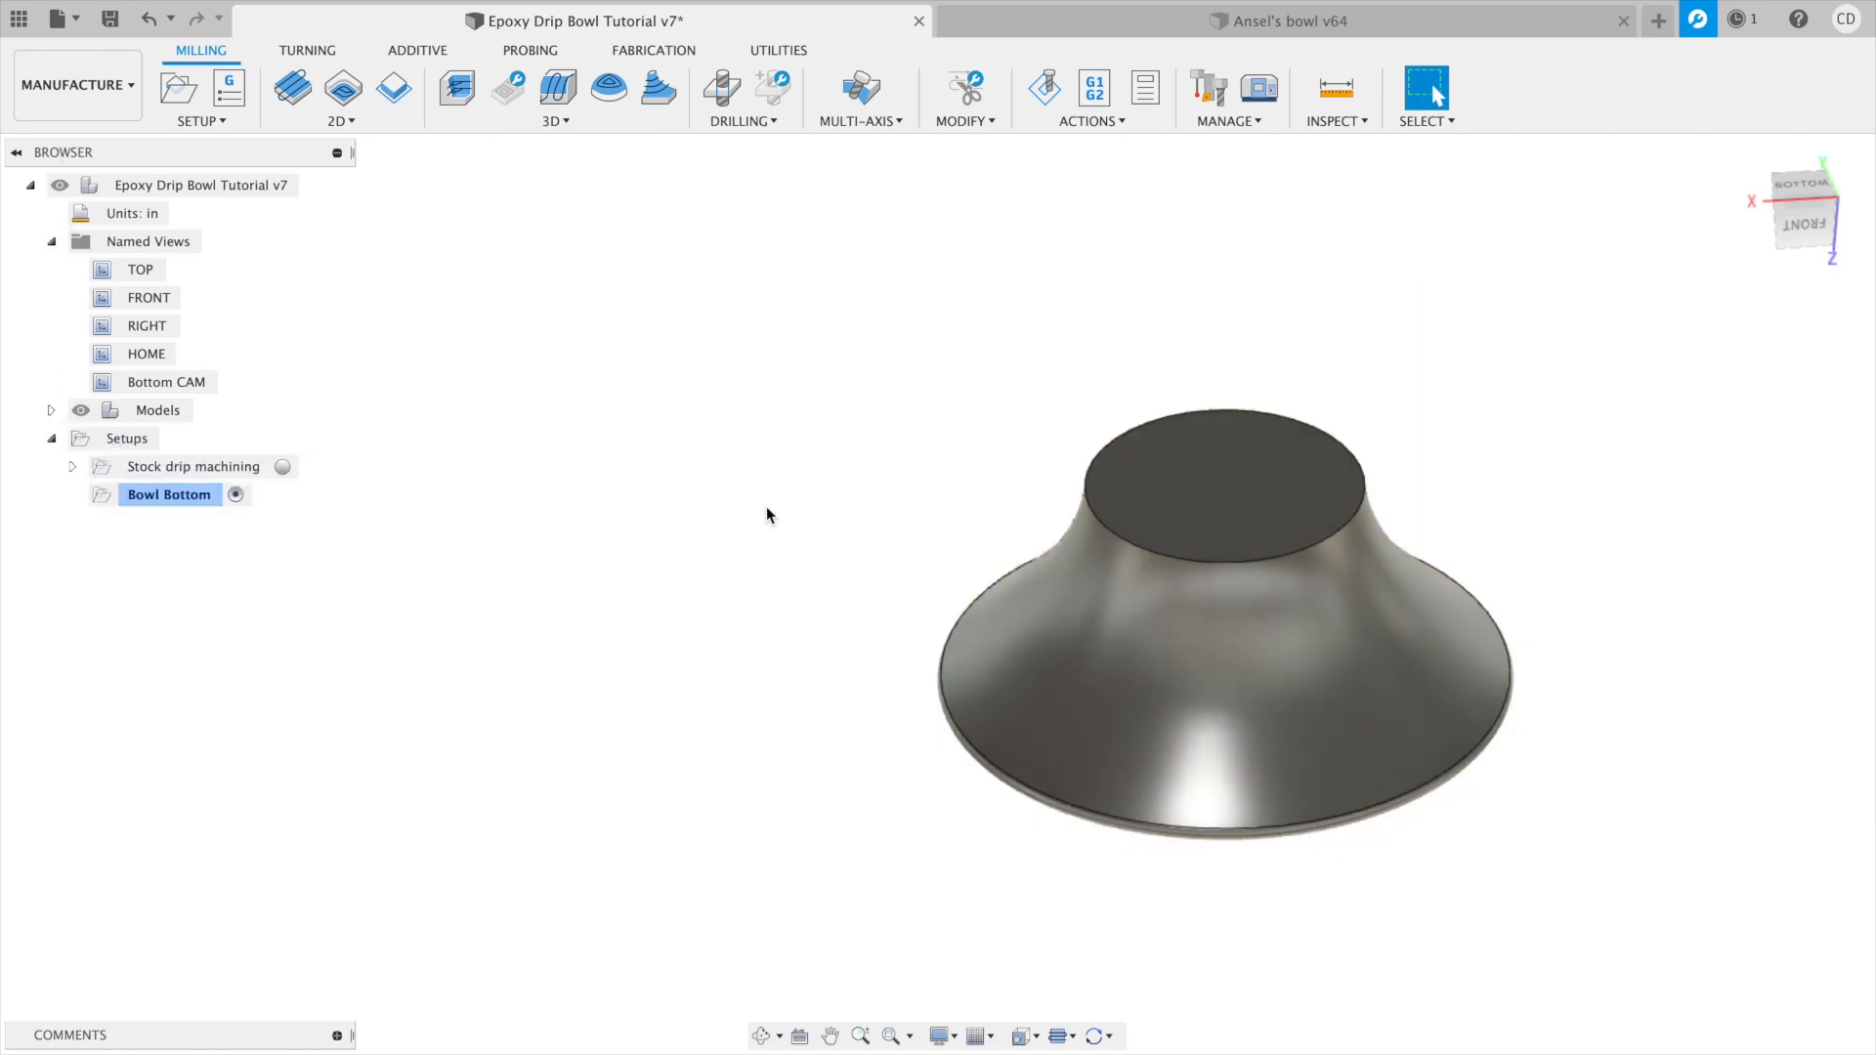
pyautogui.keyDown('shift'); pyautogui.moveTo(835, 561); pyautogui.dragTo(636, 537, button='middle'); pyautogui.keyUp('shift')
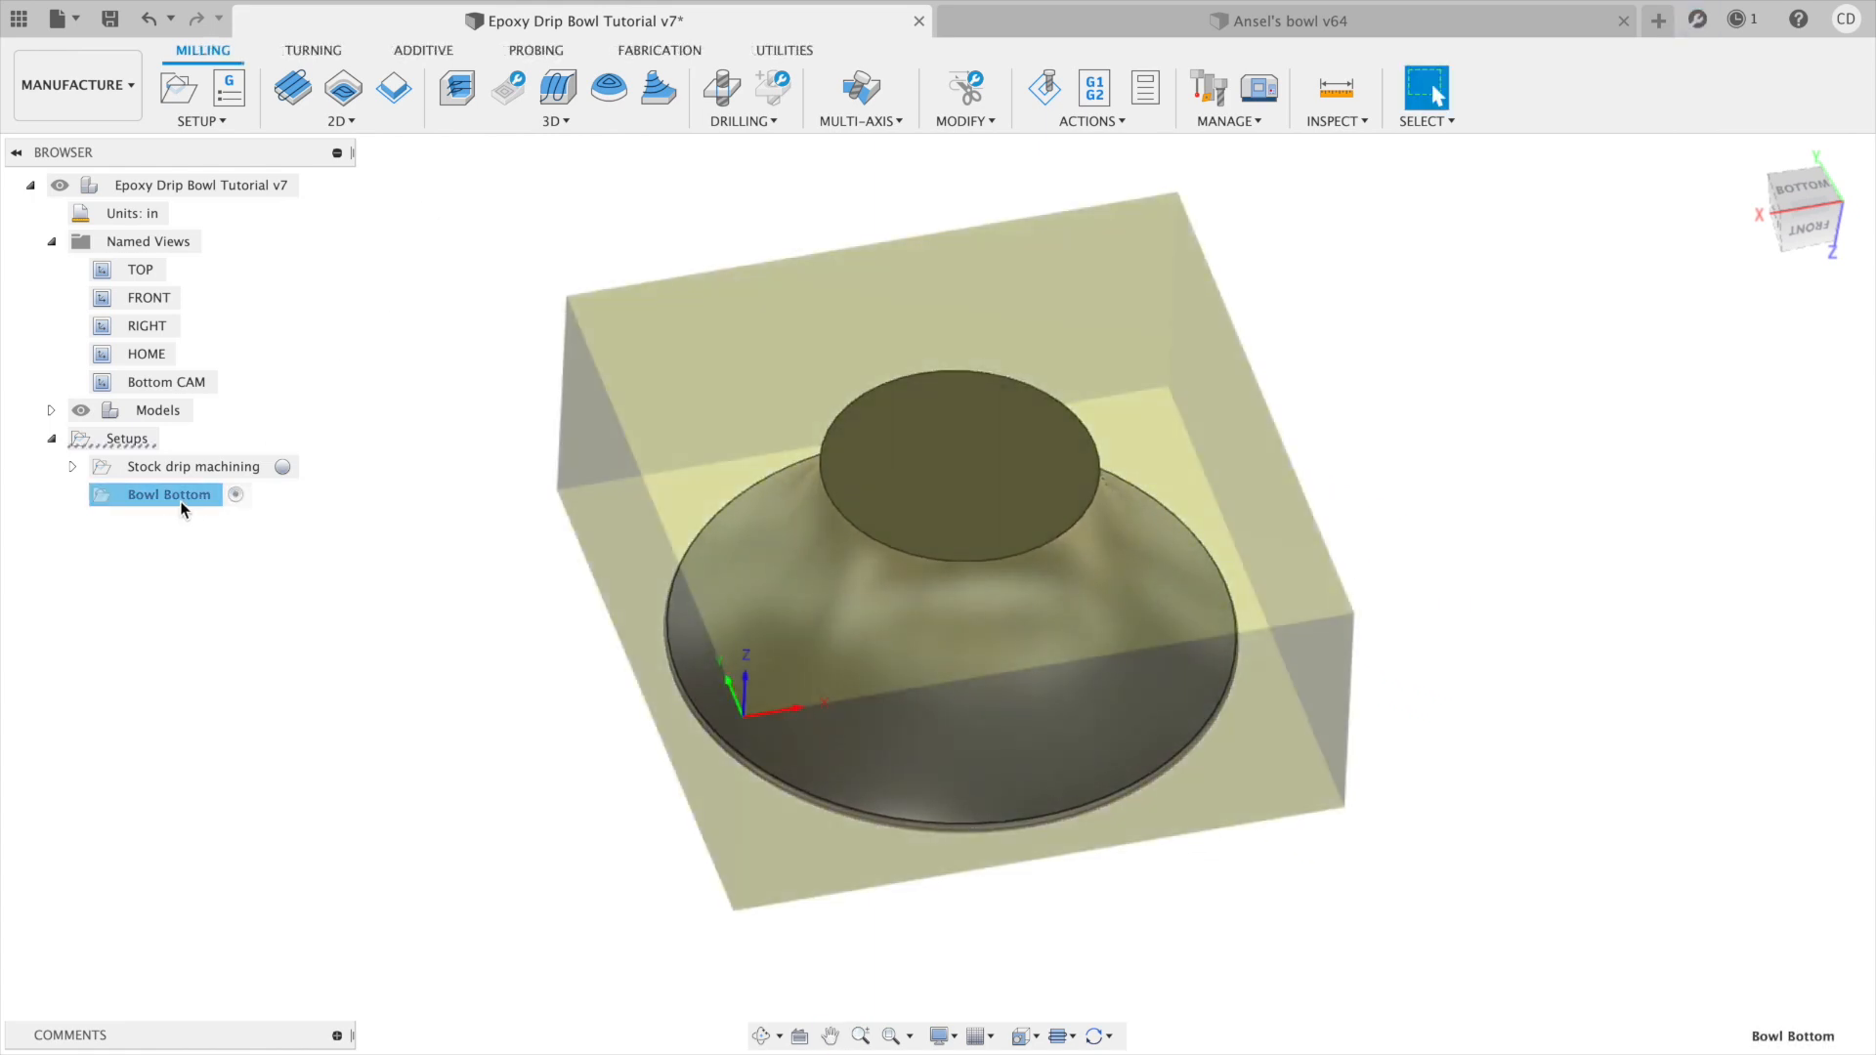
pyautogui.click(180, 502)
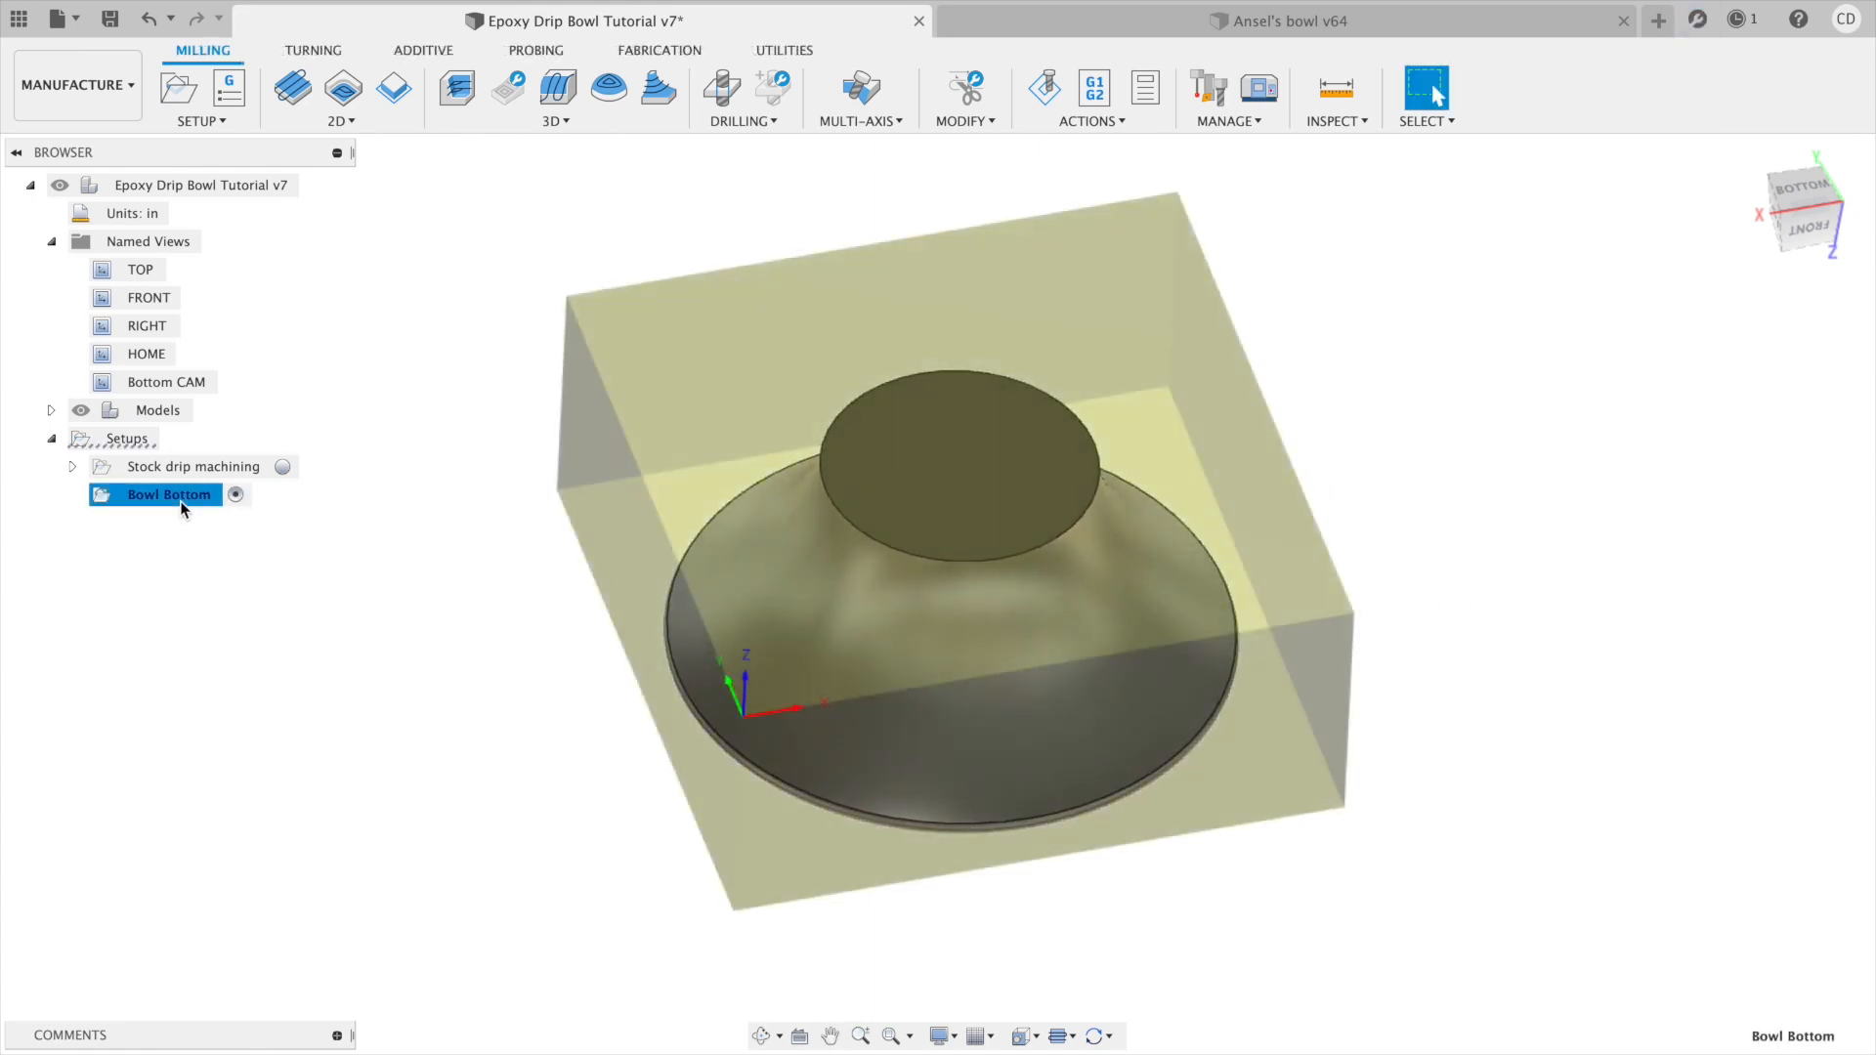
pyautogui.click(342, 121)
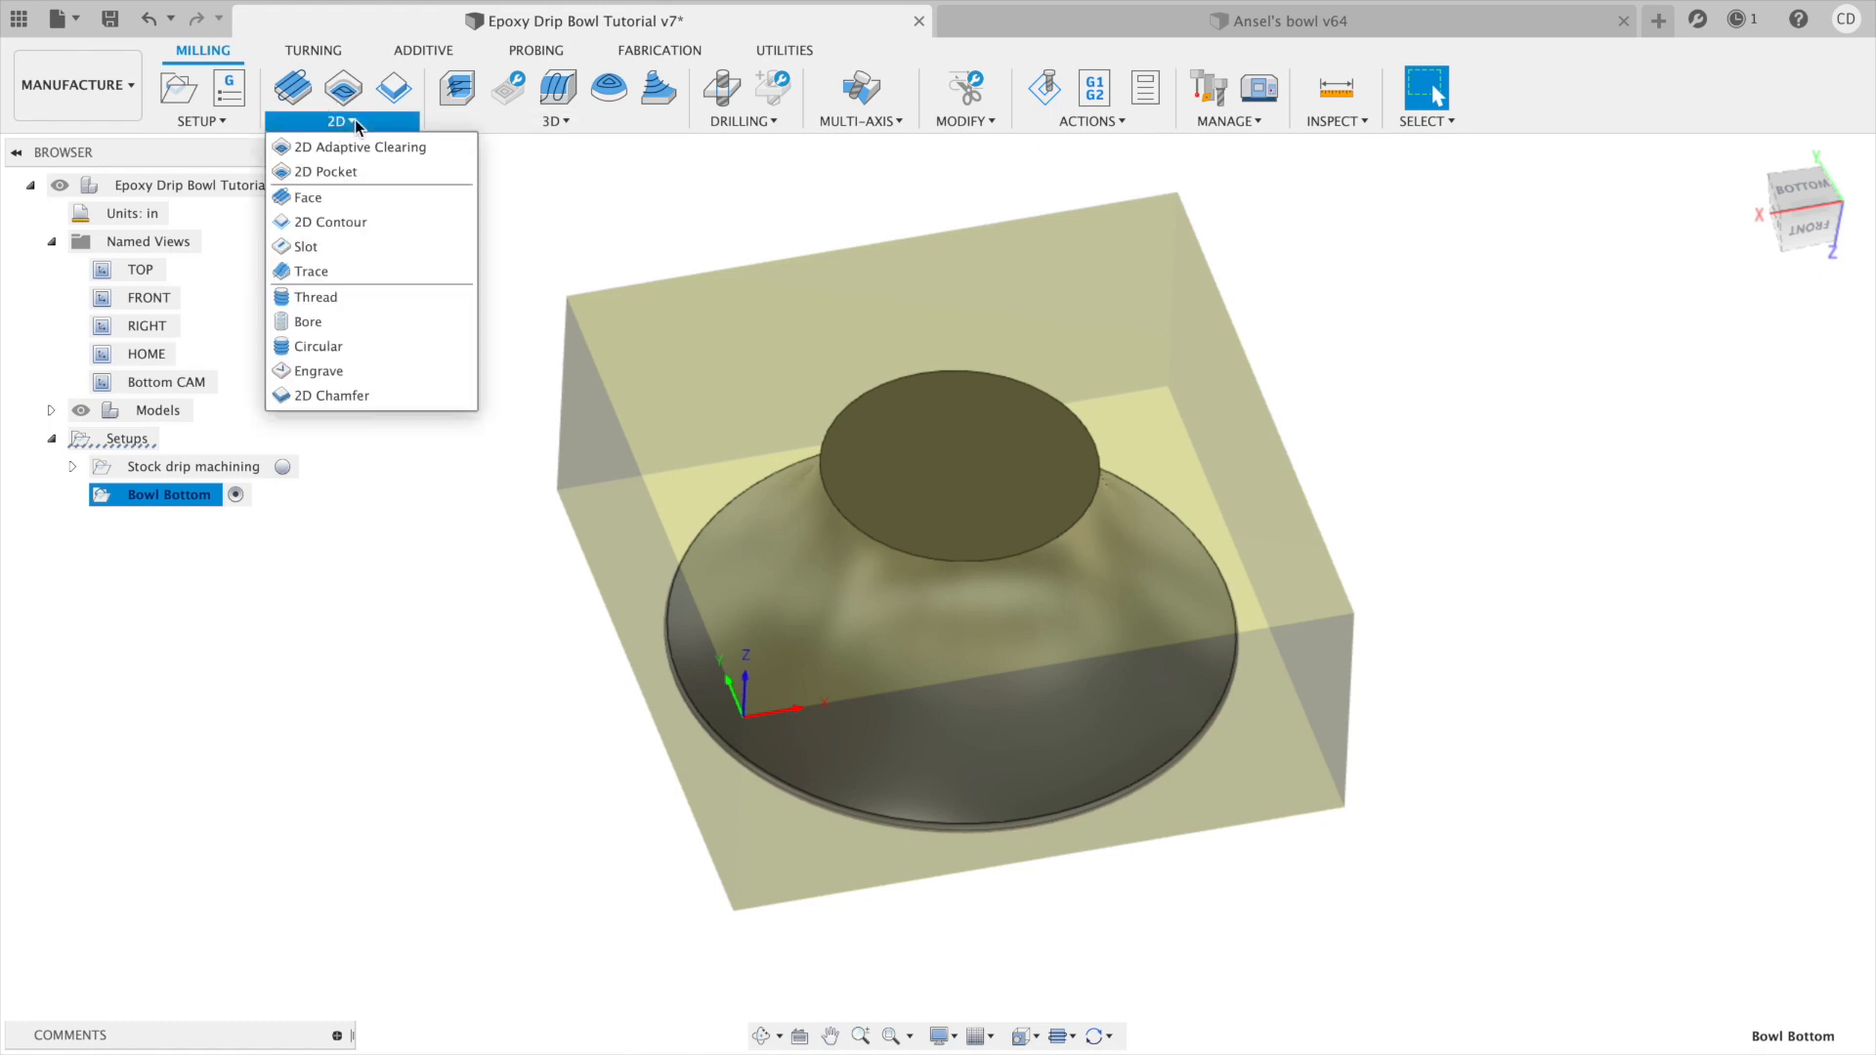
pyautogui.click(390, 199)
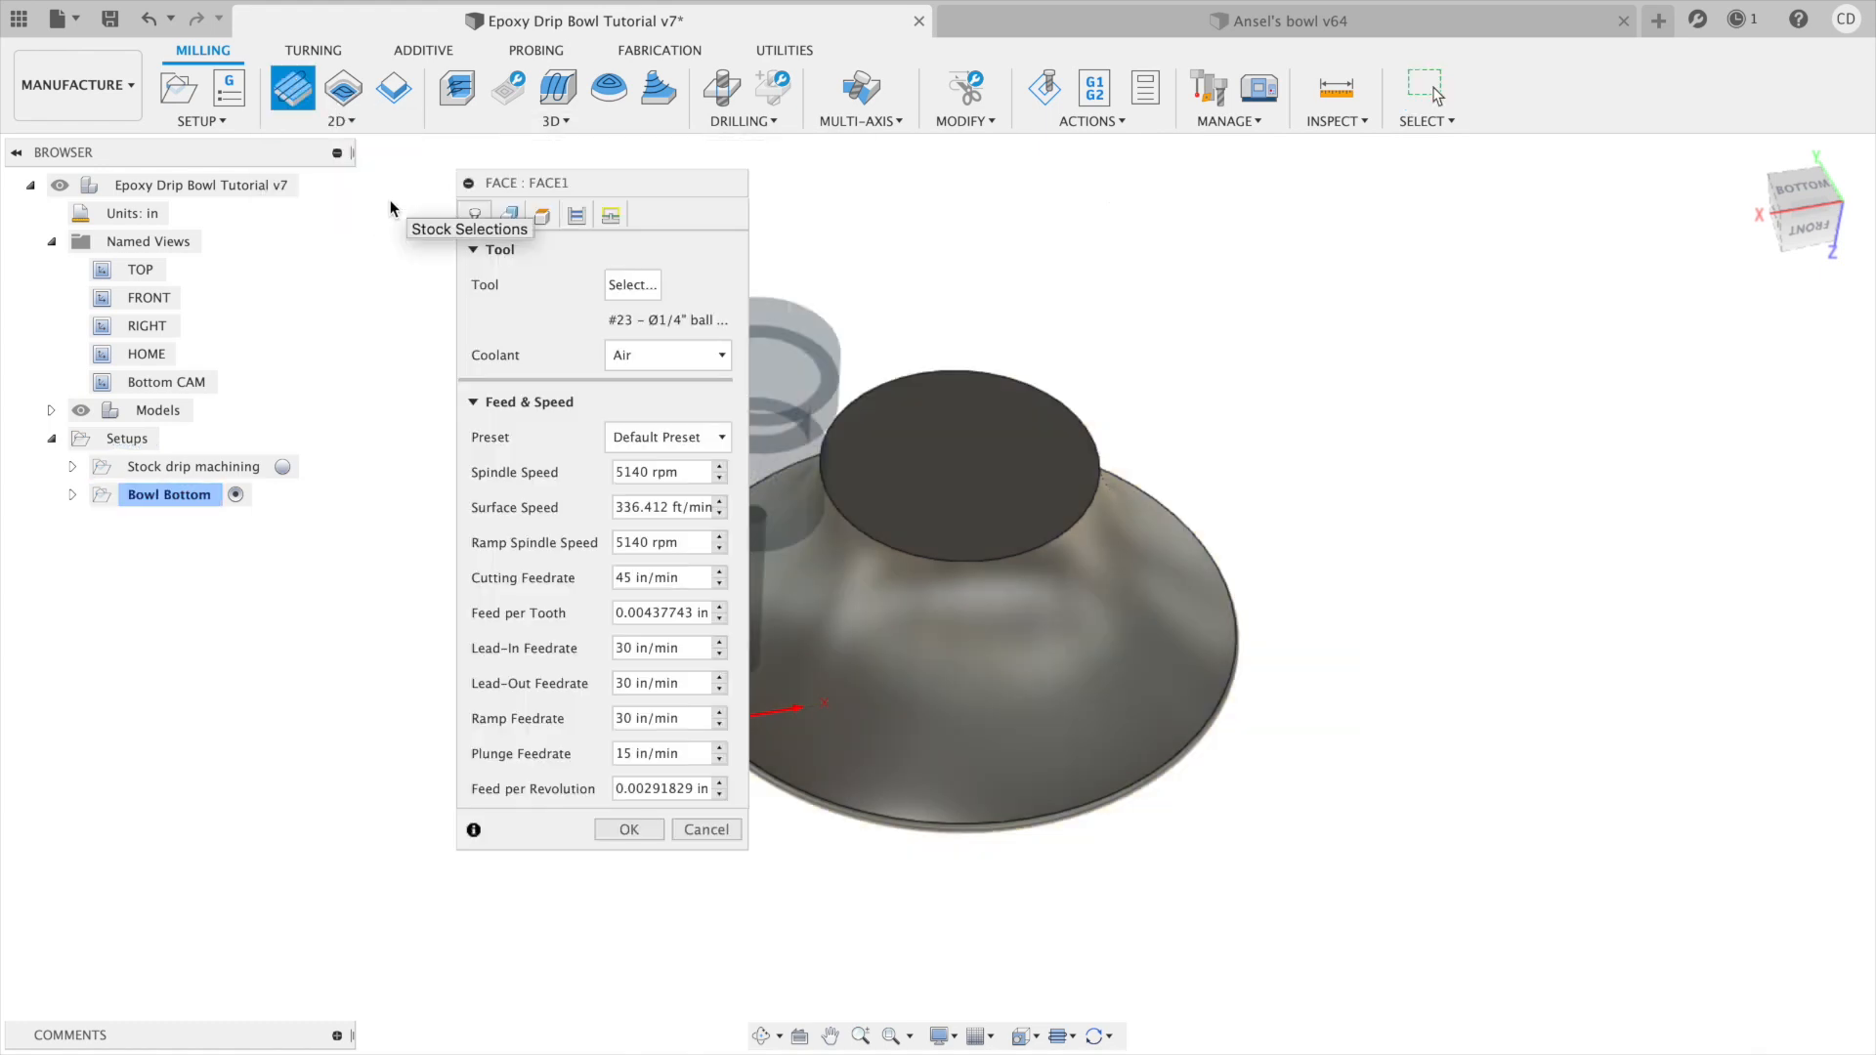
pyautogui.click(618, 291)
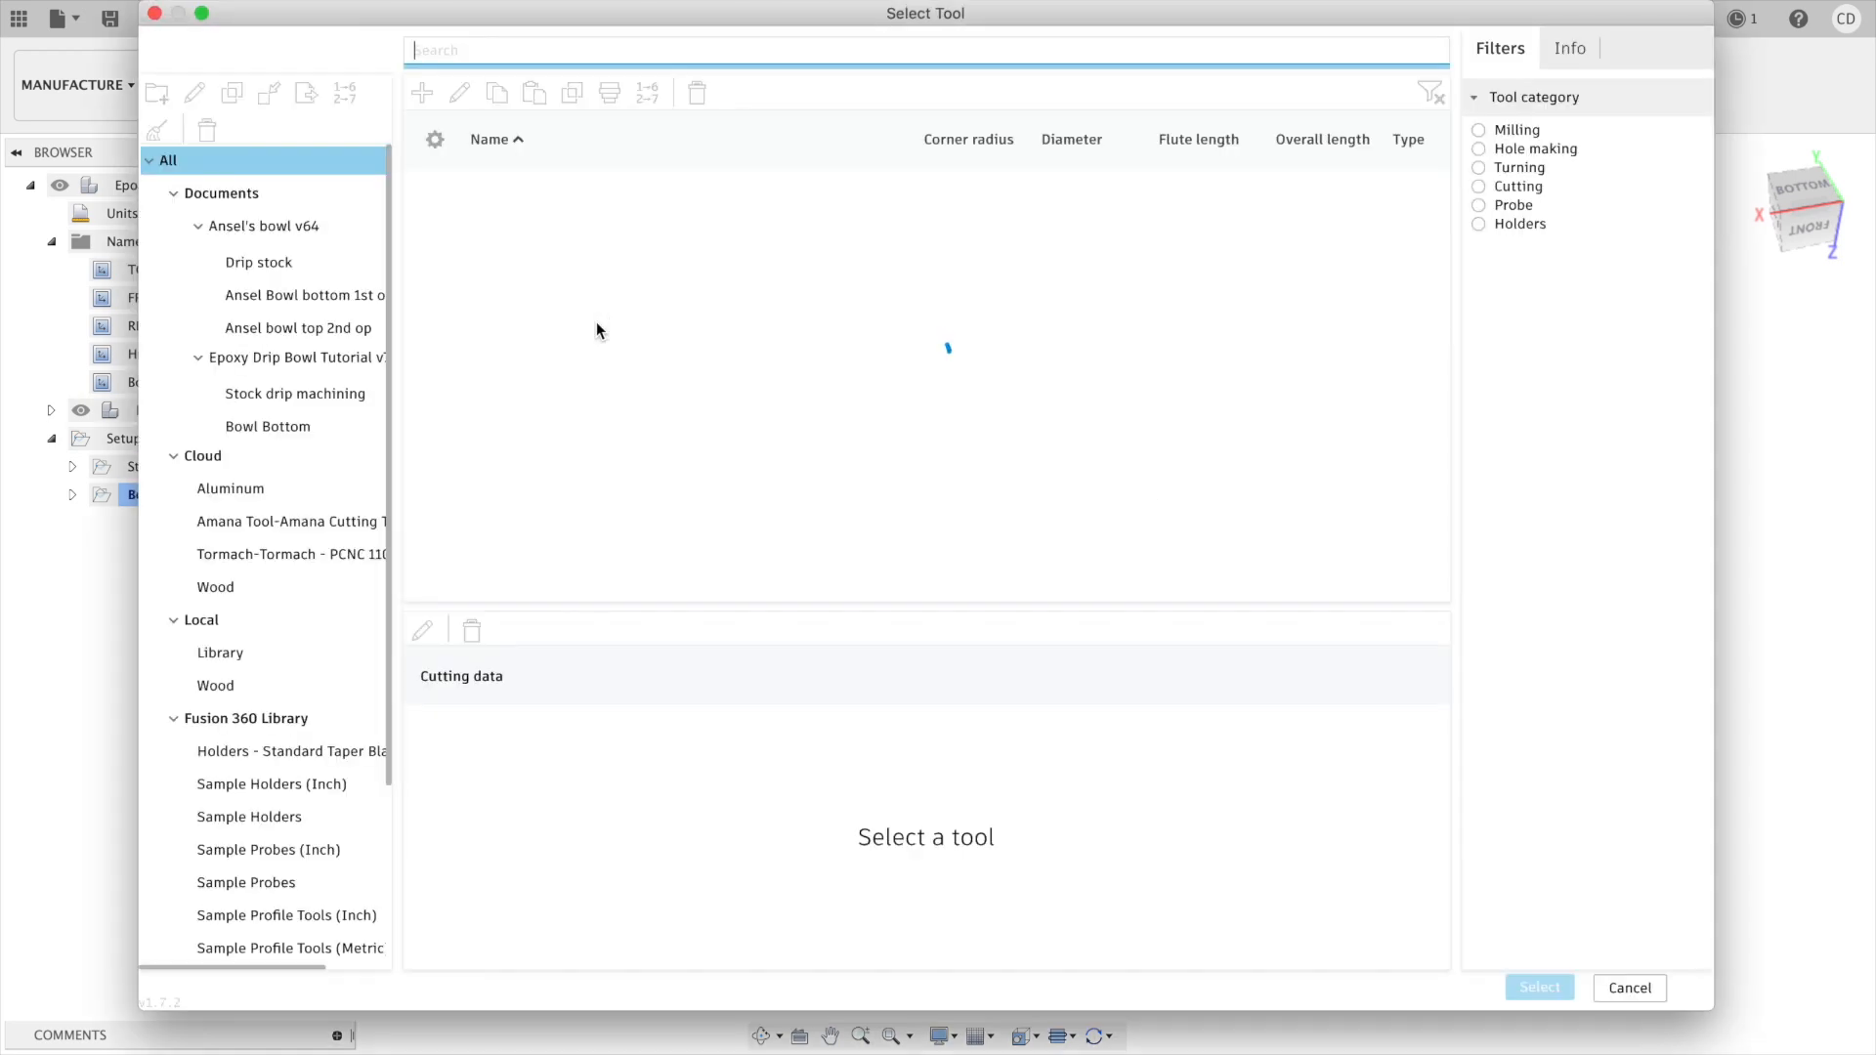
pyautogui.click(577, 525)
pyautogui.doubleClick(577, 525)
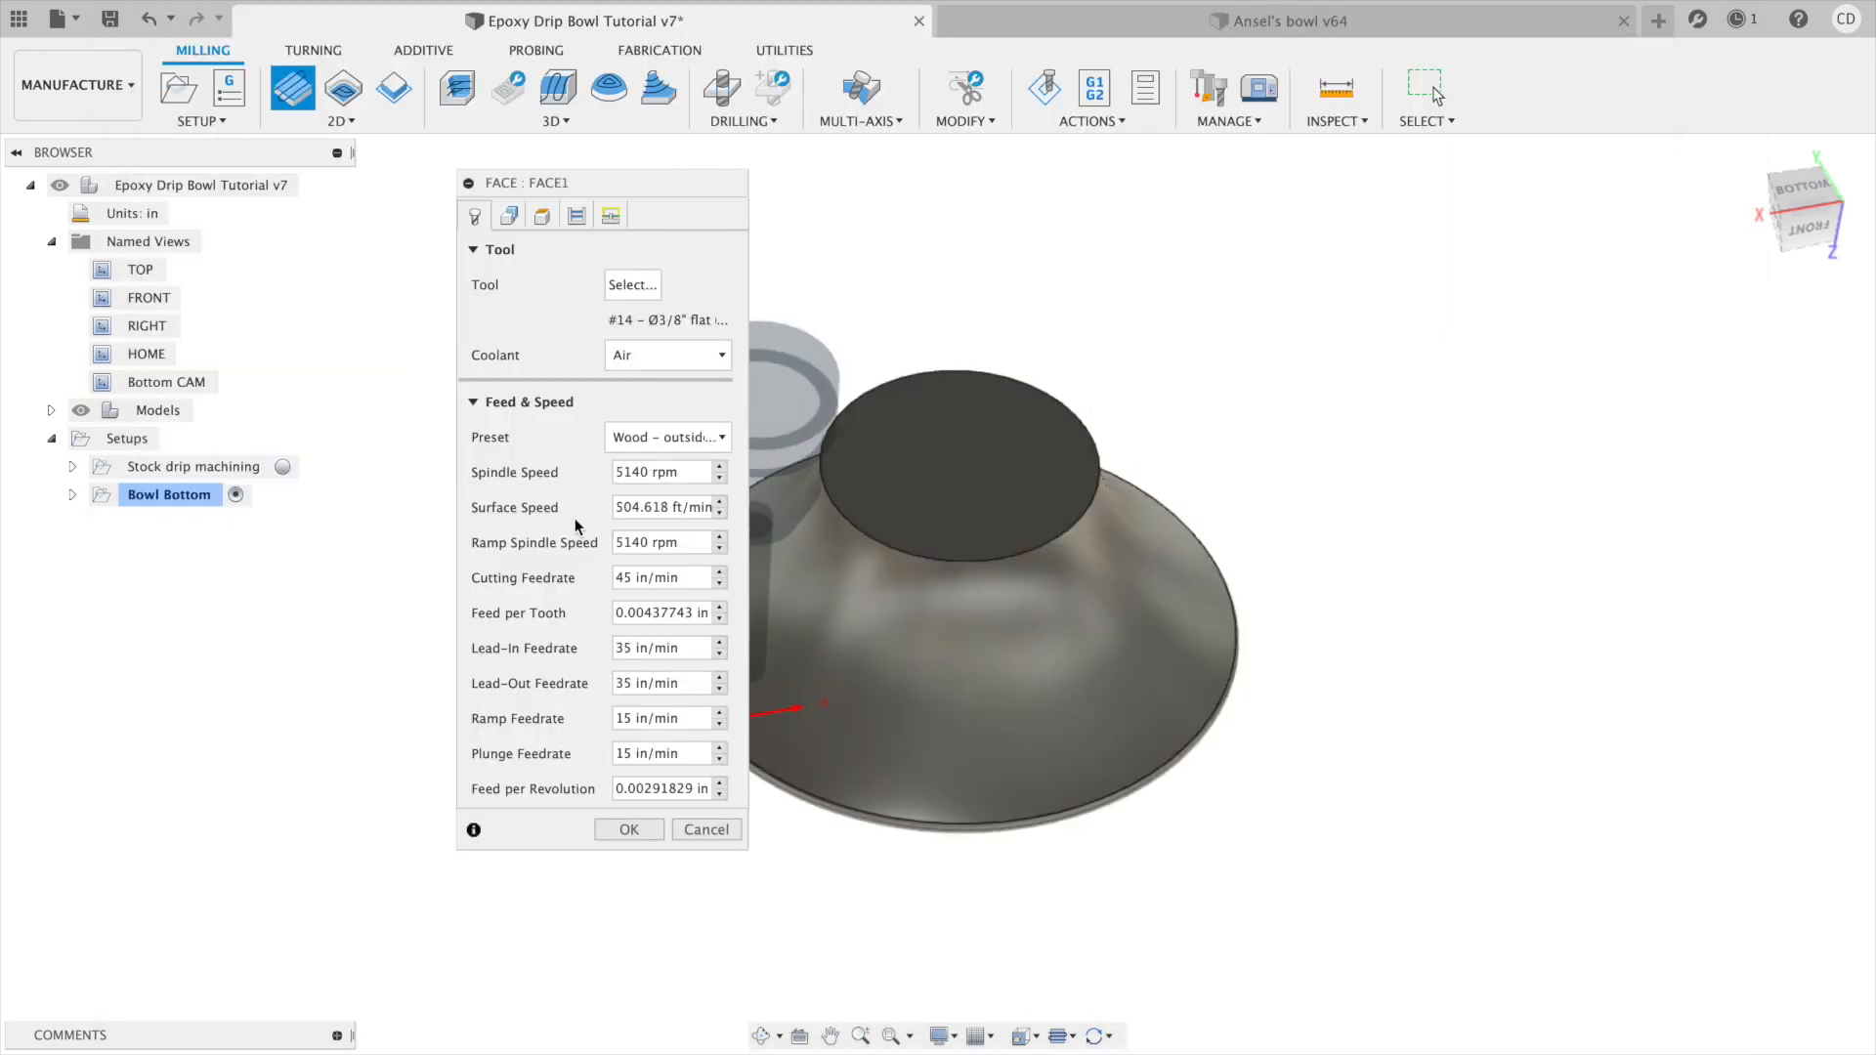
pyautogui.click(630, 830)
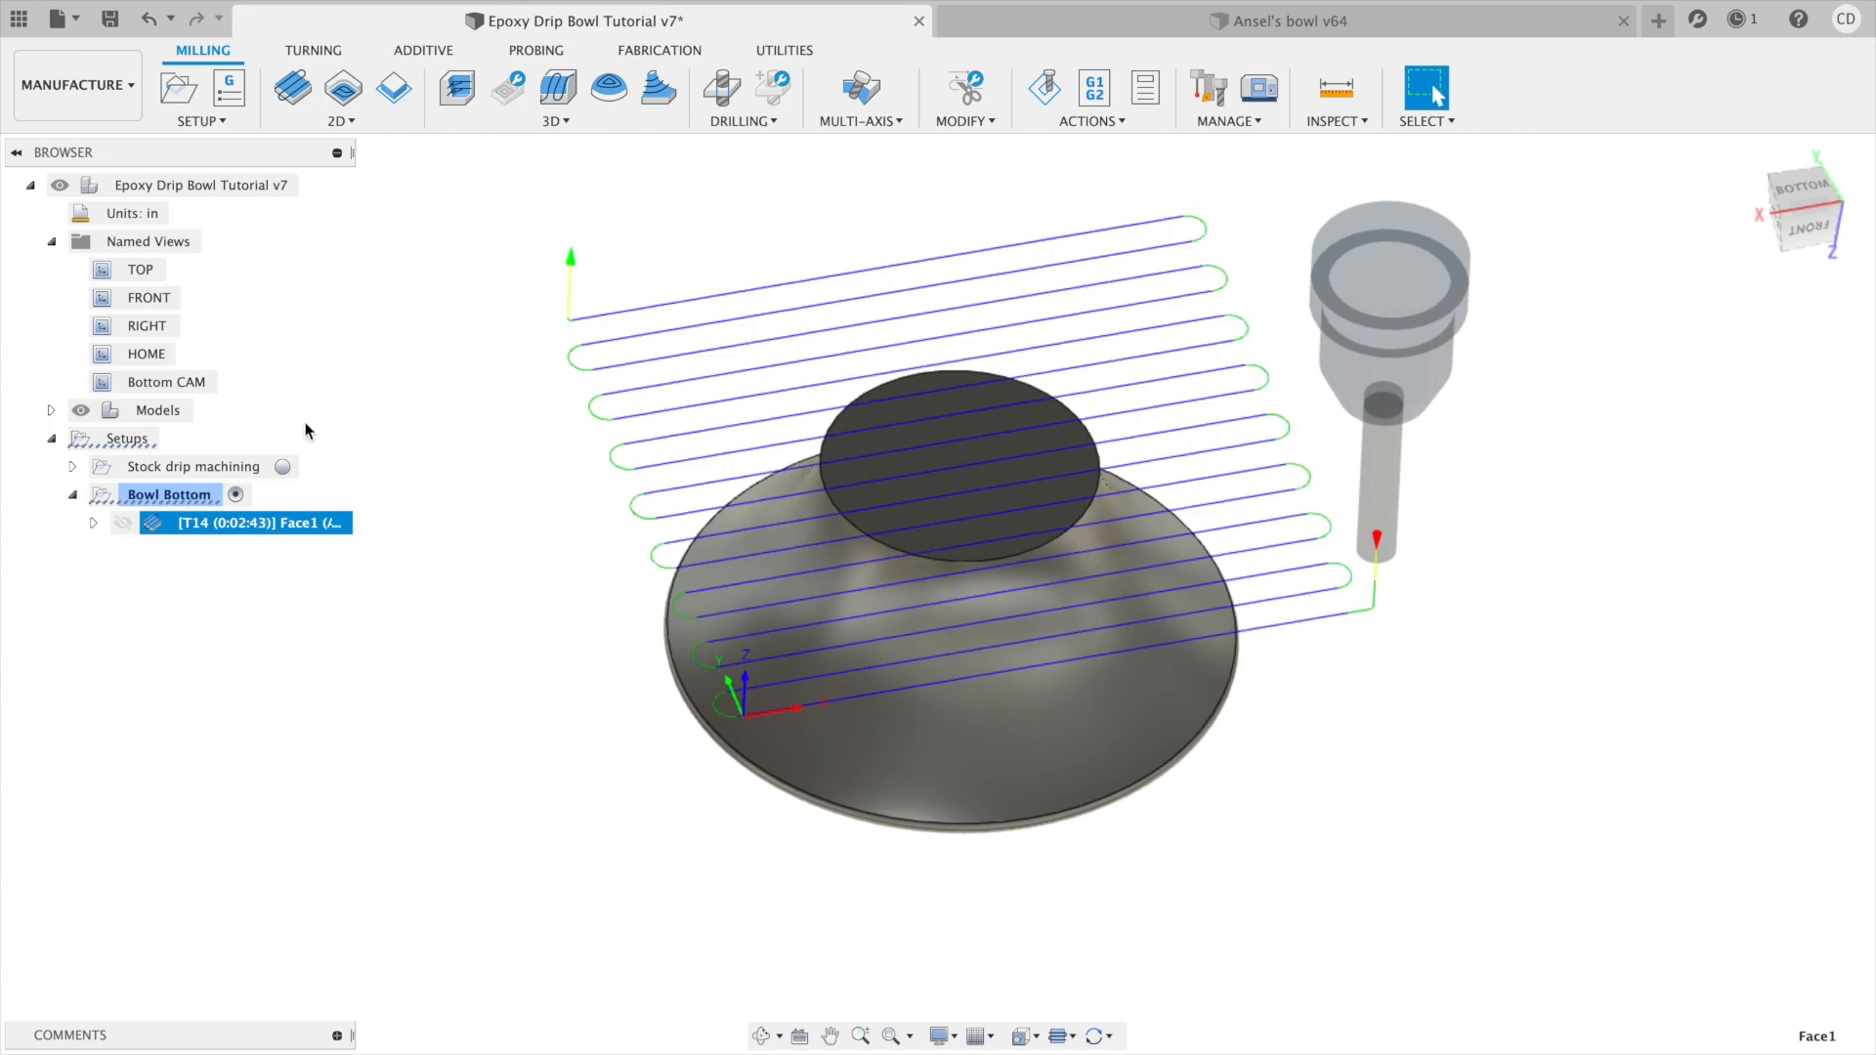
pyautogui.click(94, 524)
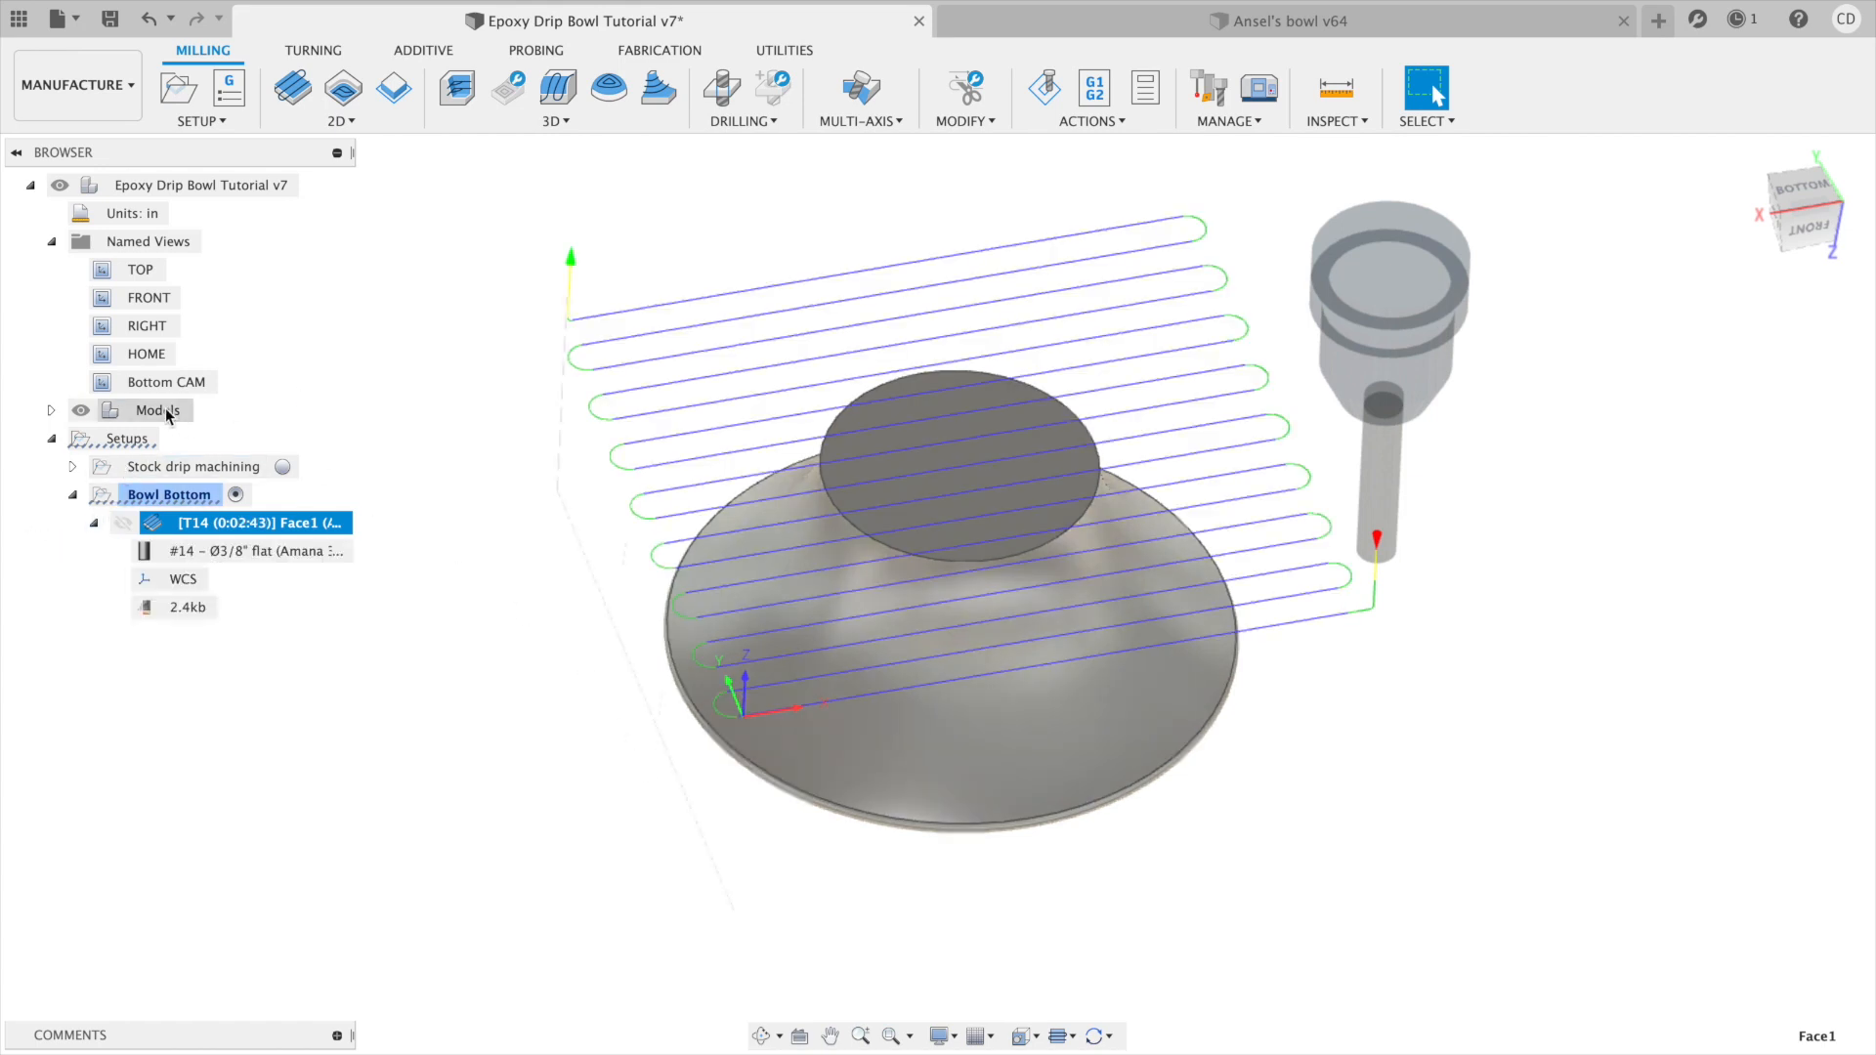
# Expand the Models folder and create an Adaptive Clearing operation in the Bowl Bottom setup with the "Wood - outside slow big step" preset.
pyautogui.moveTo(700, 590)
pyautogui.keyDown('shift'); pyautogui.mouseDown(button='middle')
pyautogui.moveTo(683, 544)
pyautogui.moveTo(652, 544)
pyautogui.moveTo(700, 586)
pyautogui.mouseUp(button='middle'); pyautogui.keyUp('shift')
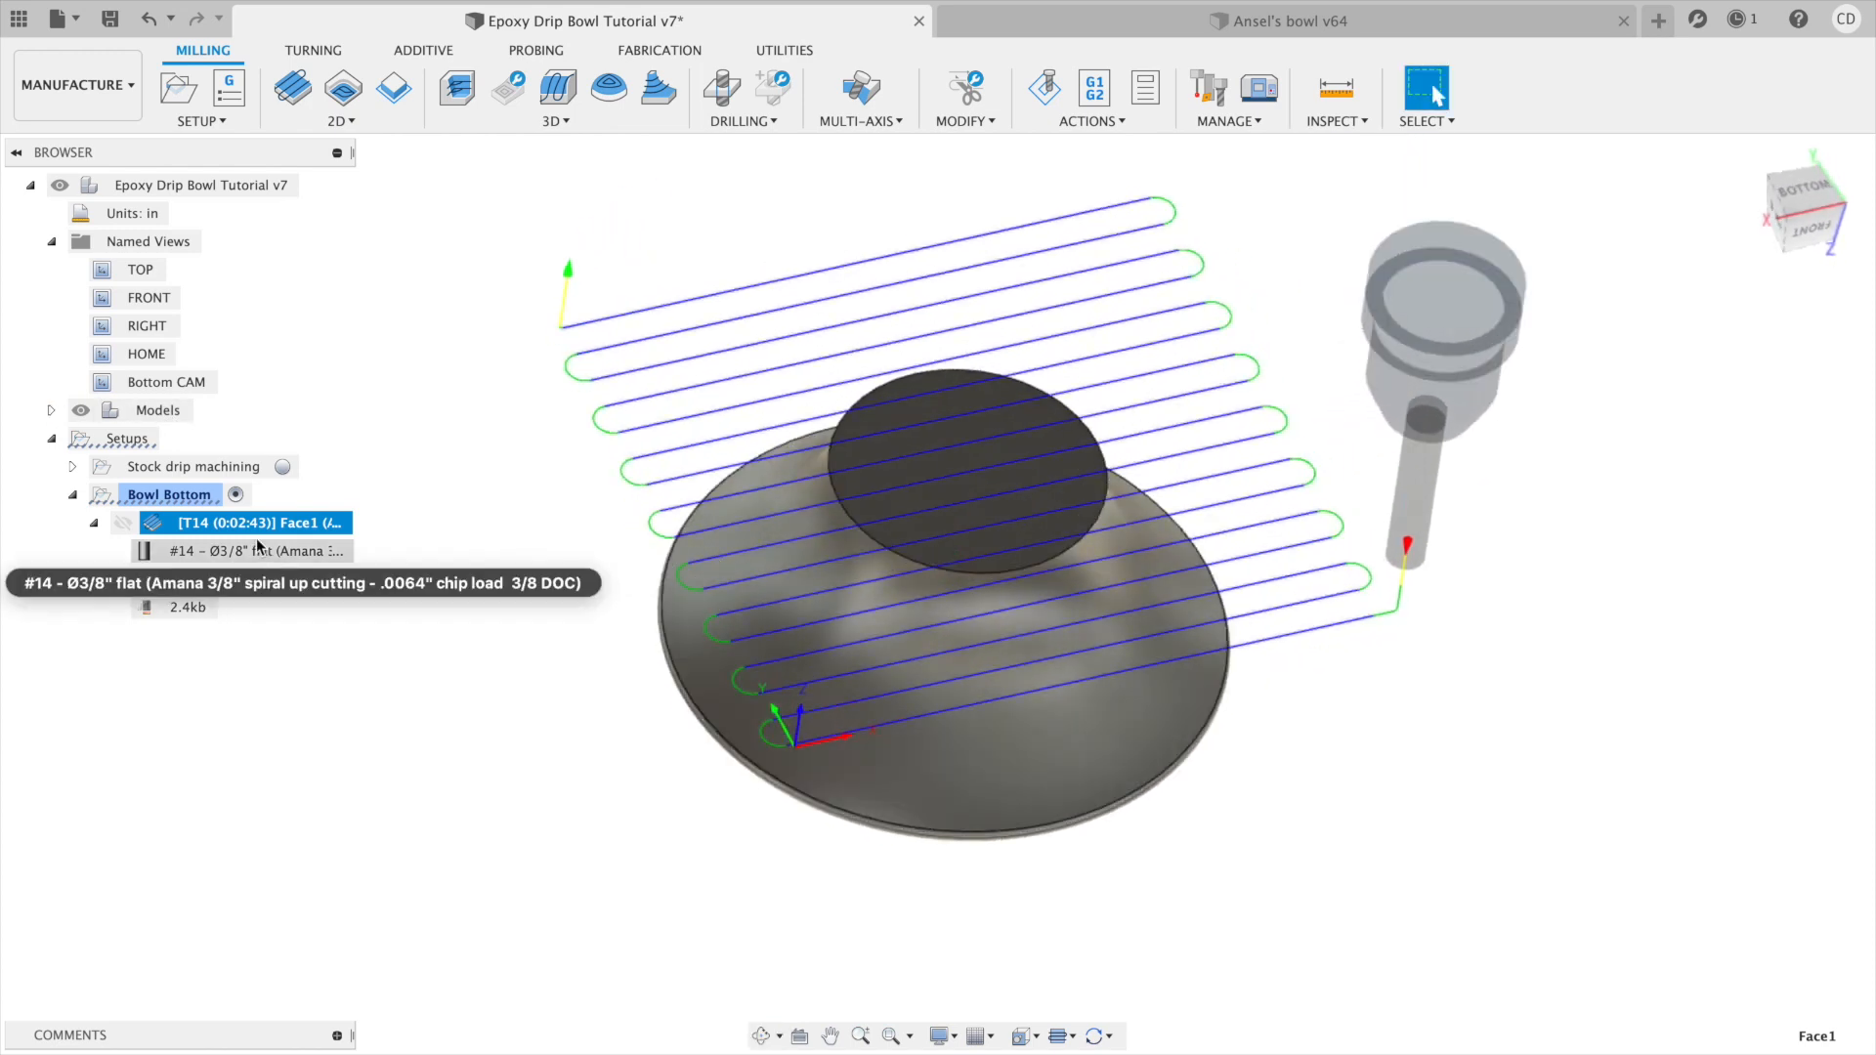
pyautogui.click(52, 410)
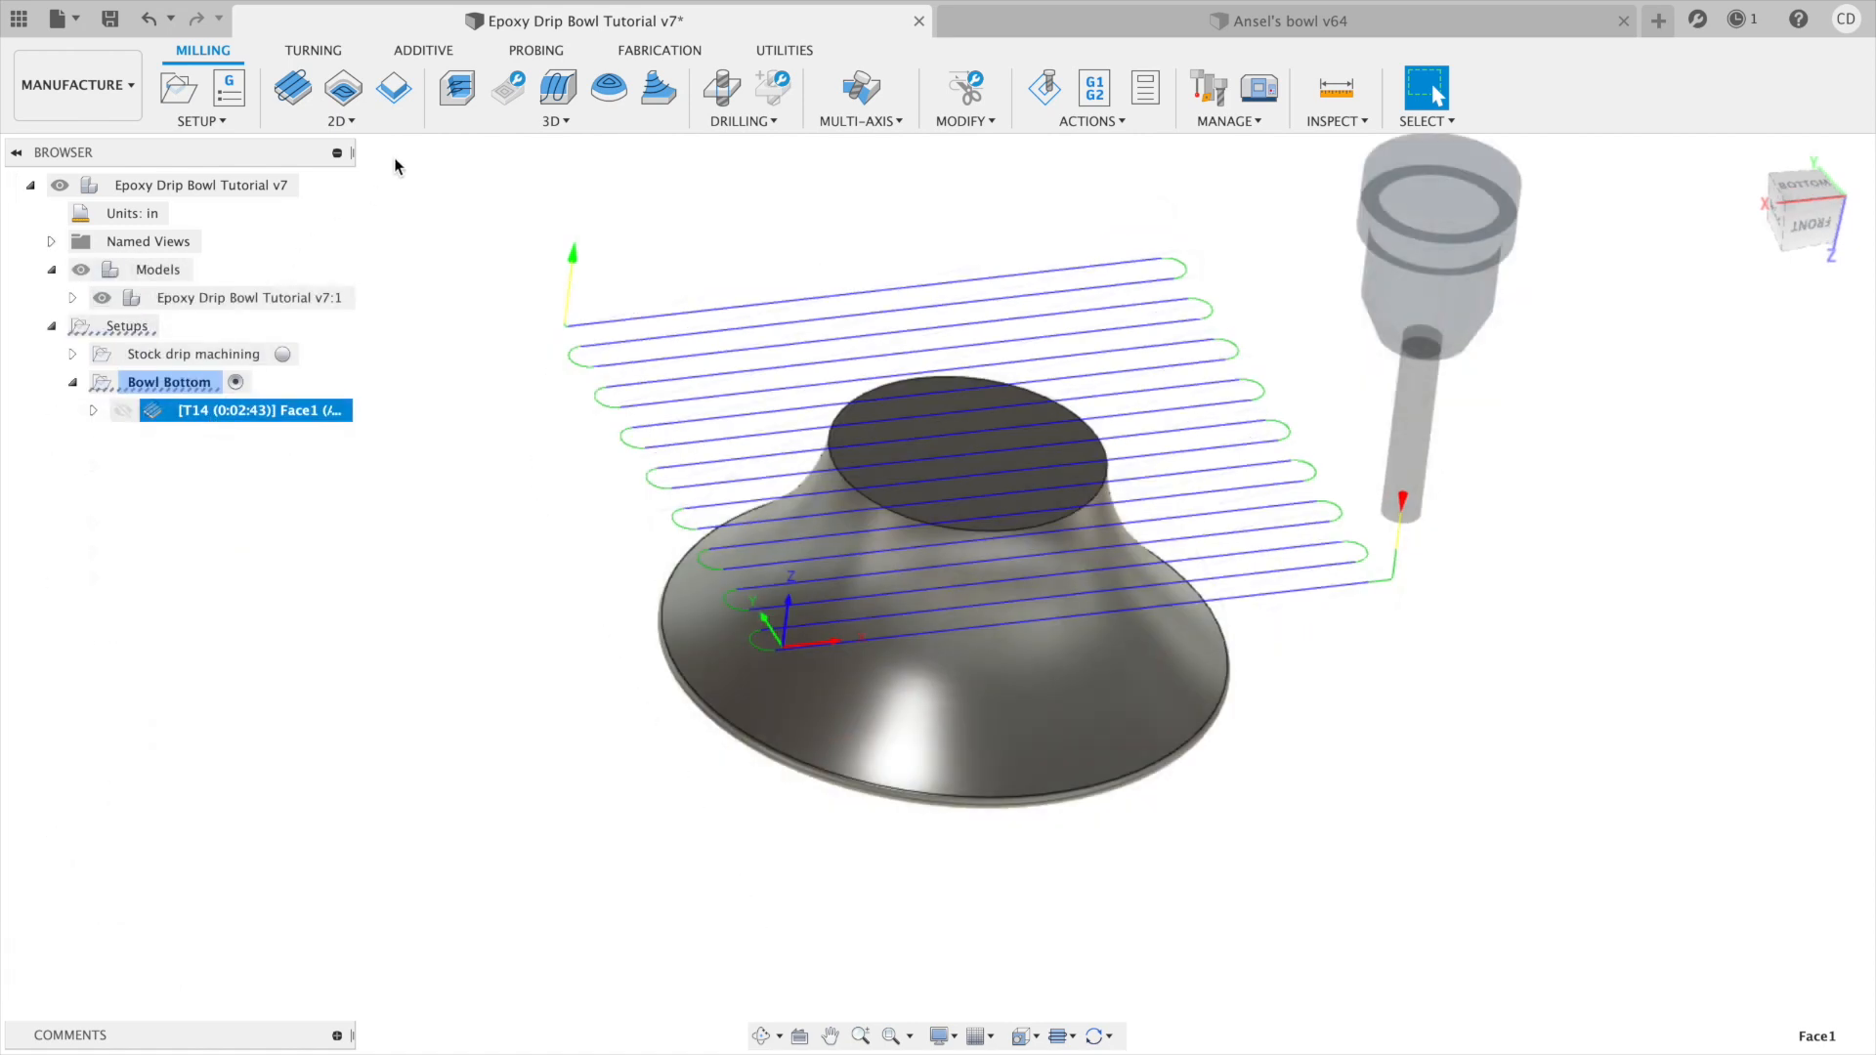
pyautogui.click(549, 123)
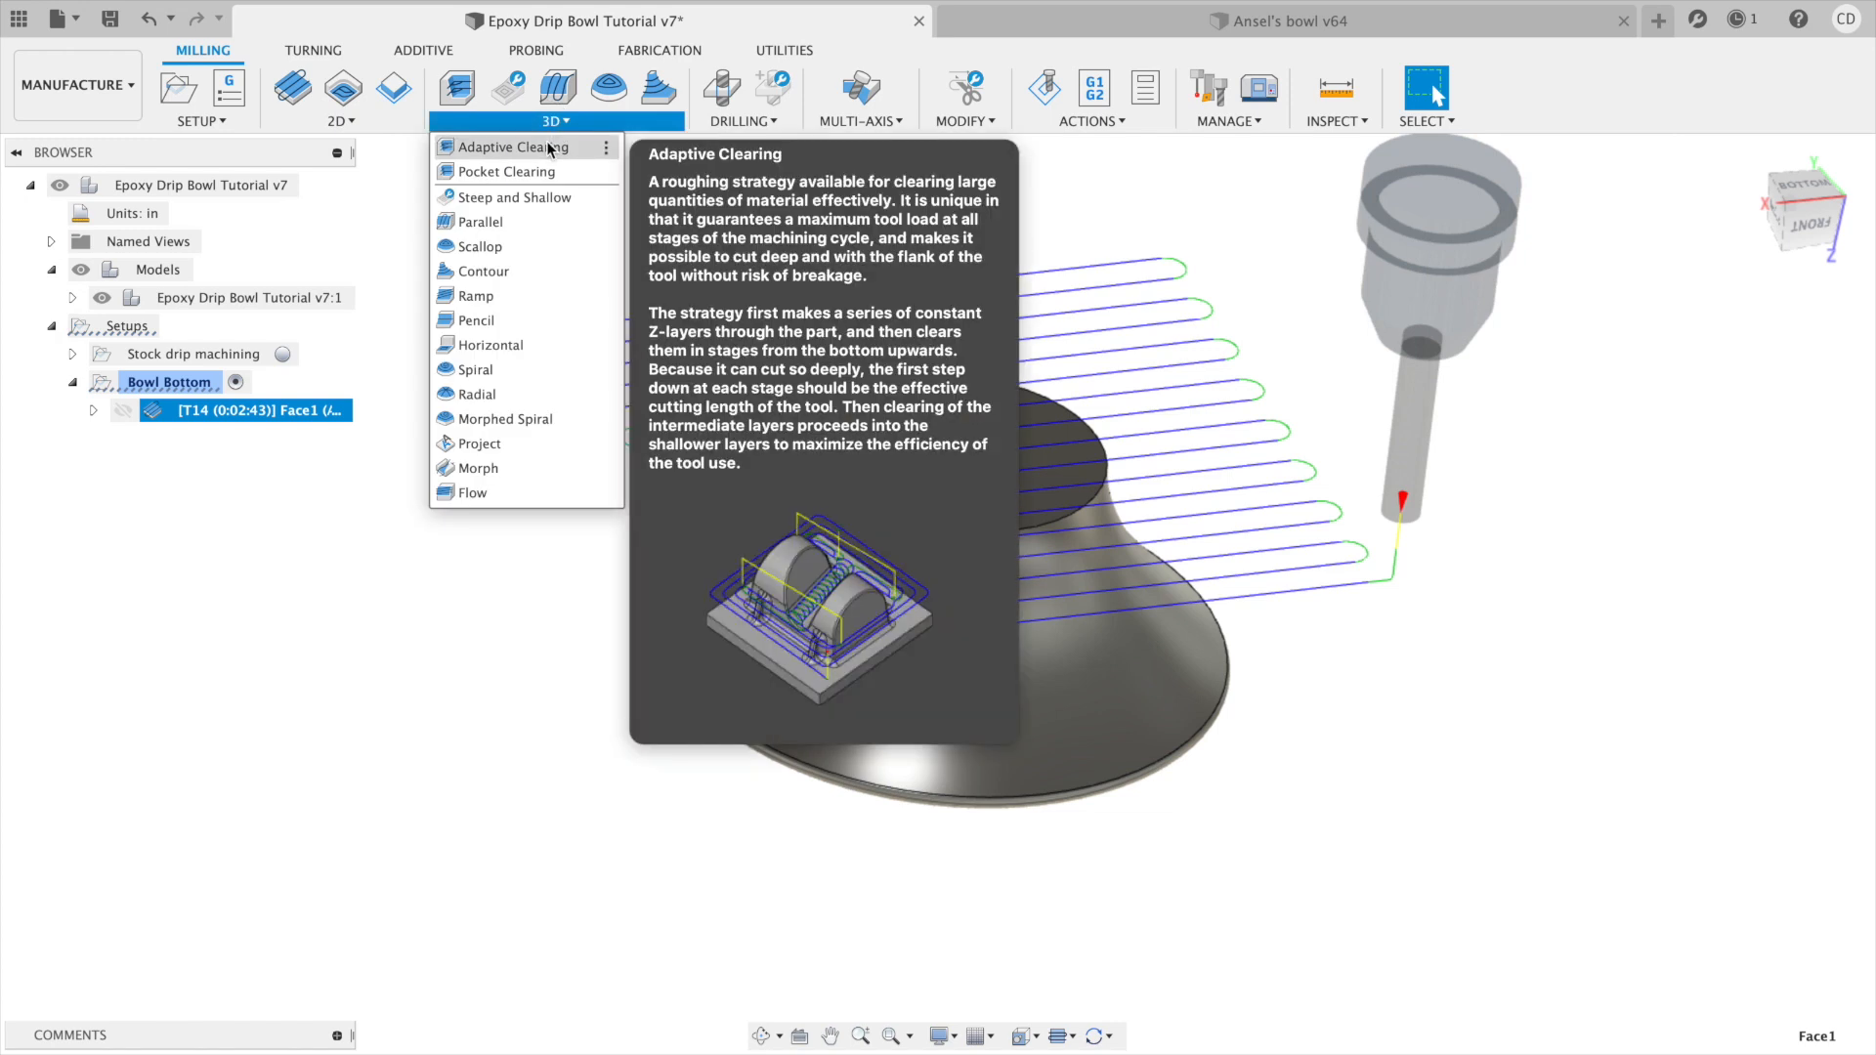
pyautogui.click(549, 148)
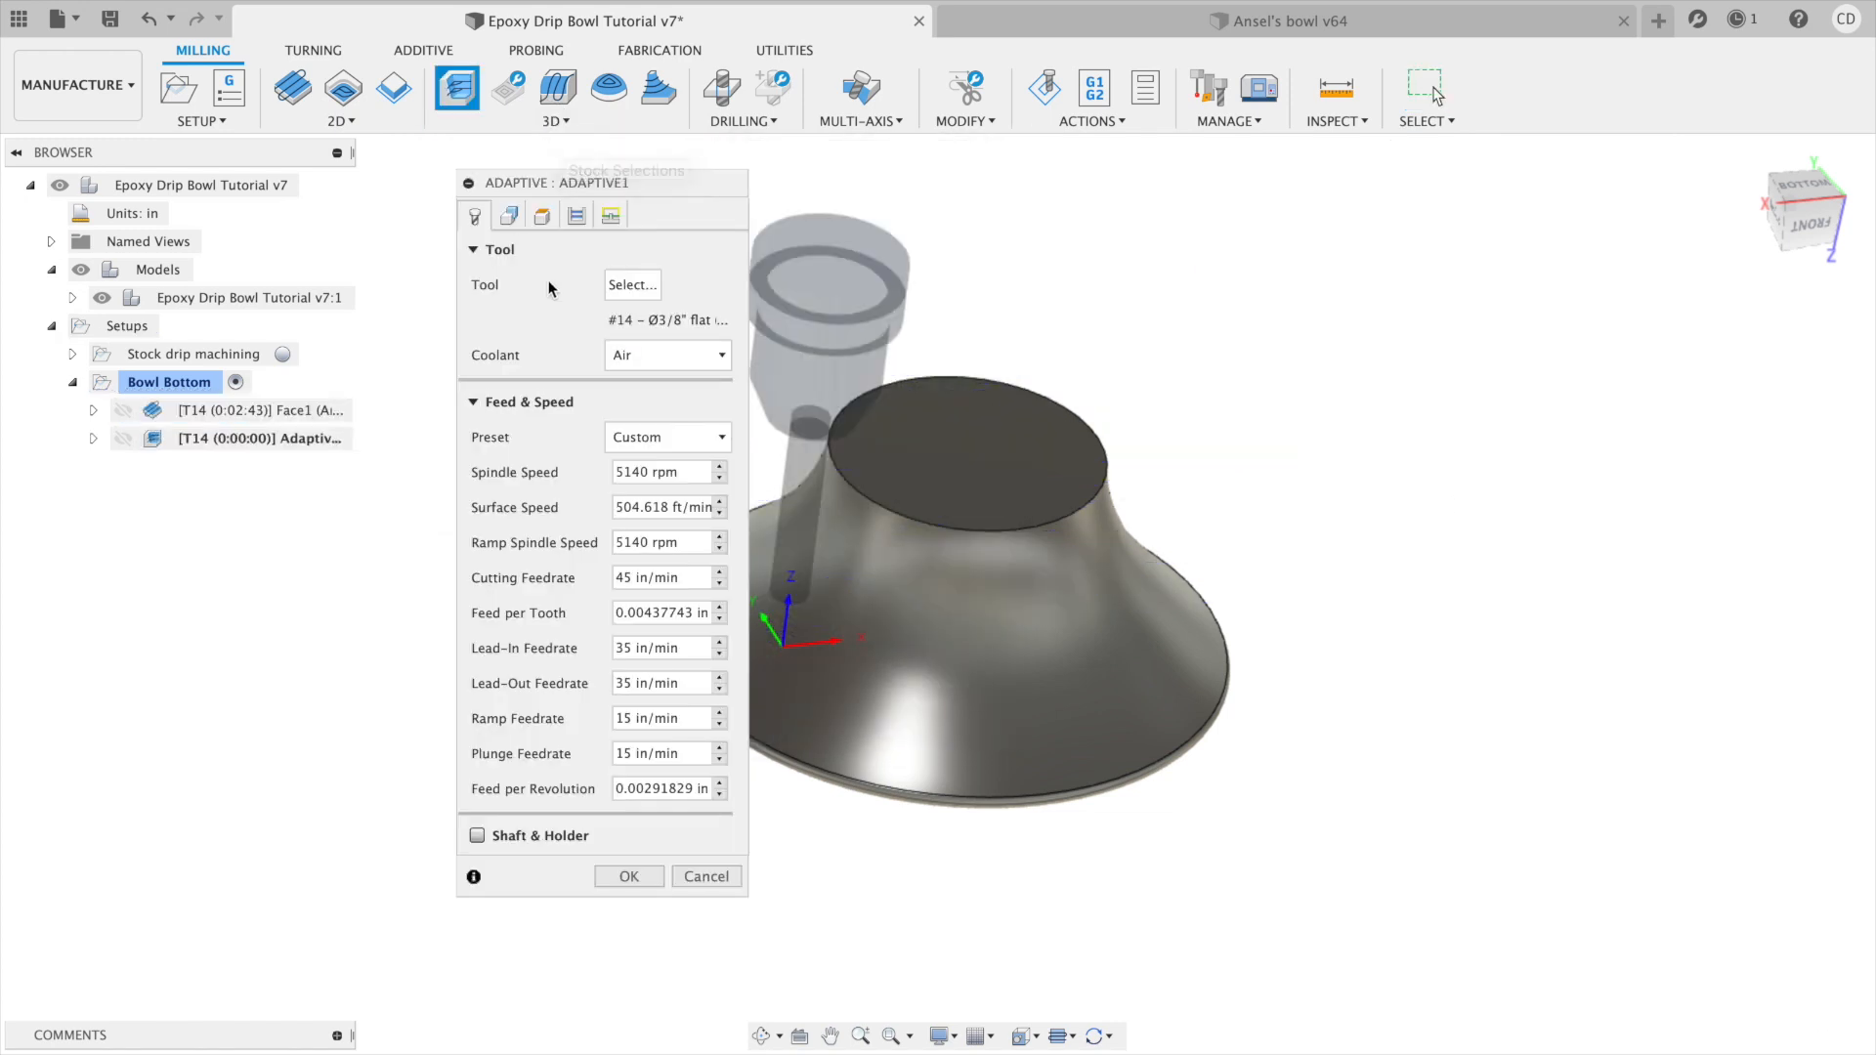
pyautogui.click(637, 284)
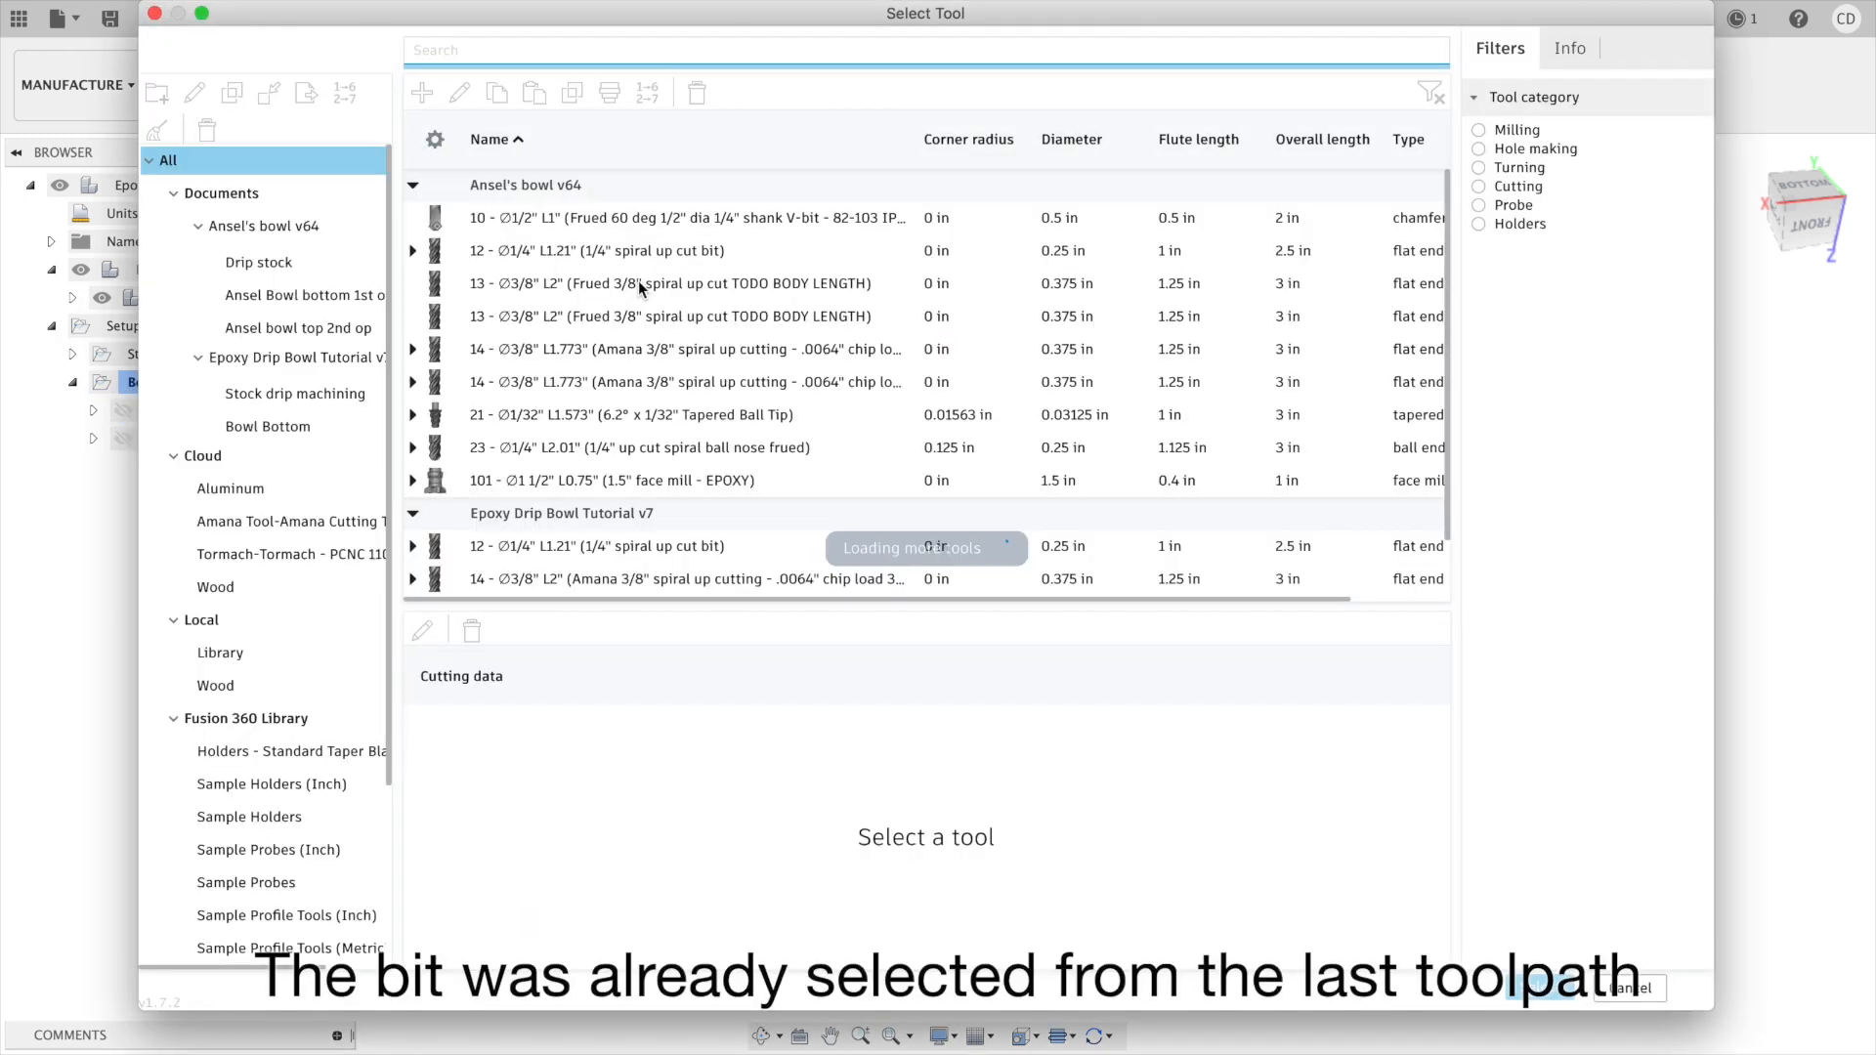
pyautogui.click(1629, 989)
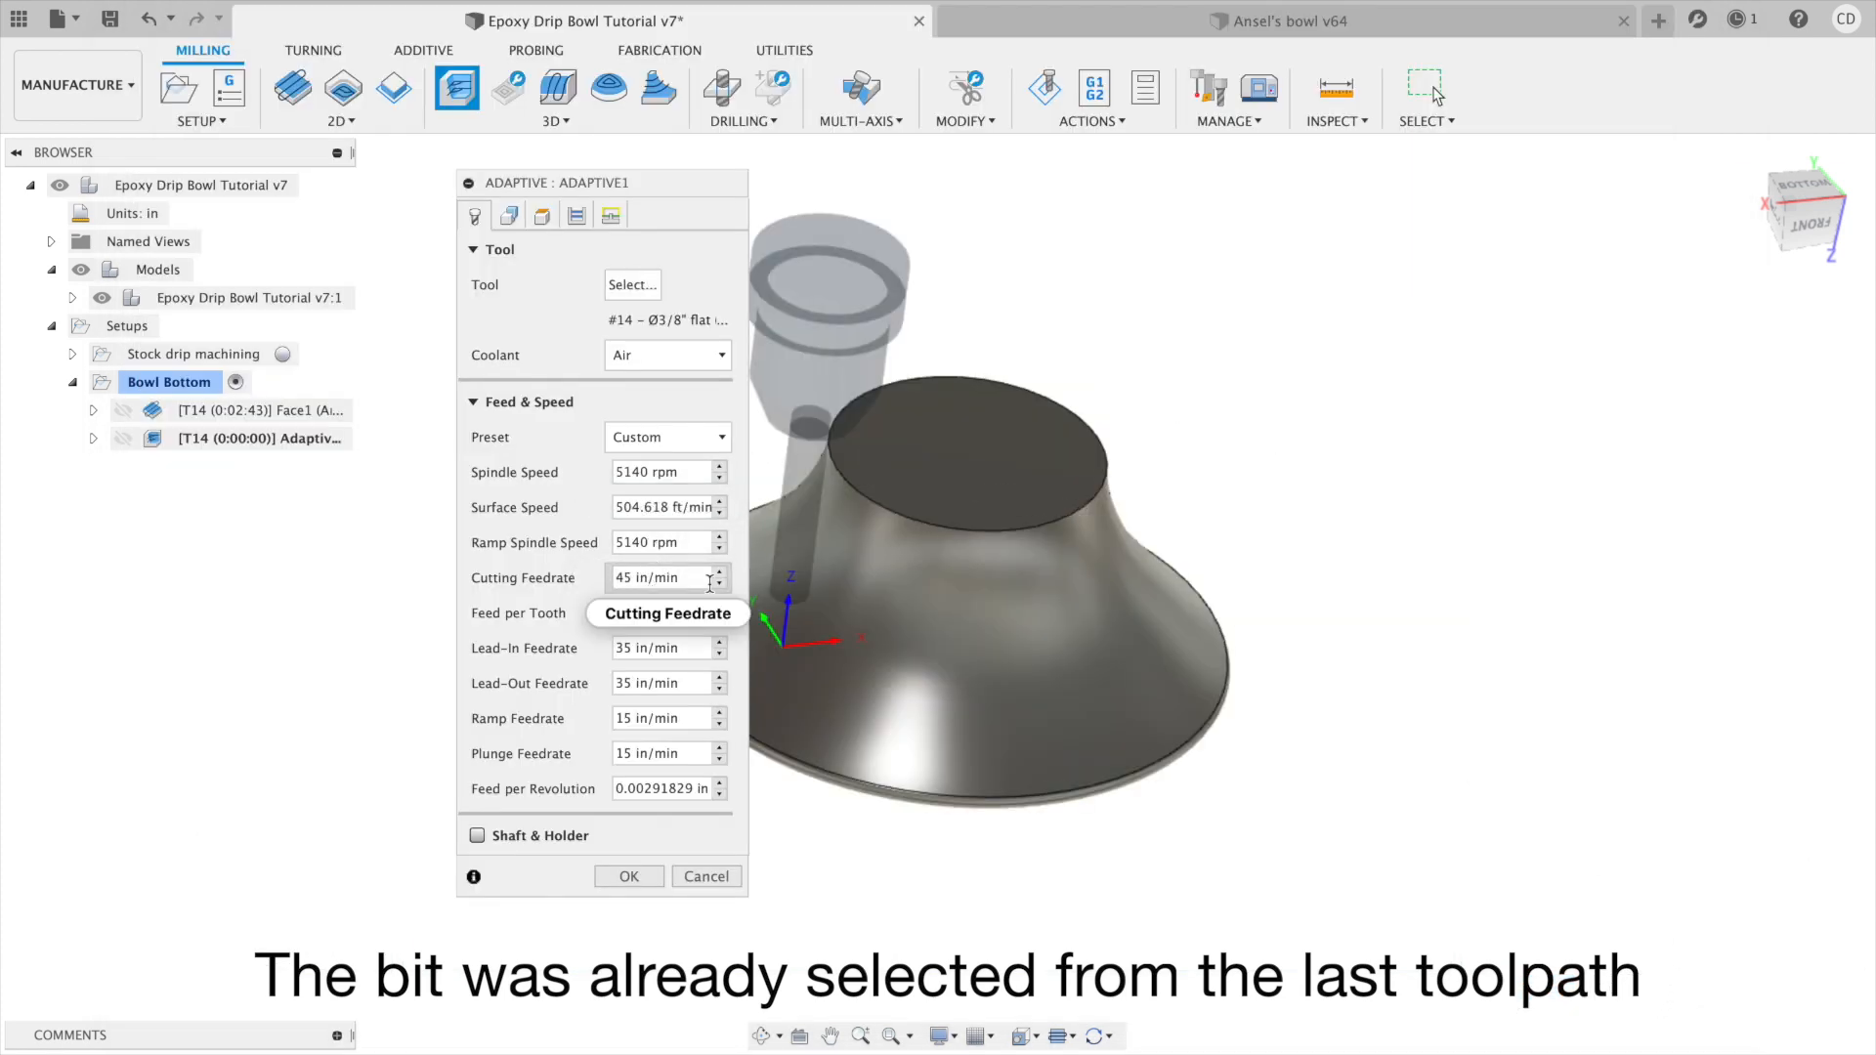
pyautogui.click(705, 446)
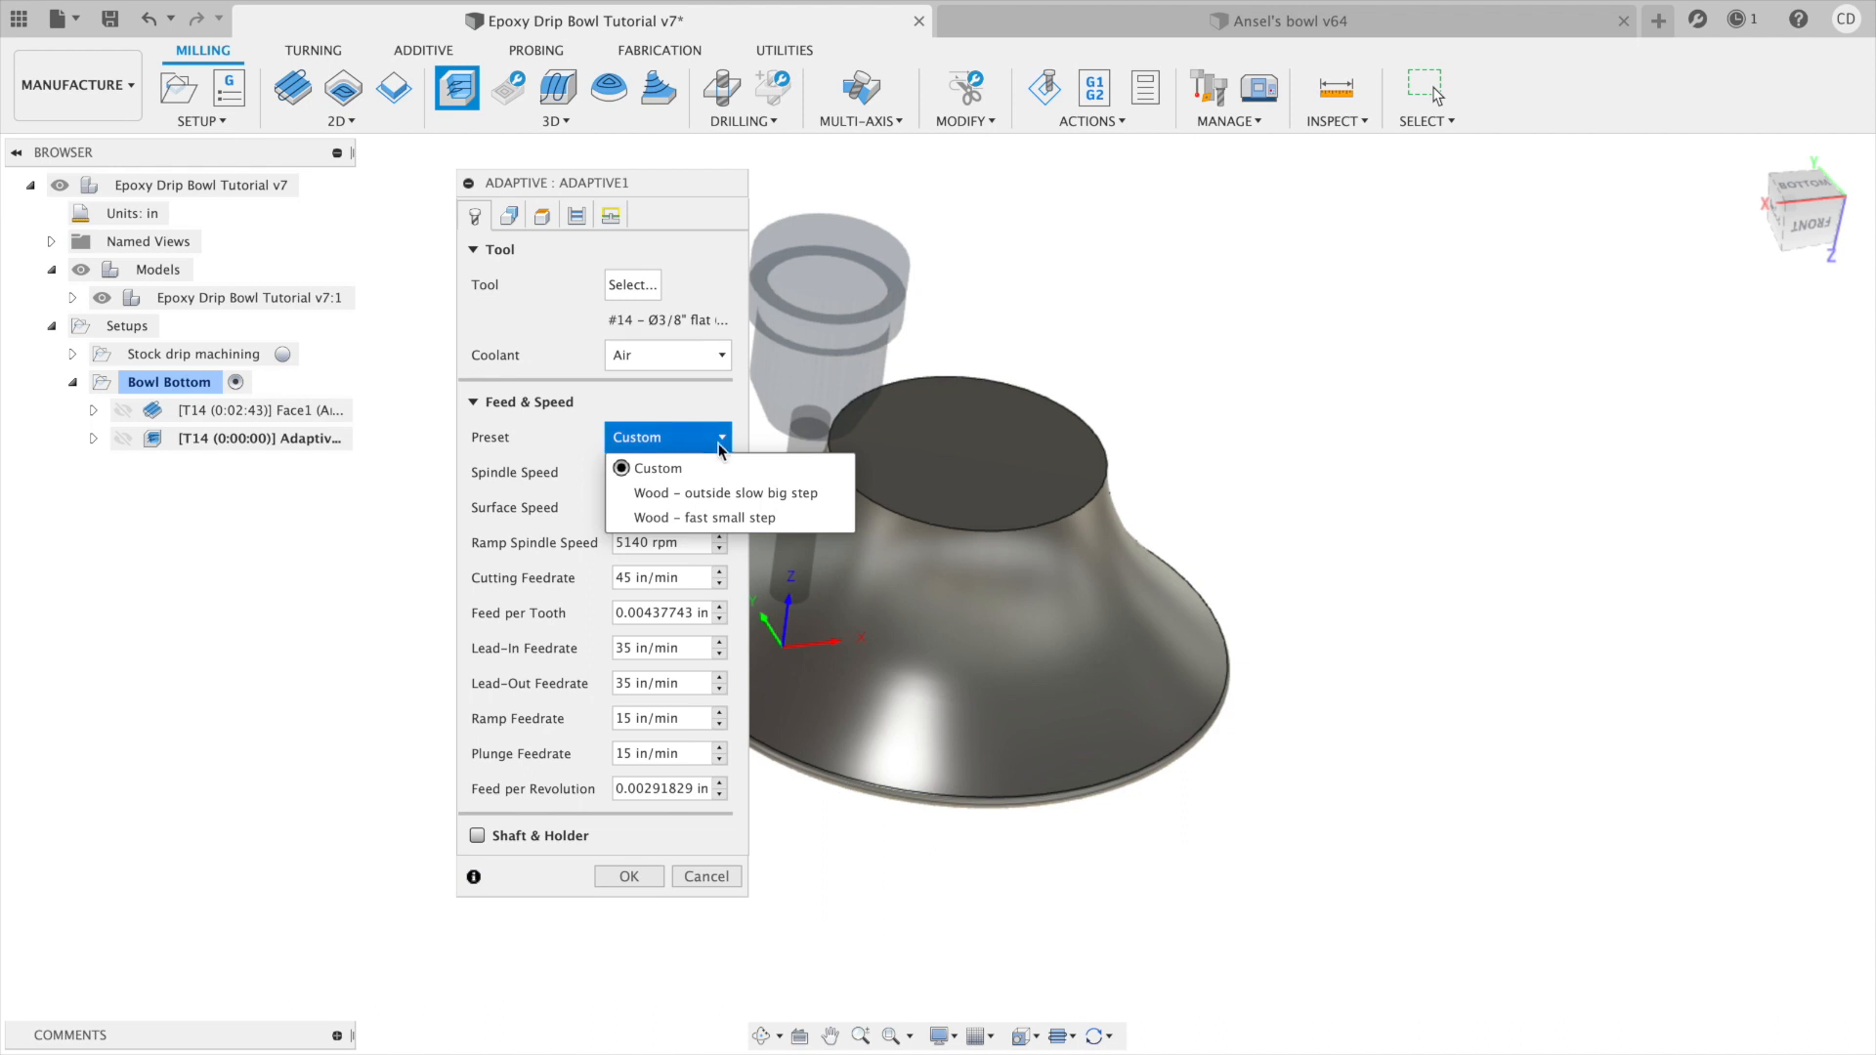
pyautogui.click(720, 495)
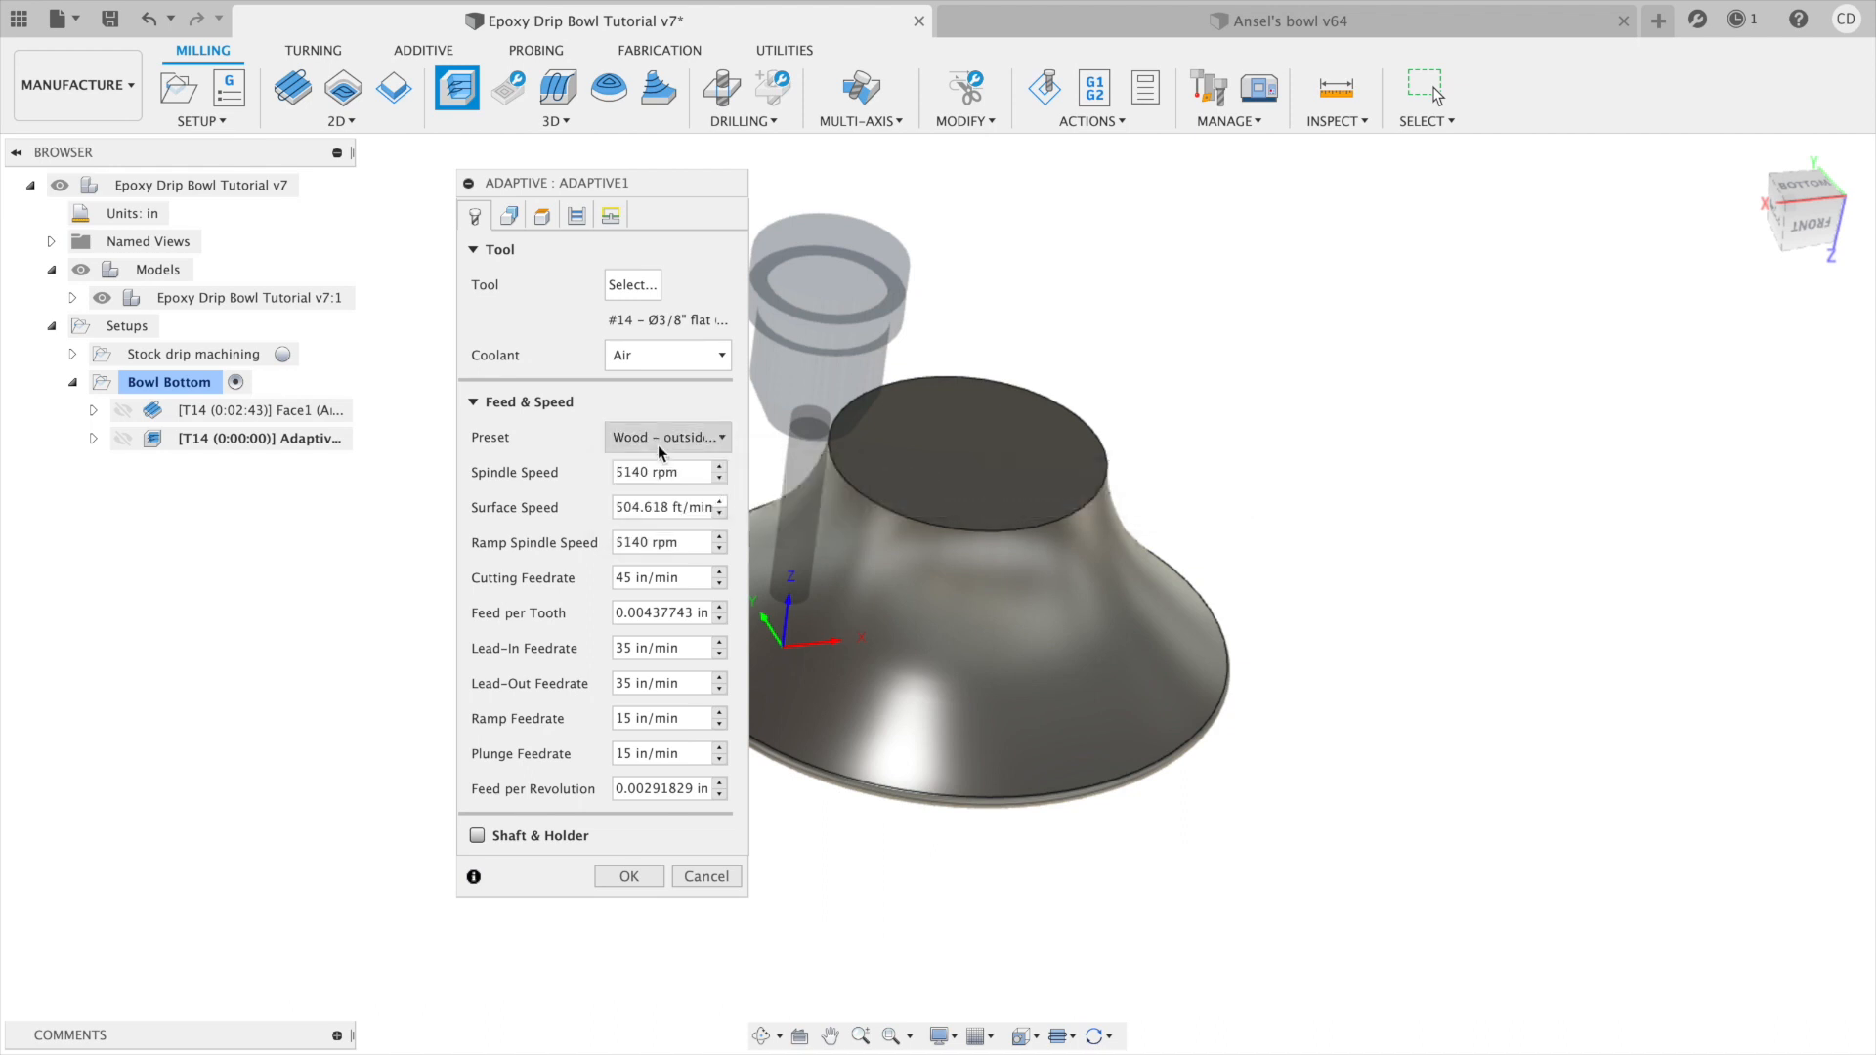
# Enable Shaft & Holder checking for the adaptive operation and set its mode to Fail on collision.
pyautogui.click(476, 836)
pyautogui.moveTo(670, 191); pyautogui.dragTo(667, 131)
pyautogui.click(666, 815)
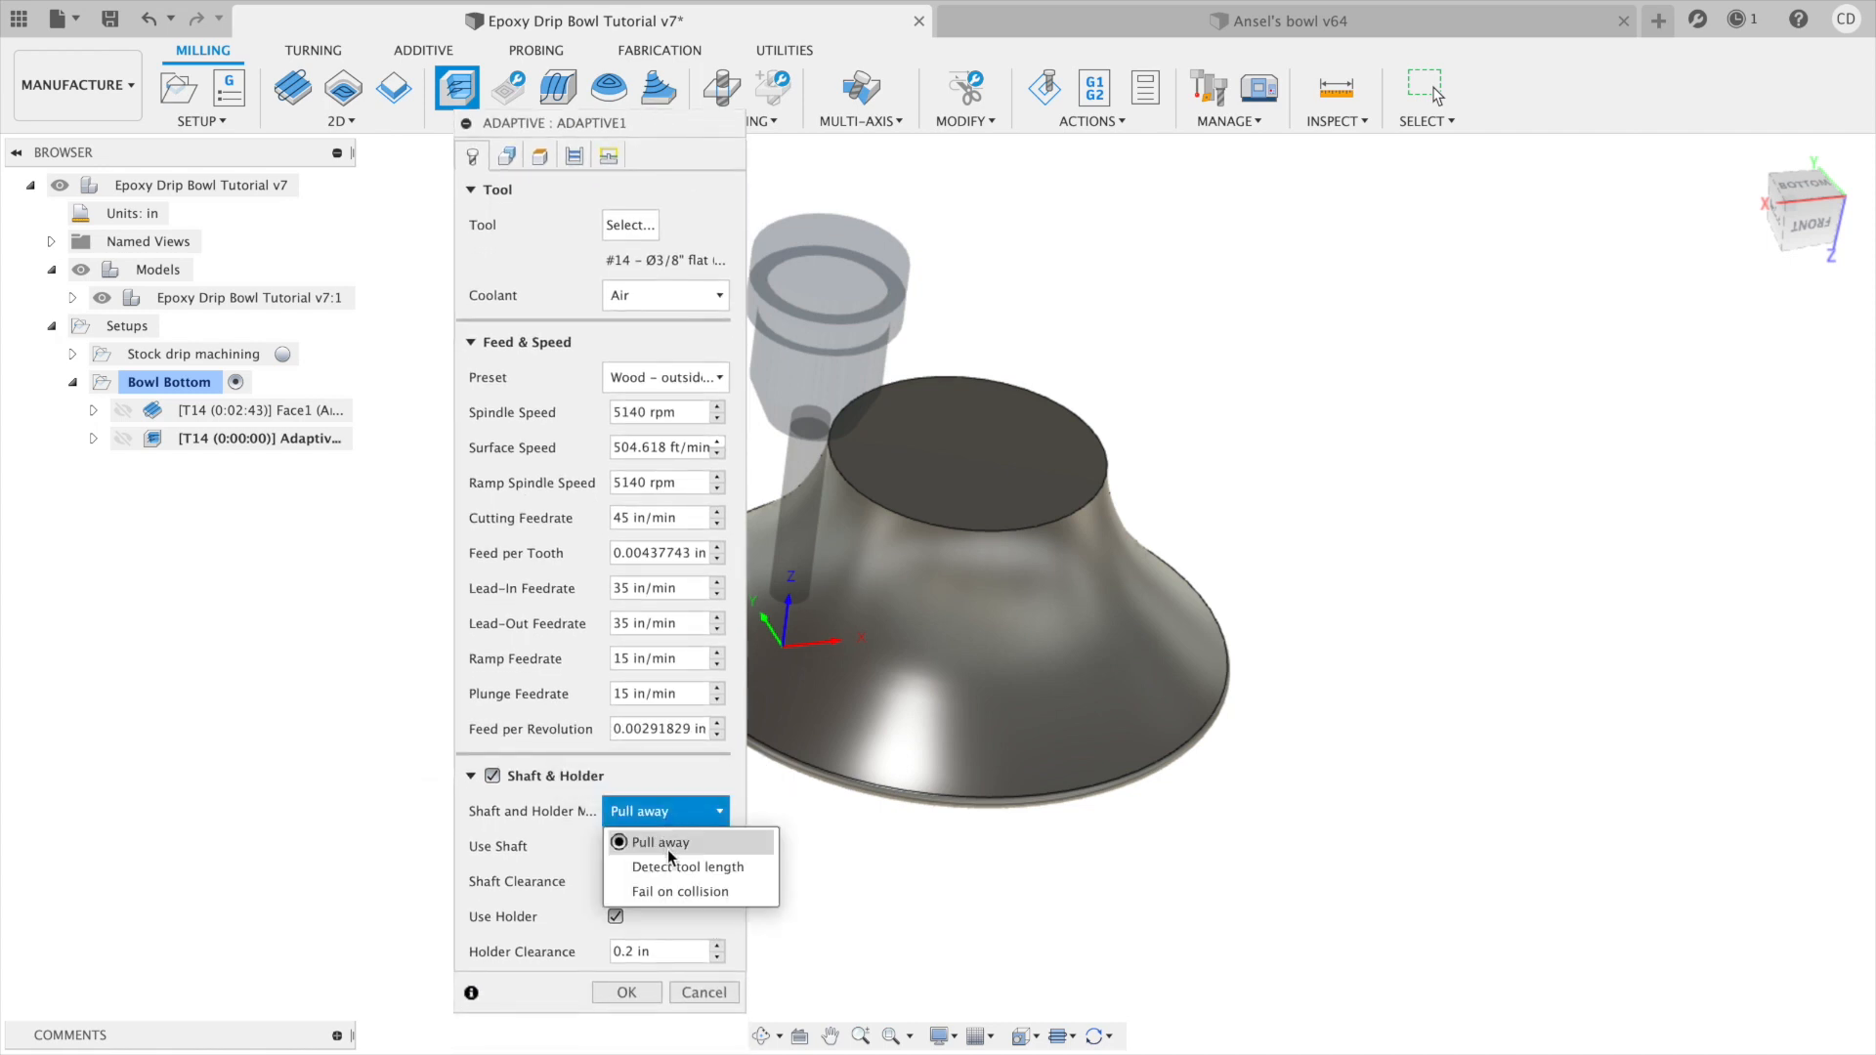
pyautogui.click(676, 890)
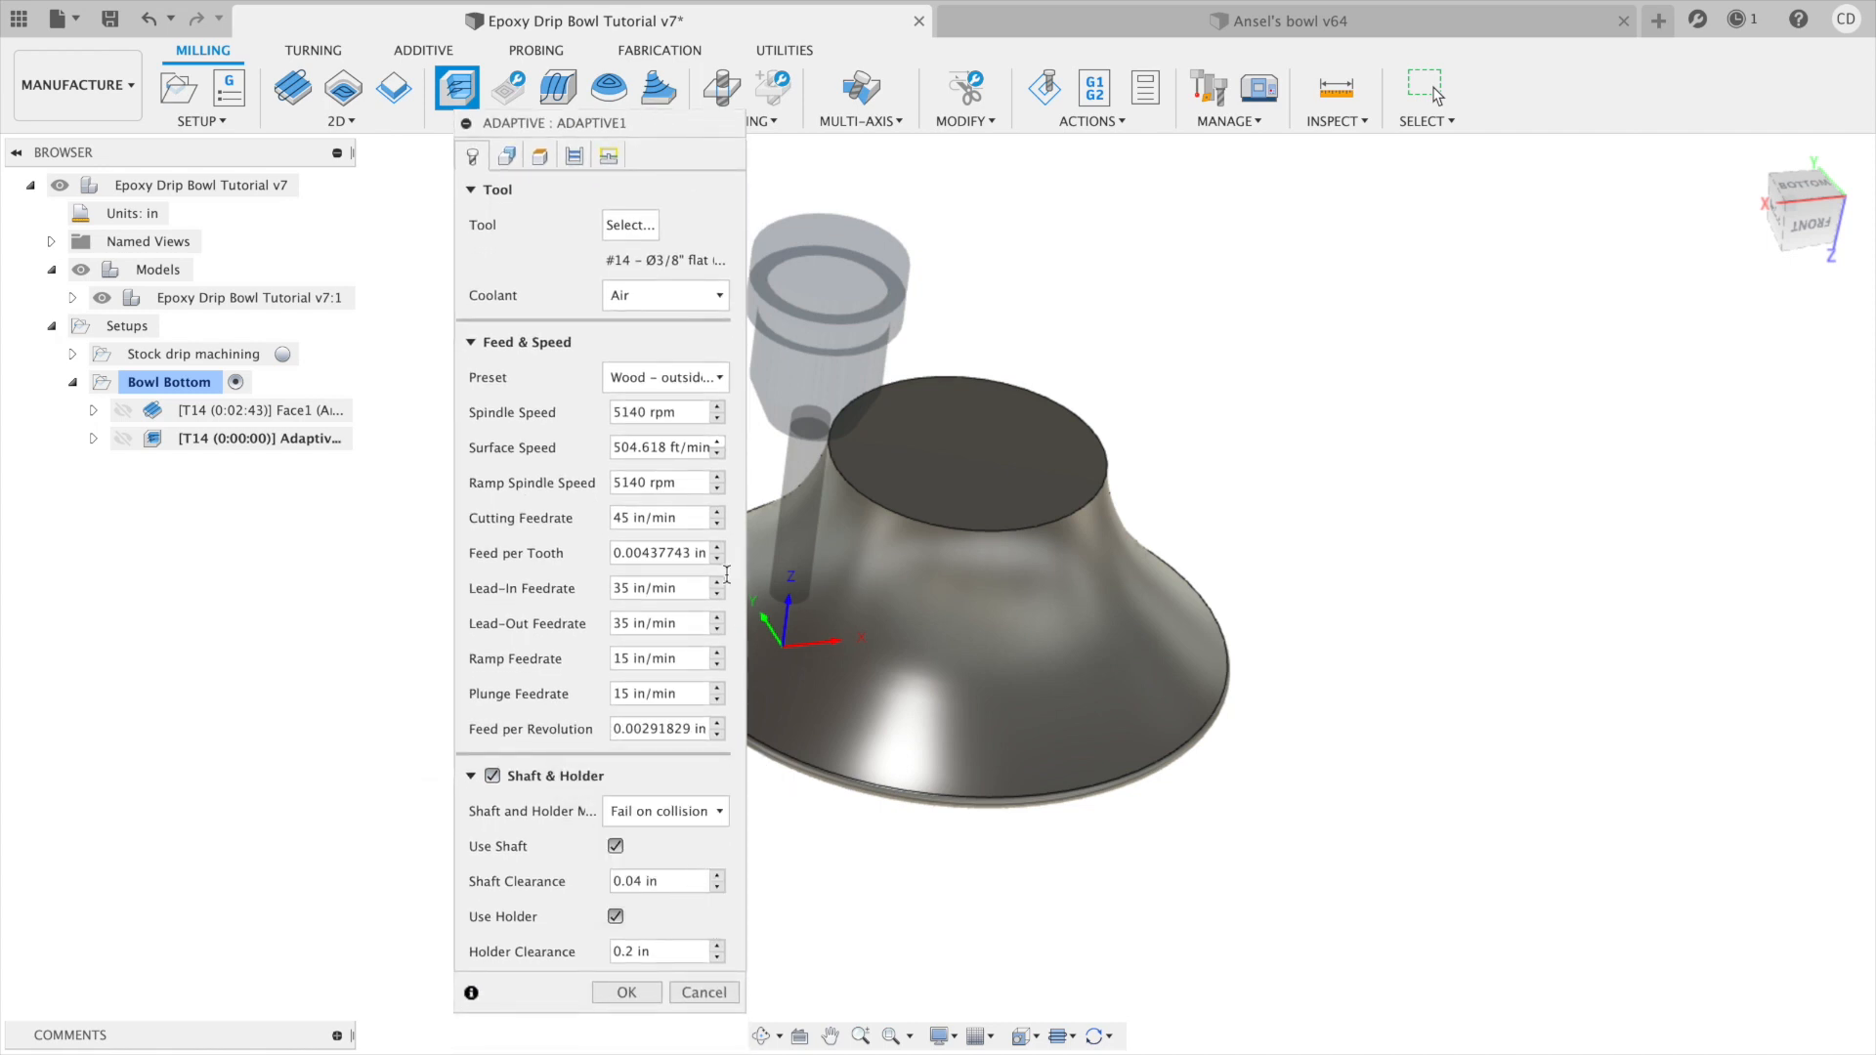
# Turn off Rest Machining for the adaptive operation, then check its heights, passes and linking settings and generate the toolpath.
pyautogui.click(518, 160)
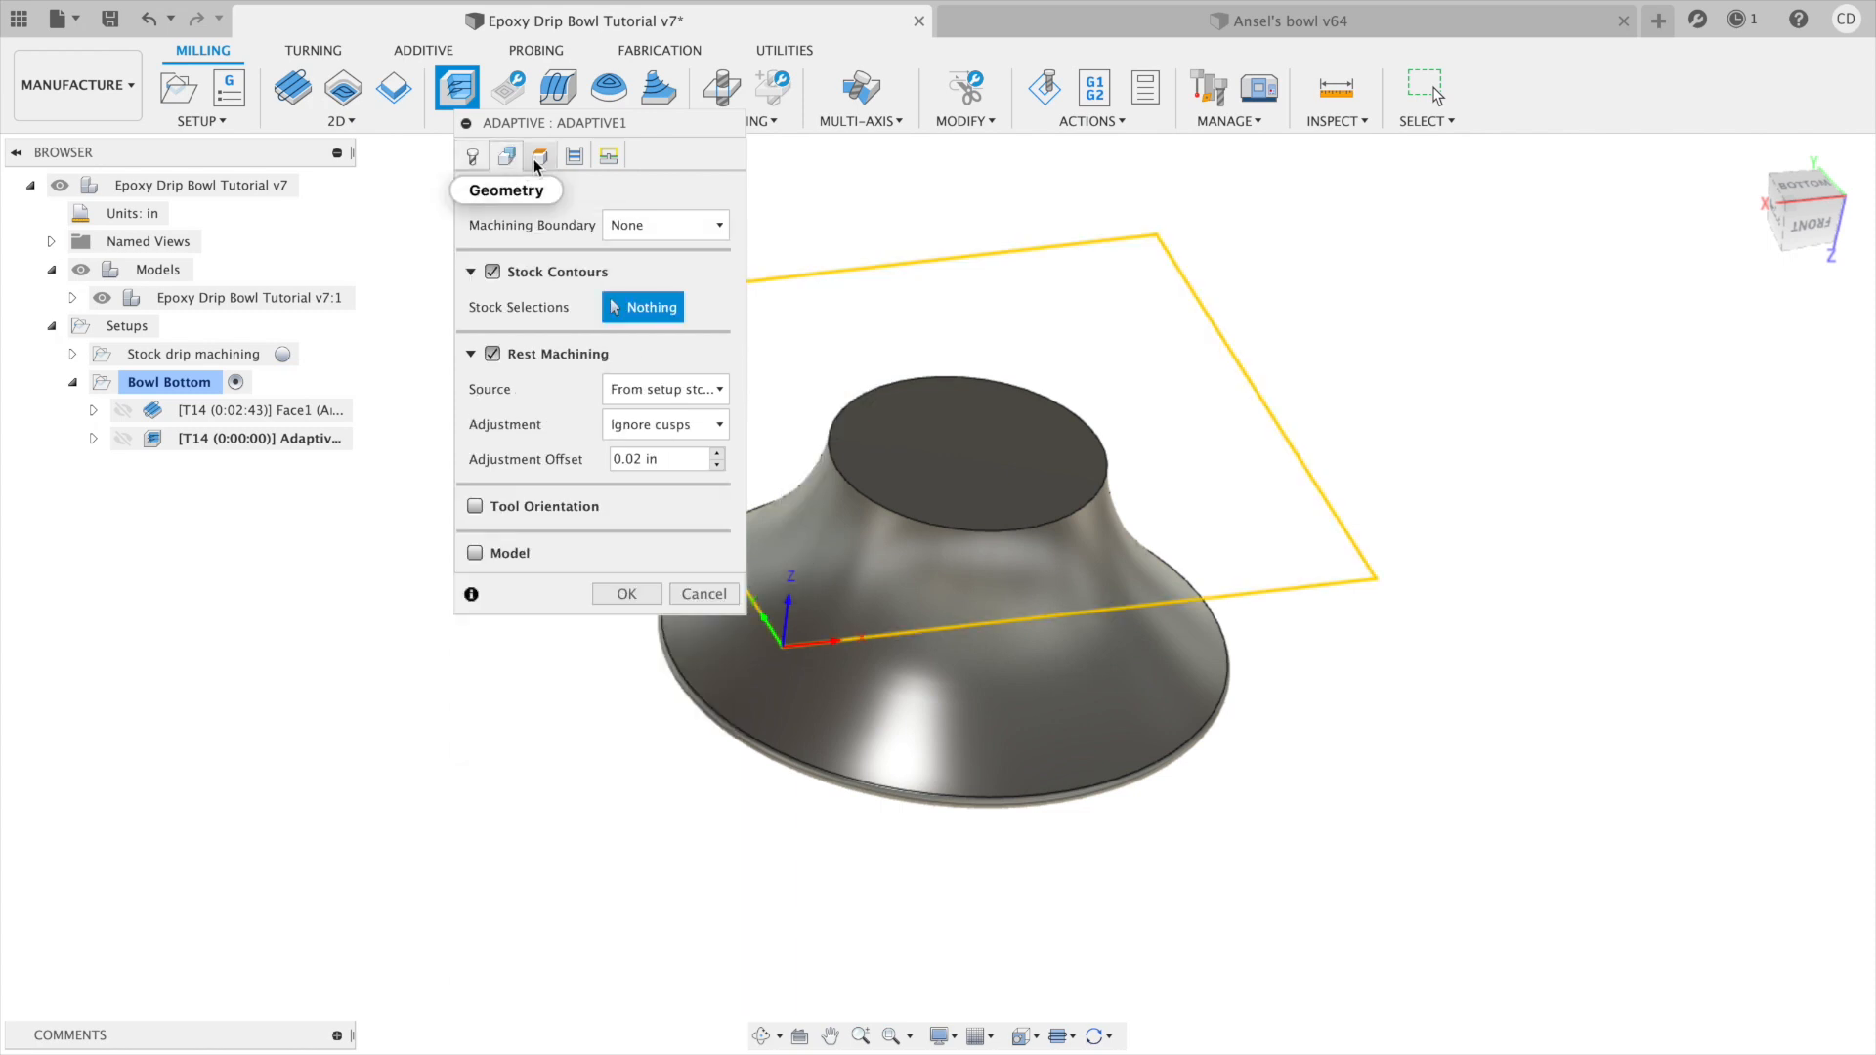
pyautogui.click(492, 353)
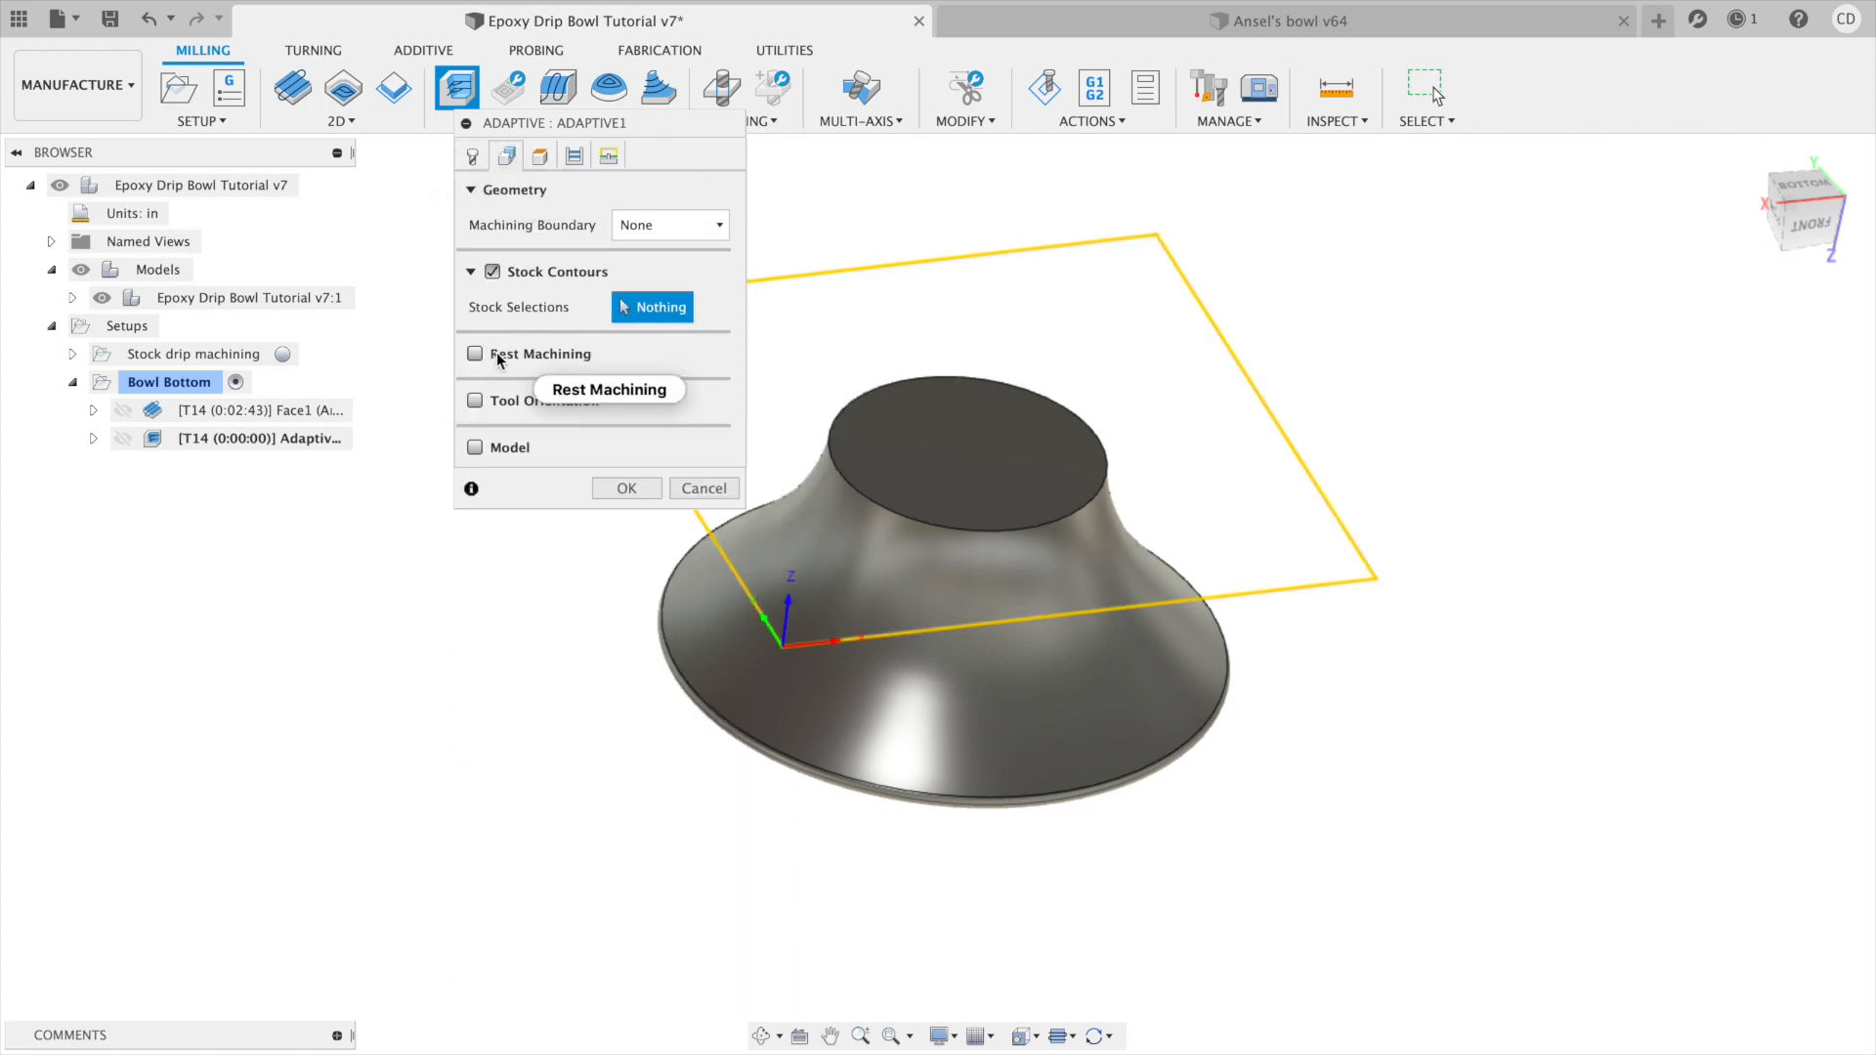
pyautogui.click(541, 156)
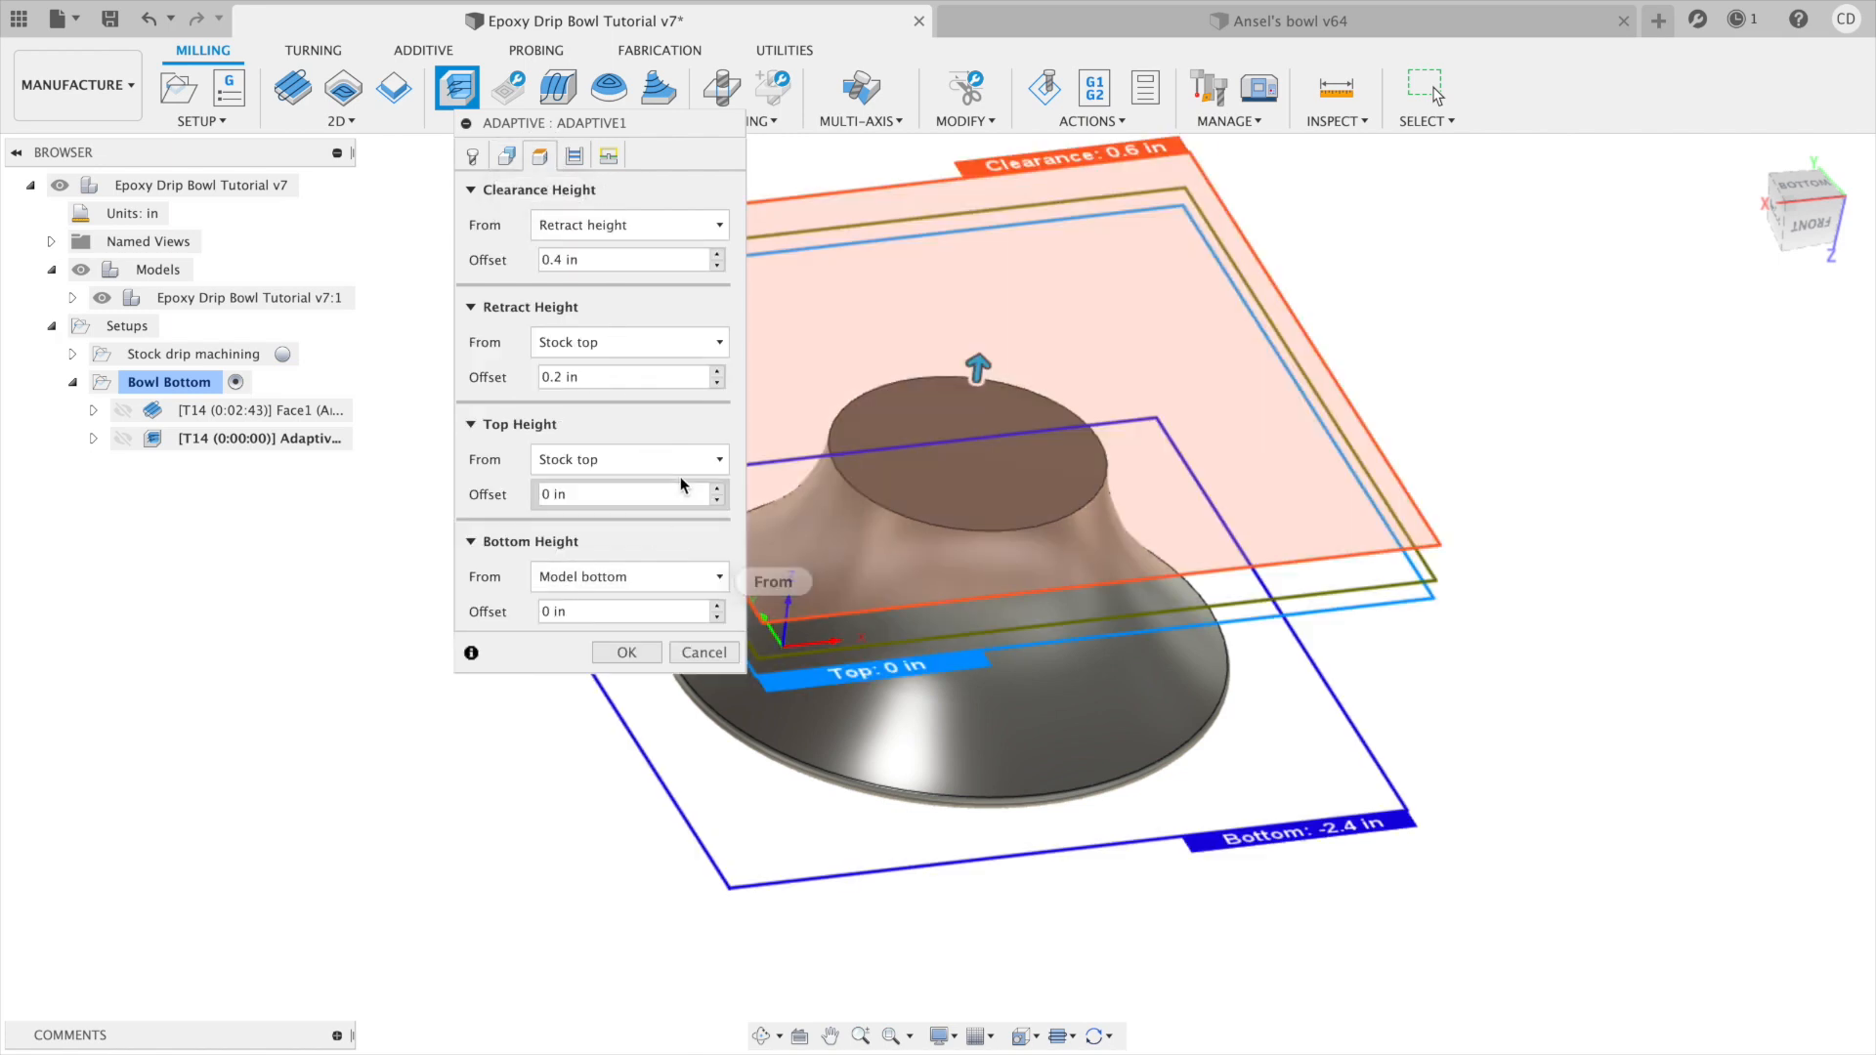
pyautogui.click(576, 156)
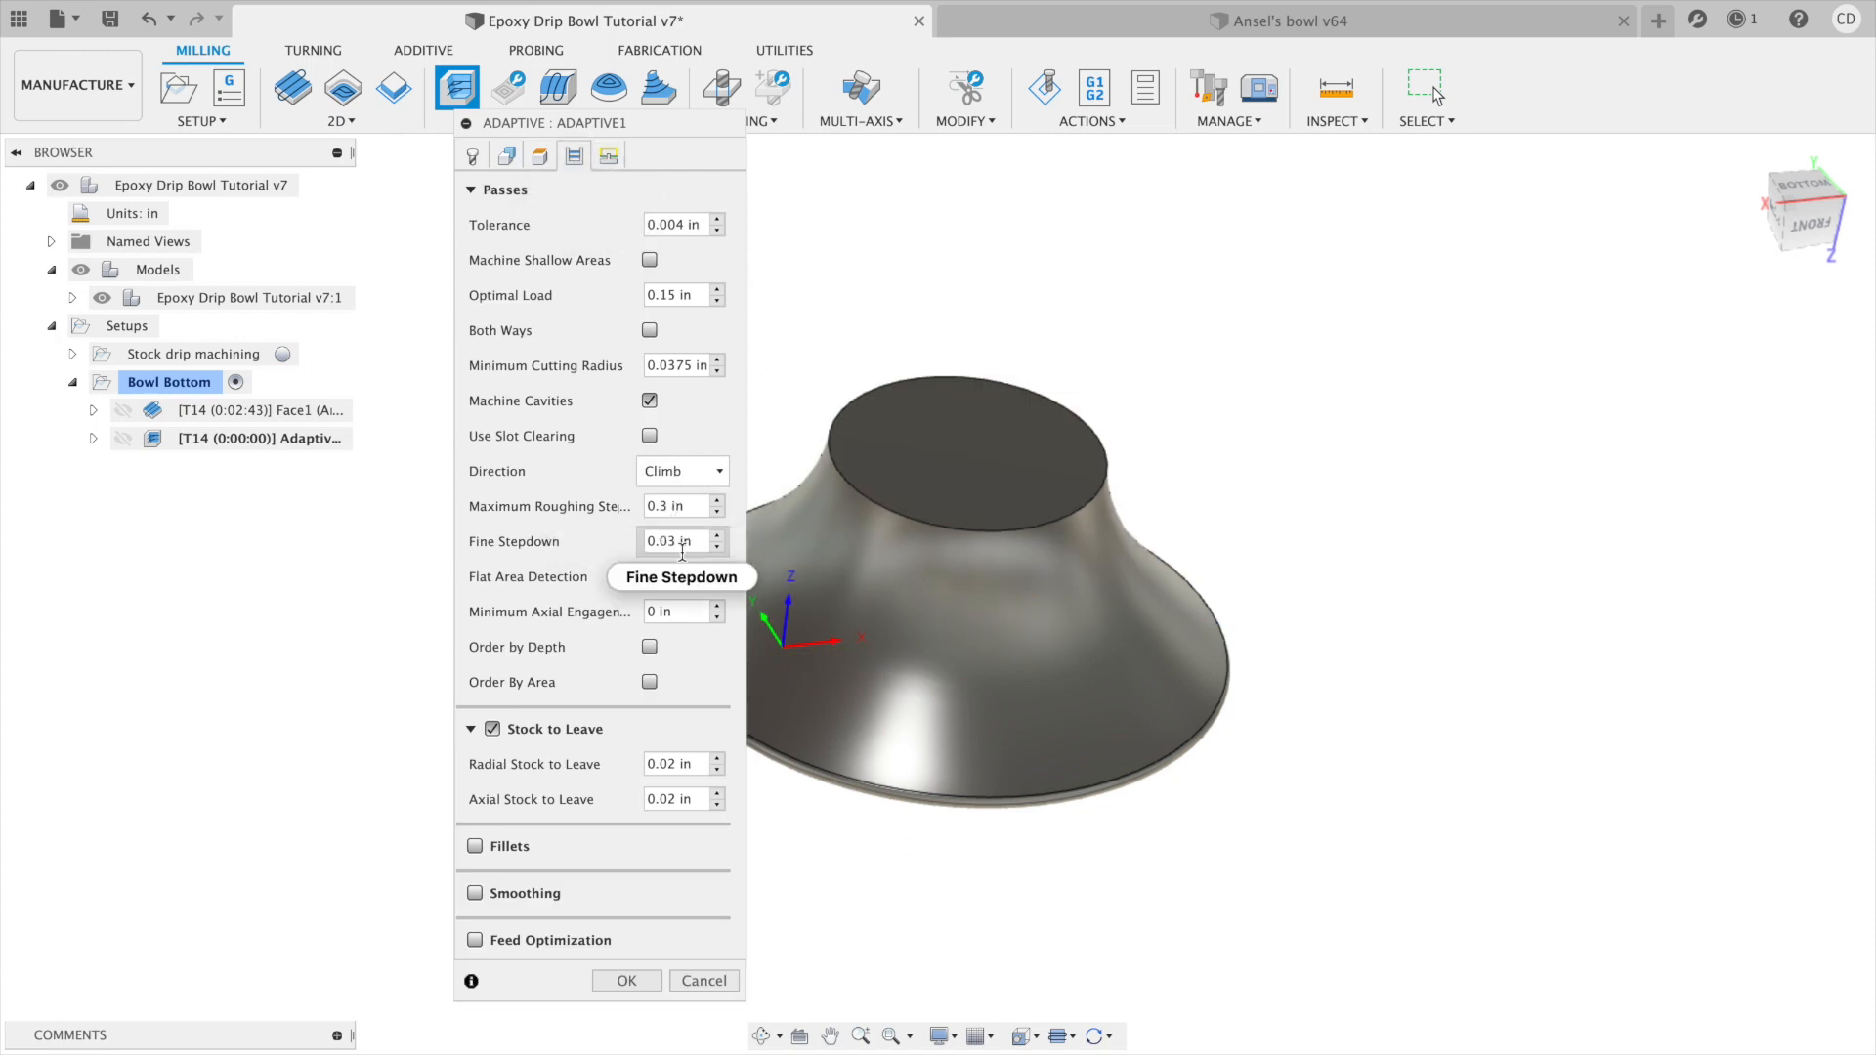
pyautogui.moveTo(682, 553)
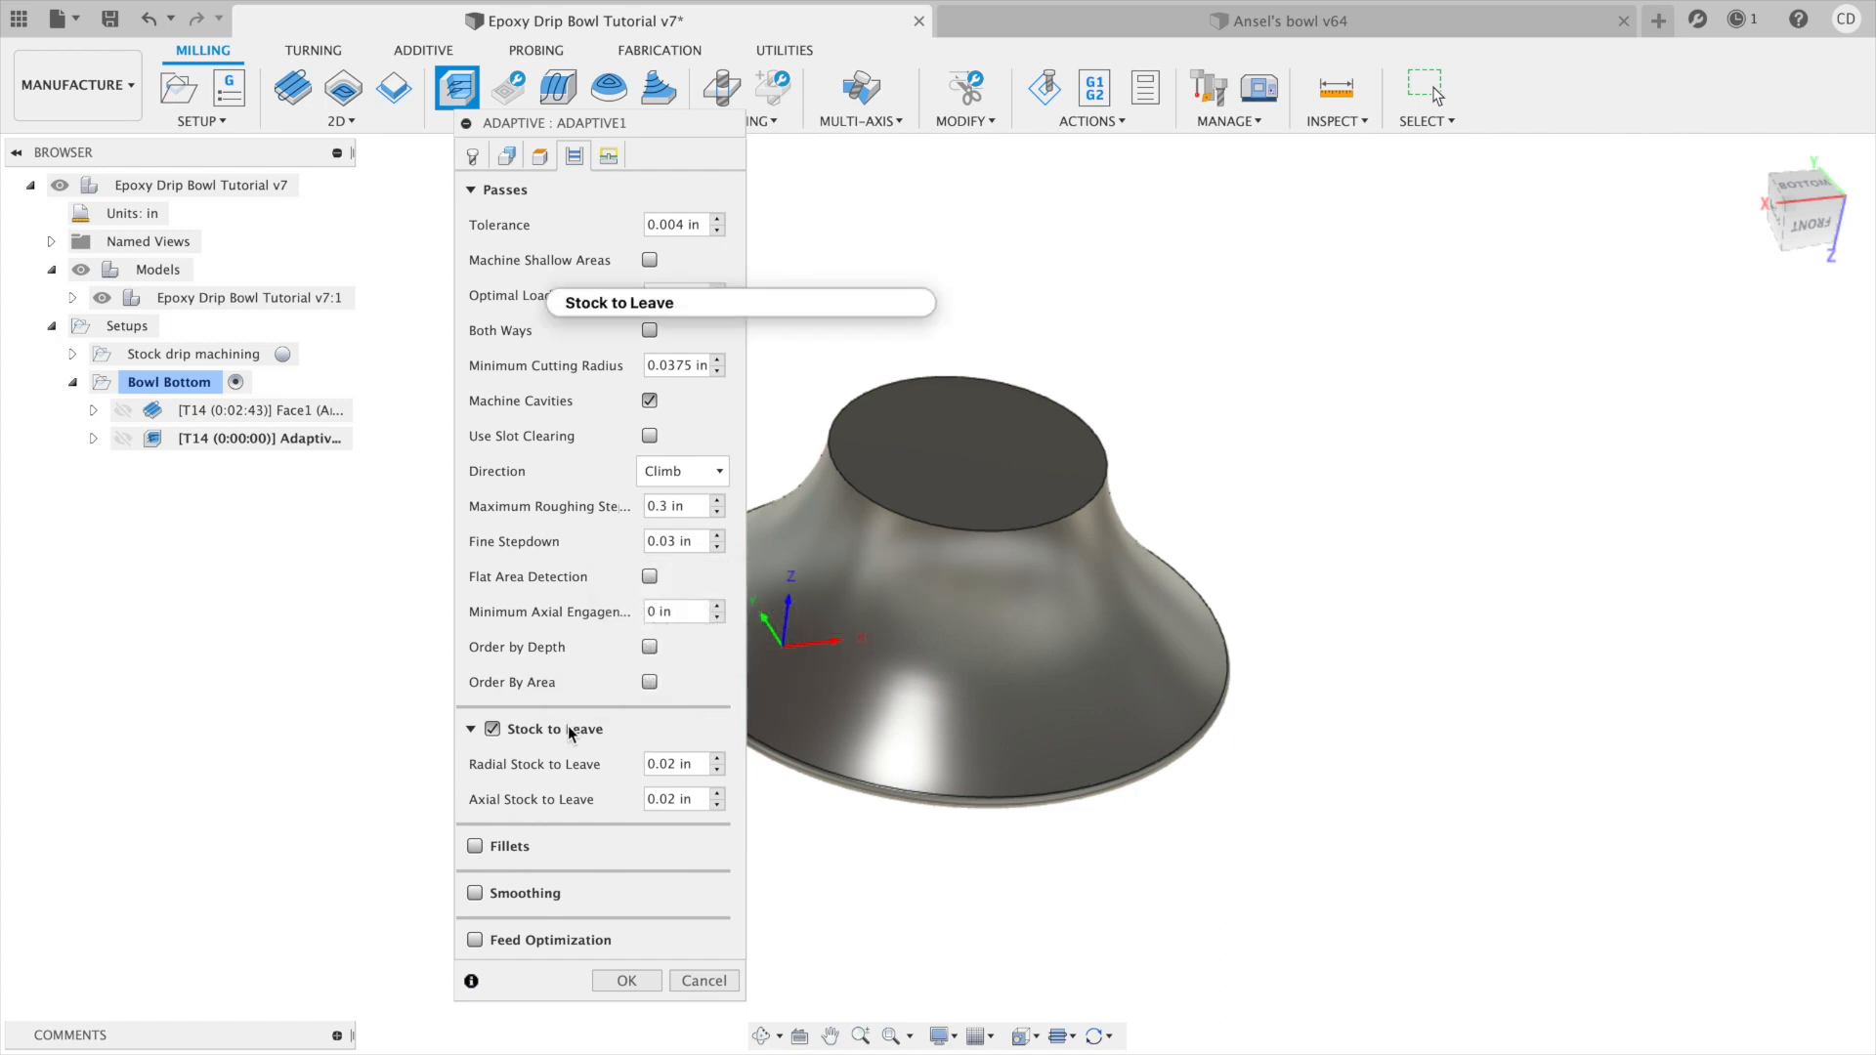
pyautogui.click(610, 158)
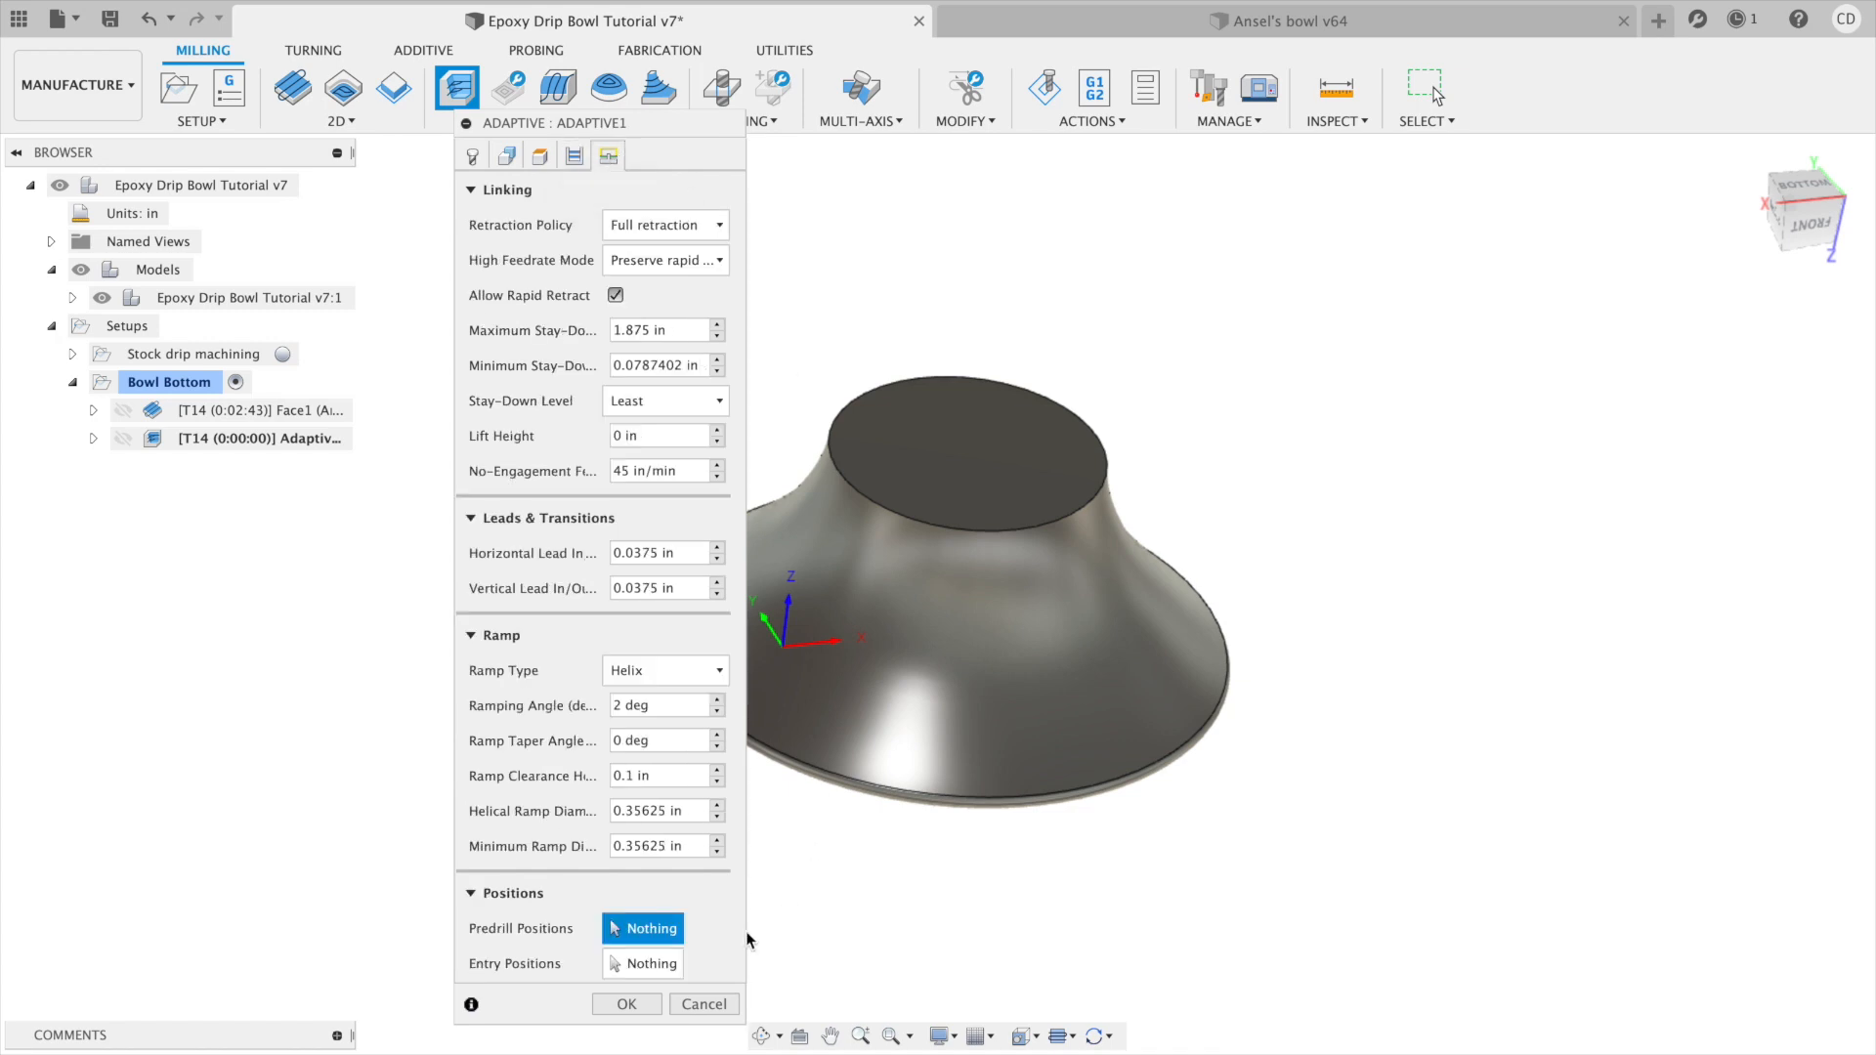
pyautogui.click(625, 1004)
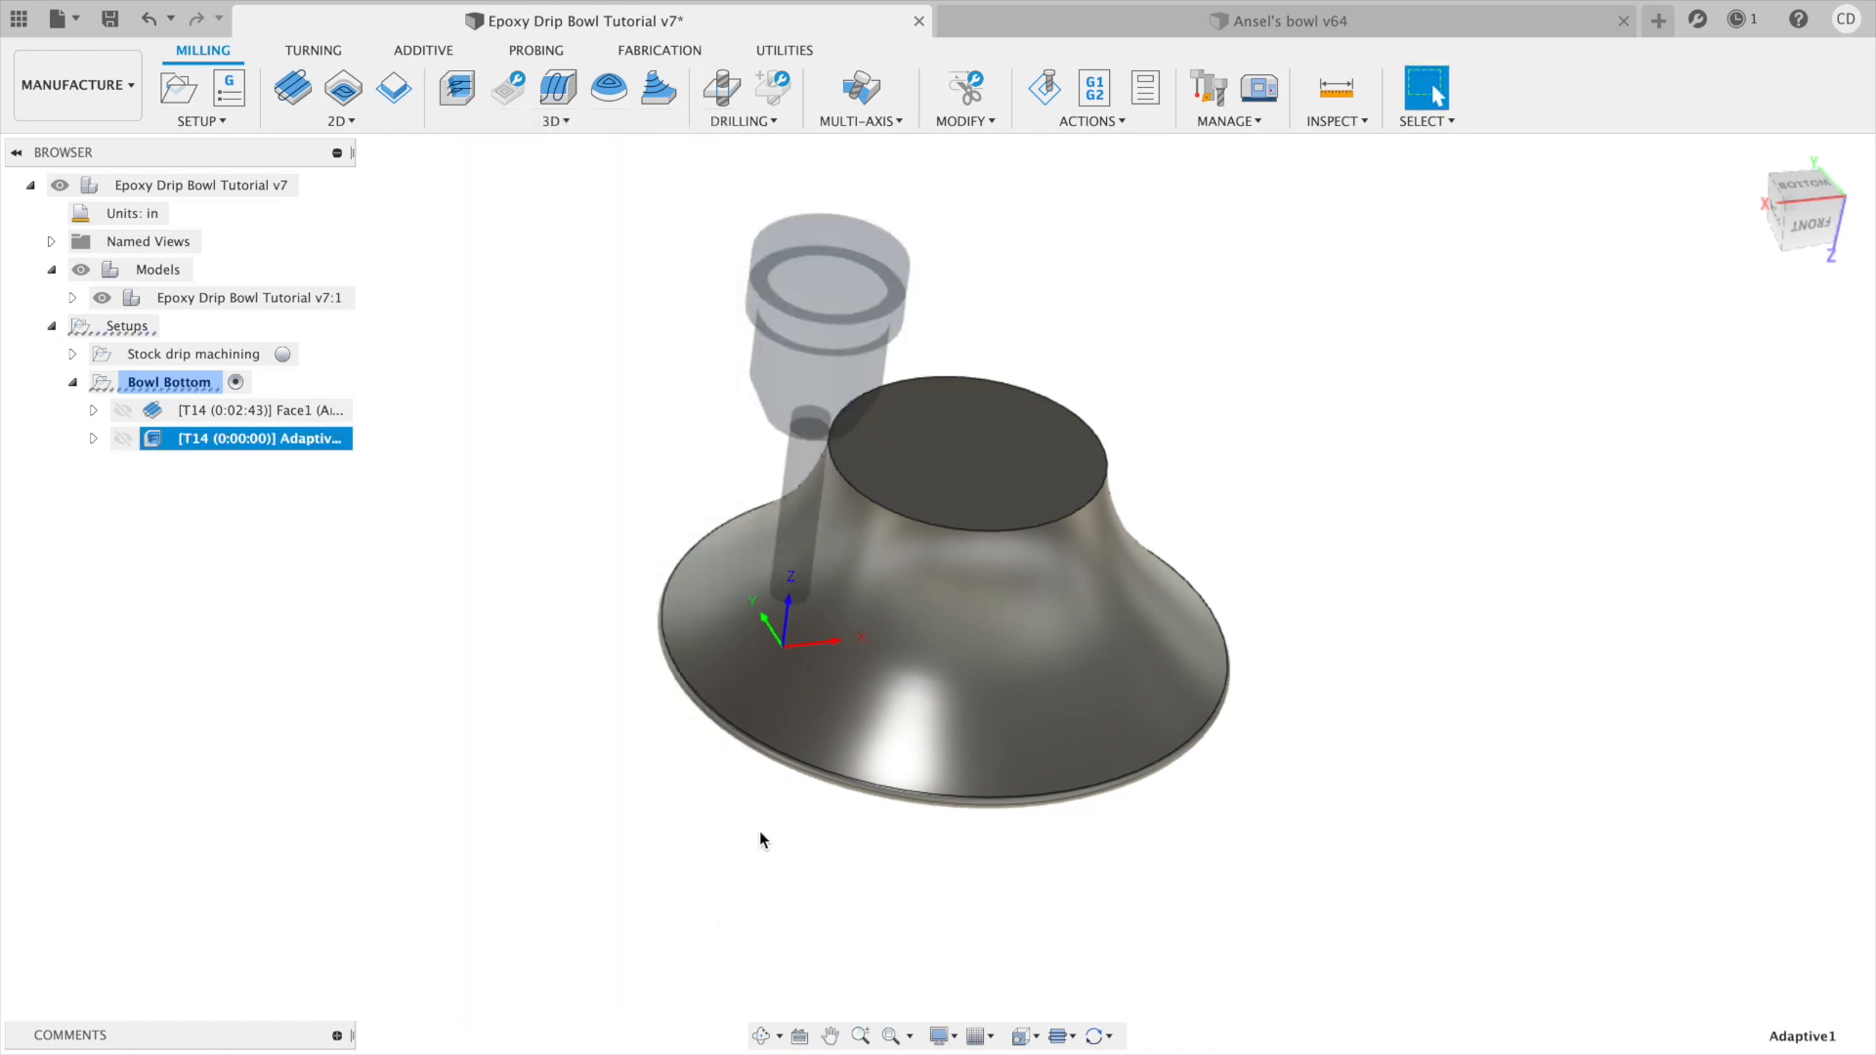
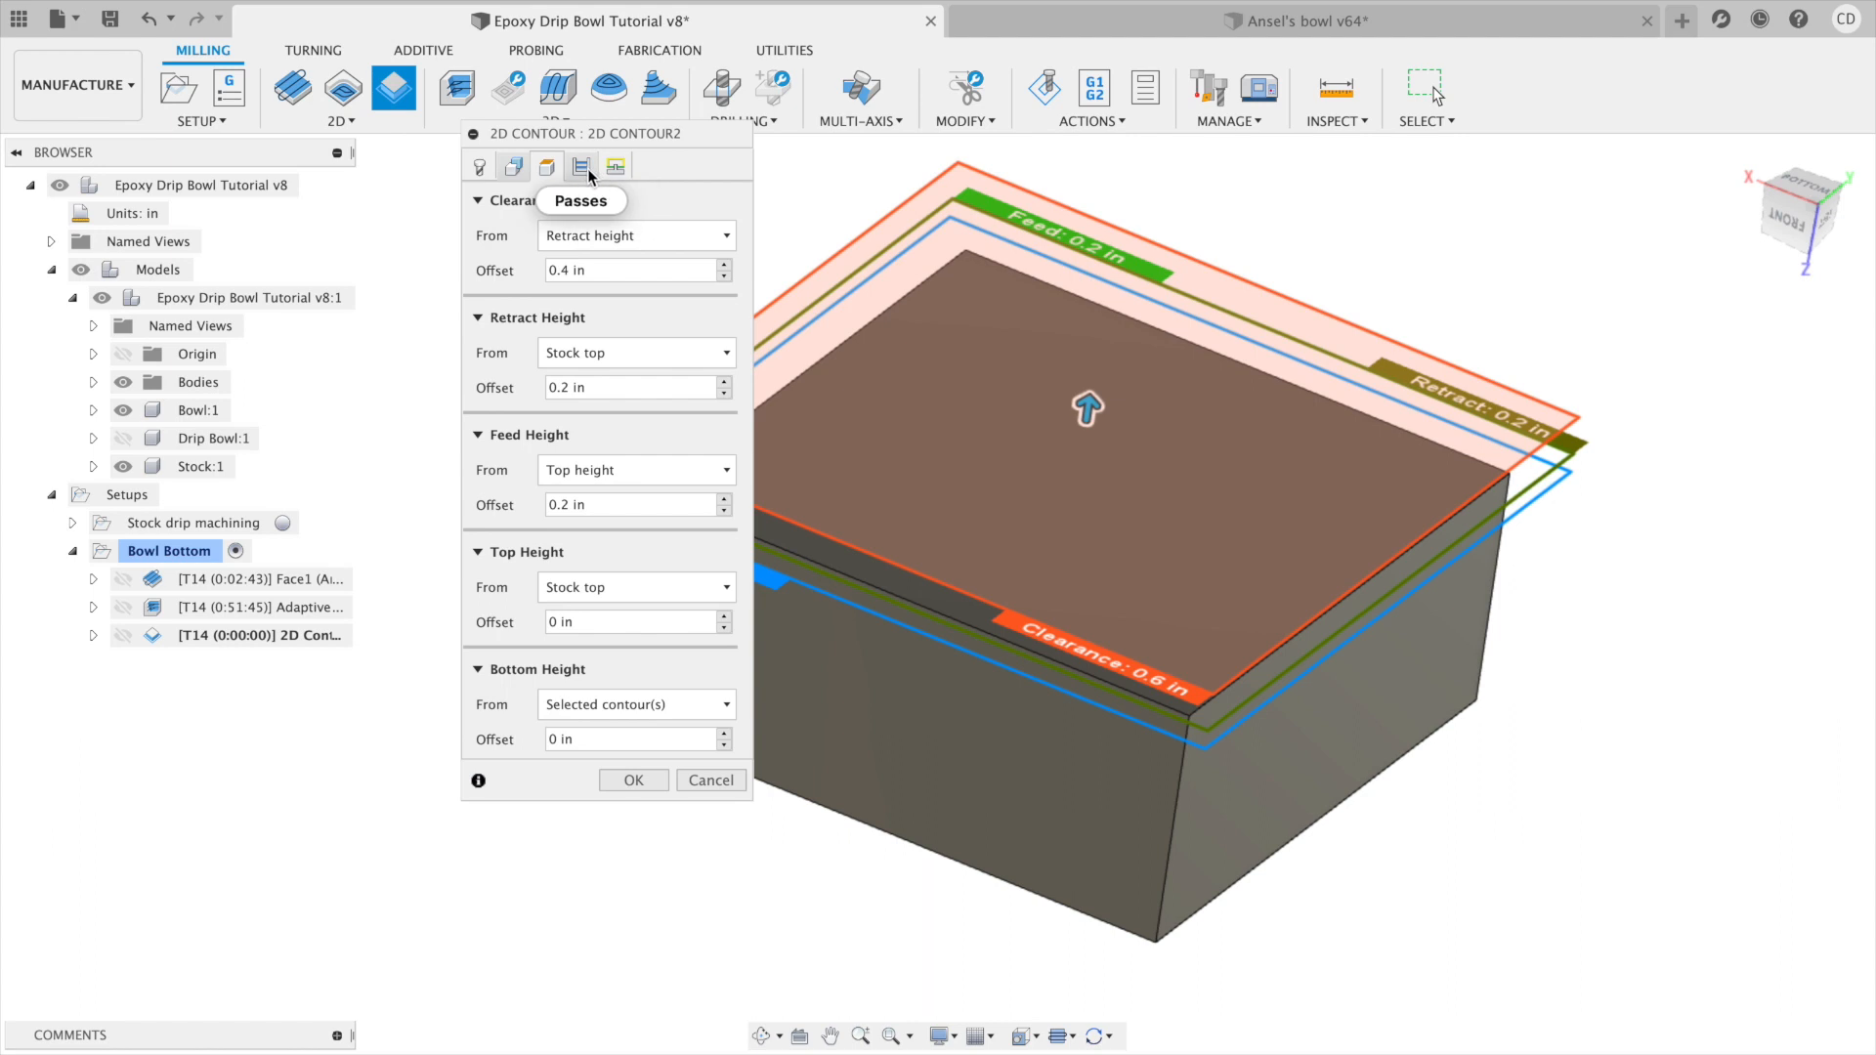
# Enable Stock to Leave in the 2D contour with -.05 radial and 0 axial, and generate the toolpath around the stock's base.
pyautogui.click(582, 167)
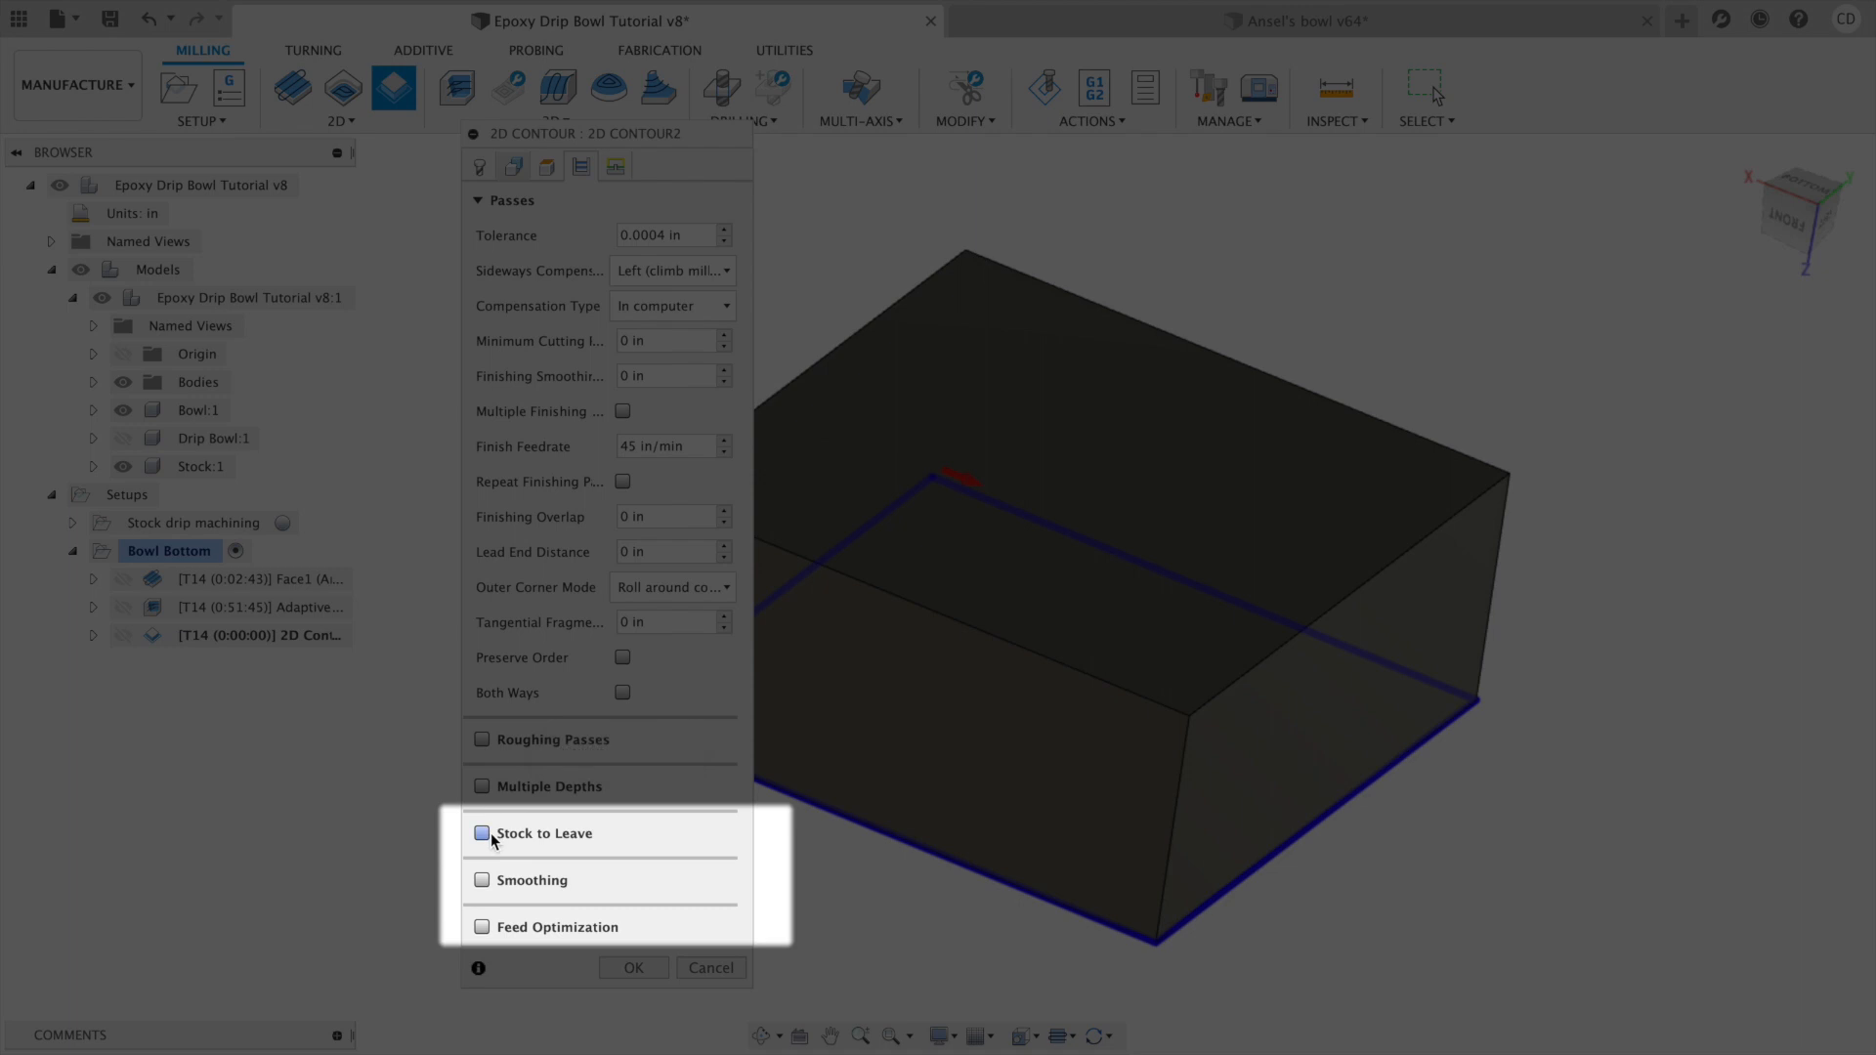
pyautogui.click(547, 836)
pyautogui.click(682, 866)
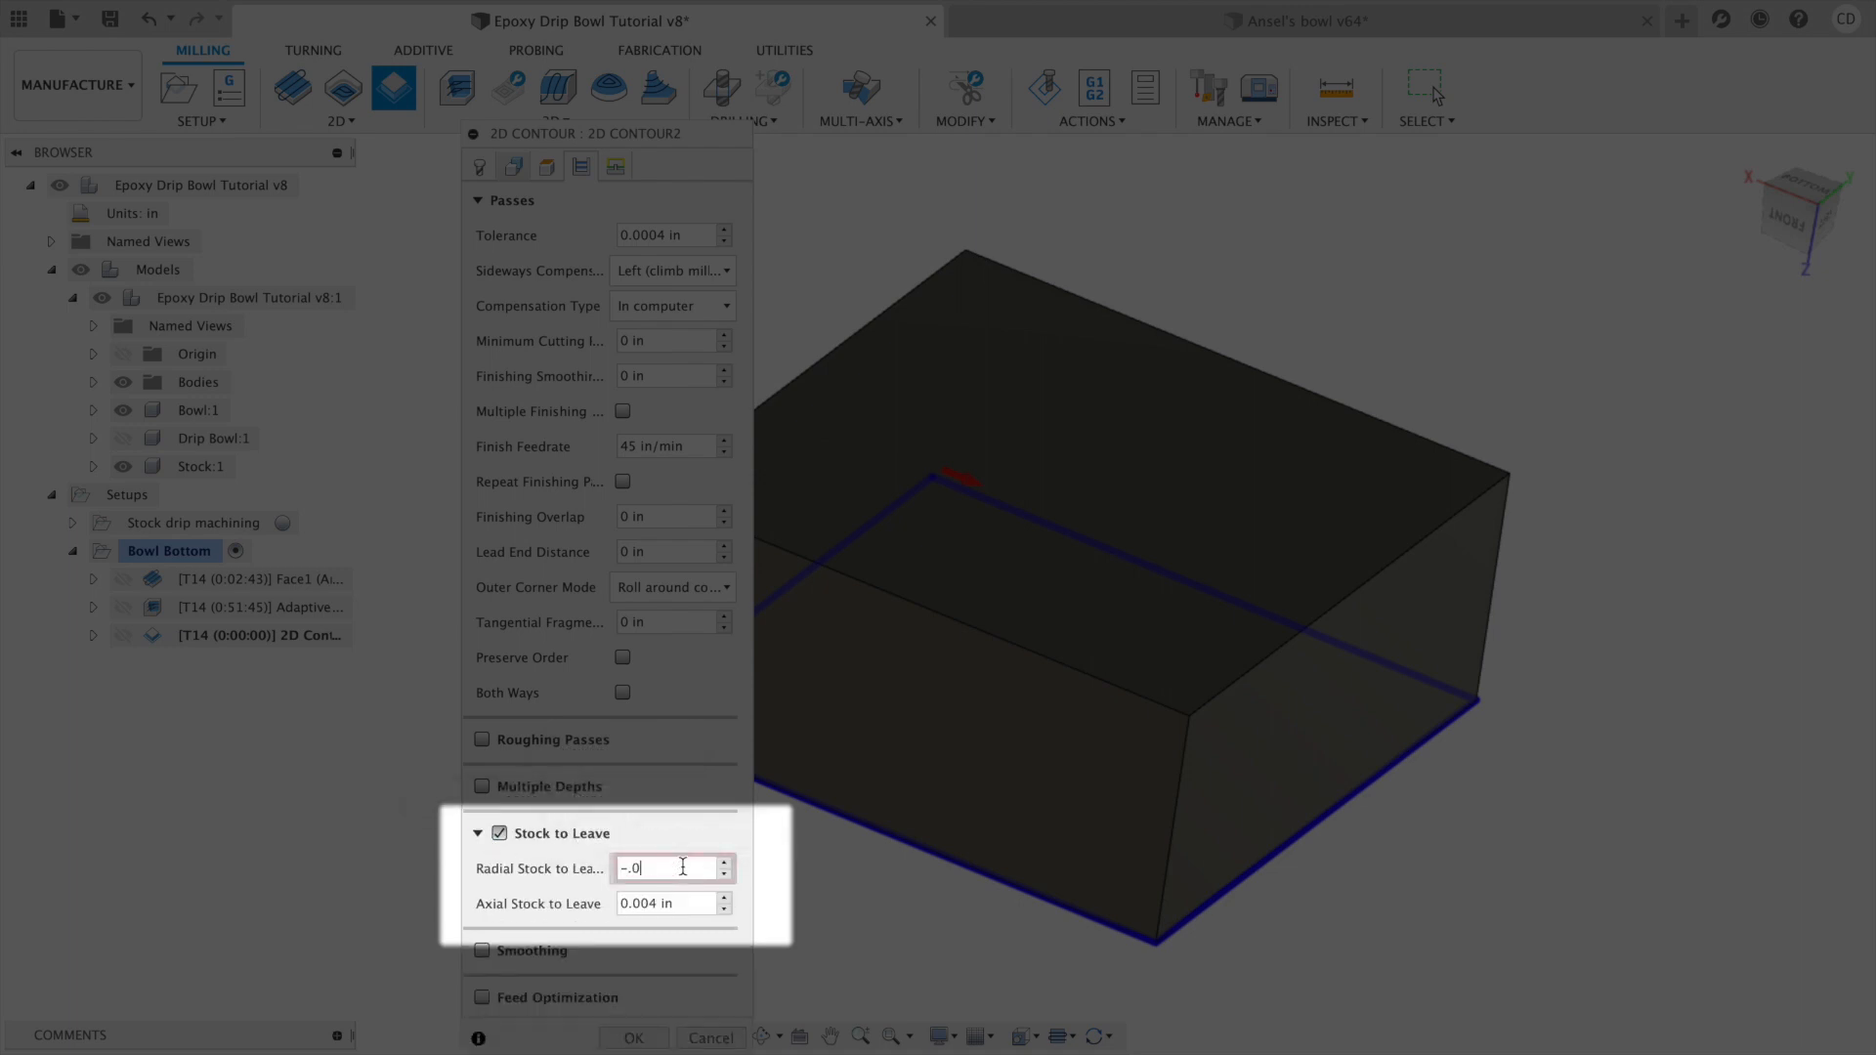
pyautogui.press('Tab')
pyautogui.press('Tab')
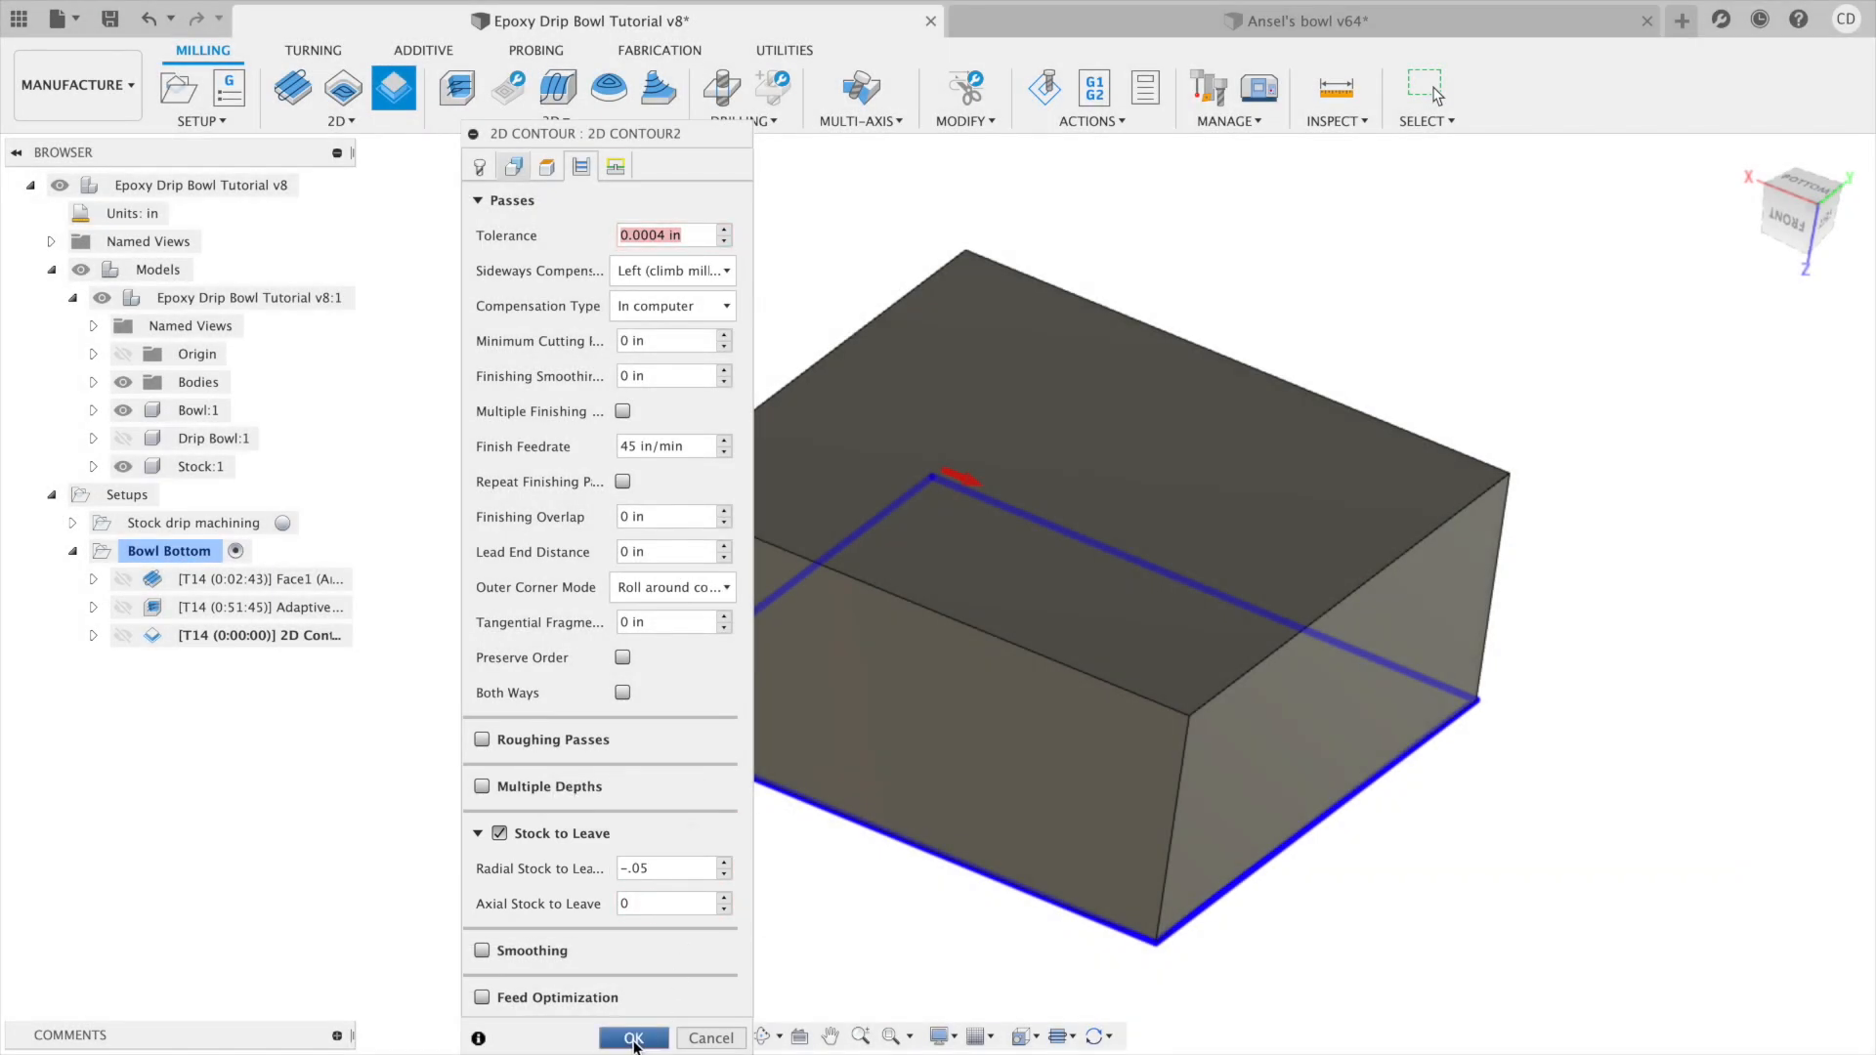
pyautogui.click(633, 1040)
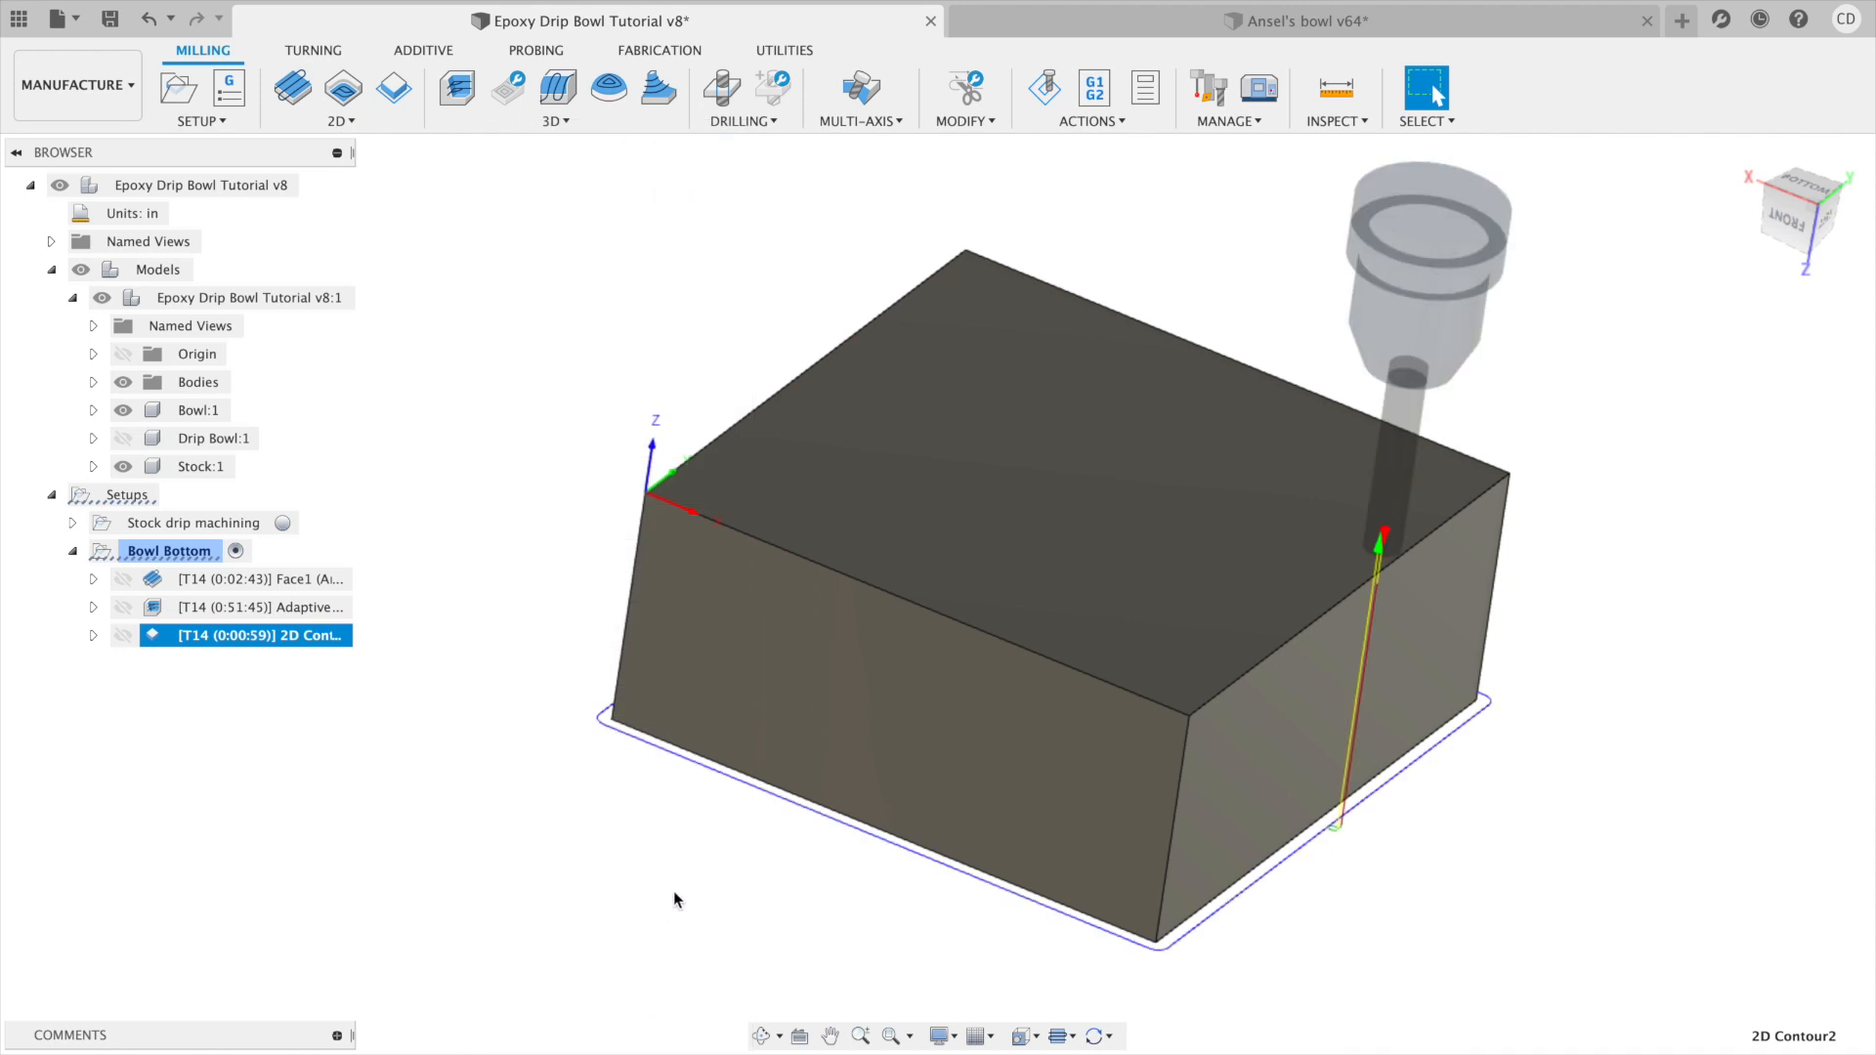
# Hide the Stock:1 component and create a 3D Contour operation using the #23 Ø1/4" ball nose tool.
pyautogui.click(123, 466)
pyautogui.click(567, 122)
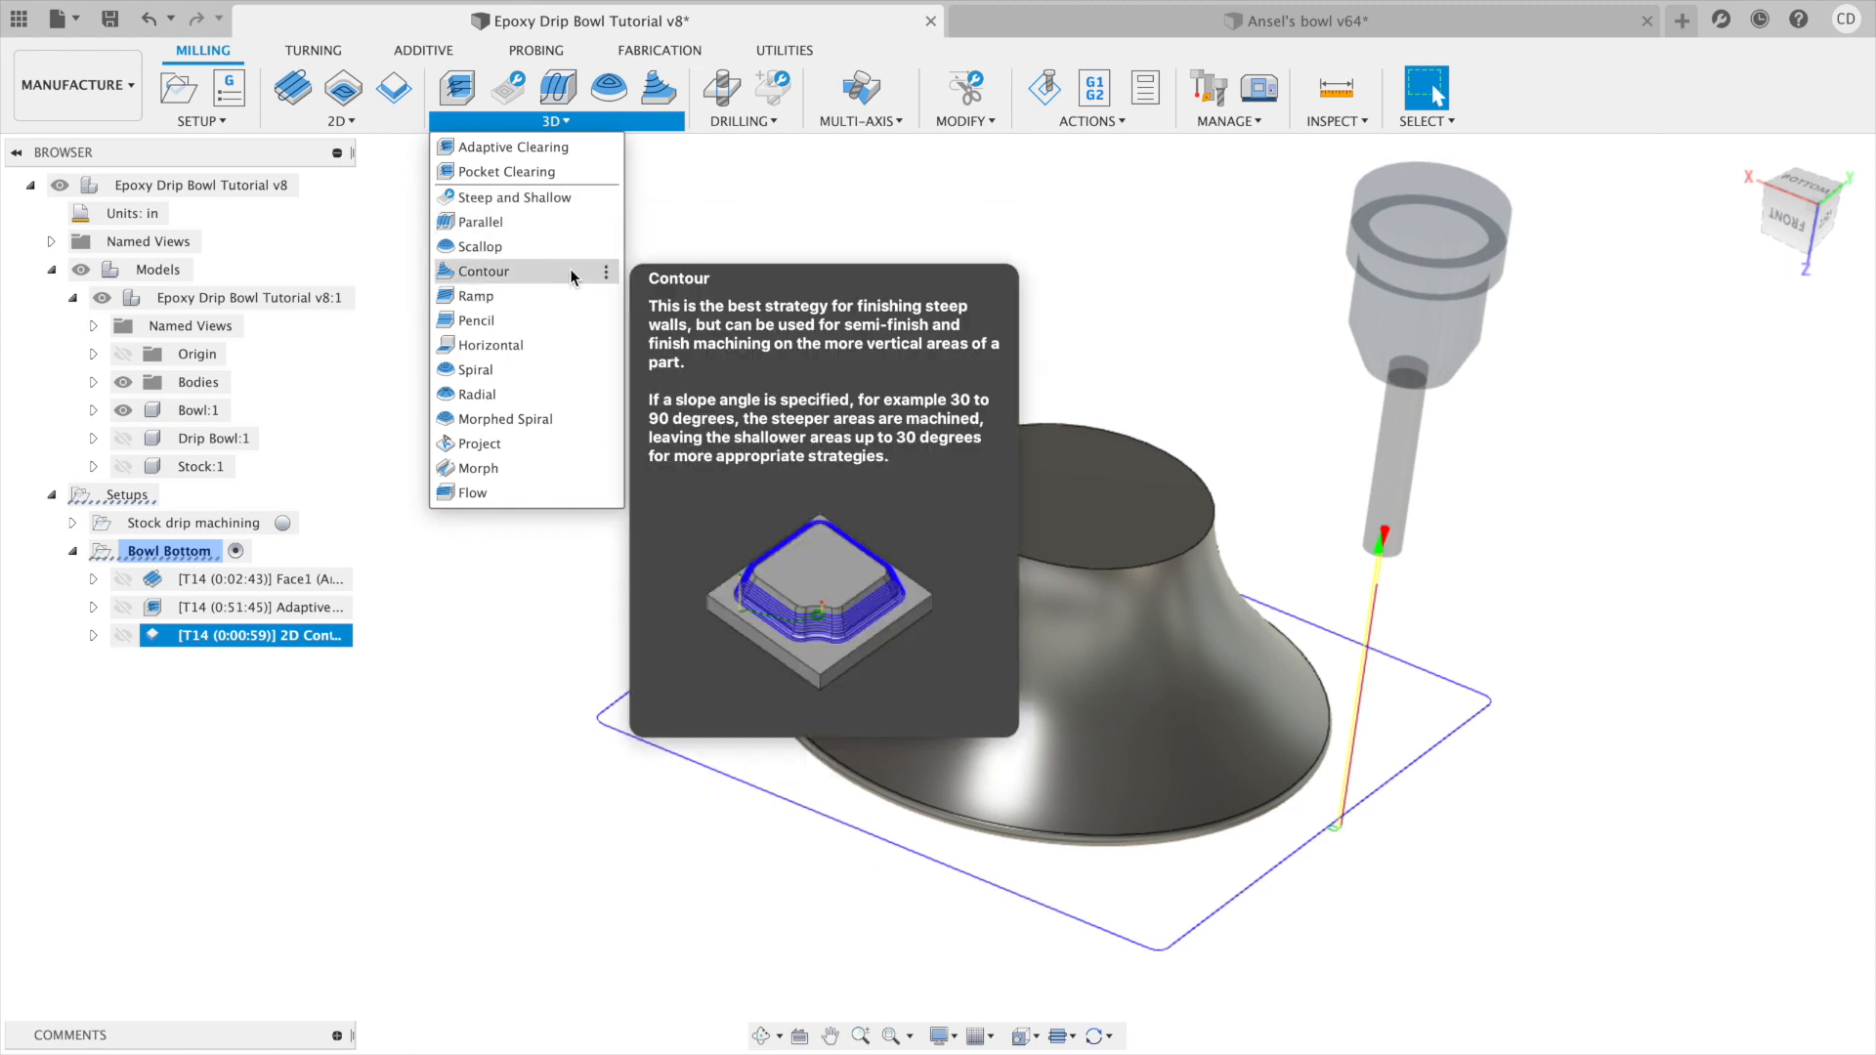
pyautogui.click(570, 270)
pyautogui.click(645, 237)
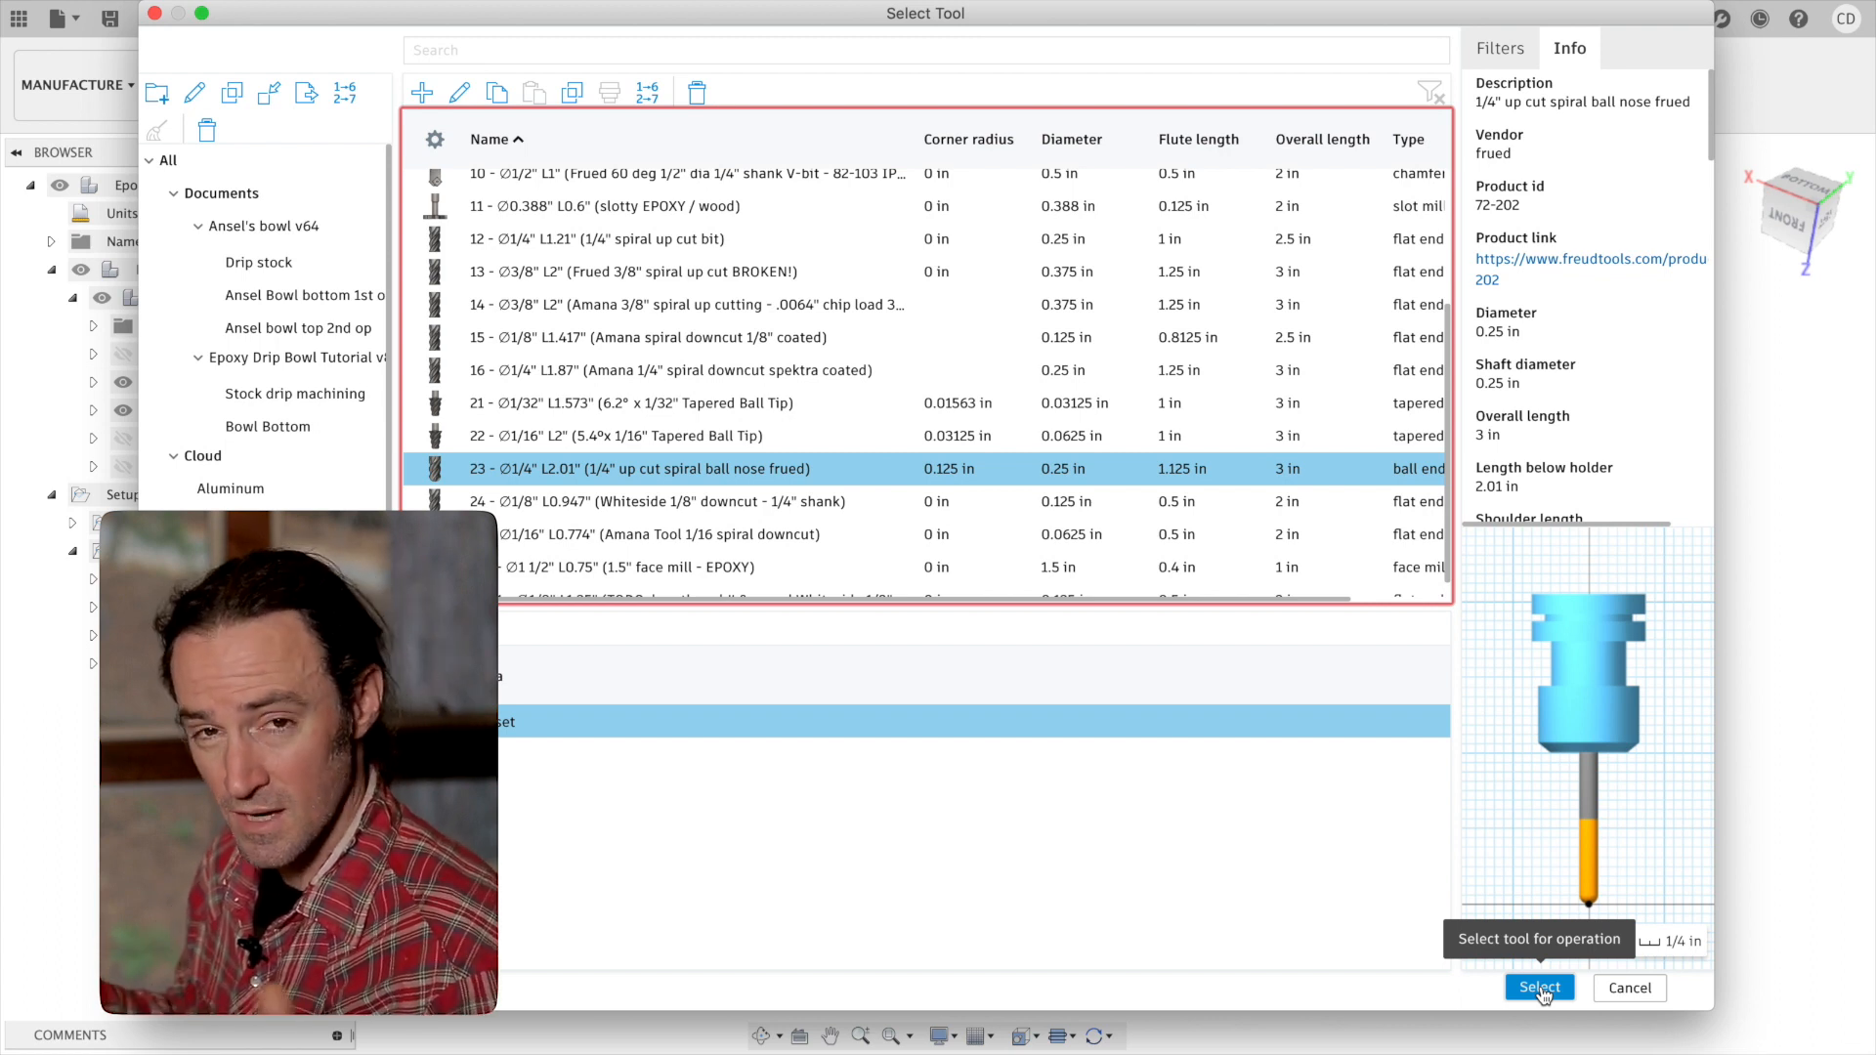
pyautogui.click(1541, 989)
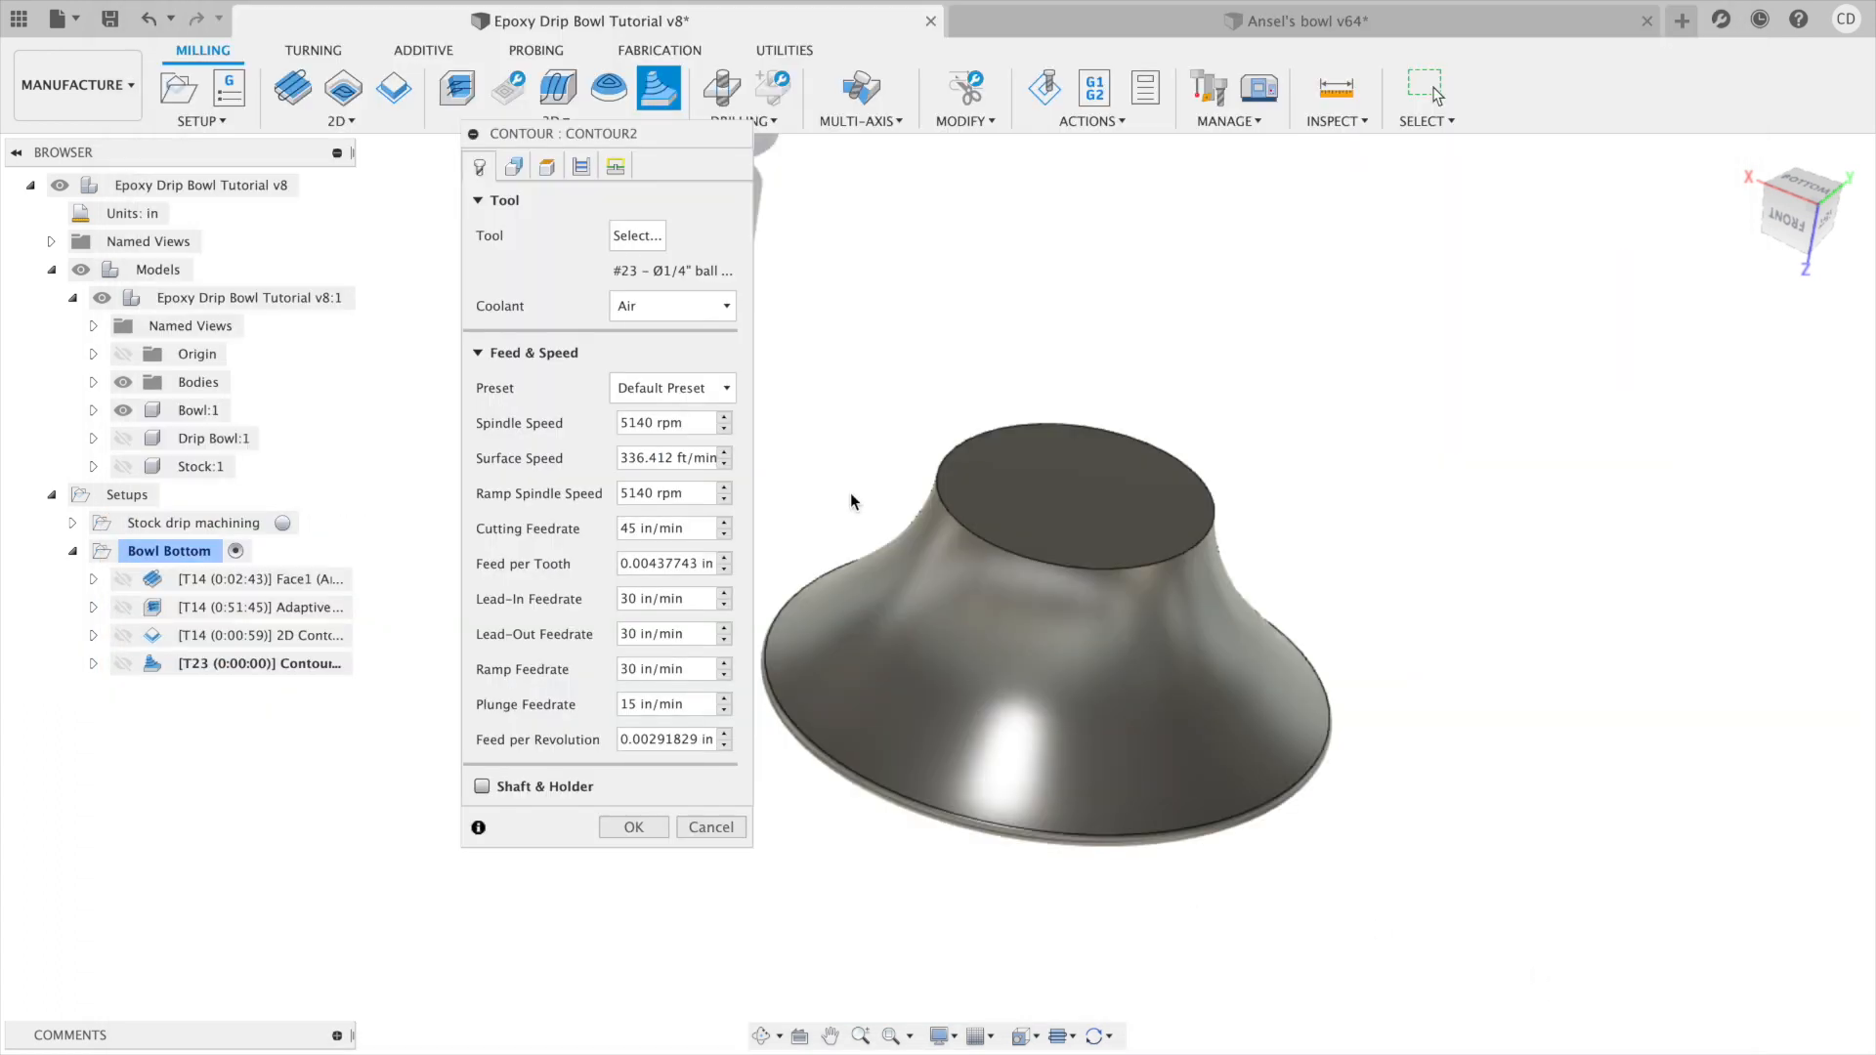
# Enable Shaft & Holder checking for the 3D Contour operation with the Fail on collision mode.
pyautogui.click(482, 786)
pyautogui.click(624, 823)
pyautogui.click(674, 927)
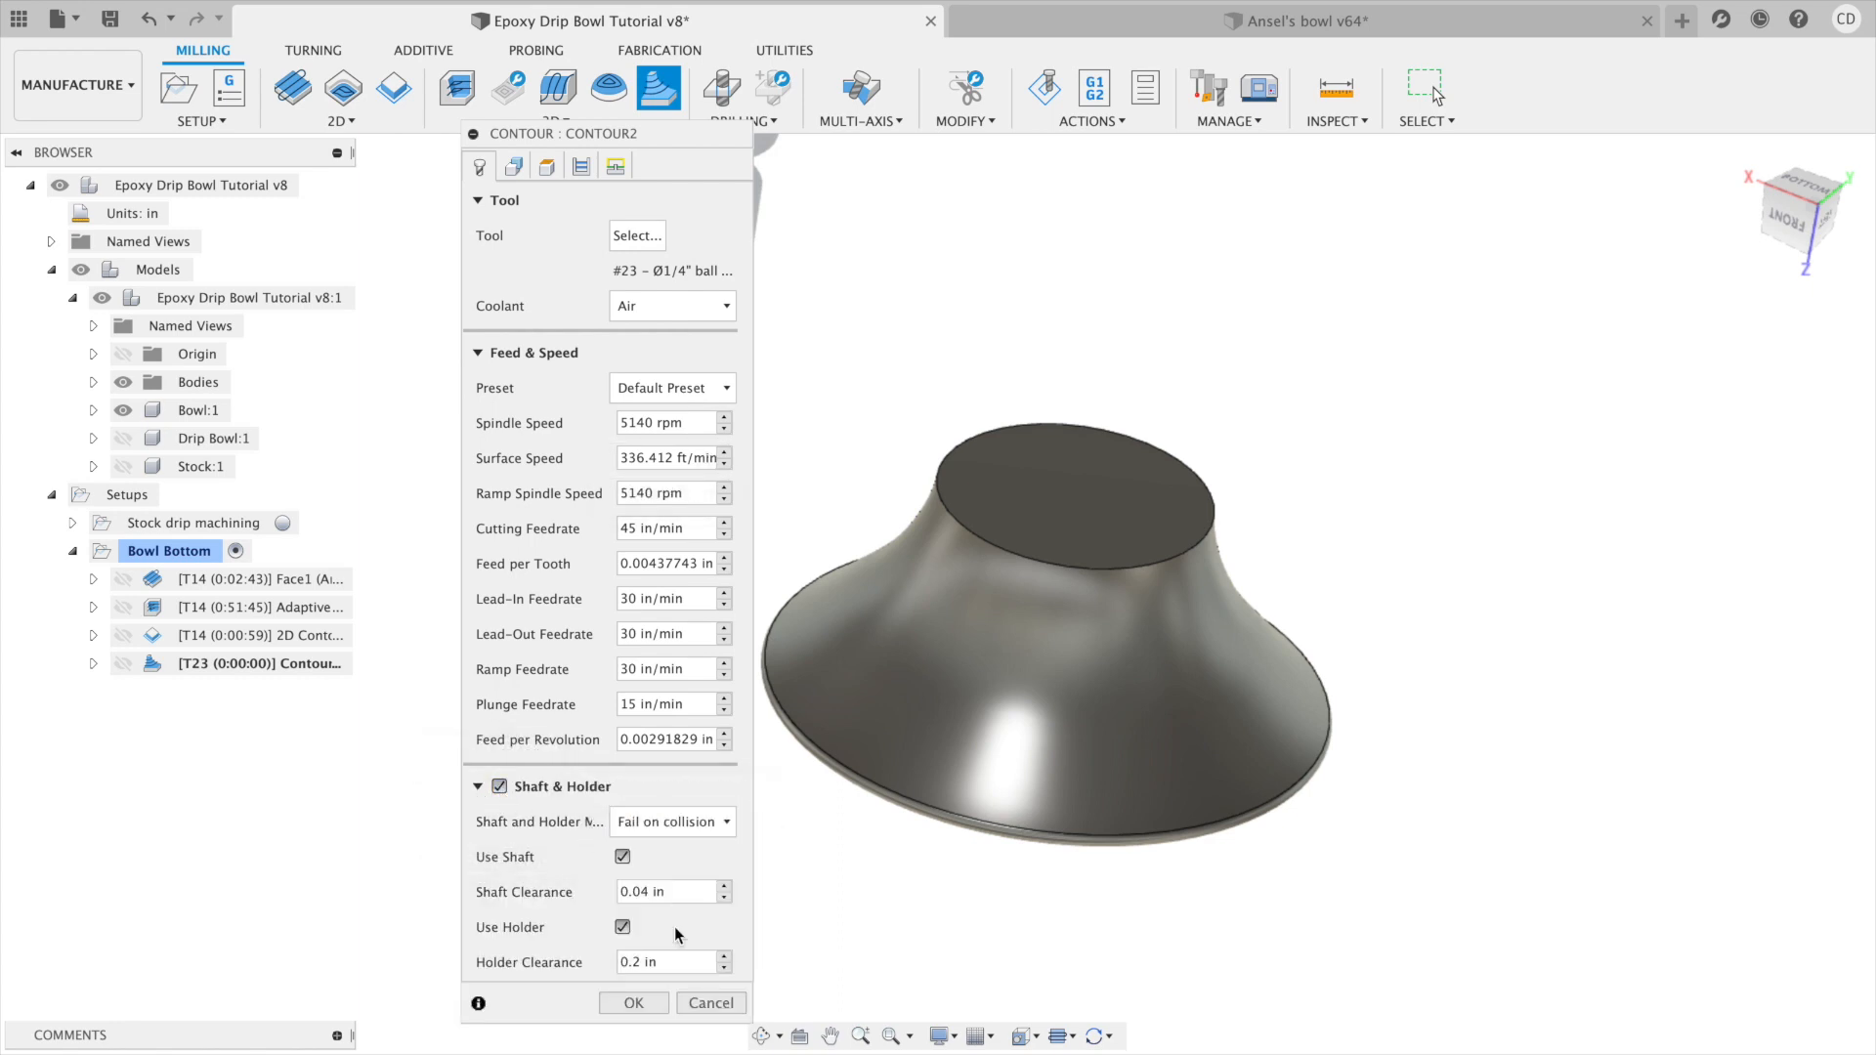
# Check the 3D Contour's geometry and heights, change its maximum stepdown and generate the toolpath.
pyautogui.click(518, 166)
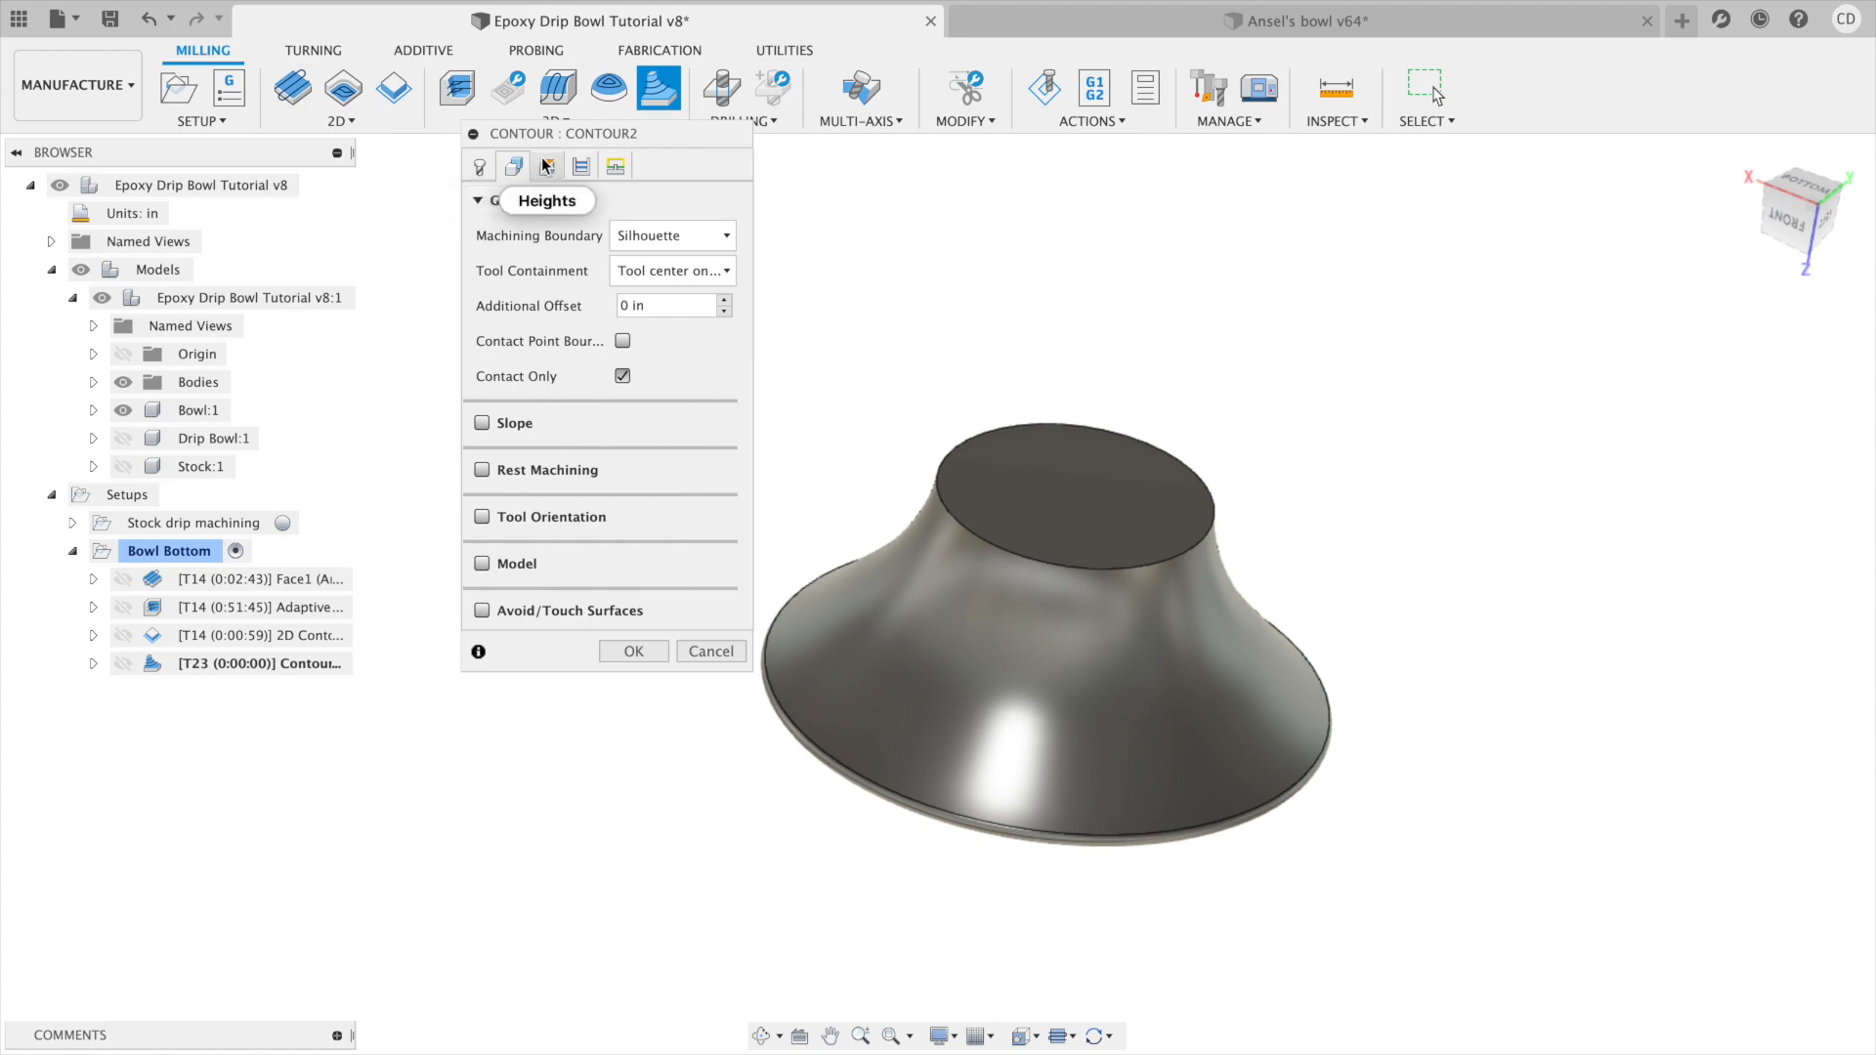
pyautogui.click(546, 166)
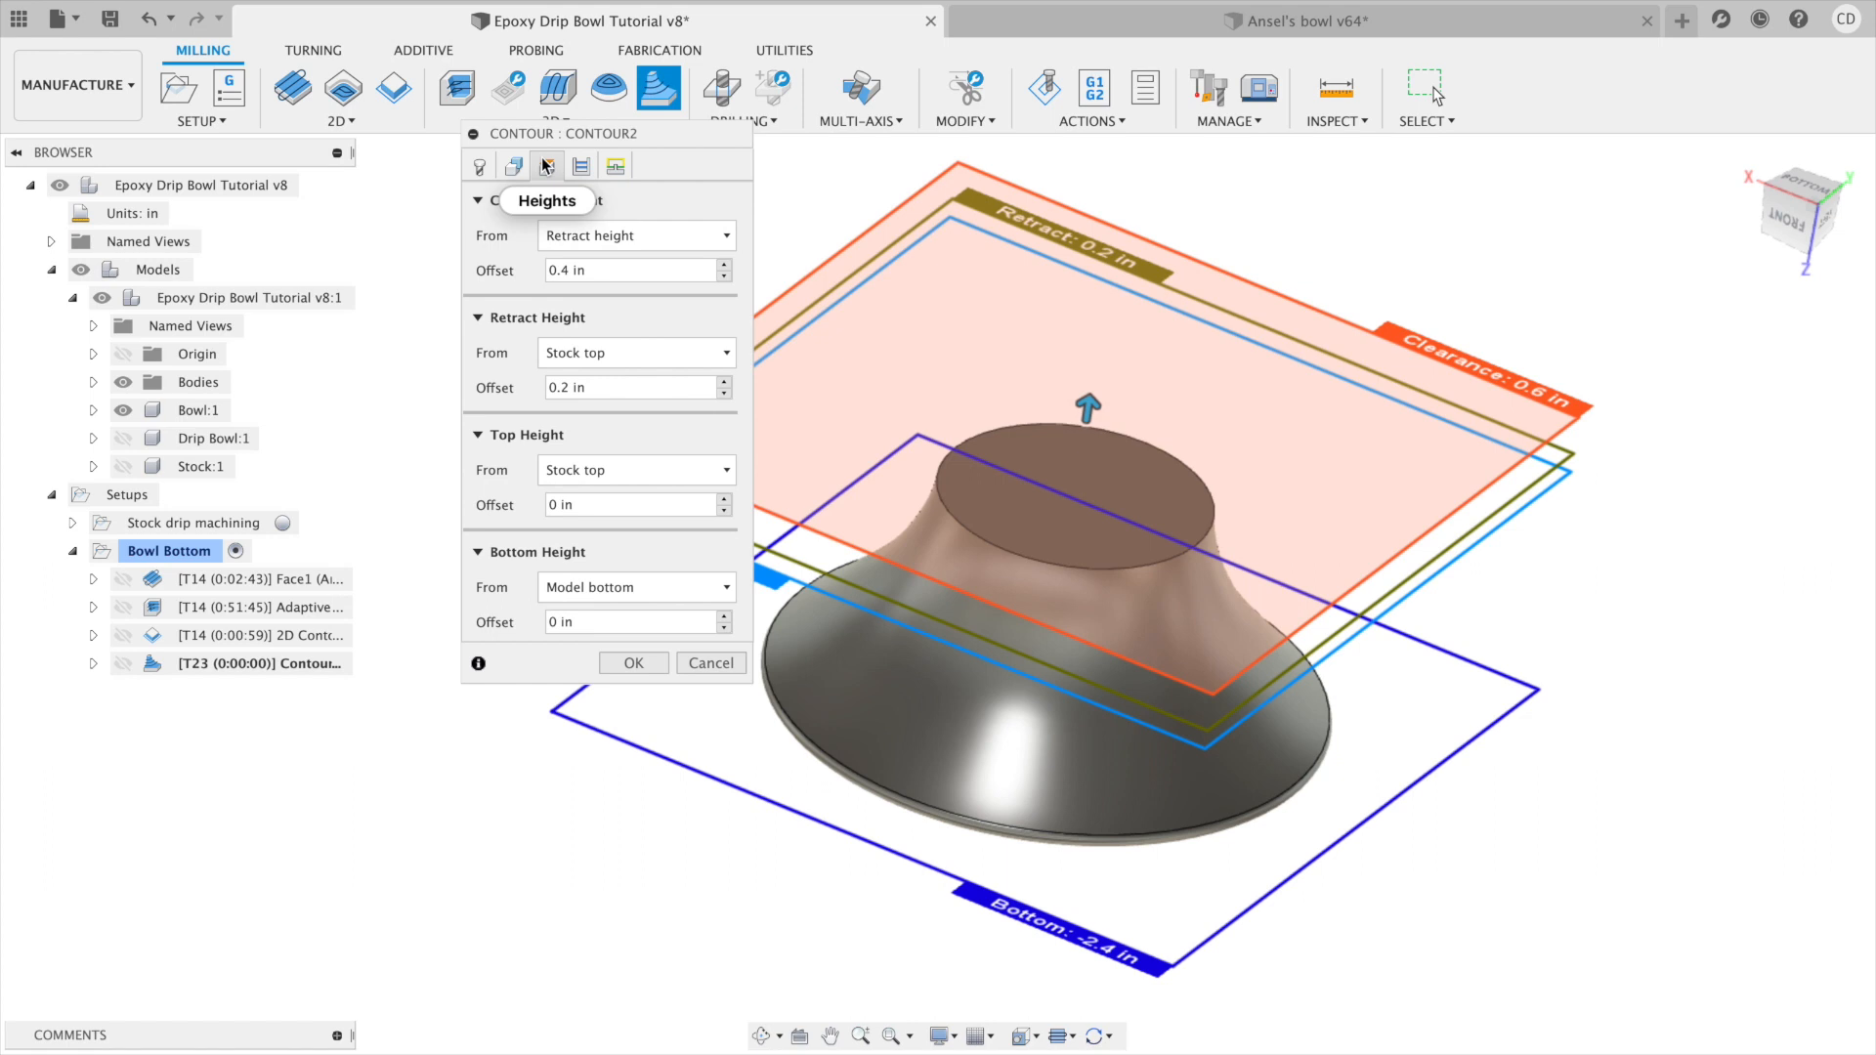
pyautogui.click(582, 168)
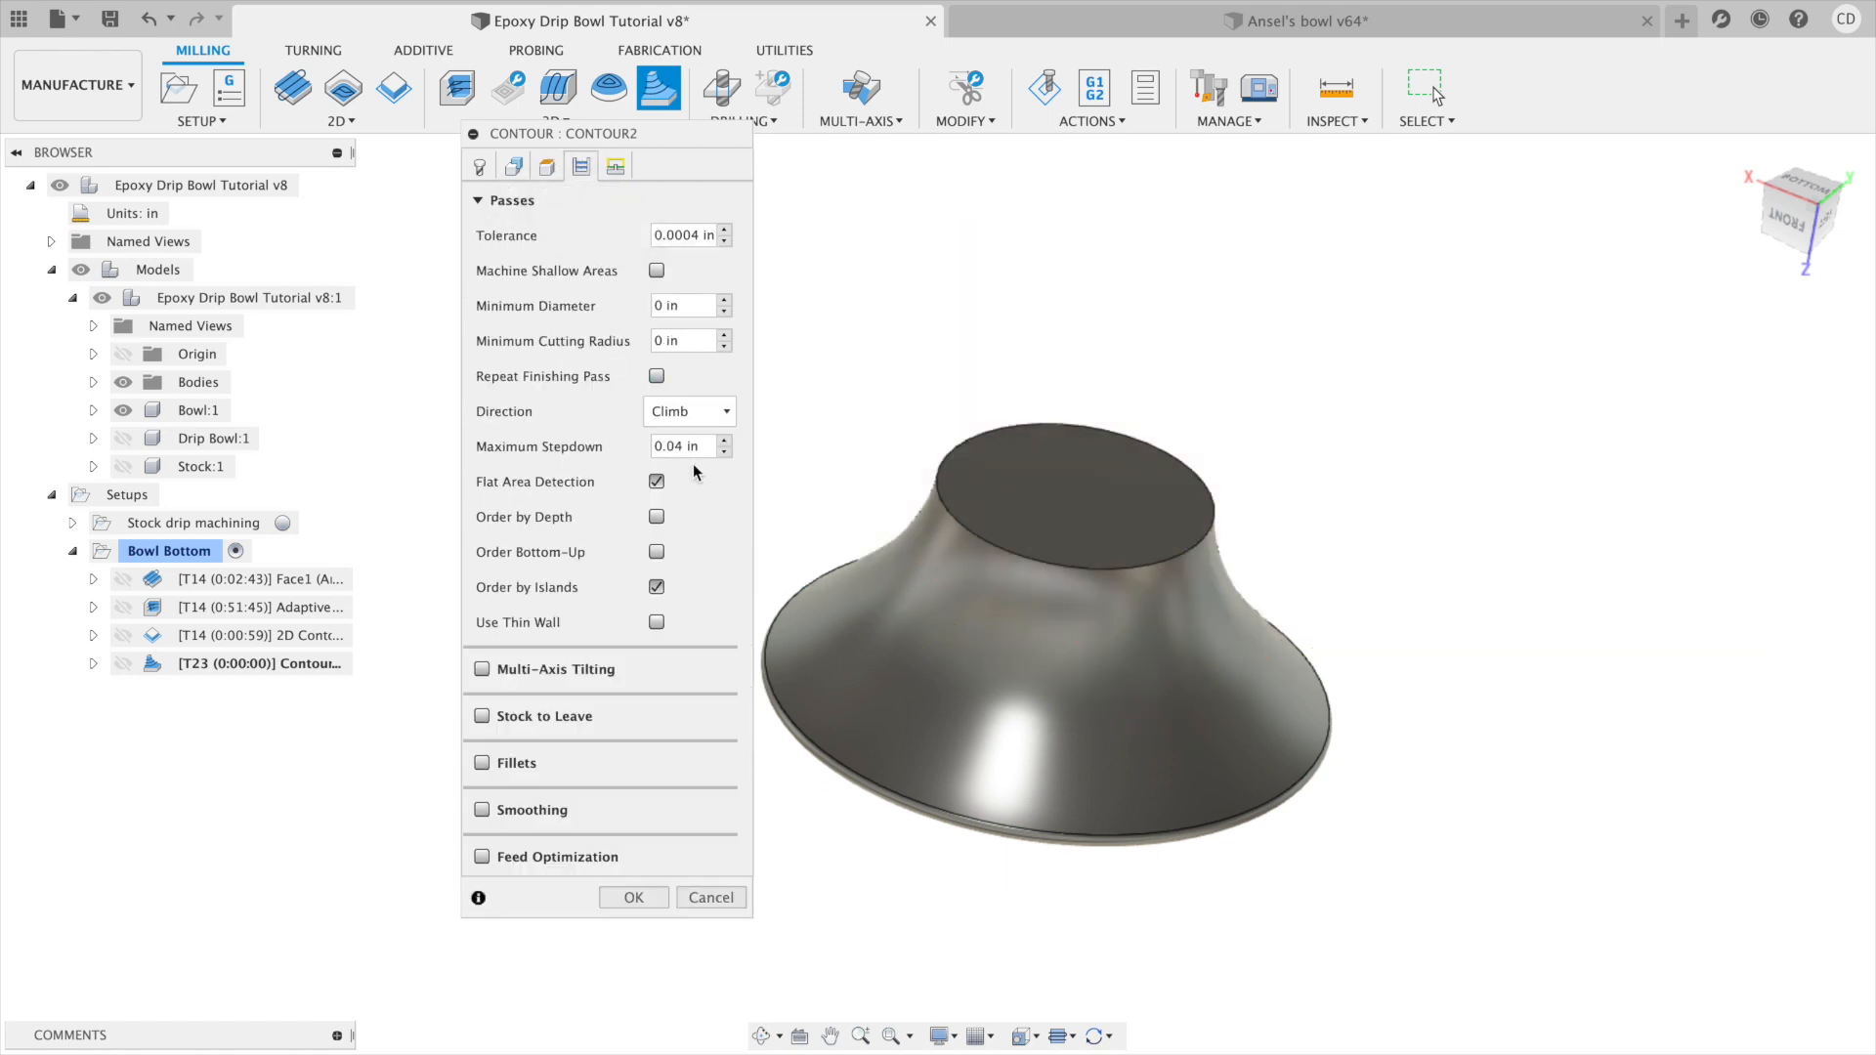
pyautogui.moveTo(673, 445); pyautogui.dragTo(764, 452)
pyautogui.write('08')
pyautogui.click(634, 897)
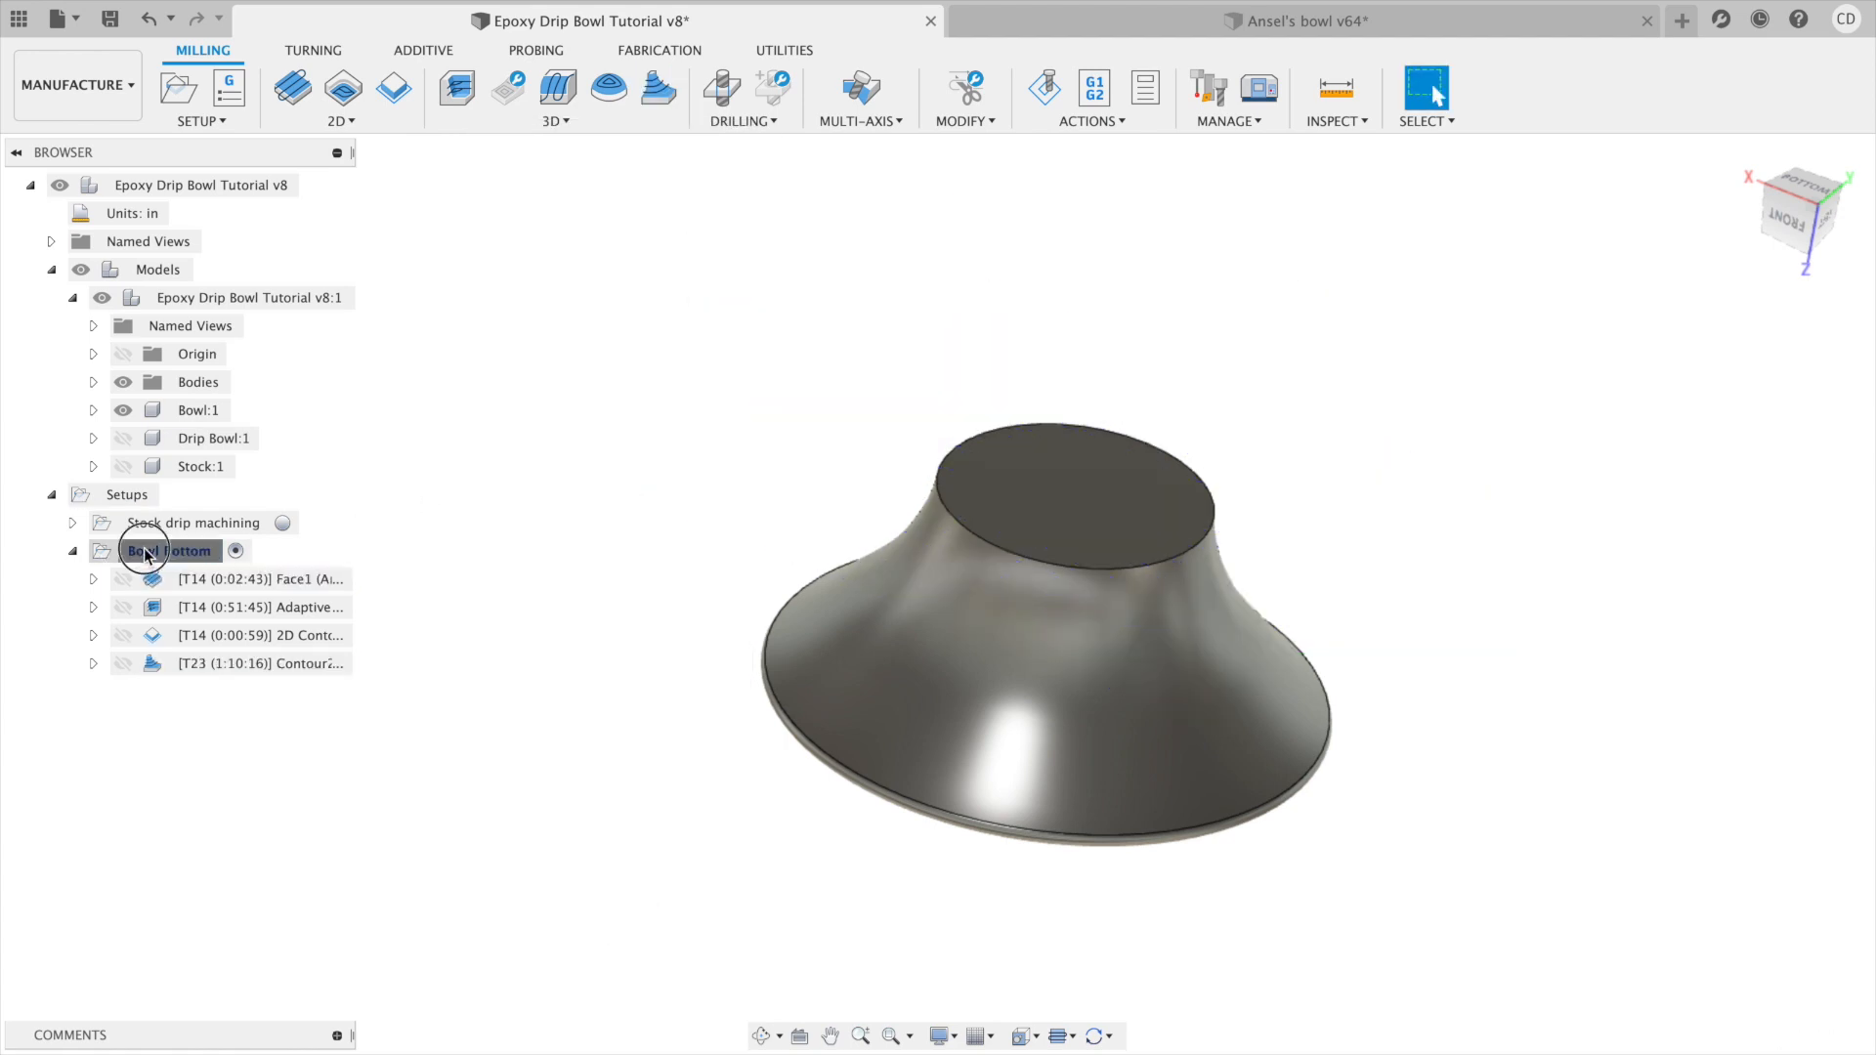
# Simulate the Bowl Bottom setup with the stock shown in Standard mode and Stop on collision enabled.
pyautogui.click(156, 550)
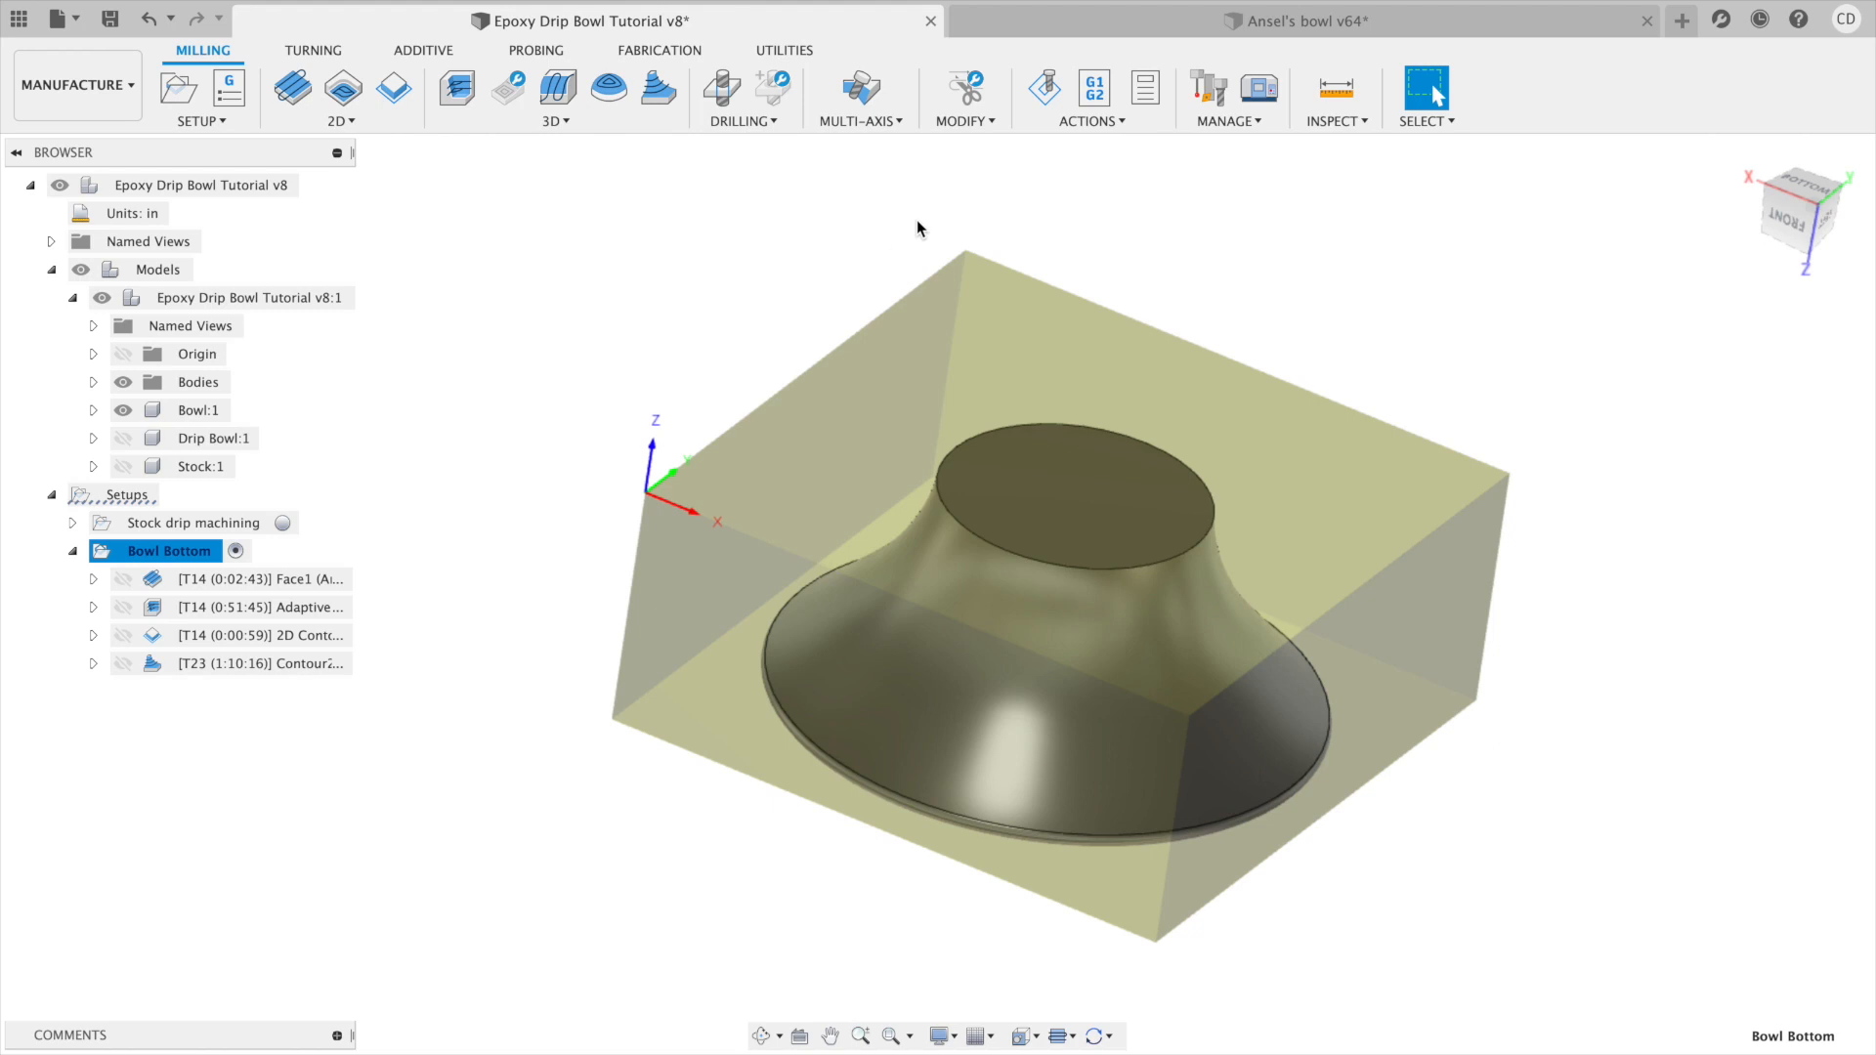
pyautogui.click(1044, 88)
pyautogui.moveTo(1653, 292); pyautogui.dragTo(1501, 179)
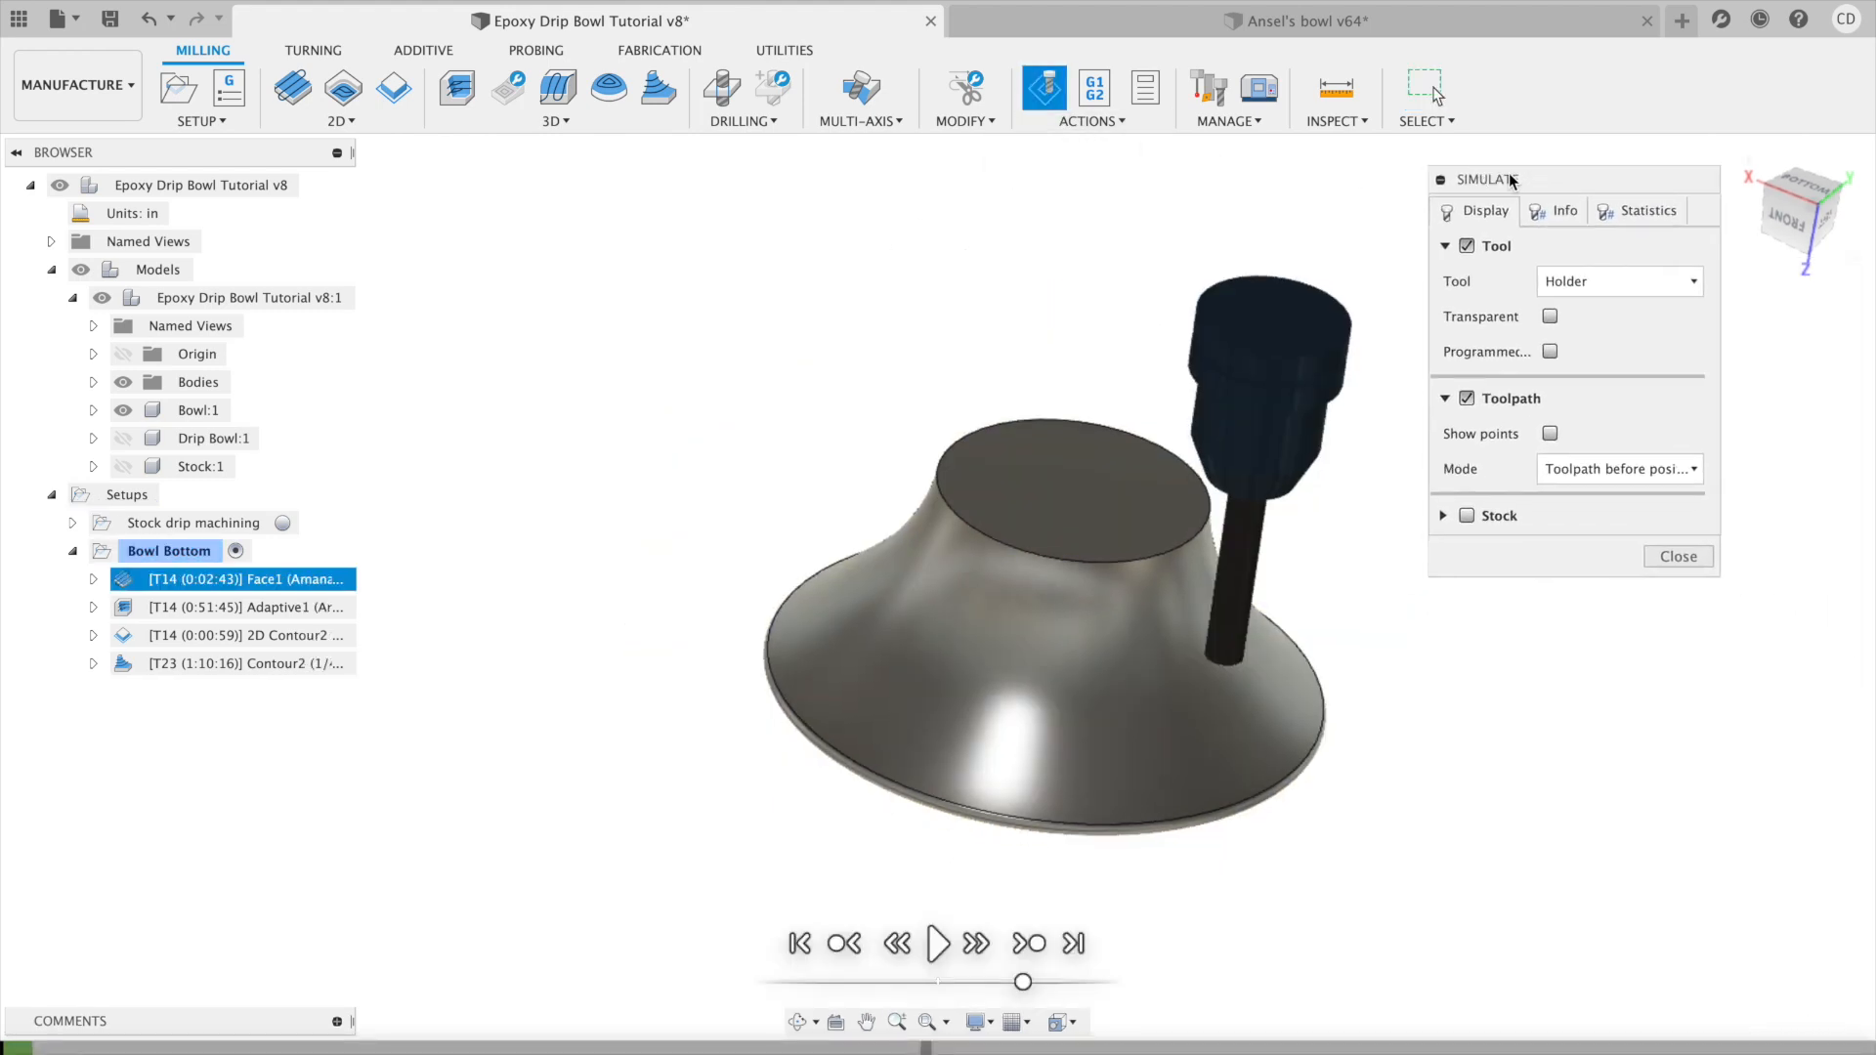
pyautogui.click(1465, 516)
pyautogui.click(1561, 550)
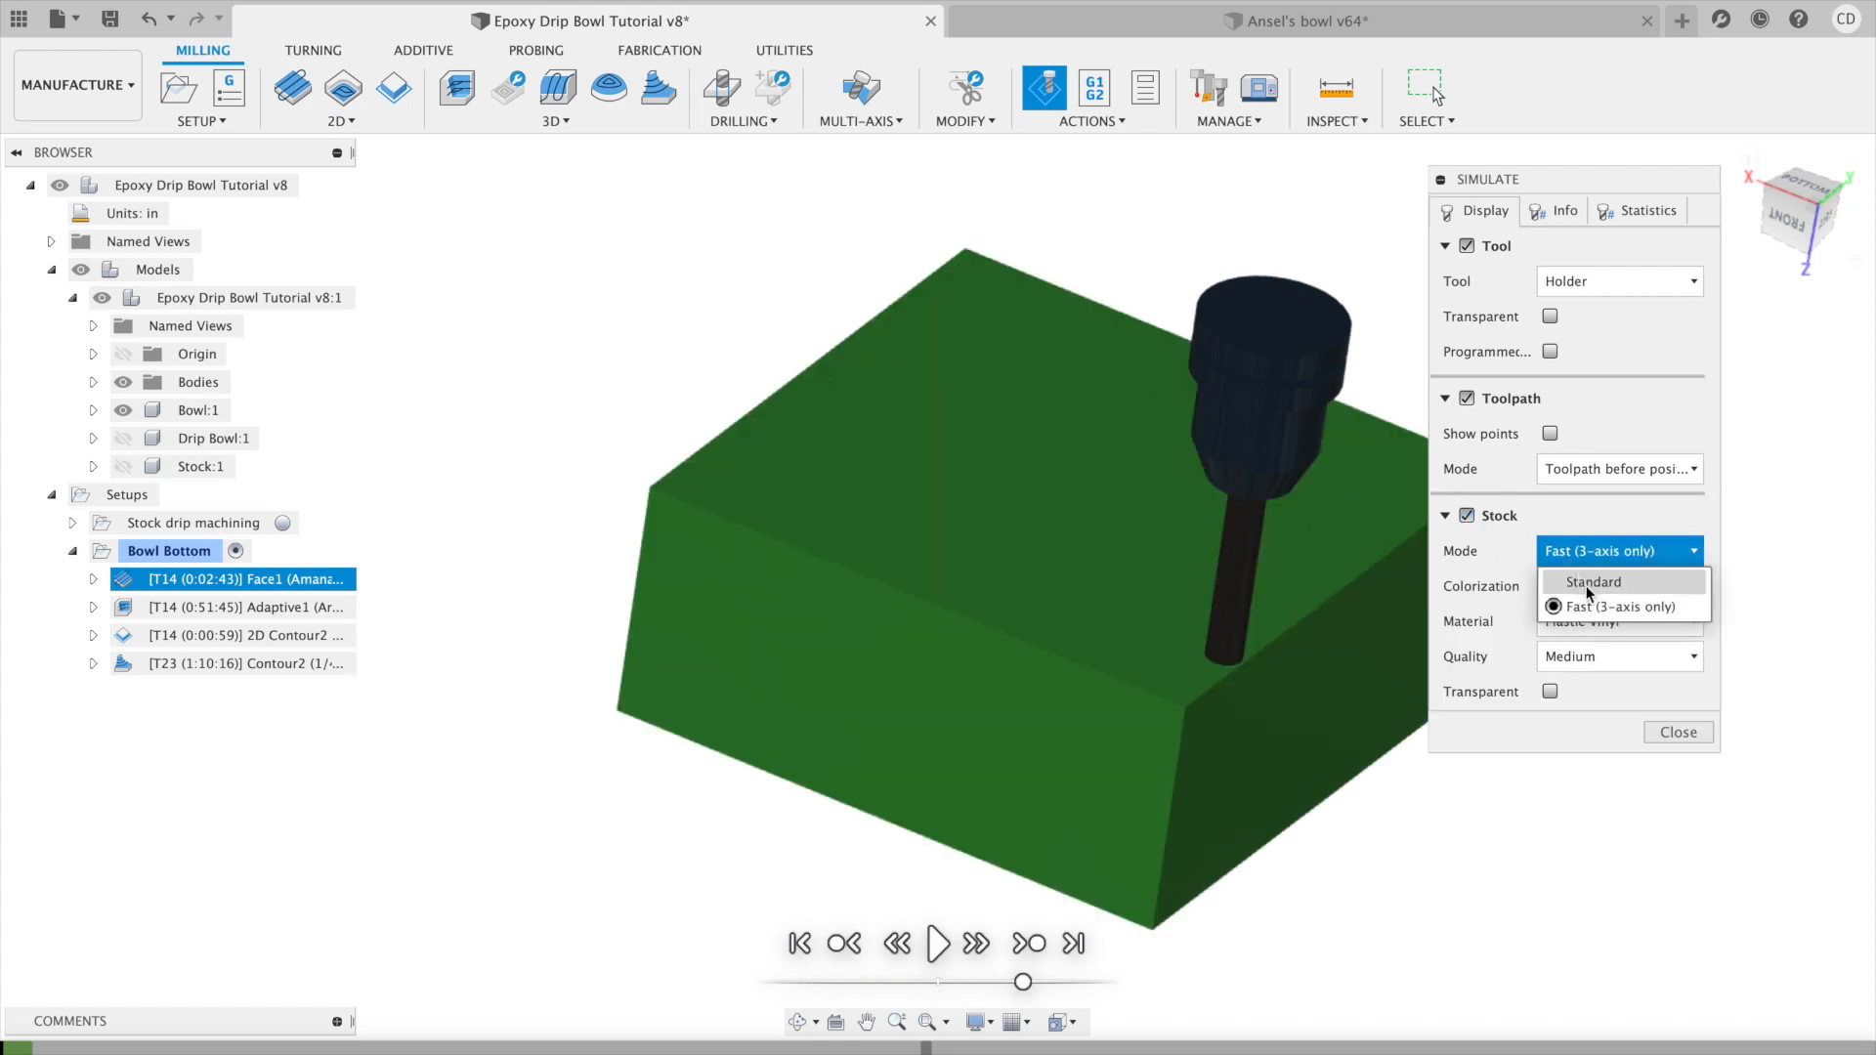
pyautogui.click(1588, 582)
pyautogui.click(1549, 692)
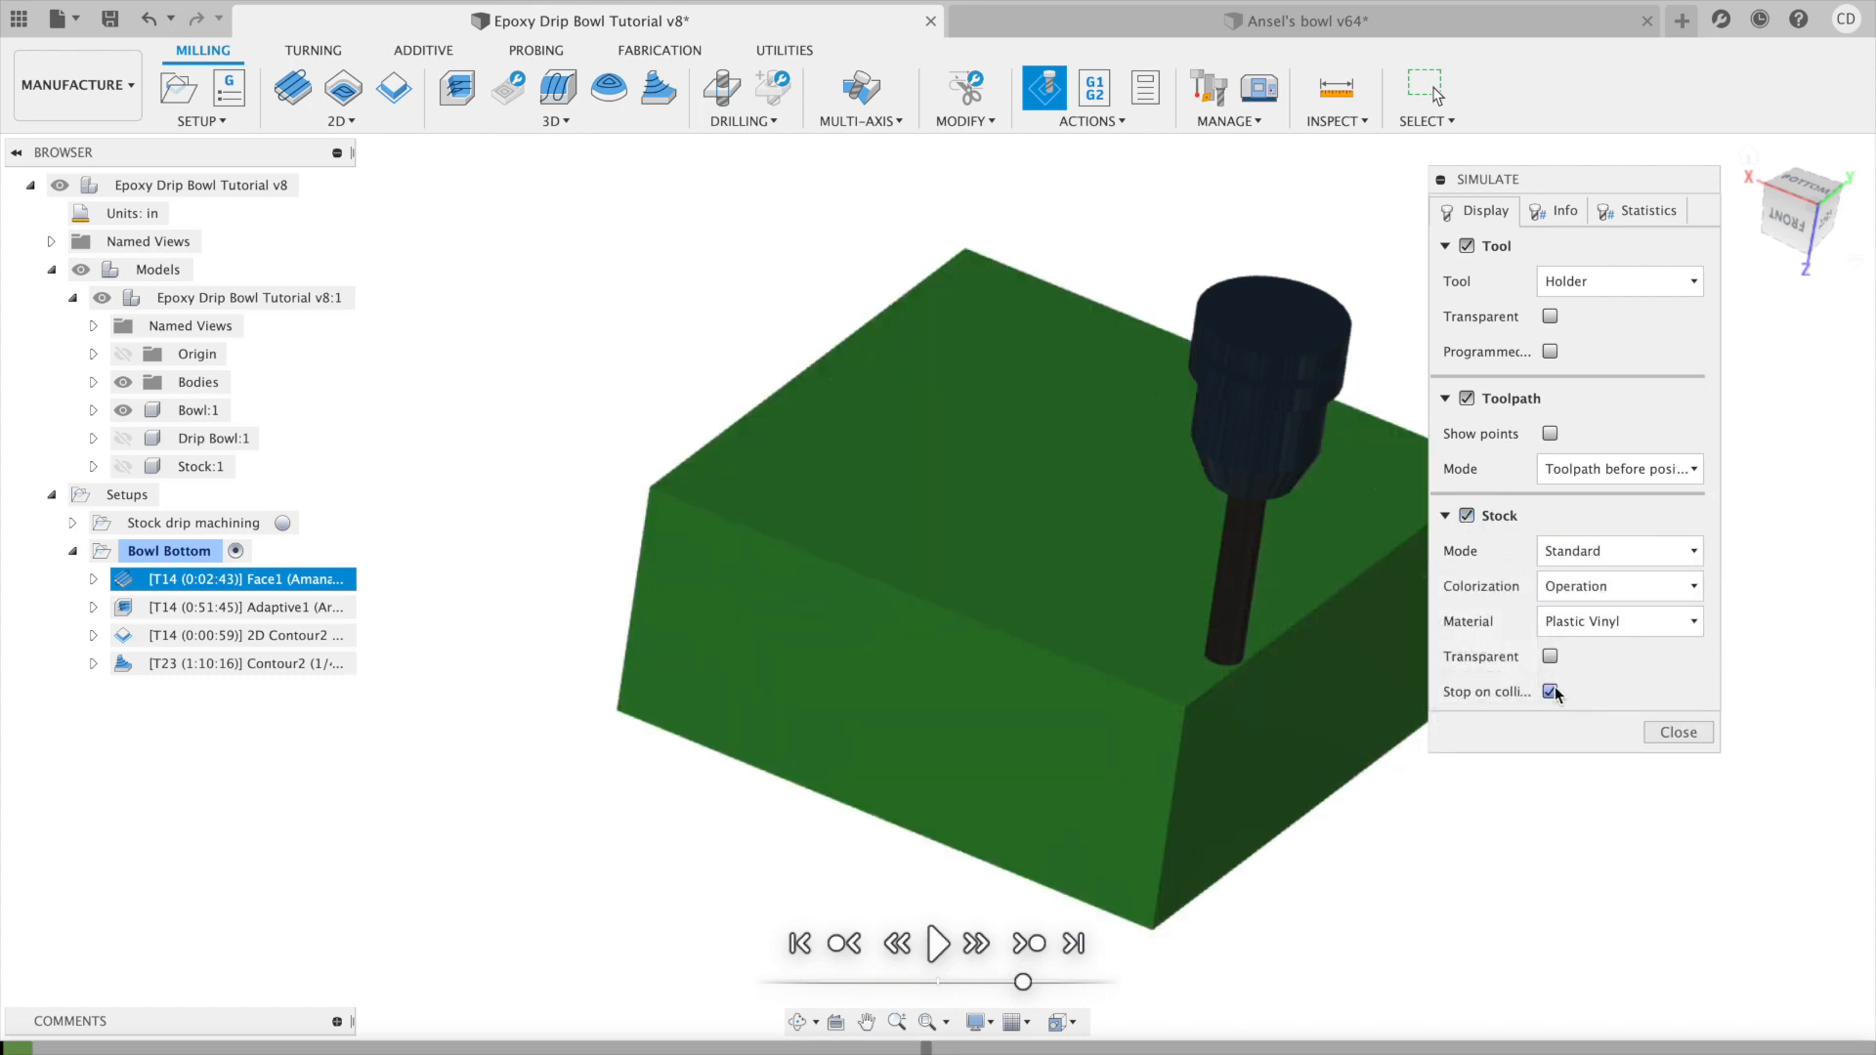
# Set the simulation's toolpath display mode to Tail and play the simulation, skipping ahead through the operations.
pyautogui.click(1602, 469)
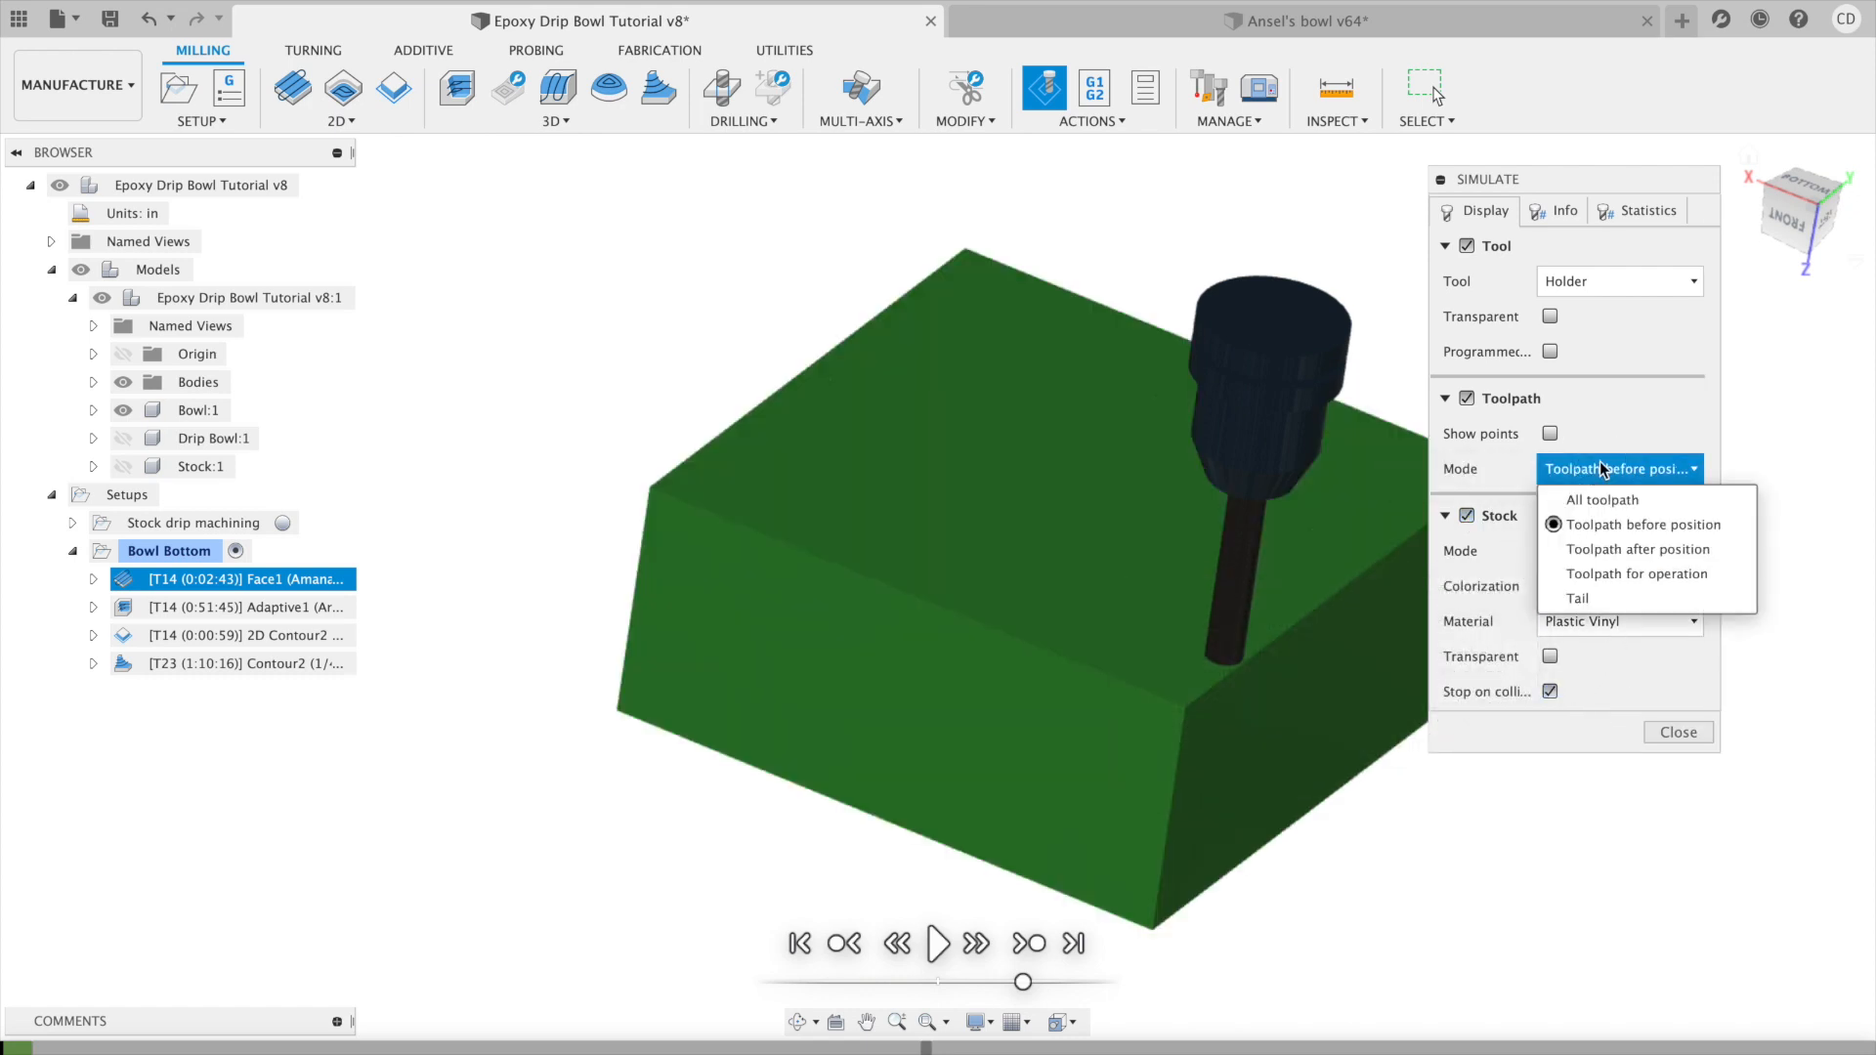
pyautogui.click(1609, 600)
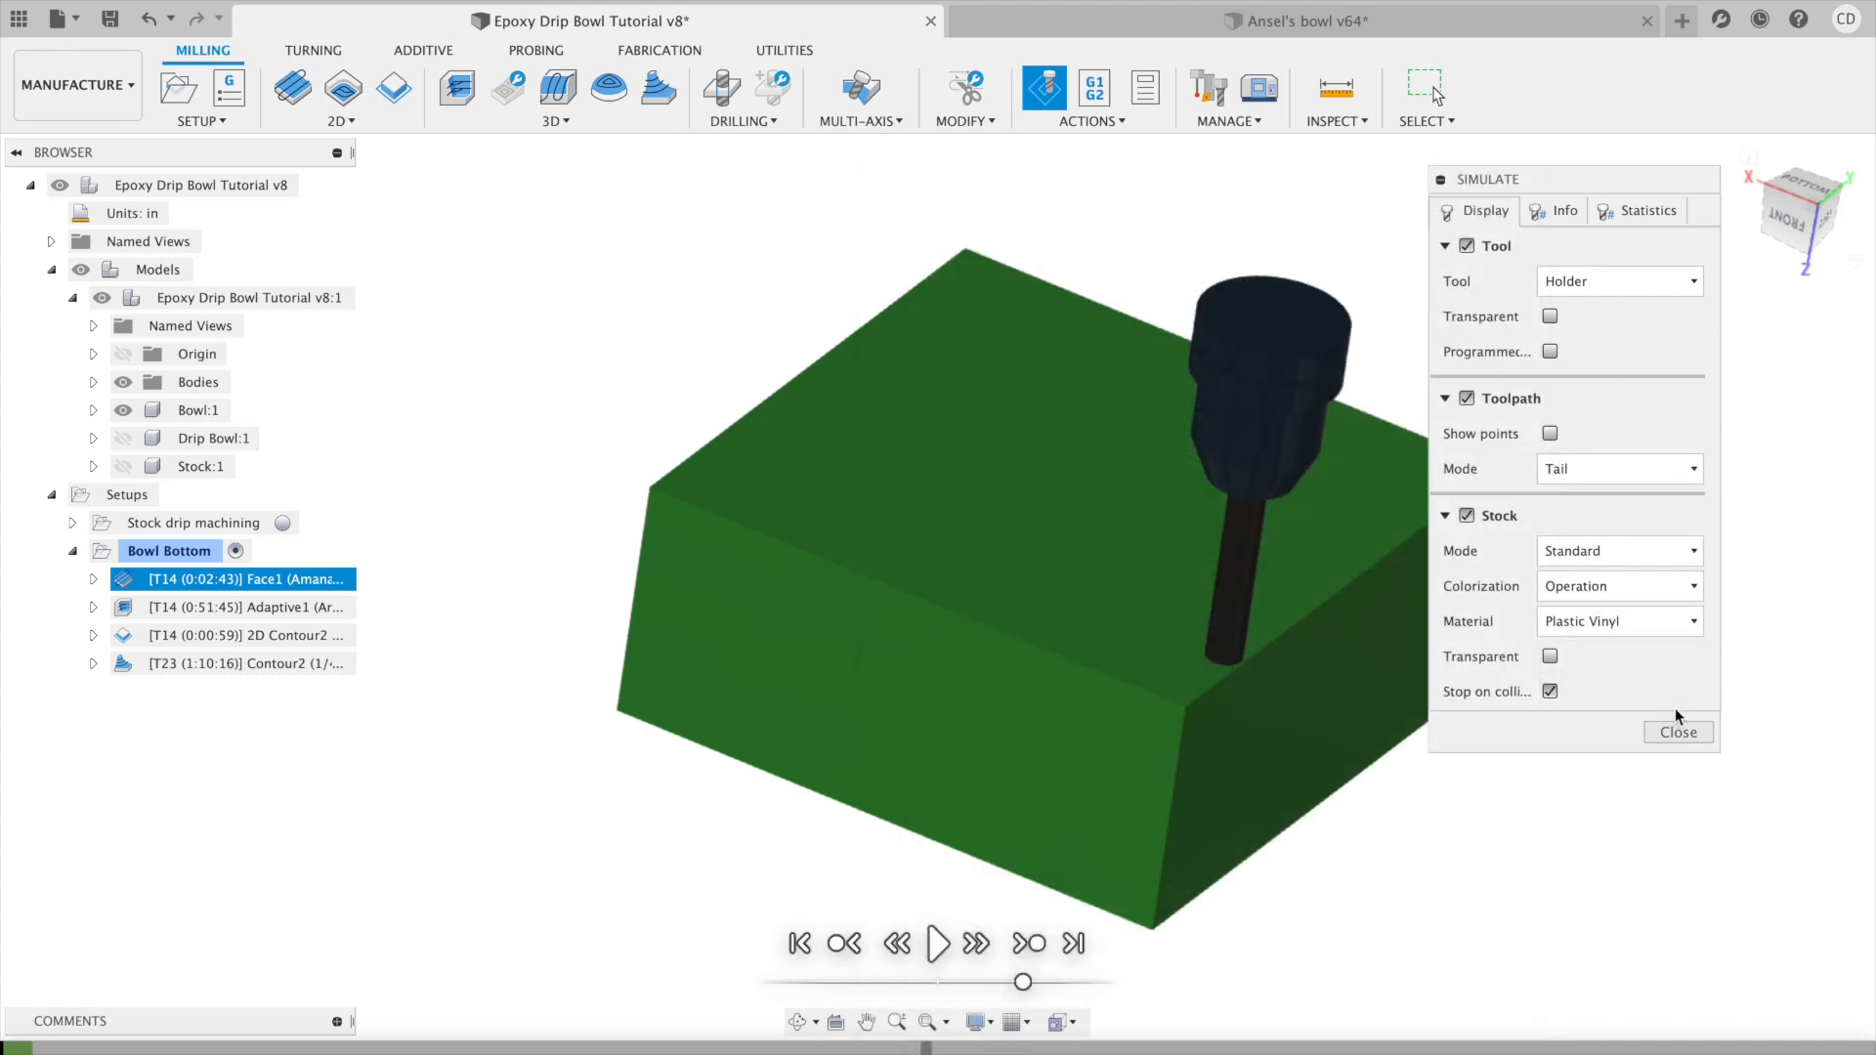
pyautogui.click(938, 944)
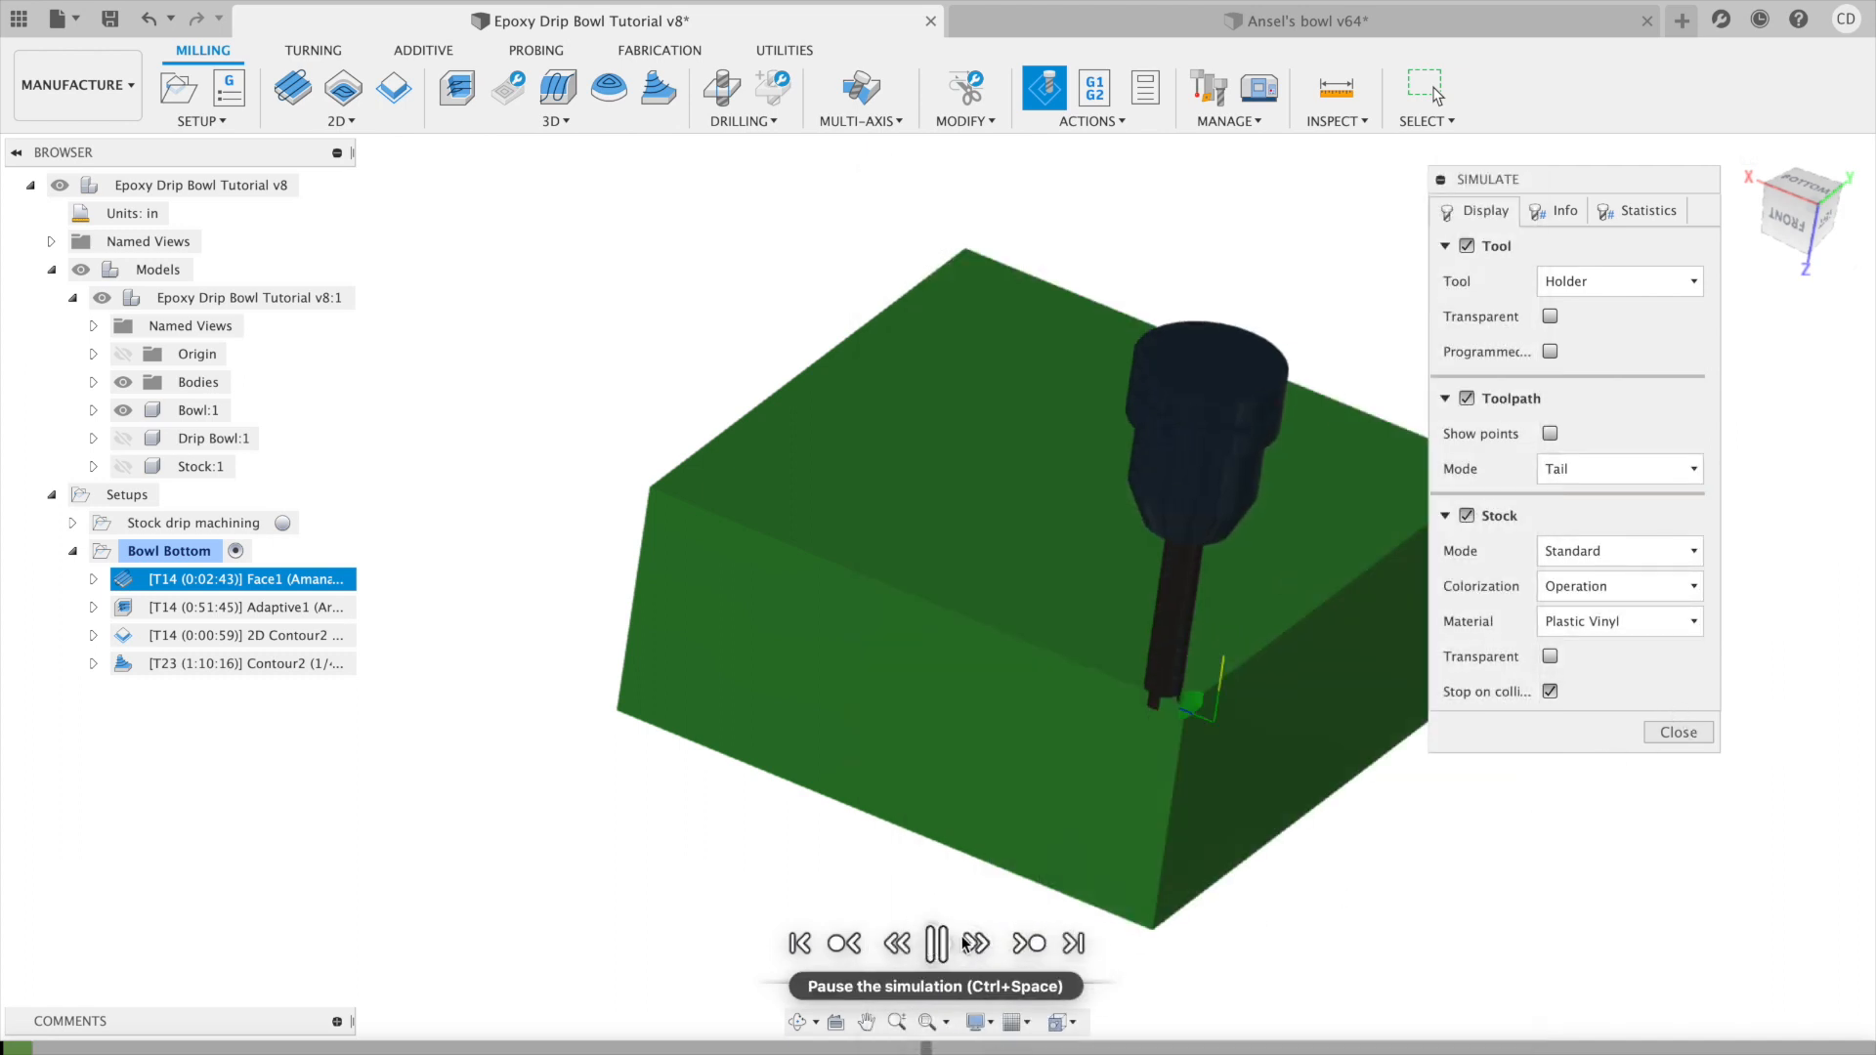
pyautogui.click(1034, 946)
pyautogui.click(1033, 946)
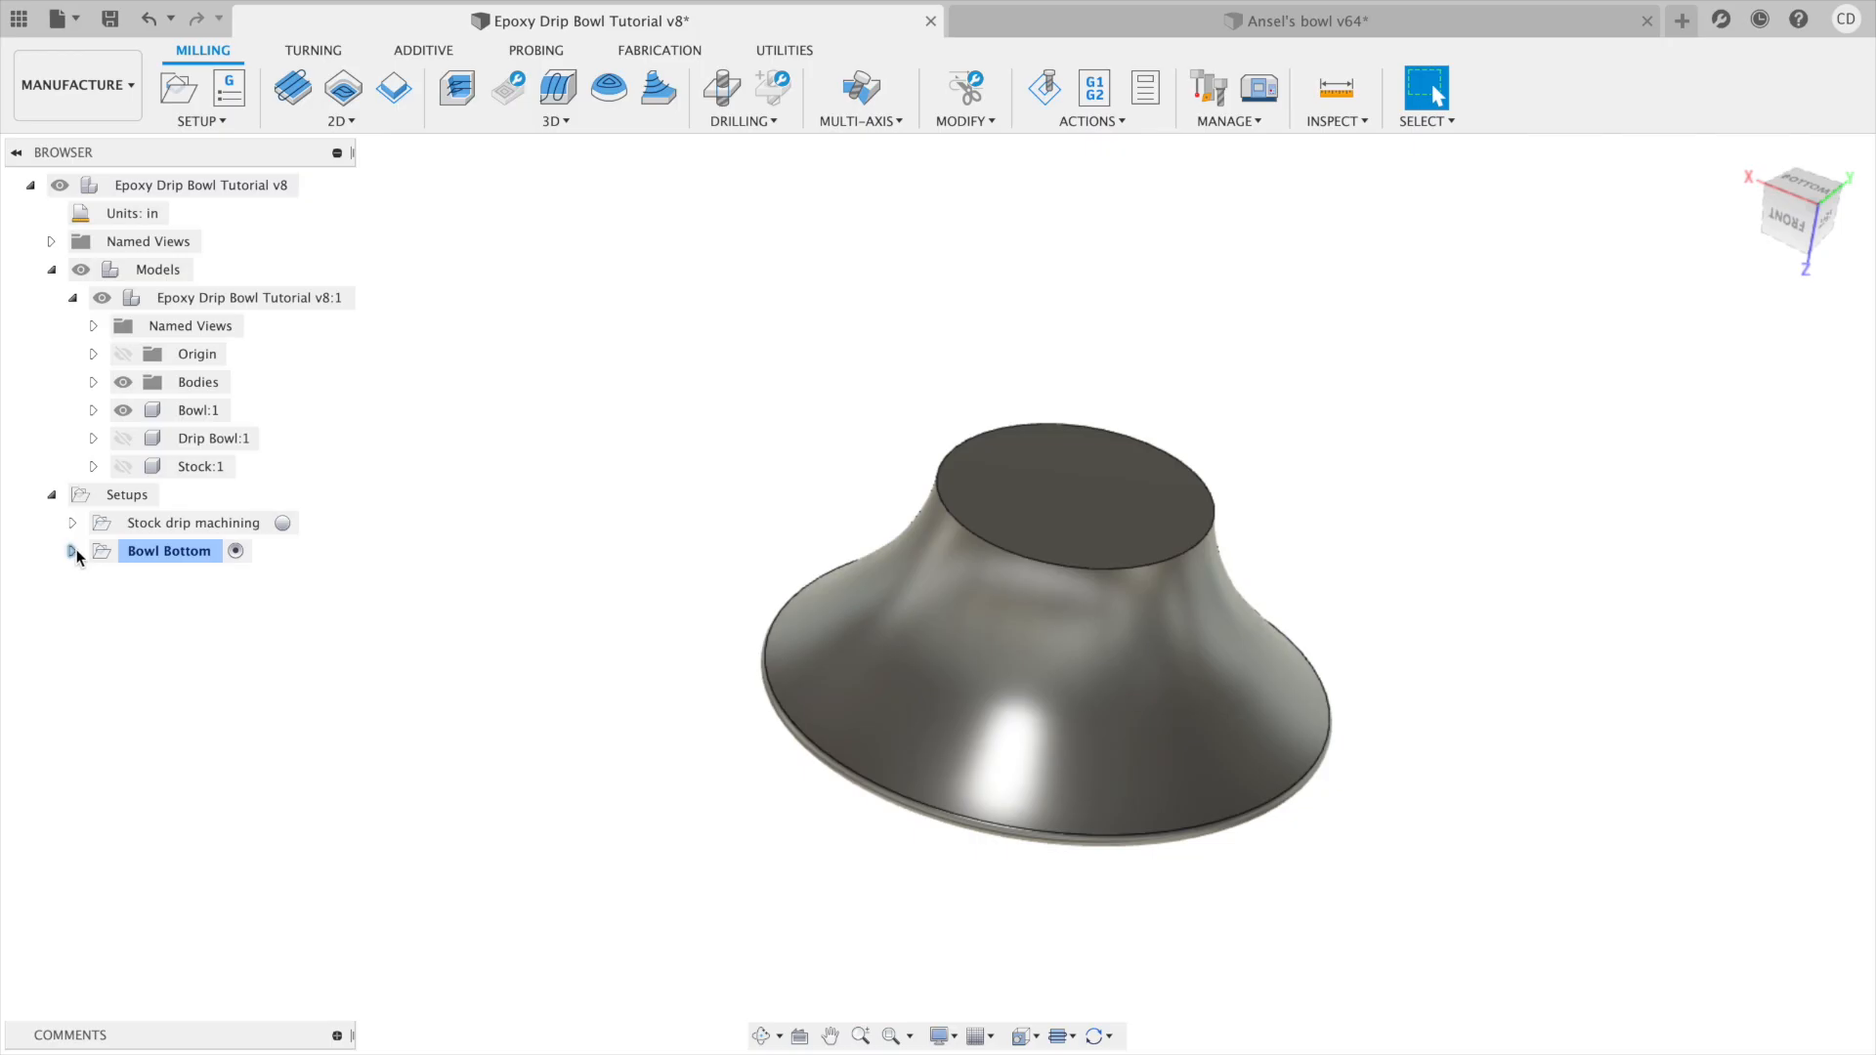
# Restore the HOME named view of the bowl.
pyautogui.click(52, 243)
pyautogui.click(52, 242)
pyautogui.click(52, 242)
pyautogui.doubleClick(143, 355)
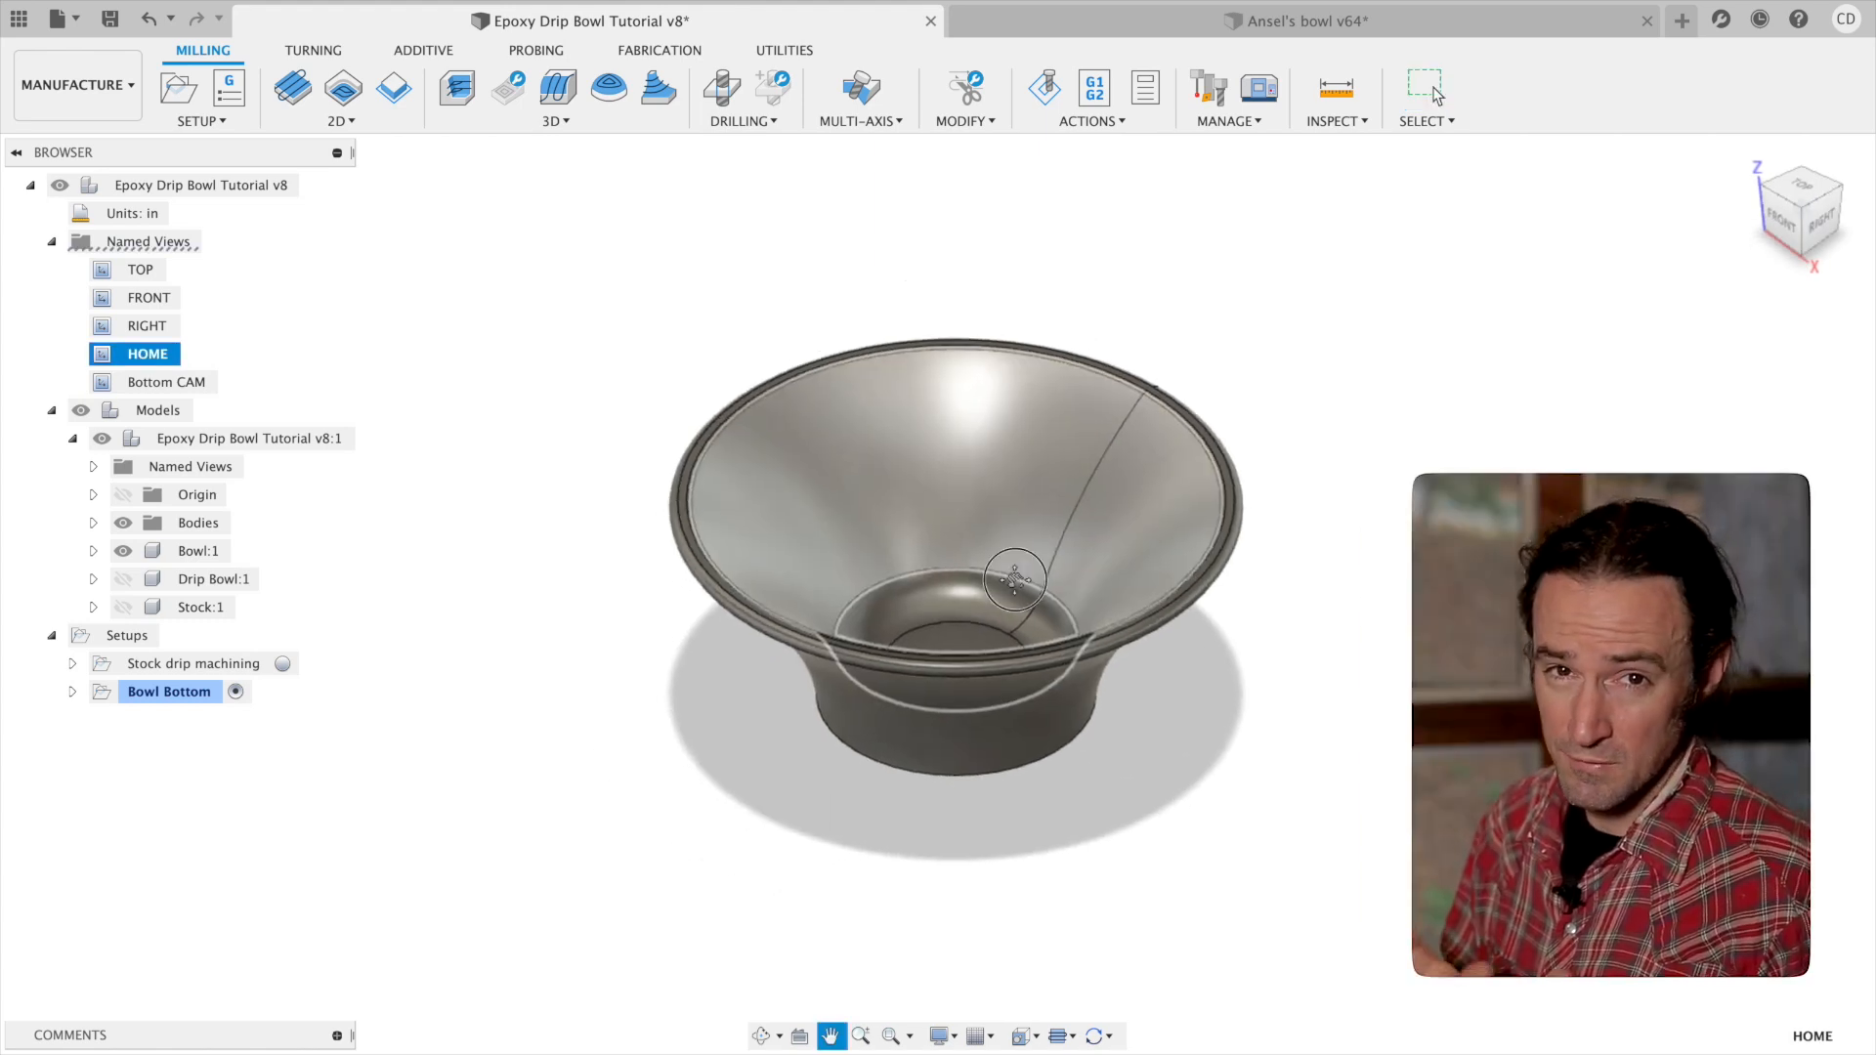
pyautogui.click(52, 242)
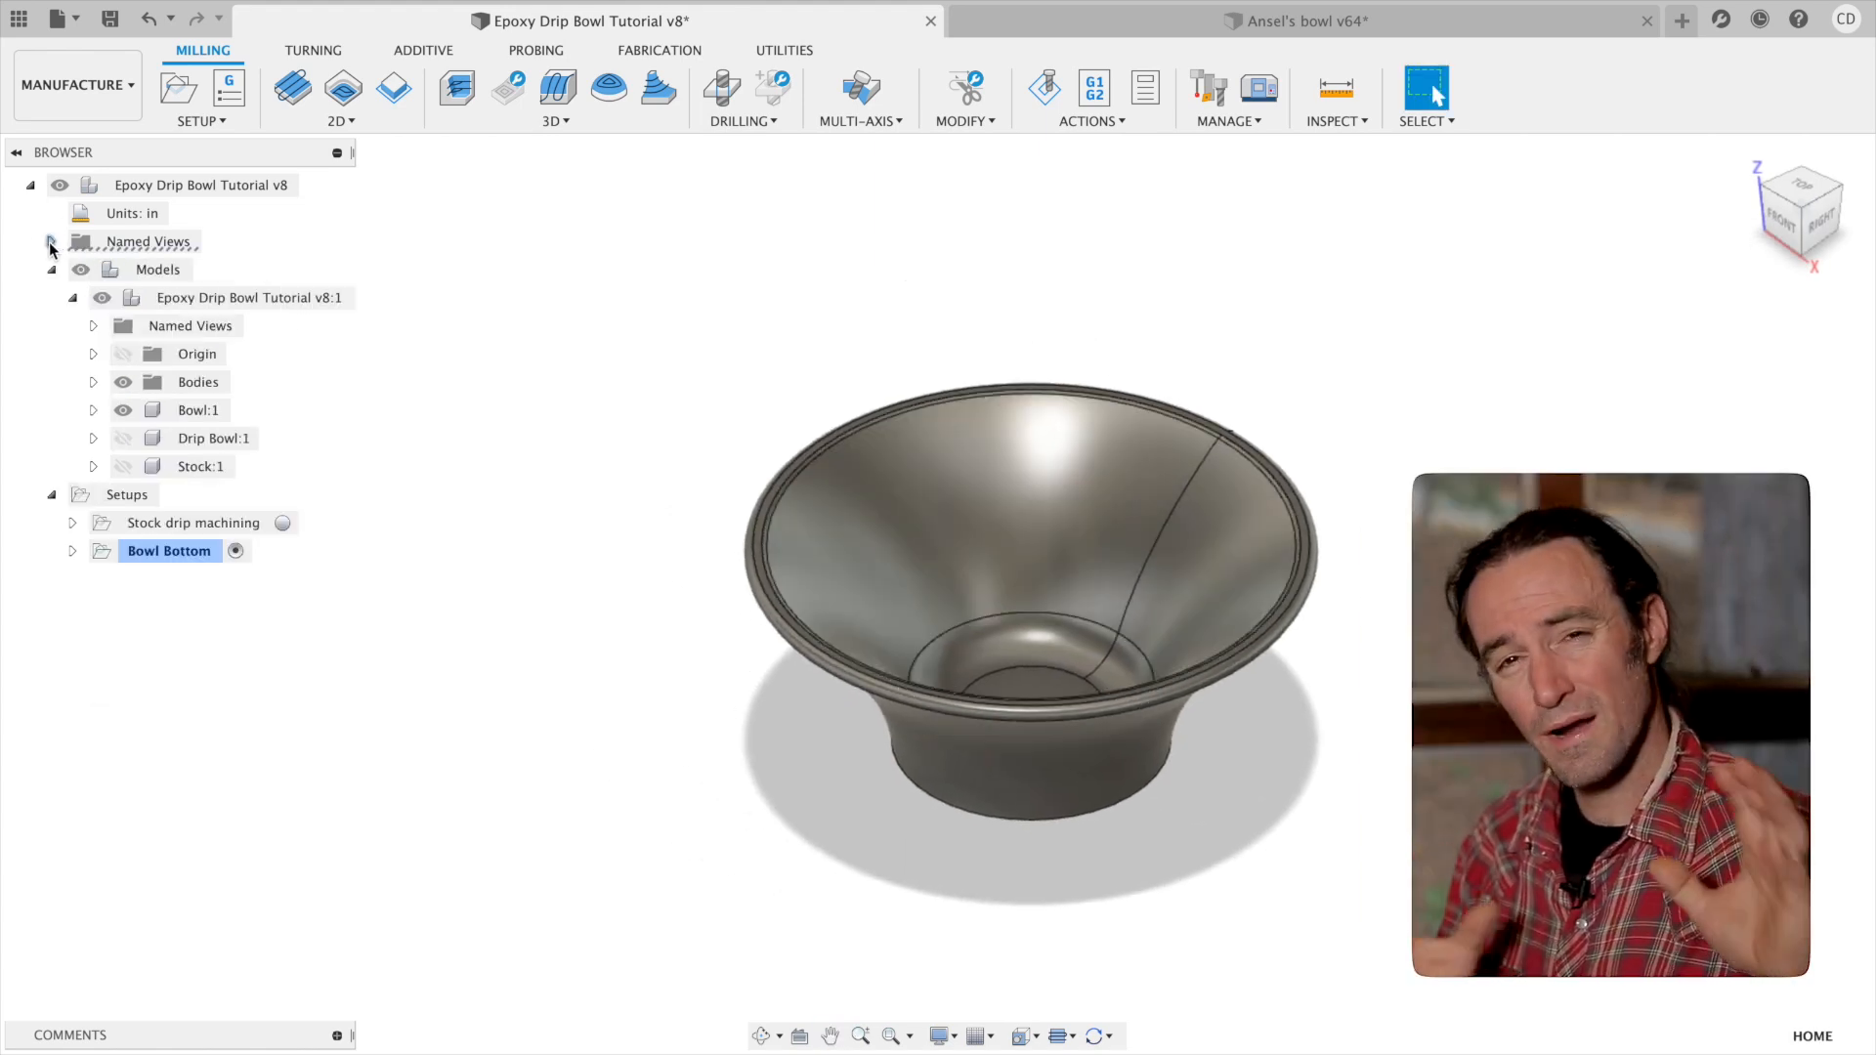
pyautogui.click(147, 554)
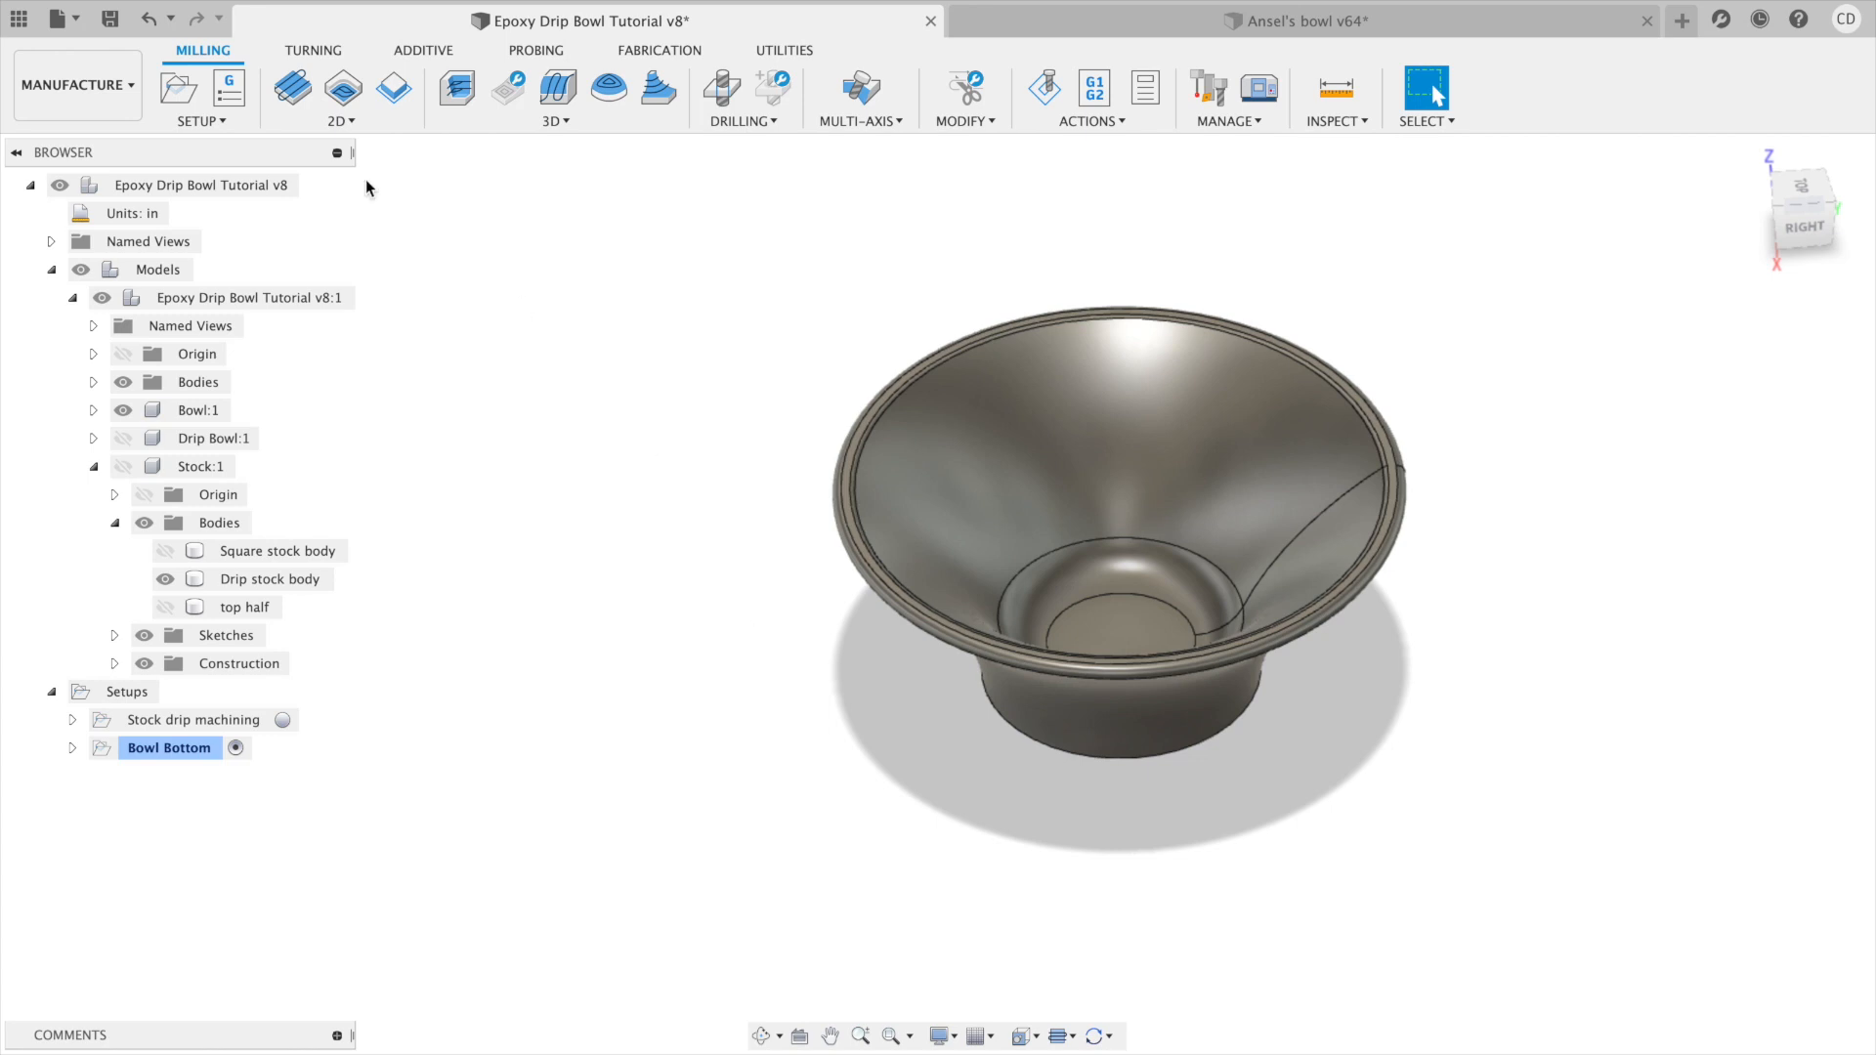
# Switch to the Design workspace, hide the Stock:1 component and show Bowl:1.
pyautogui.click(97, 103)
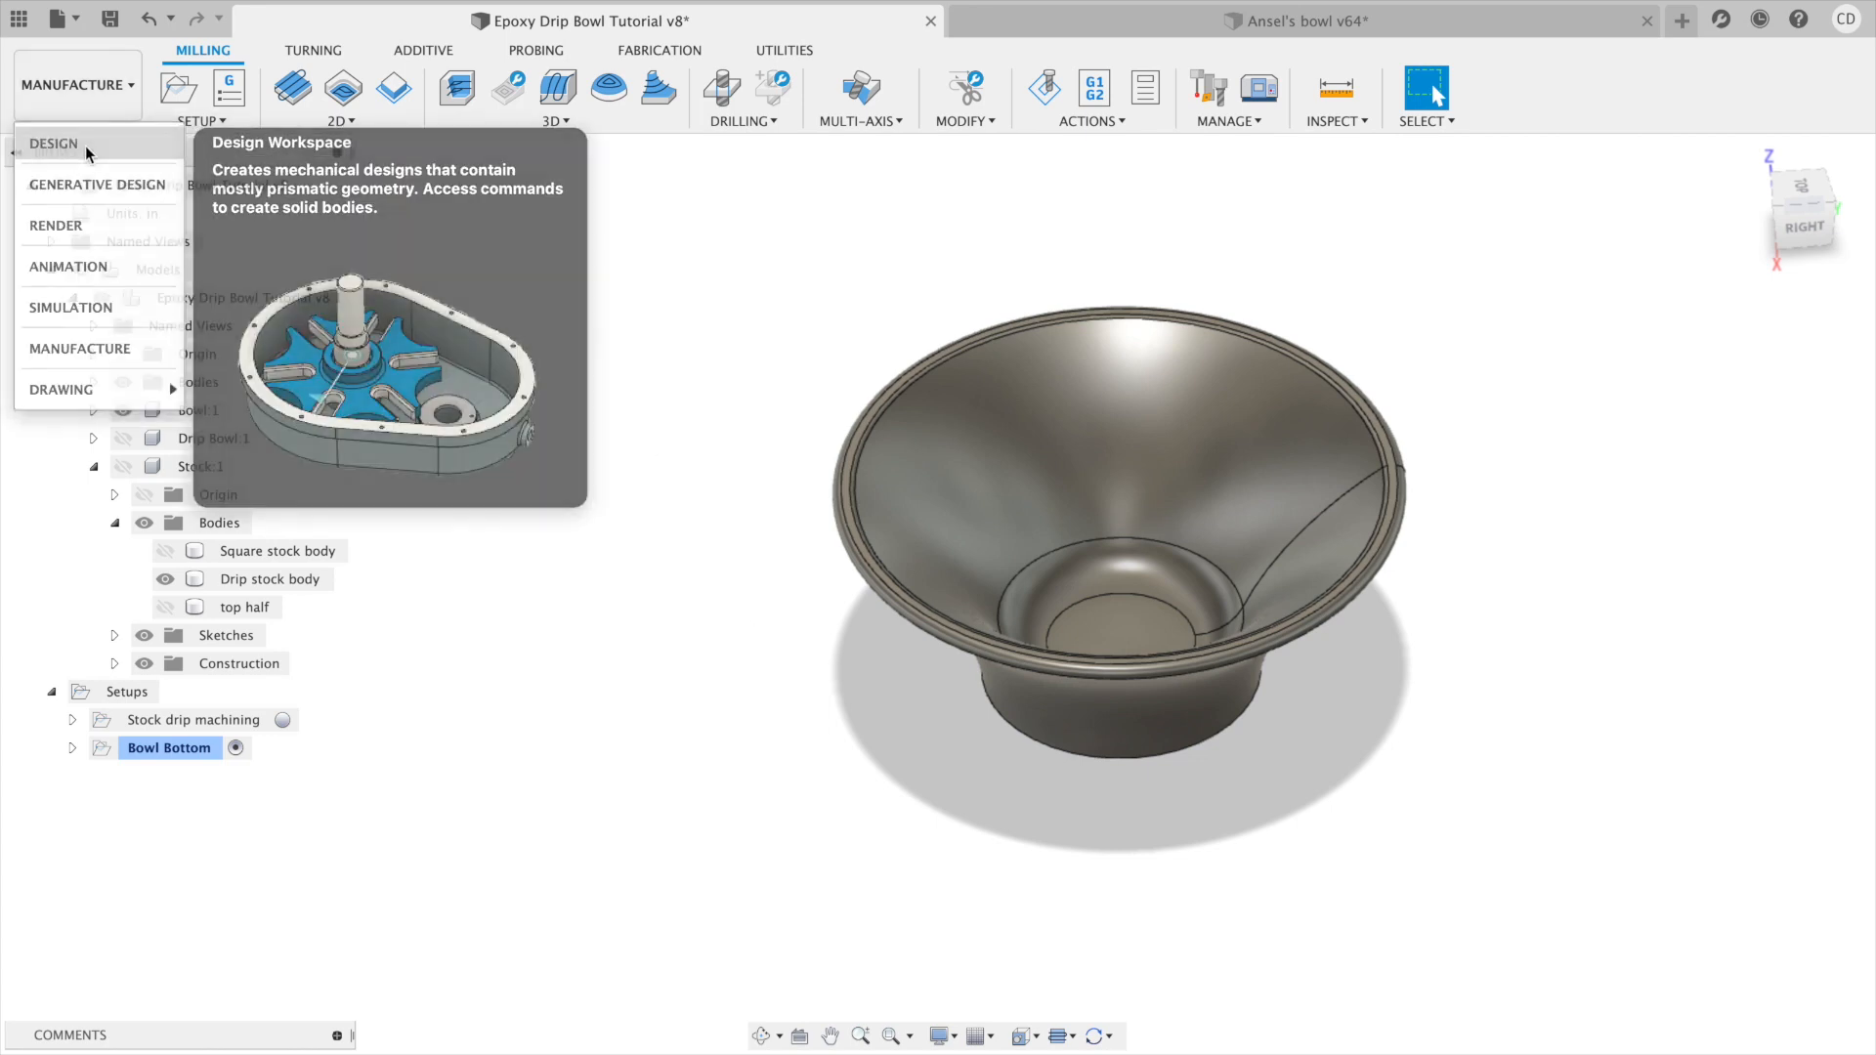
pyautogui.click(85, 145)
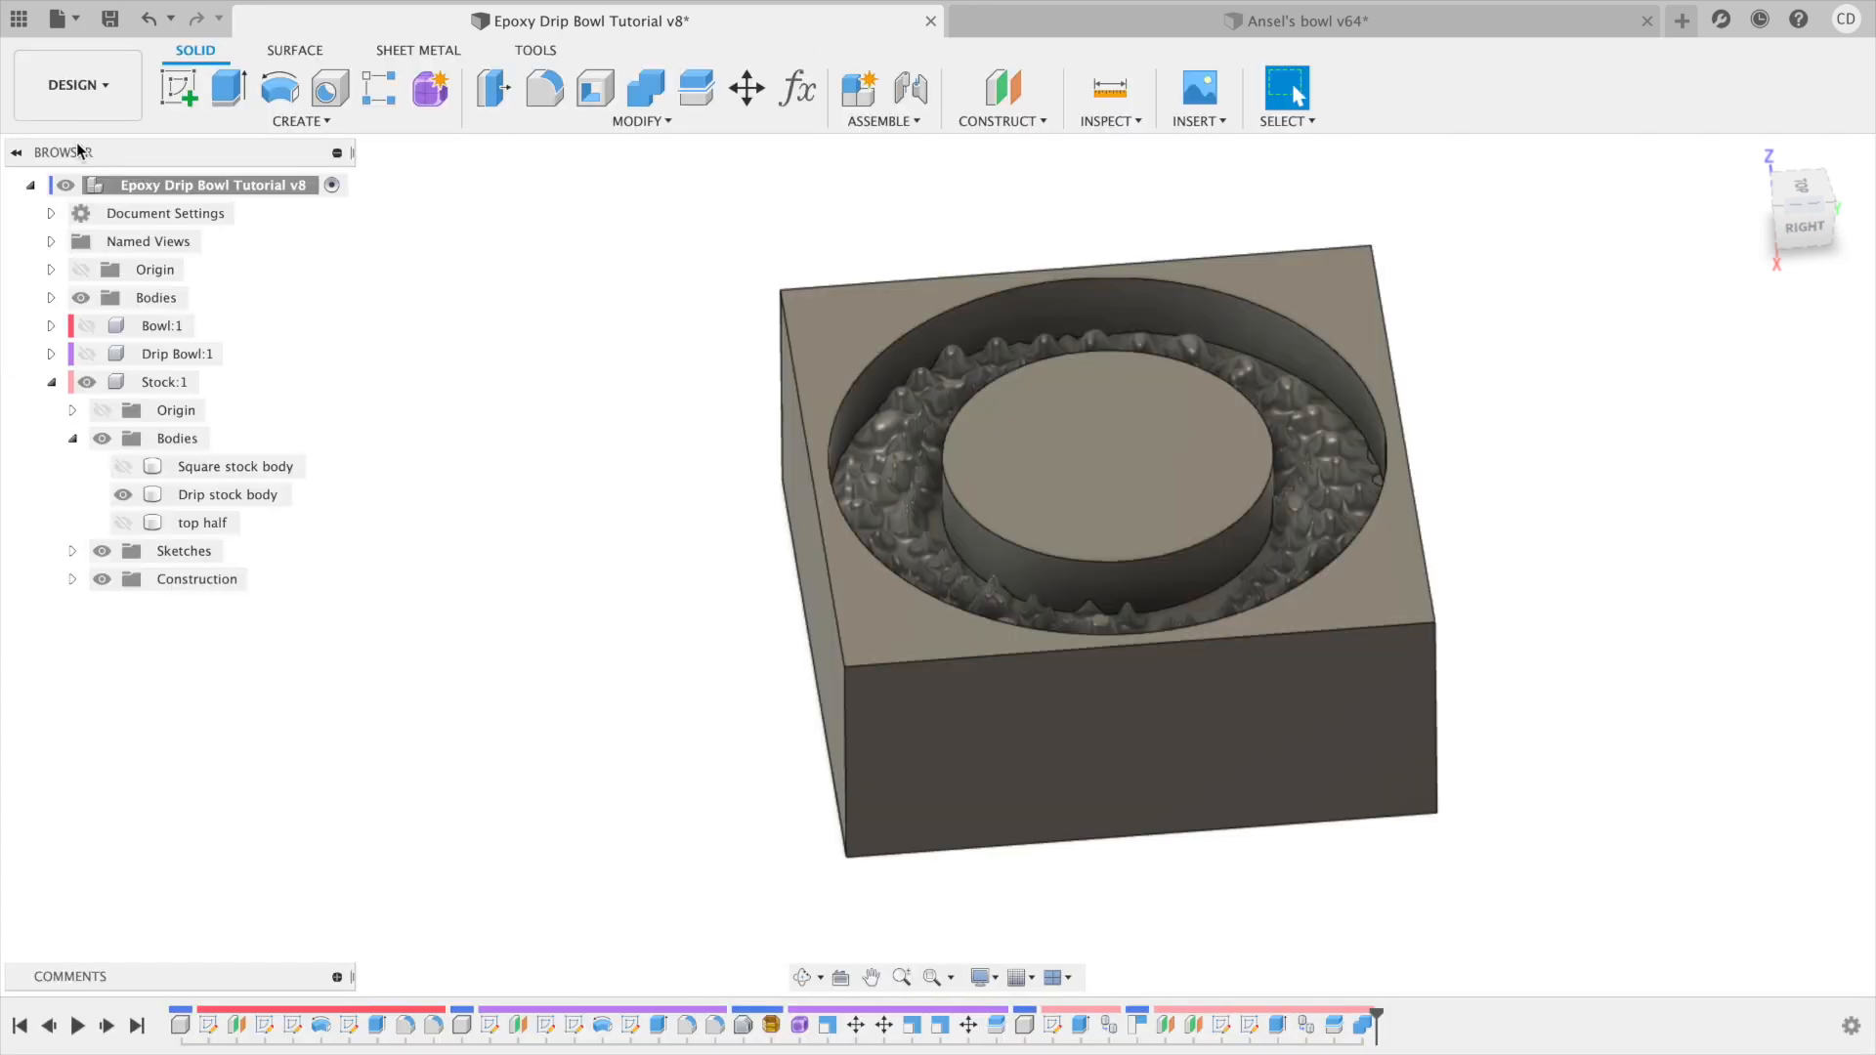
pyautogui.click(100, 380)
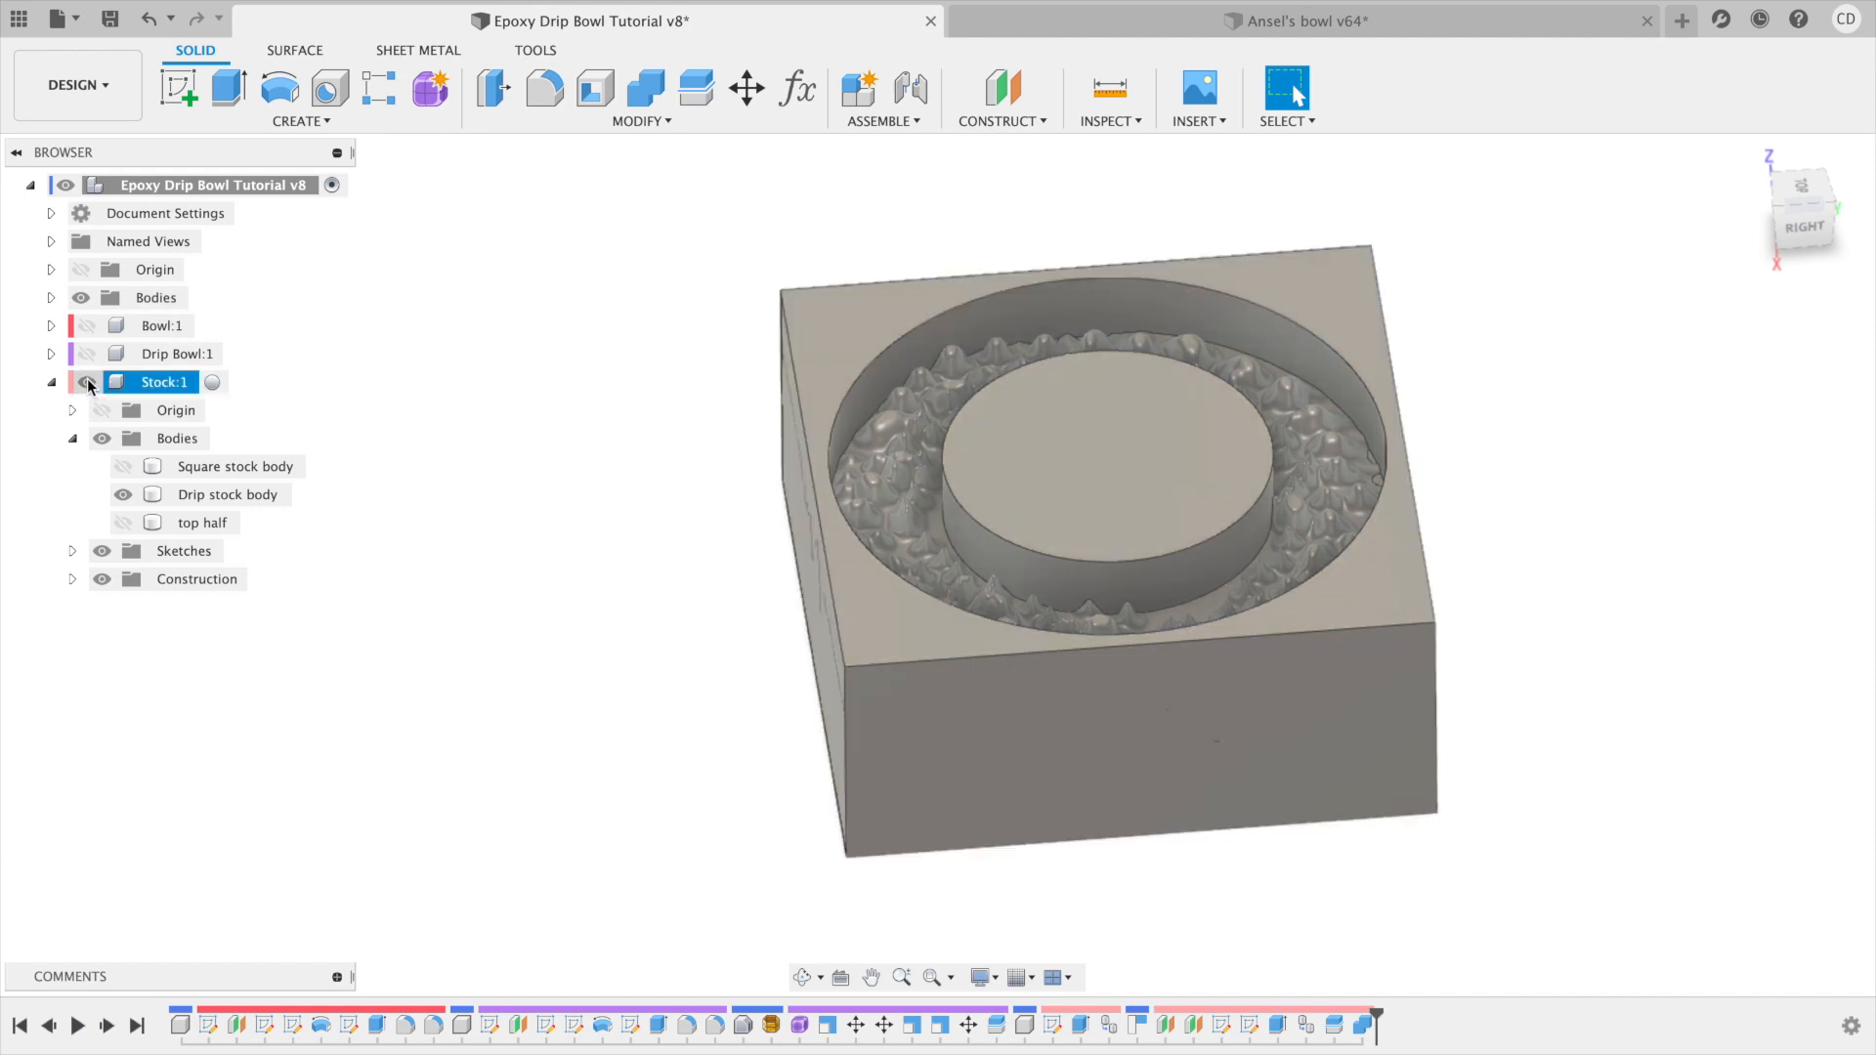
pyautogui.click(87, 382)
pyautogui.click(88, 326)
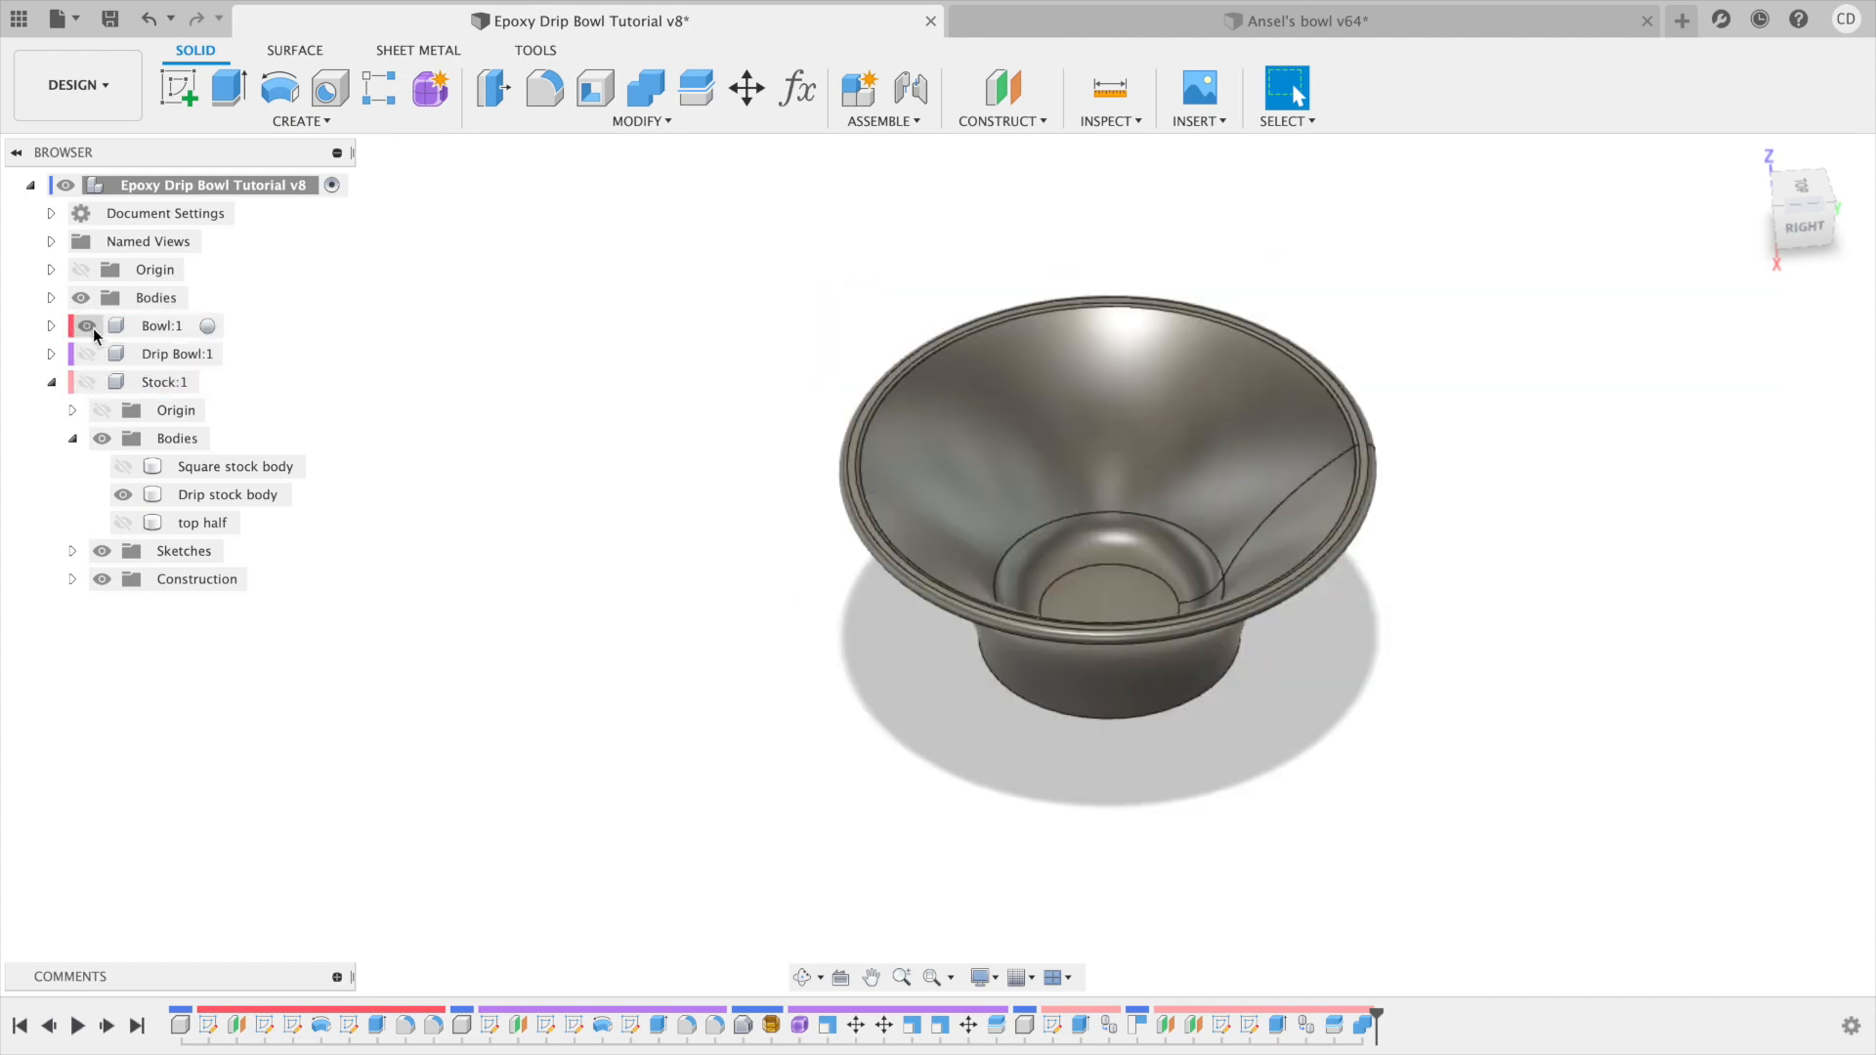
pyautogui.click(51, 271)
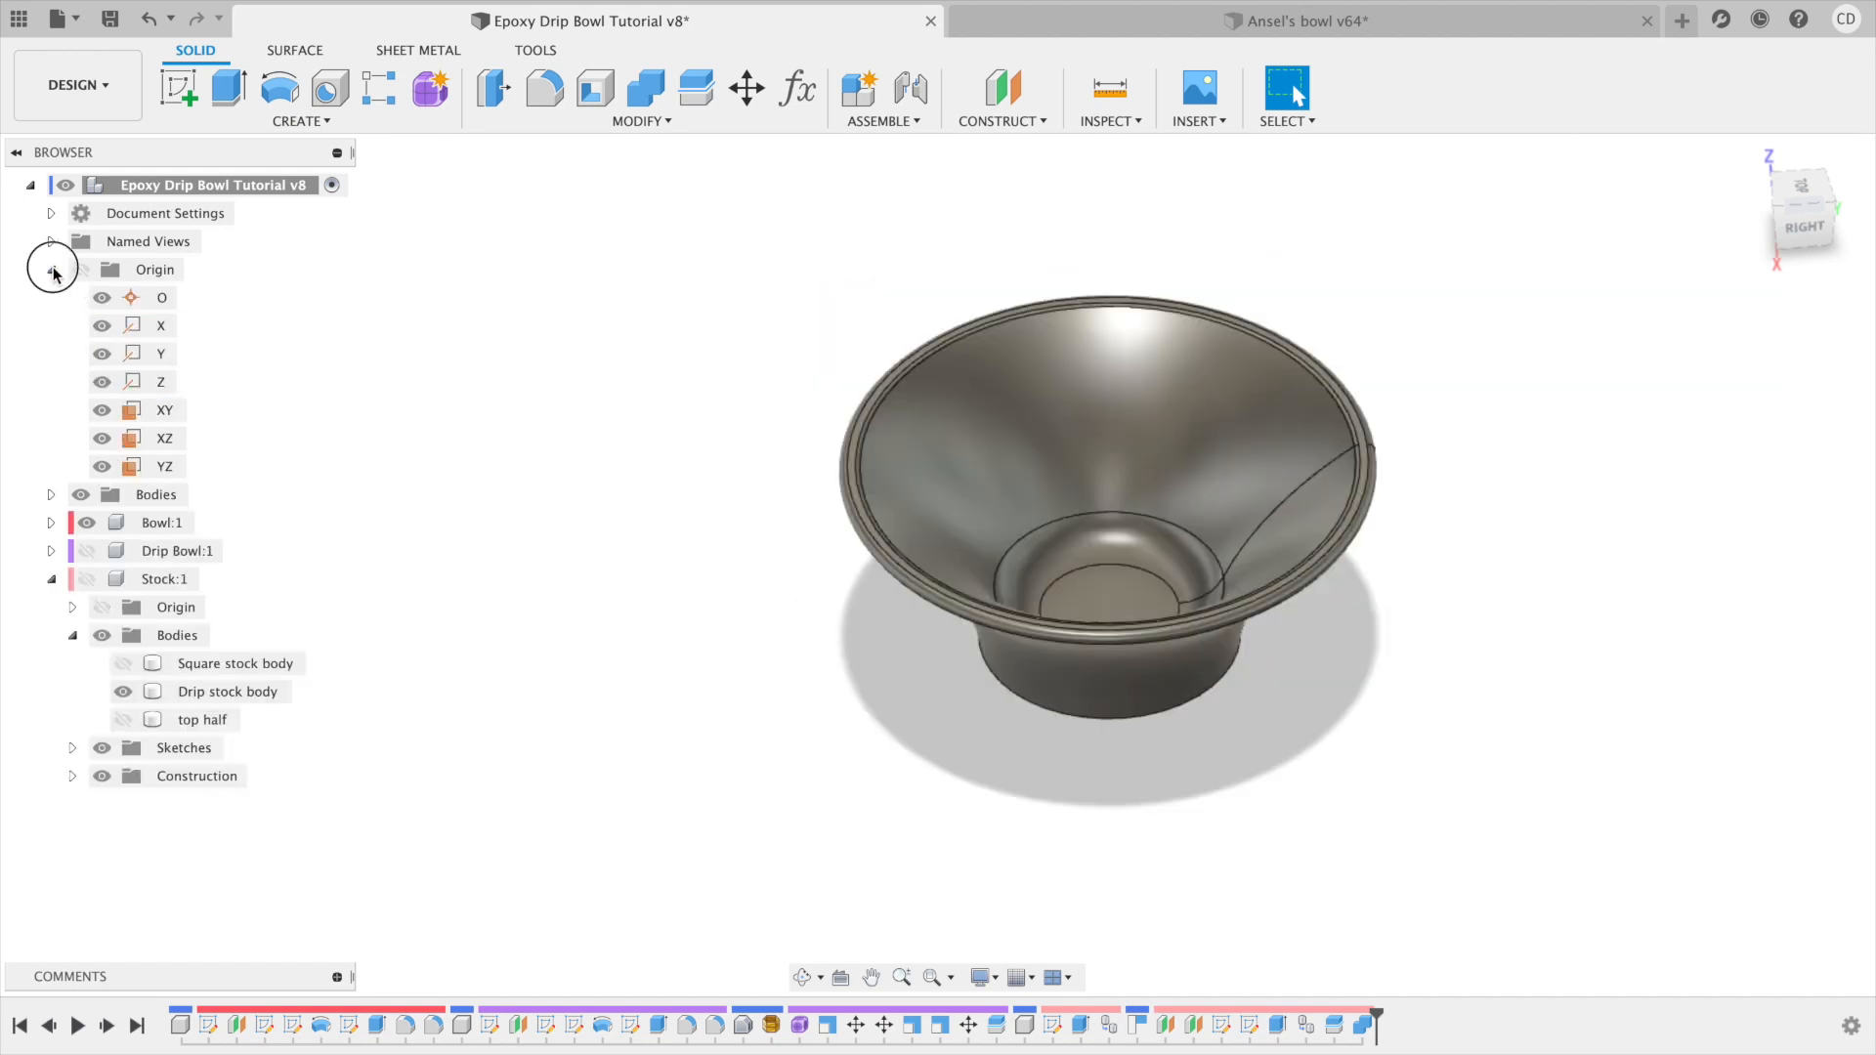
pyautogui.click(52, 270)
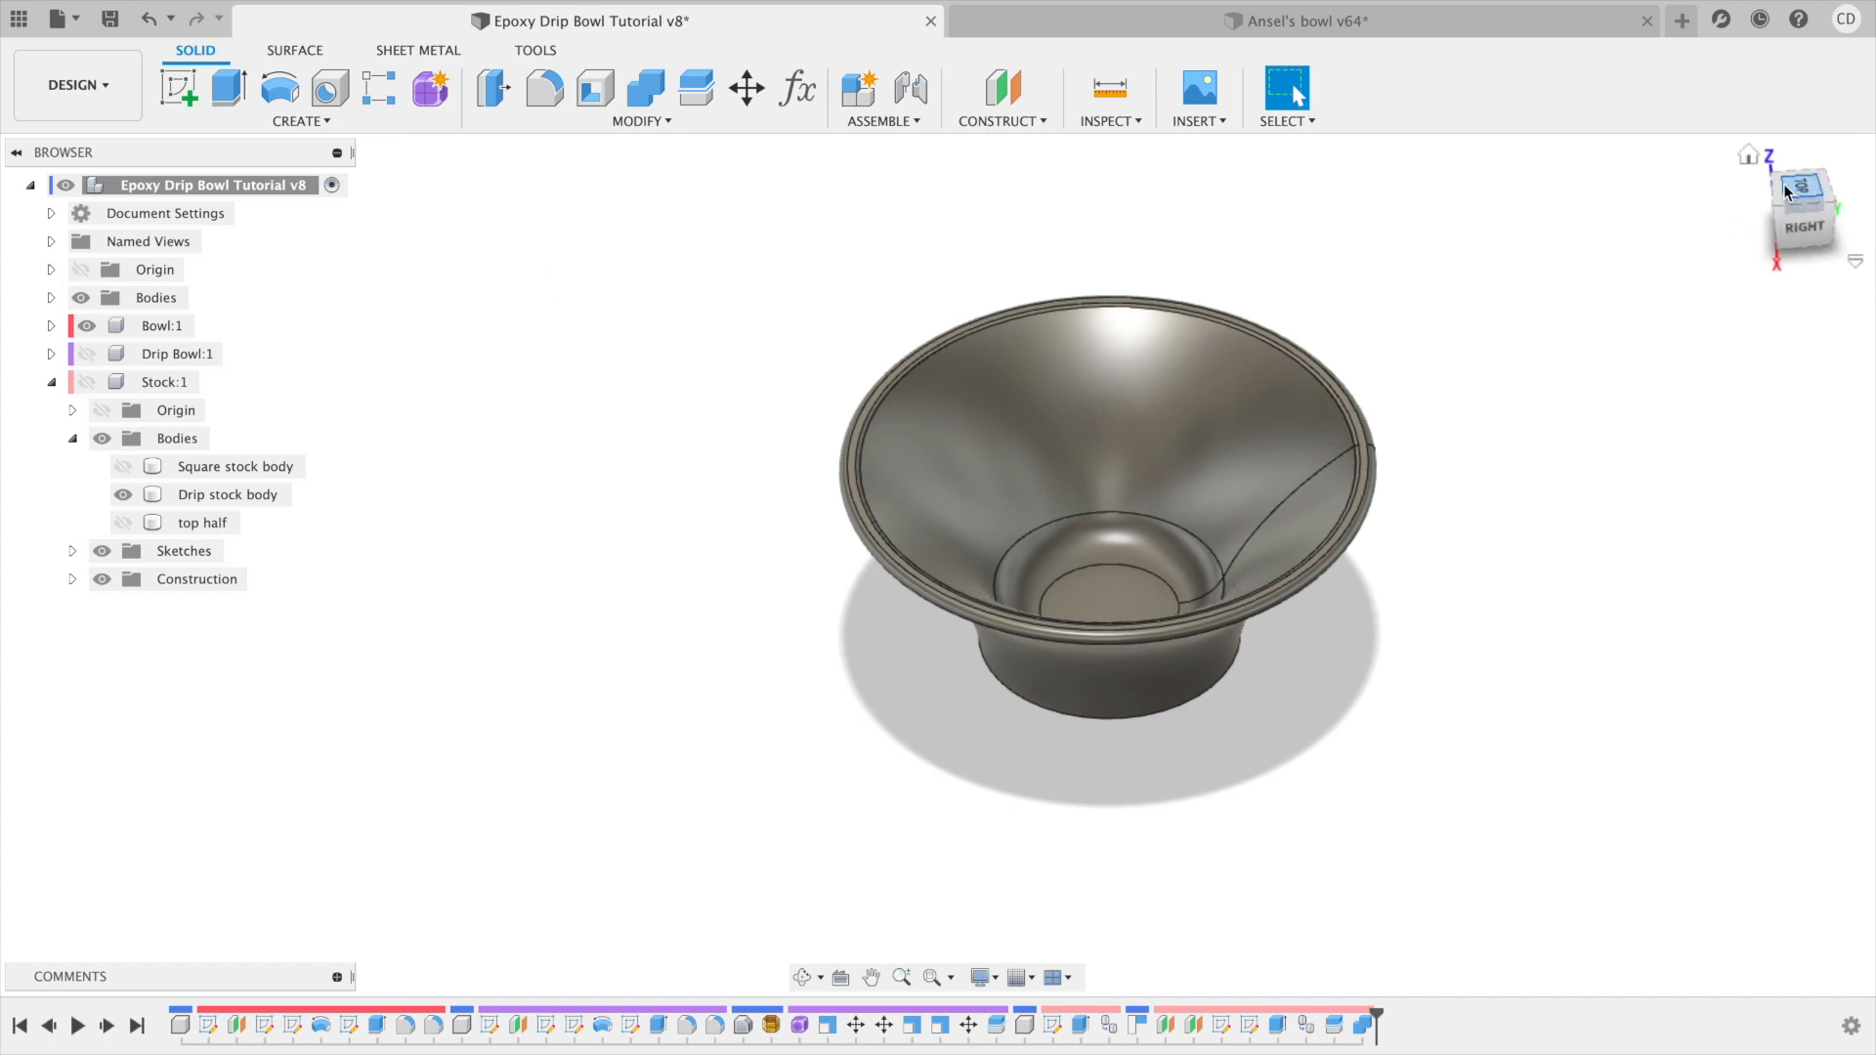
# Return to the home view, show the Stock:1 component and make it the active component.
pyautogui.click(1748, 157)
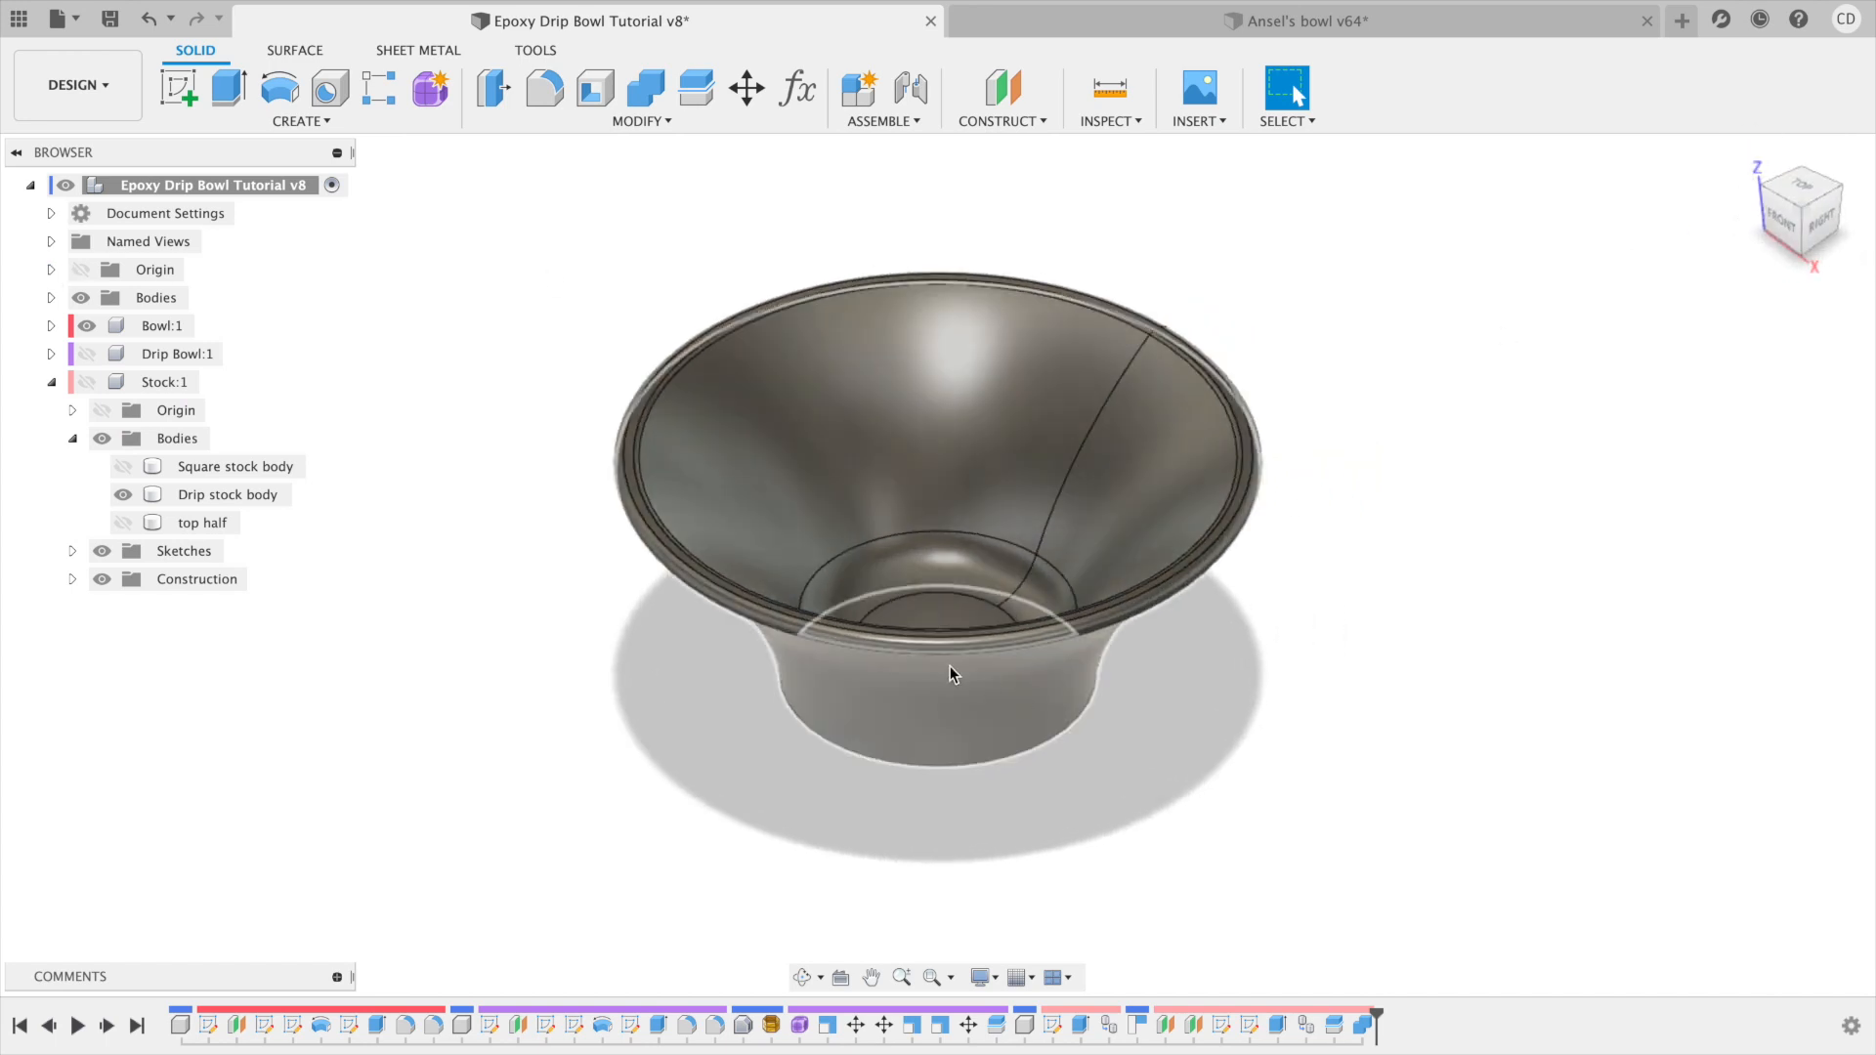
pyautogui.scroll(-1, 949, 665)
pyautogui.moveTo(949, 665); pyautogui.dragTo(1026, 690, button='middle')
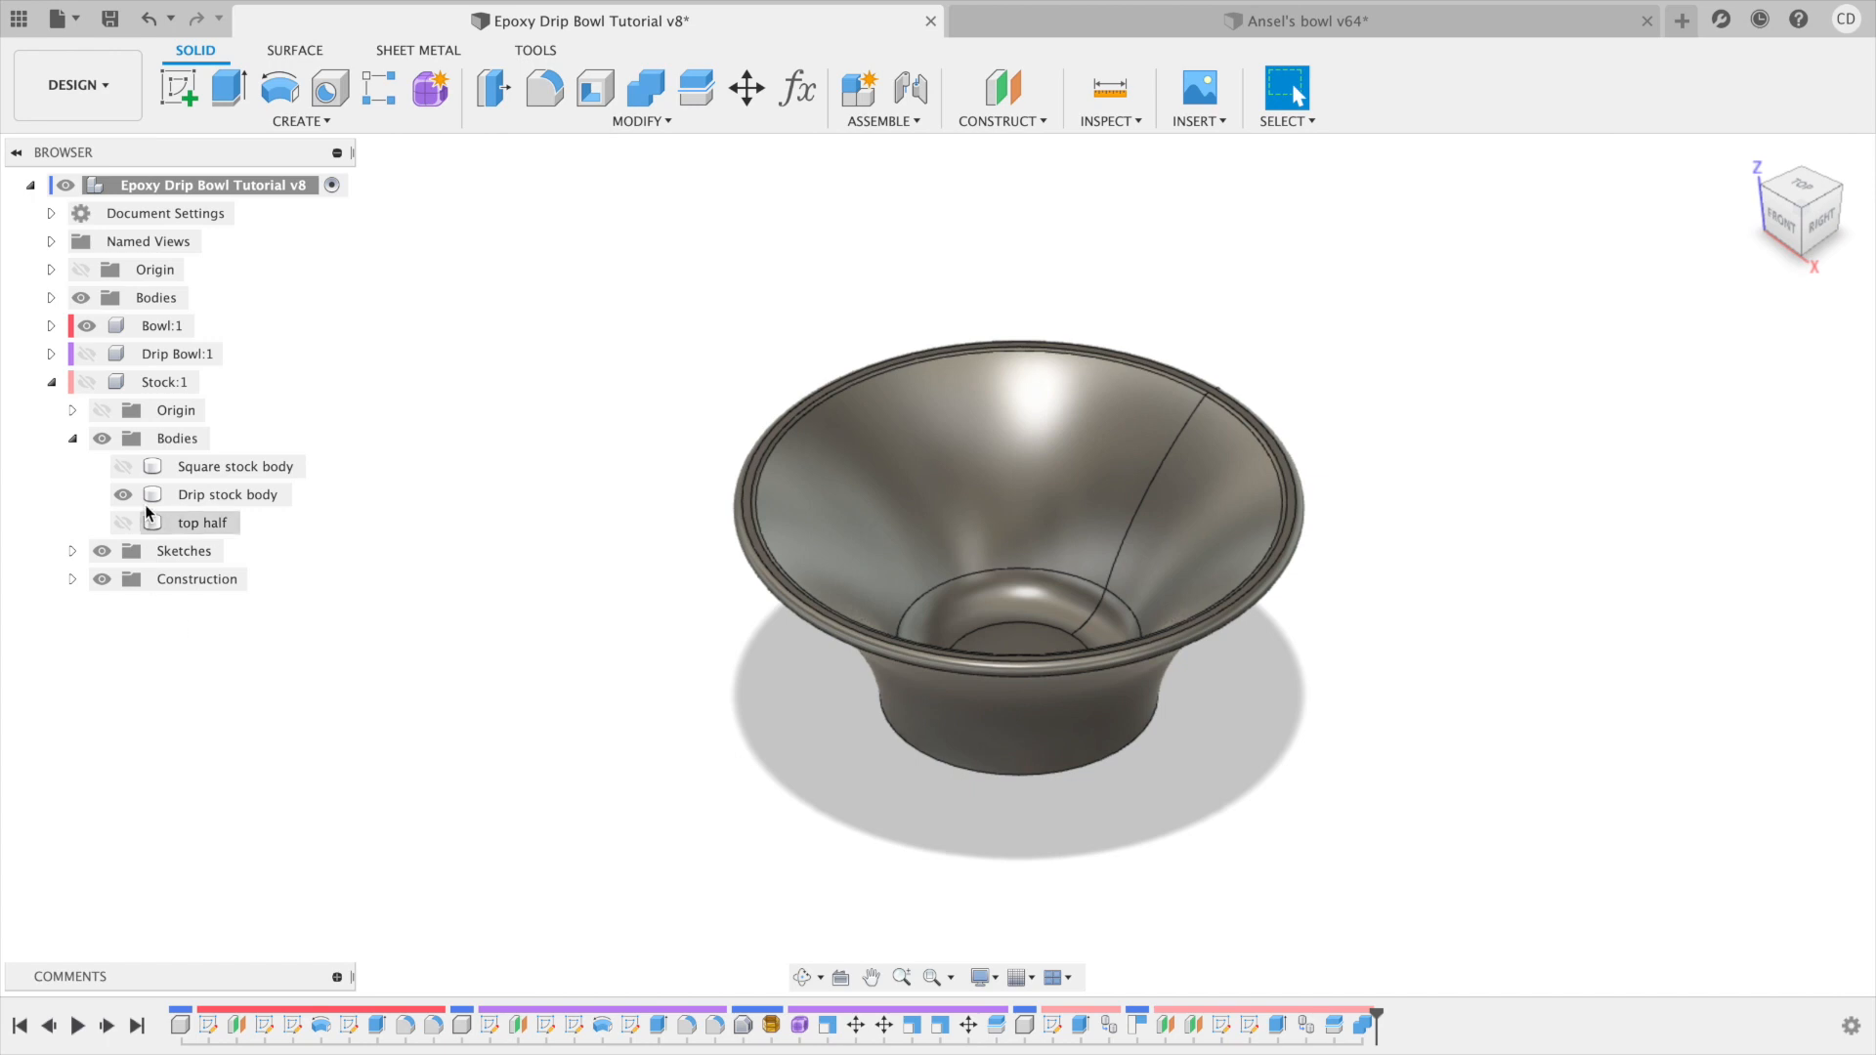
pyautogui.click(86, 382)
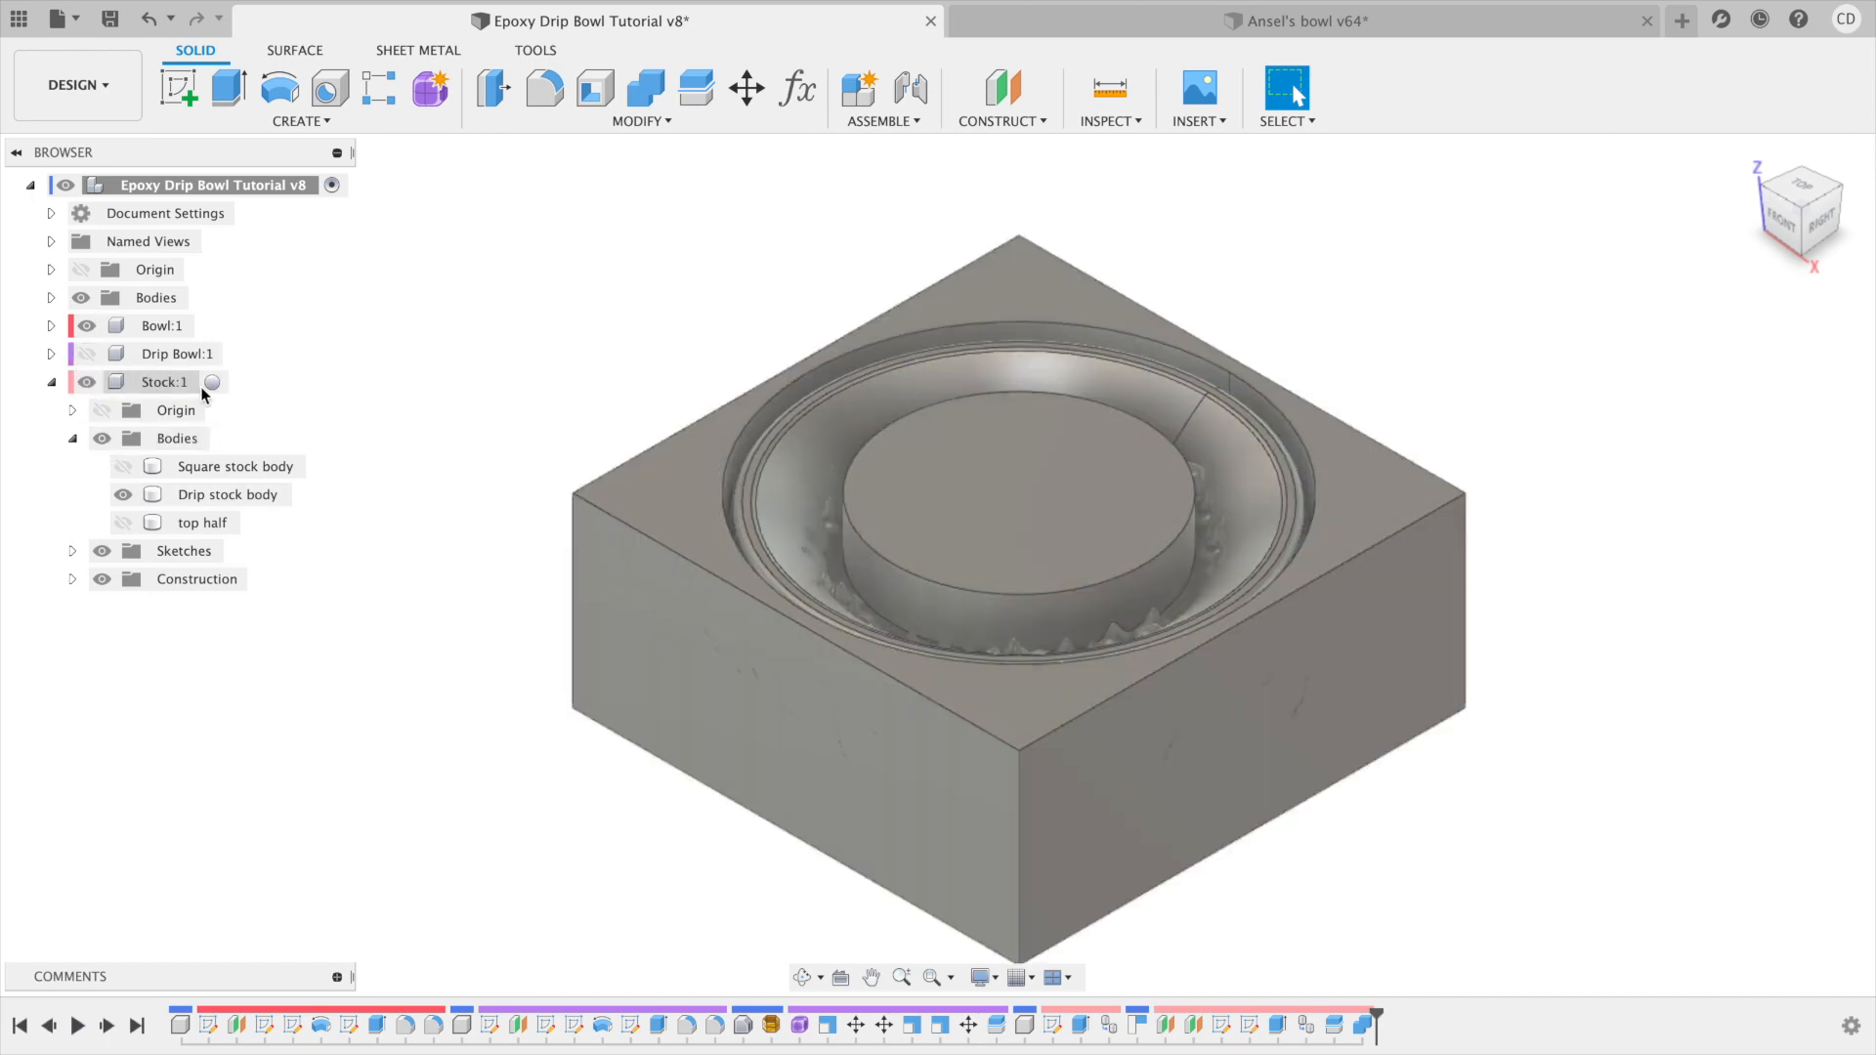
pyautogui.click(212, 382)
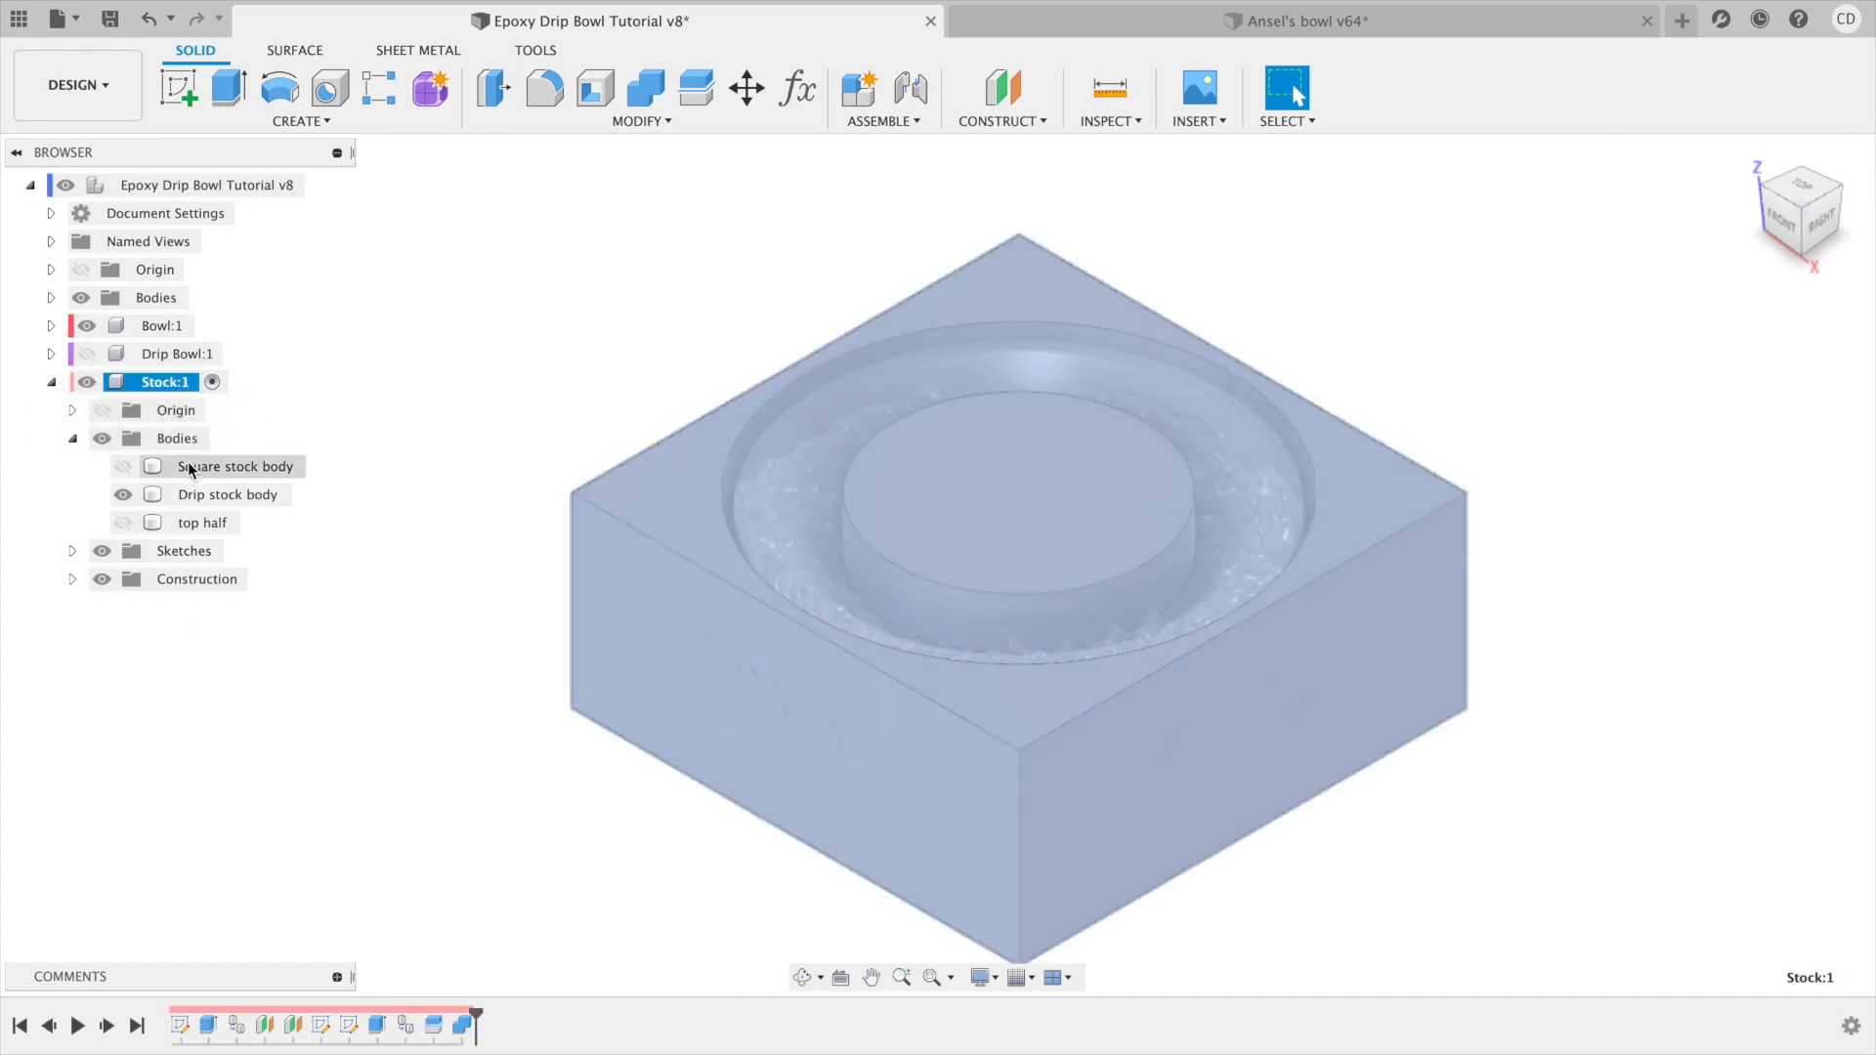
# Show the Square stock body in place of the Drip stock body and hide the Bowl:1 component.
pyautogui.click(125, 495)
pyautogui.click(123, 495)
pyautogui.click(122, 466)
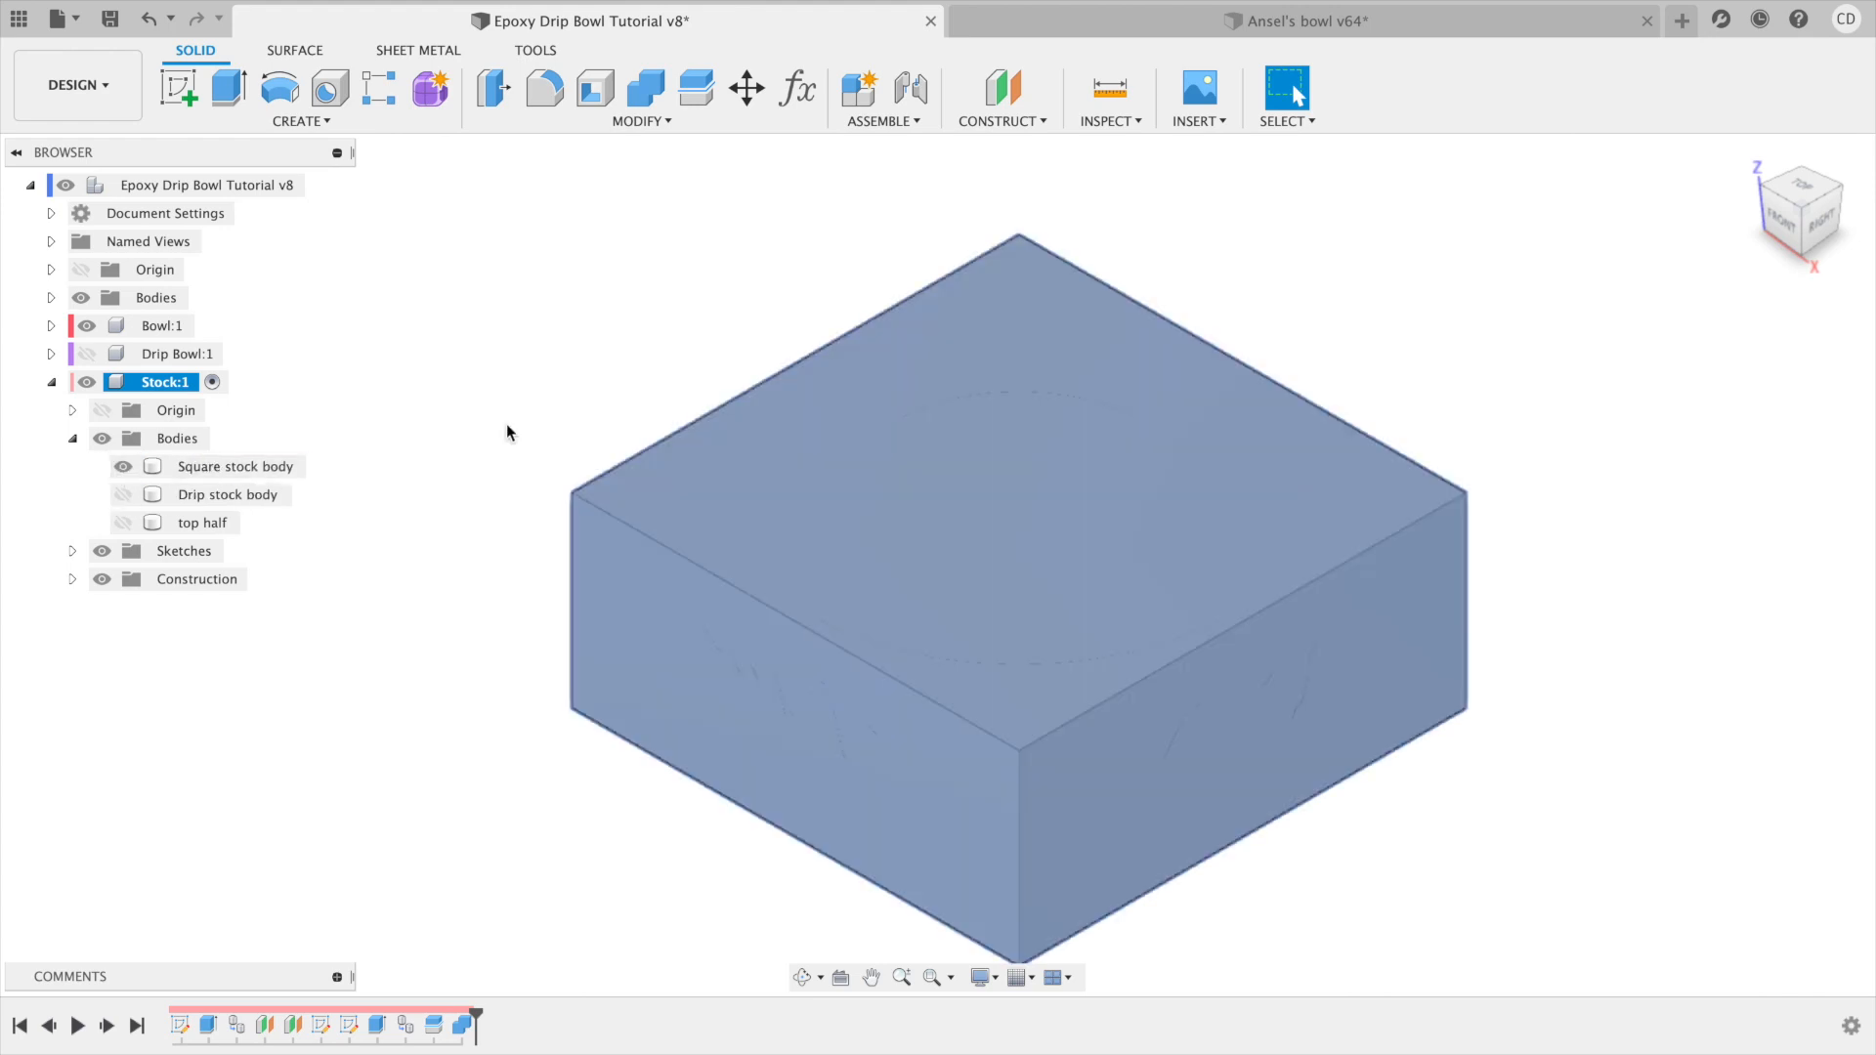
pyautogui.click(636, 393)
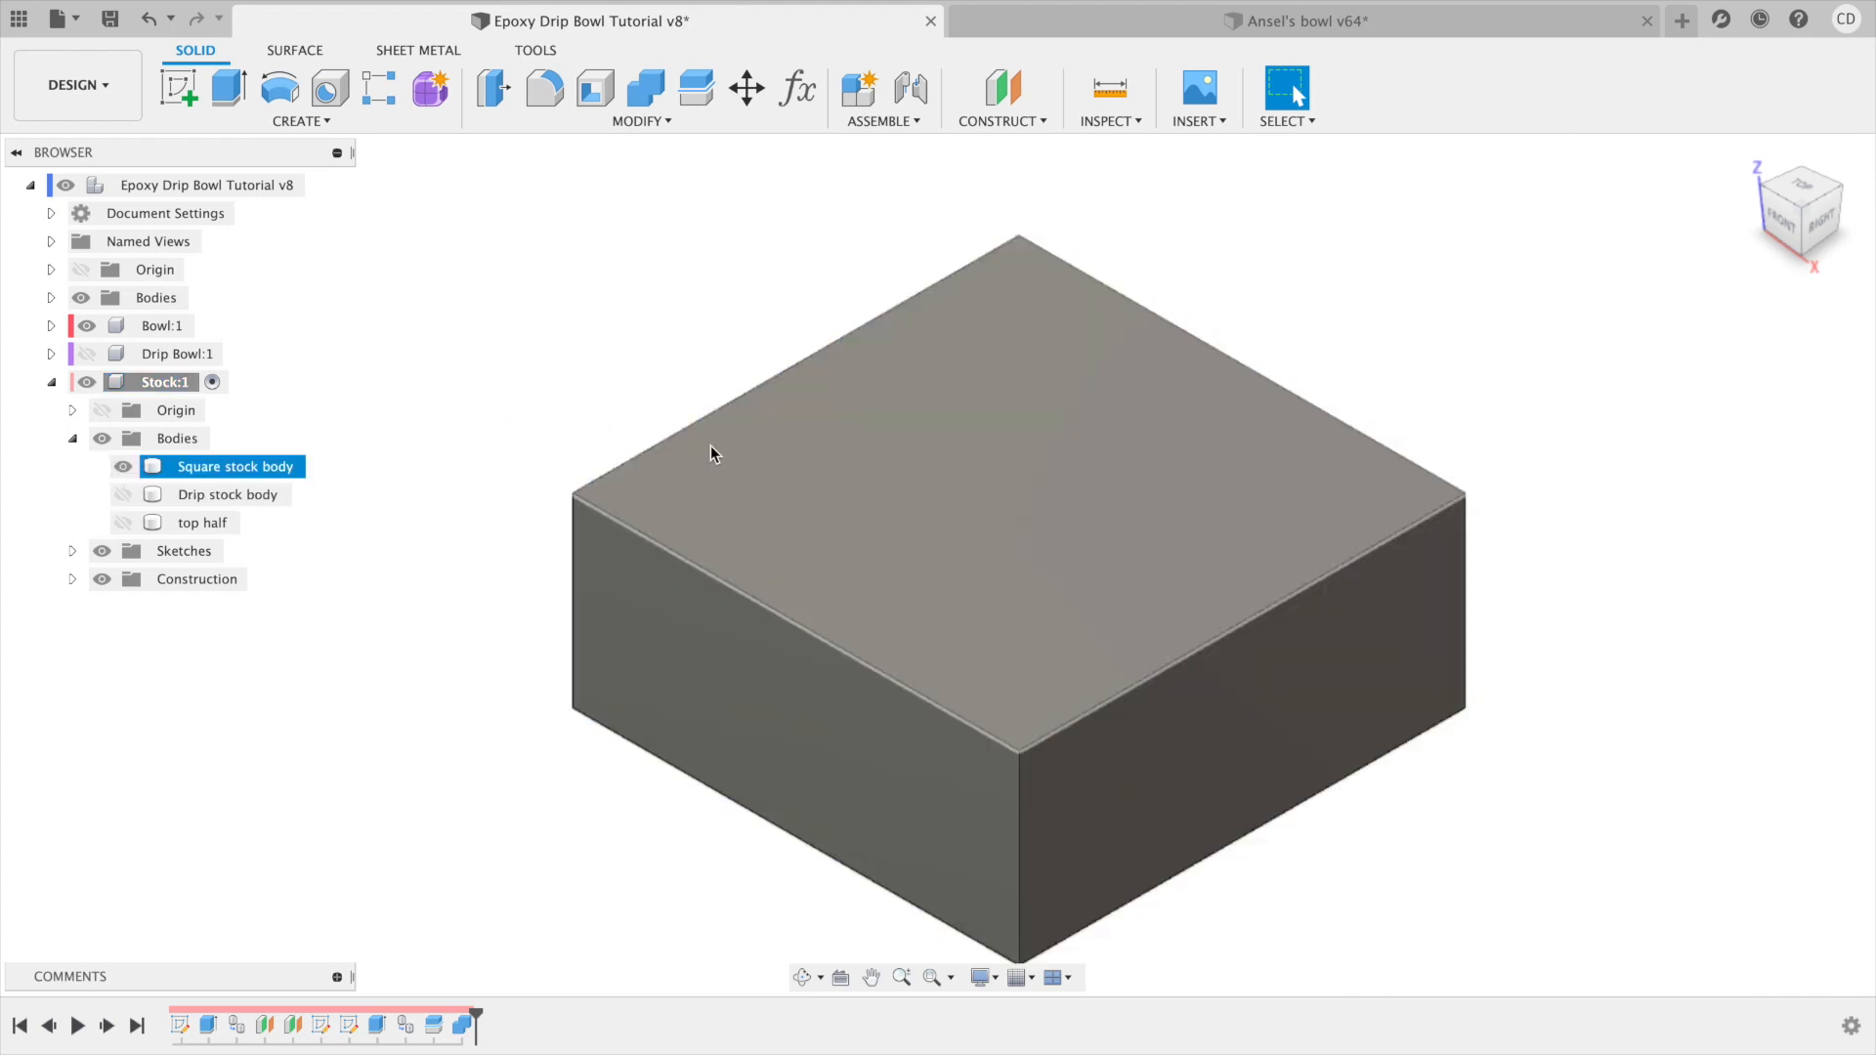
pyautogui.click(87, 325)
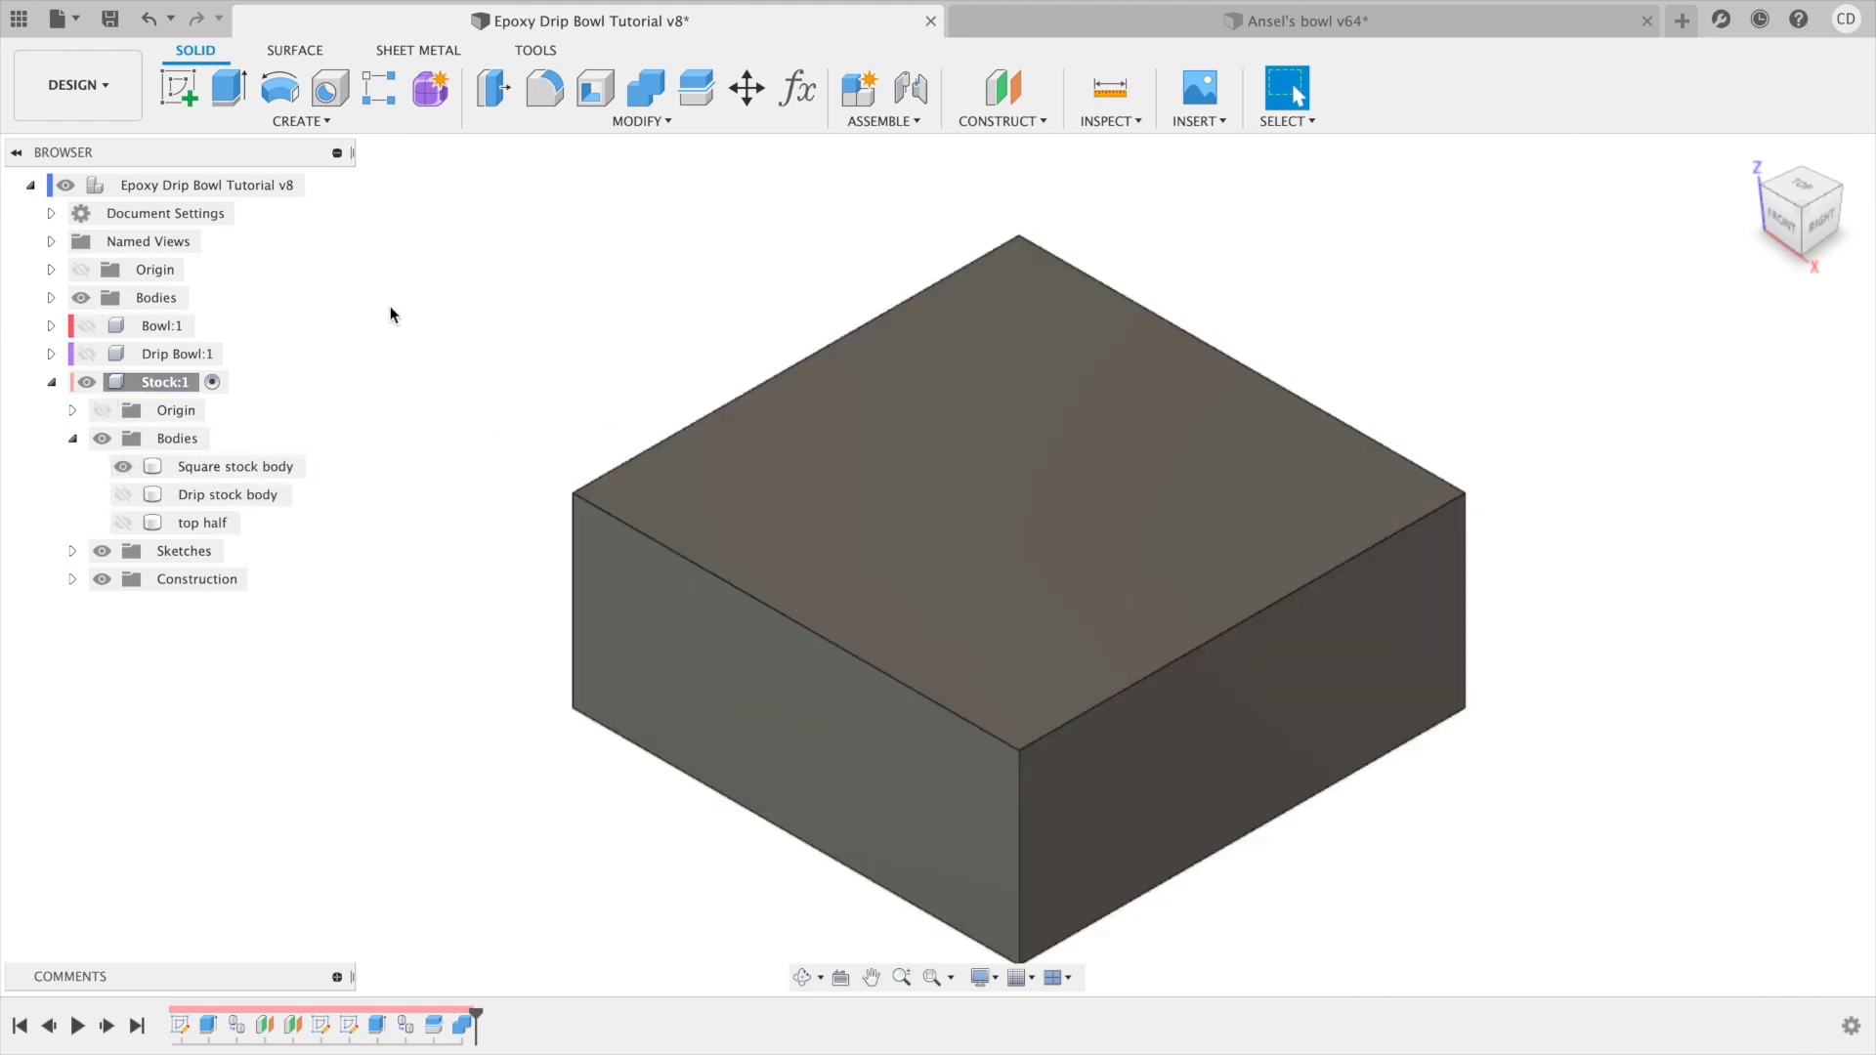
# Create a sketch on the top face of the Square stock body and name it "second op origin".
pyautogui.keyDown('shift'); pyautogui.moveTo(803, 544); pyautogui.dragTo(846, 603, button='middle'); pyautogui.keyUp('shift')
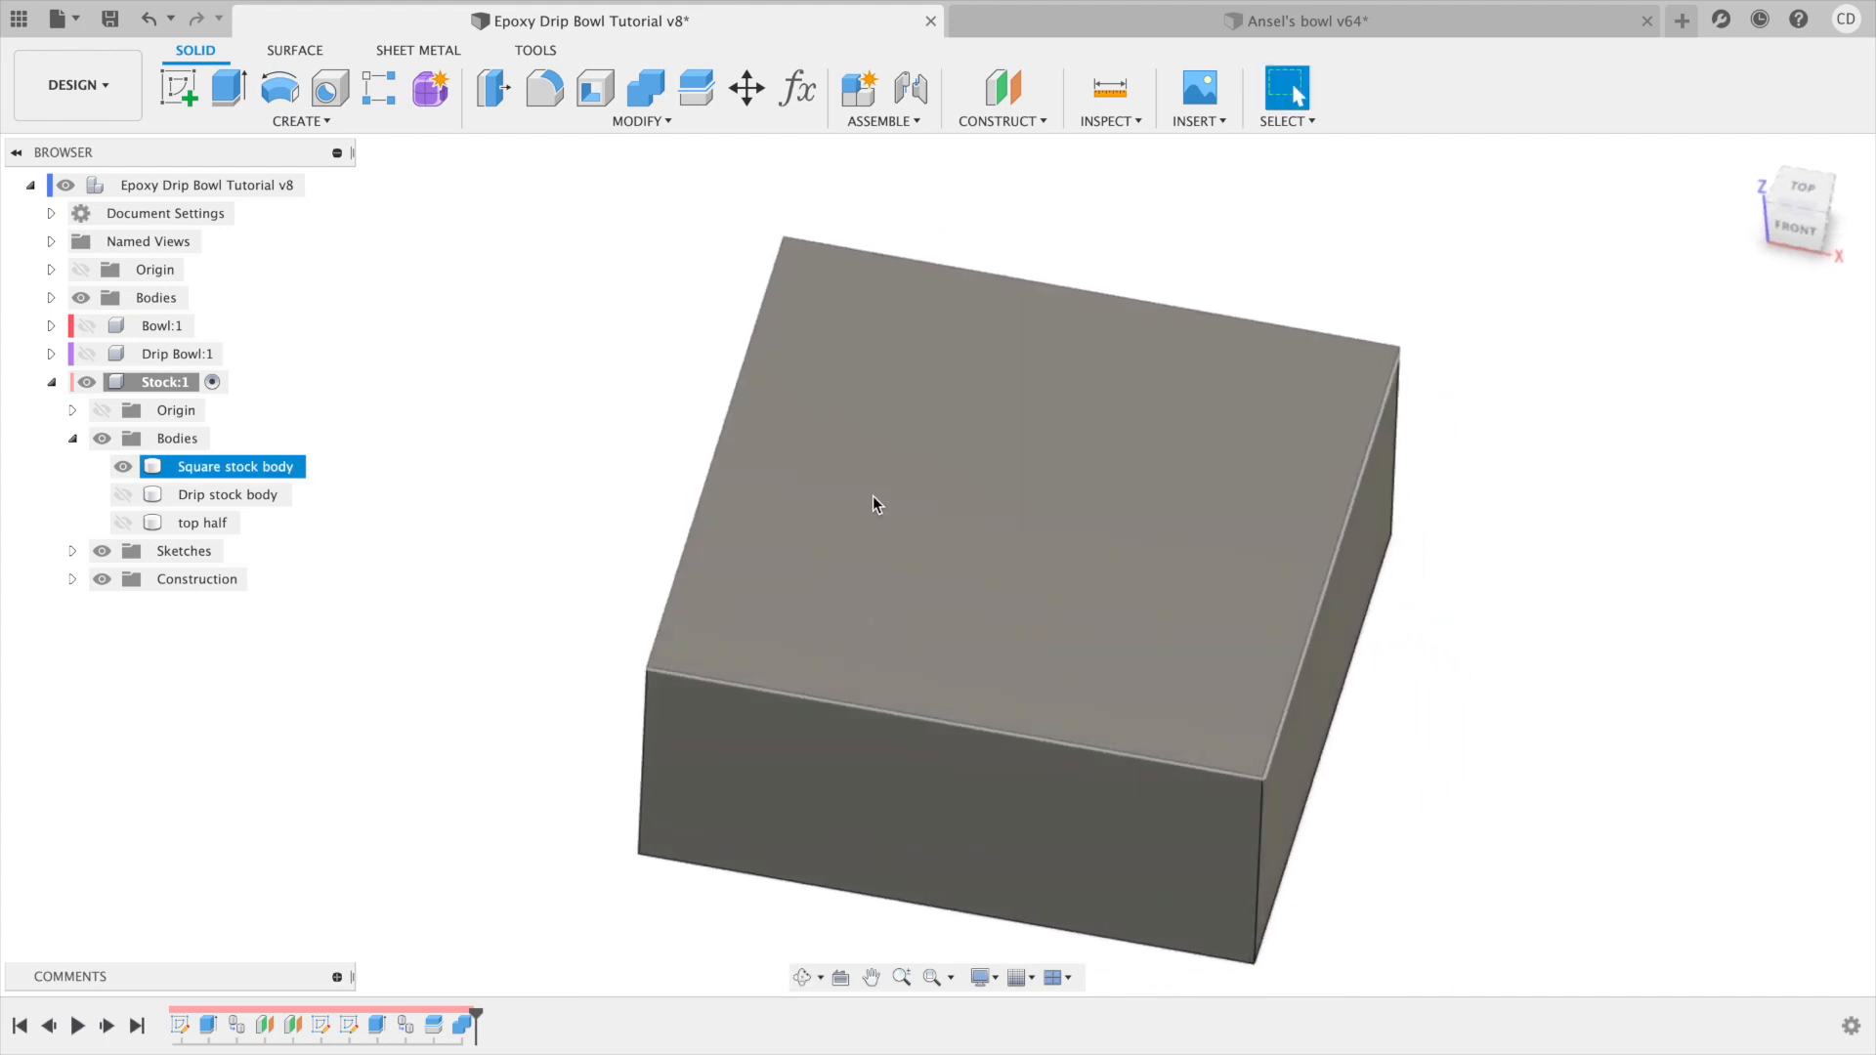
pyautogui.click(74, 551)
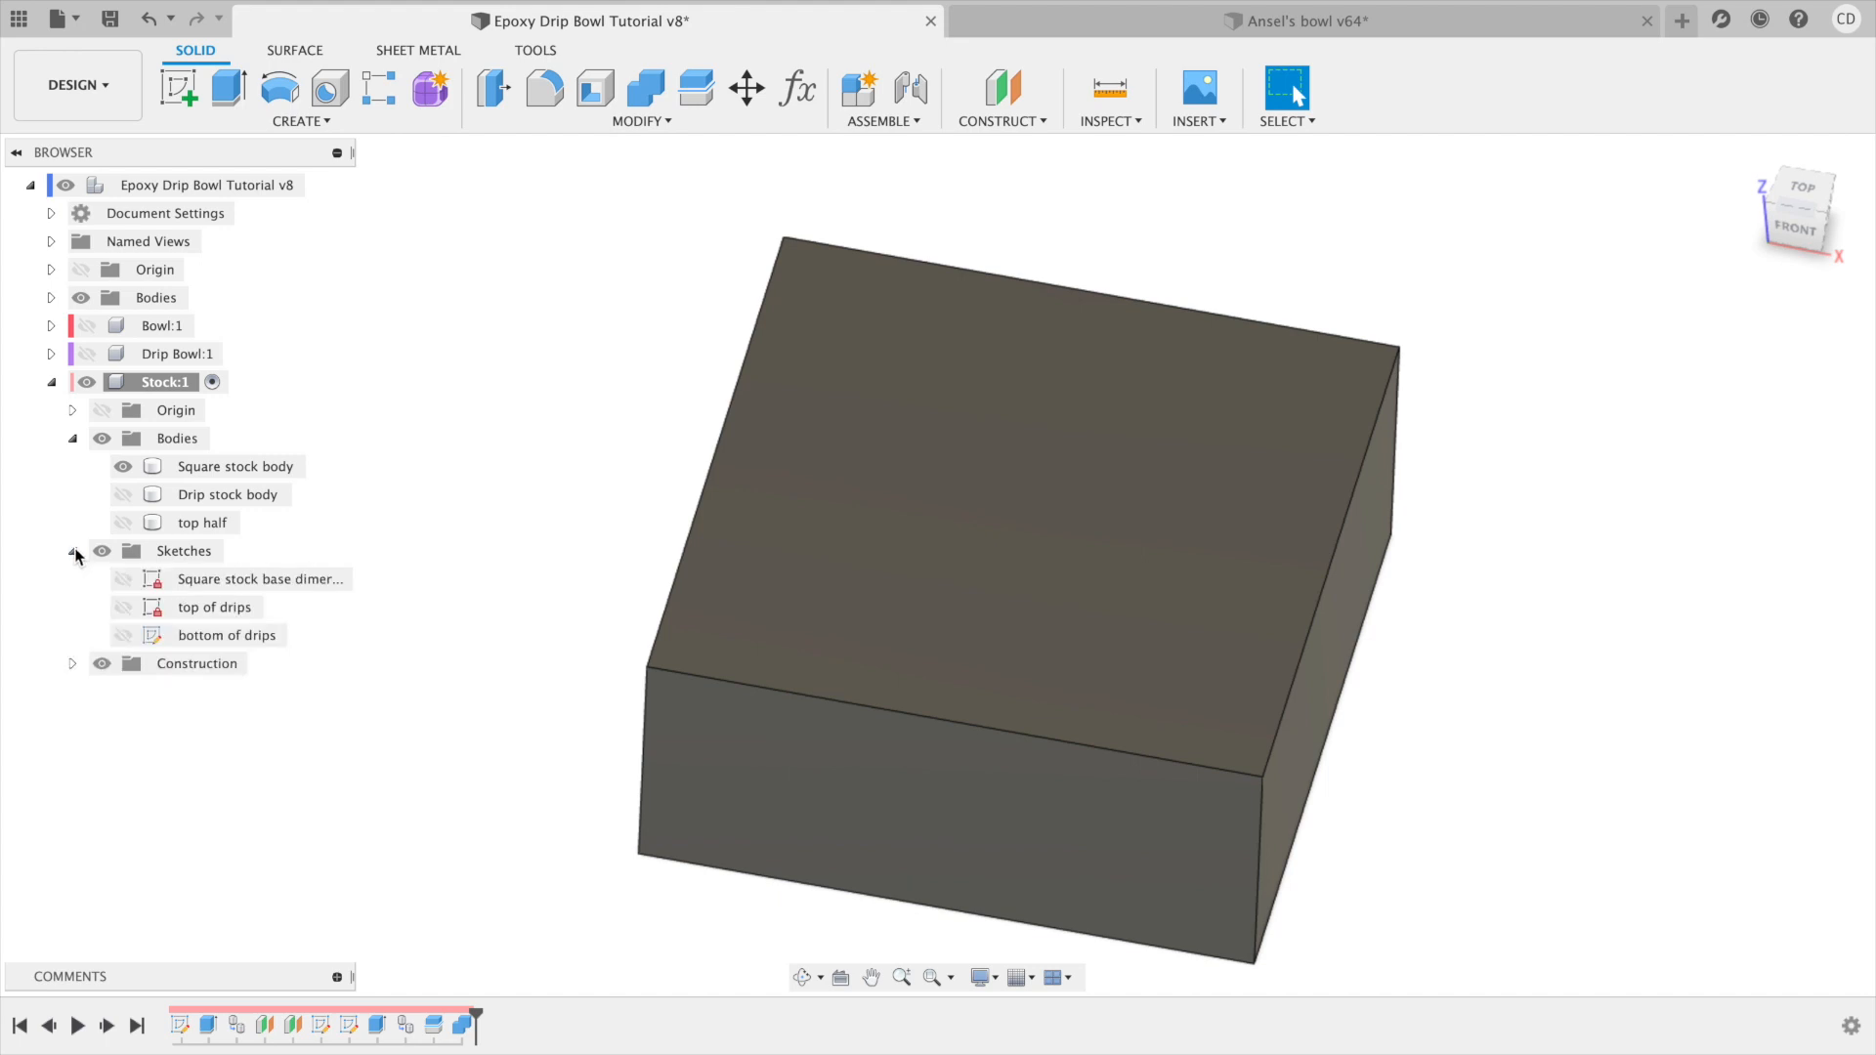
pyautogui.click(959, 536)
pyautogui.rightClick(963, 540)
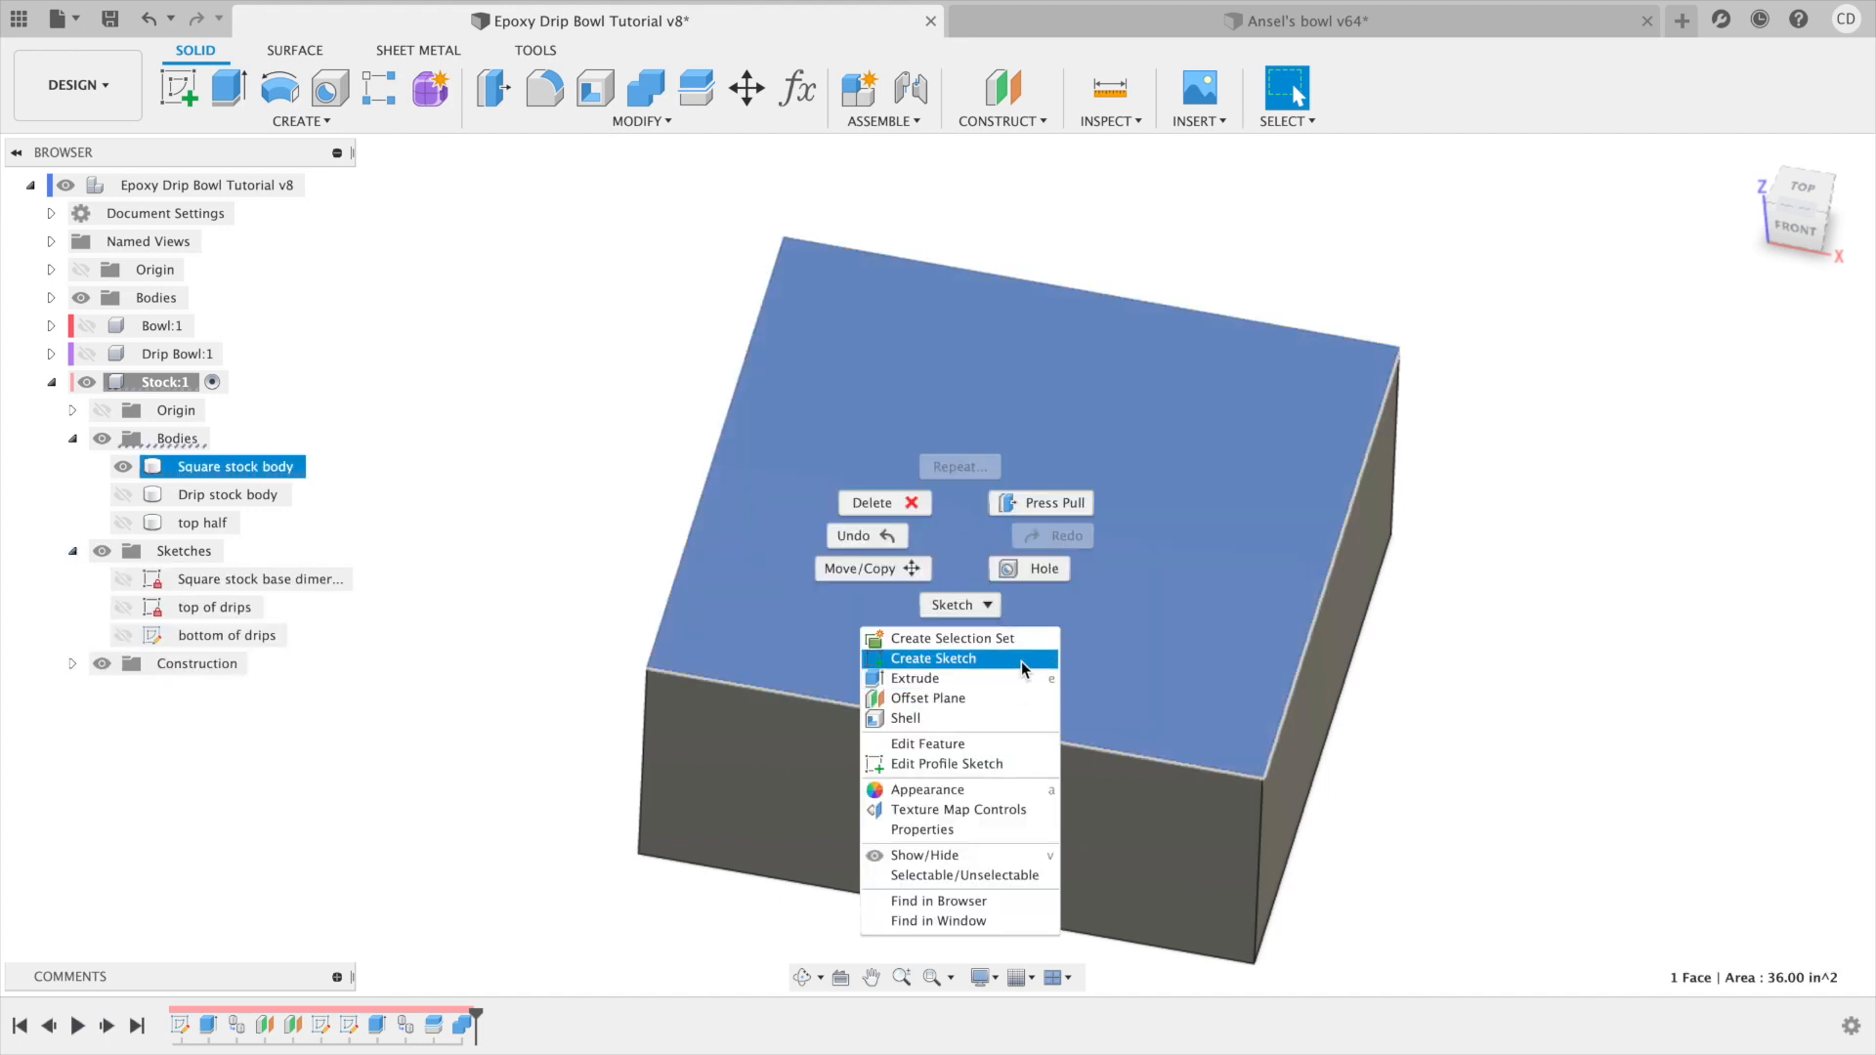
pyautogui.click(1022, 660)
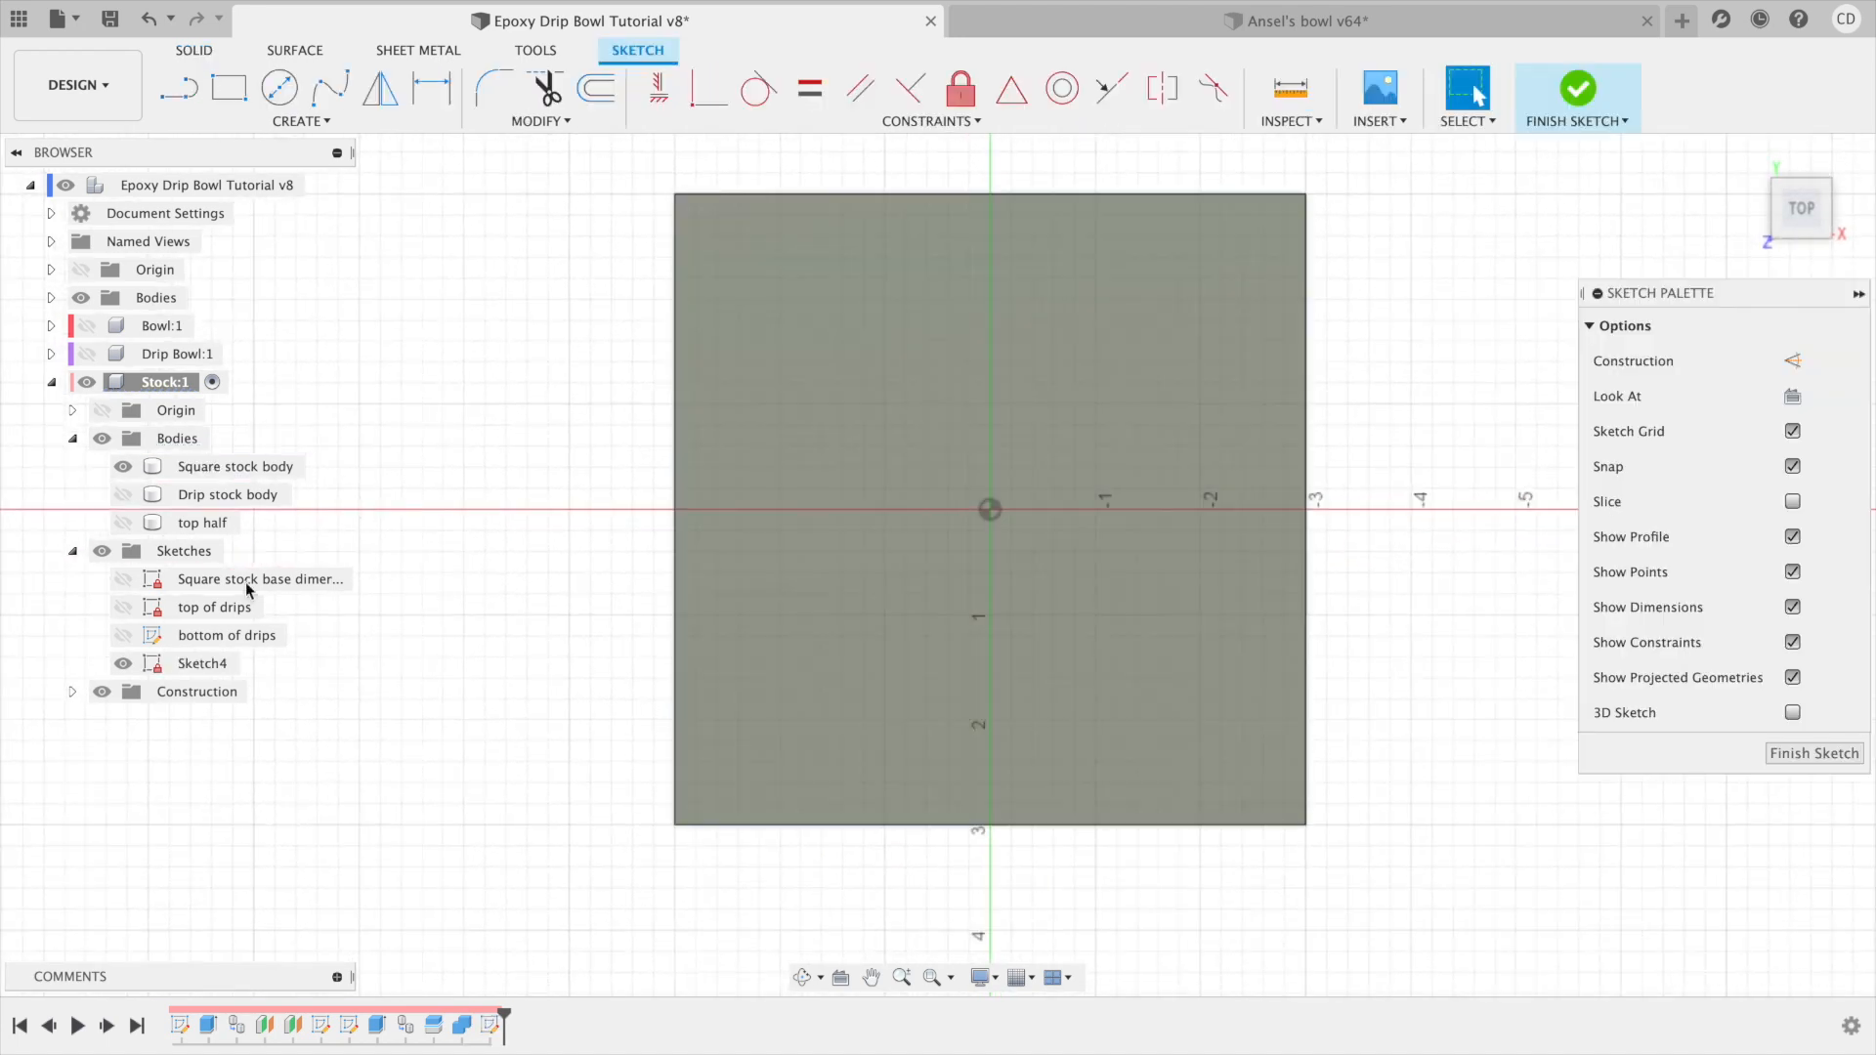
pyautogui.doubleClick(195, 664)
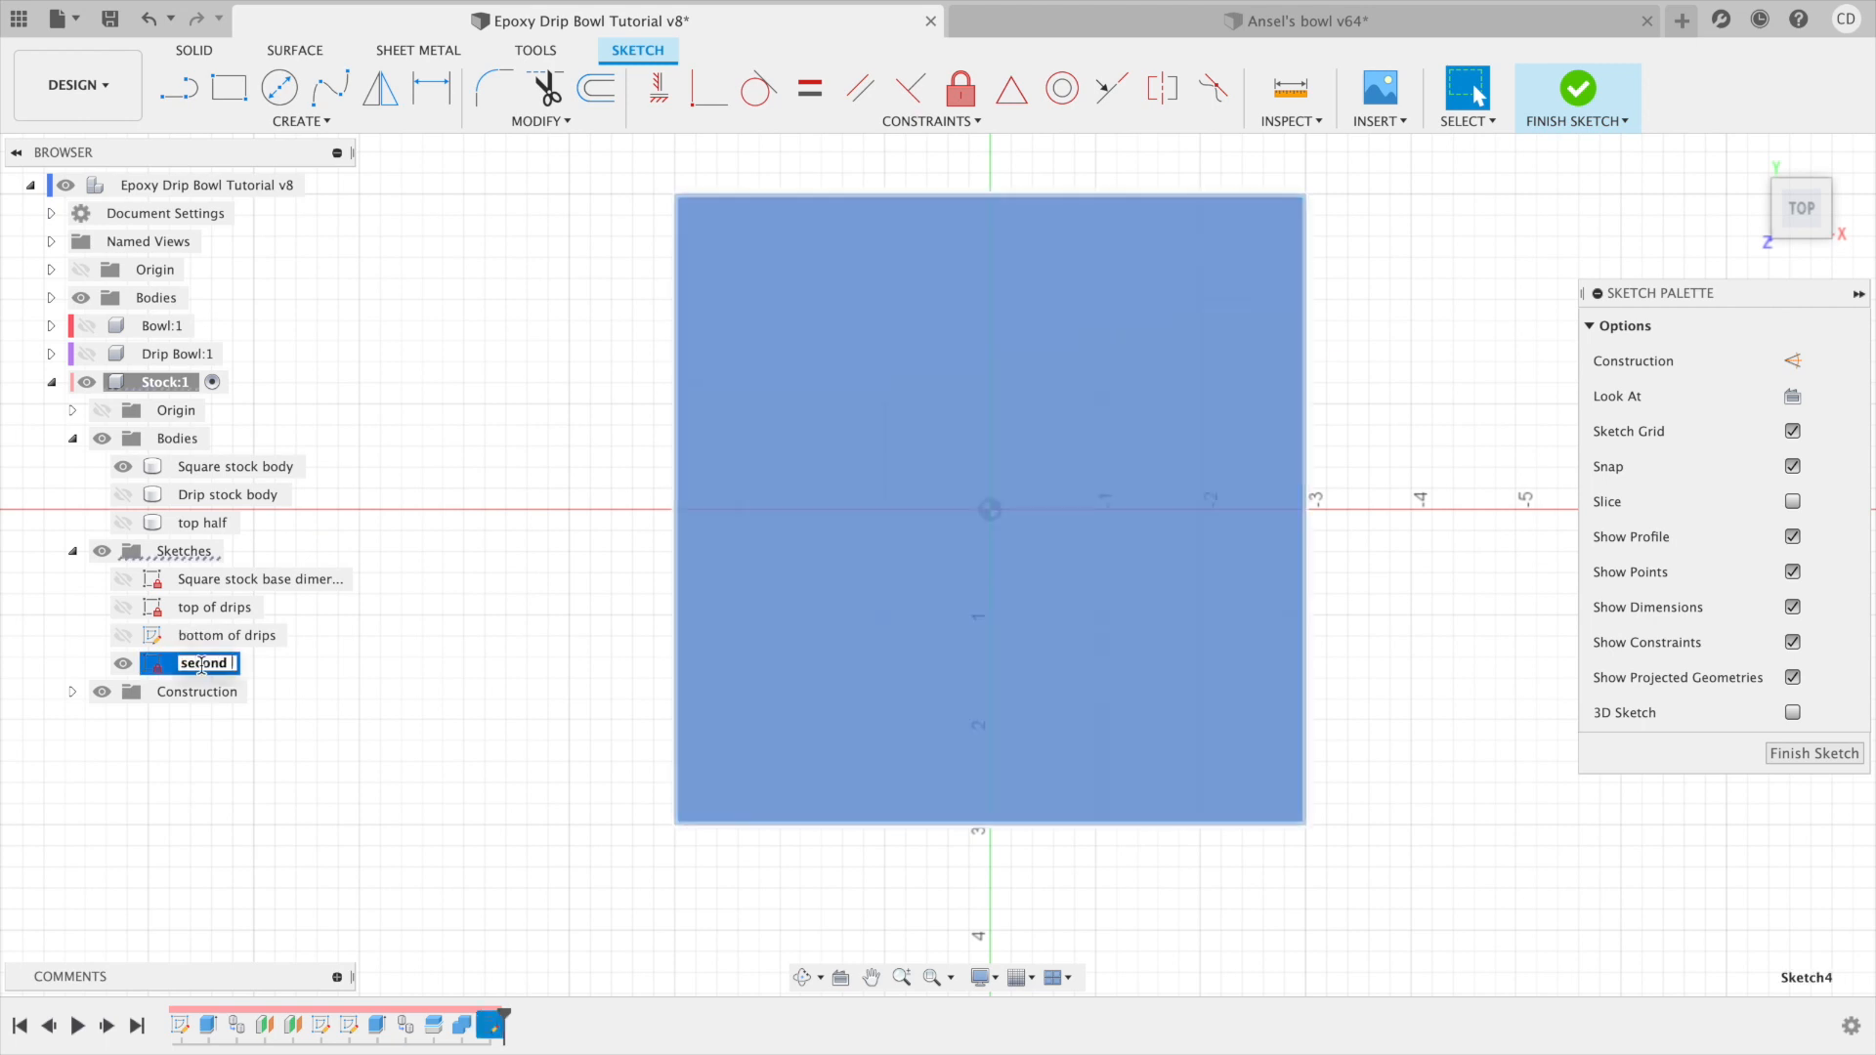
pyautogui.press('Return')
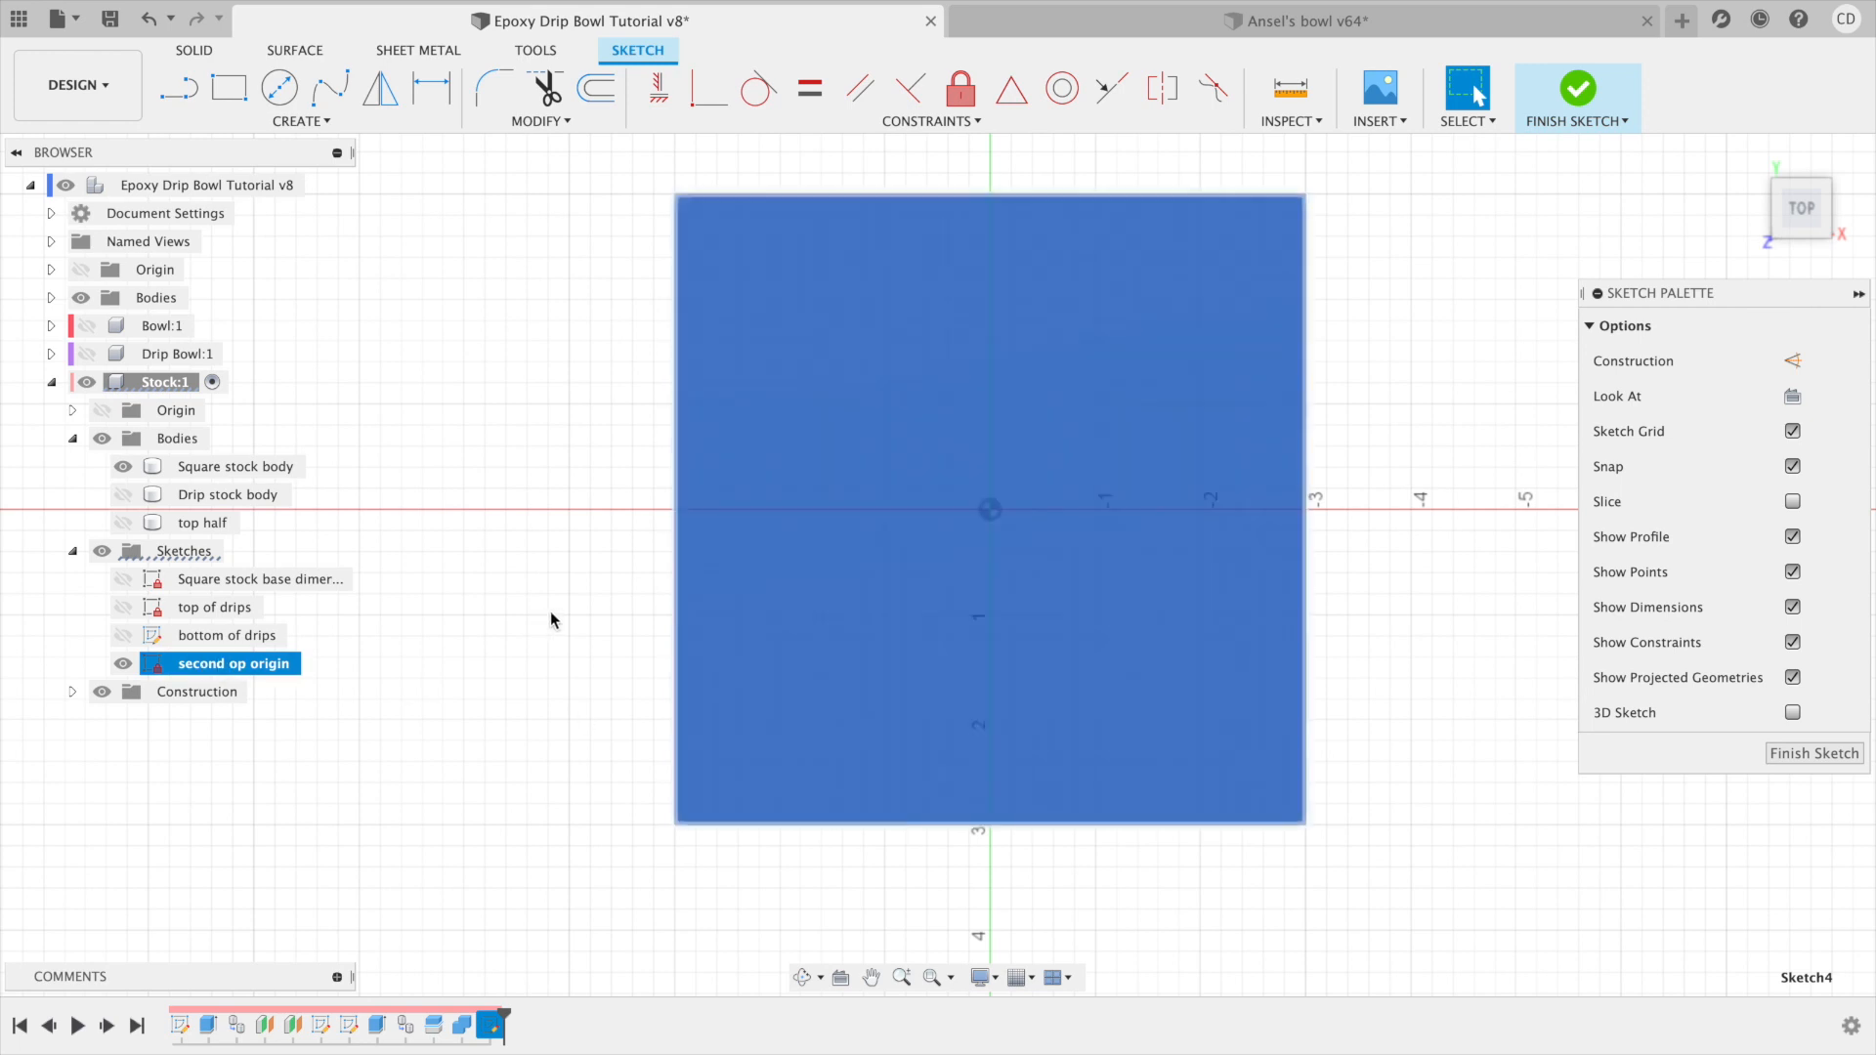
# Place a sketch point near the lower-left corner of the stock face, about 0.4 in from its lower edge.
pyautogui.write('spoint')
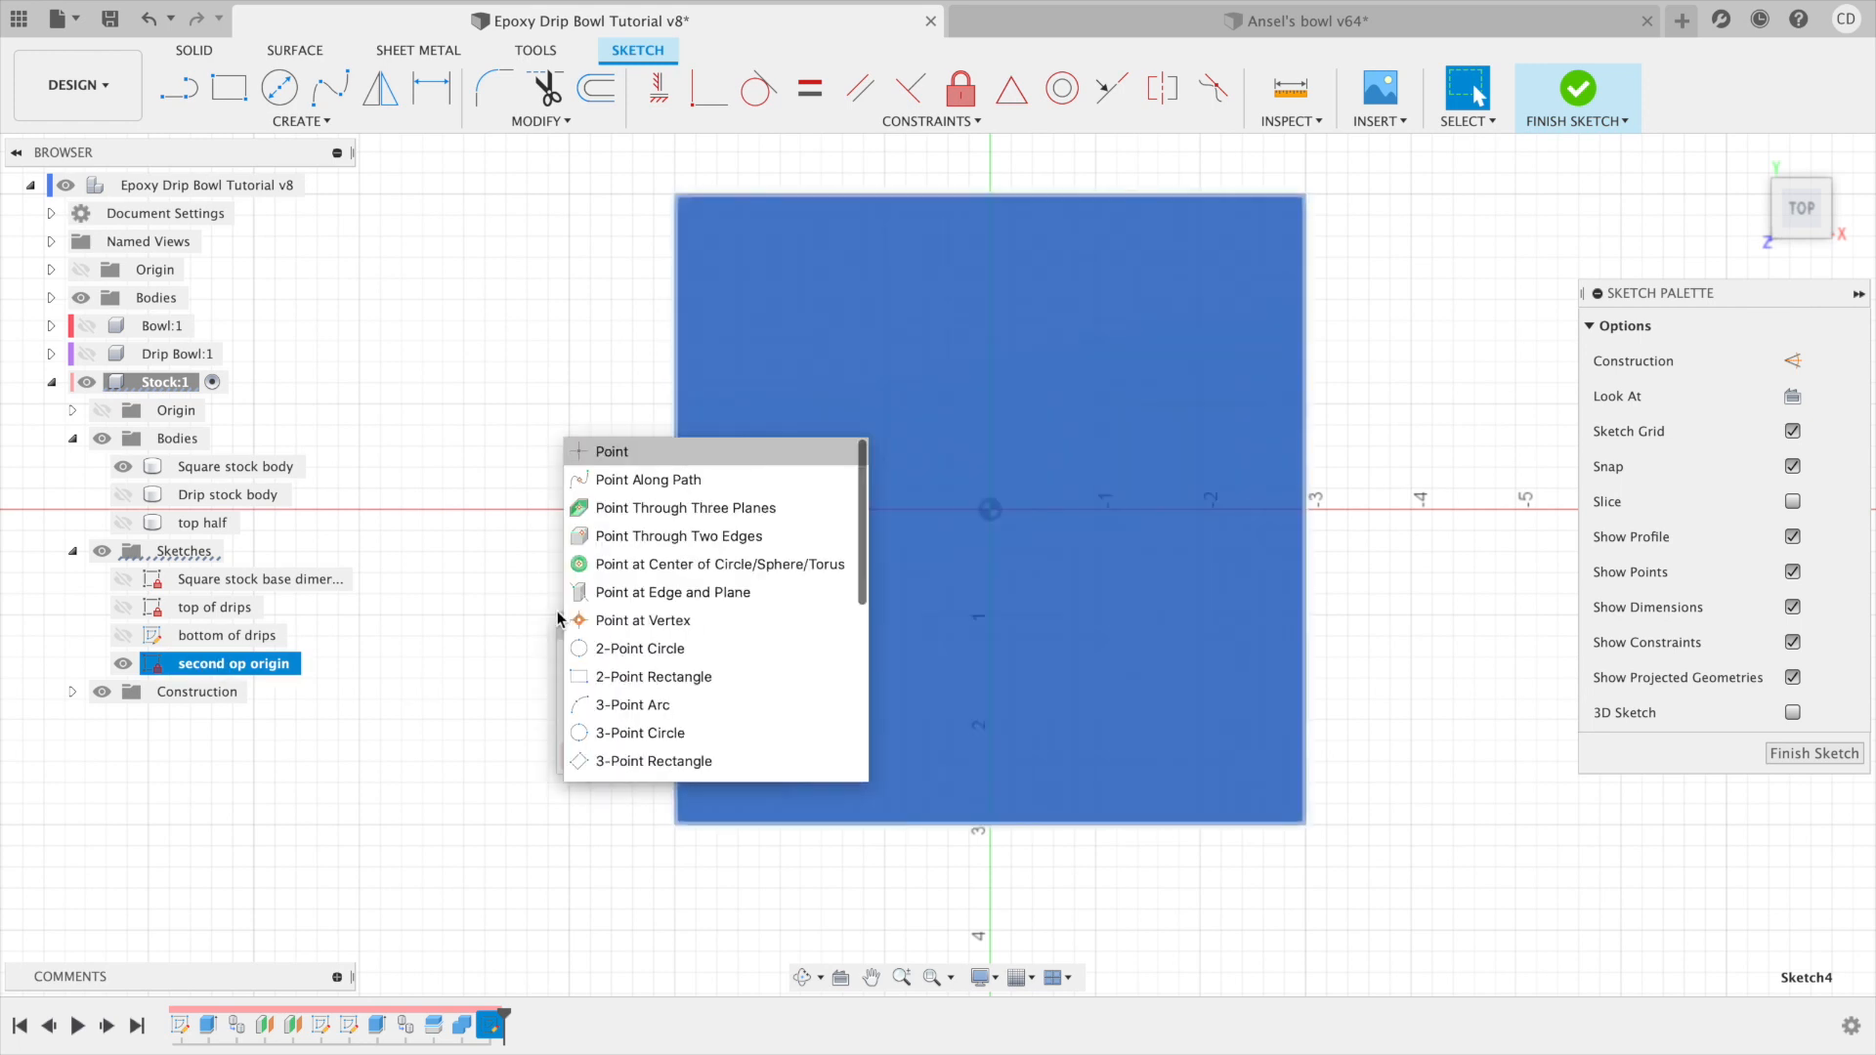
pyautogui.click(667, 453)
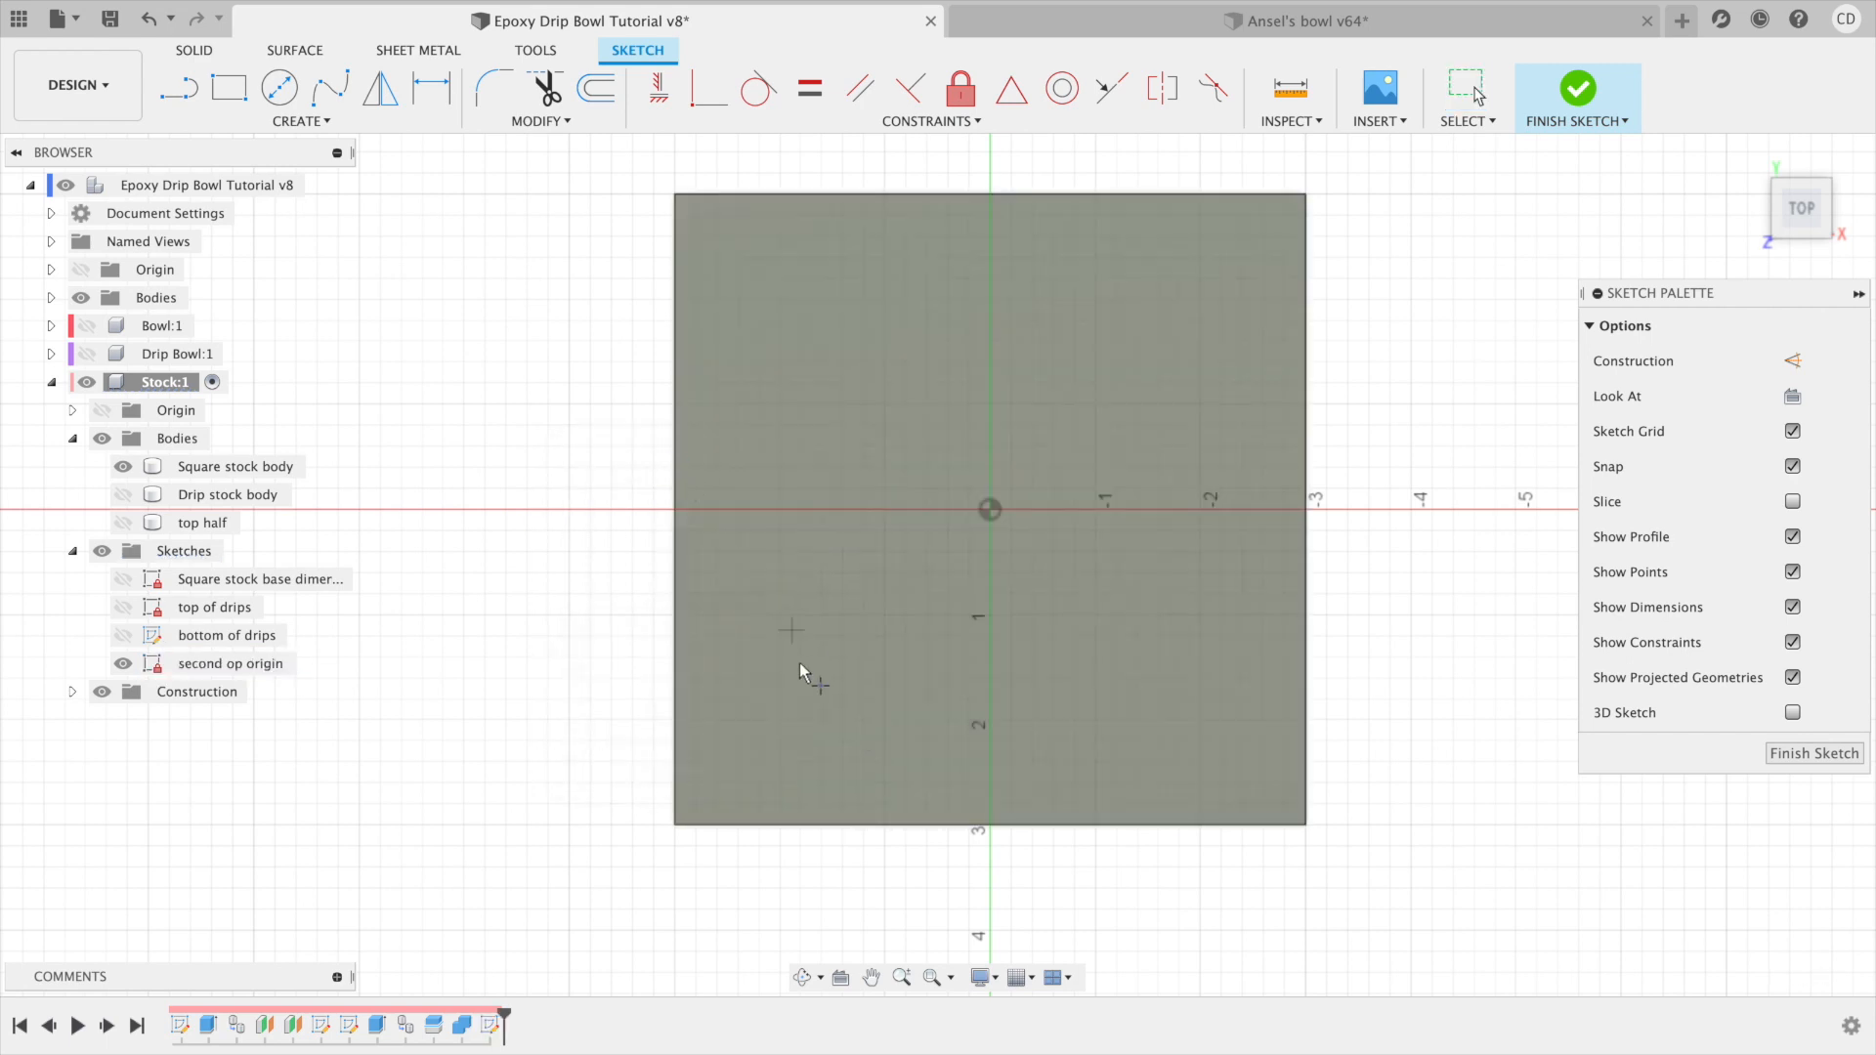
pyautogui.click(716, 782)
pyautogui.press('Escape')
# Dimension the sketch point 0.05 in from the lower edge of the stock face.
pyautogui.press('d')
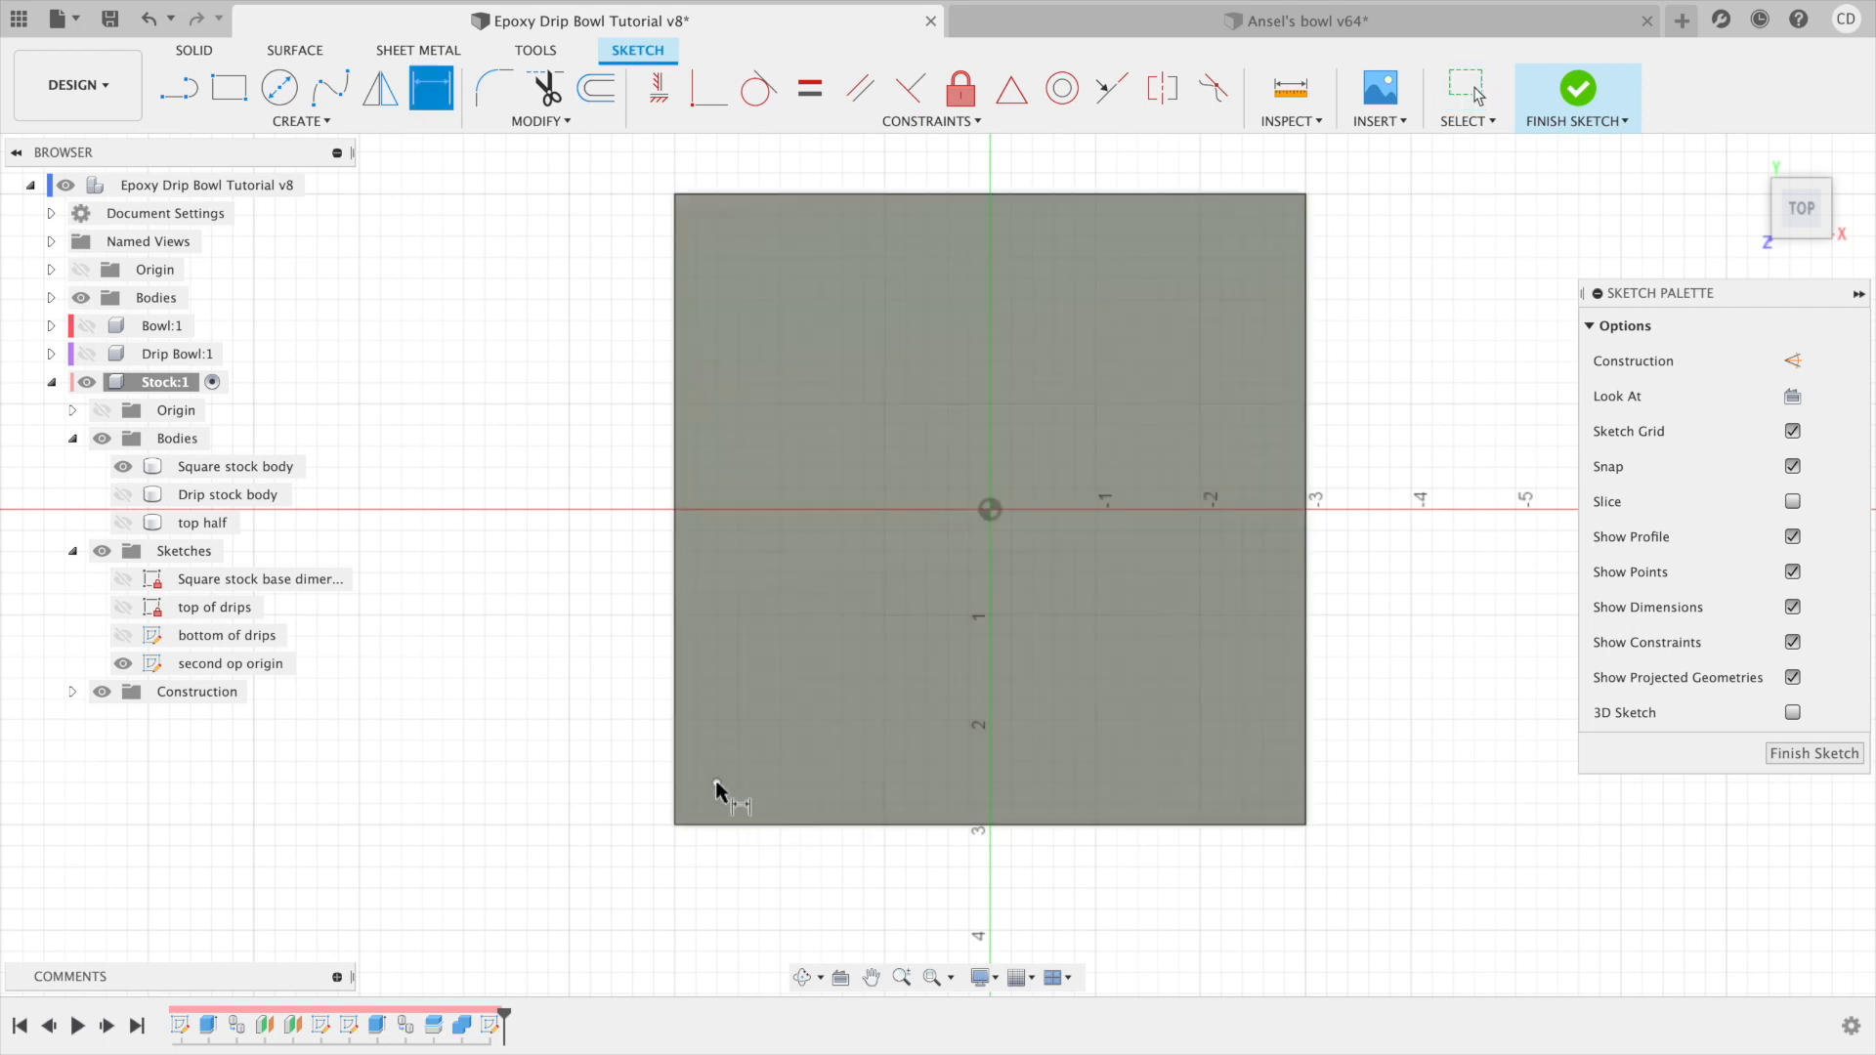
pyautogui.click(716, 783)
pyautogui.click(716, 826)
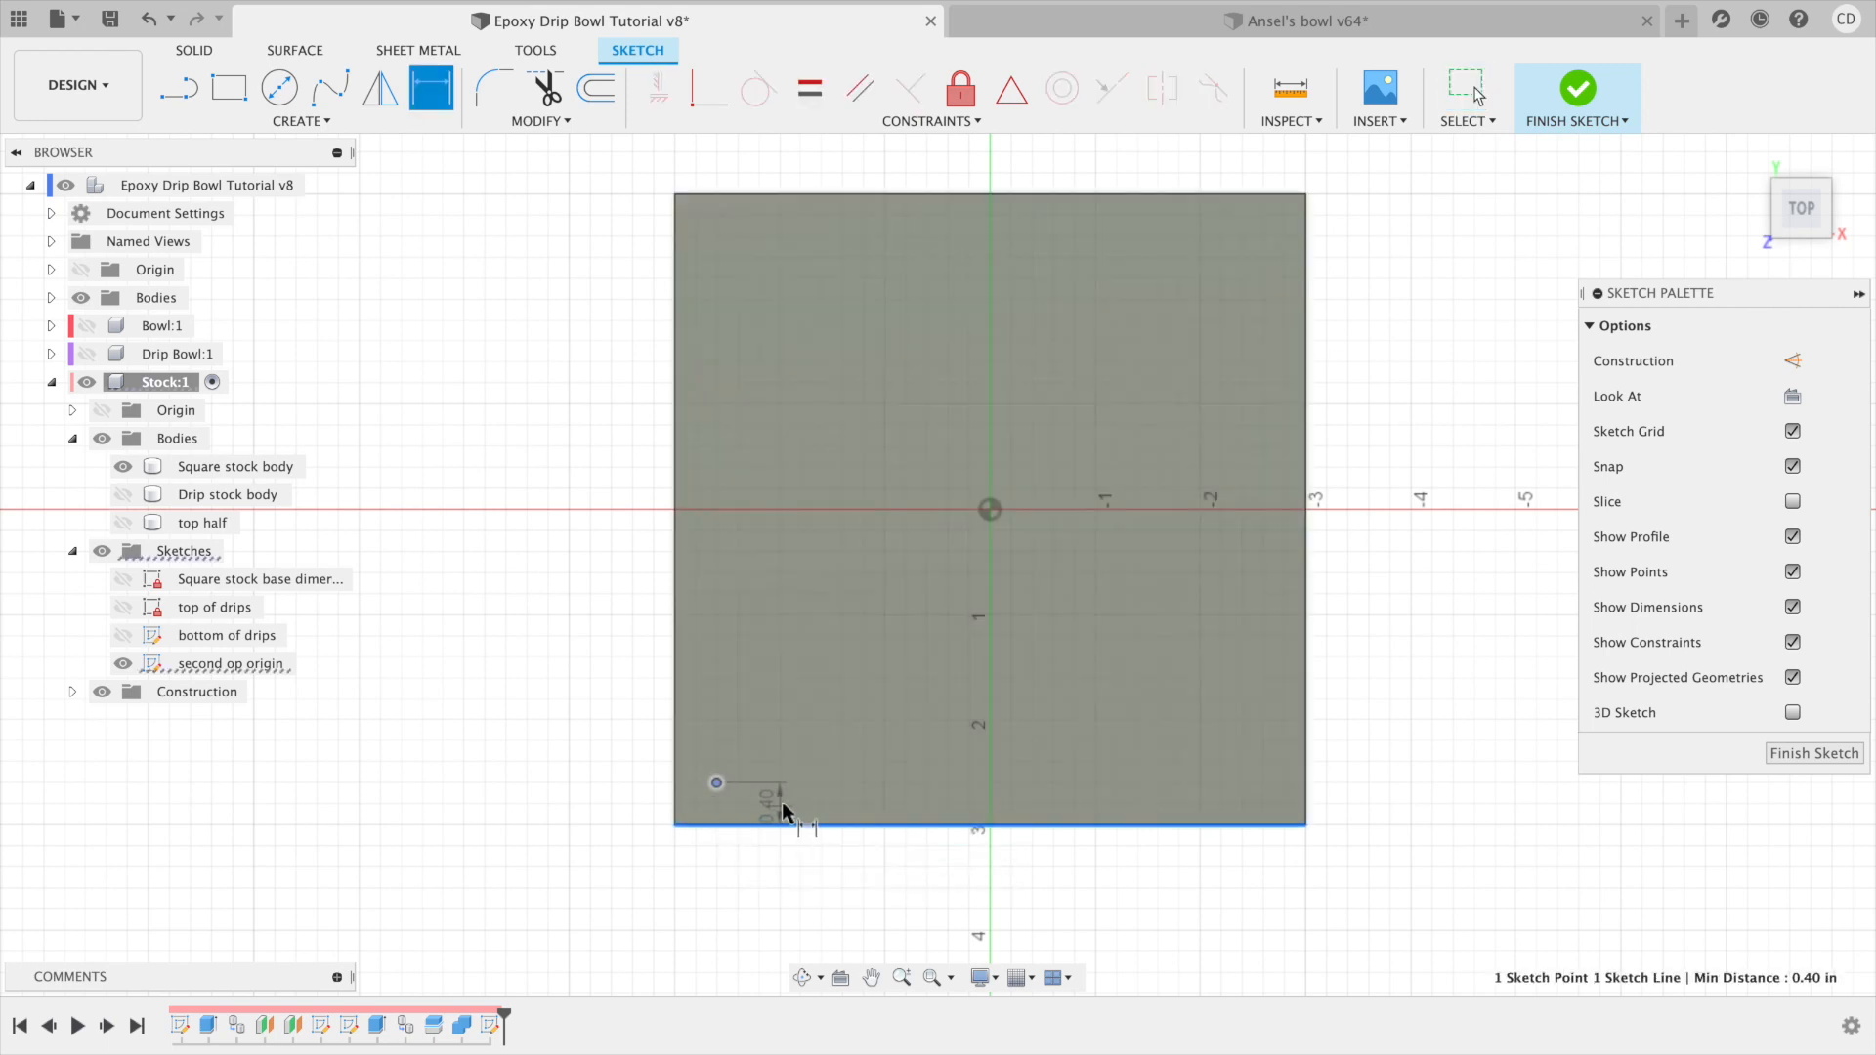
pyautogui.click(784, 803)
pyautogui.write('.05')
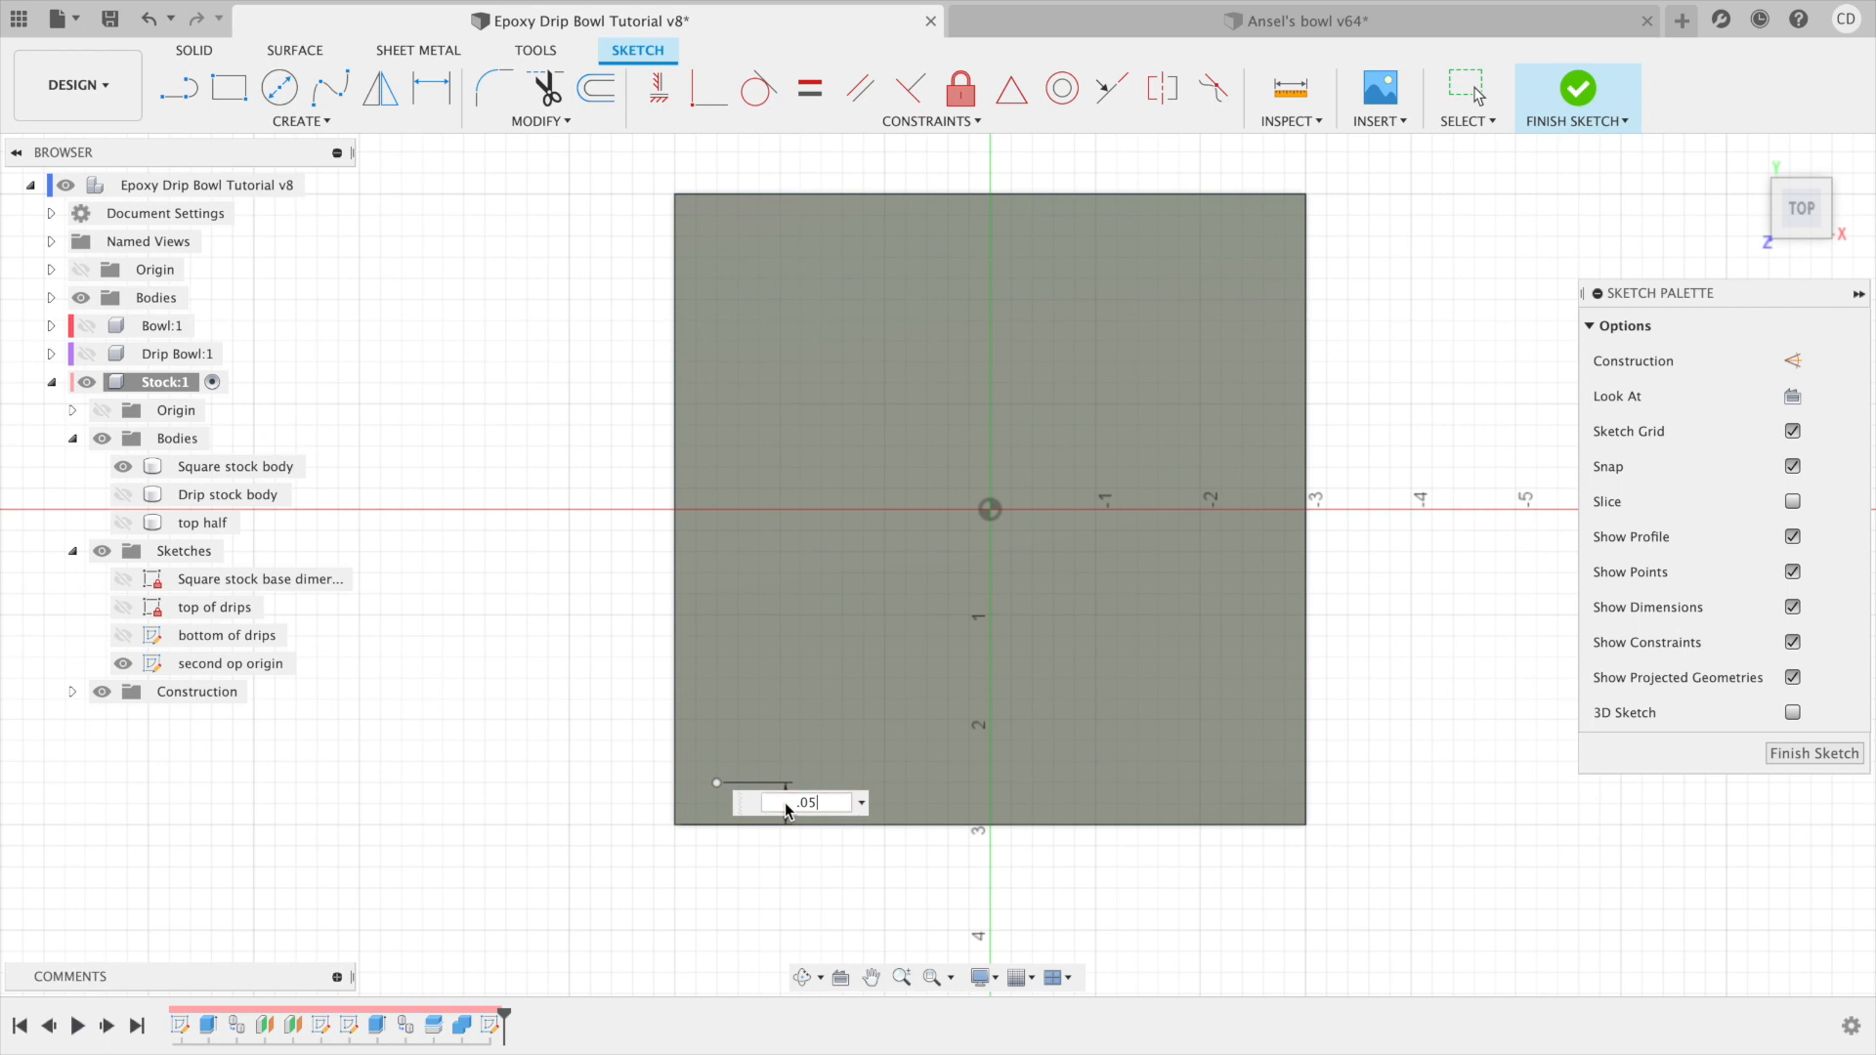
pyautogui.press('Return')
# Dimension the sketch point 0.05 in from the left edge of the stock face and finish the sketch.
pyautogui.click(716, 819)
pyautogui.click(676, 817)
pyautogui.click(717, 767)
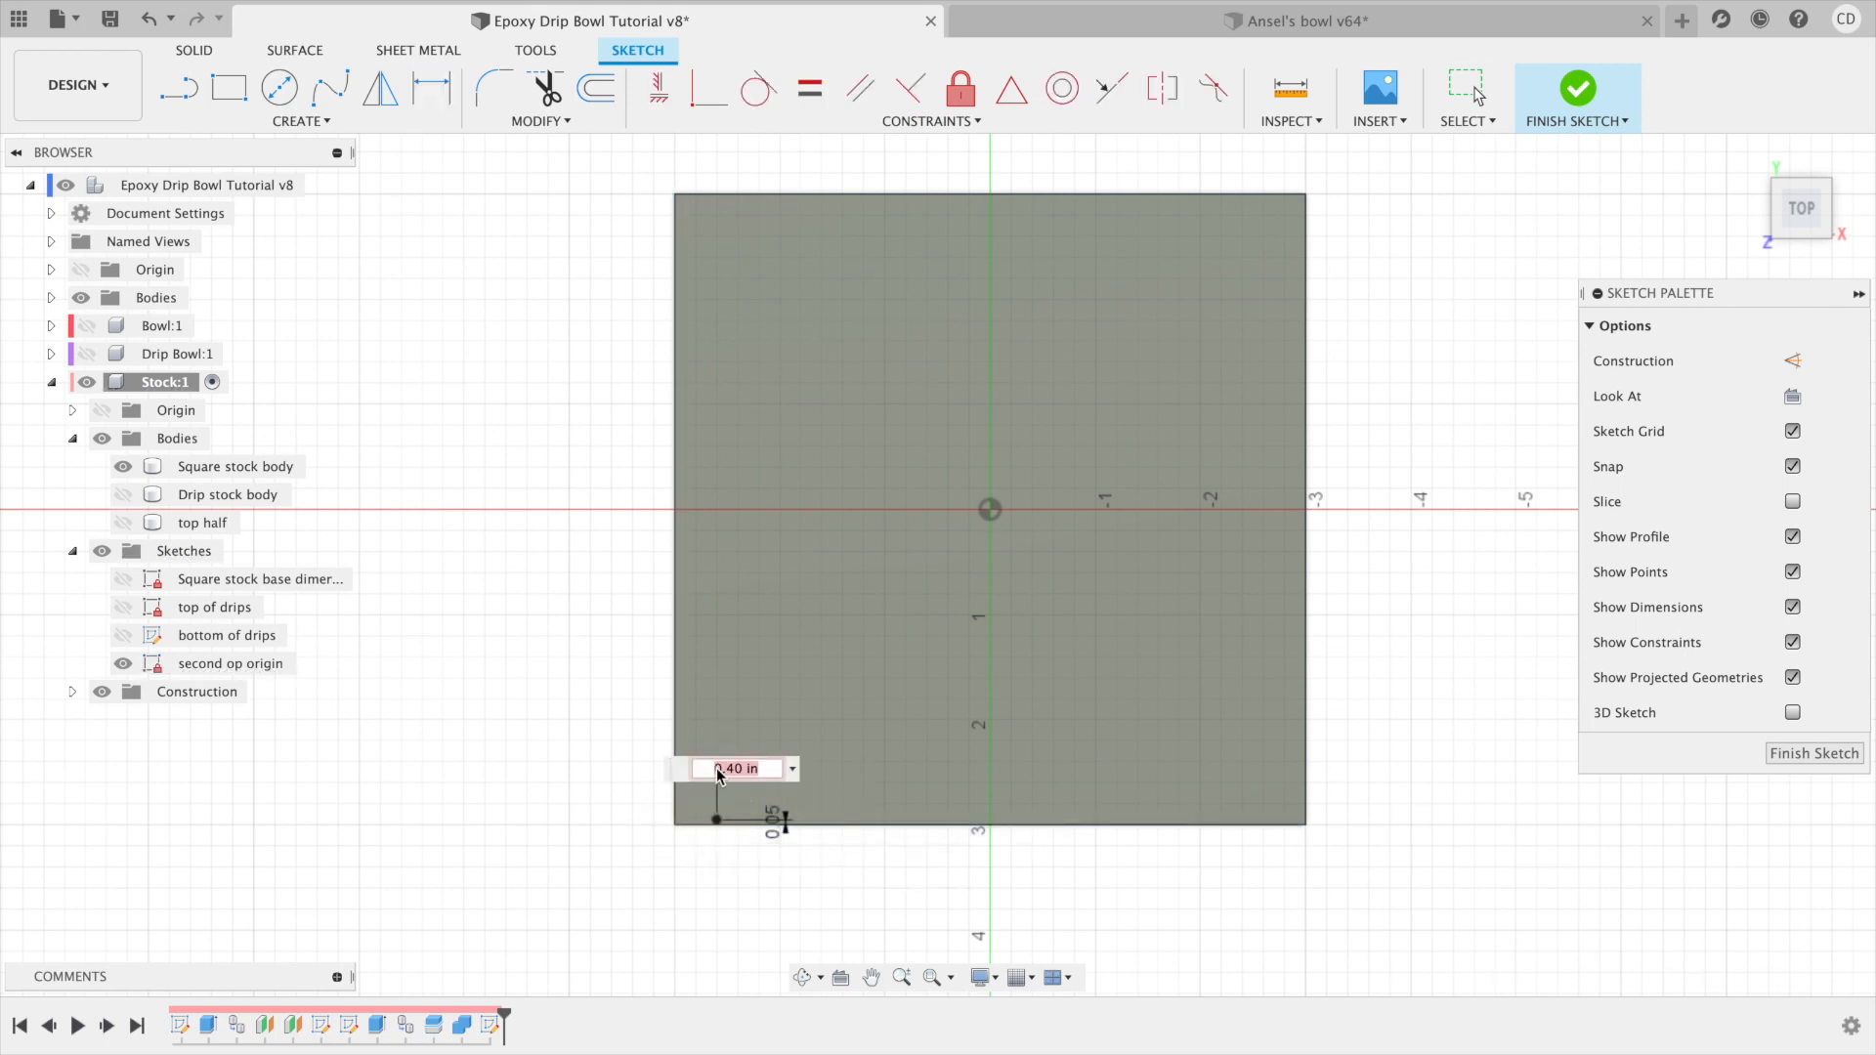
pyautogui.write('.05')
pyautogui.press('Return')
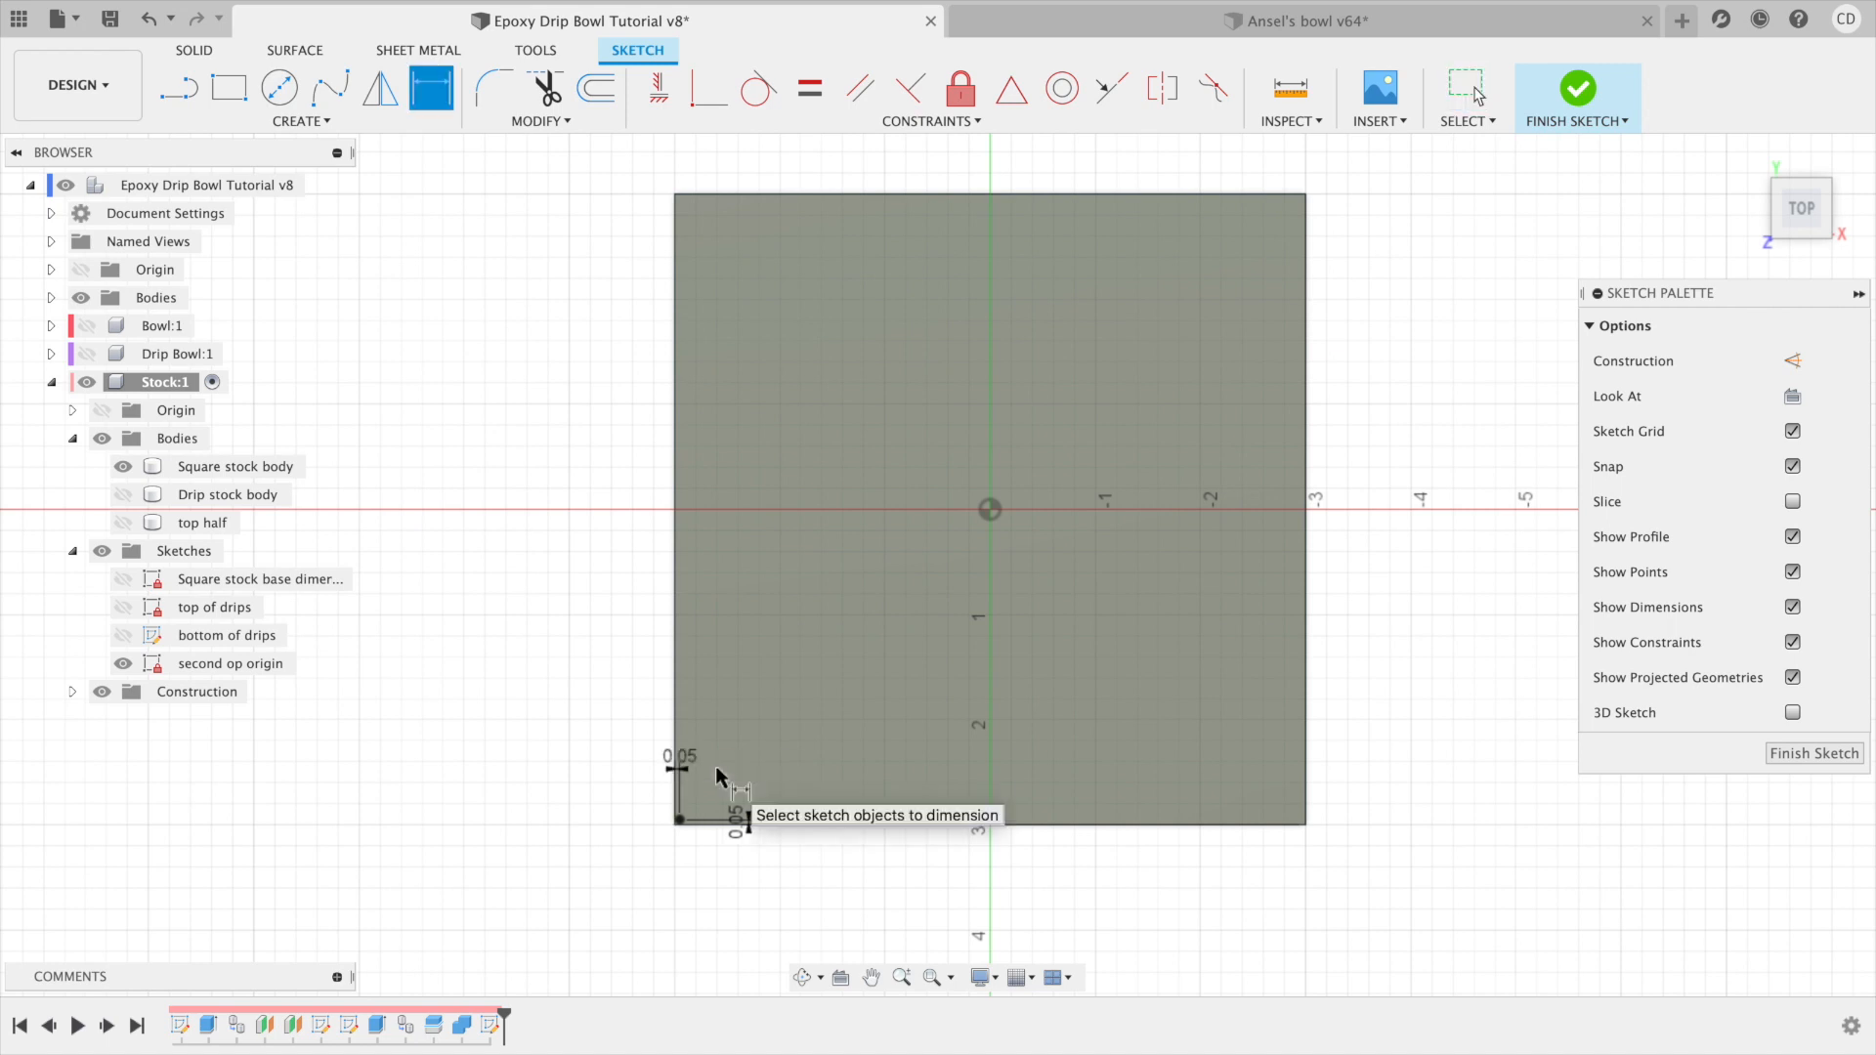
pyautogui.click(1845, 760)
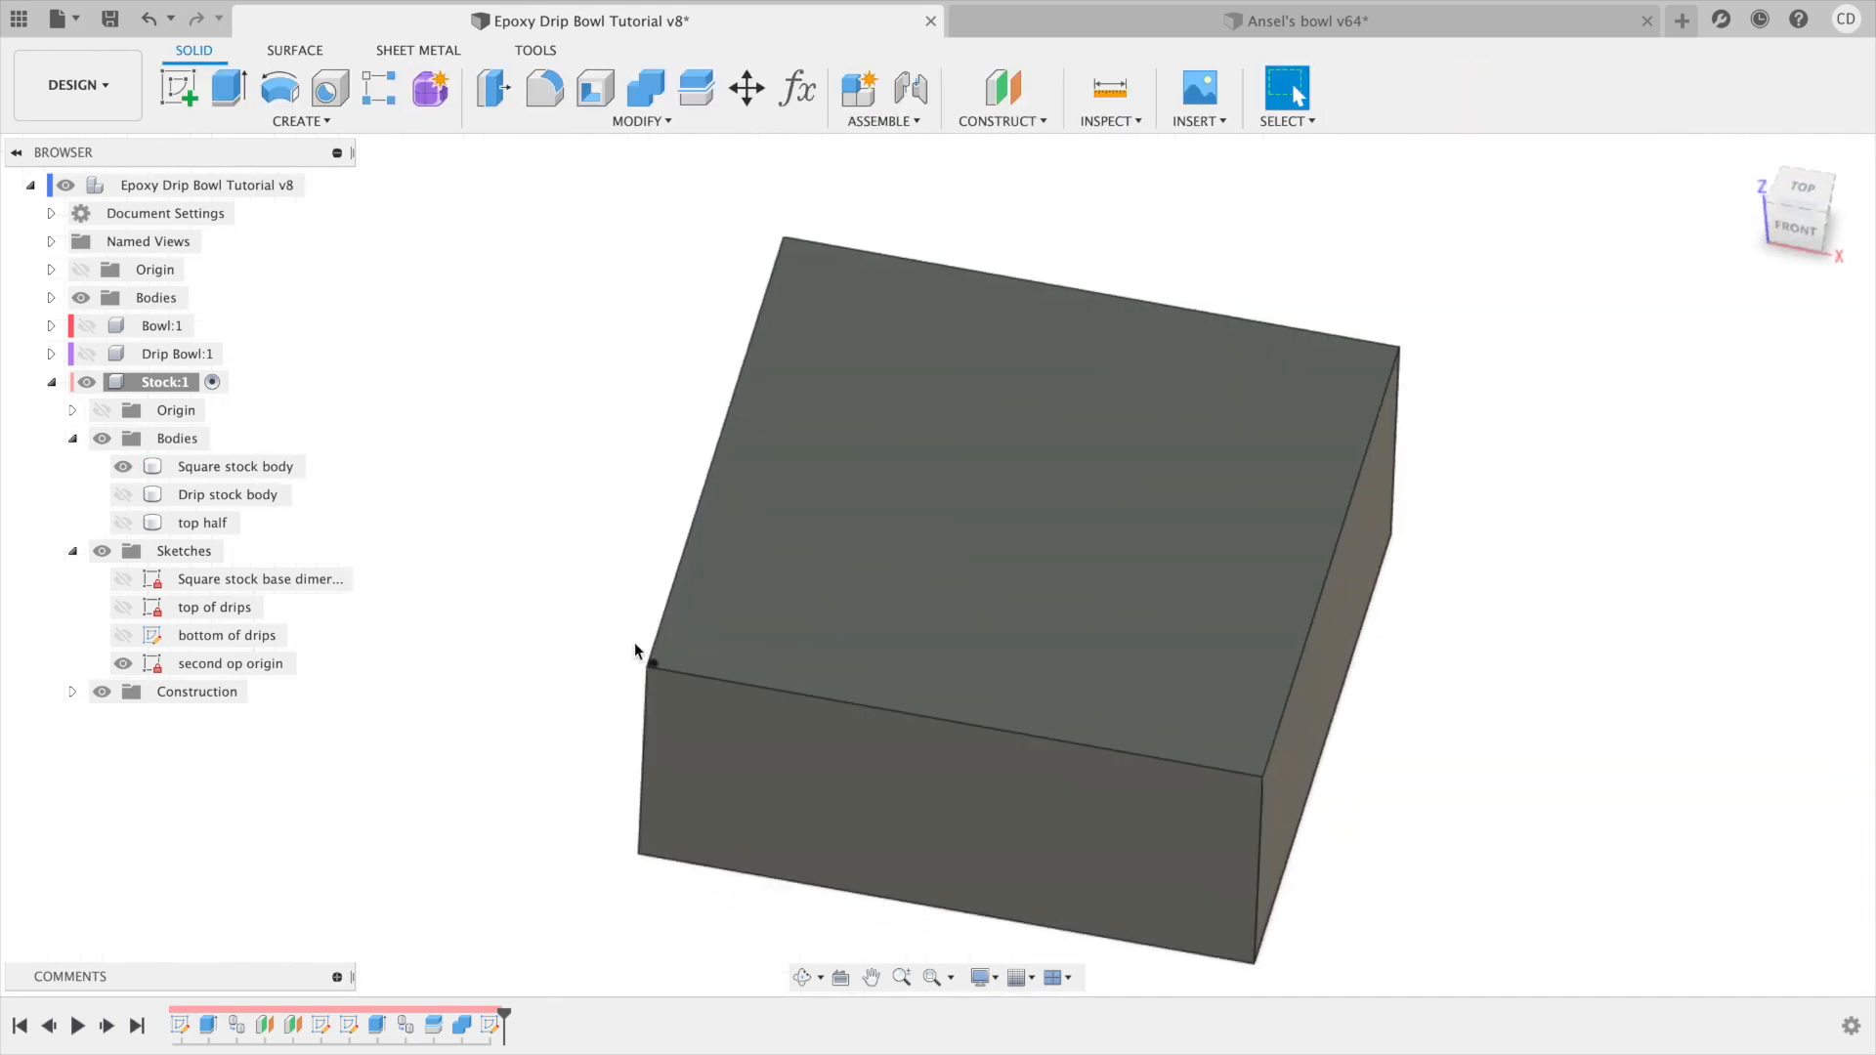
# Inspect the sketch point at the stock corner and save the design with the version description "User Saved".
pyautogui.scroll(5, 646, 672)
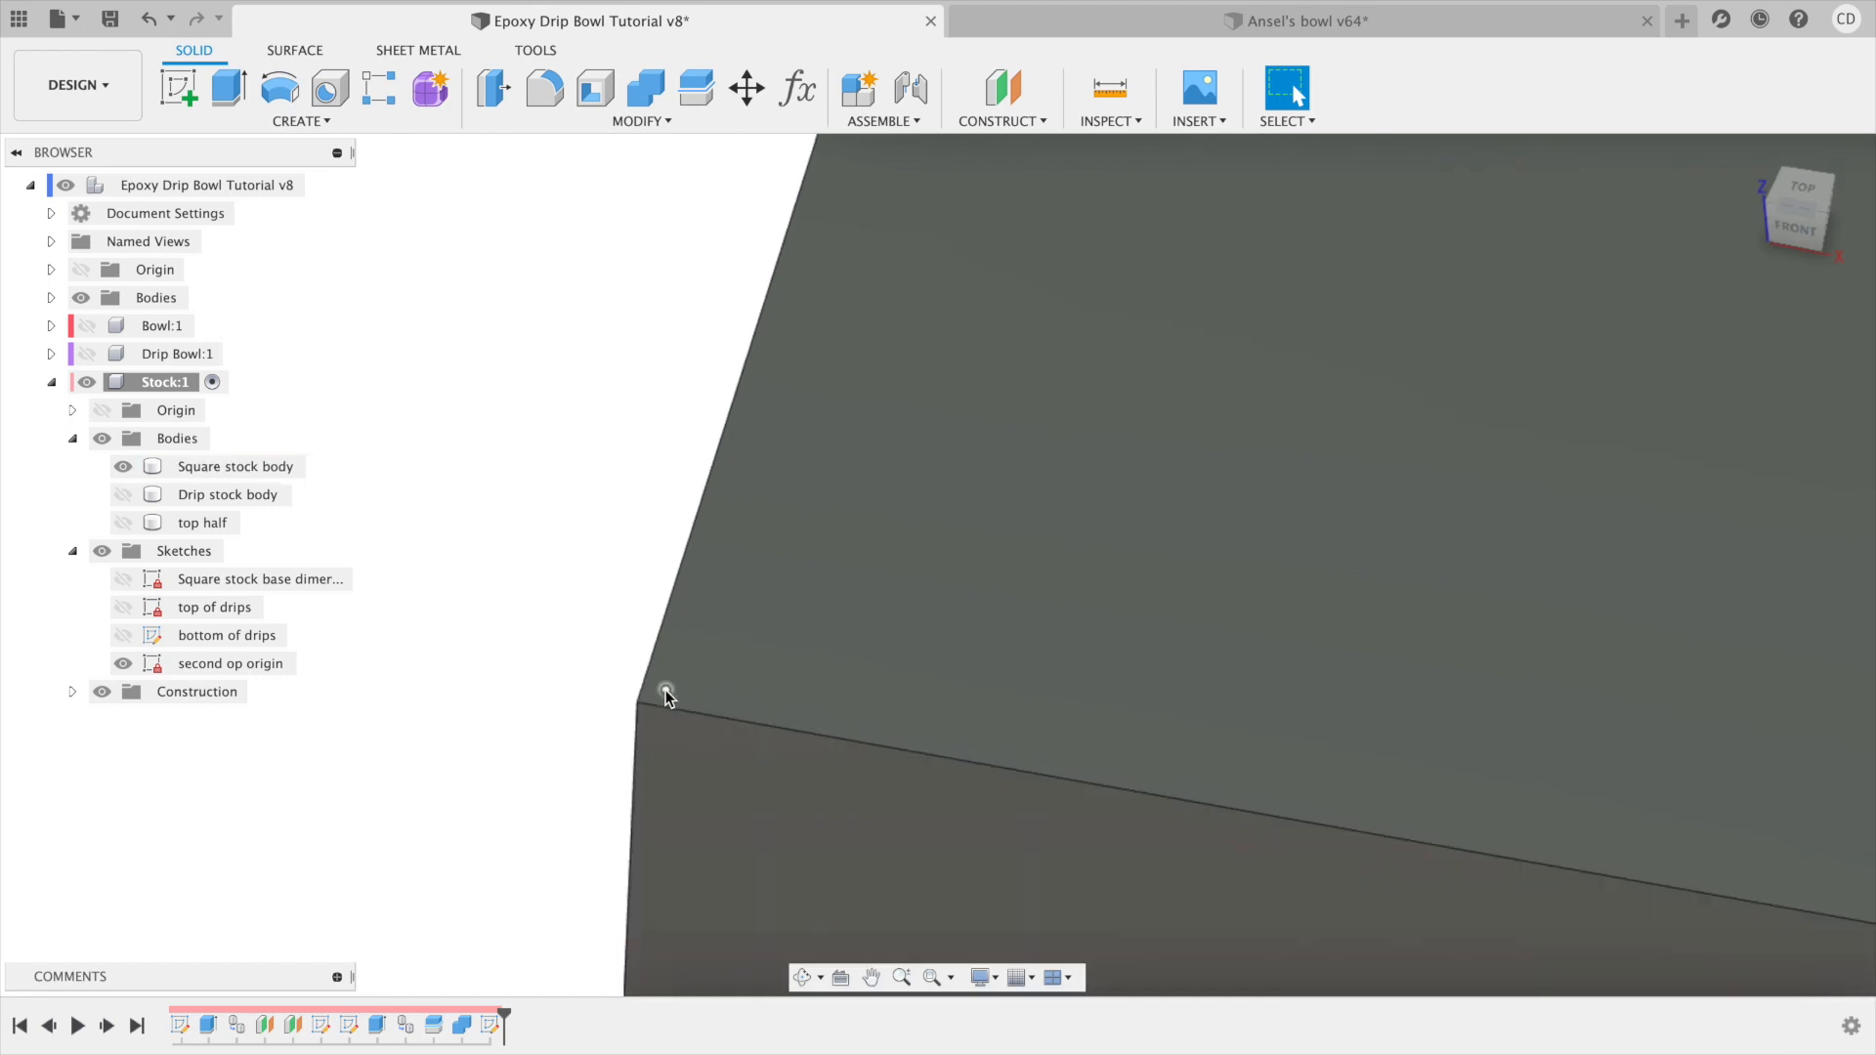
pyautogui.scroll(-8, 666, 694)
pyautogui.scroll(4, 672, 697)
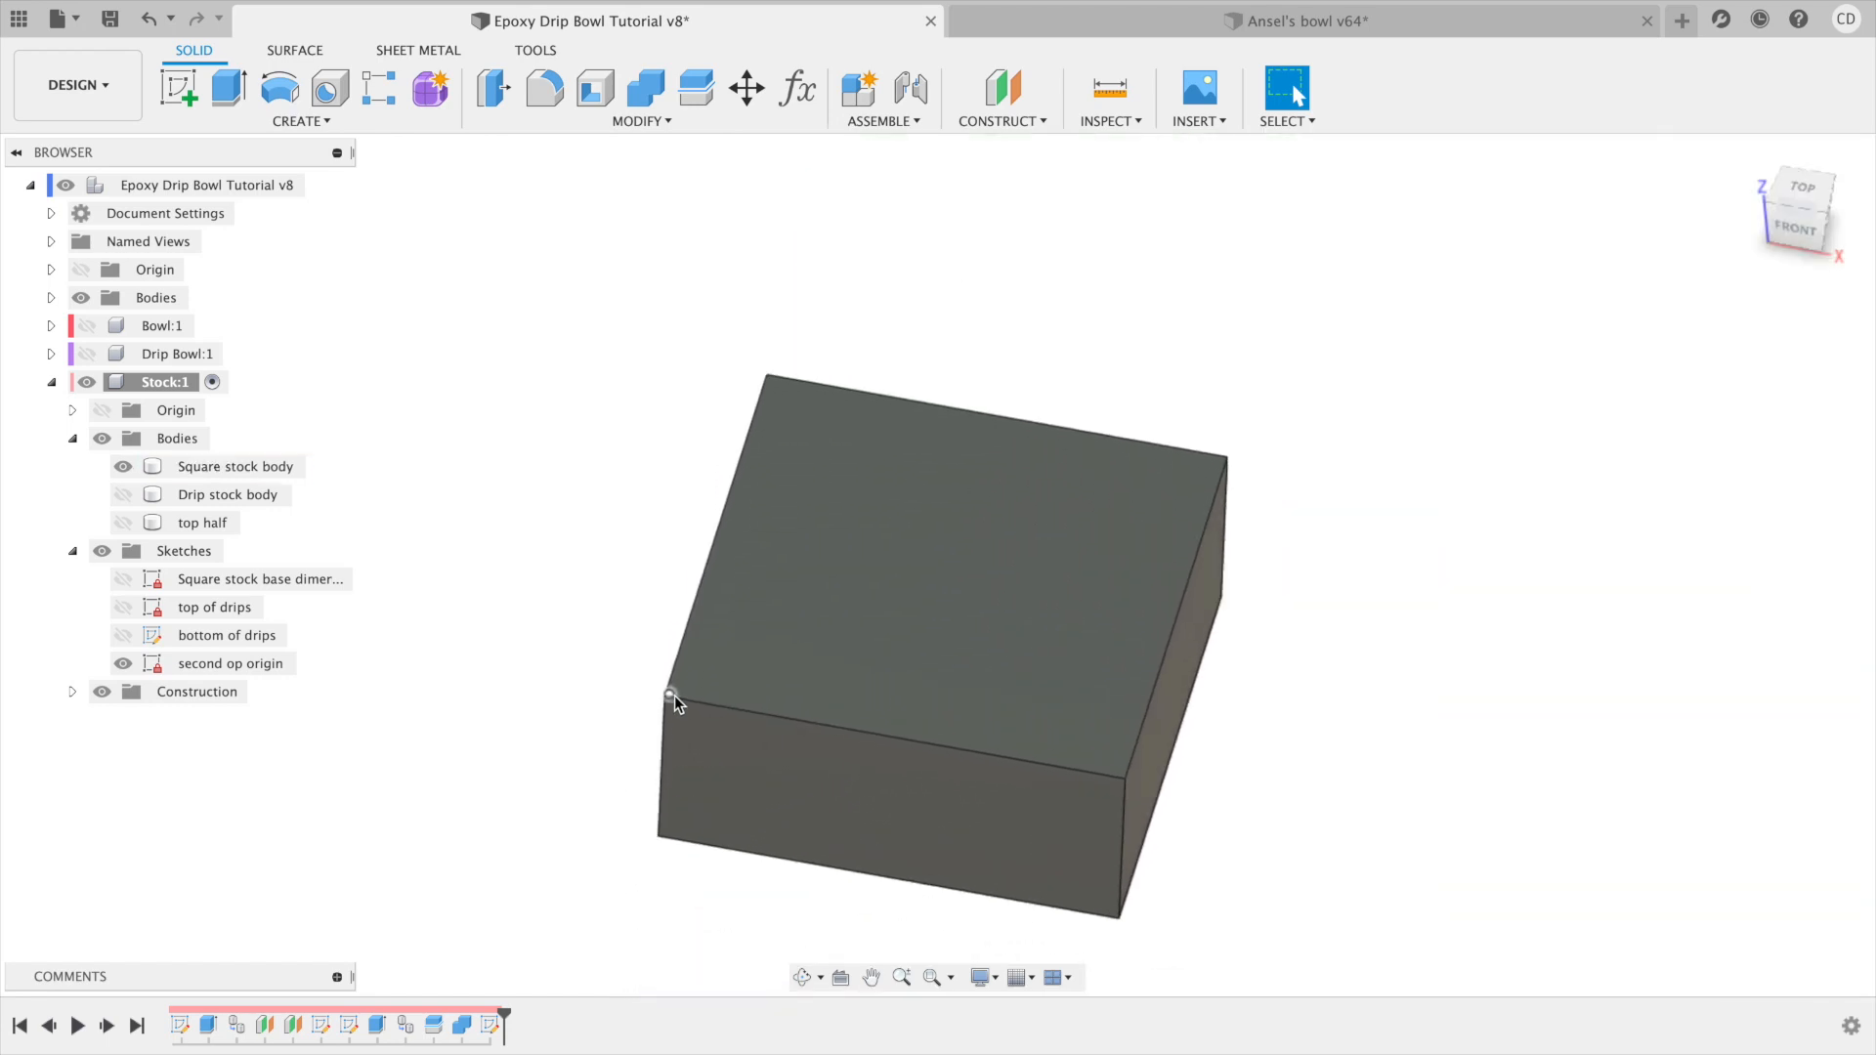
pyautogui.moveTo(766, 662); pyautogui.dragTo(843, 591, button='middle')
pyautogui.press('super+s')
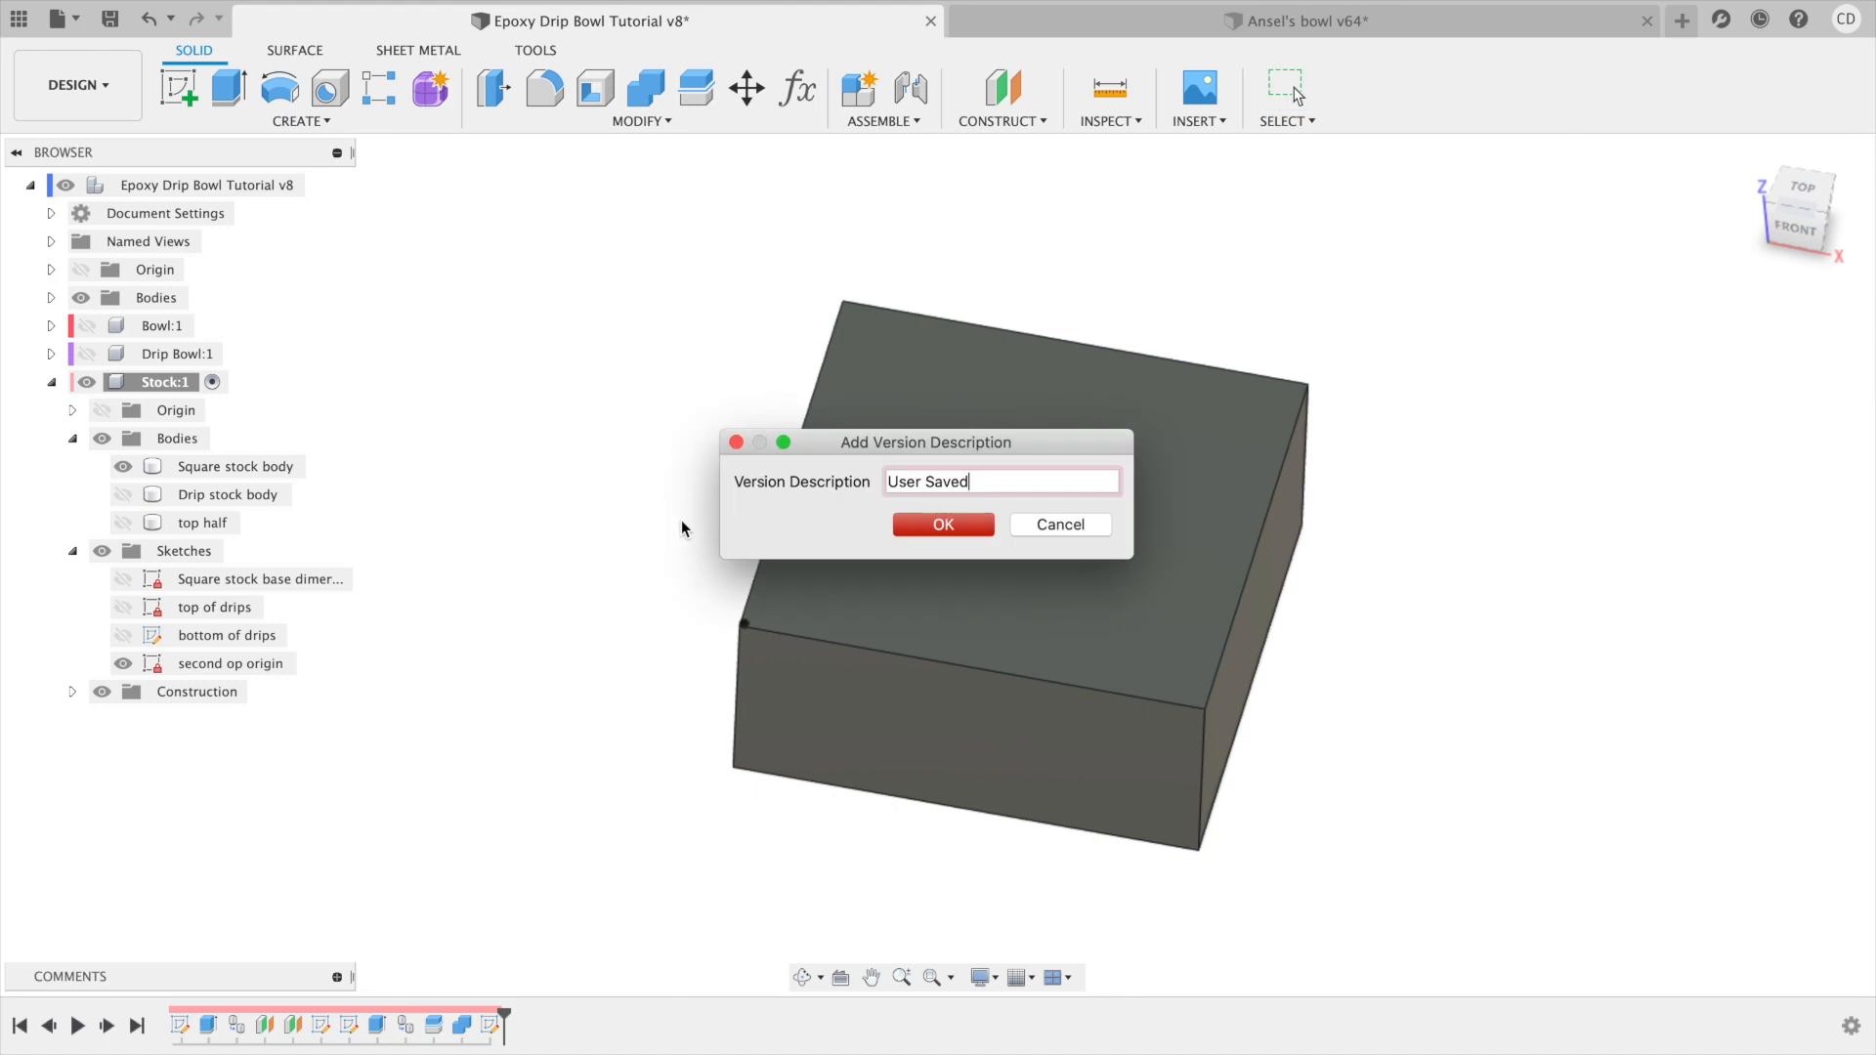
pyautogui.click(944, 525)
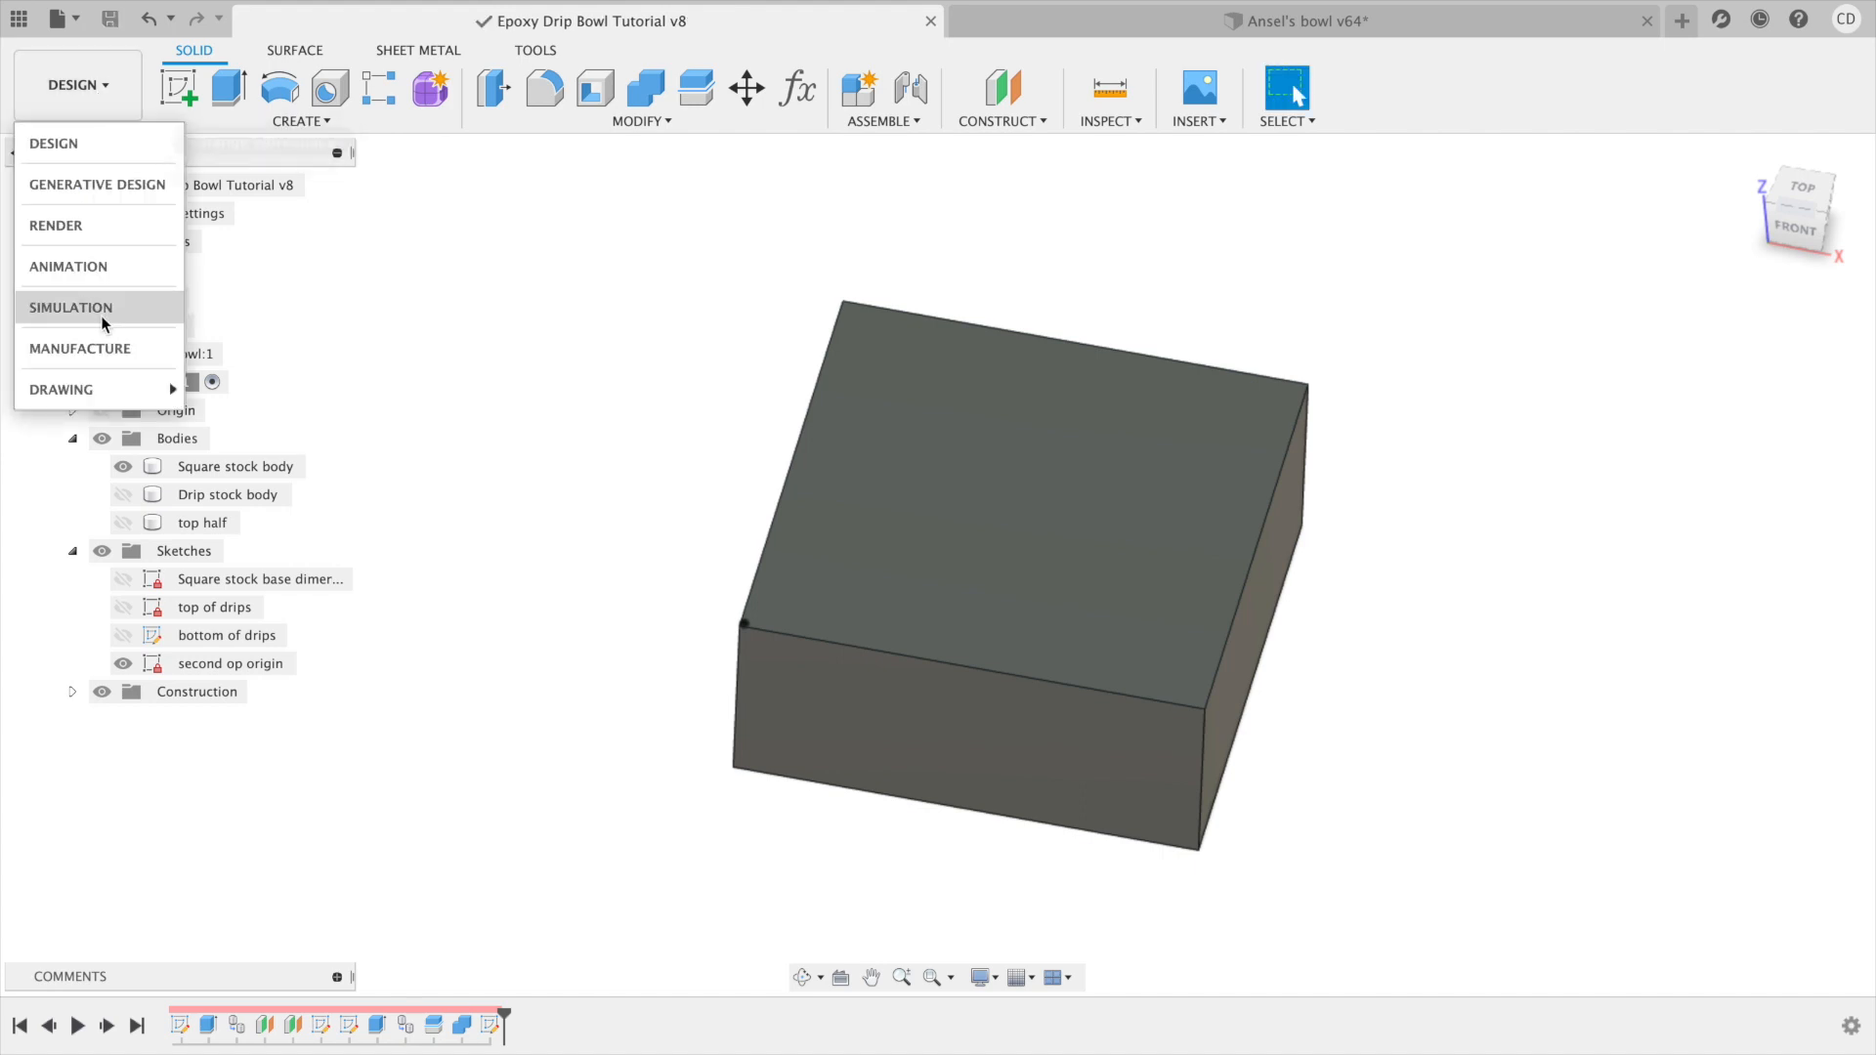
# Create a new milling setup in the Manufacture workspace, taking its stock from solid with the Square stock body.
pyautogui.click(93, 349)
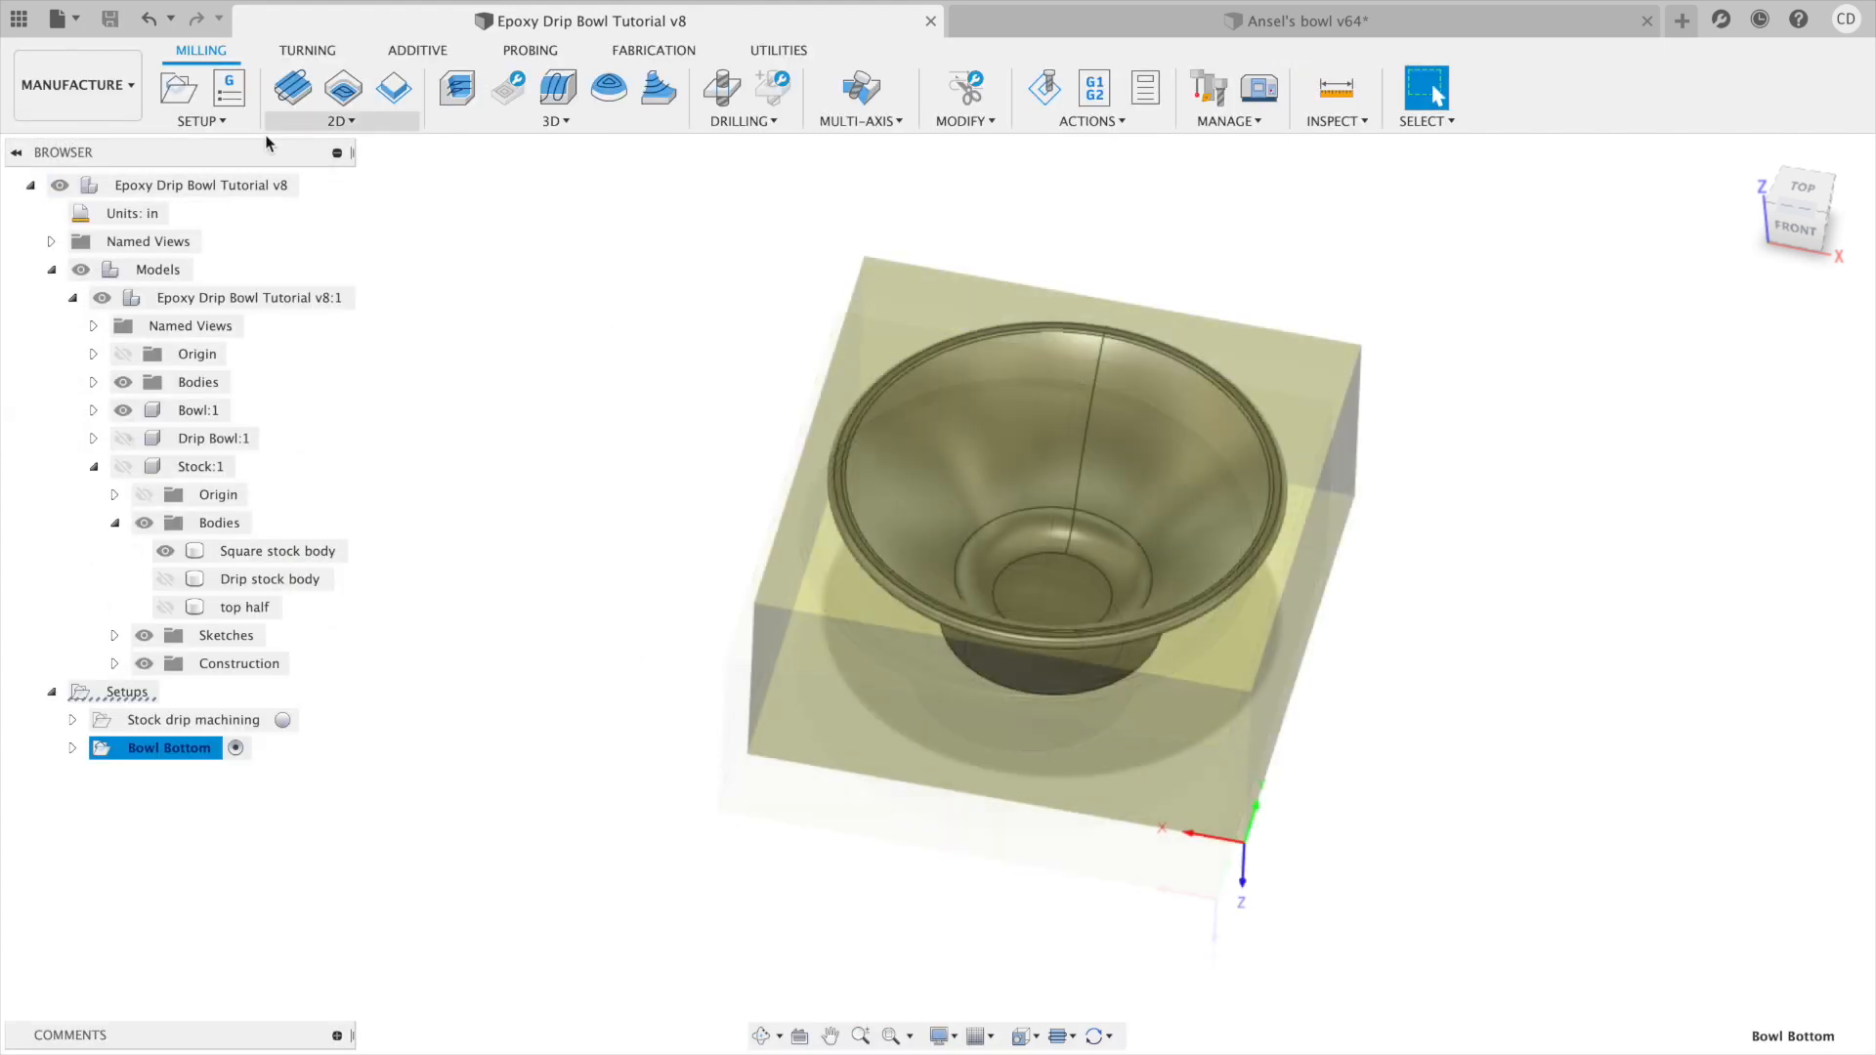
pyautogui.click(195, 121)
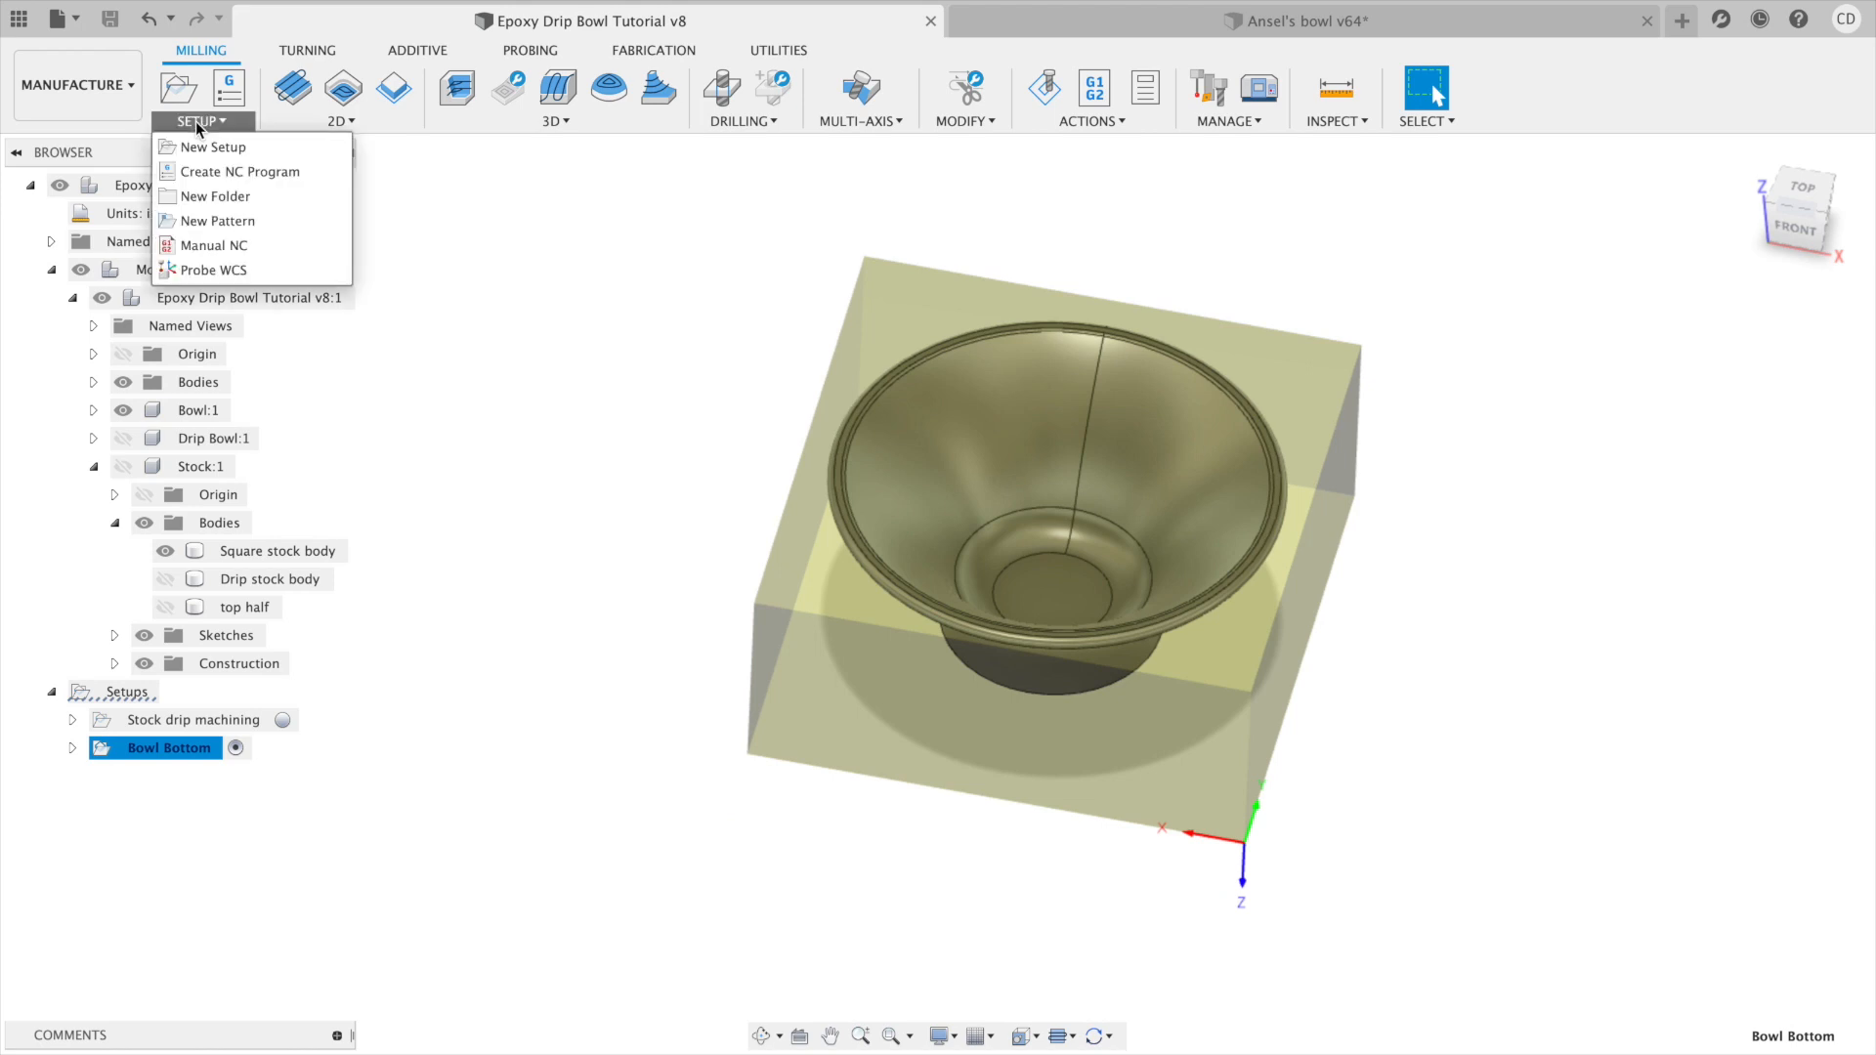
pyautogui.click(194, 148)
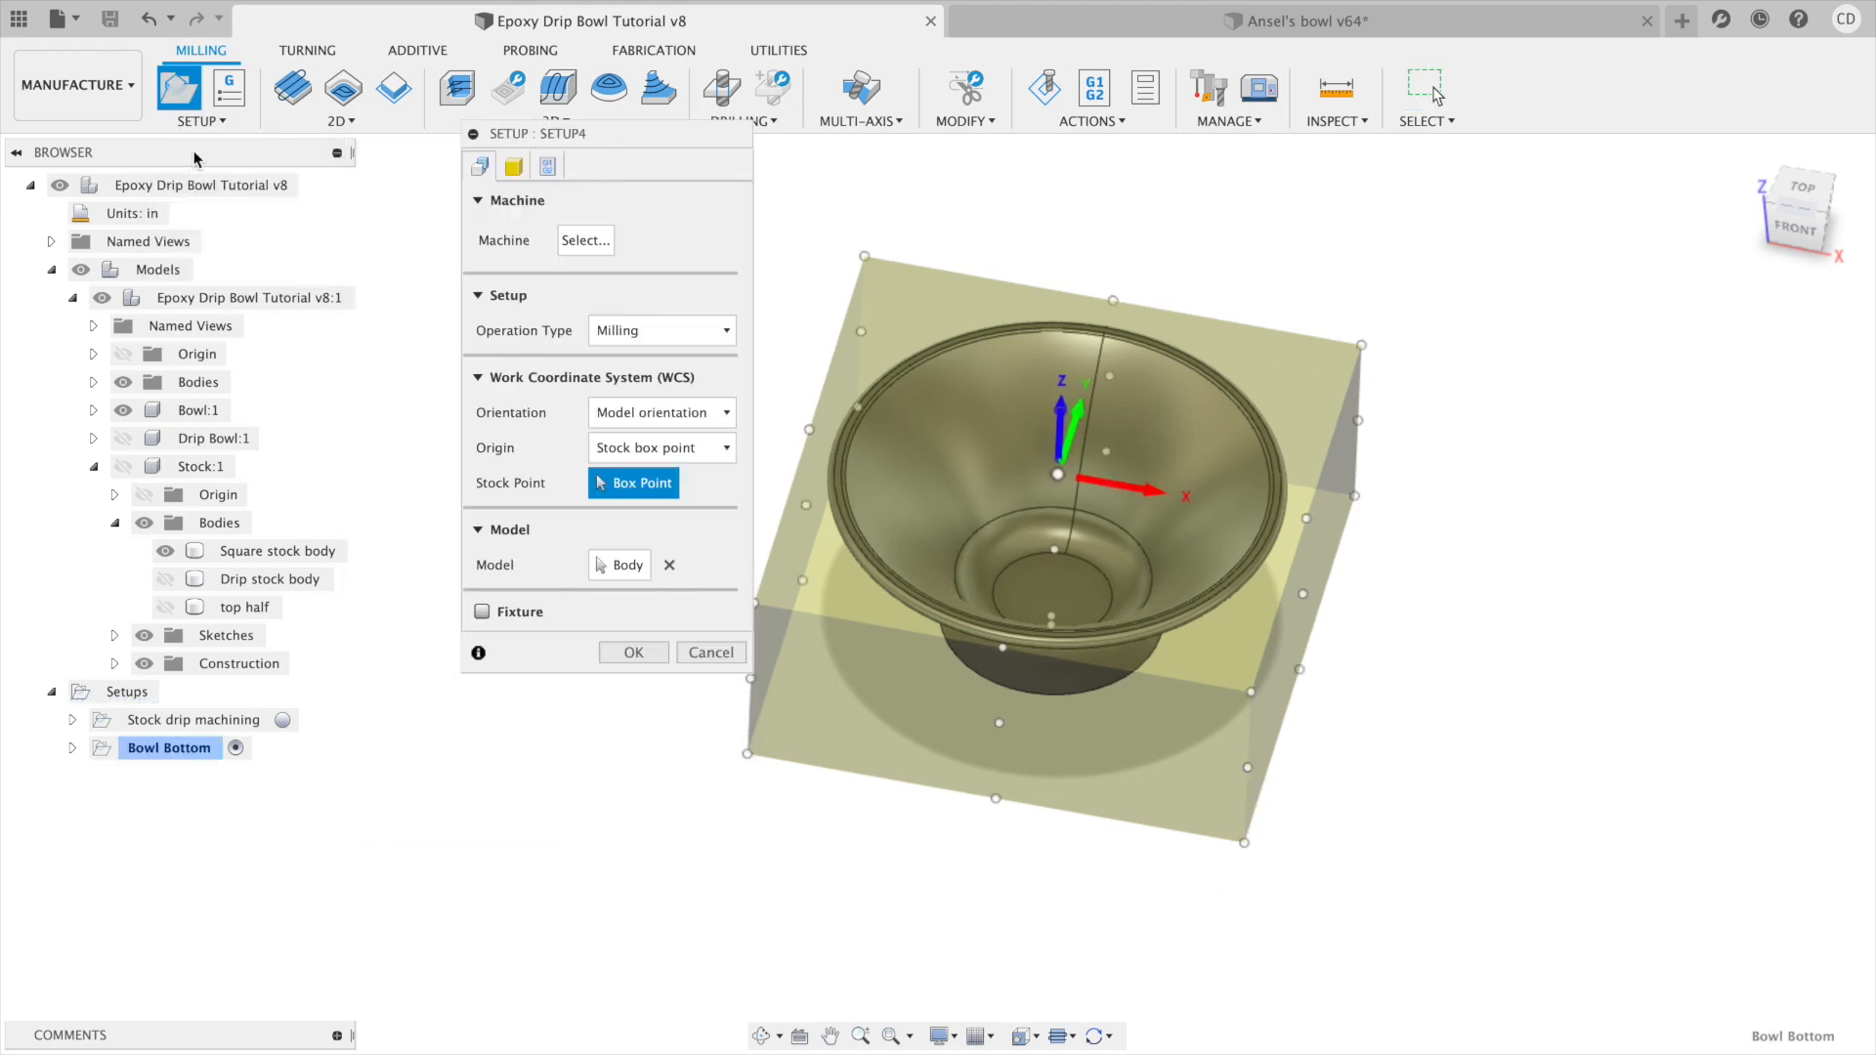
pyautogui.click(514, 173)
pyautogui.click(656, 237)
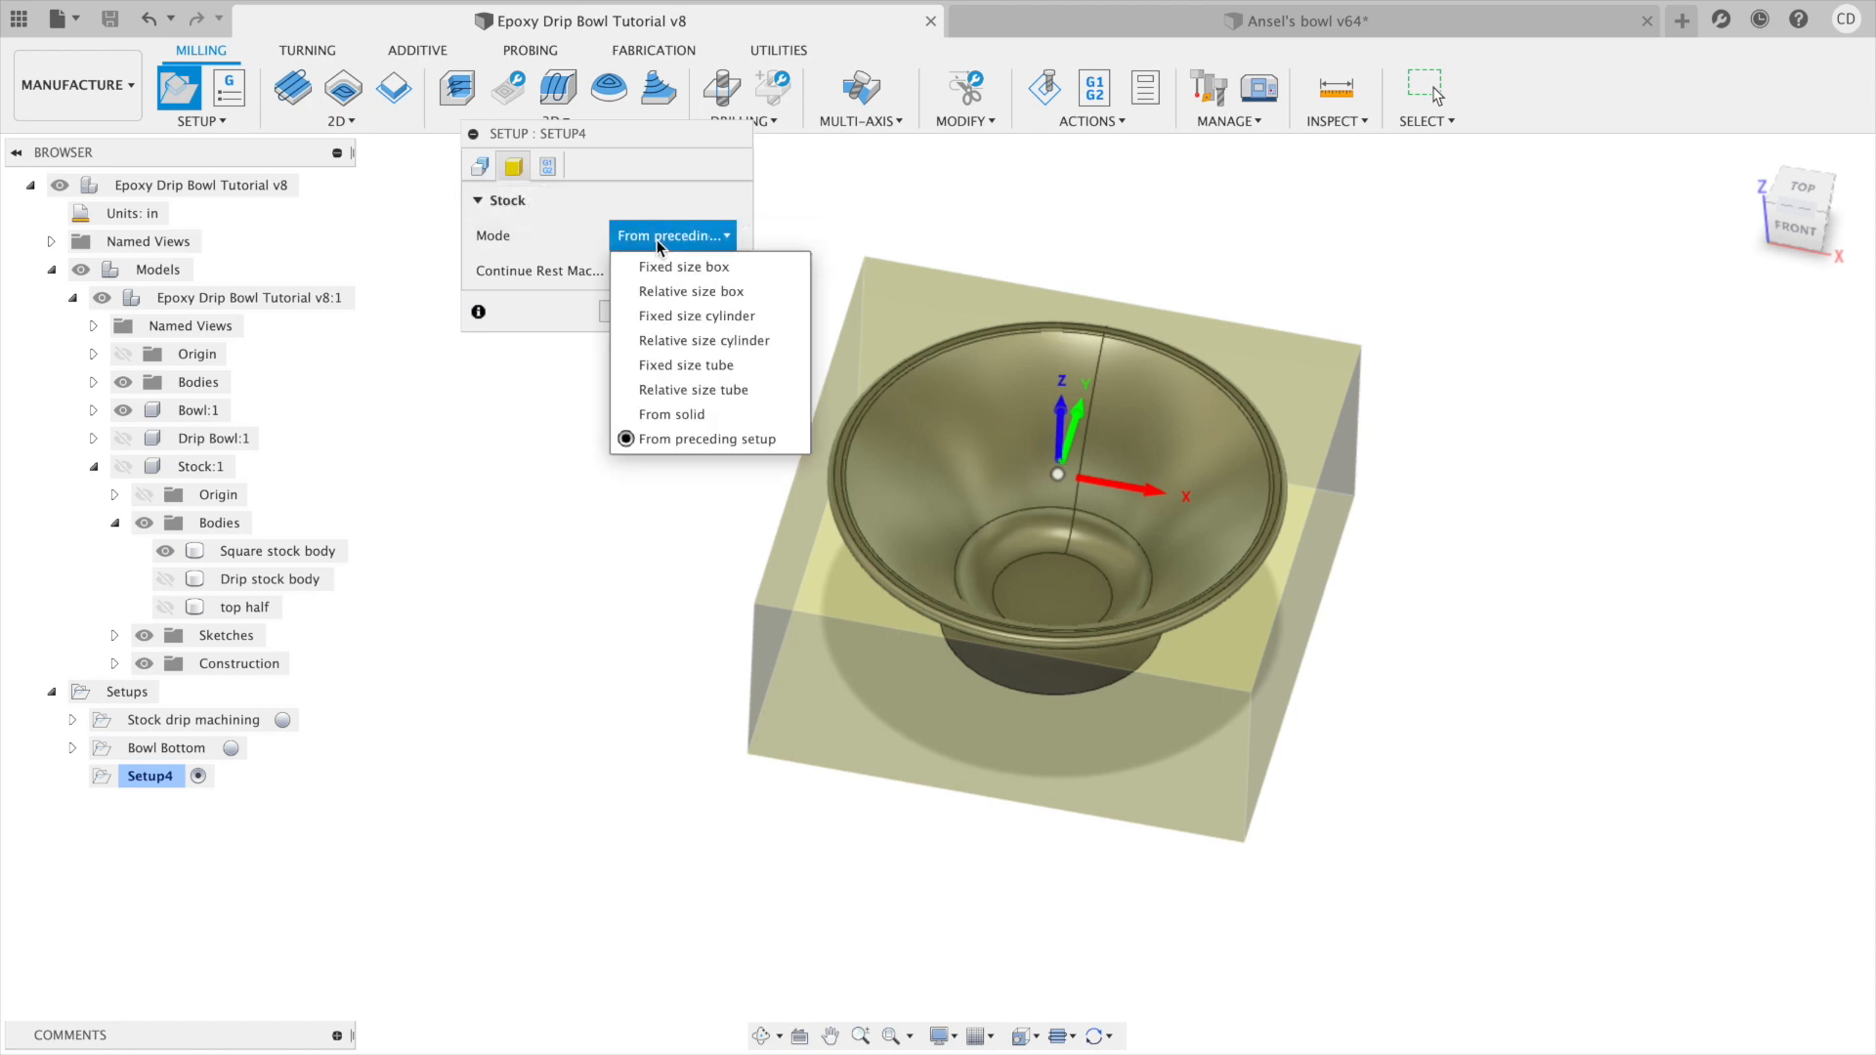
pyautogui.click(689, 418)
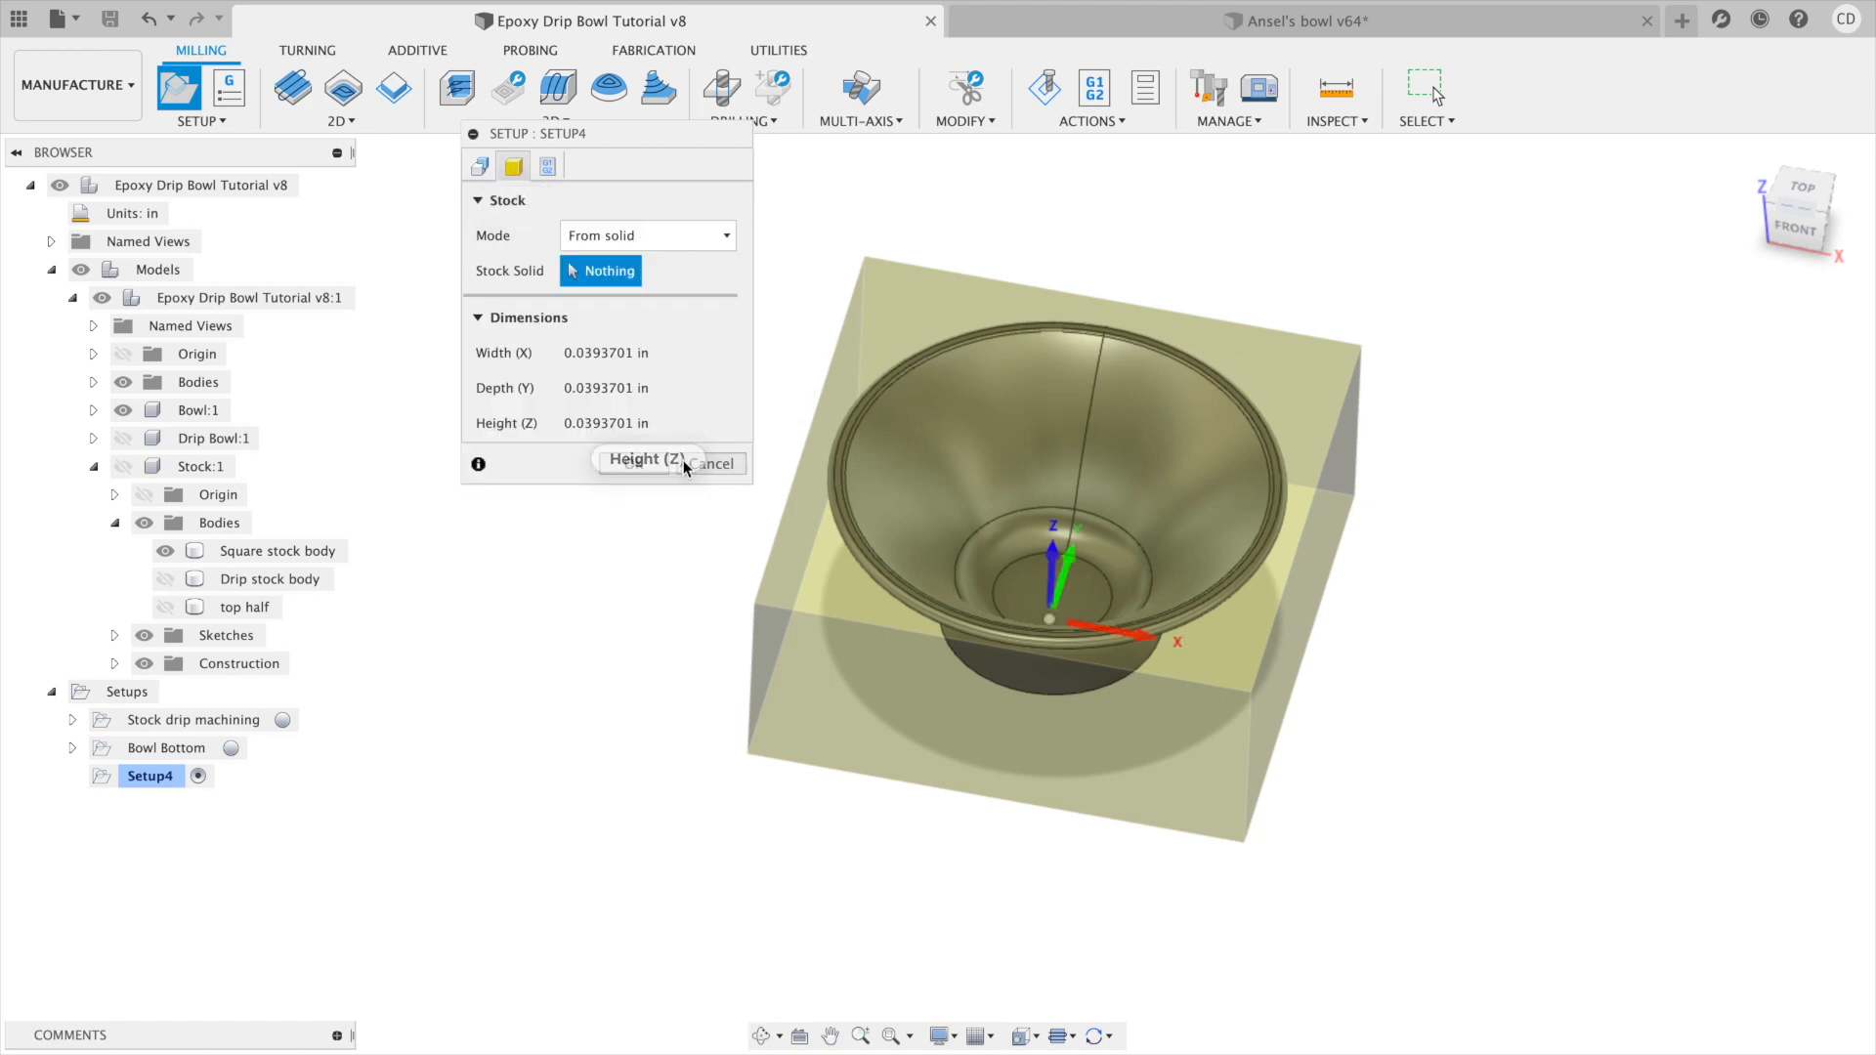
pyautogui.click(295, 550)
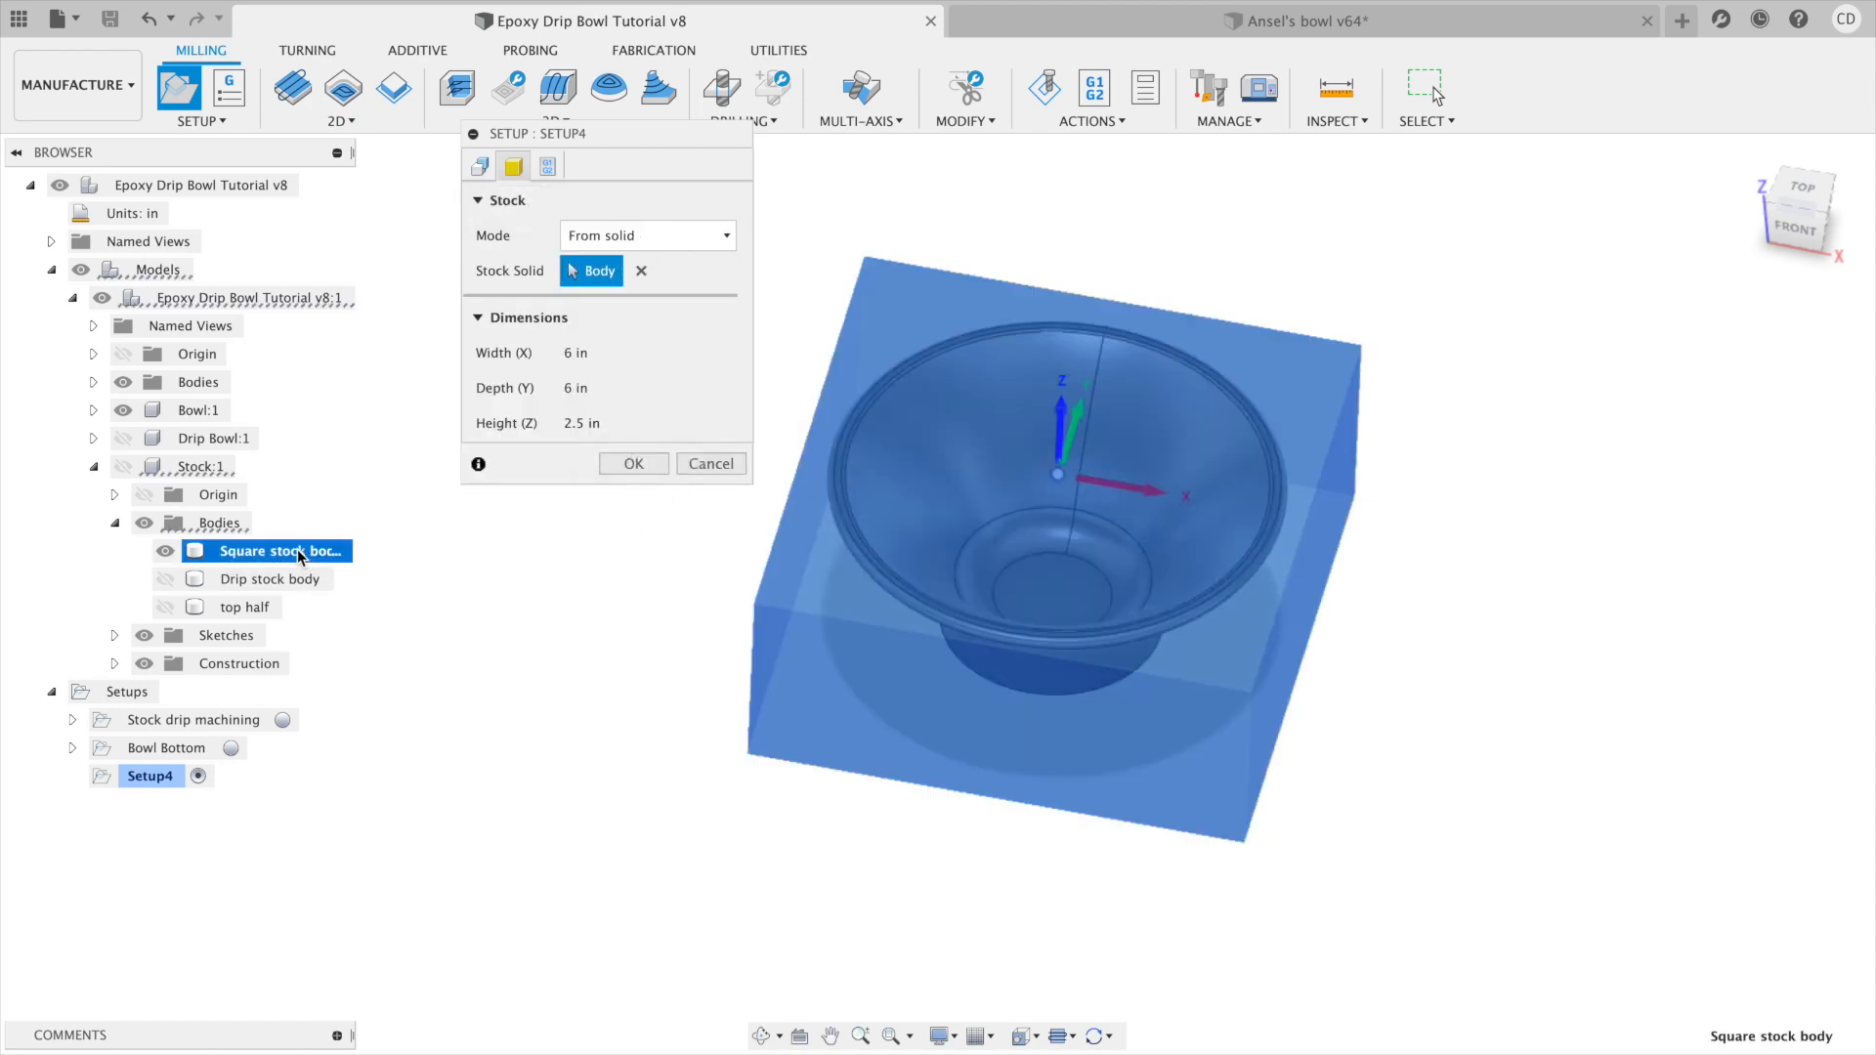
# Set the WCS orientation to a selected Z axis/plane, then show the Stock:1 component and expand its sketches.
pyautogui.click(480, 166)
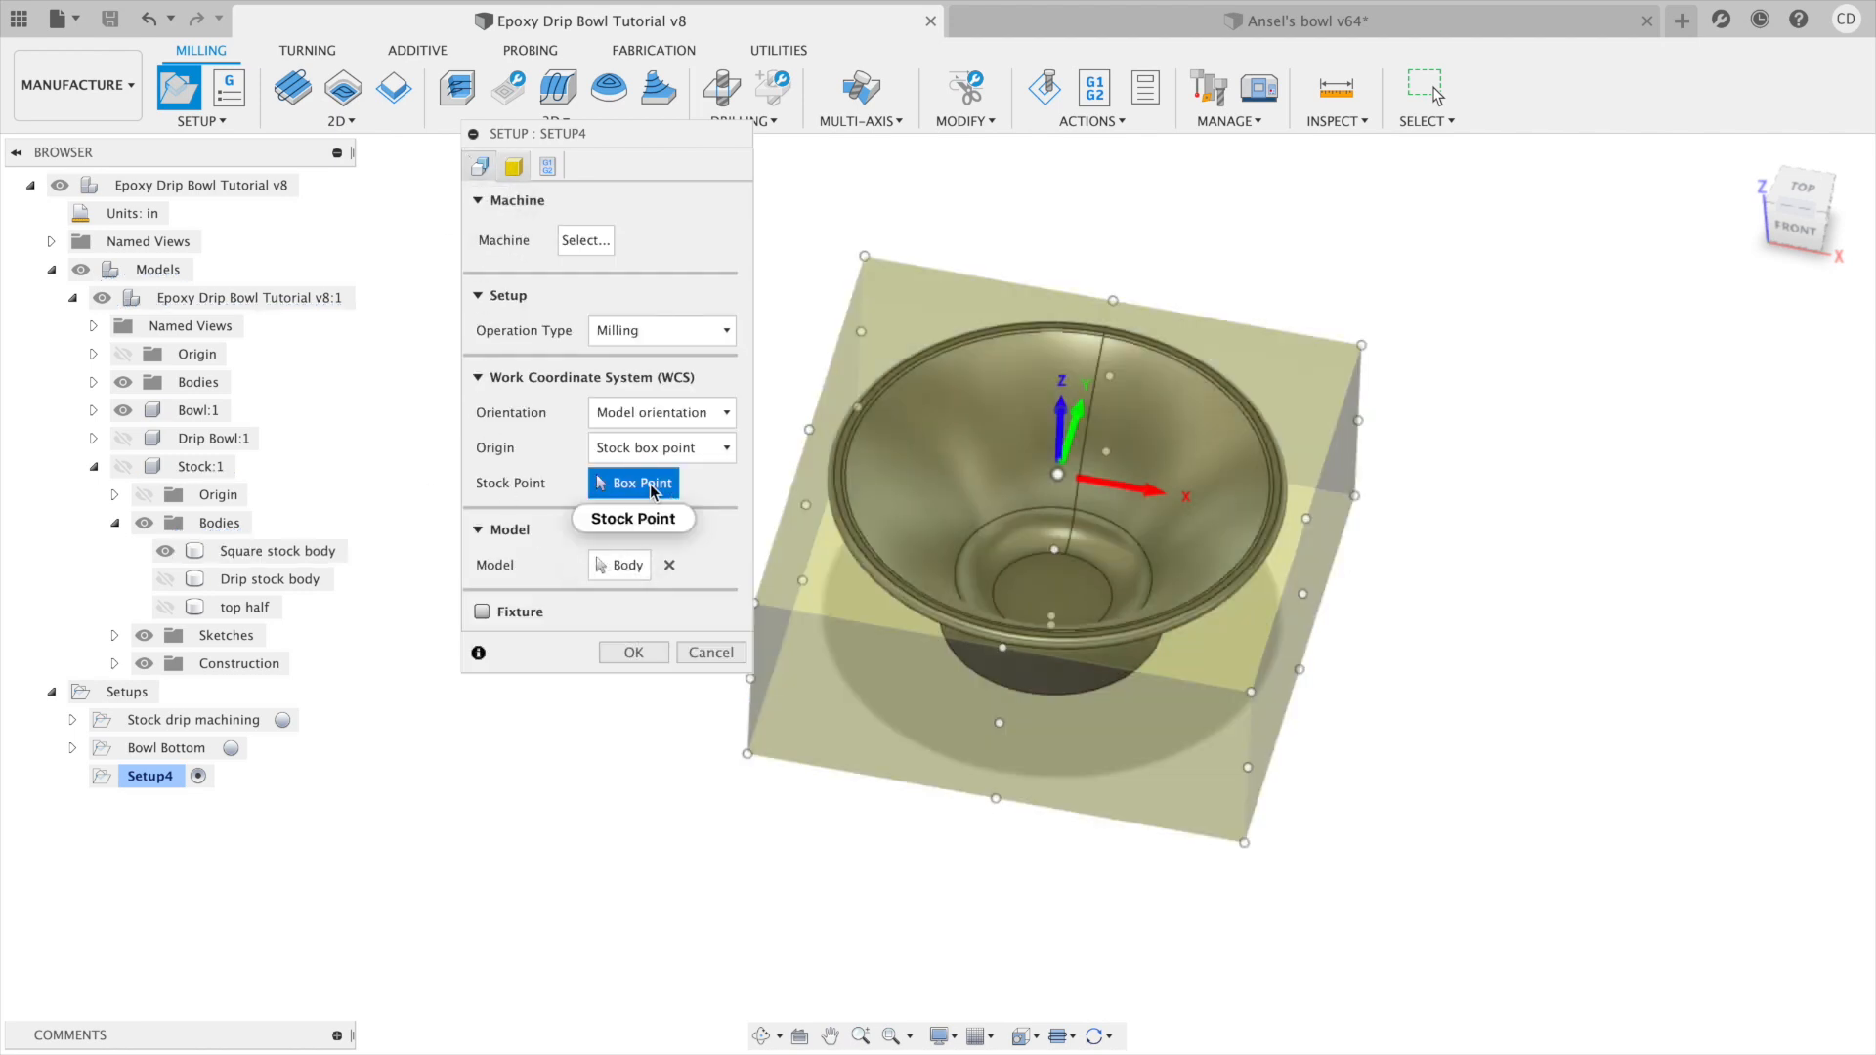
pyautogui.moveTo(1340, 528); pyautogui.dragTo(1272, 559, button='middle')
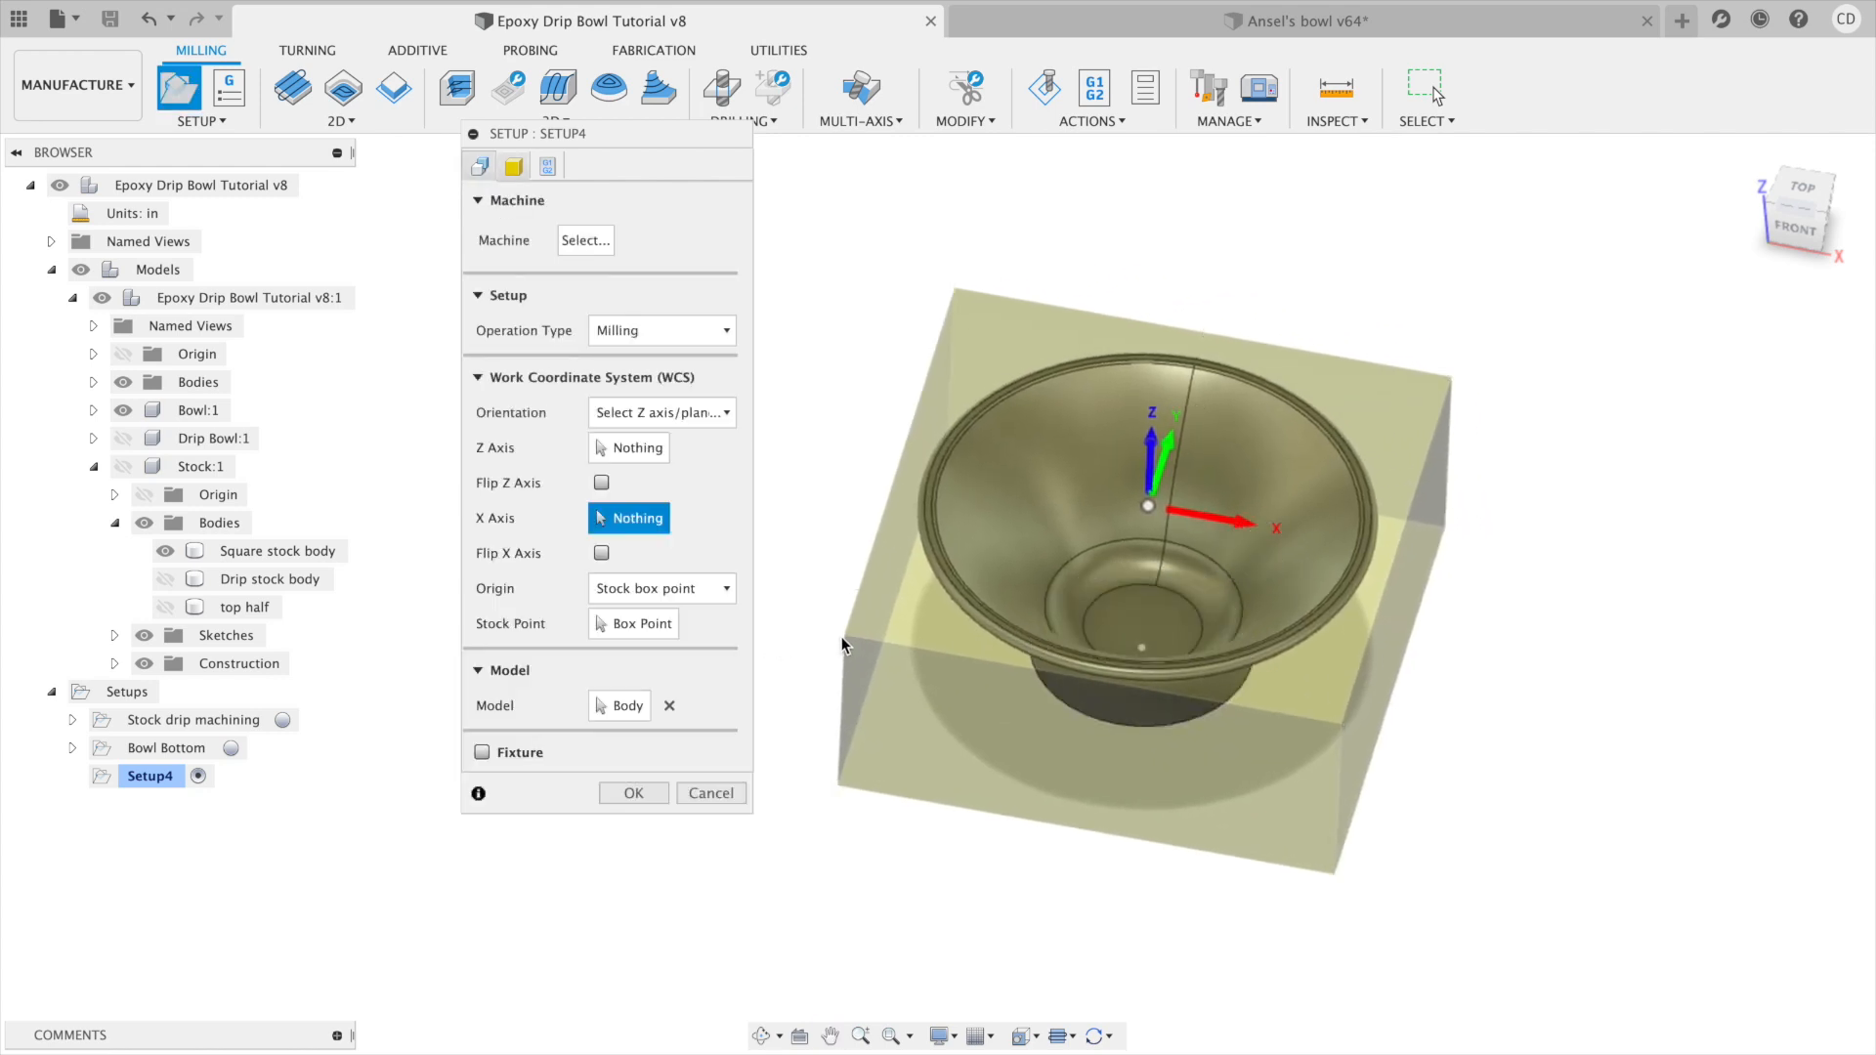
pyautogui.scroll(5, 845, 635)
pyautogui.scroll(-3, 850, 635)
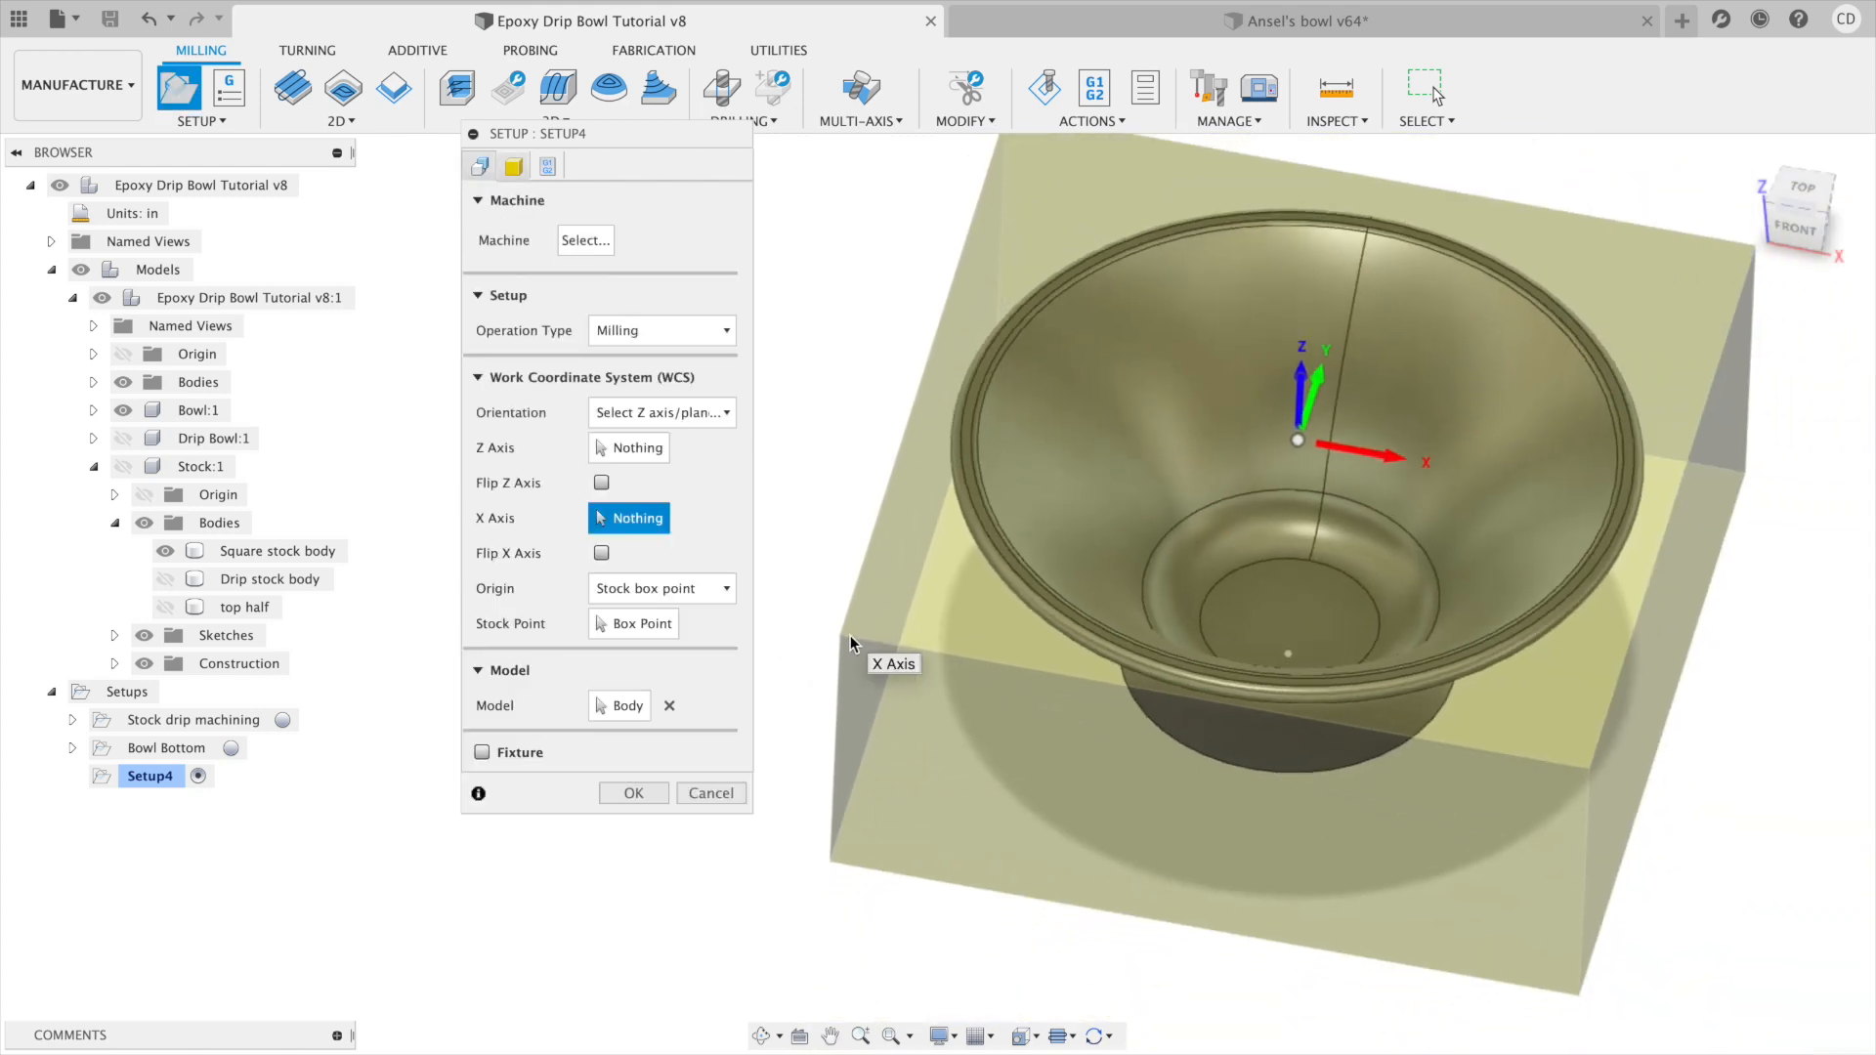
pyautogui.click(123, 466)
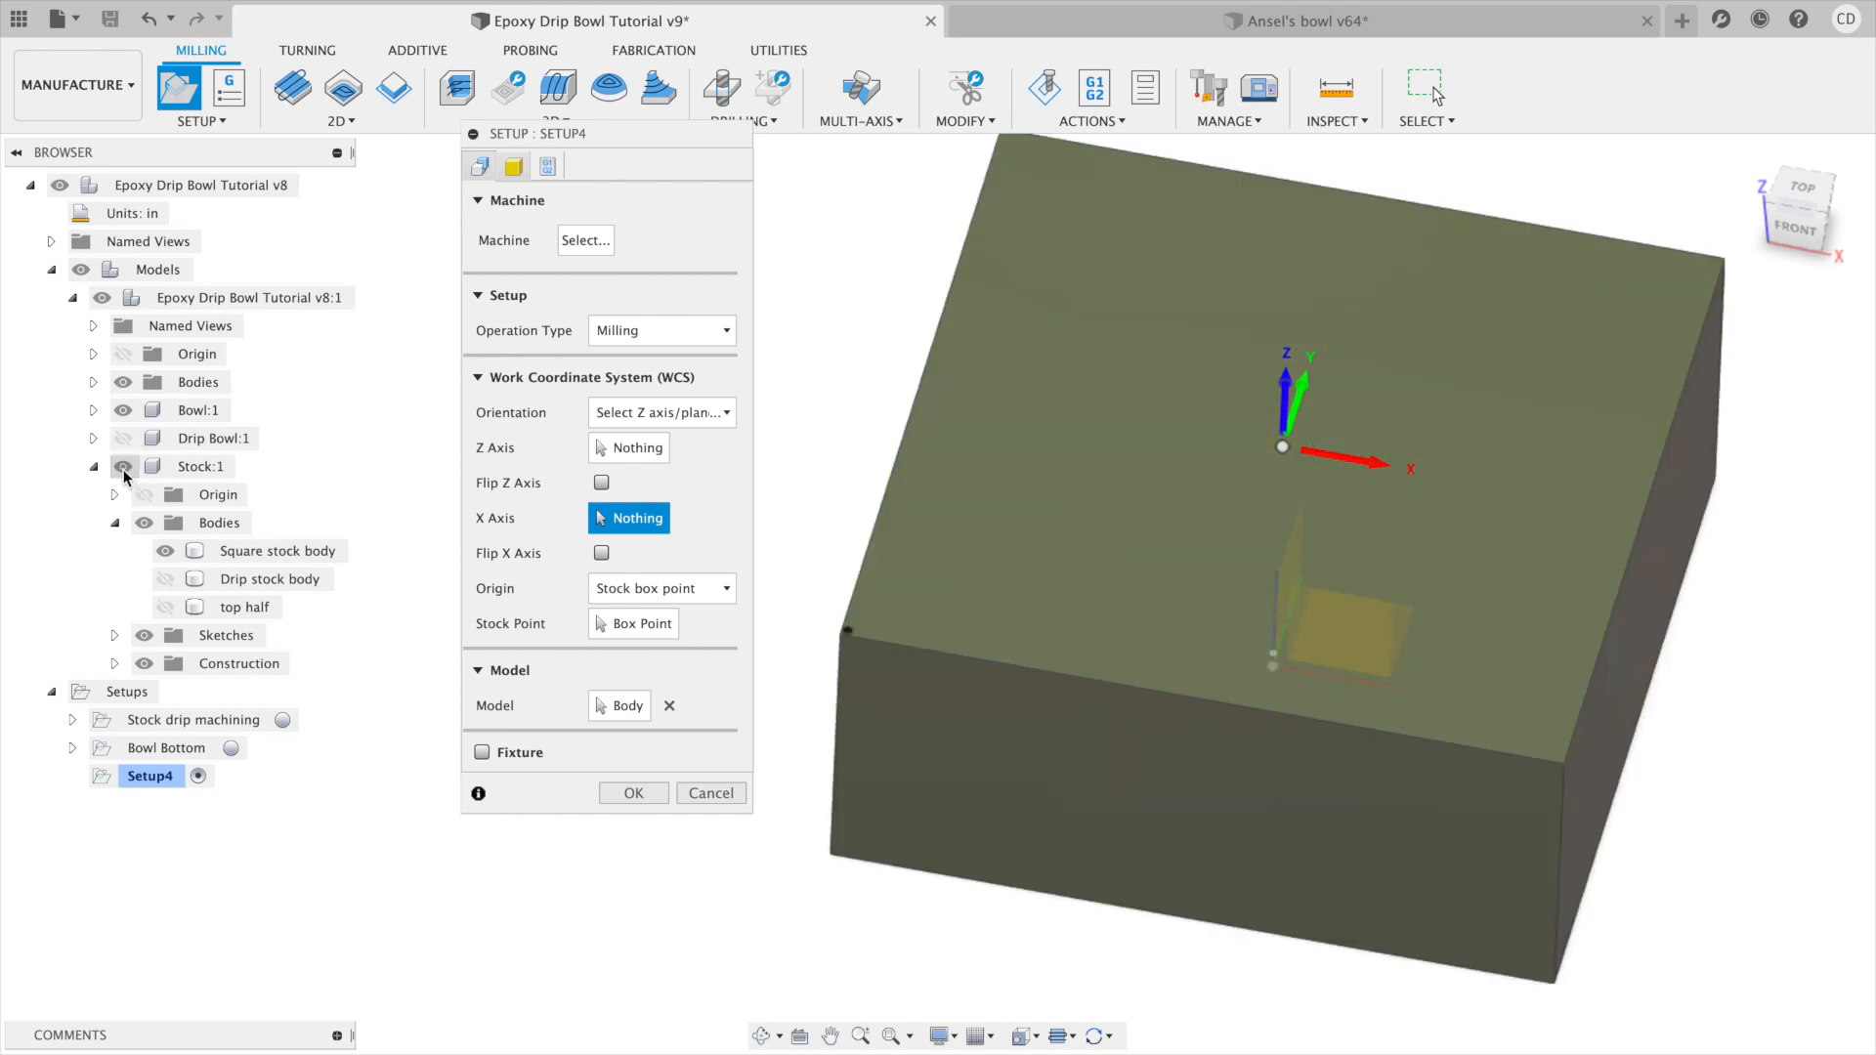
pyautogui.click(114, 637)
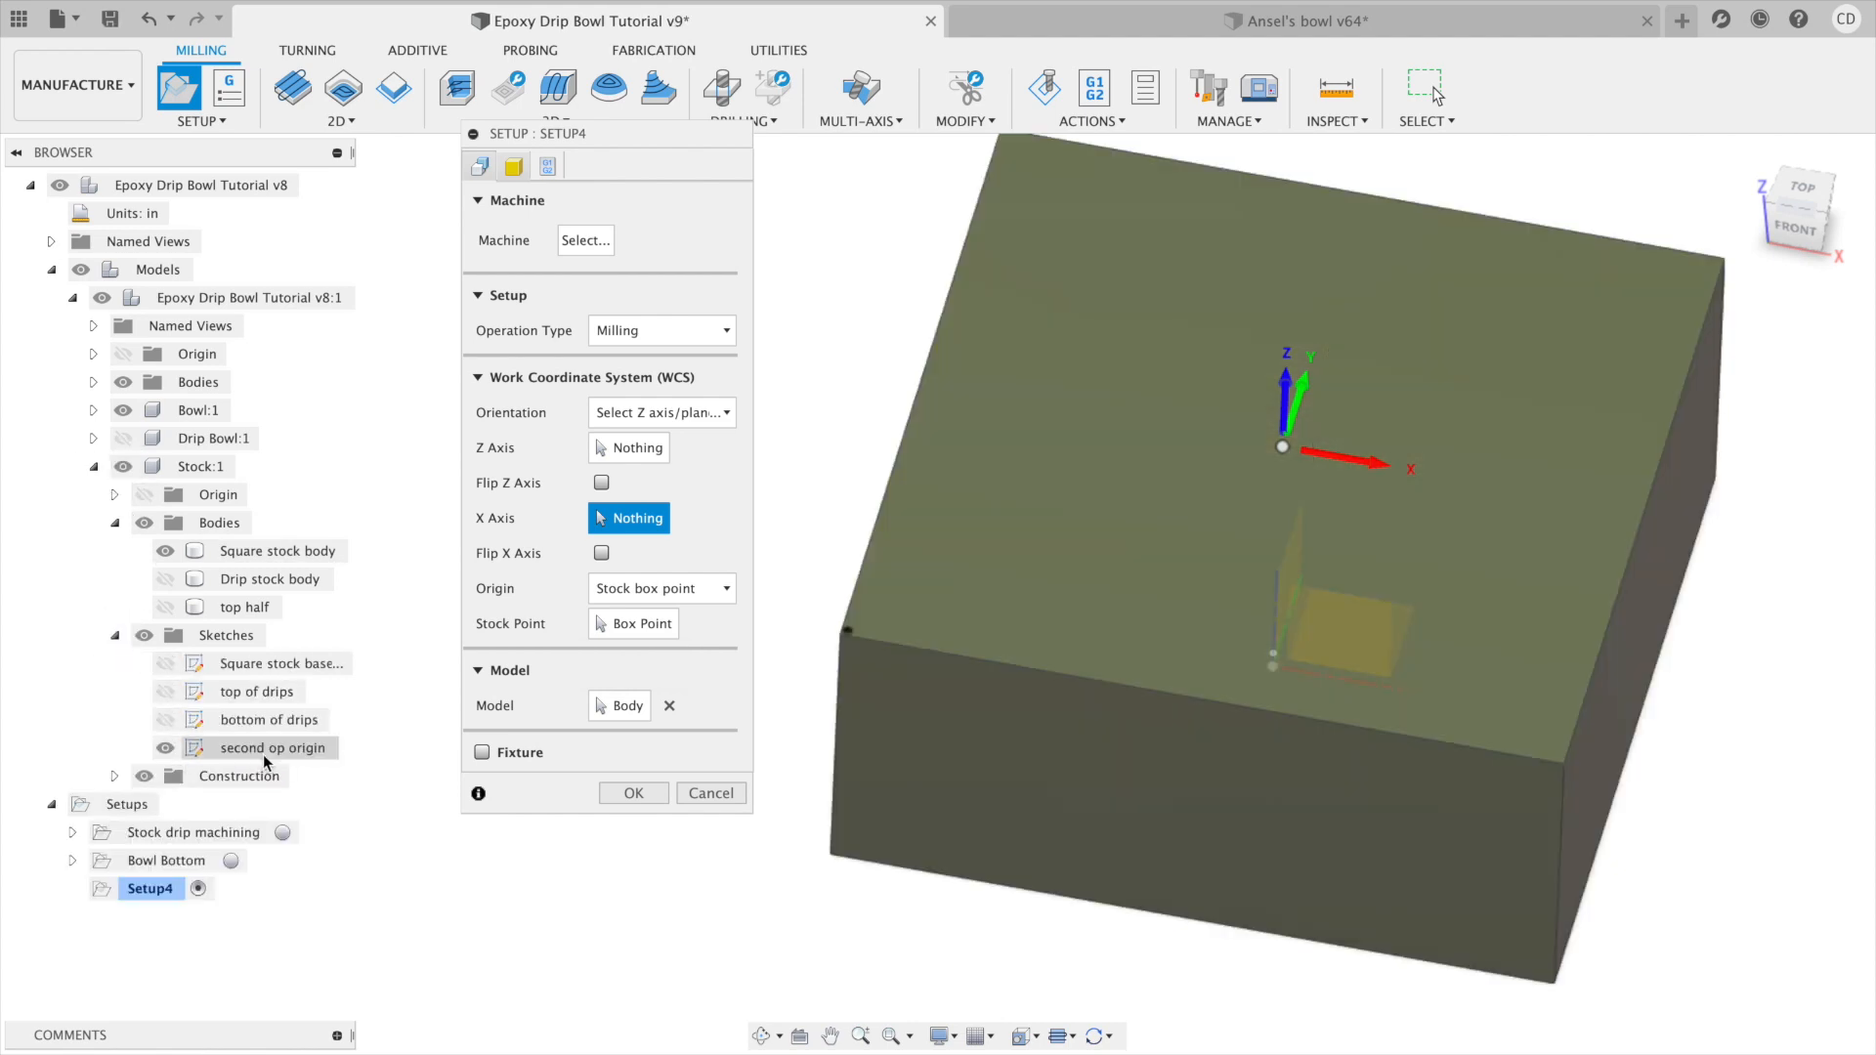
# Set the WCS origin to a selected point and pick the "second op origin" sketch point at the stock corner.
pyautogui.scroll(5, 860, 624)
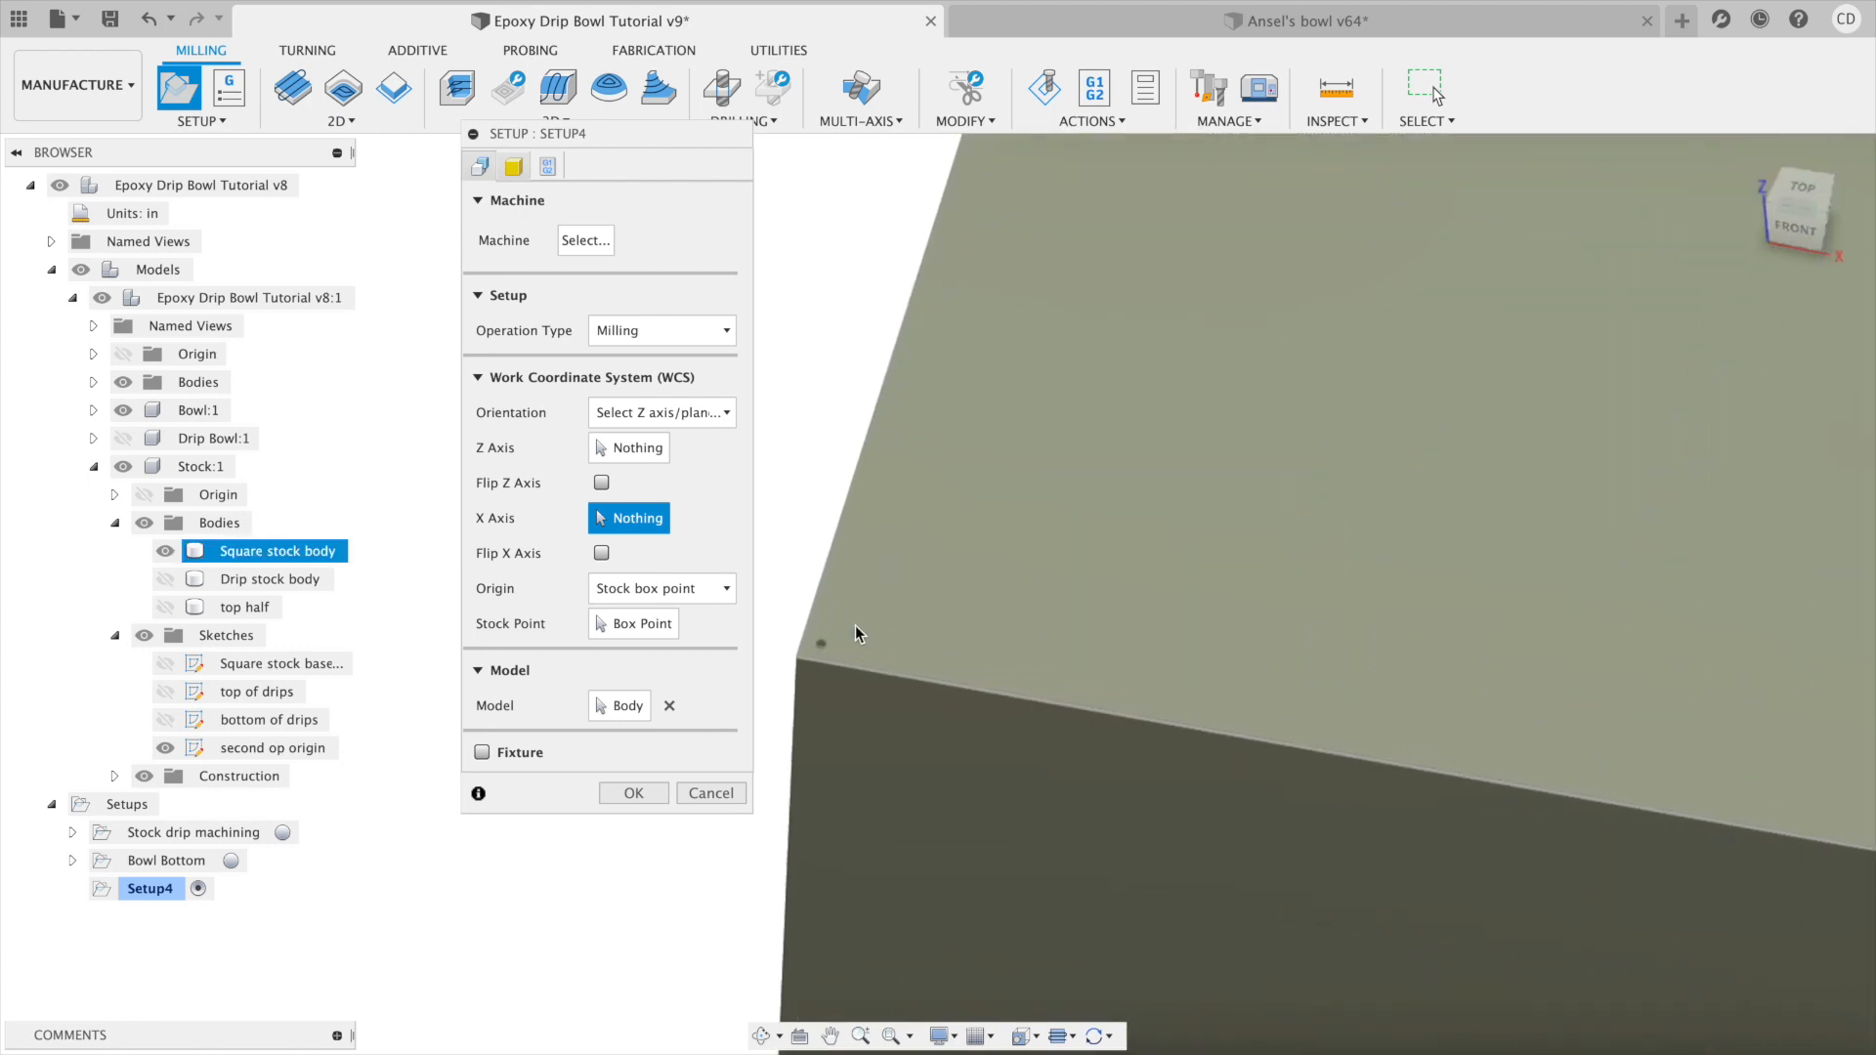
pyautogui.scroll(3, 856, 628)
pyautogui.moveTo(835, 599); pyautogui.dragTo(947, 548, button='middle')
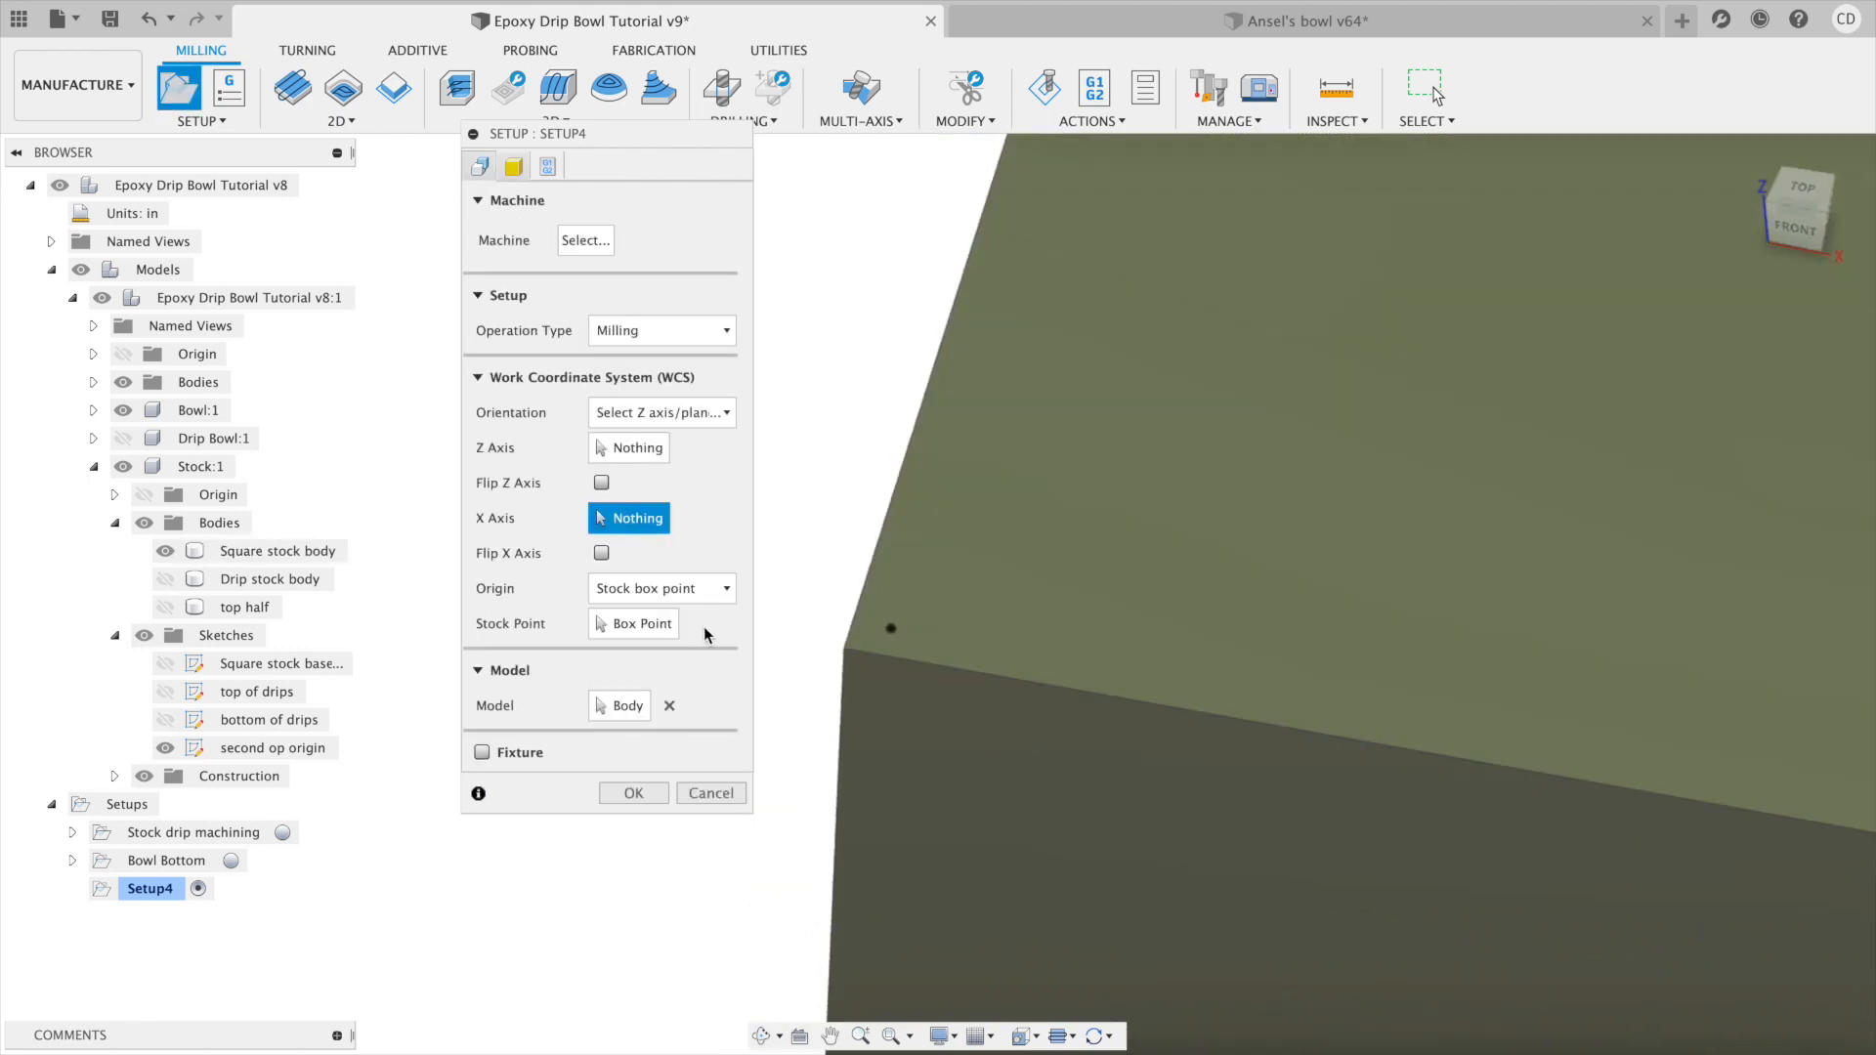
pyautogui.click(653, 633)
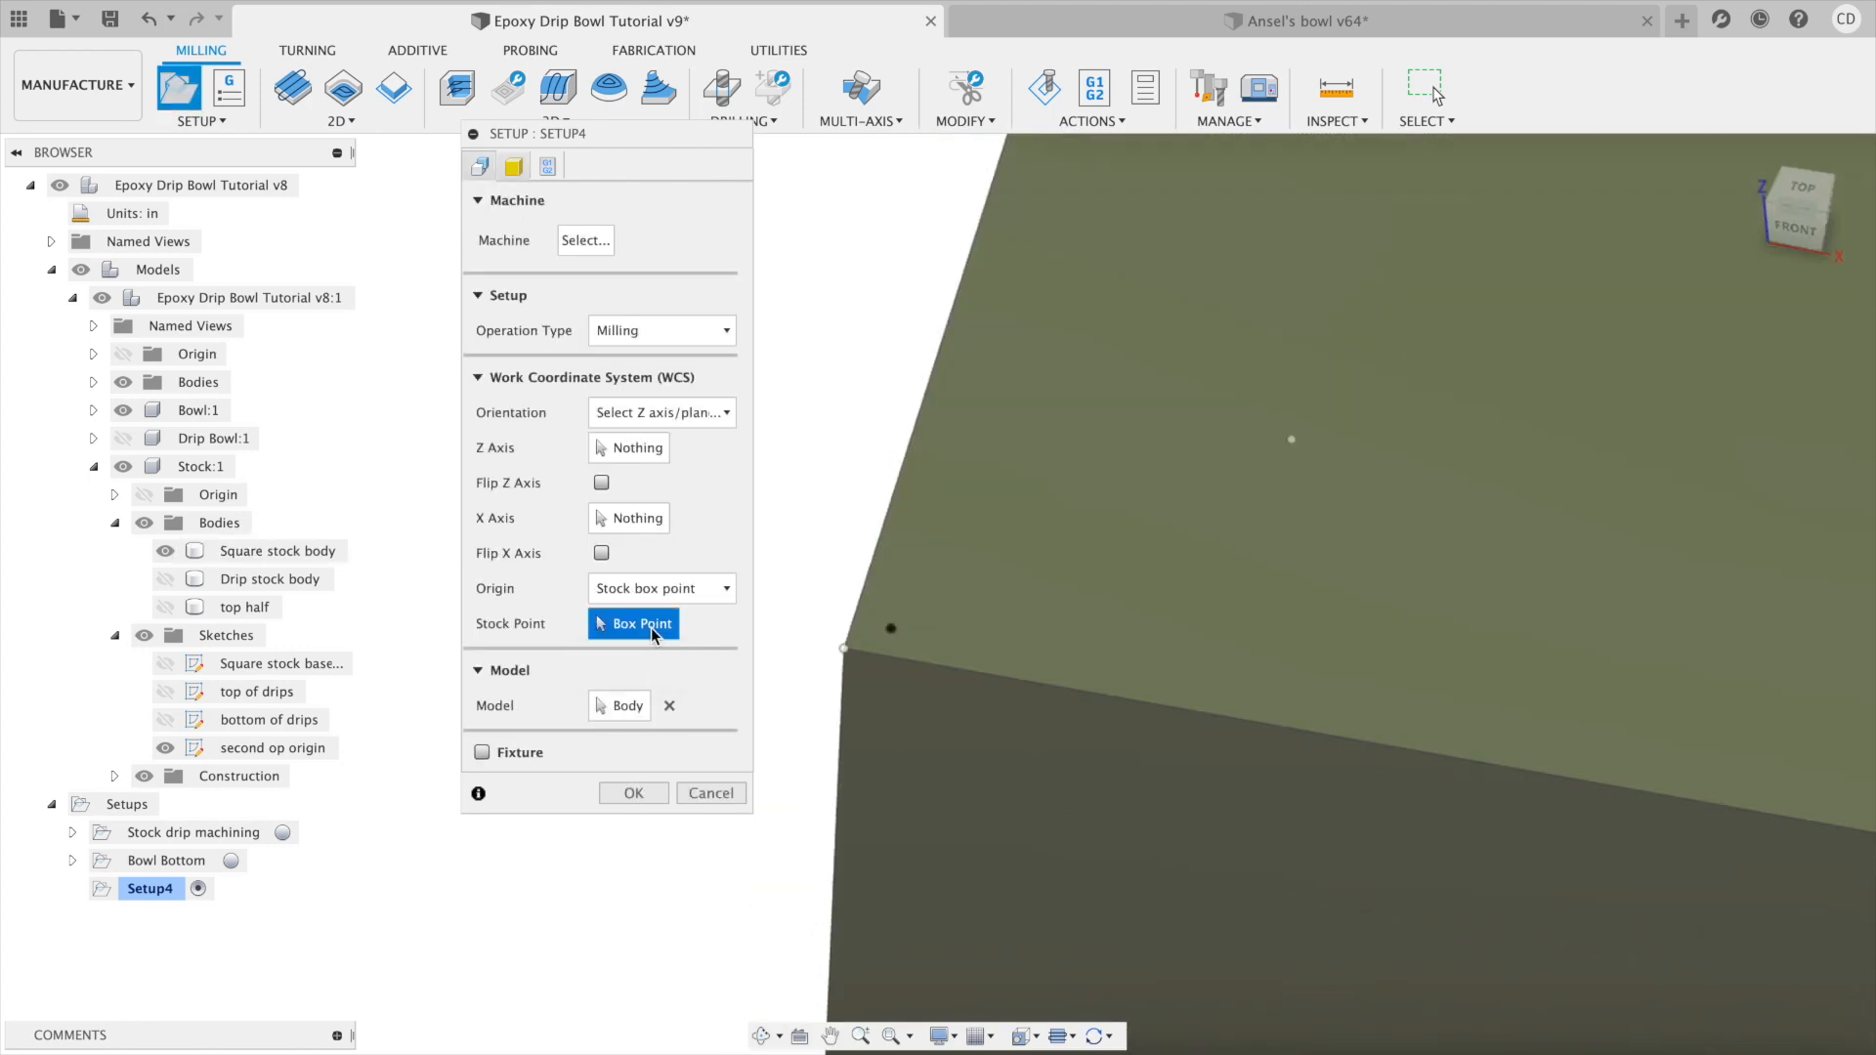
pyautogui.click(713, 592)
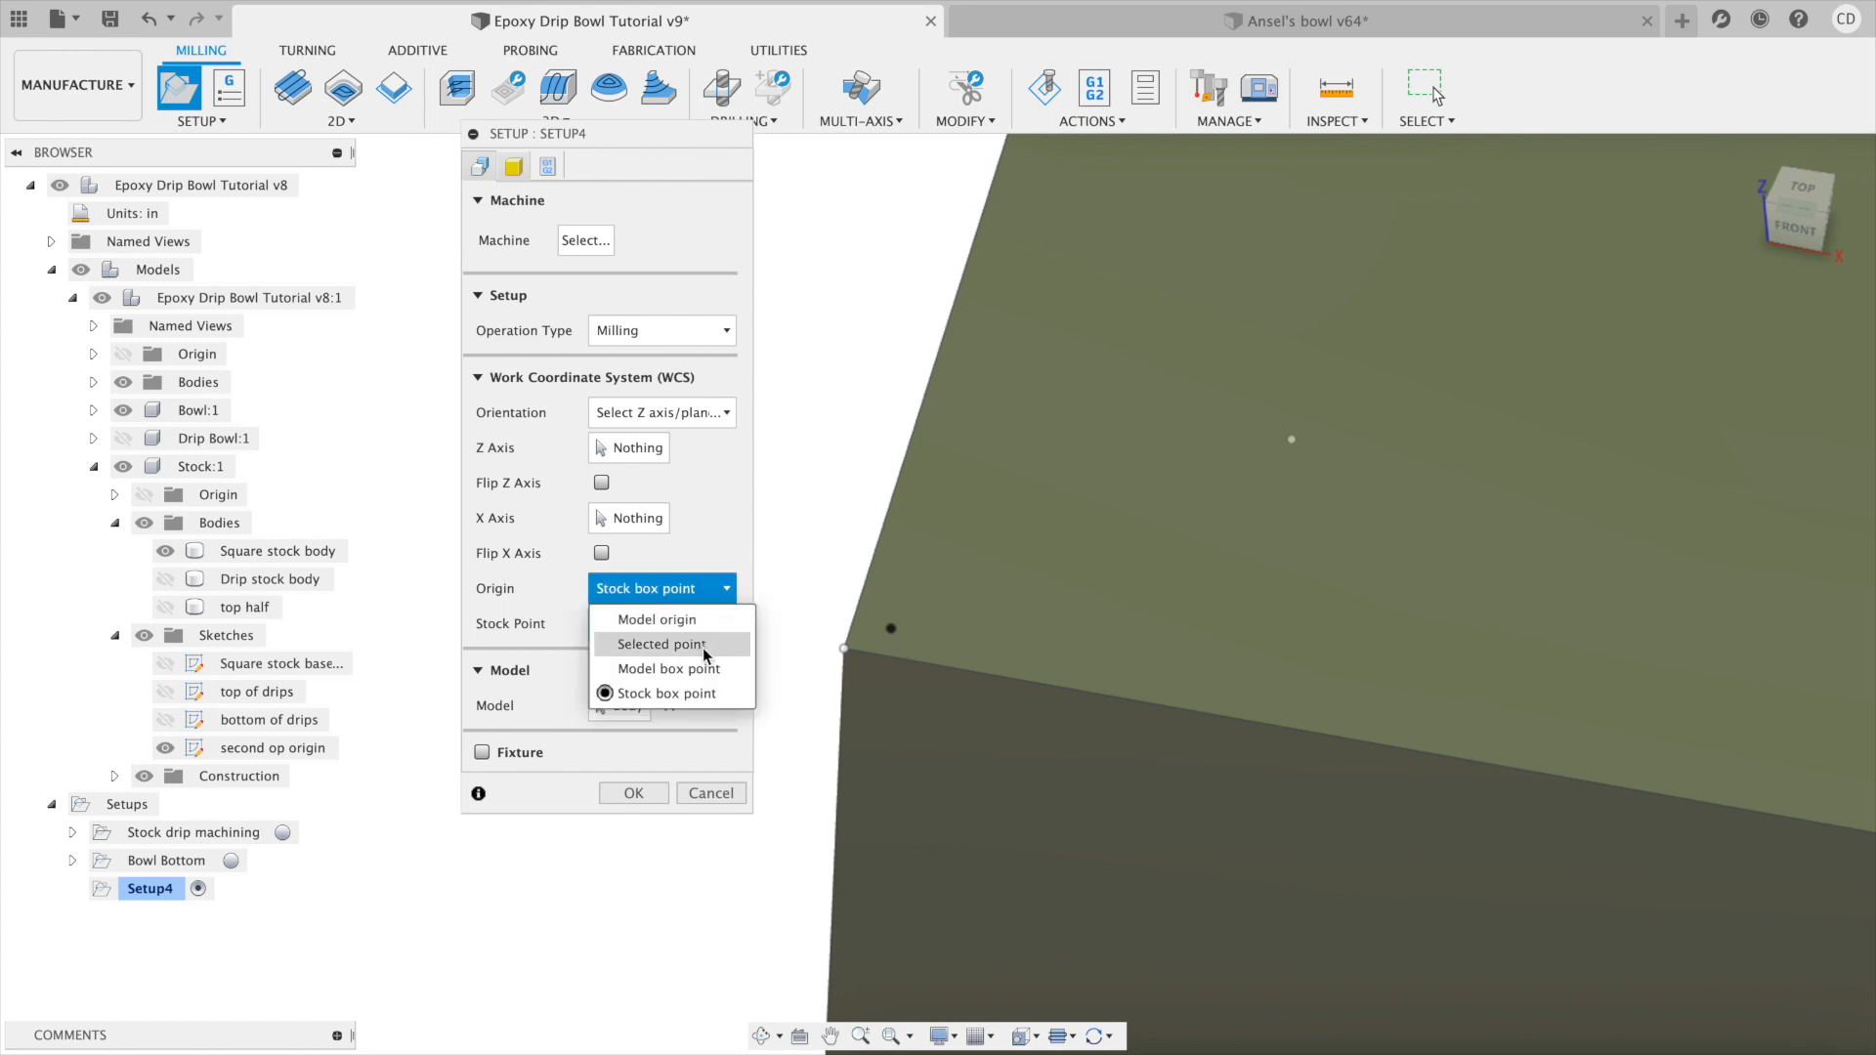
pyautogui.click(727, 646)
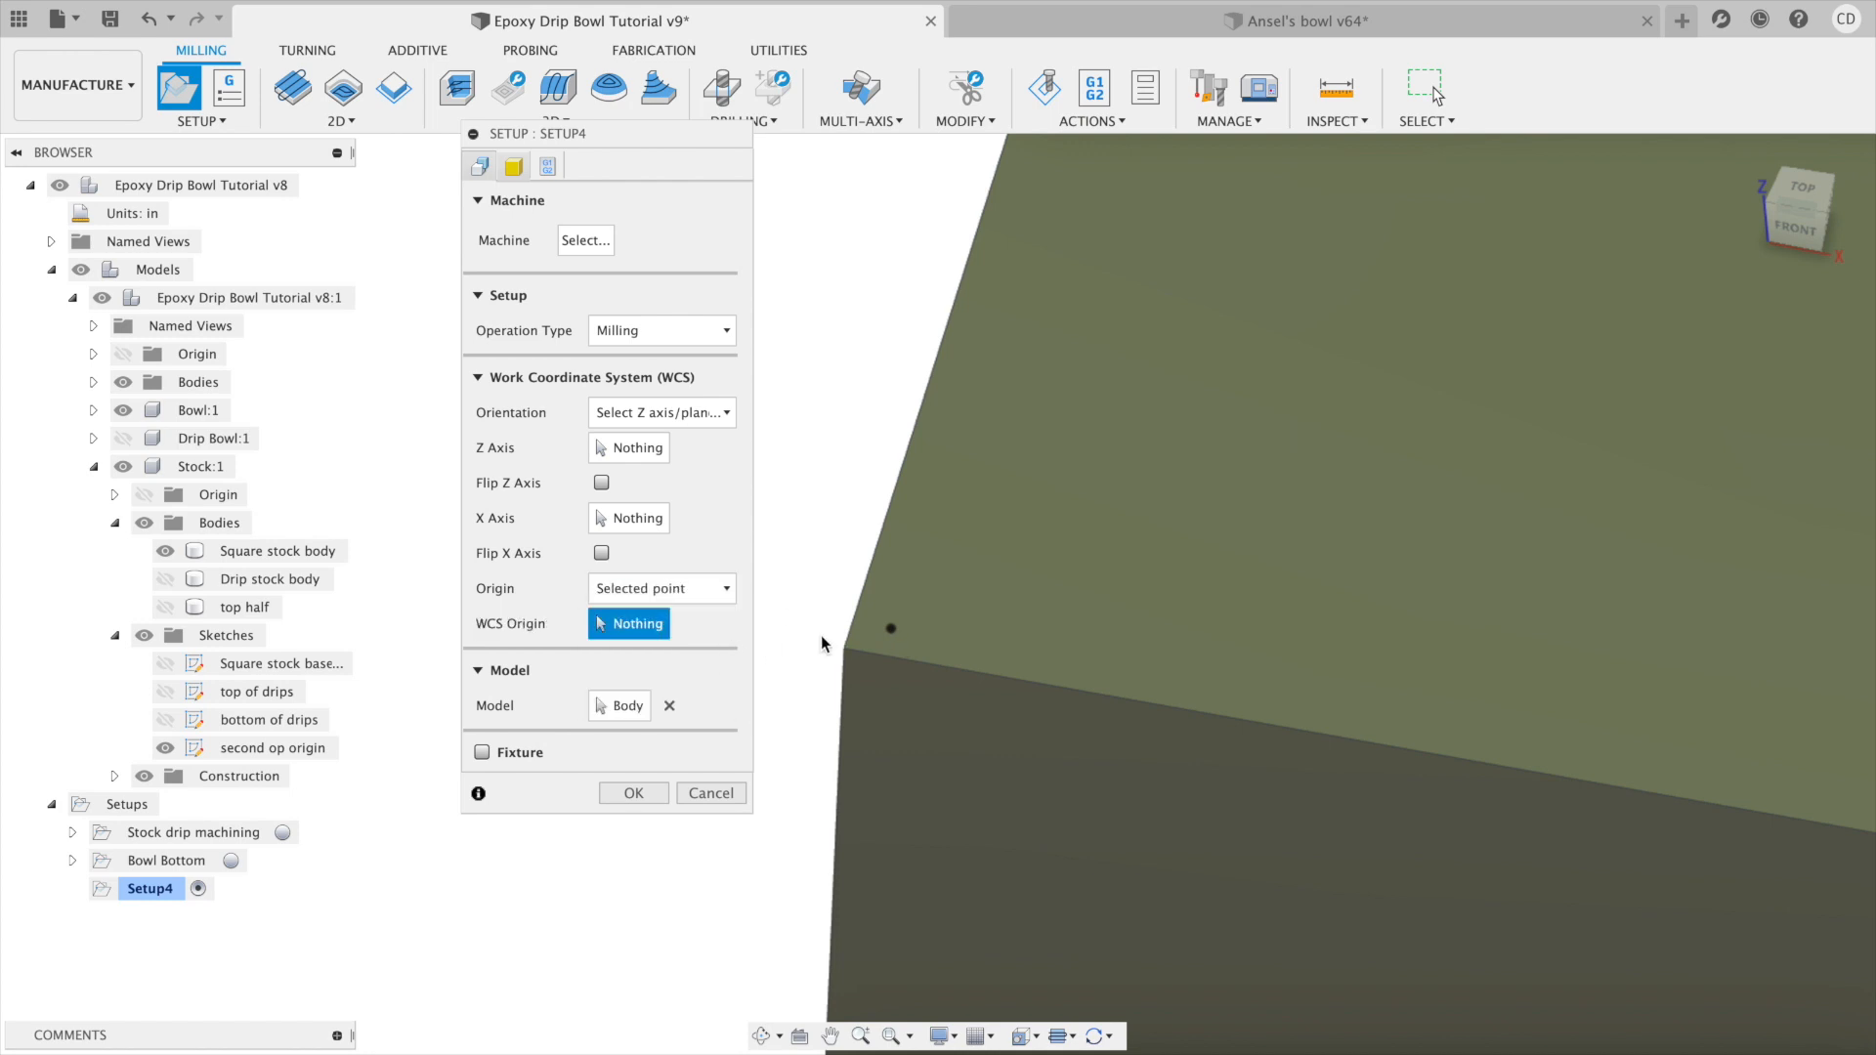
pyautogui.click(892, 633)
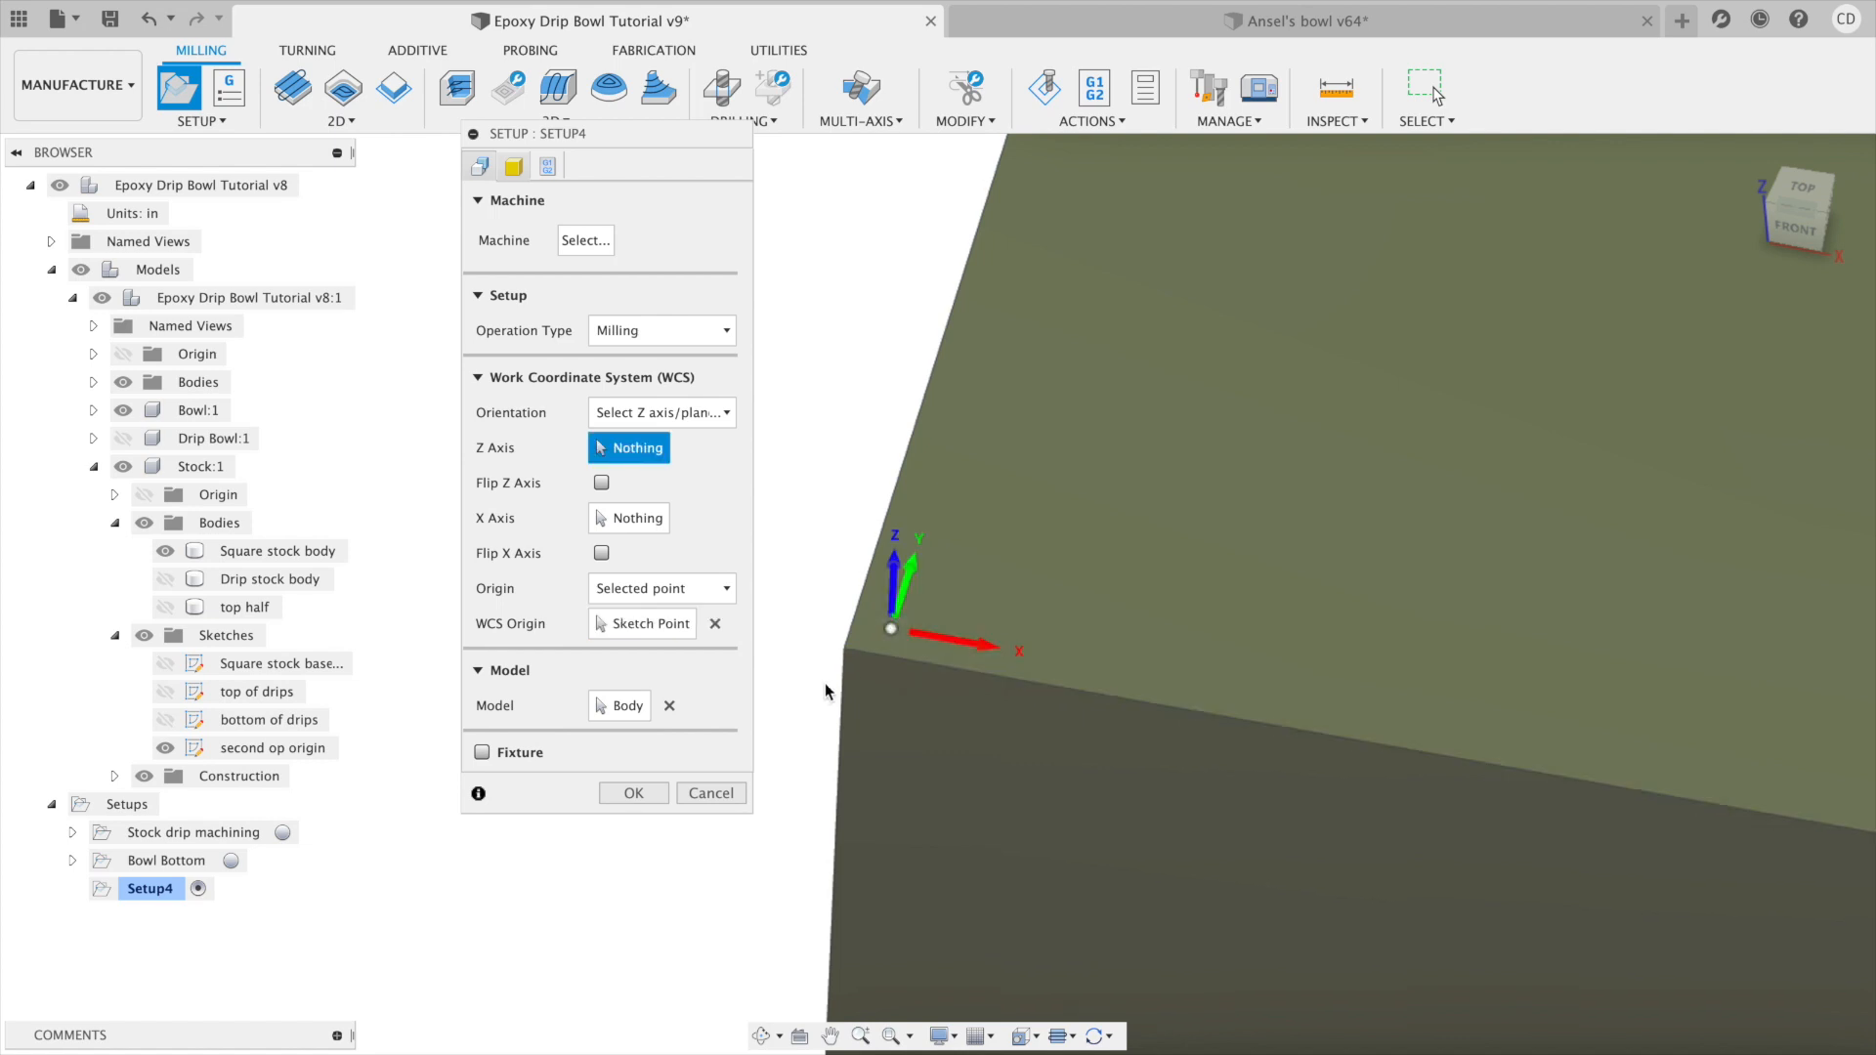
# Hide the Stock:1 component so the bowl shows inside the stock, and accept the setup.
pyautogui.scroll(-3, 910, 643)
pyautogui.scroll(-10, 910, 643)
pyautogui.scroll(4, 910, 642)
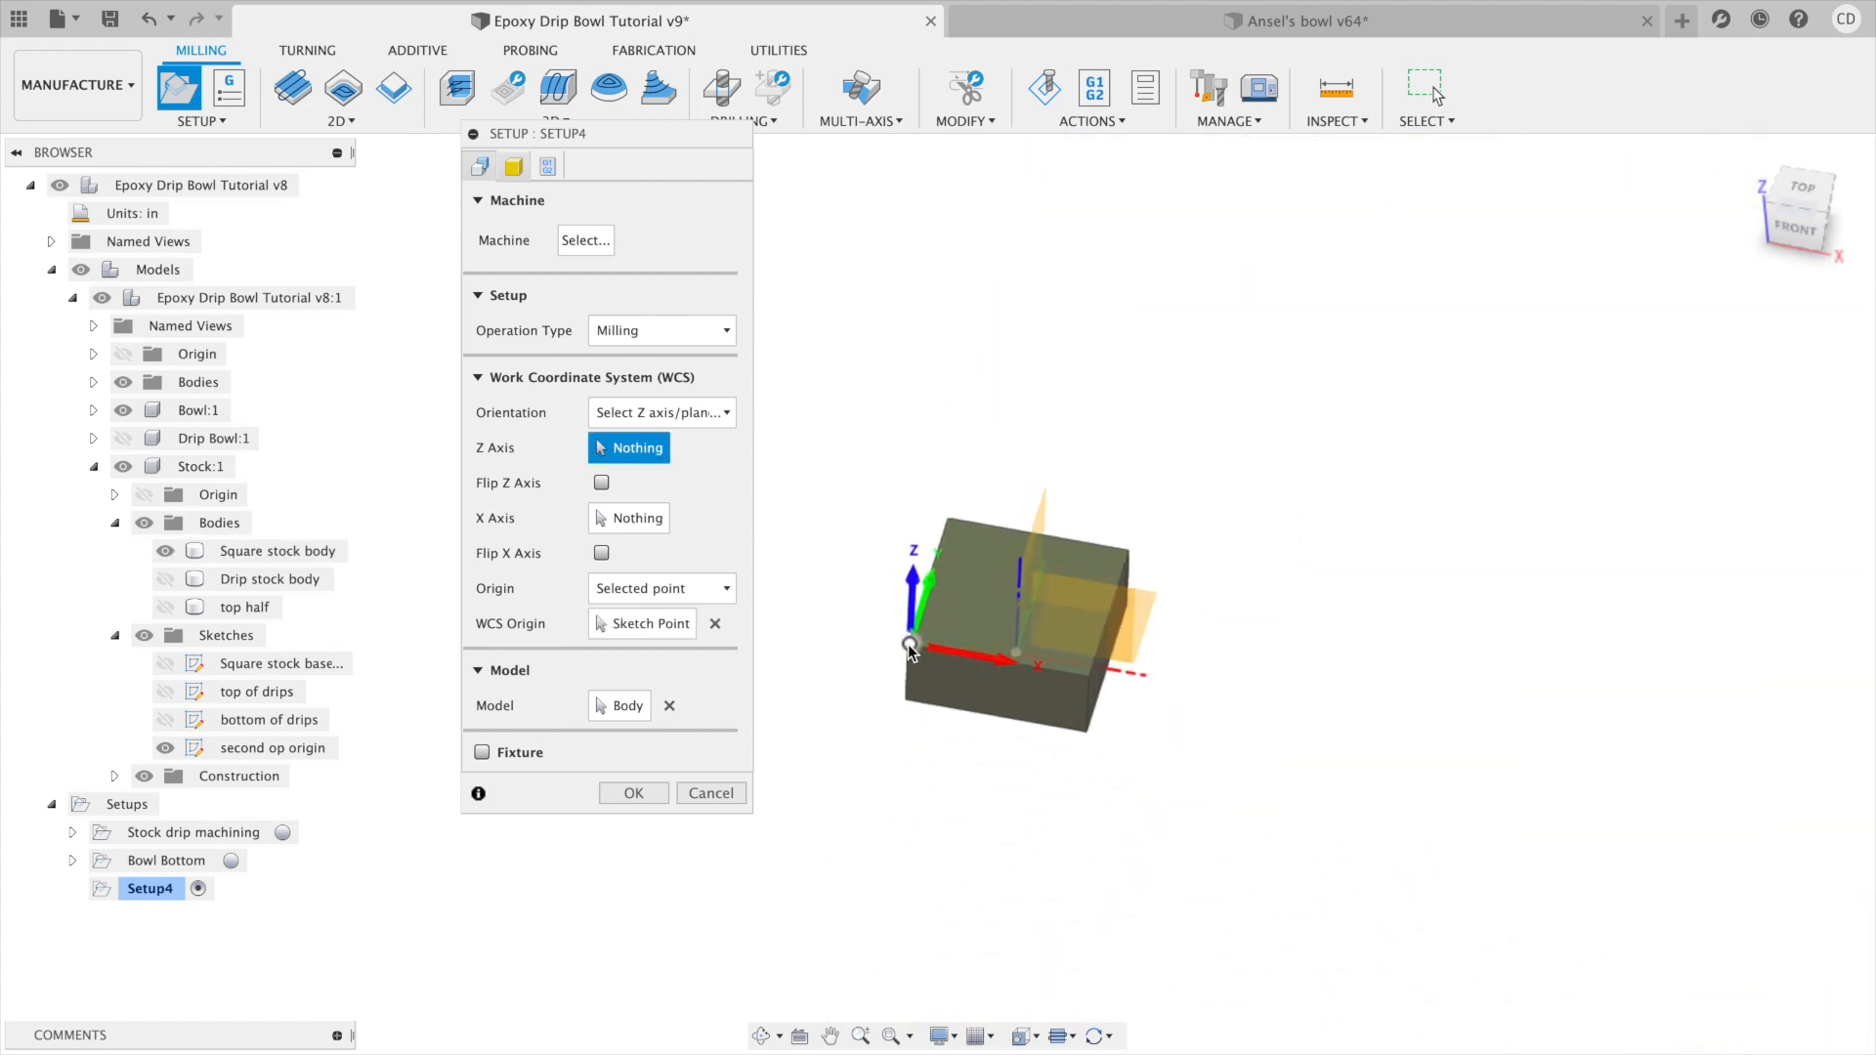
pyautogui.moveTo(961, 622); pyautogui.dragTo(892, 633, button='middle')
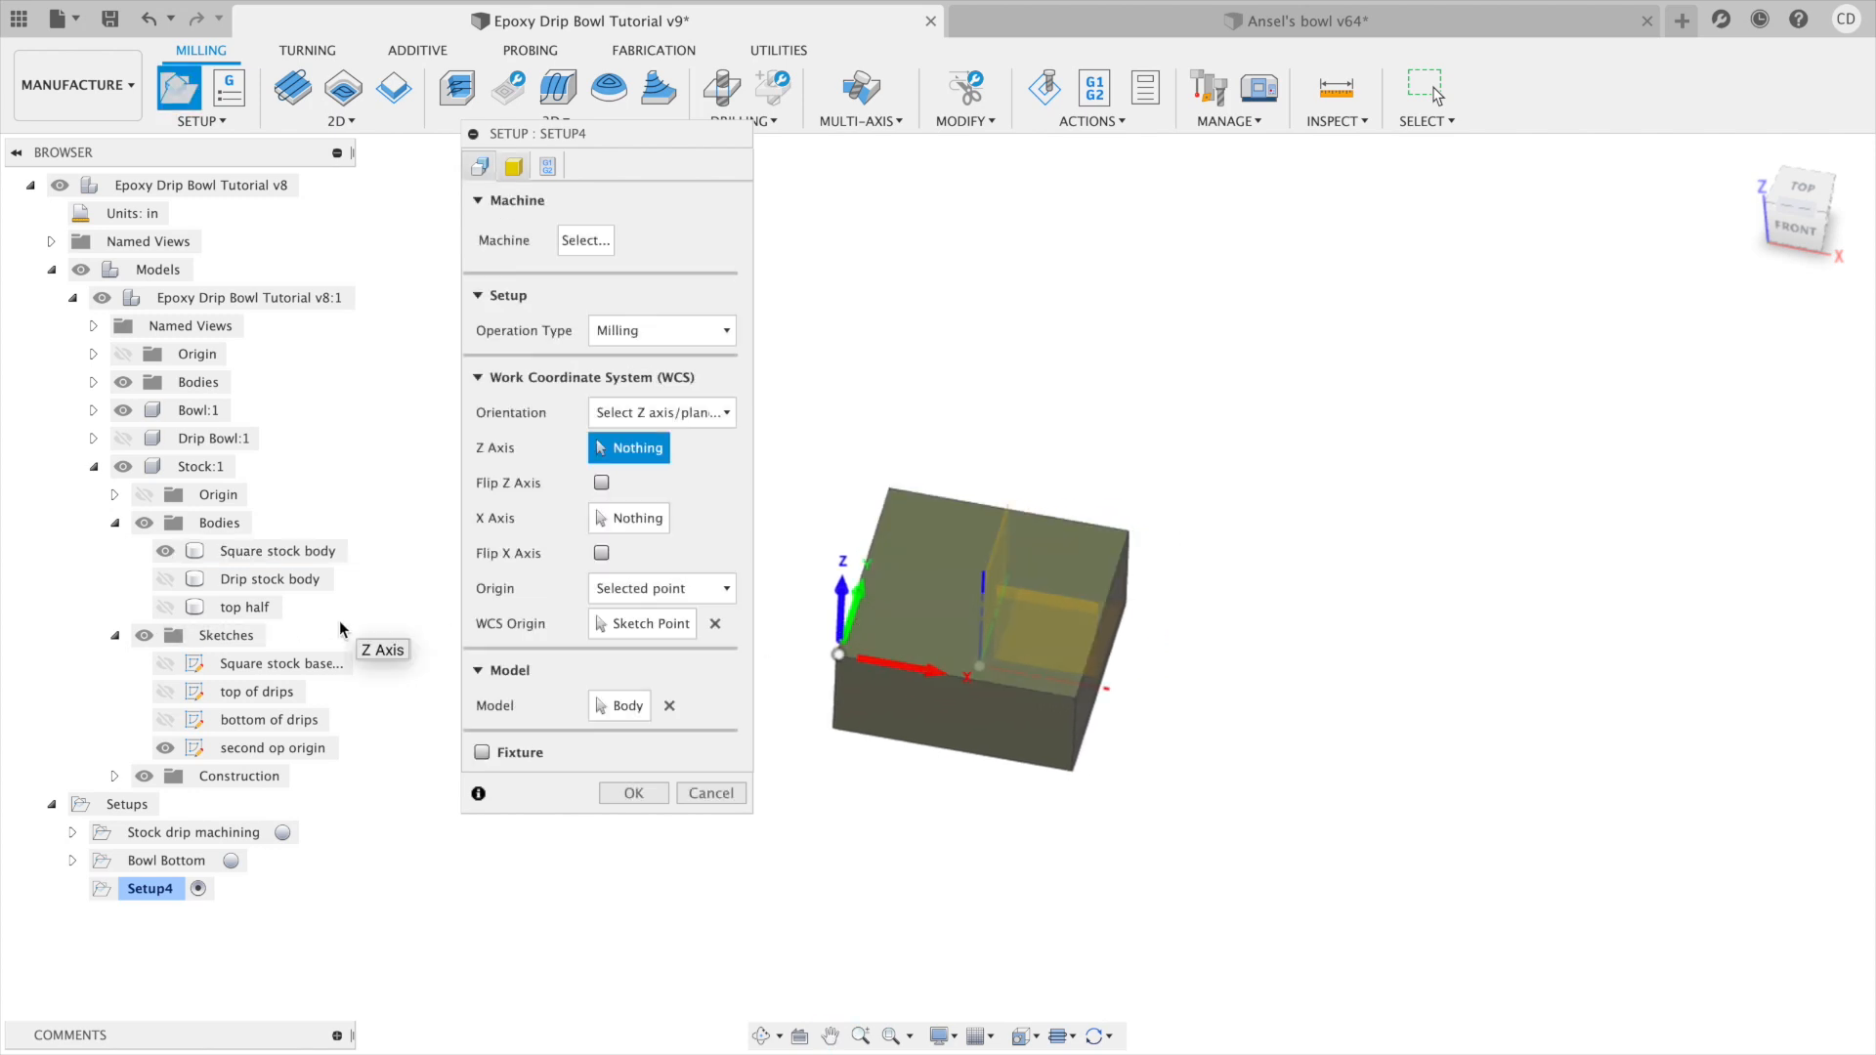
pyautogui.click(123, 466)
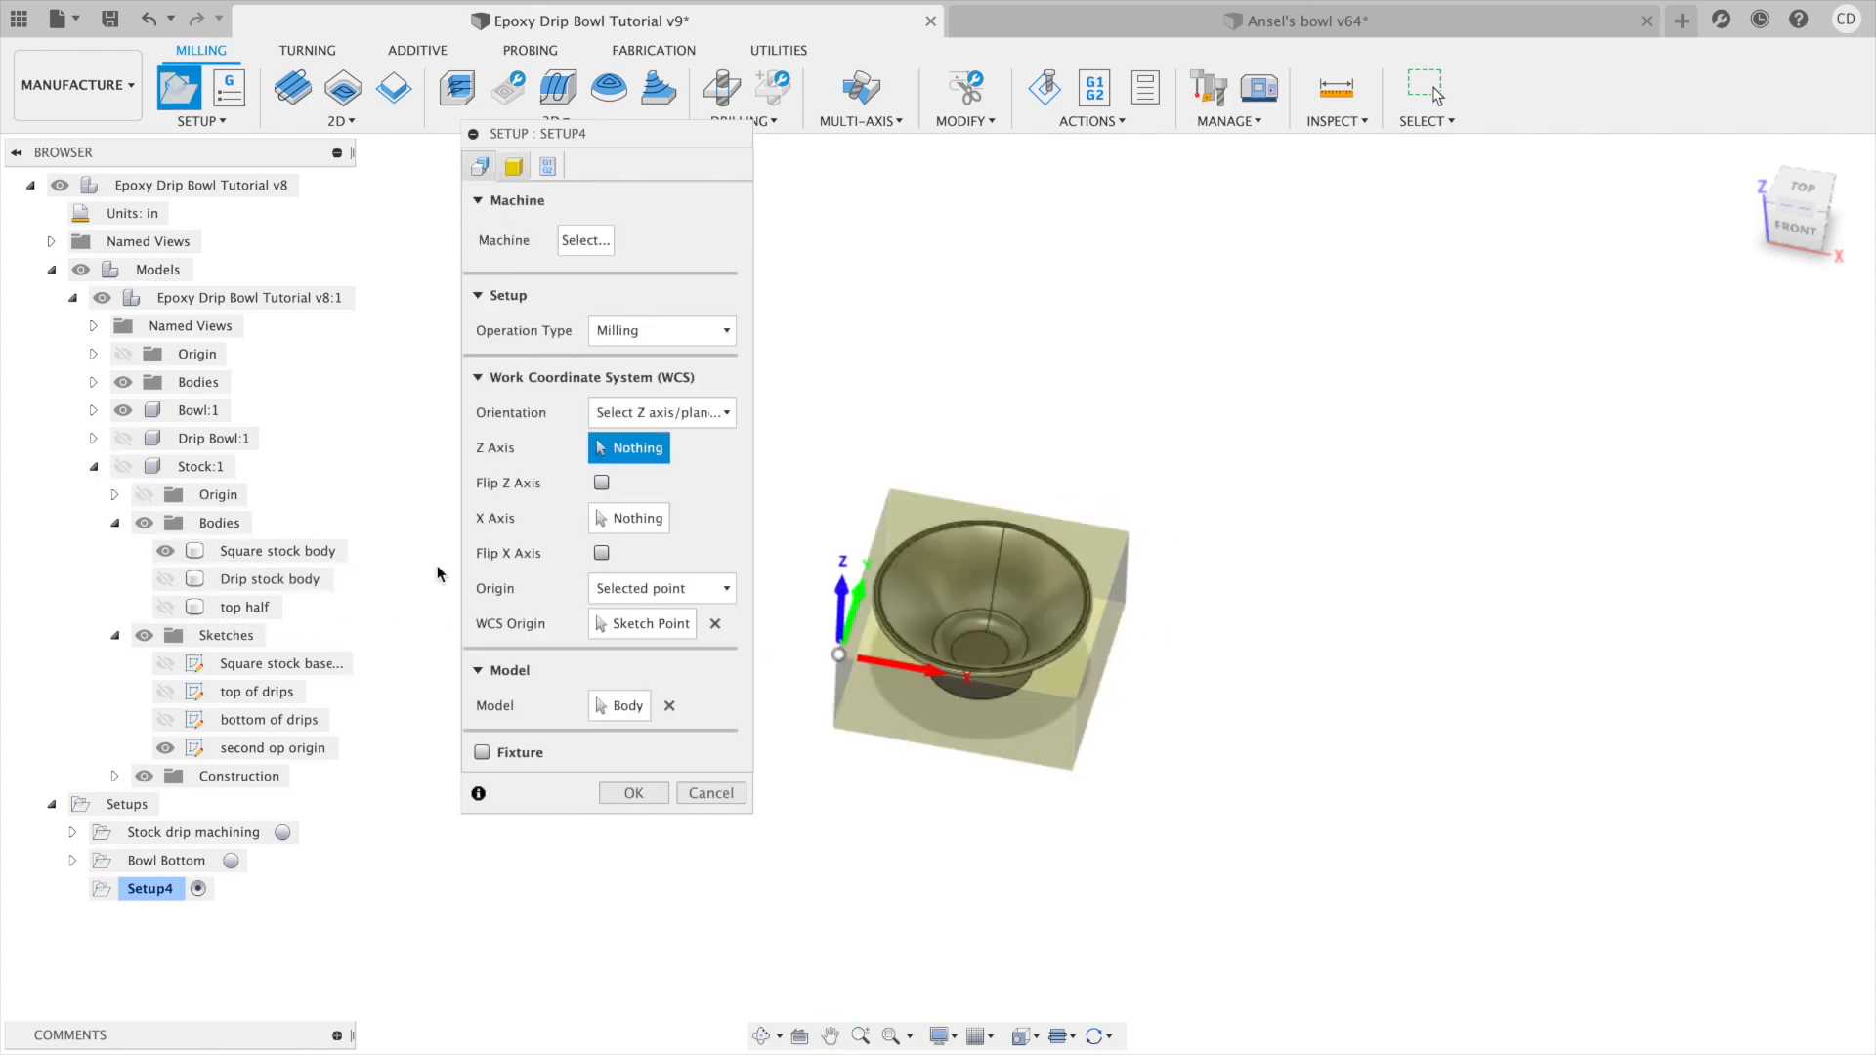
pyautogui.scroll(5, 858, 646)
pyautogui.scroll(-3, 850, 625)
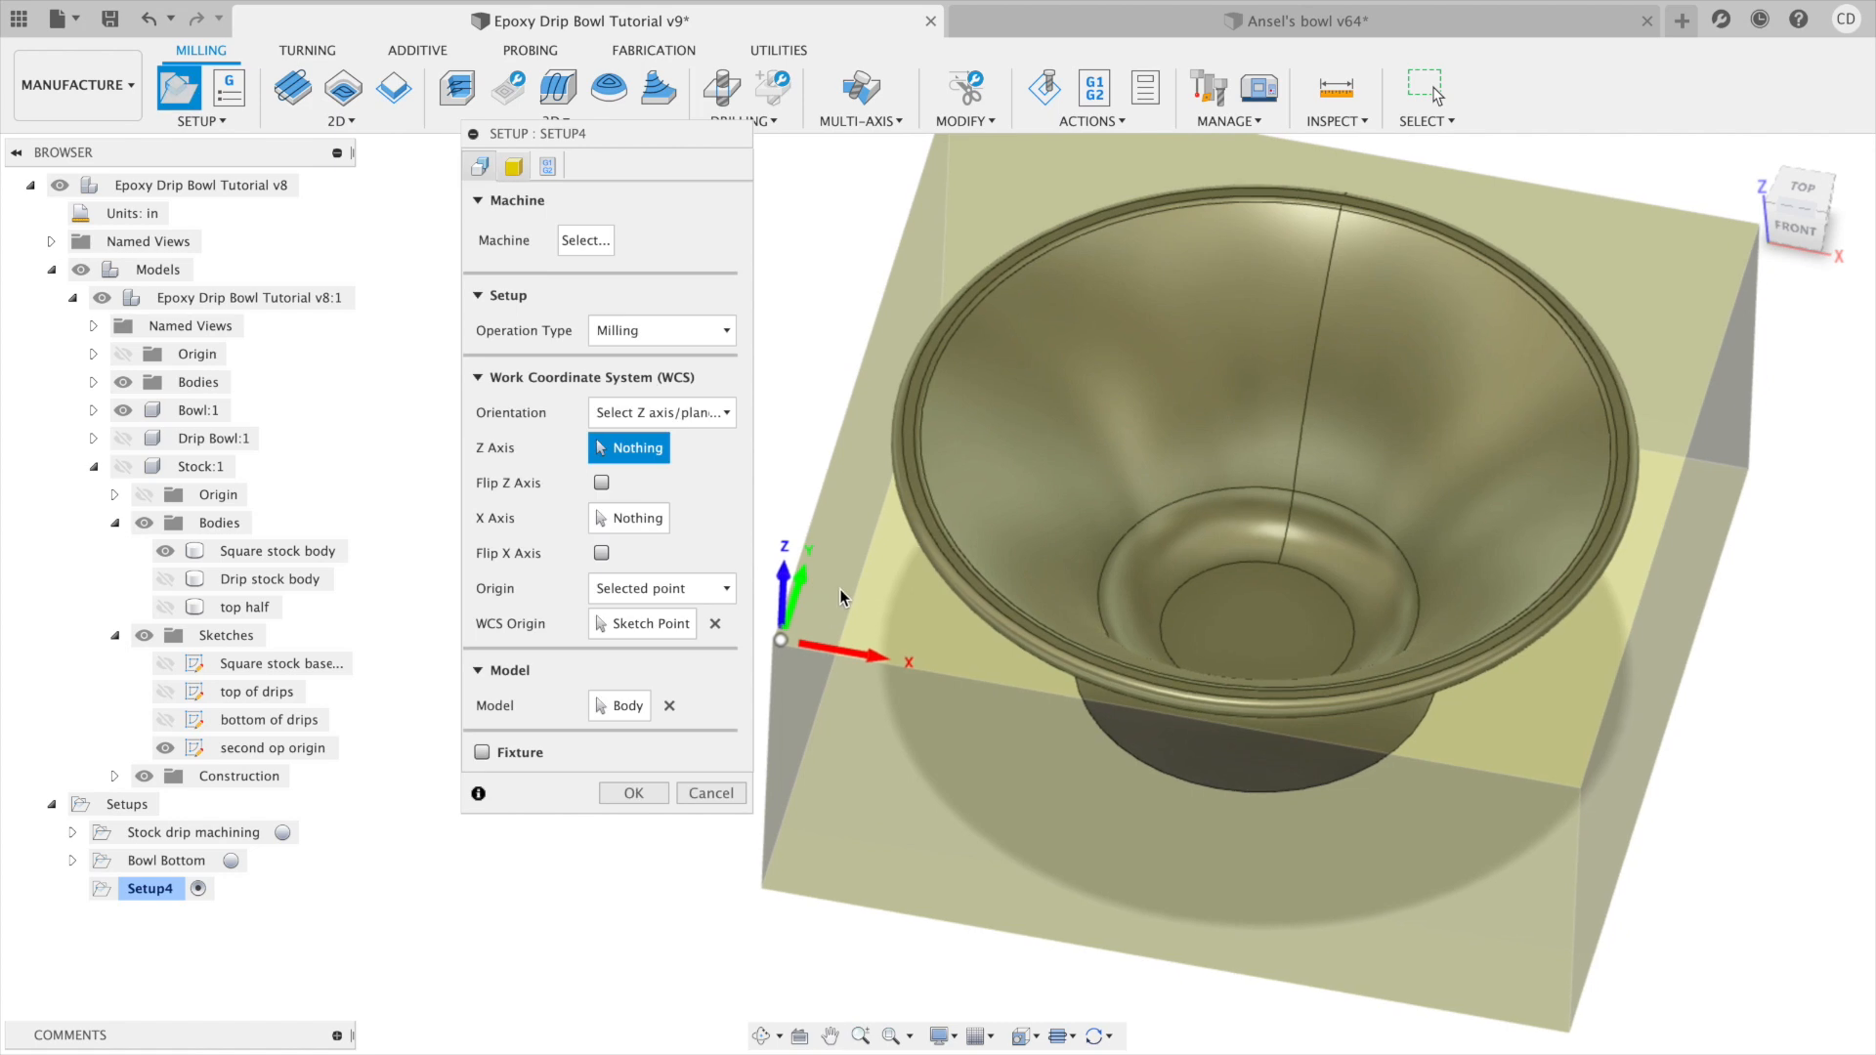
pyautogui.click(631, 793)
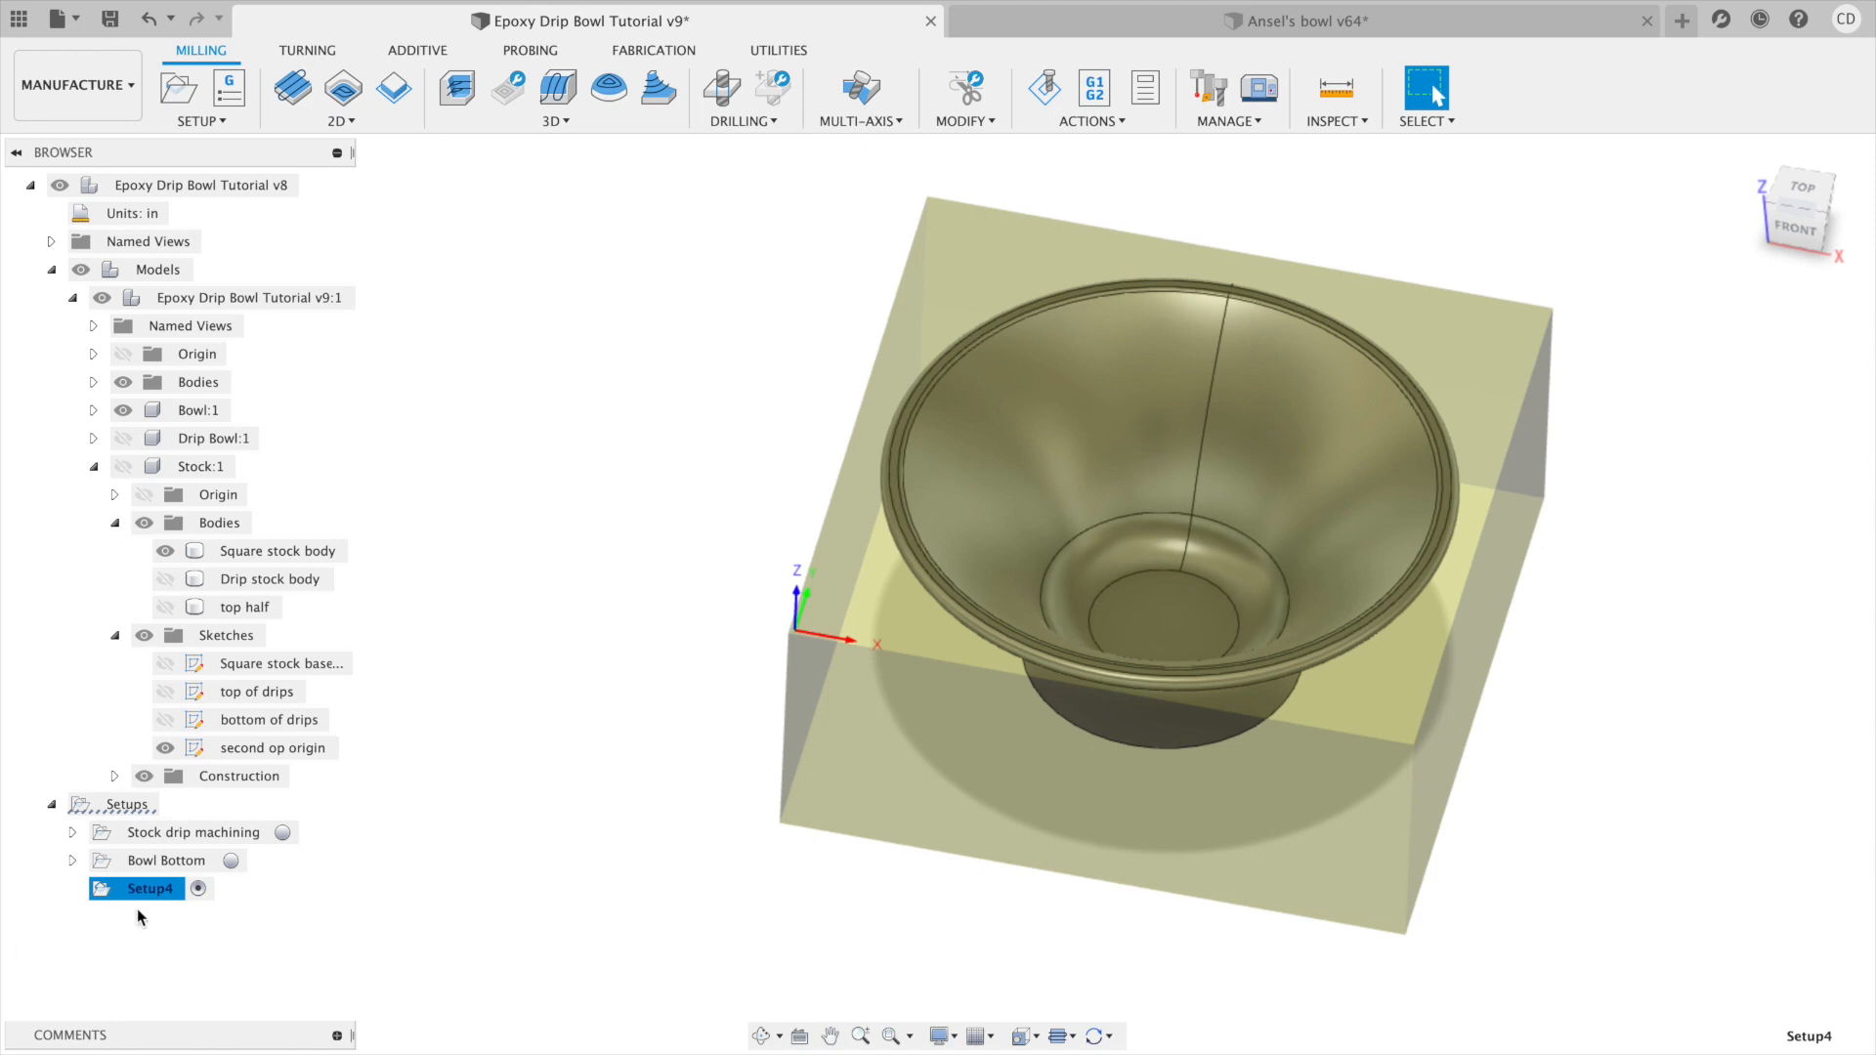
# Rename the new setup "Bowl top / inside" and copy the T14 Face operation from Bowl Bottom into it.
pyautogui.doubleClick(153, 889)
pyautogui.write('Bowl top / inside')
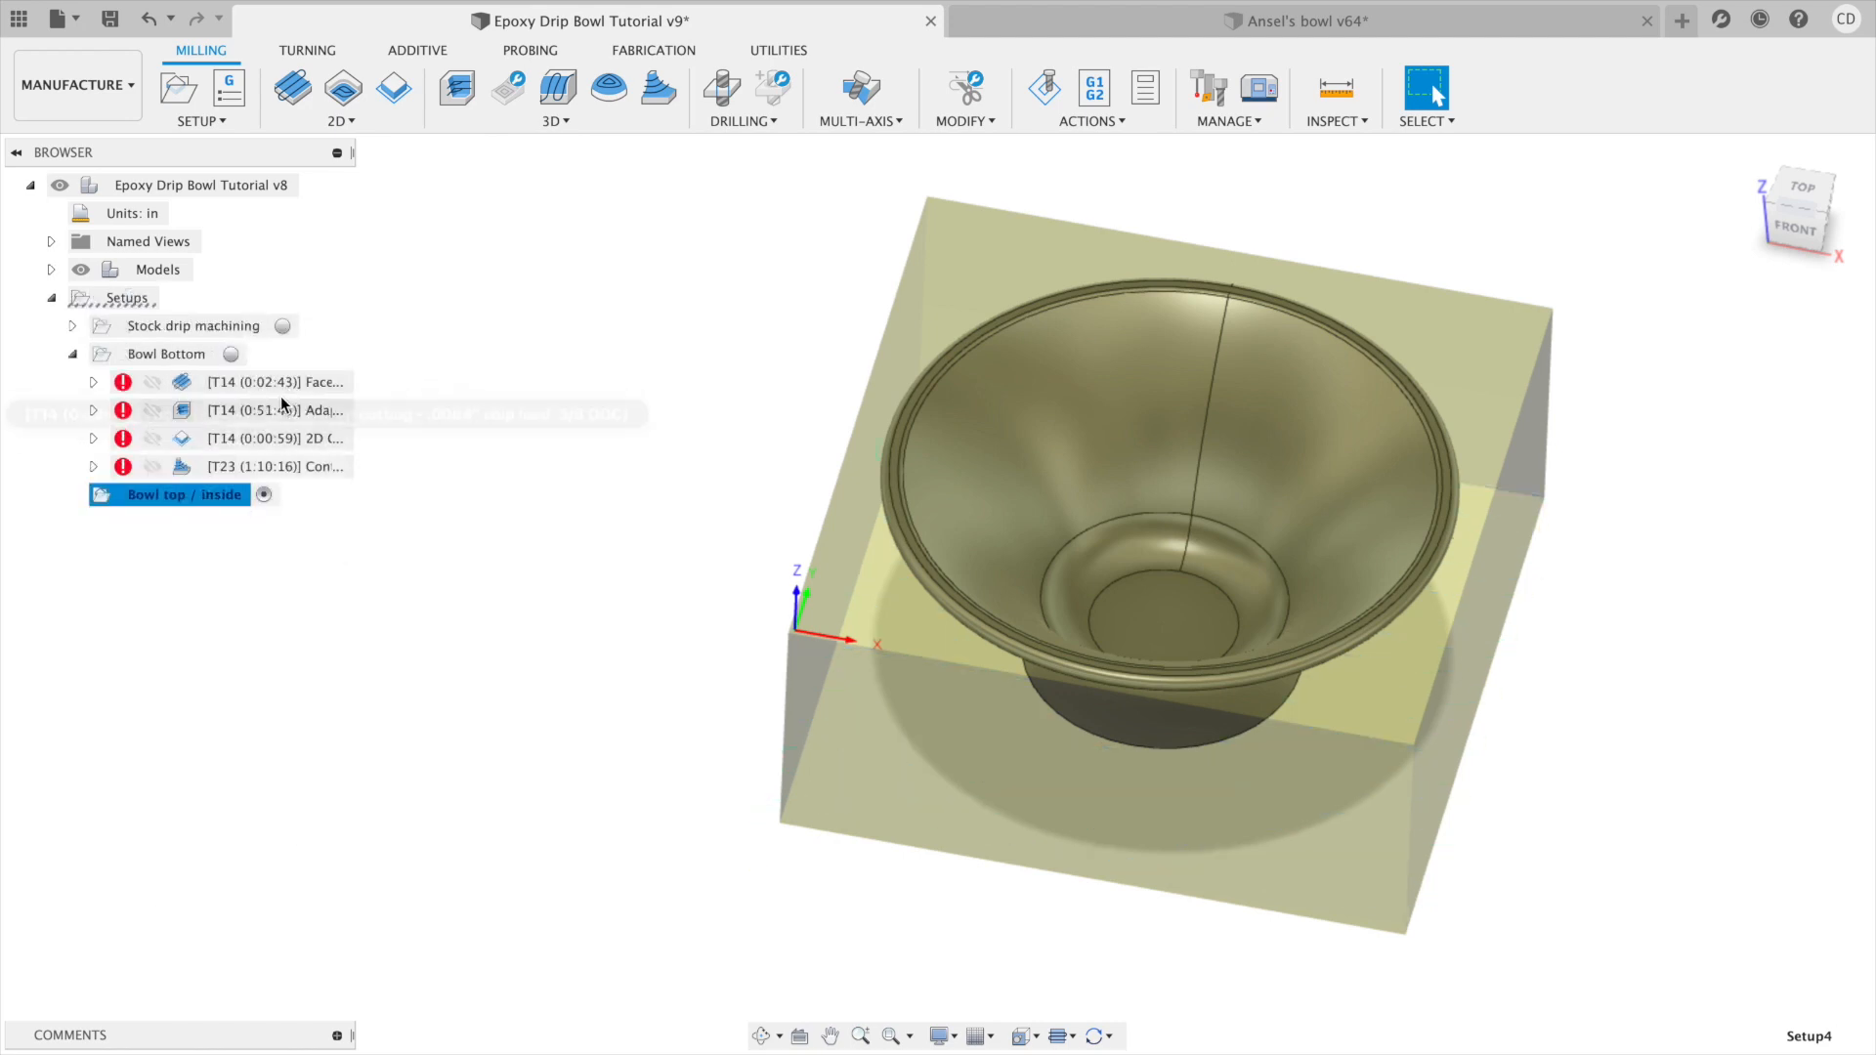
pyautogui.click(289, 383)
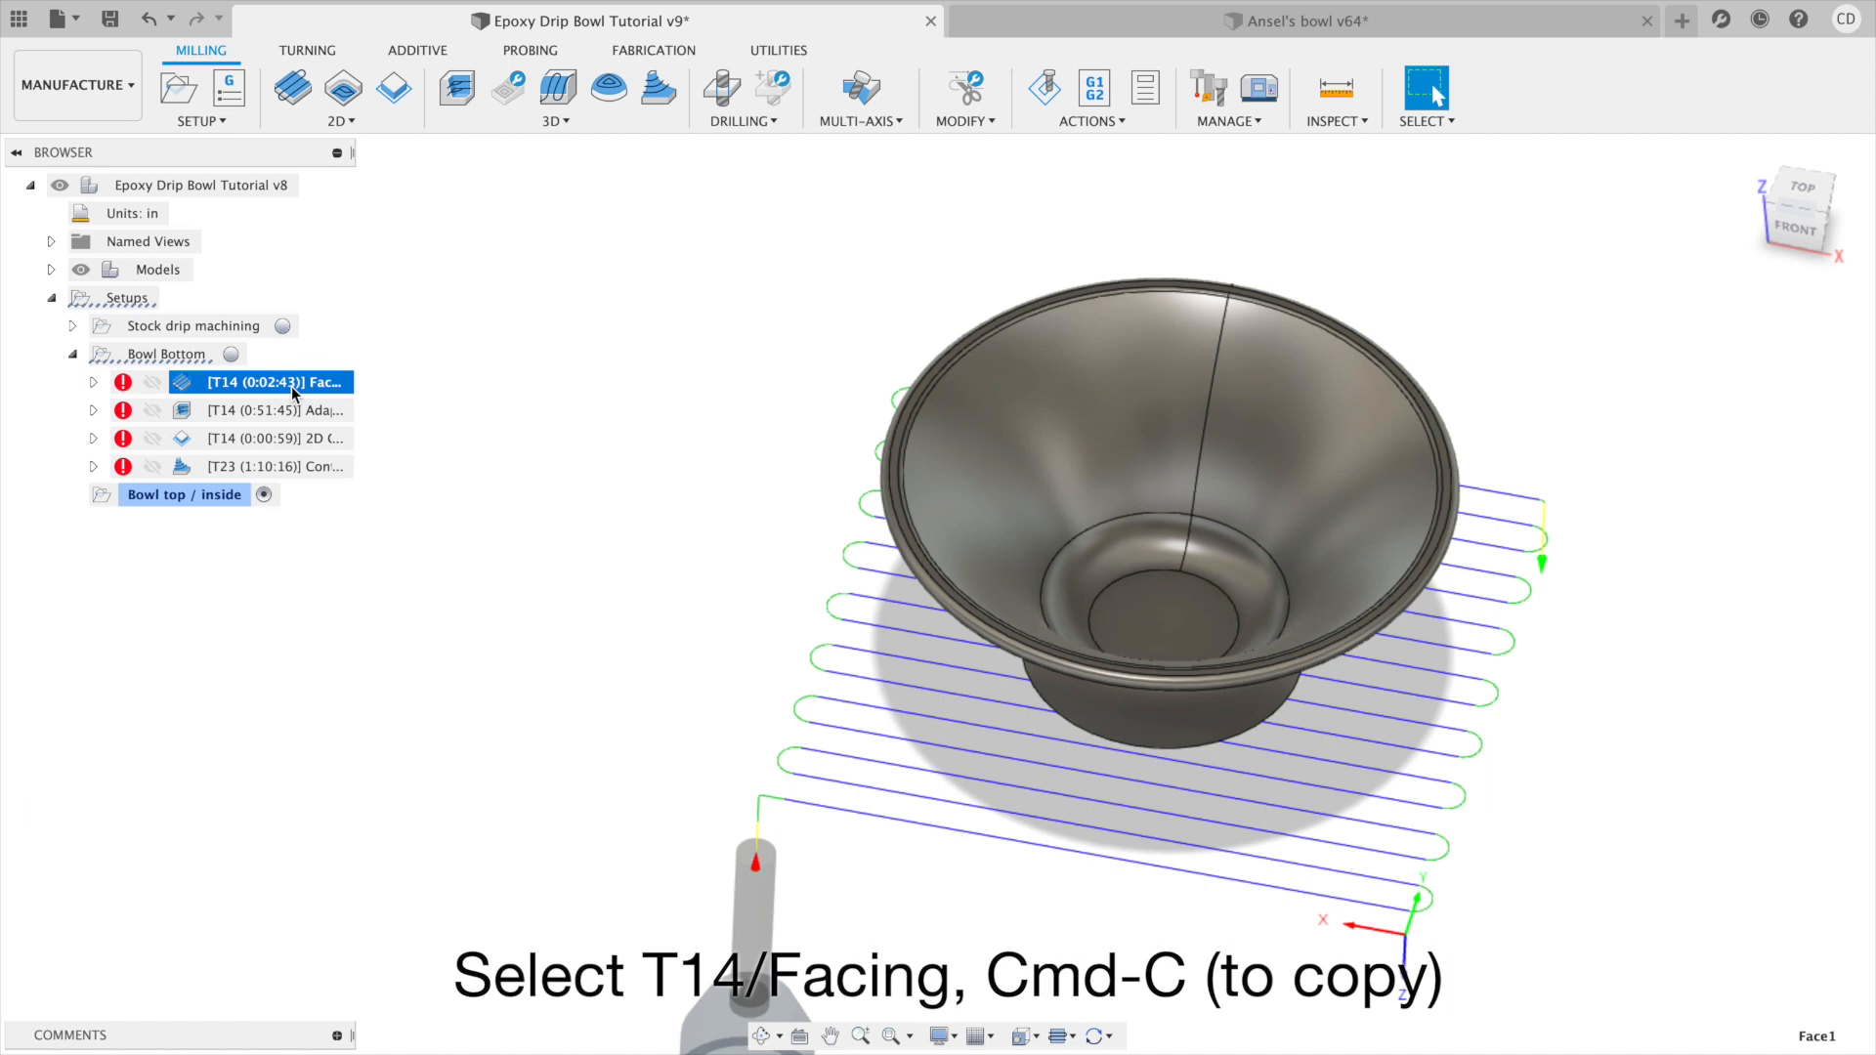
pyautogui.click(209, 494)
pyautogui.press('super+v')
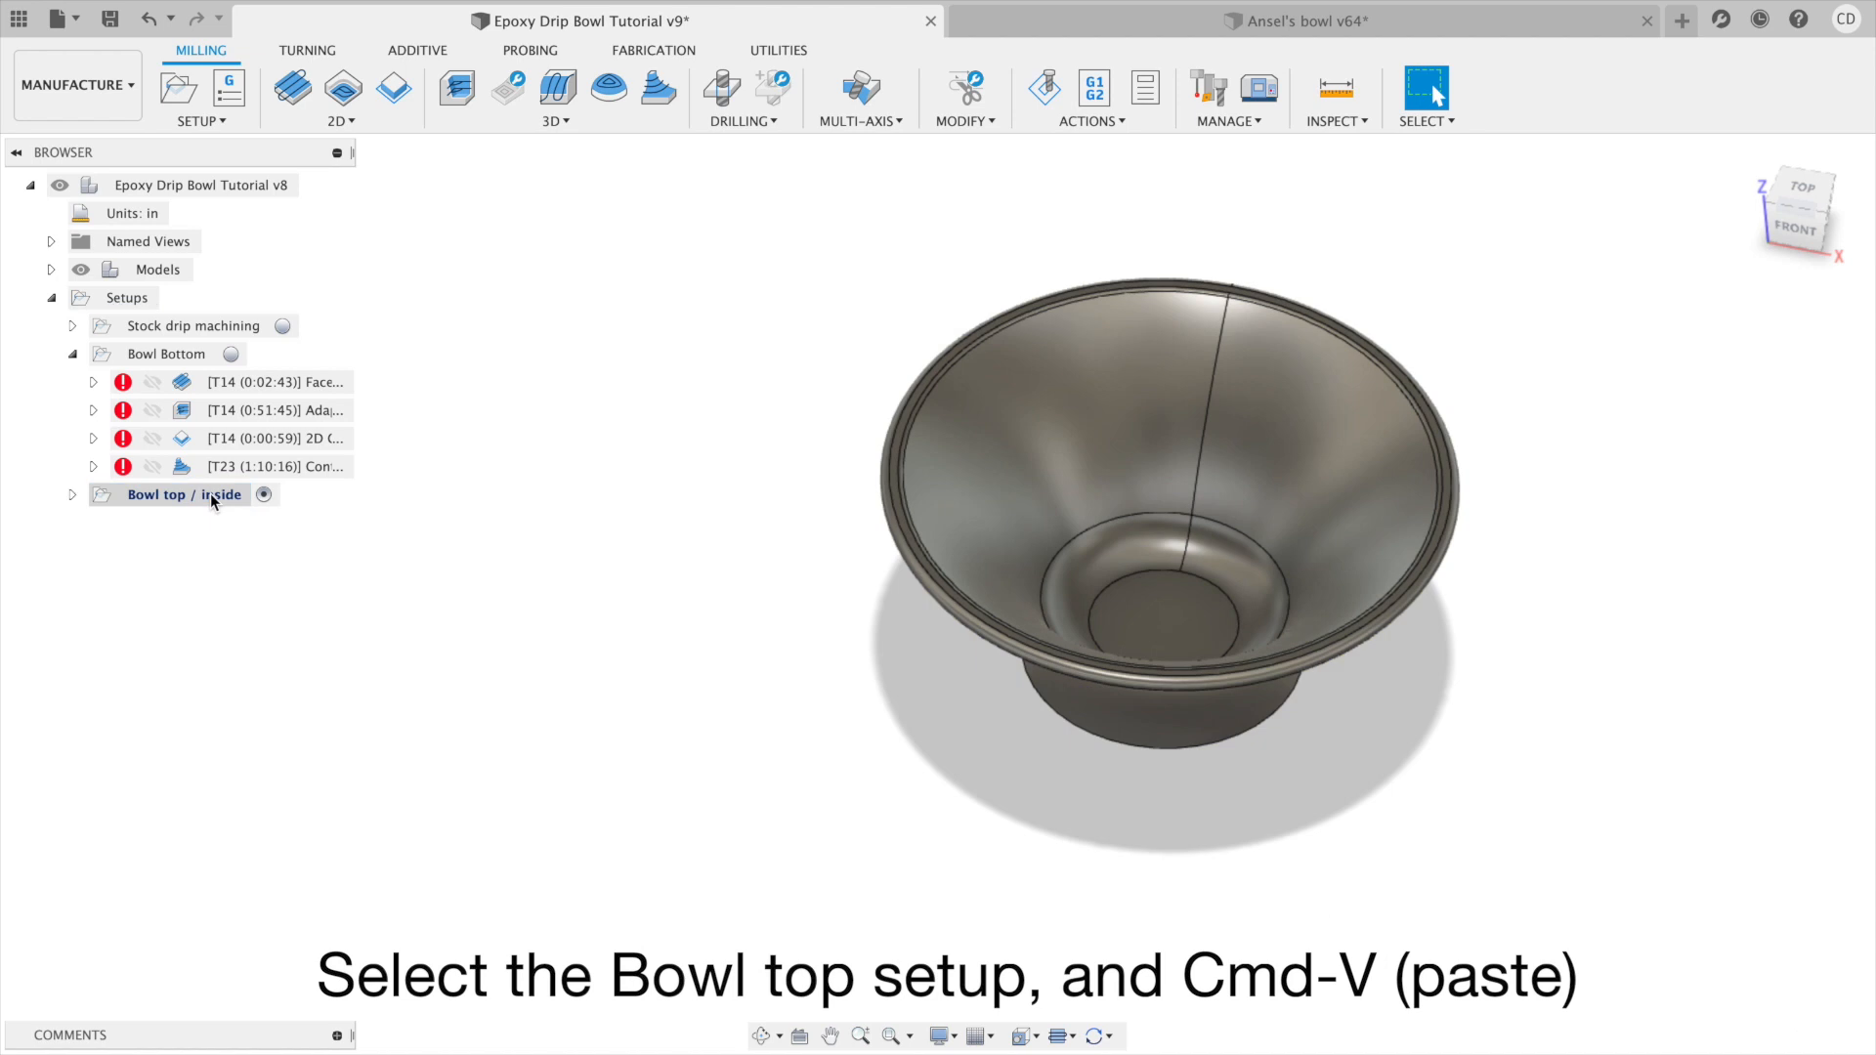
# Generate the copied Face operation in Bowl top / inside, and copy the T14 Adaptive operation from Bowl Bottom into that setup.
pyautogui.click(71, 495)
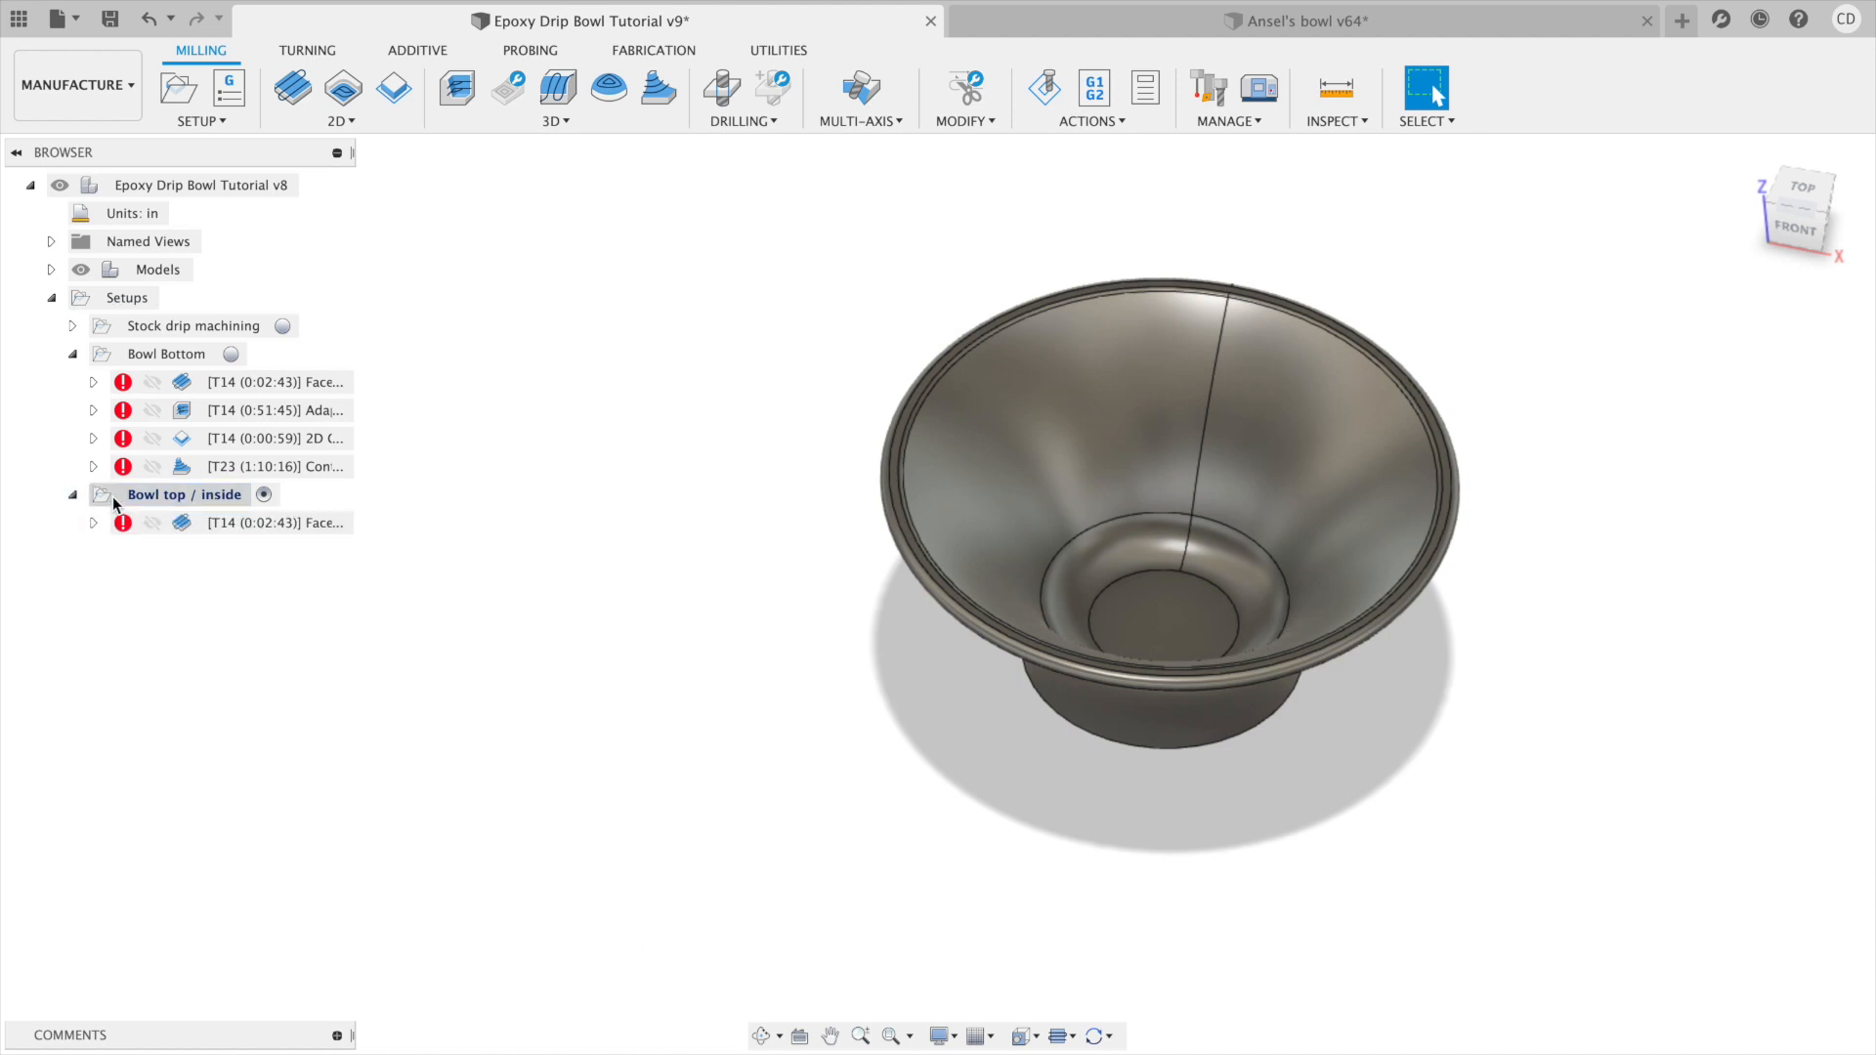
pyautogui.click(203, 522)
pyautogui.click(294, 410)
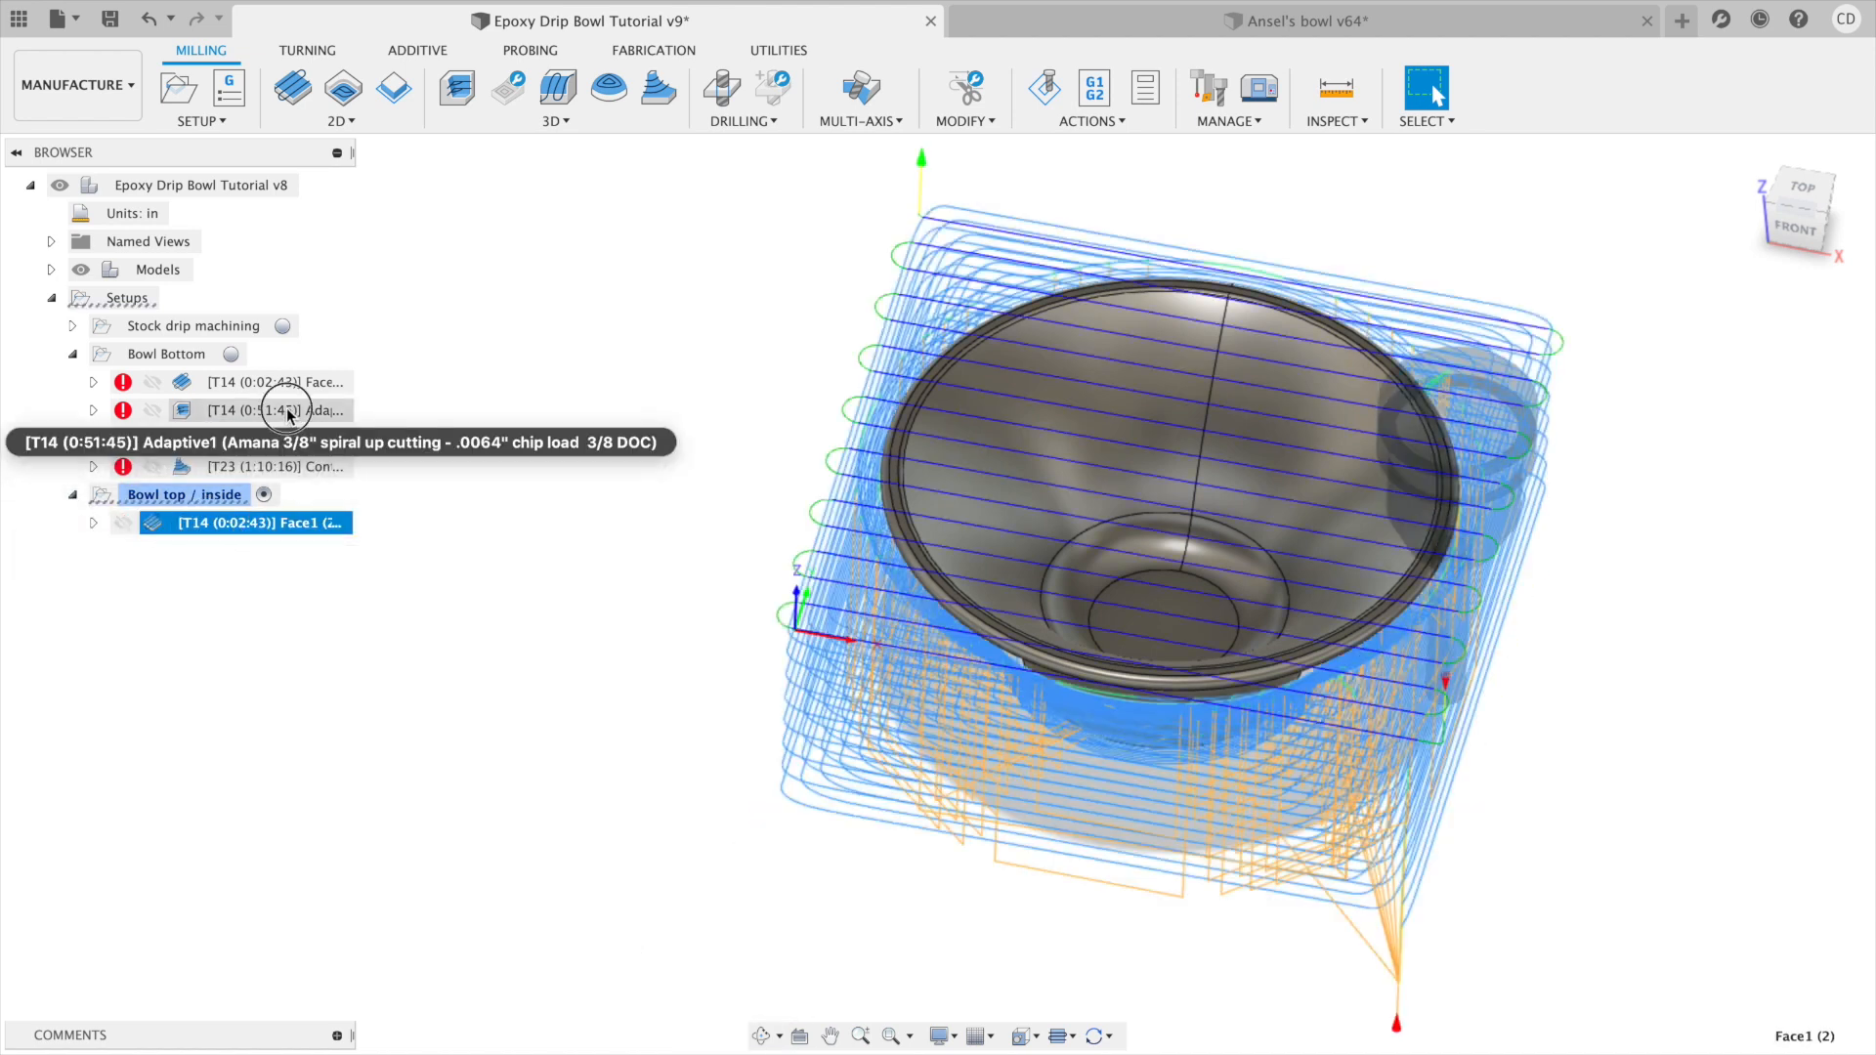
pyautogui.click(227, 500)
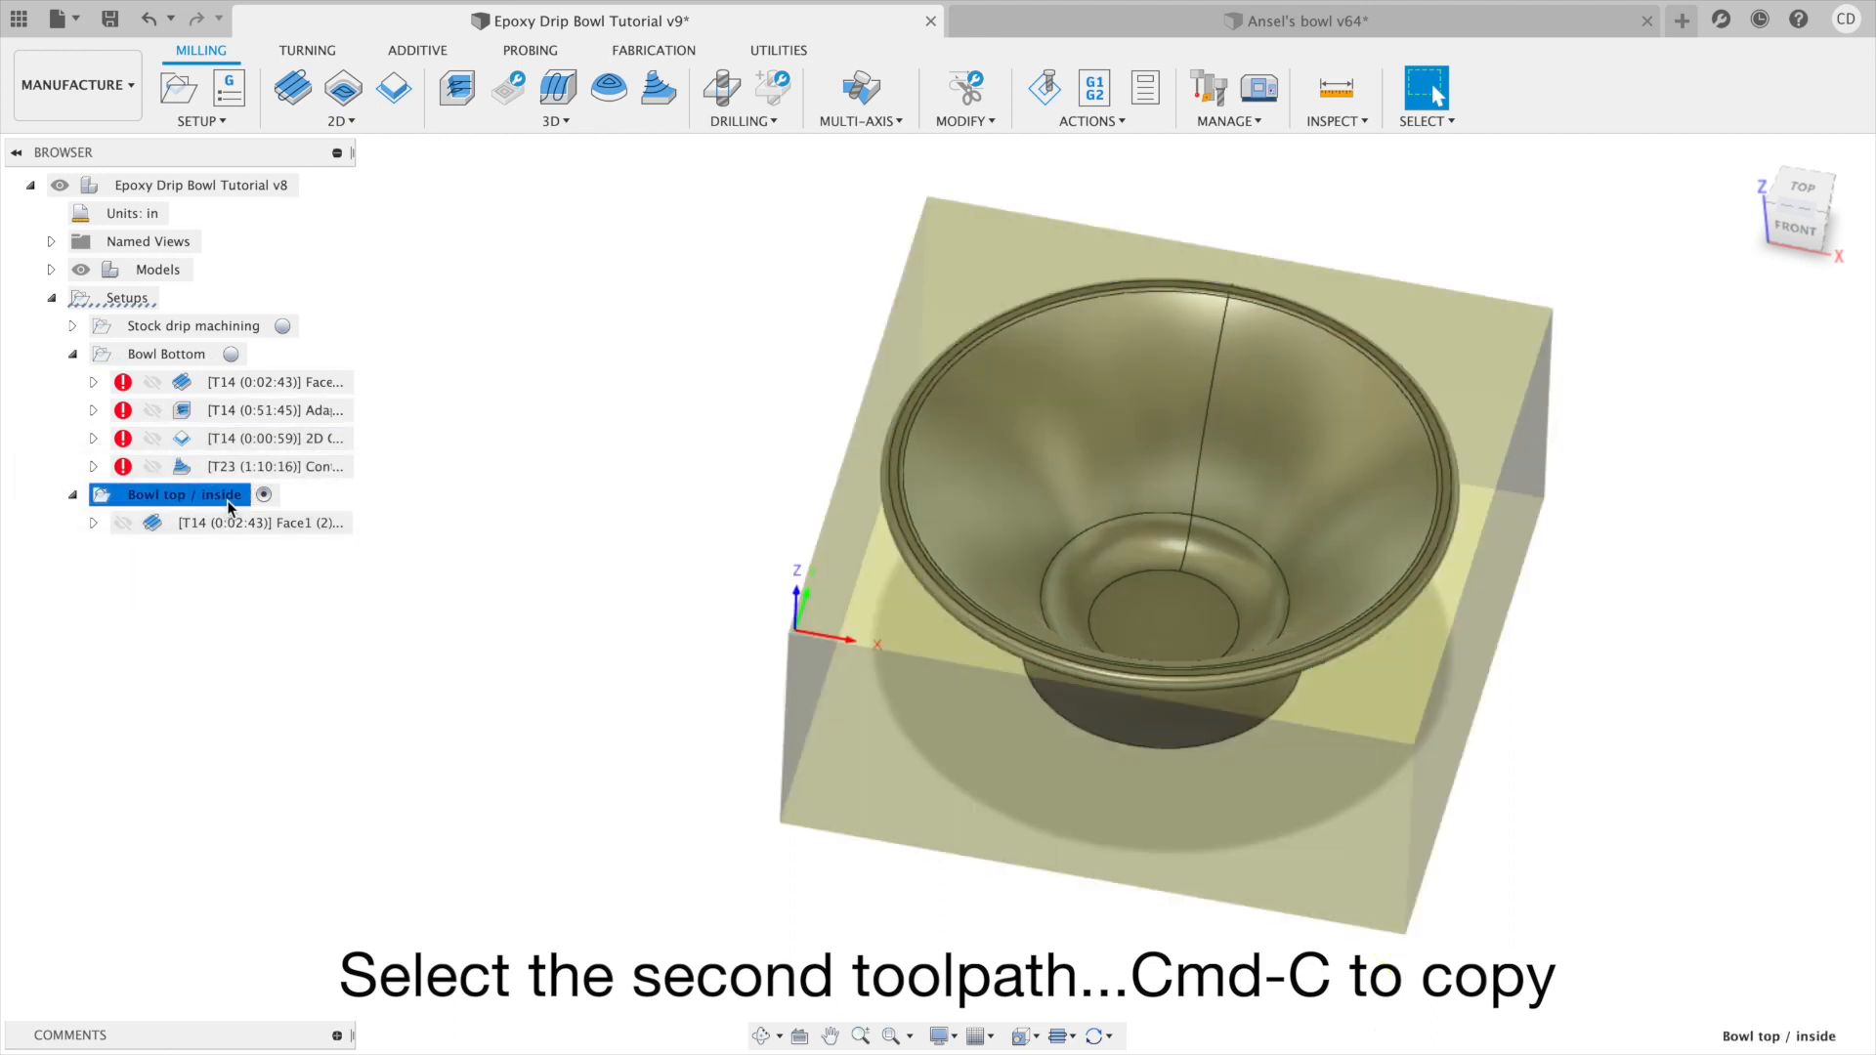
pyautogui.press('super+v')
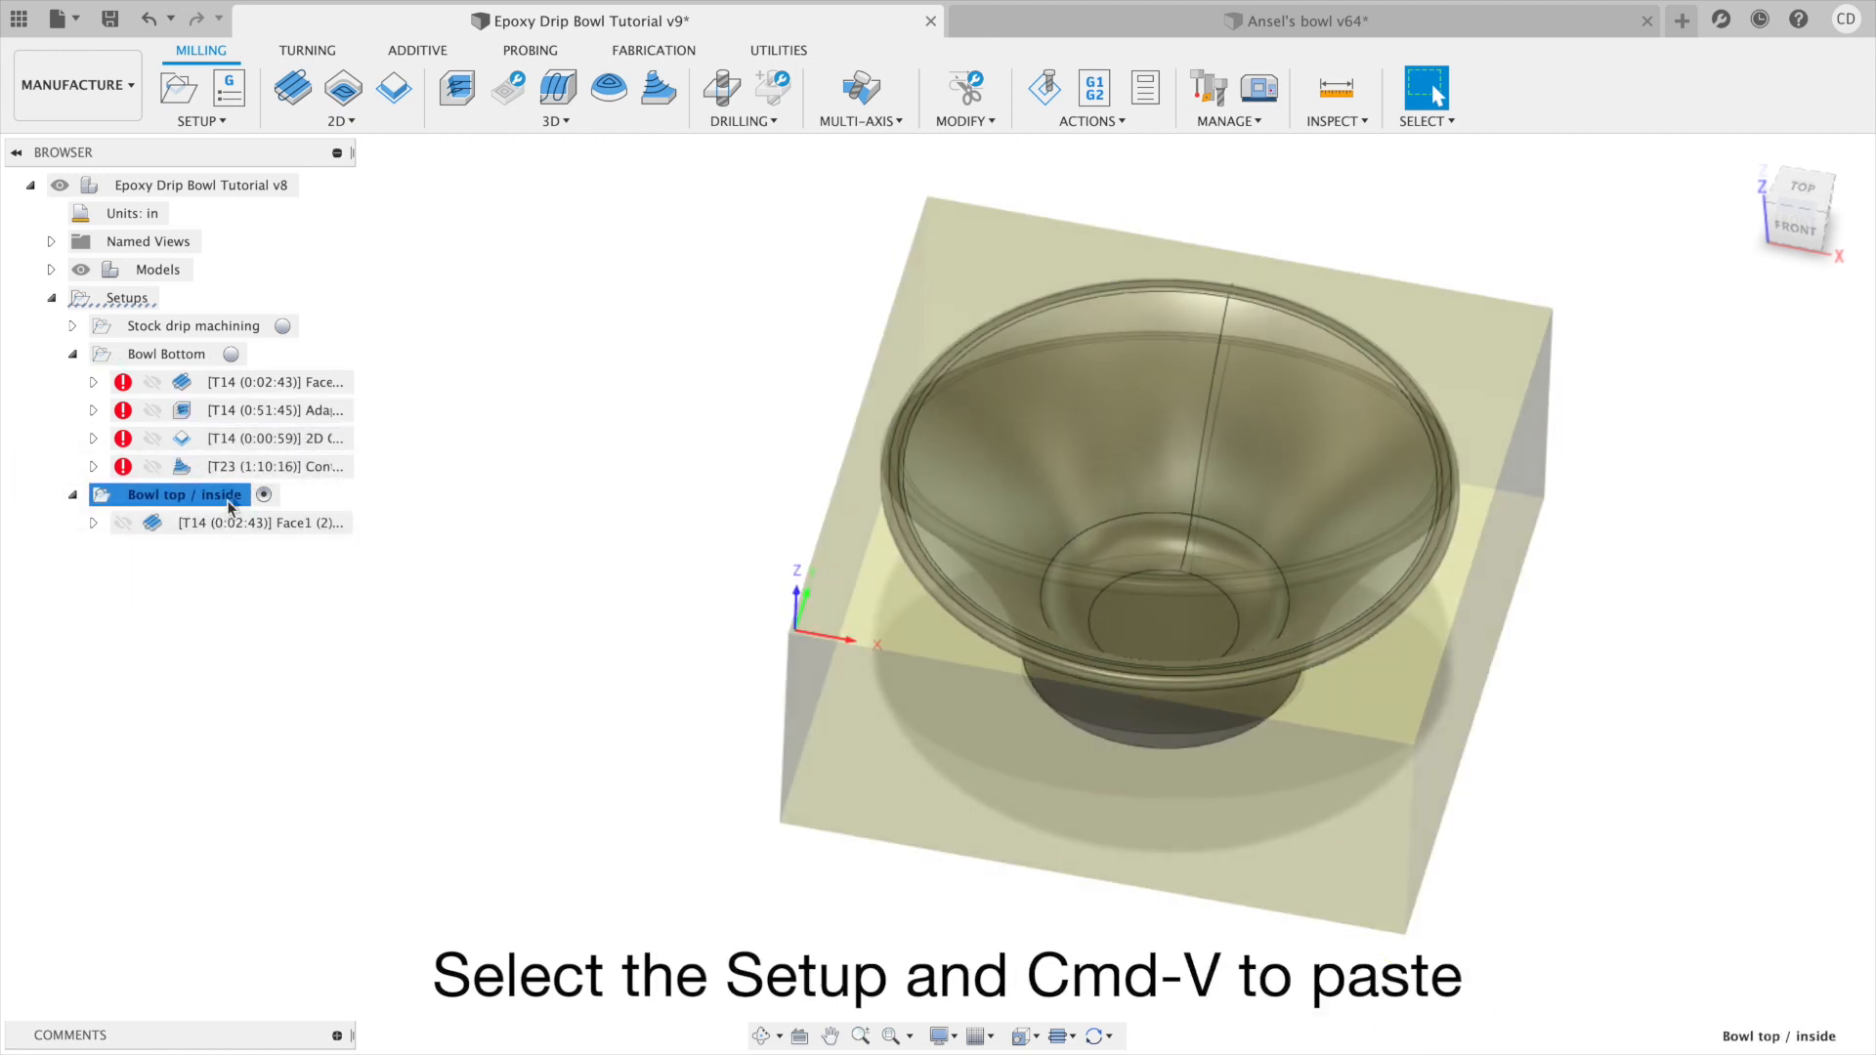
# Try to generate the copied Adaptive operation and check its error log.
pyautogui.click(222, 551)
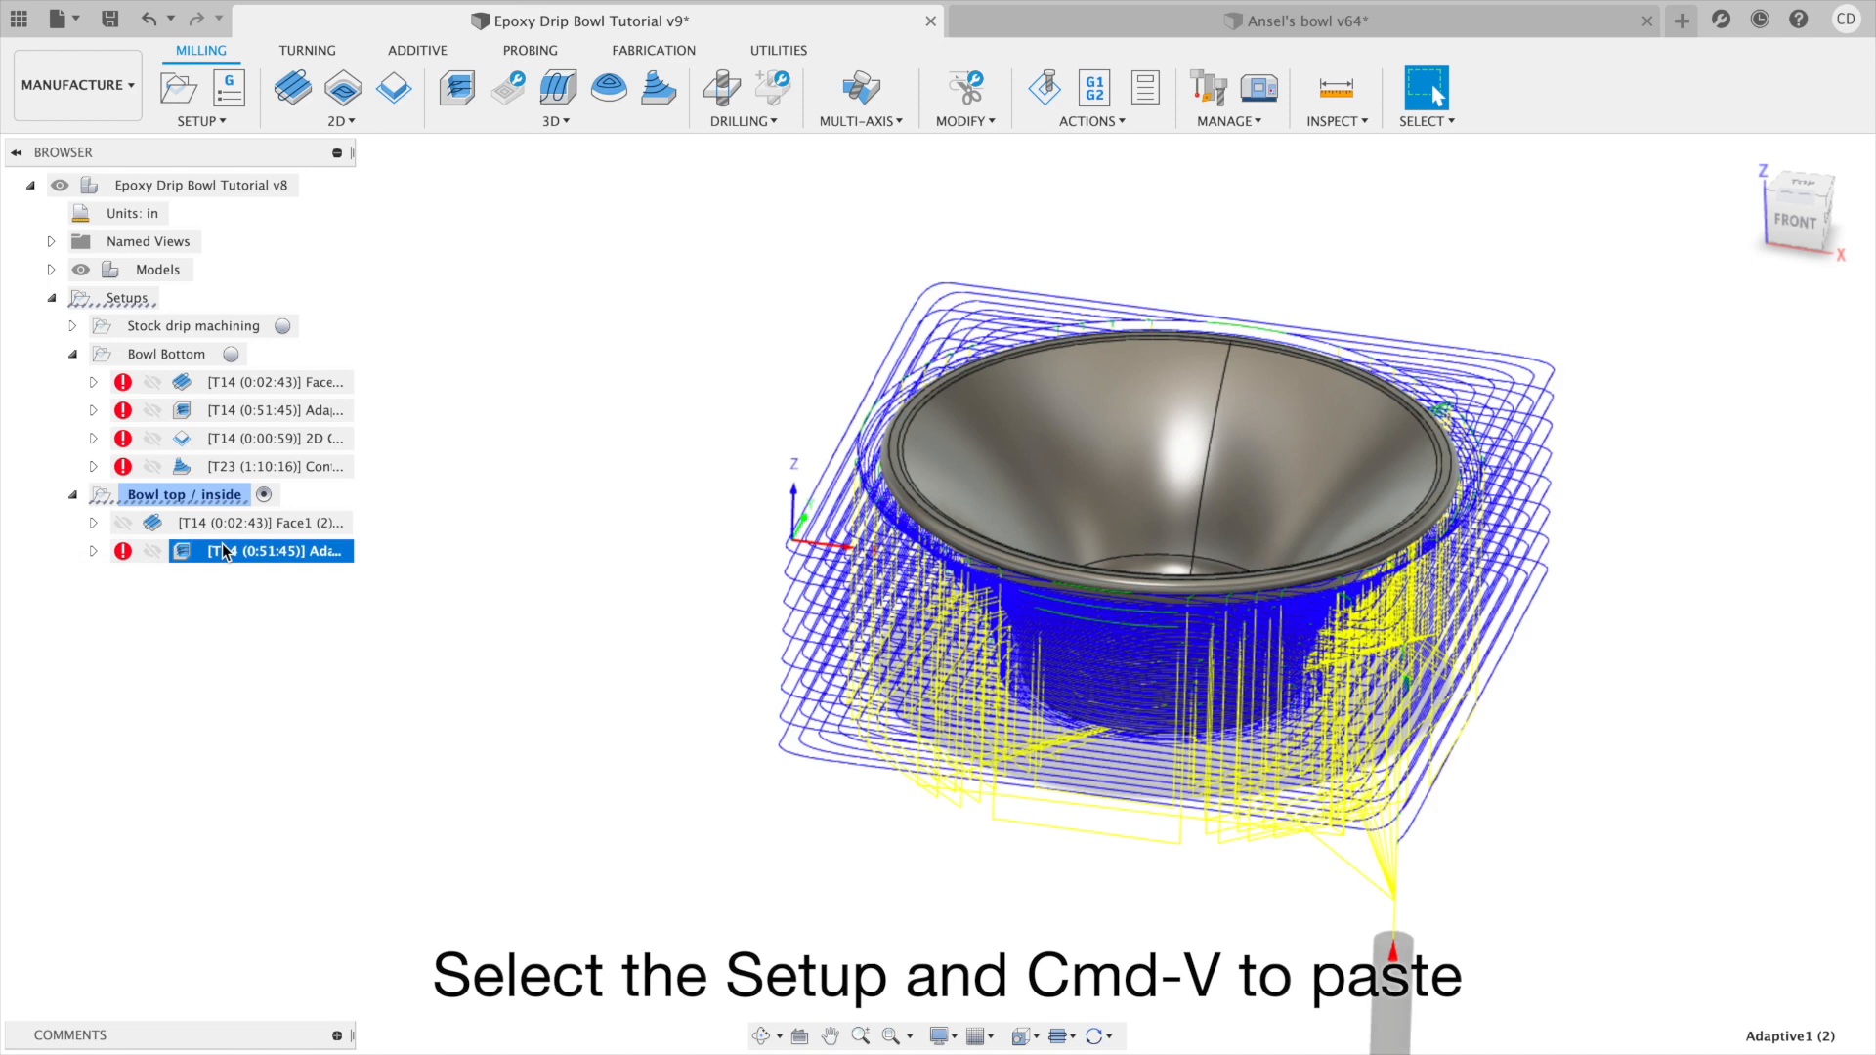
pyautogui.press('super+g')
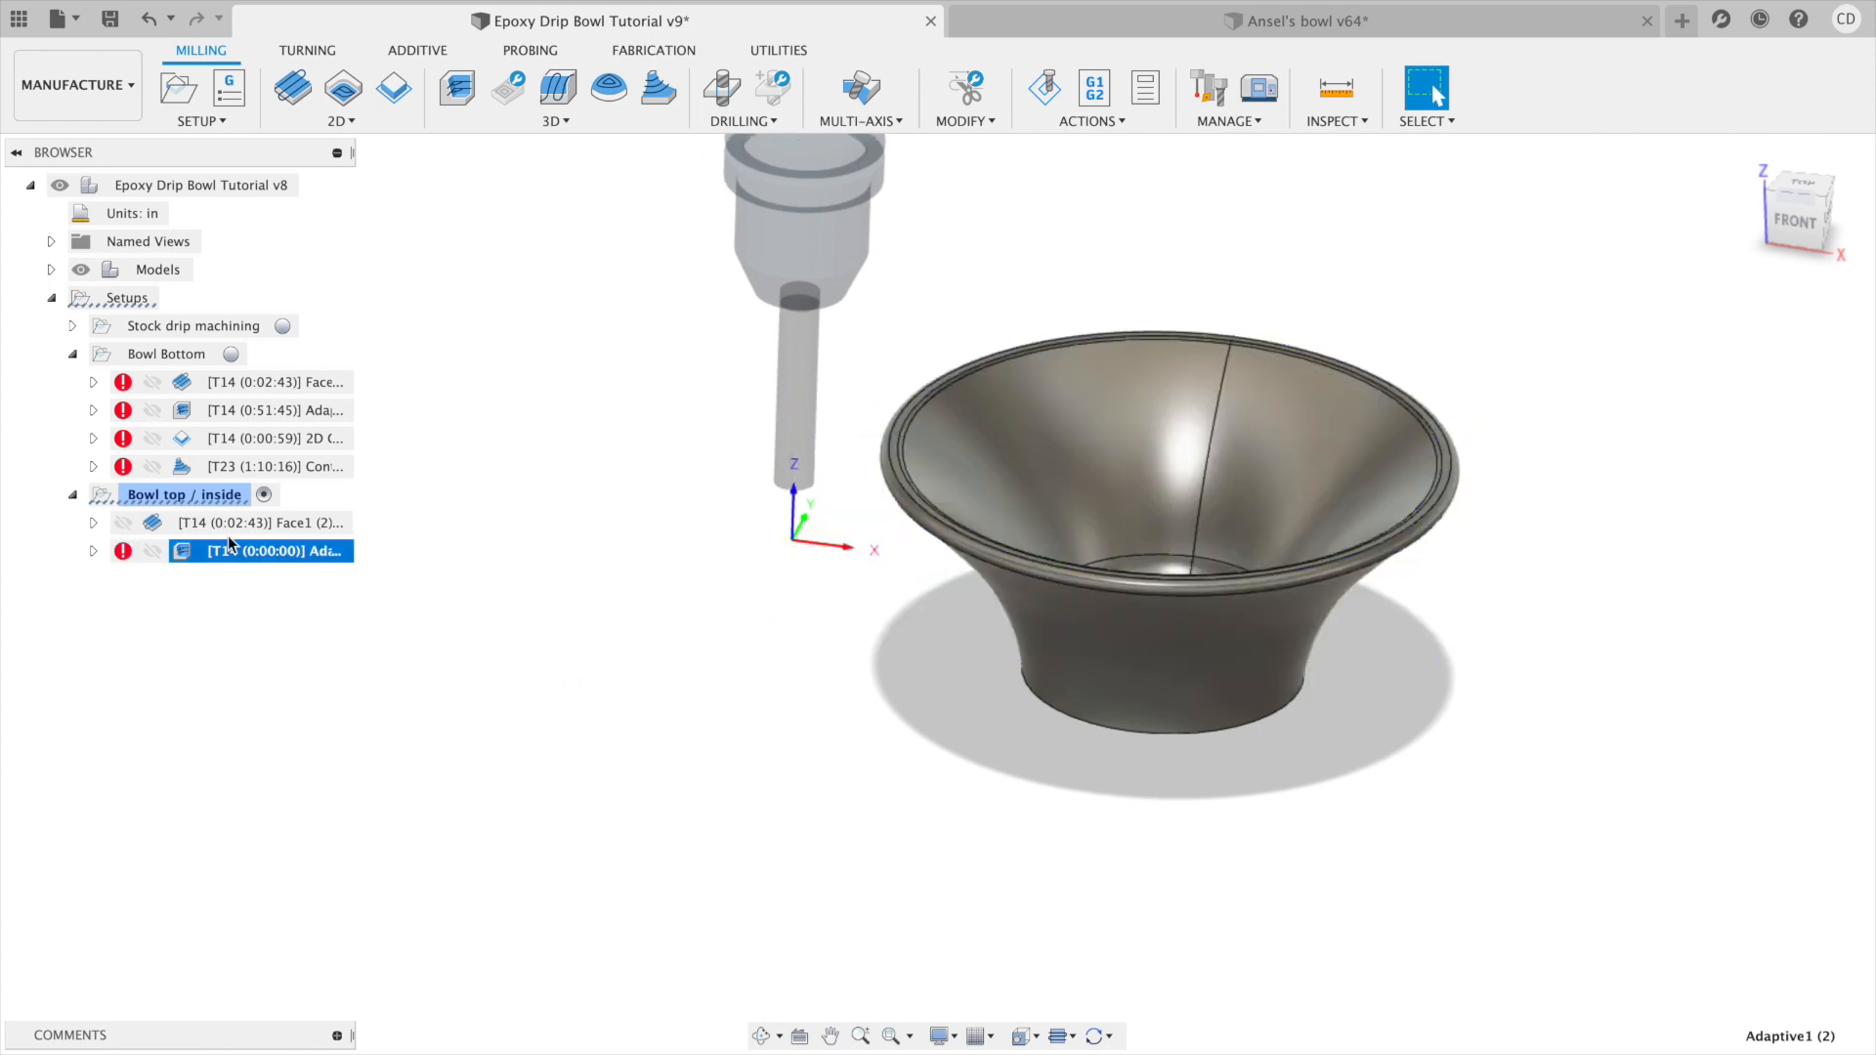
pyautogui.click(122, 551)
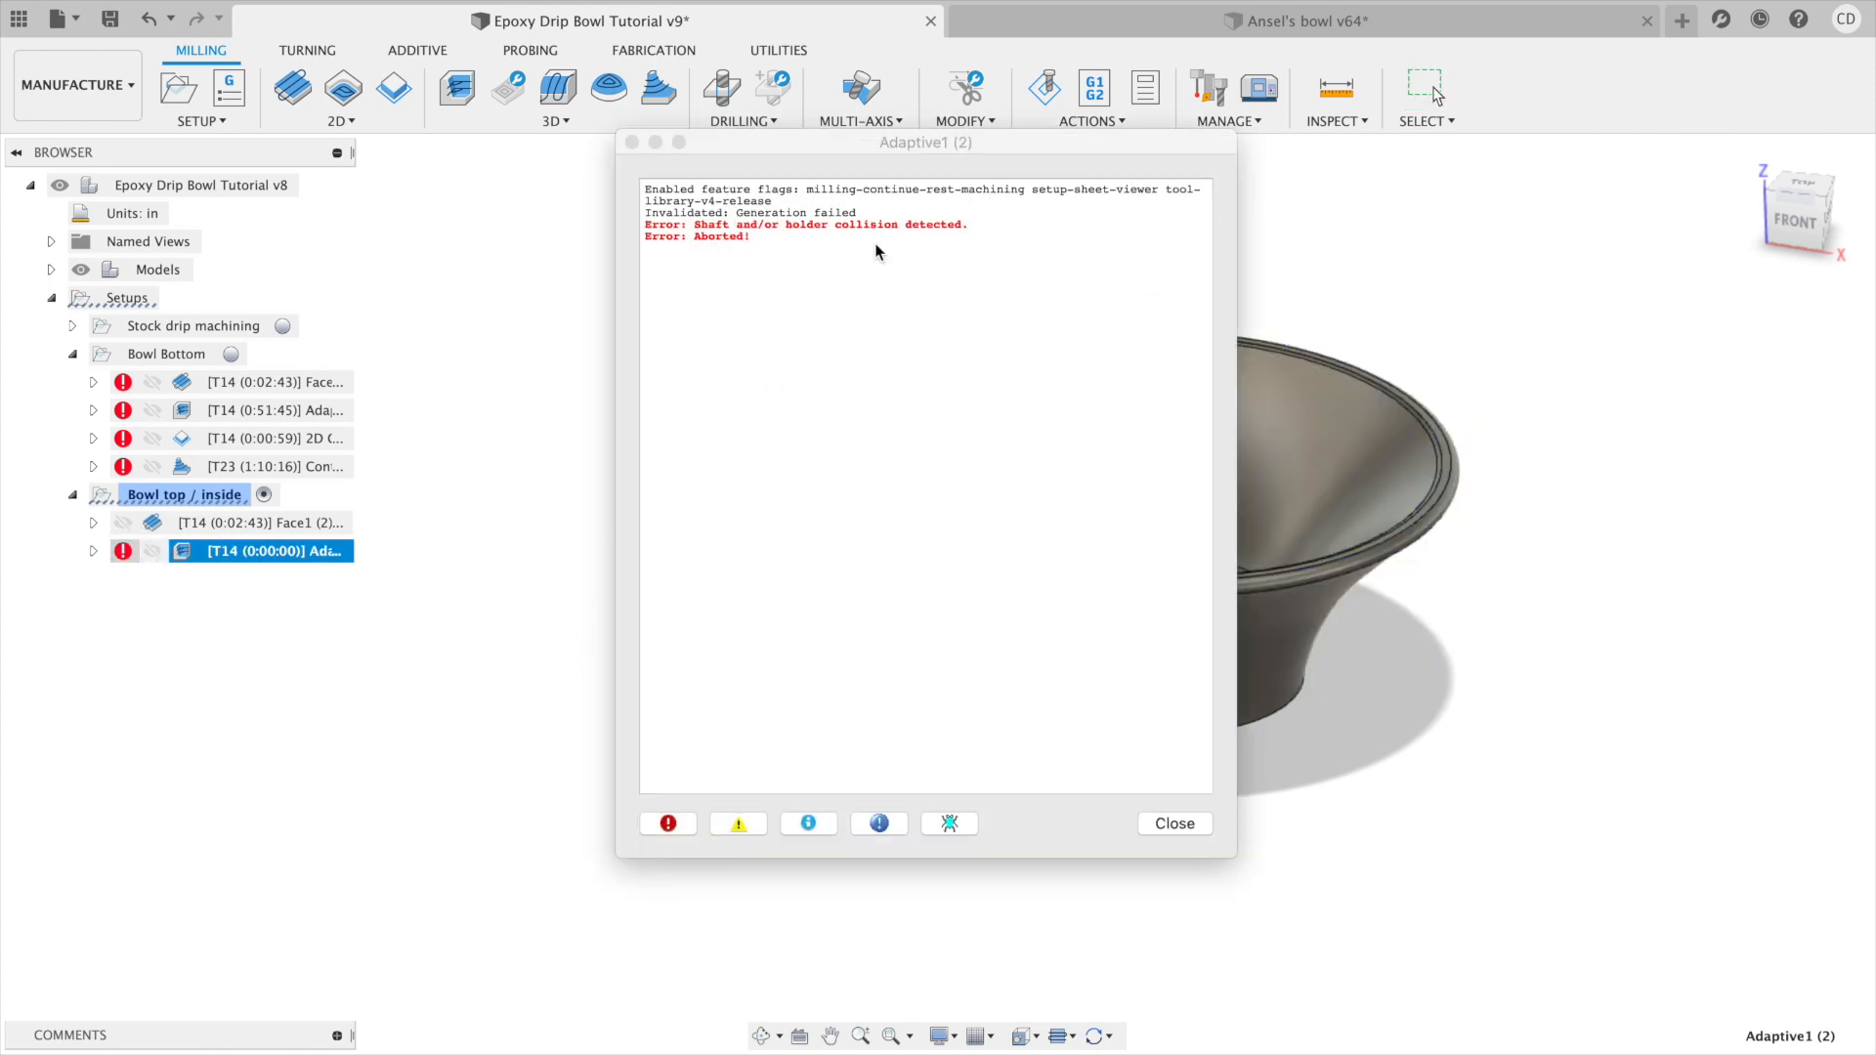
pyautogui.click(1174, 824)
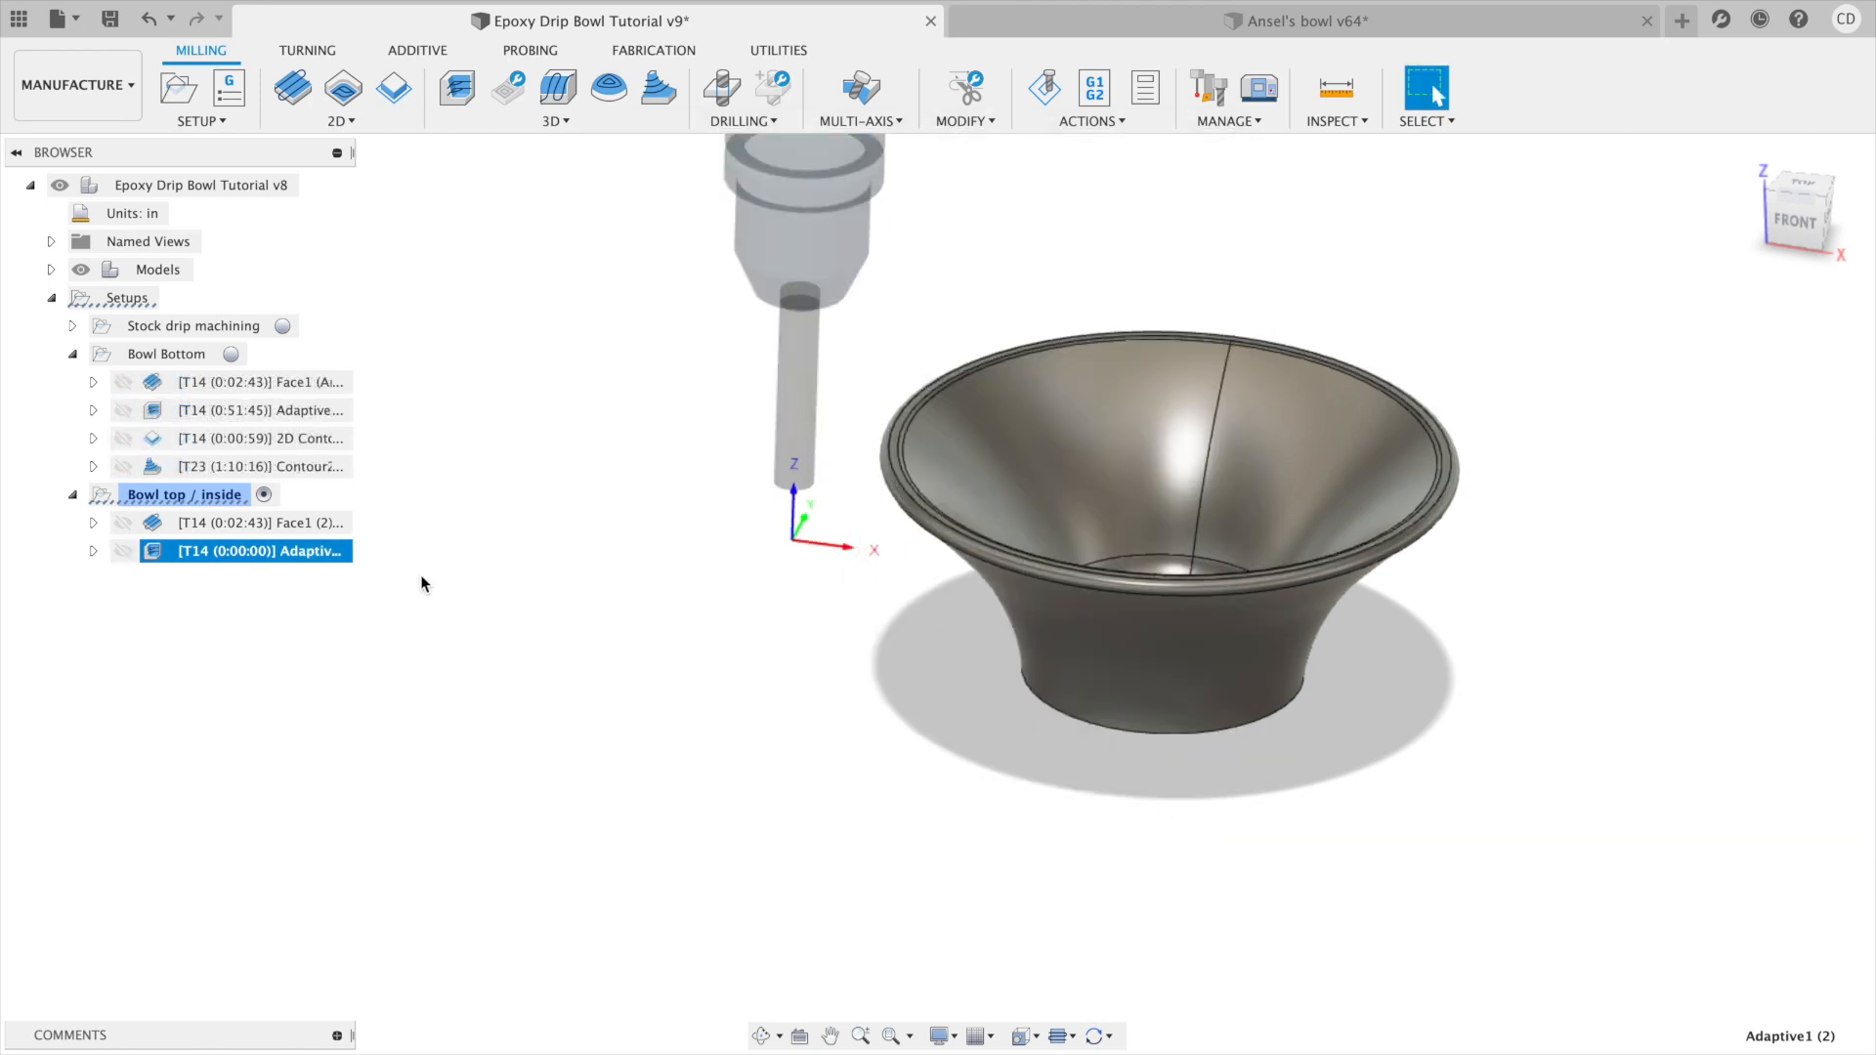
# Edit the copied Adaptive operation so its bottom height is taken from Model top with a -.25 in offset.
pyautogui.rightClick(225, 553)
pyautogui.click(400, 23)
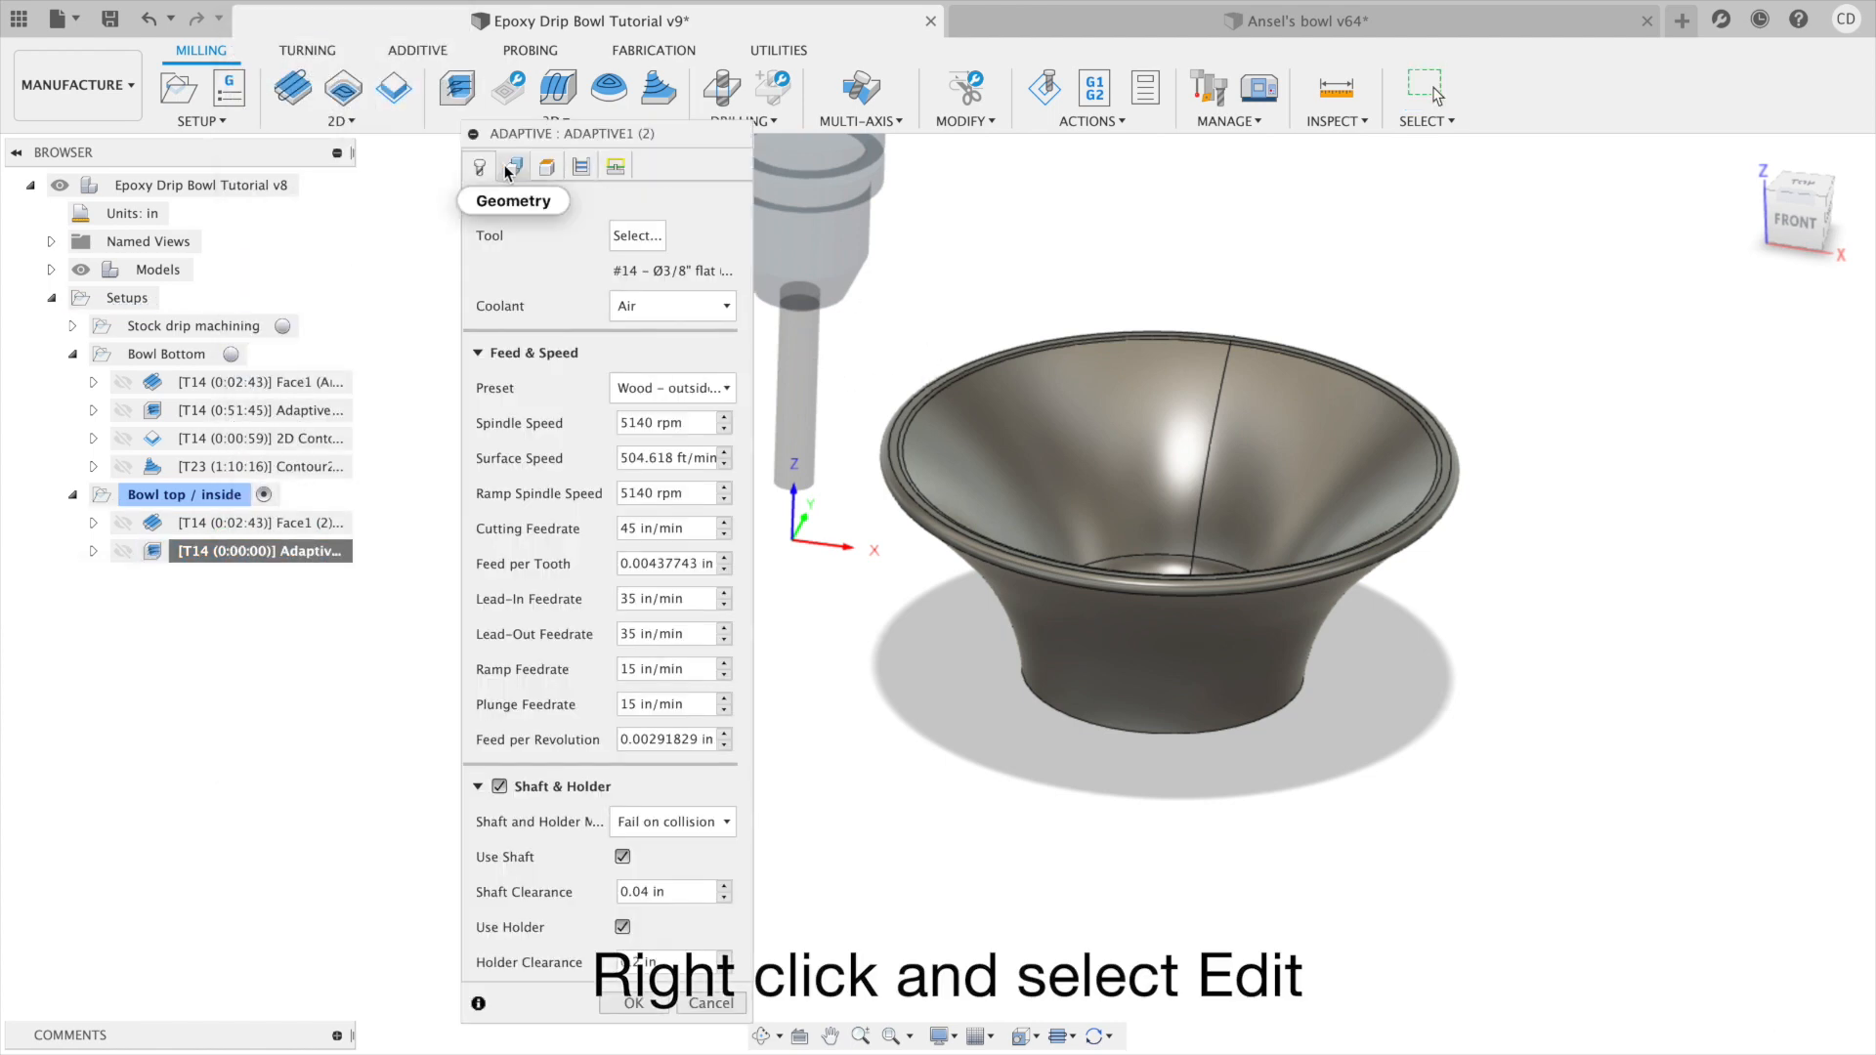
pyautogui.keyDown('shift'); pyautogui.moveTo(1072, 477); pyautogui.dragTo(1072, 419, button='middle'); pyautogui.keyUp('shift')
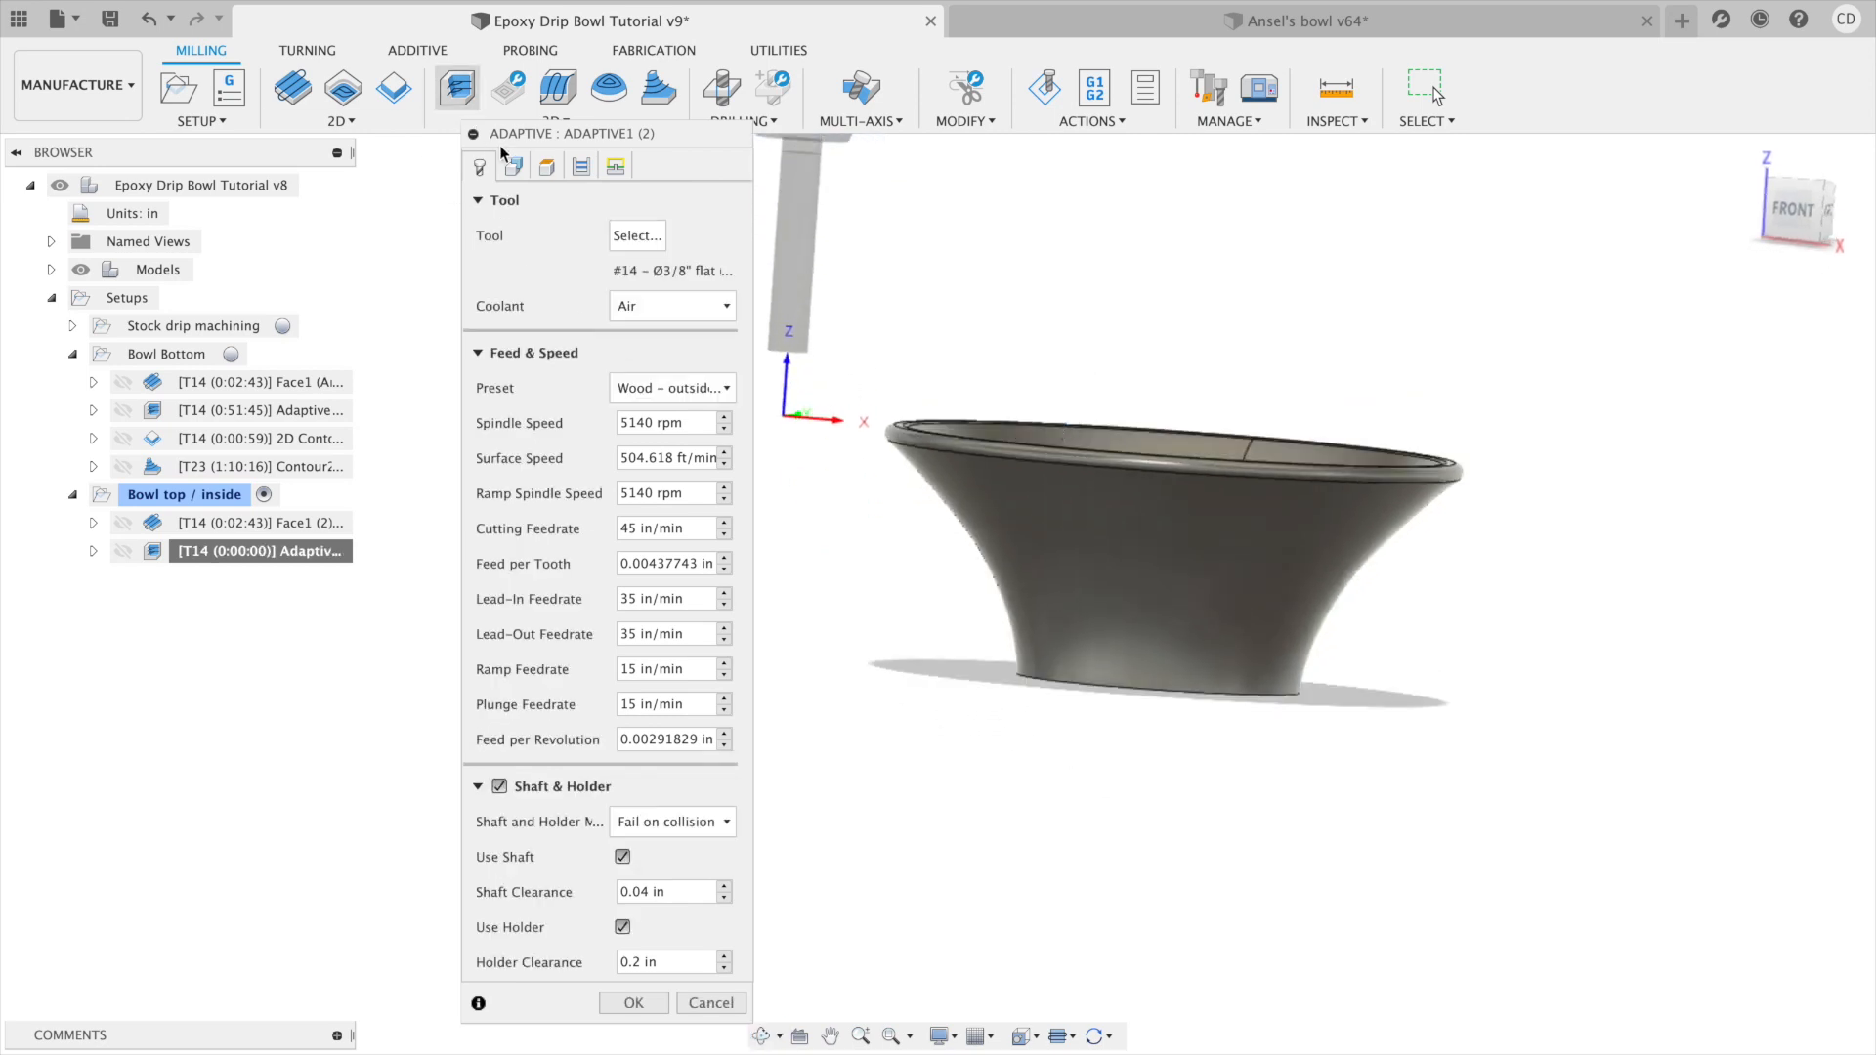
pyautogui.click(509, 168)
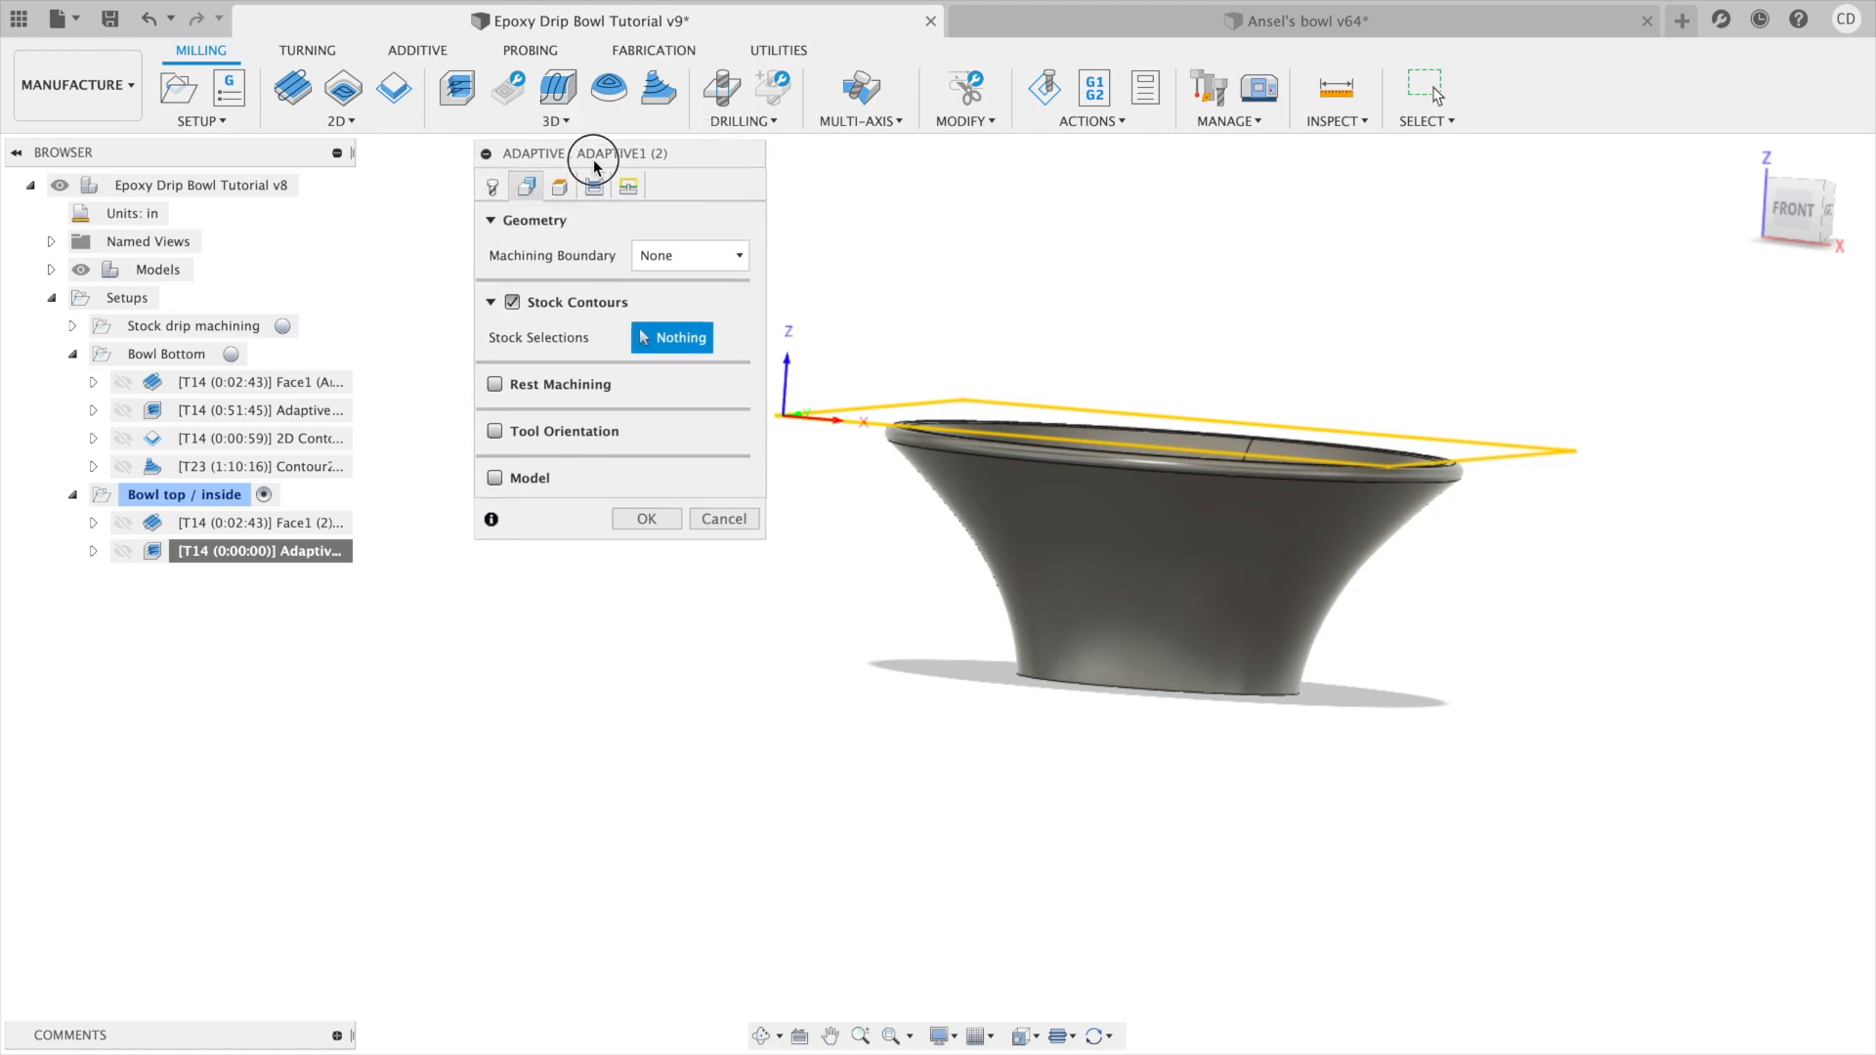
pyautogui.moveTo(591, 134); pyautogui.dragTo(612, 182)
pyautogui.click(570, 219)
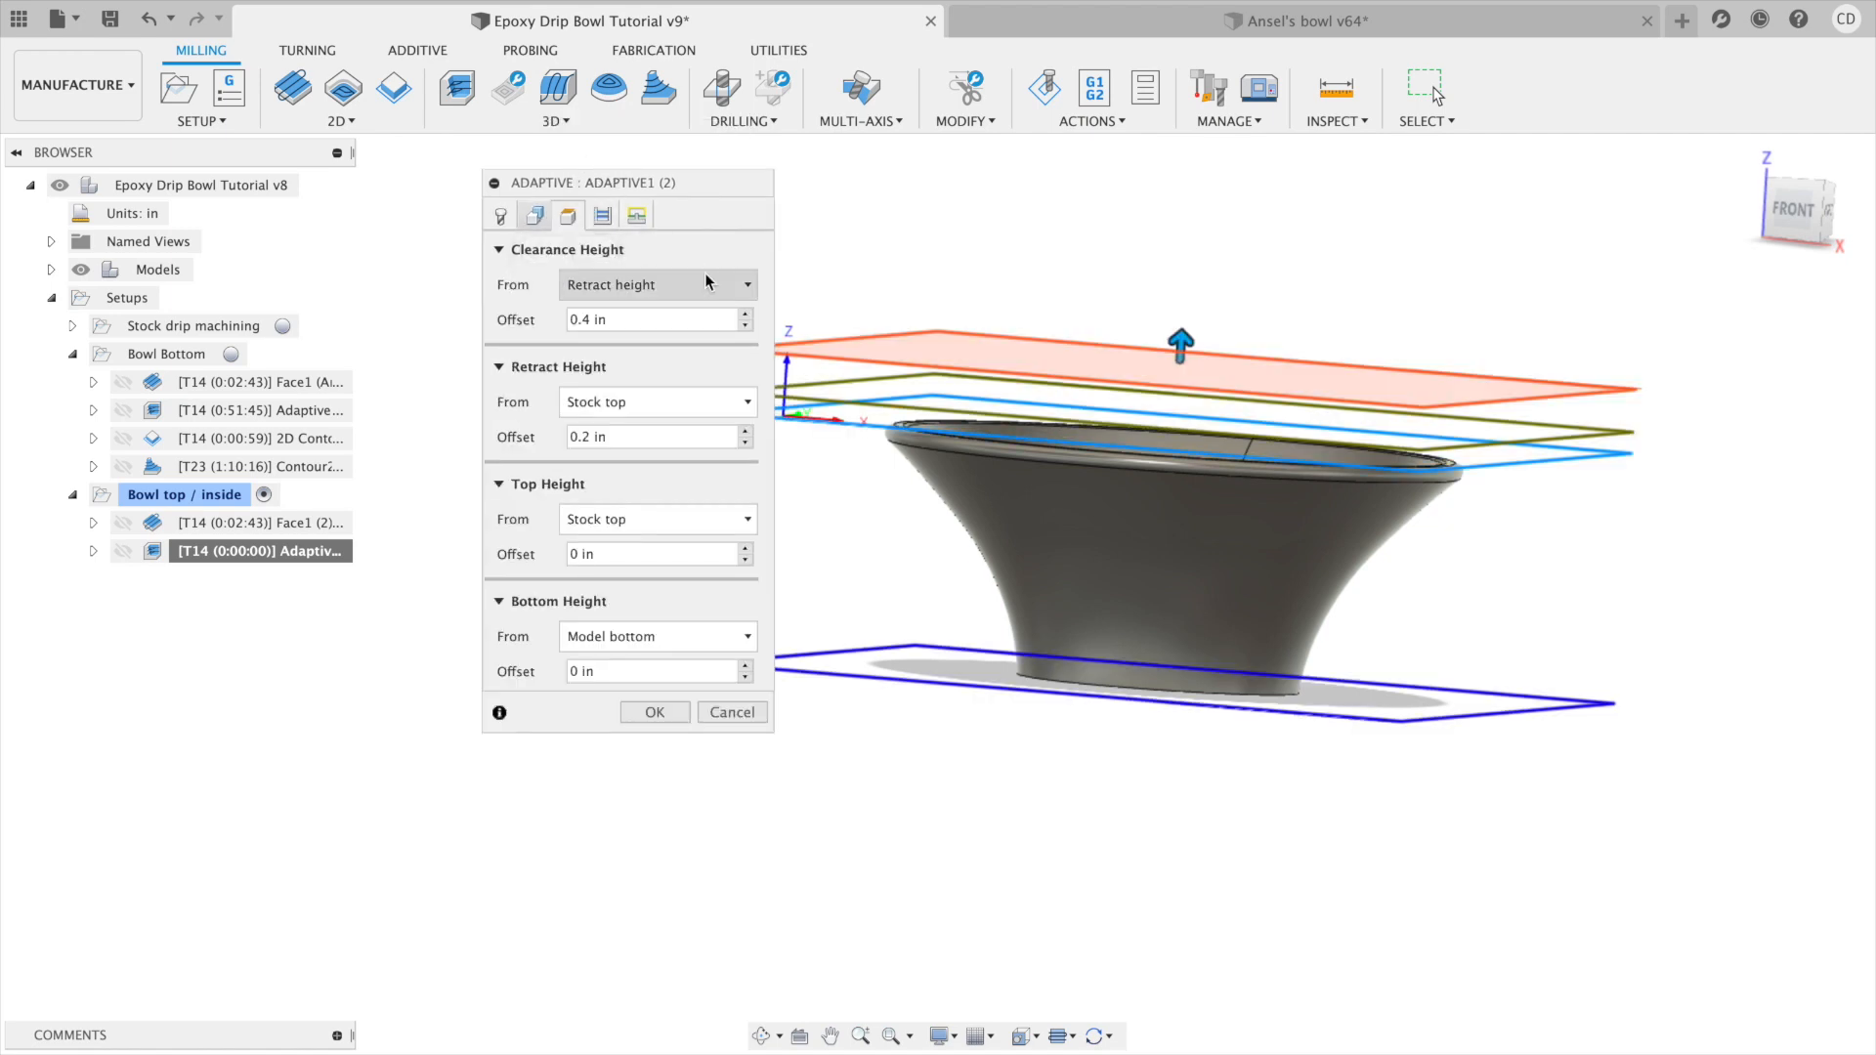
pyautogui.click(677, 641)
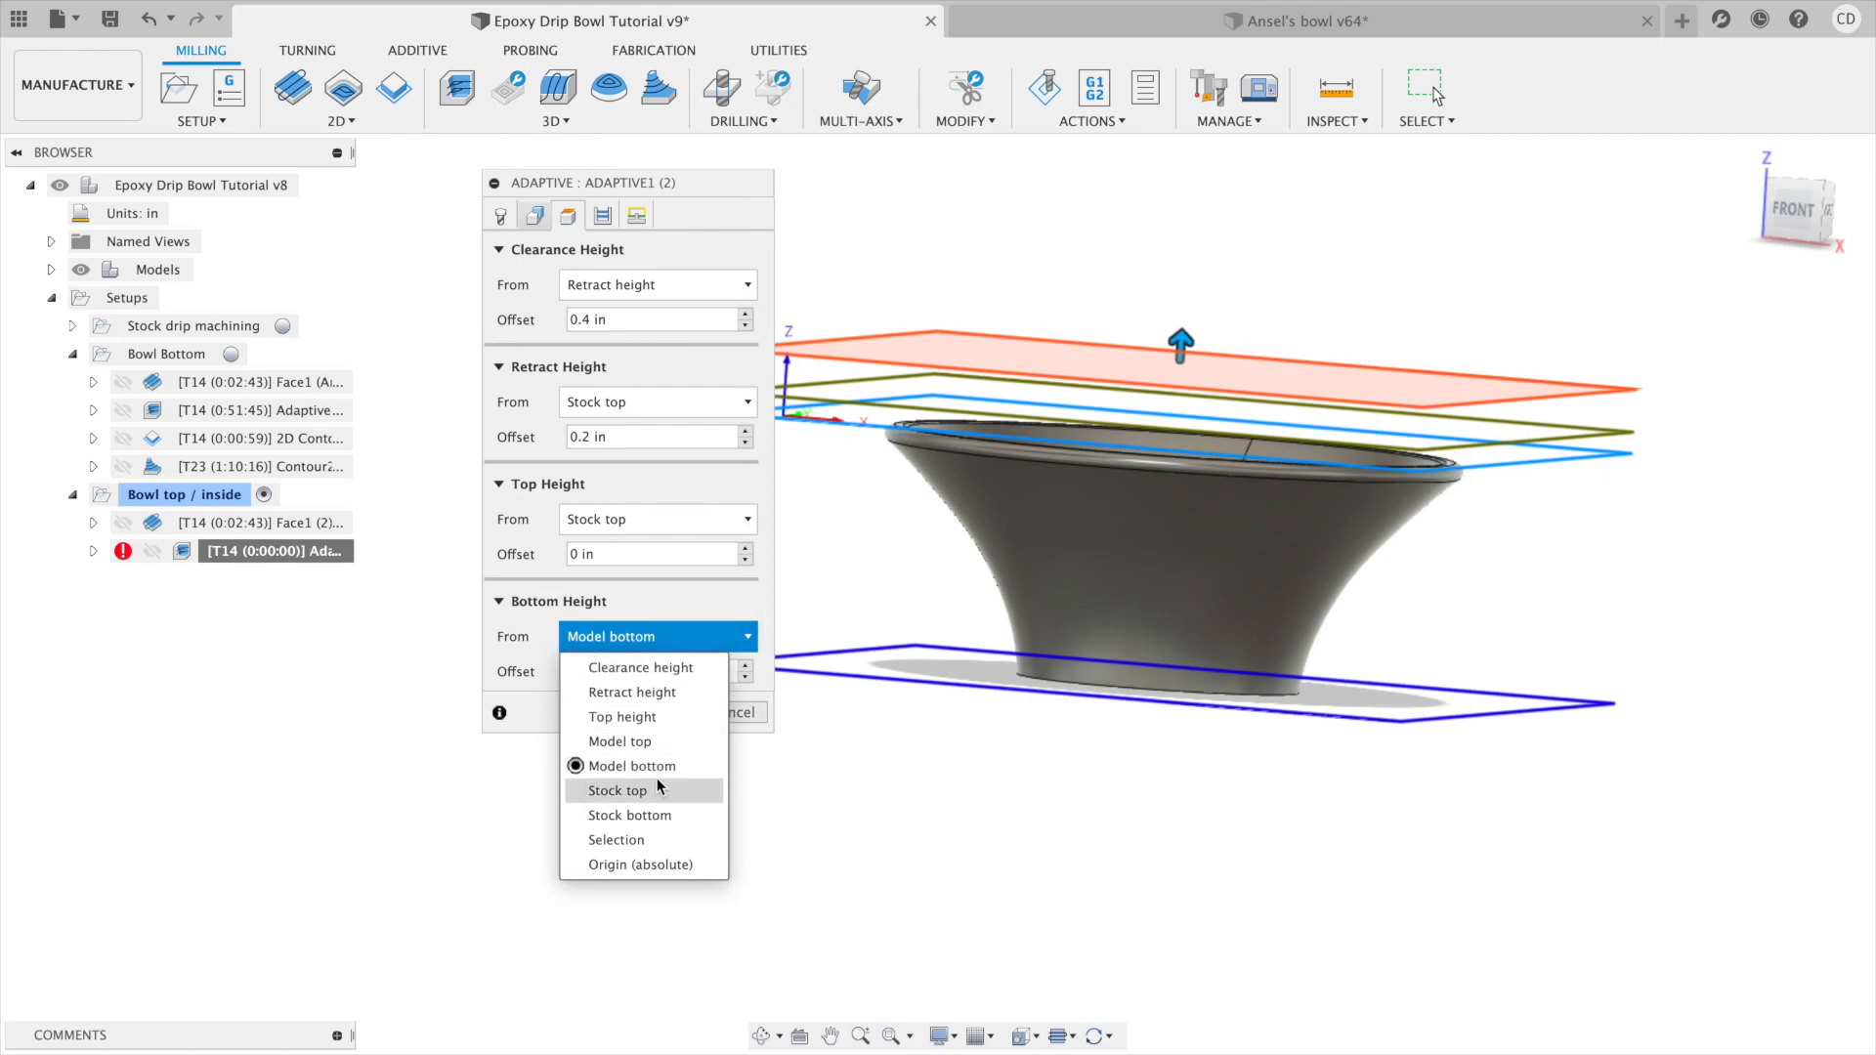
pyautogui.click(625, 741)
pyautogui.click(640, 672)
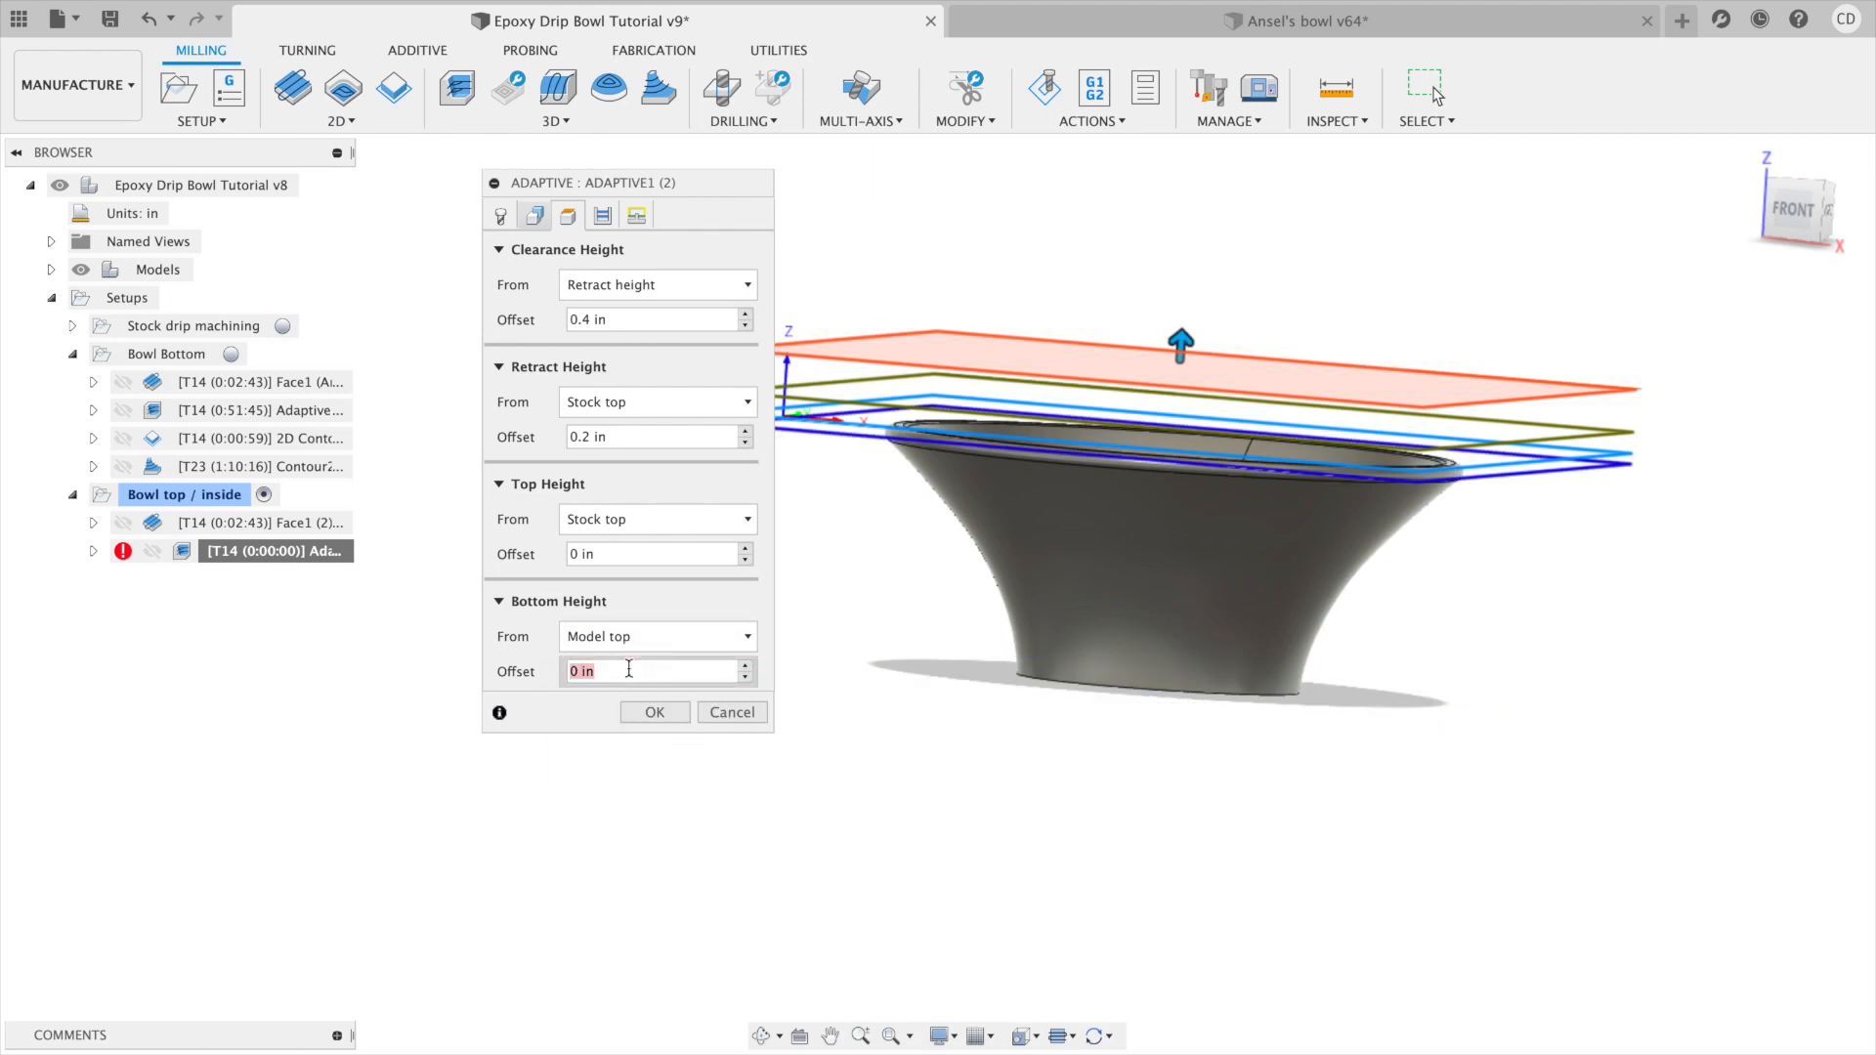
pyautogui.write('-.25')
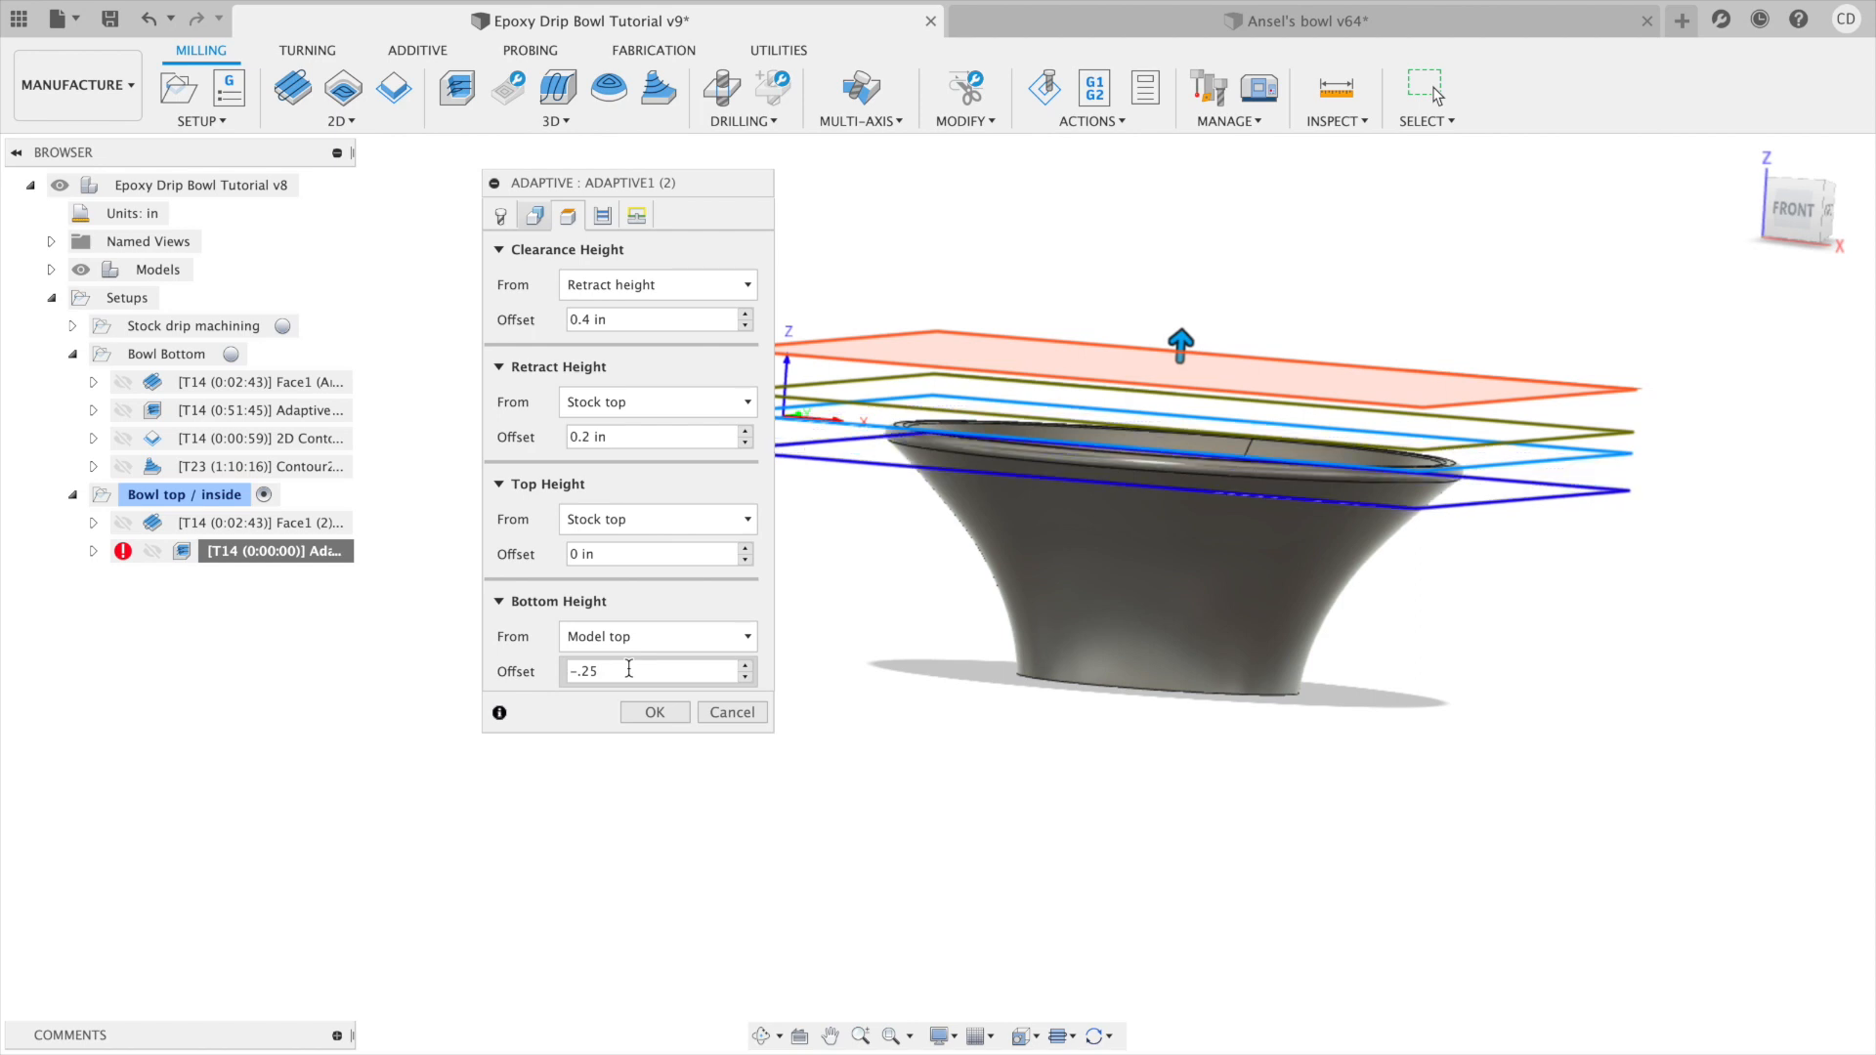
# Check the heights from the front, set the Adaptive's bottom height offset to -.125 in, and accept the operation.
pyautogui.click(1792, 217)
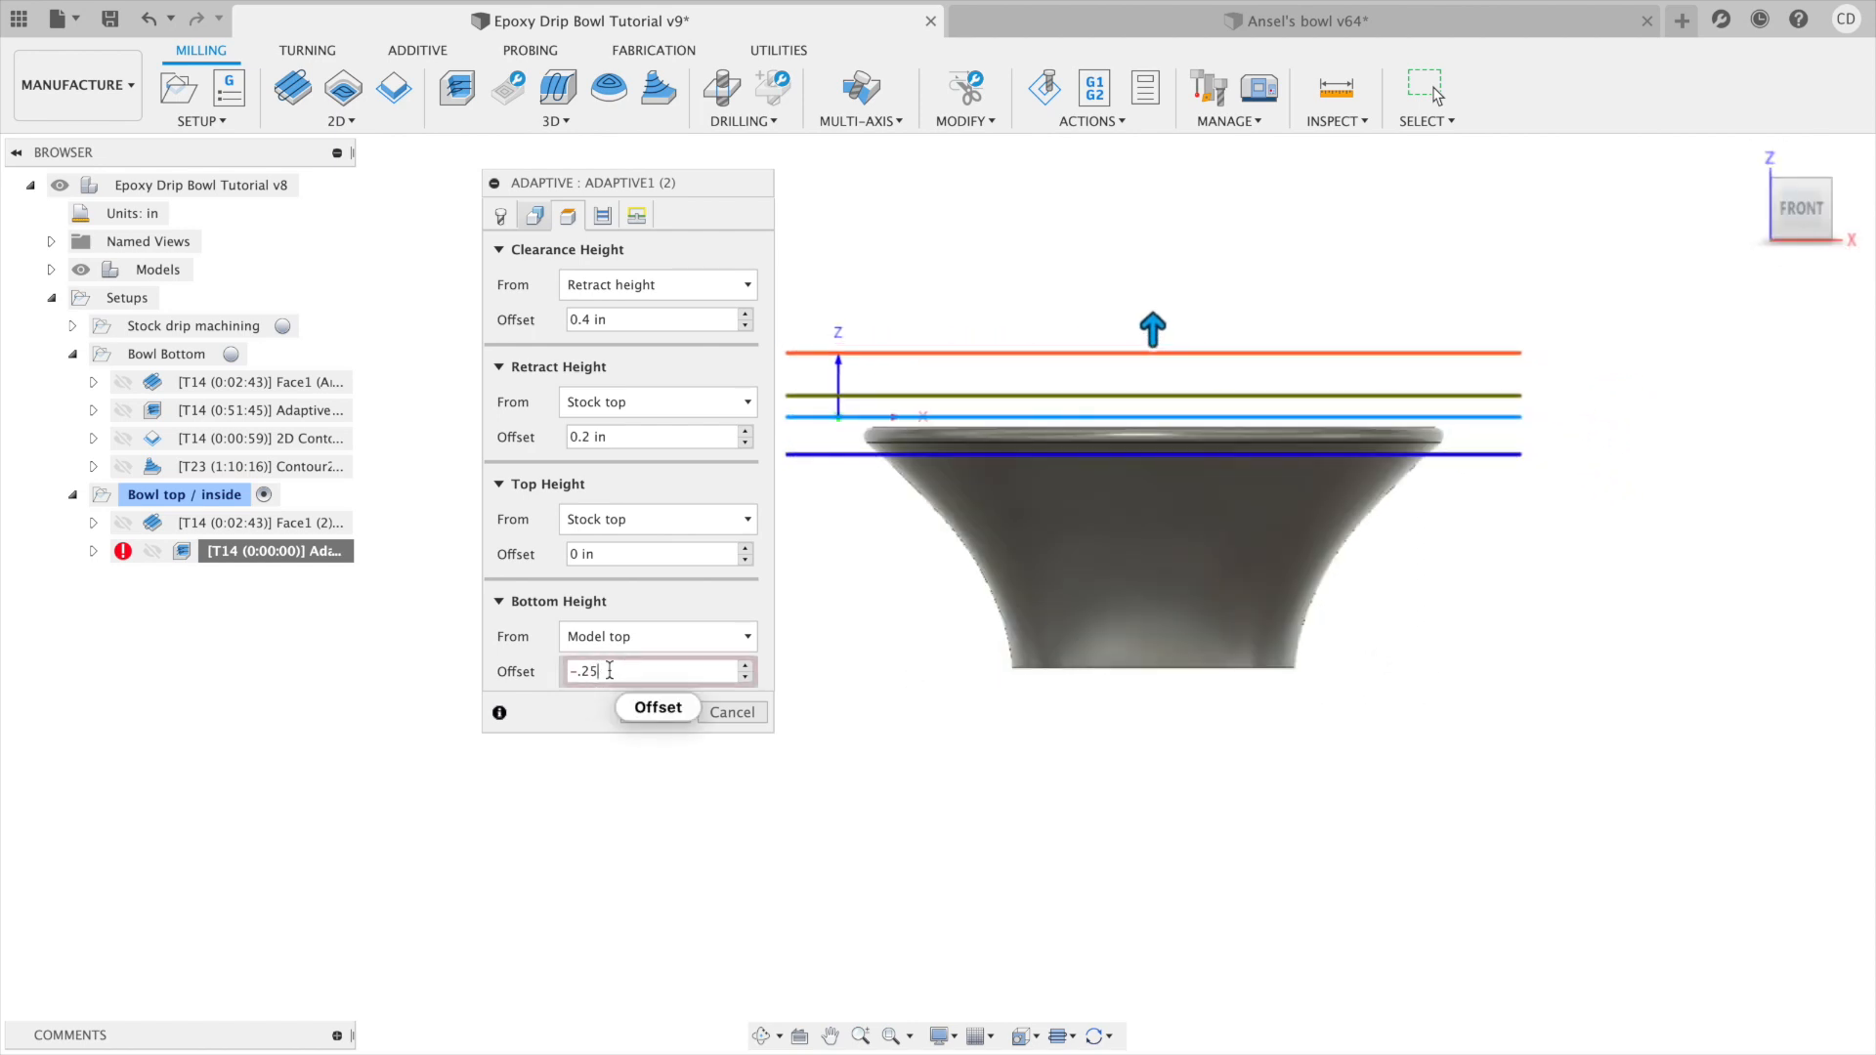
pyautogui.press('BackSpace')
pyautogui.write('1')
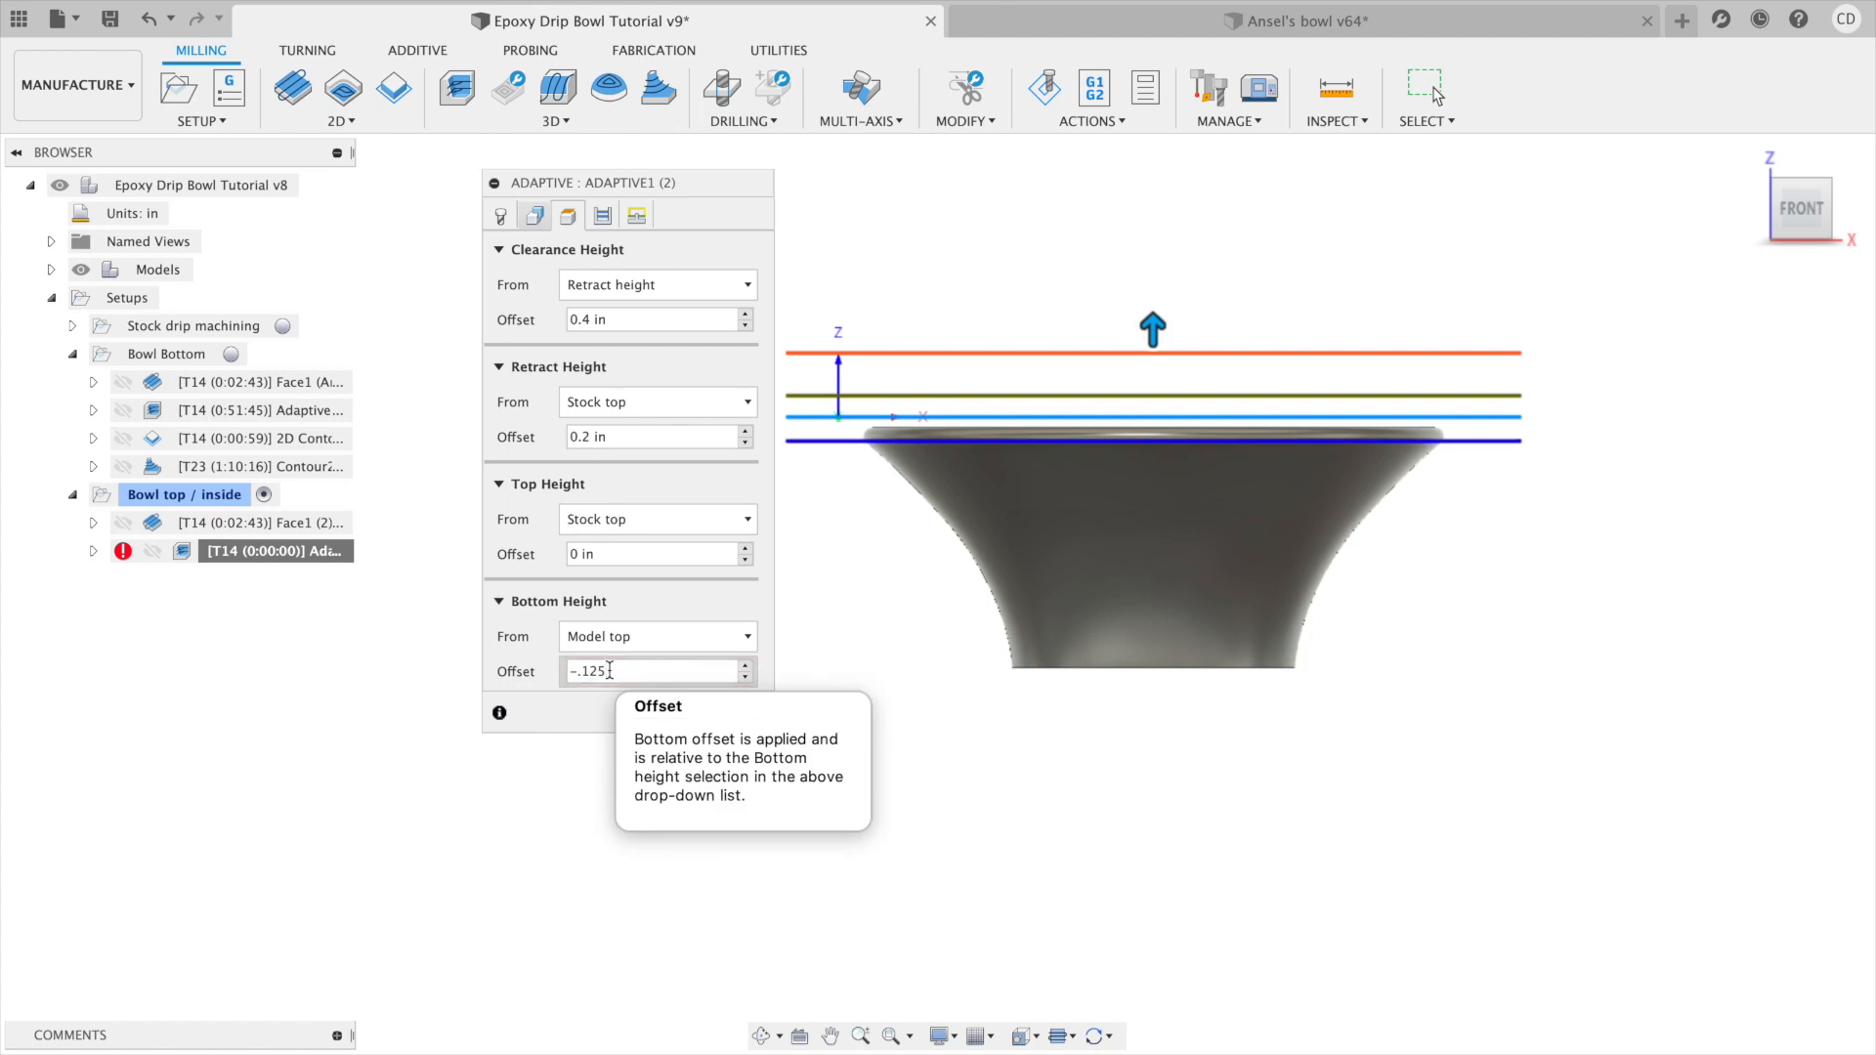
pyautogui.write('00')
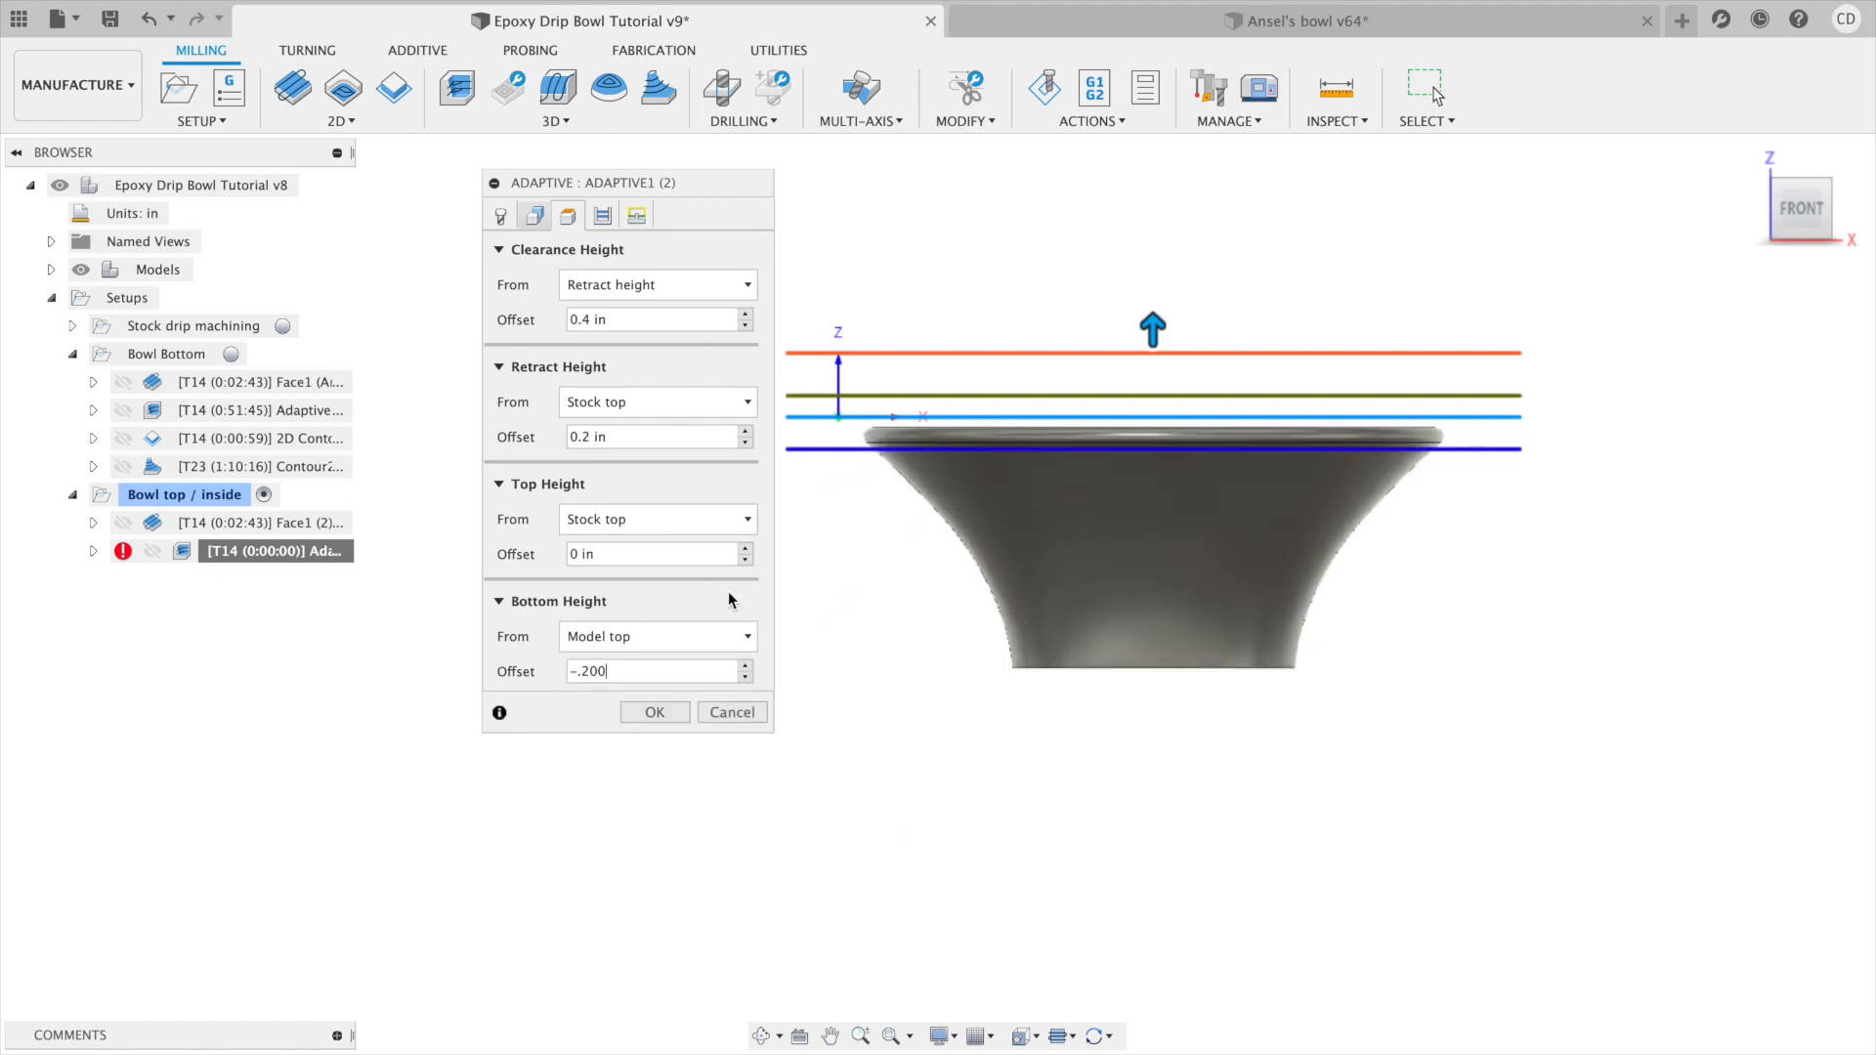
pyautogui.doubleClick(620, 672)
pyautogui.write('125')
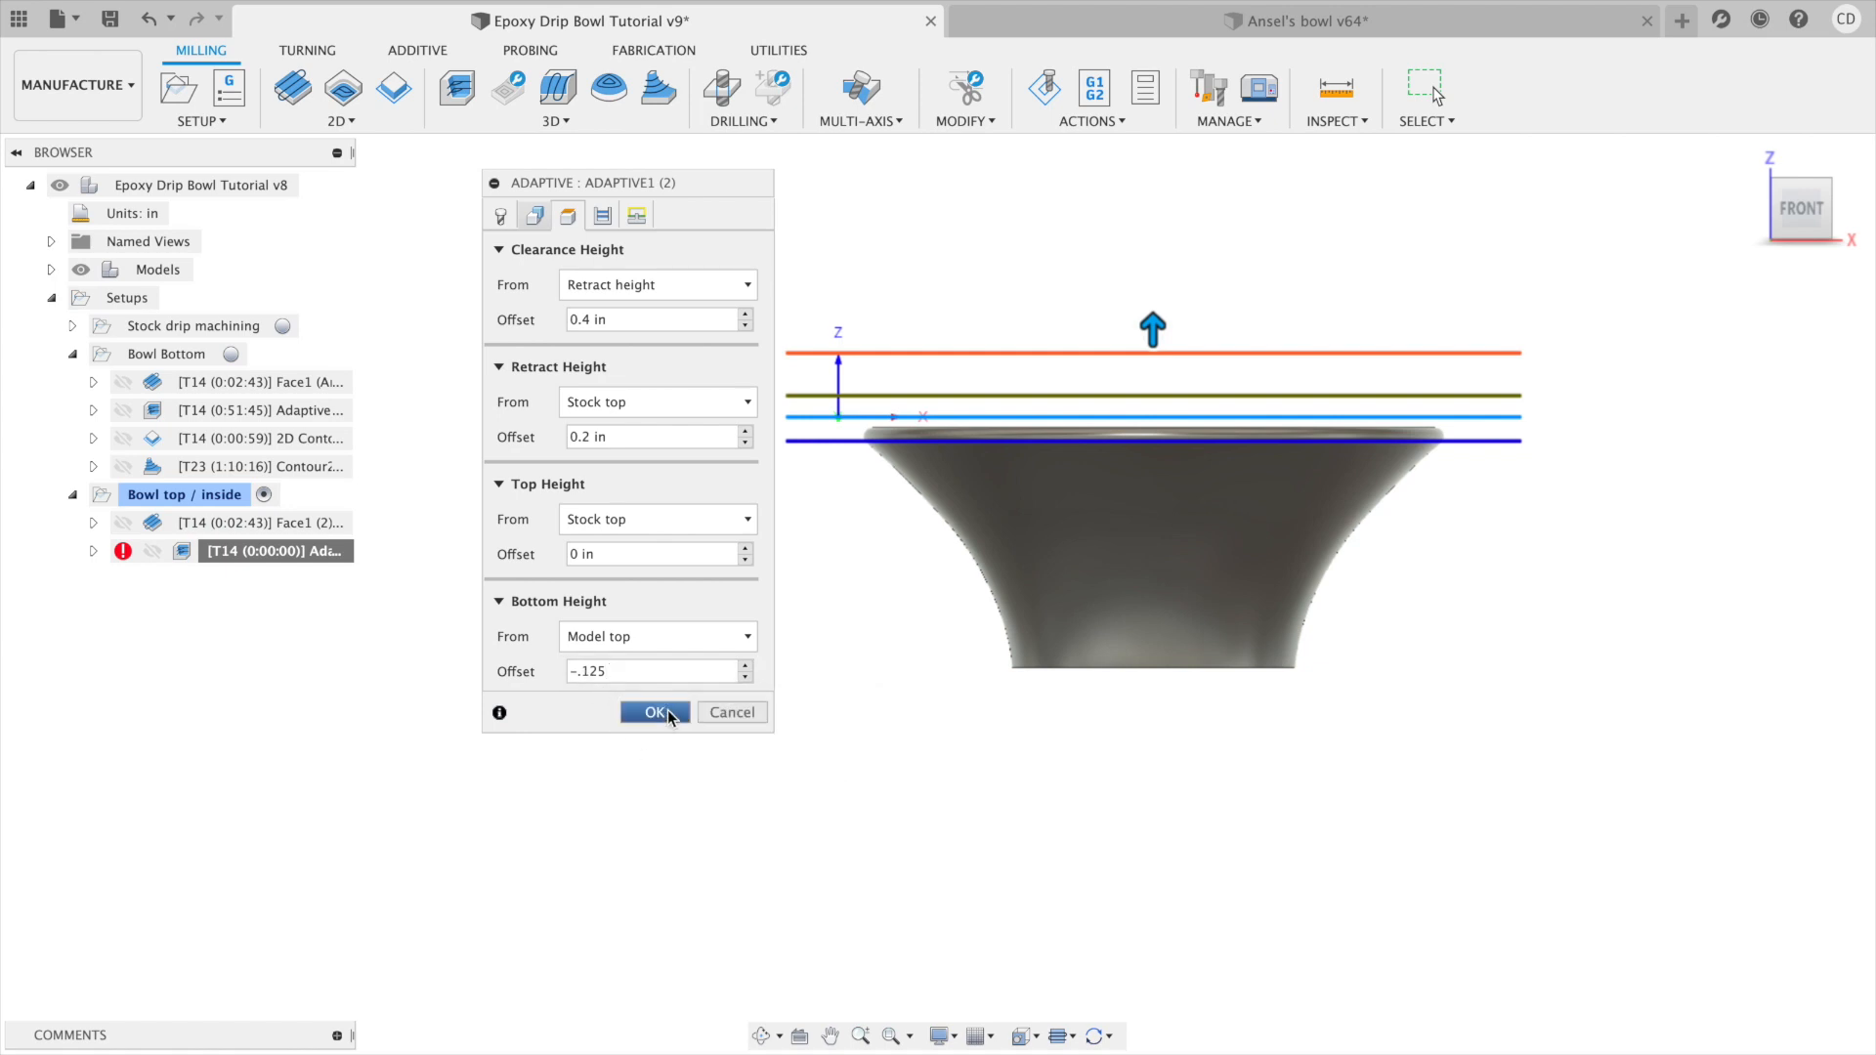
pyautogui.click(652, 713)
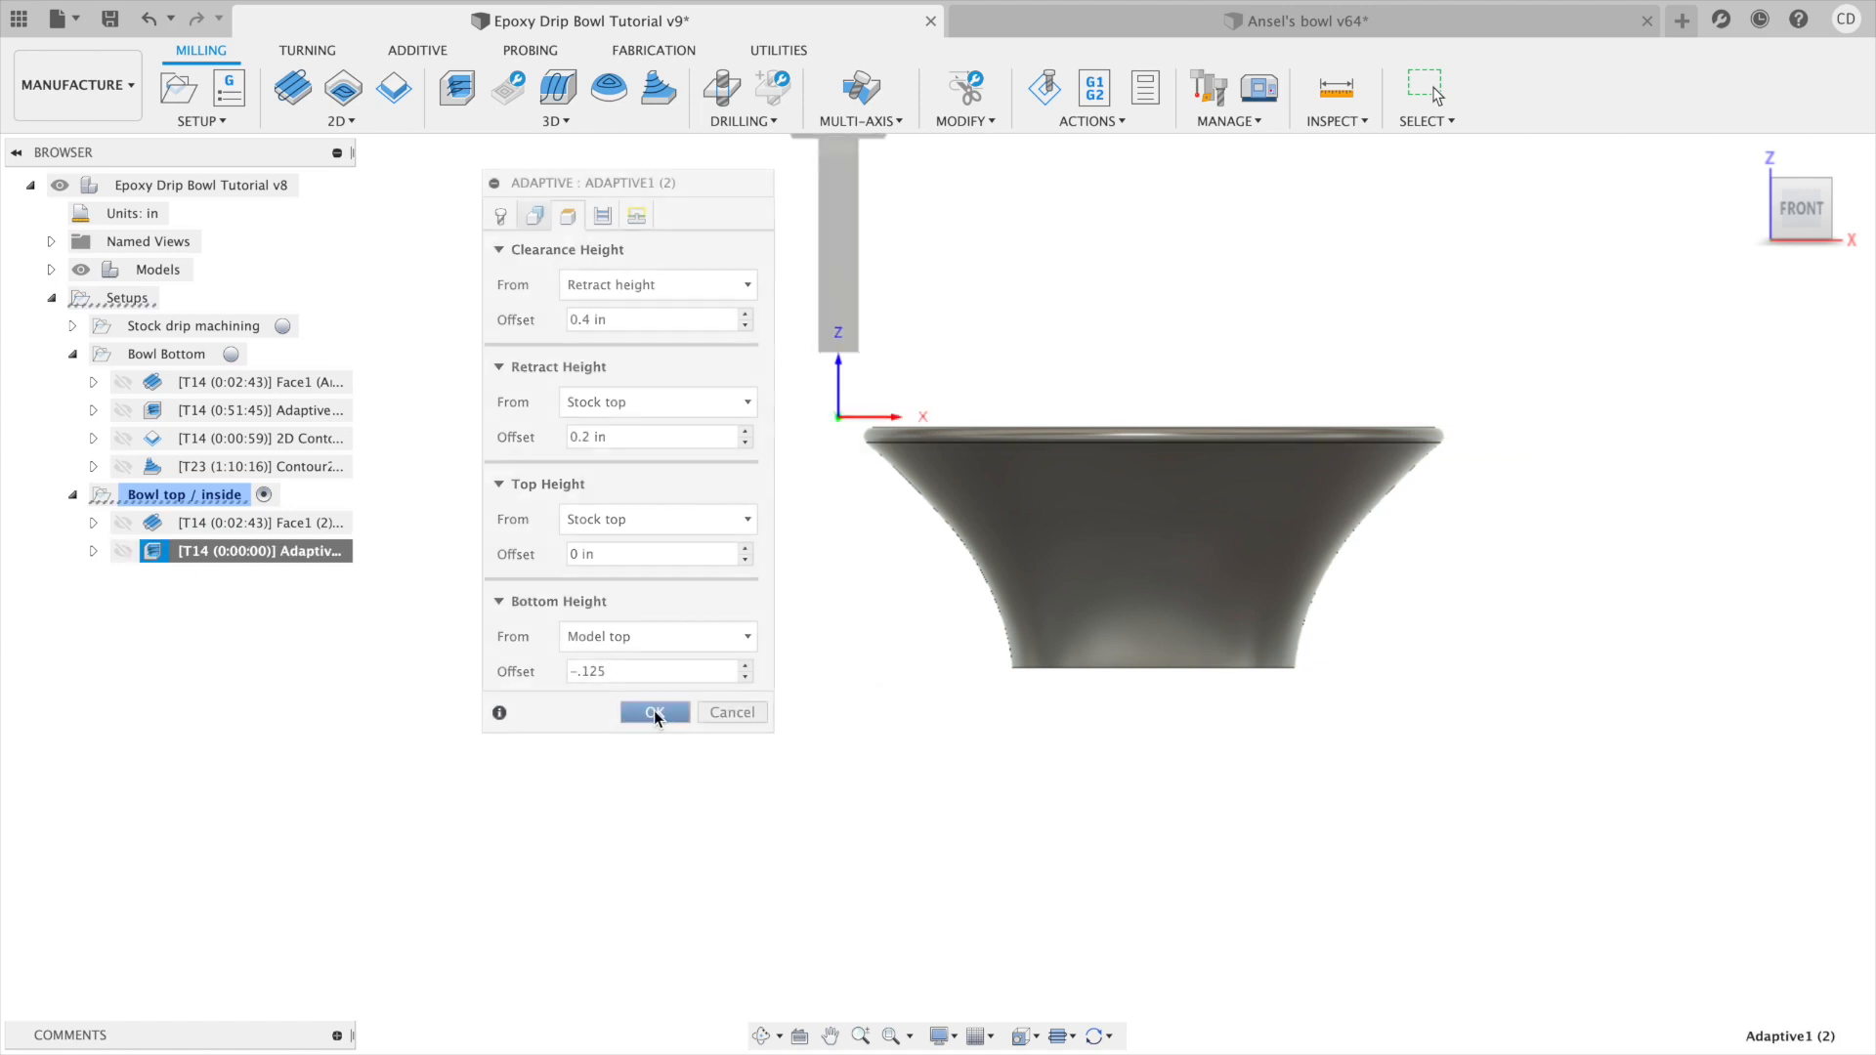
pyautogui.keyDown('shift'); pyautogui.moveTo(895, 663); pyautogui.dragTo(875, 712, button='middle'); pyautogui.keyUp('shift')
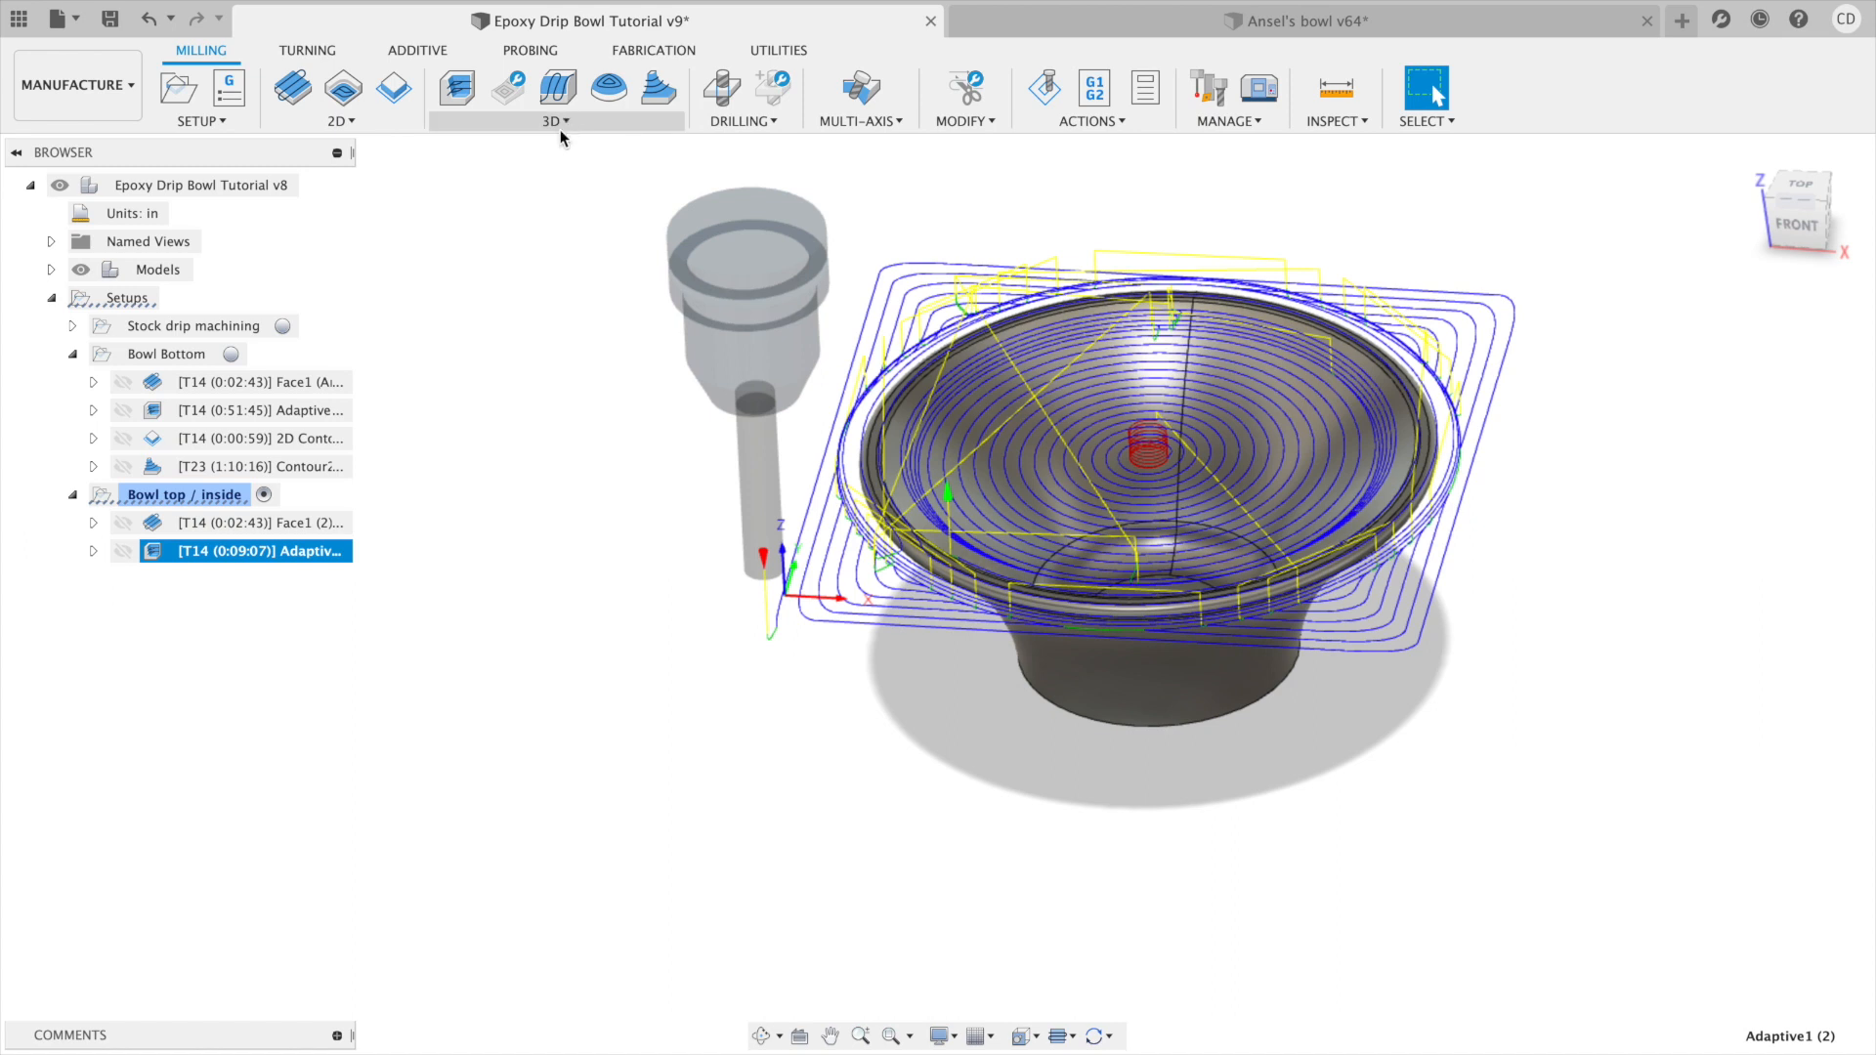
pyautogui.click(528, 564)
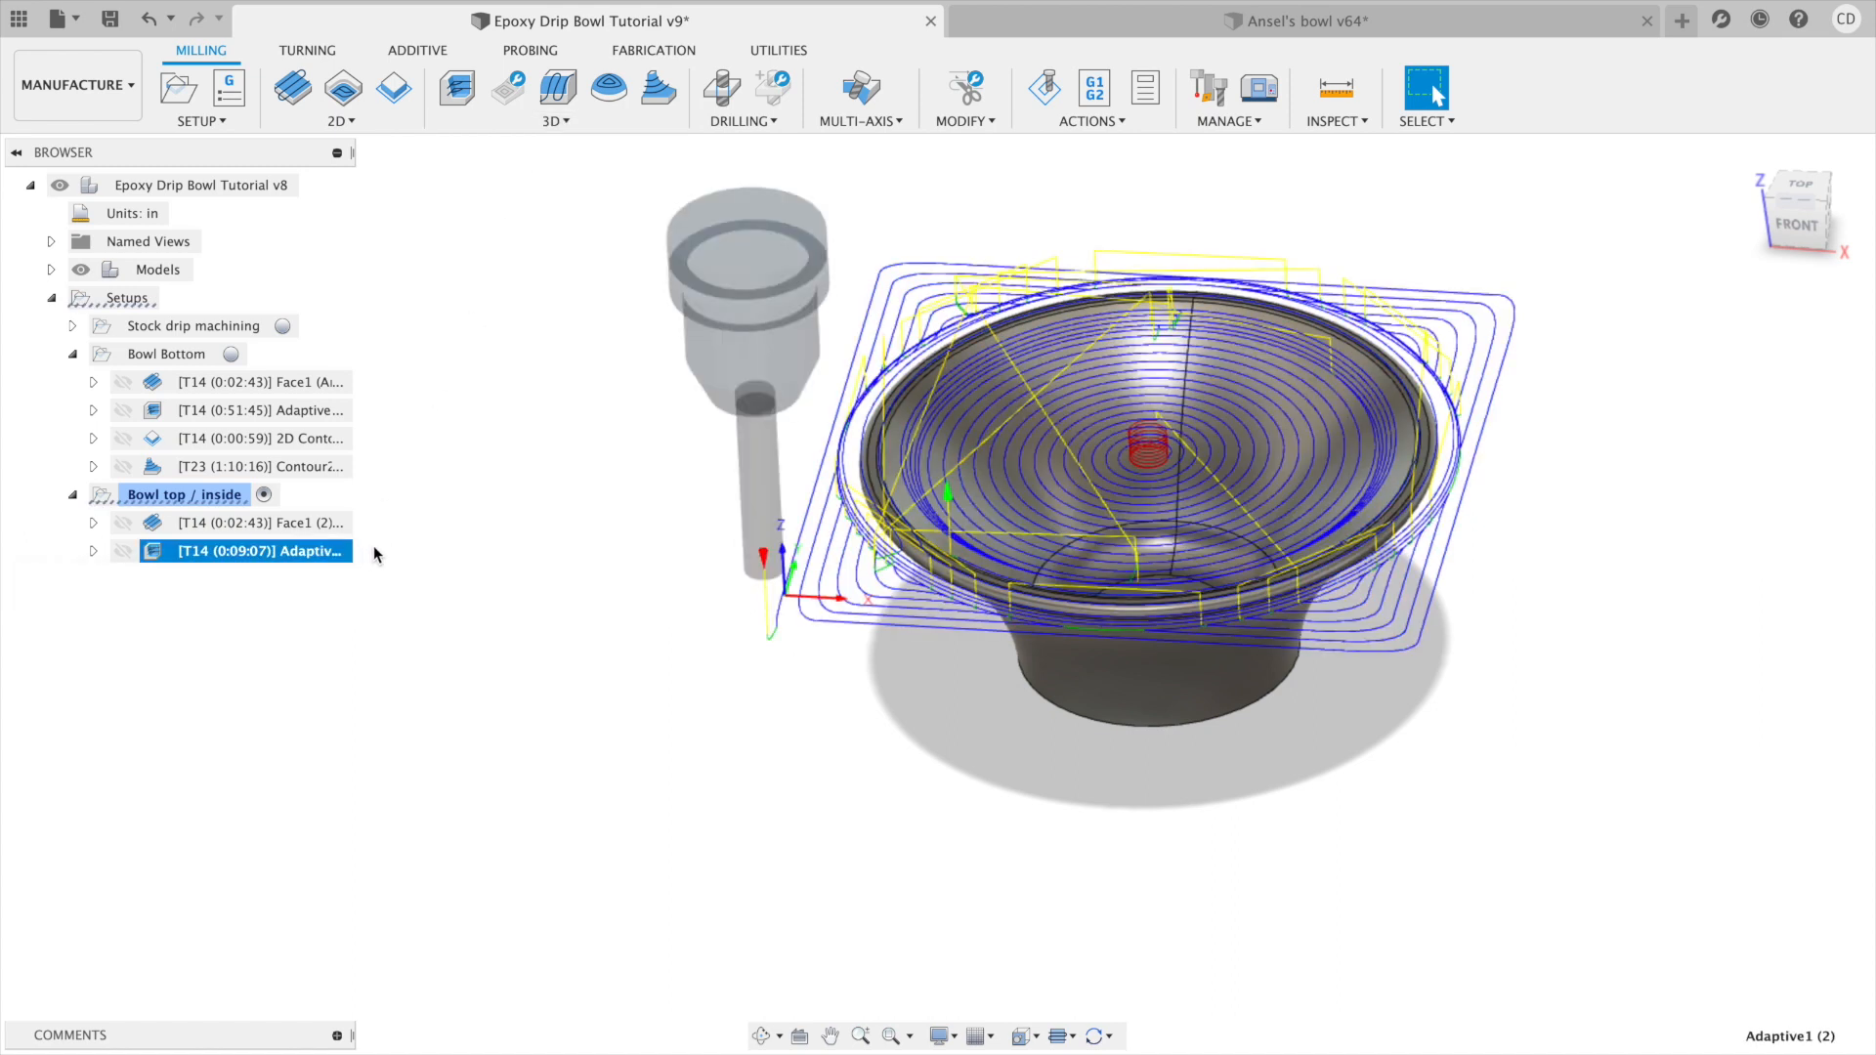
# Duplicate the shallow rim Adaptive operation within the Bowl top / inside setup and select the new copy.
pyautogui.click(224, 496)
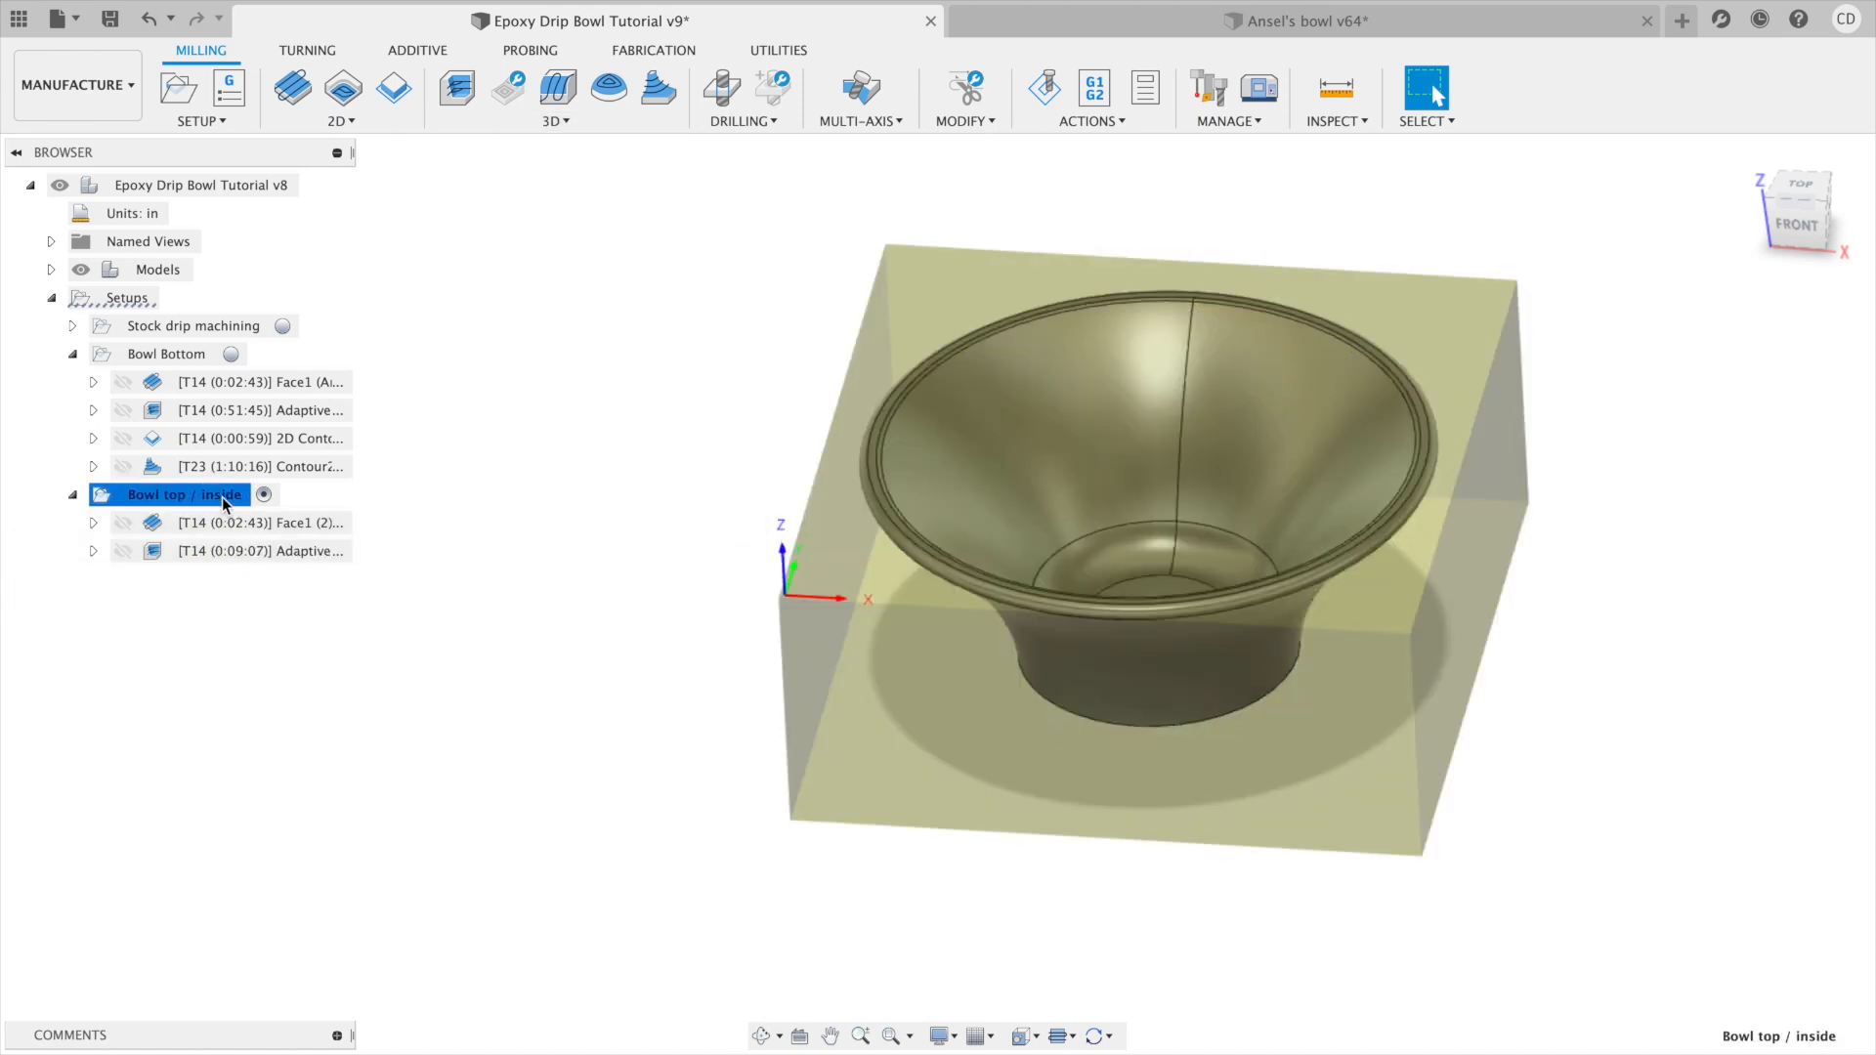
pyautogui.hotkey('ctrl', 'v')
pyautogui.click(249, 580)
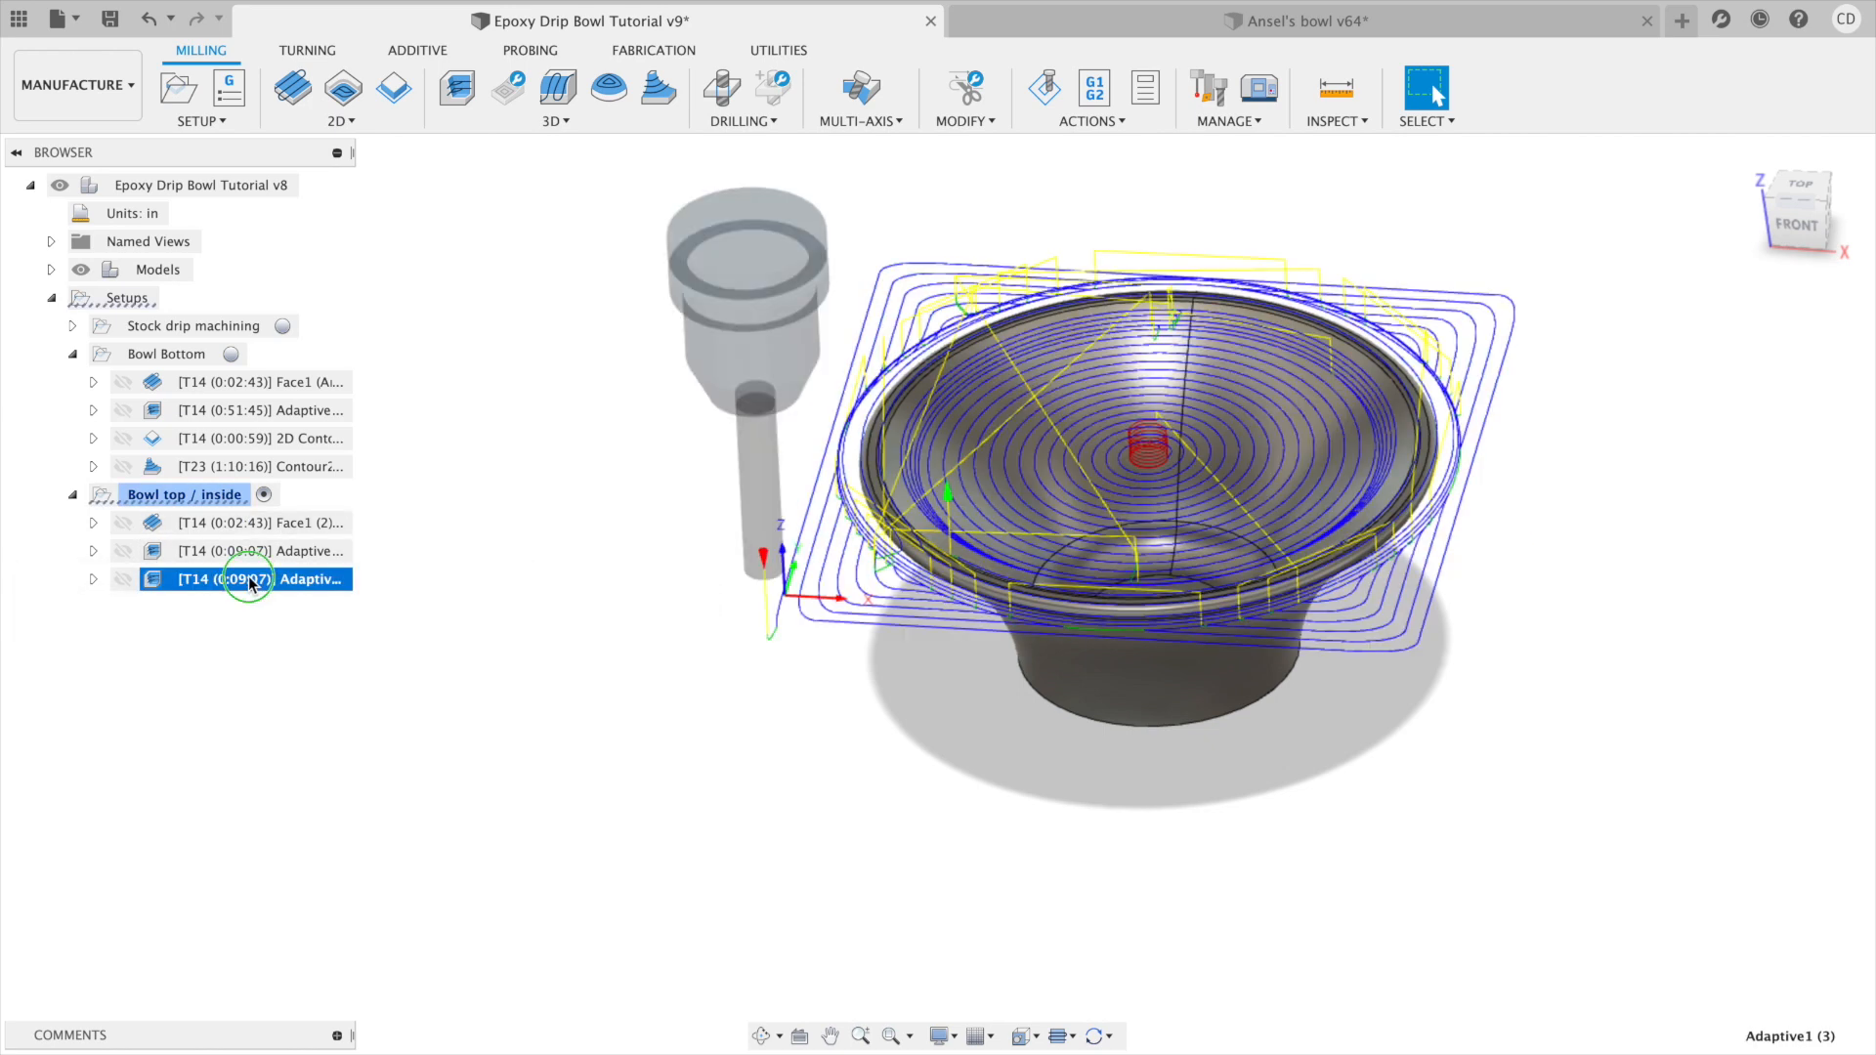
# Edit the new Adaptive copy so its bottom height is taken from Model bottom with an offset of 0.
pyautogui.rightClick(249, 580)
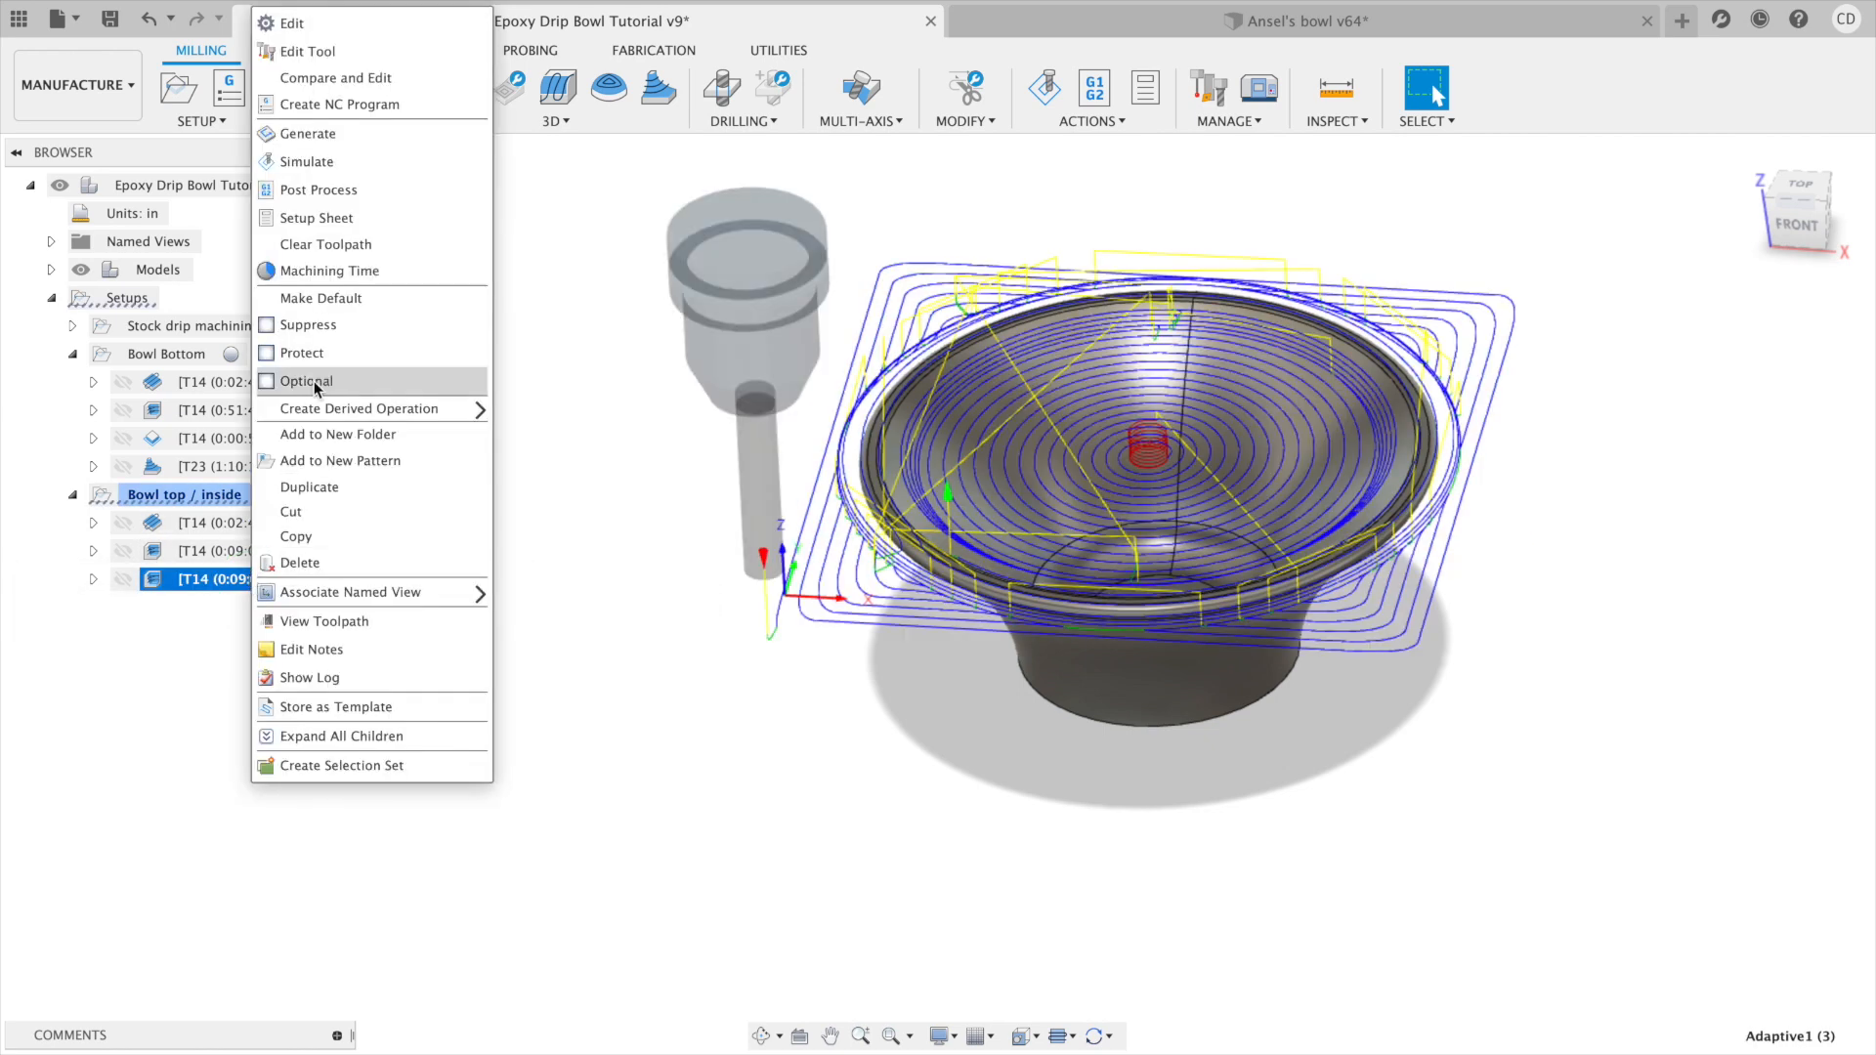
pyautogui.click(361, 27)
pyautogui.moveTo(696, 179); pyautogui.dragTo(728, 83)
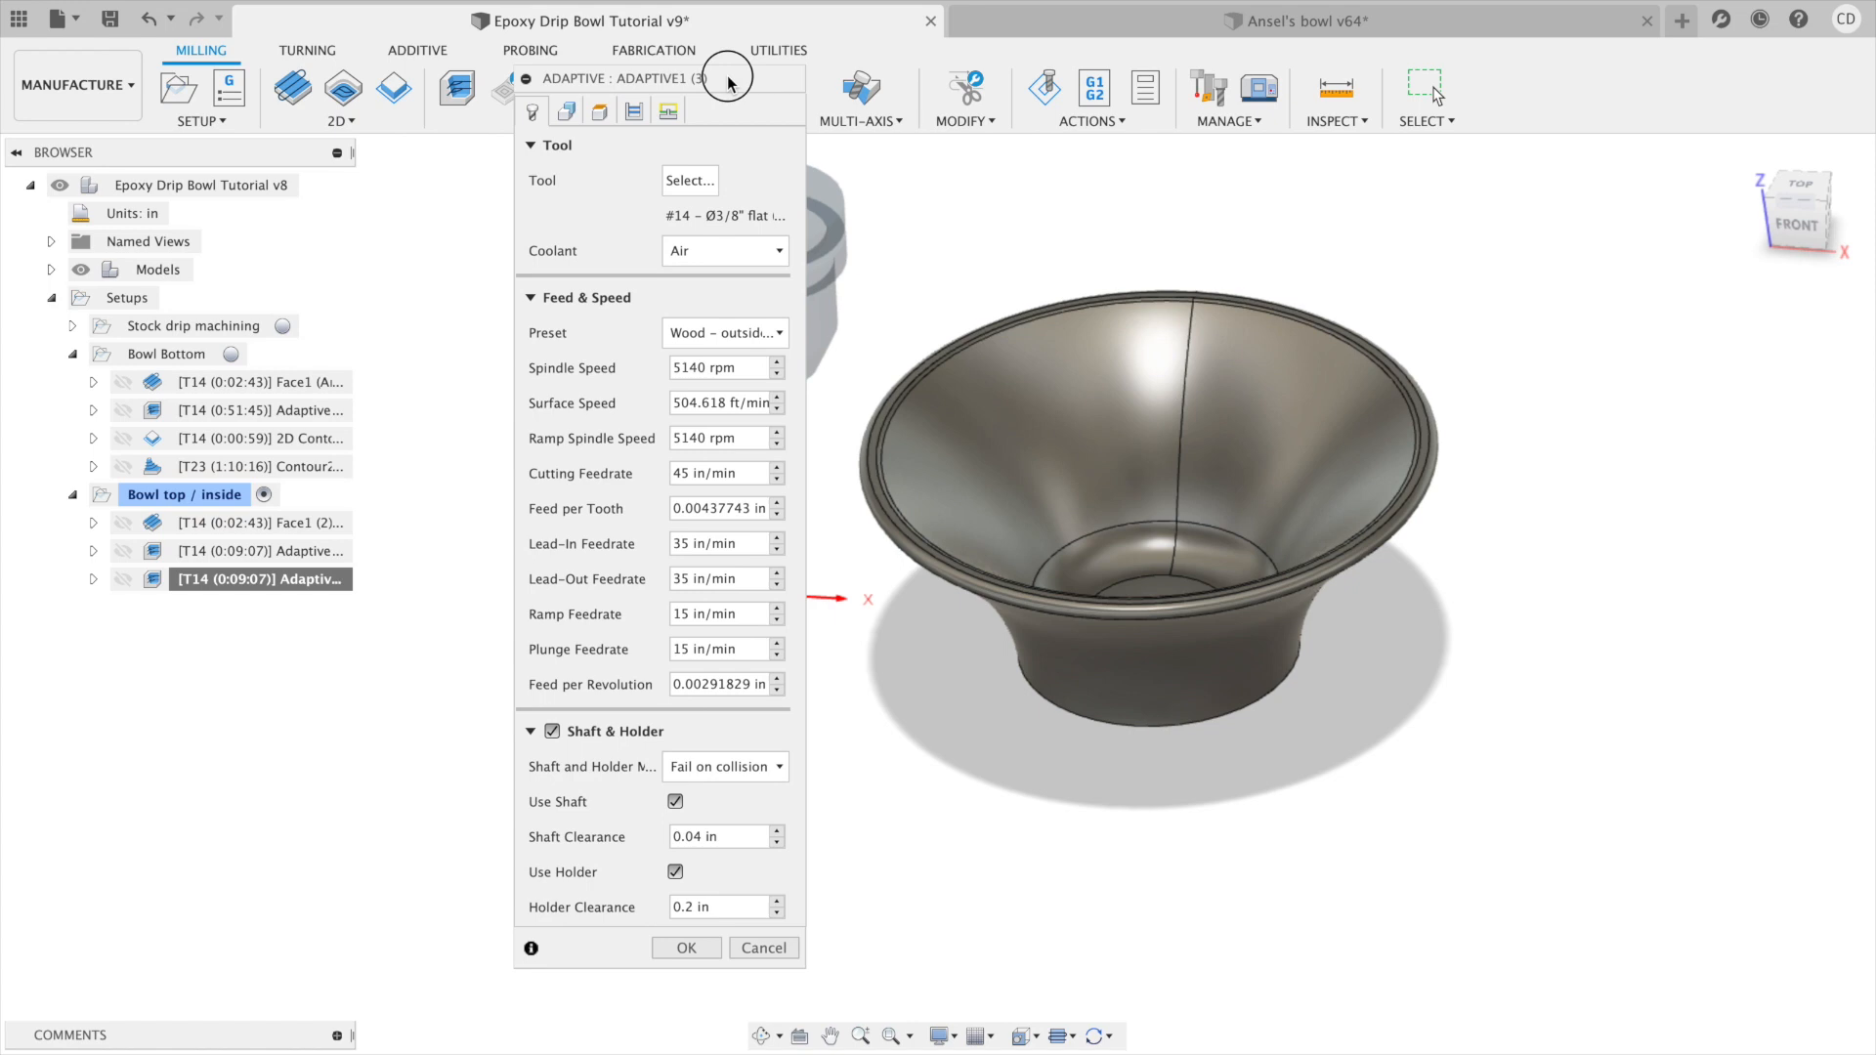
pyautogui.click(633, 113)
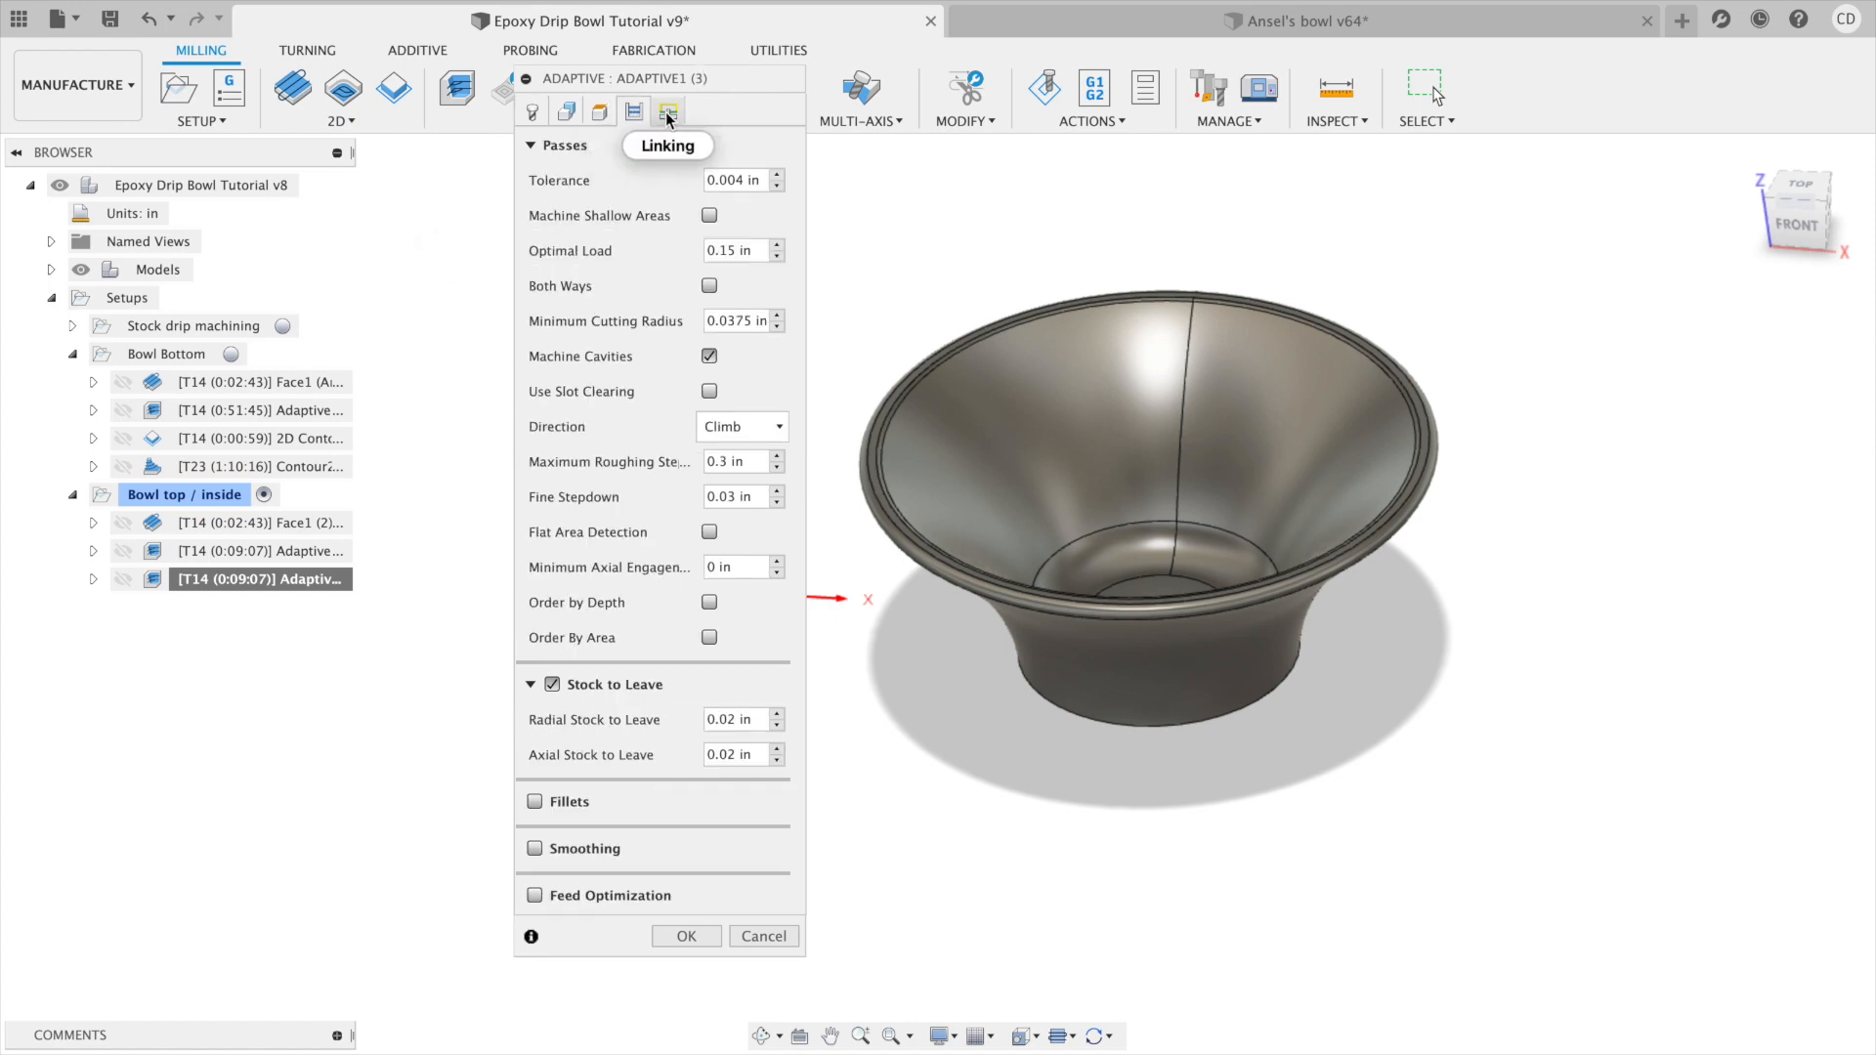
pyautogui.click(667, 112)
pyautogui.click(630, 111)
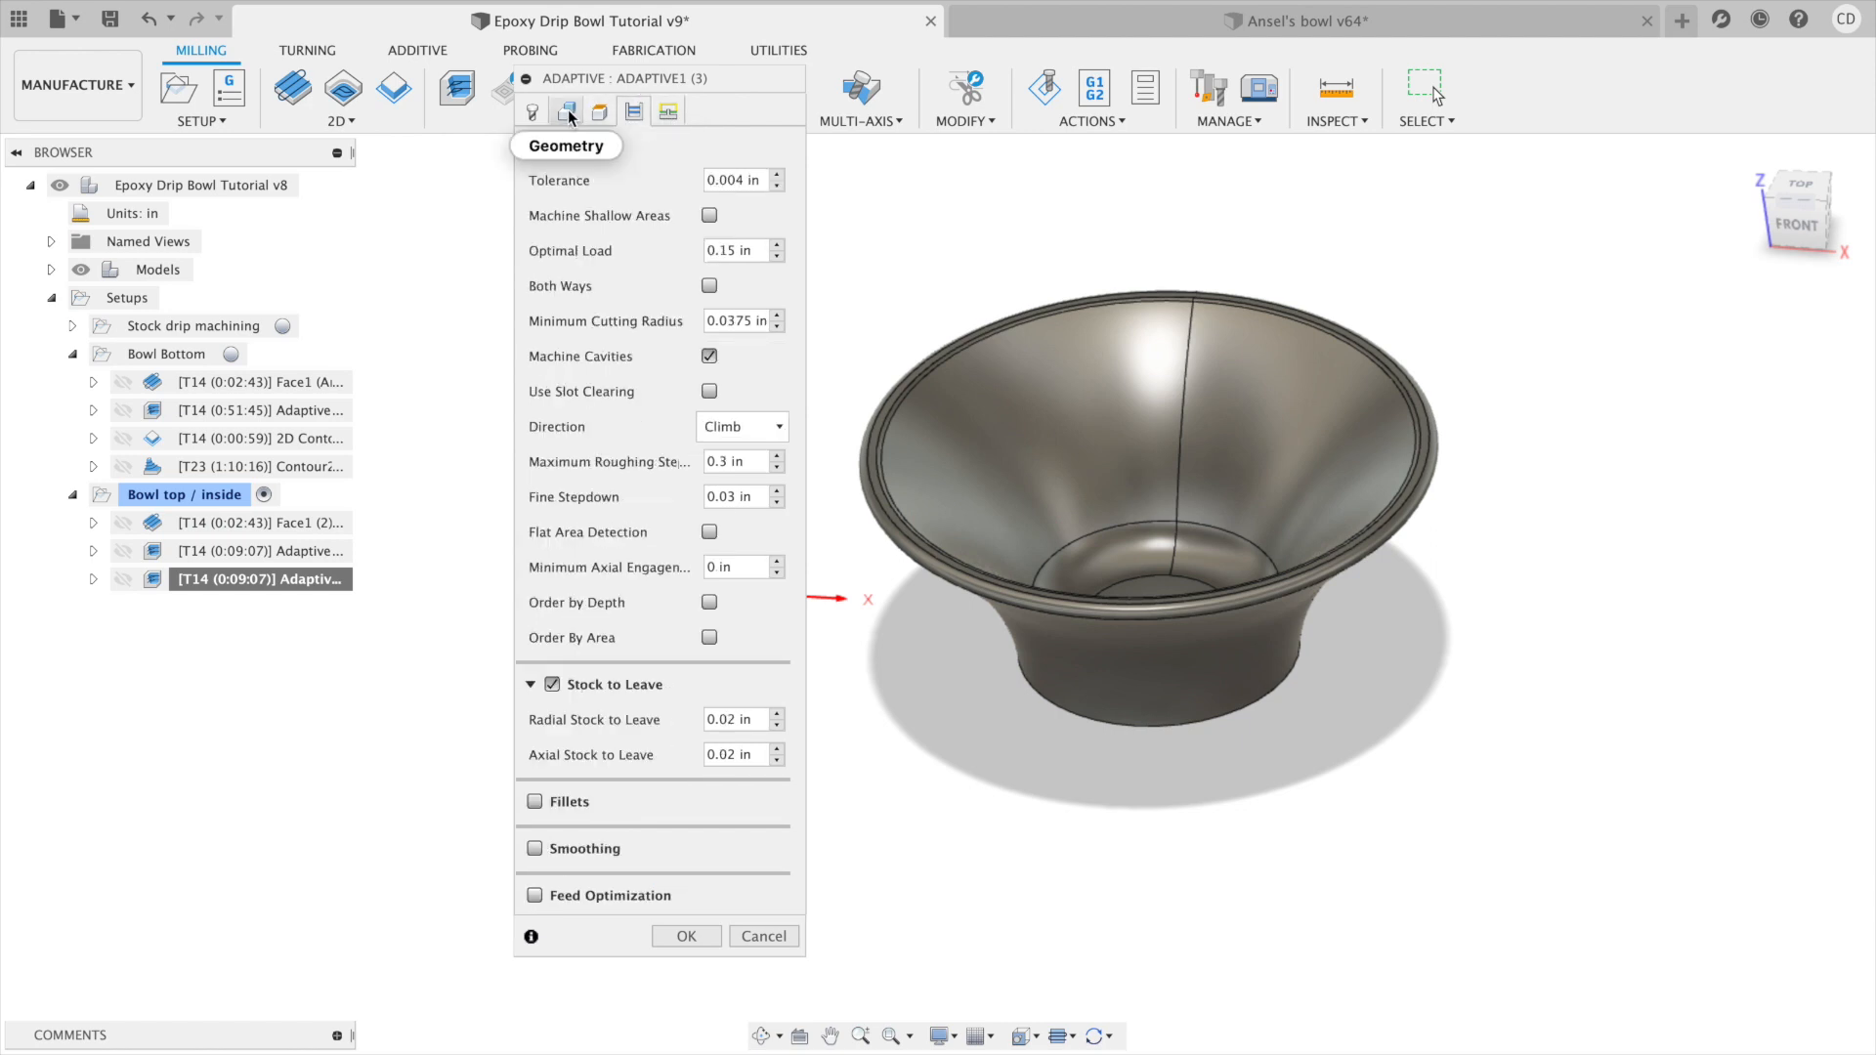
pyautogui.click(567, 112)
pyautogui.click(600, 113)
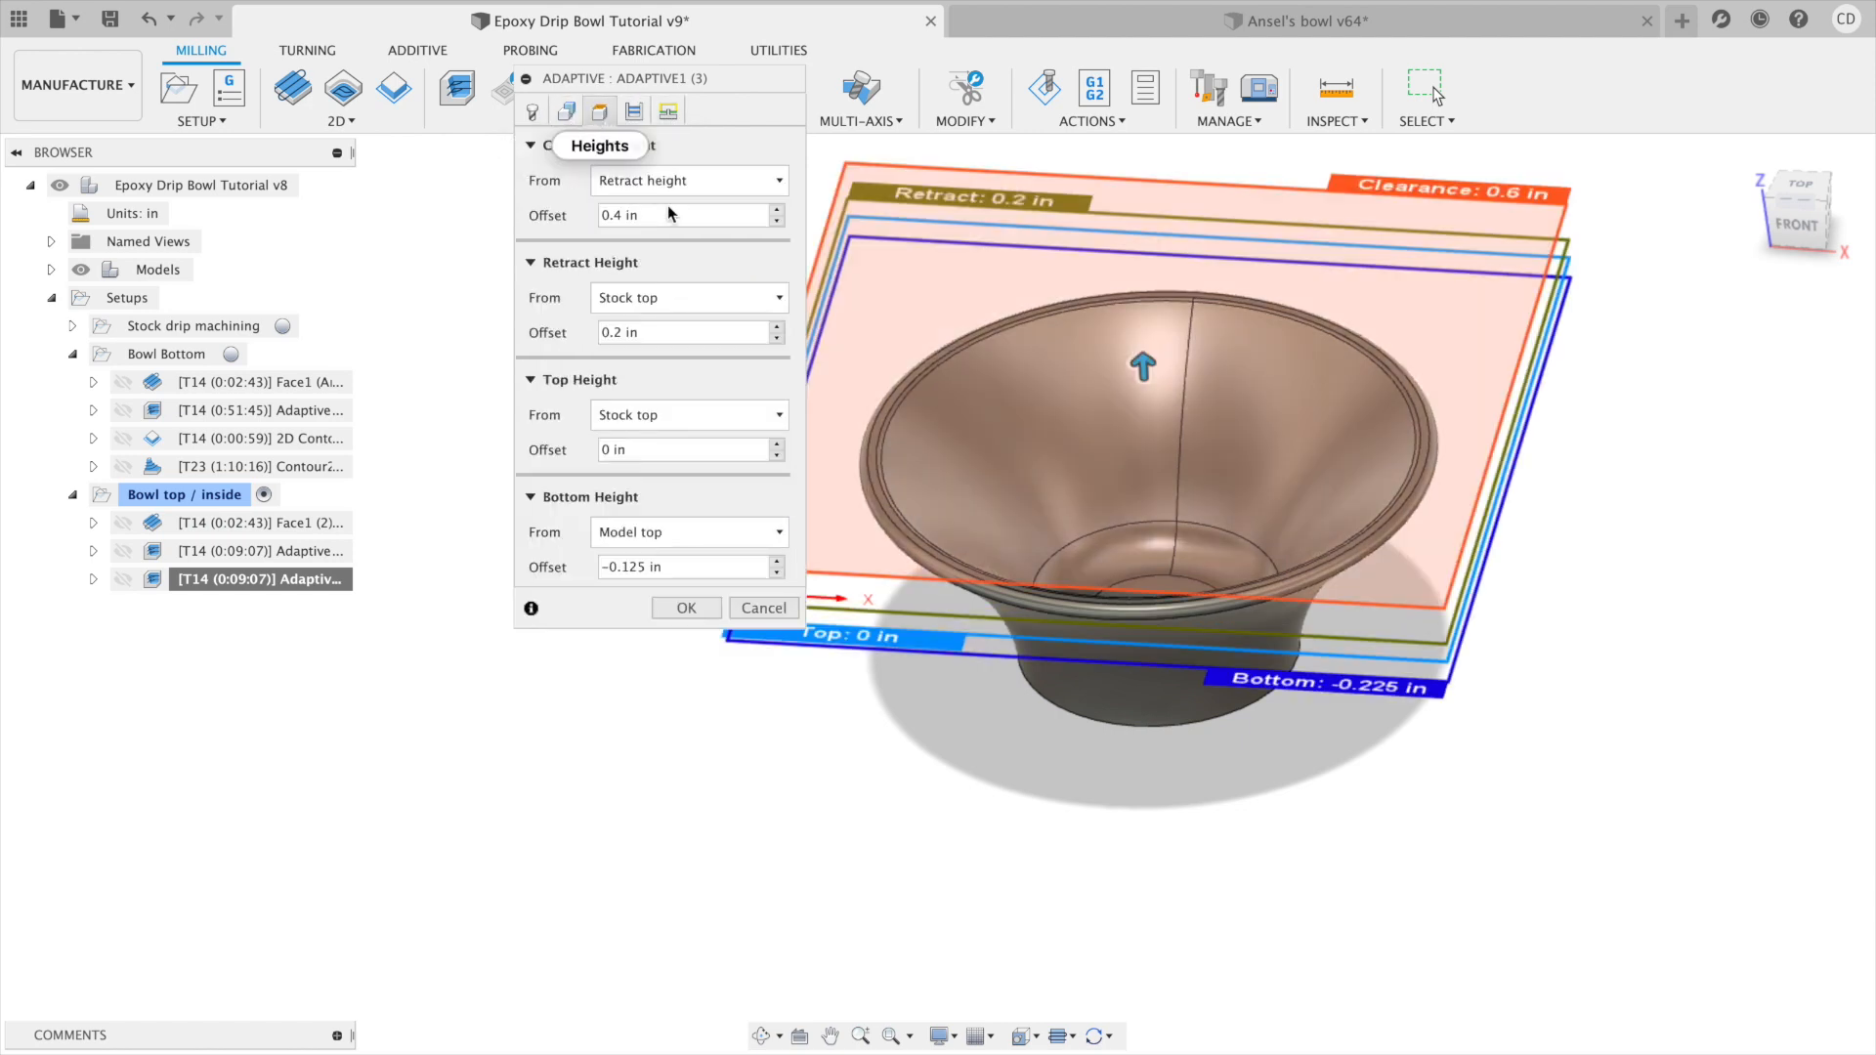
pyautogui.click(685, 522)
pyautogui.click(720, 670)
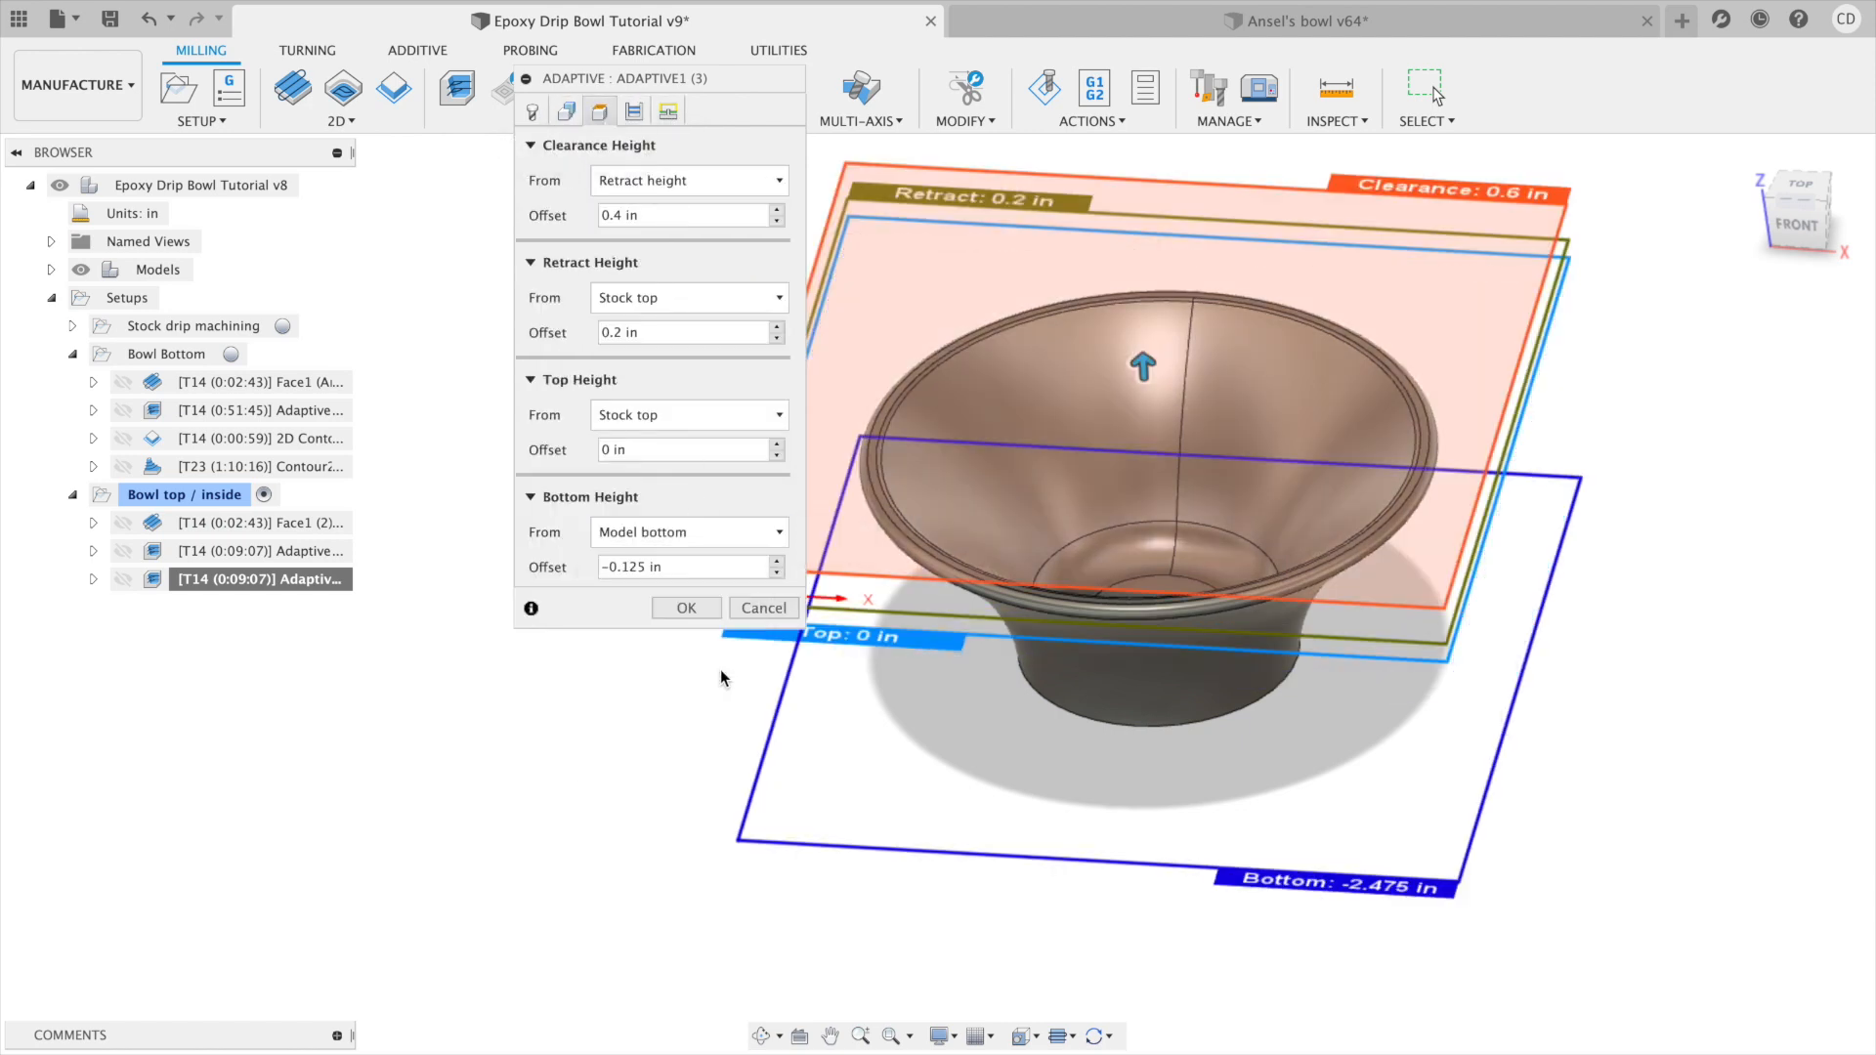
pyautogui.tripleClick(727, 563)
pyautogui.write('0')
pyautogui.press('Tab')
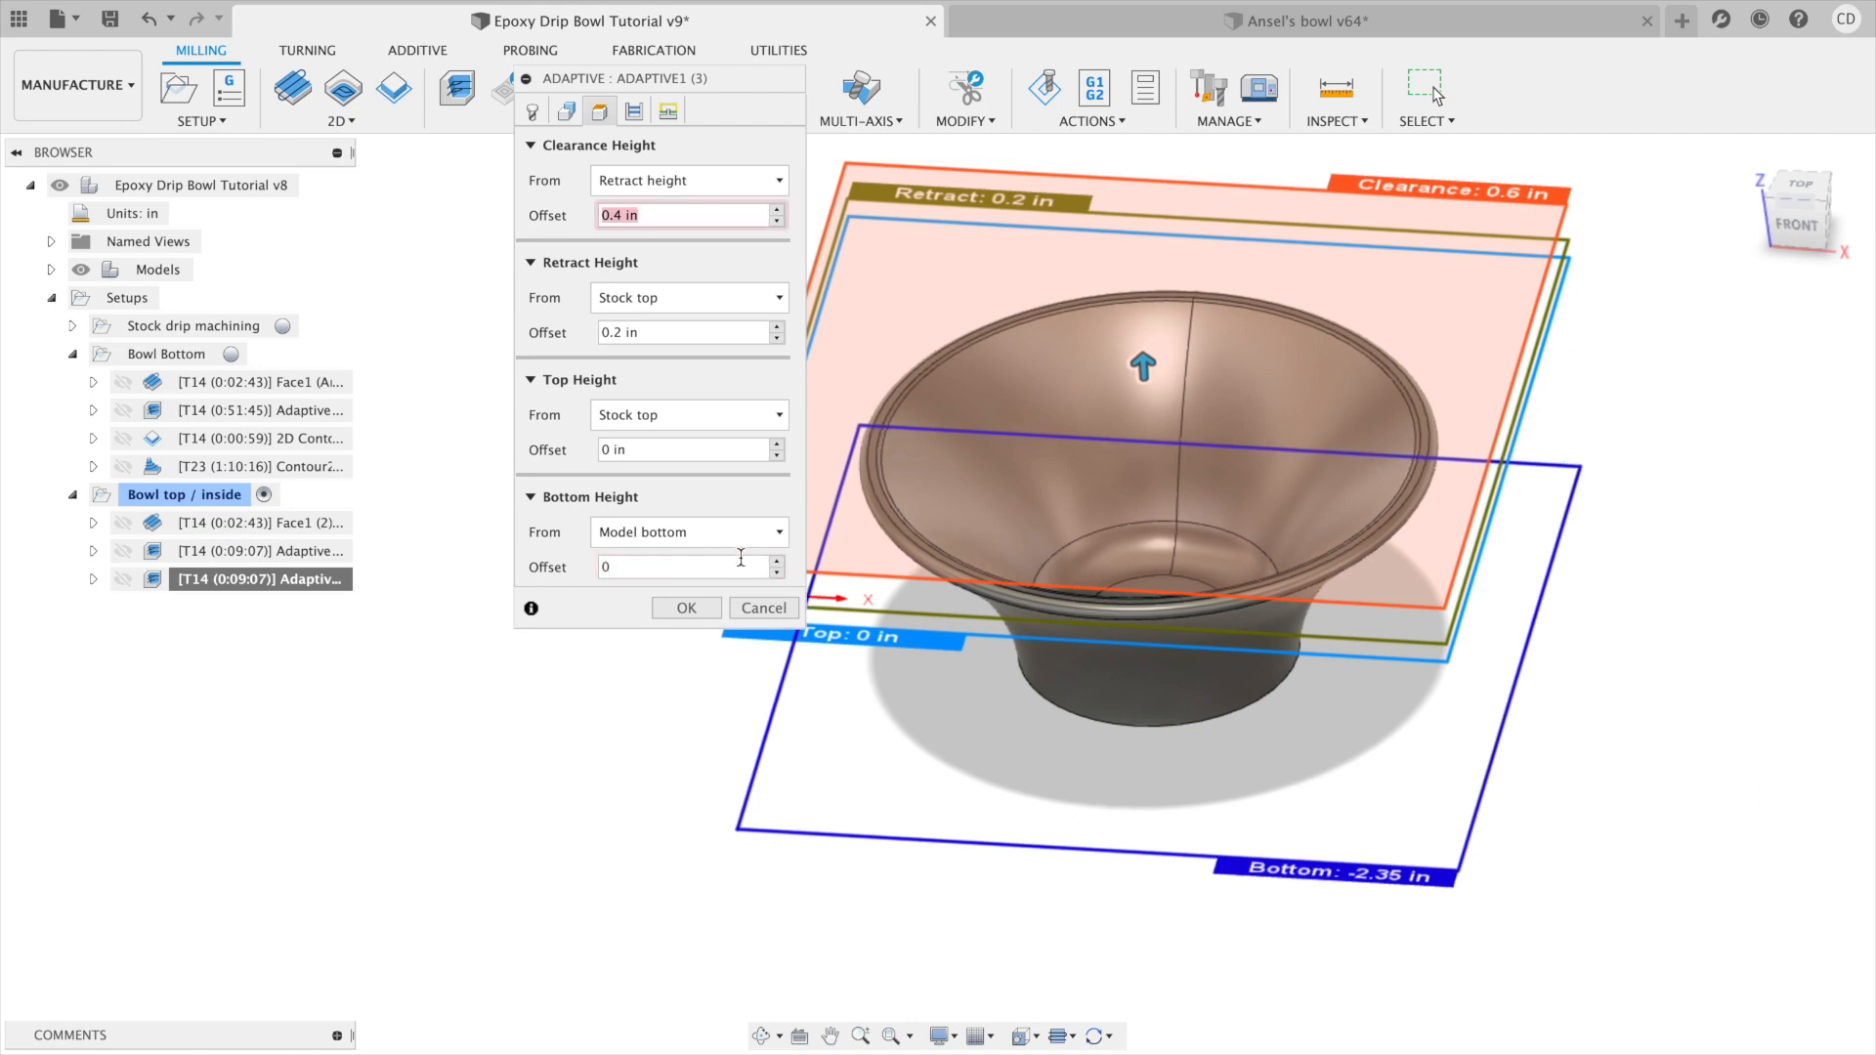
# Set the new Adaptive's machining boundary to Silhouette with tool containment at tool center on boundary.
pyautogui.click(568, 112)
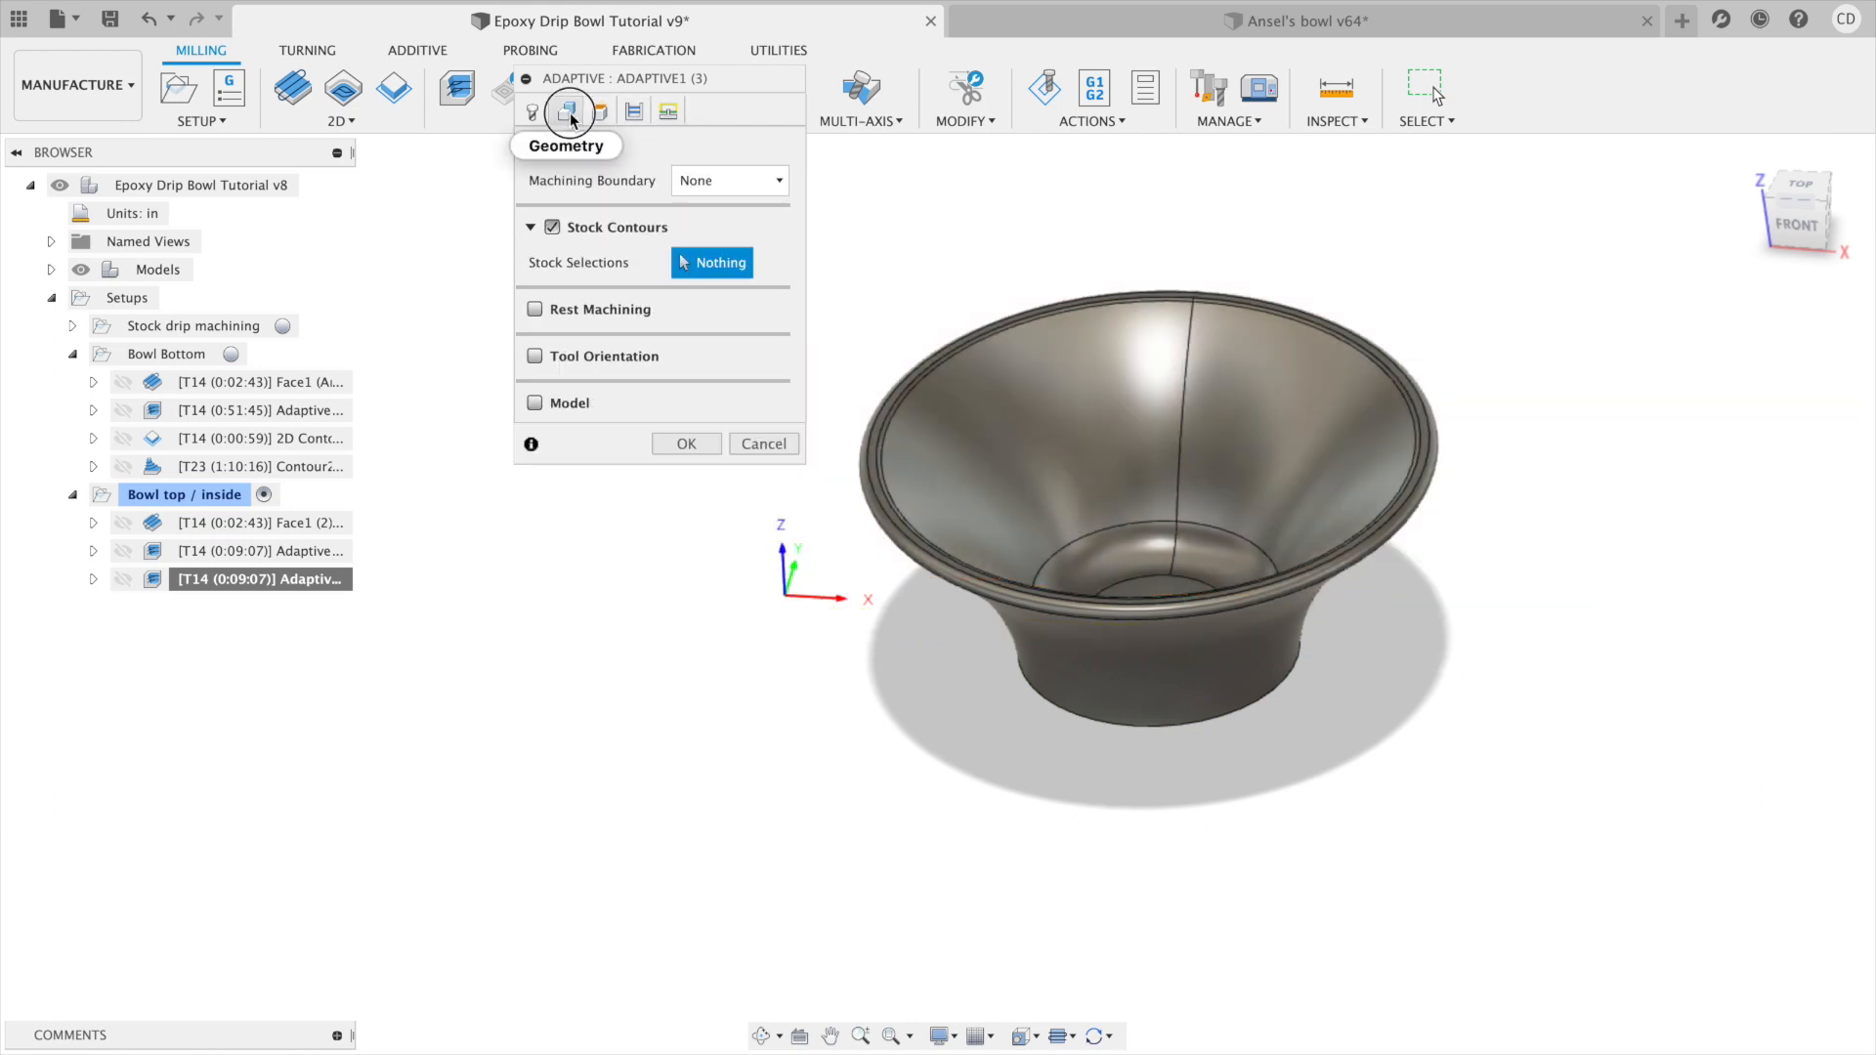
pyautogui.click(722, 192)
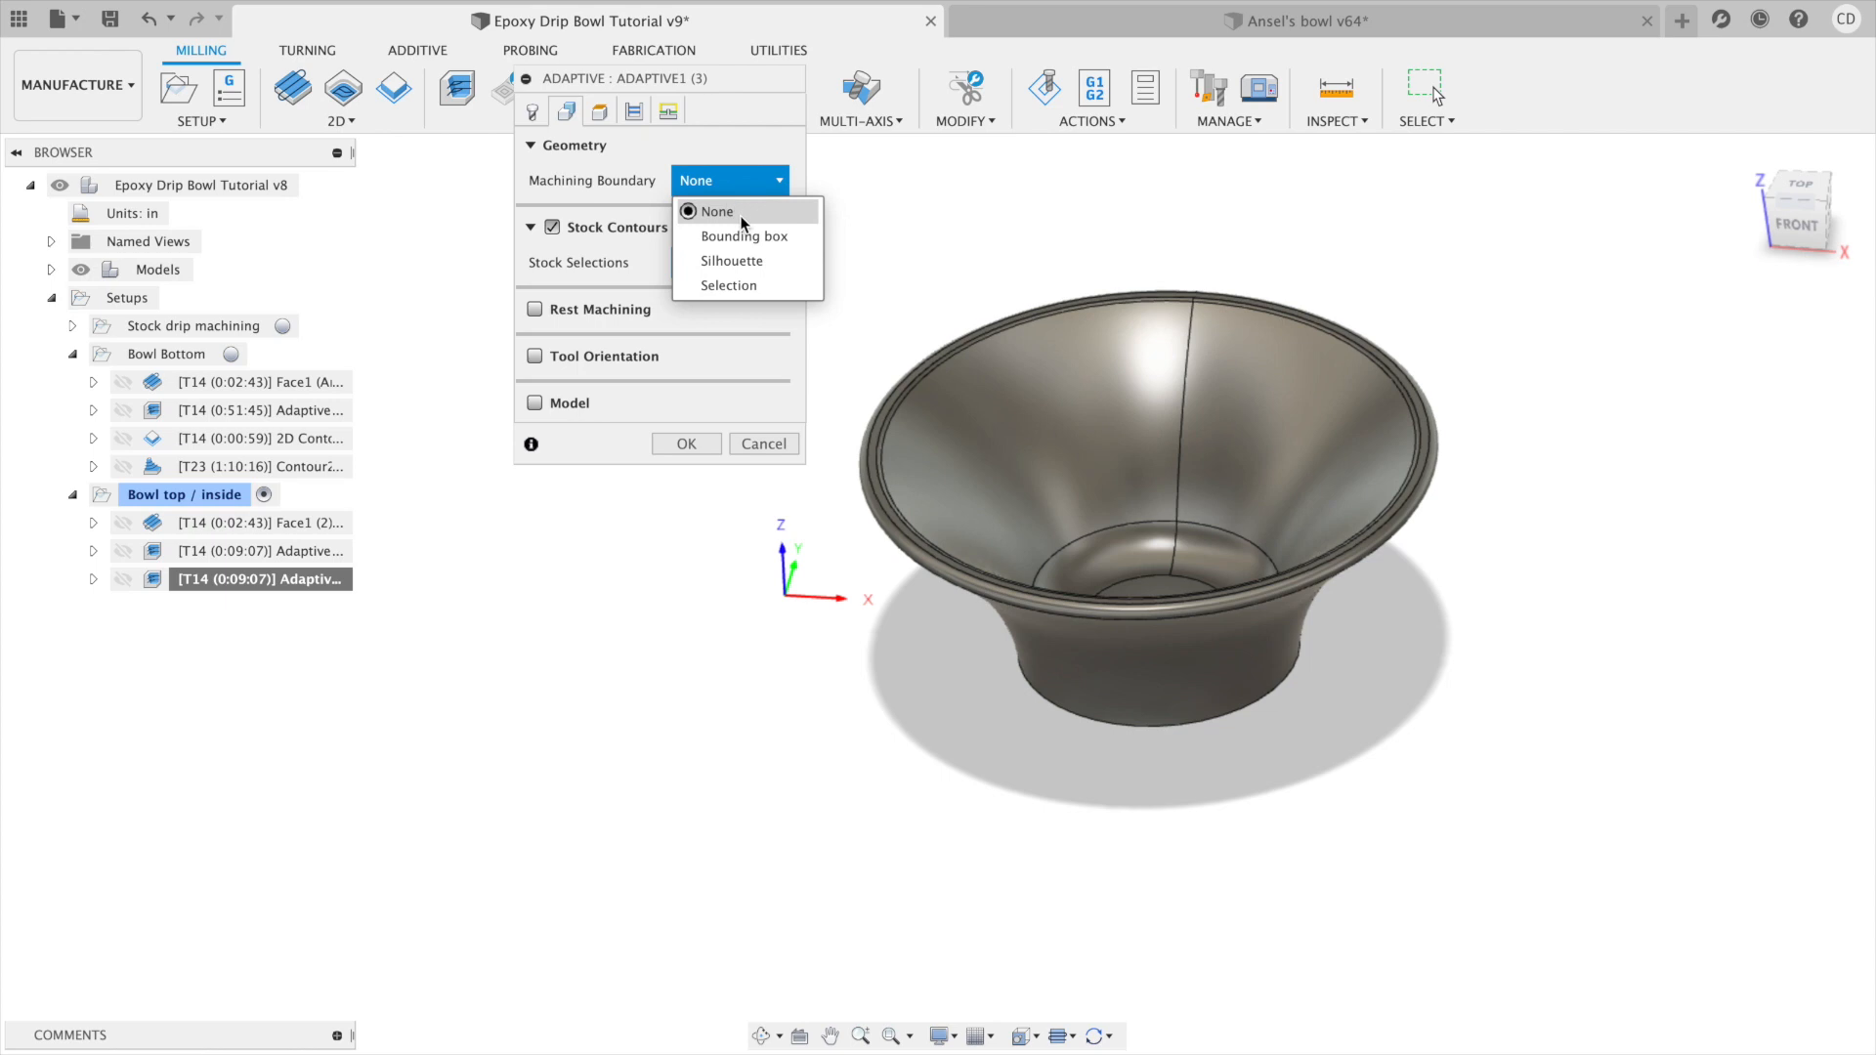
pyautogui.click(747, 261)
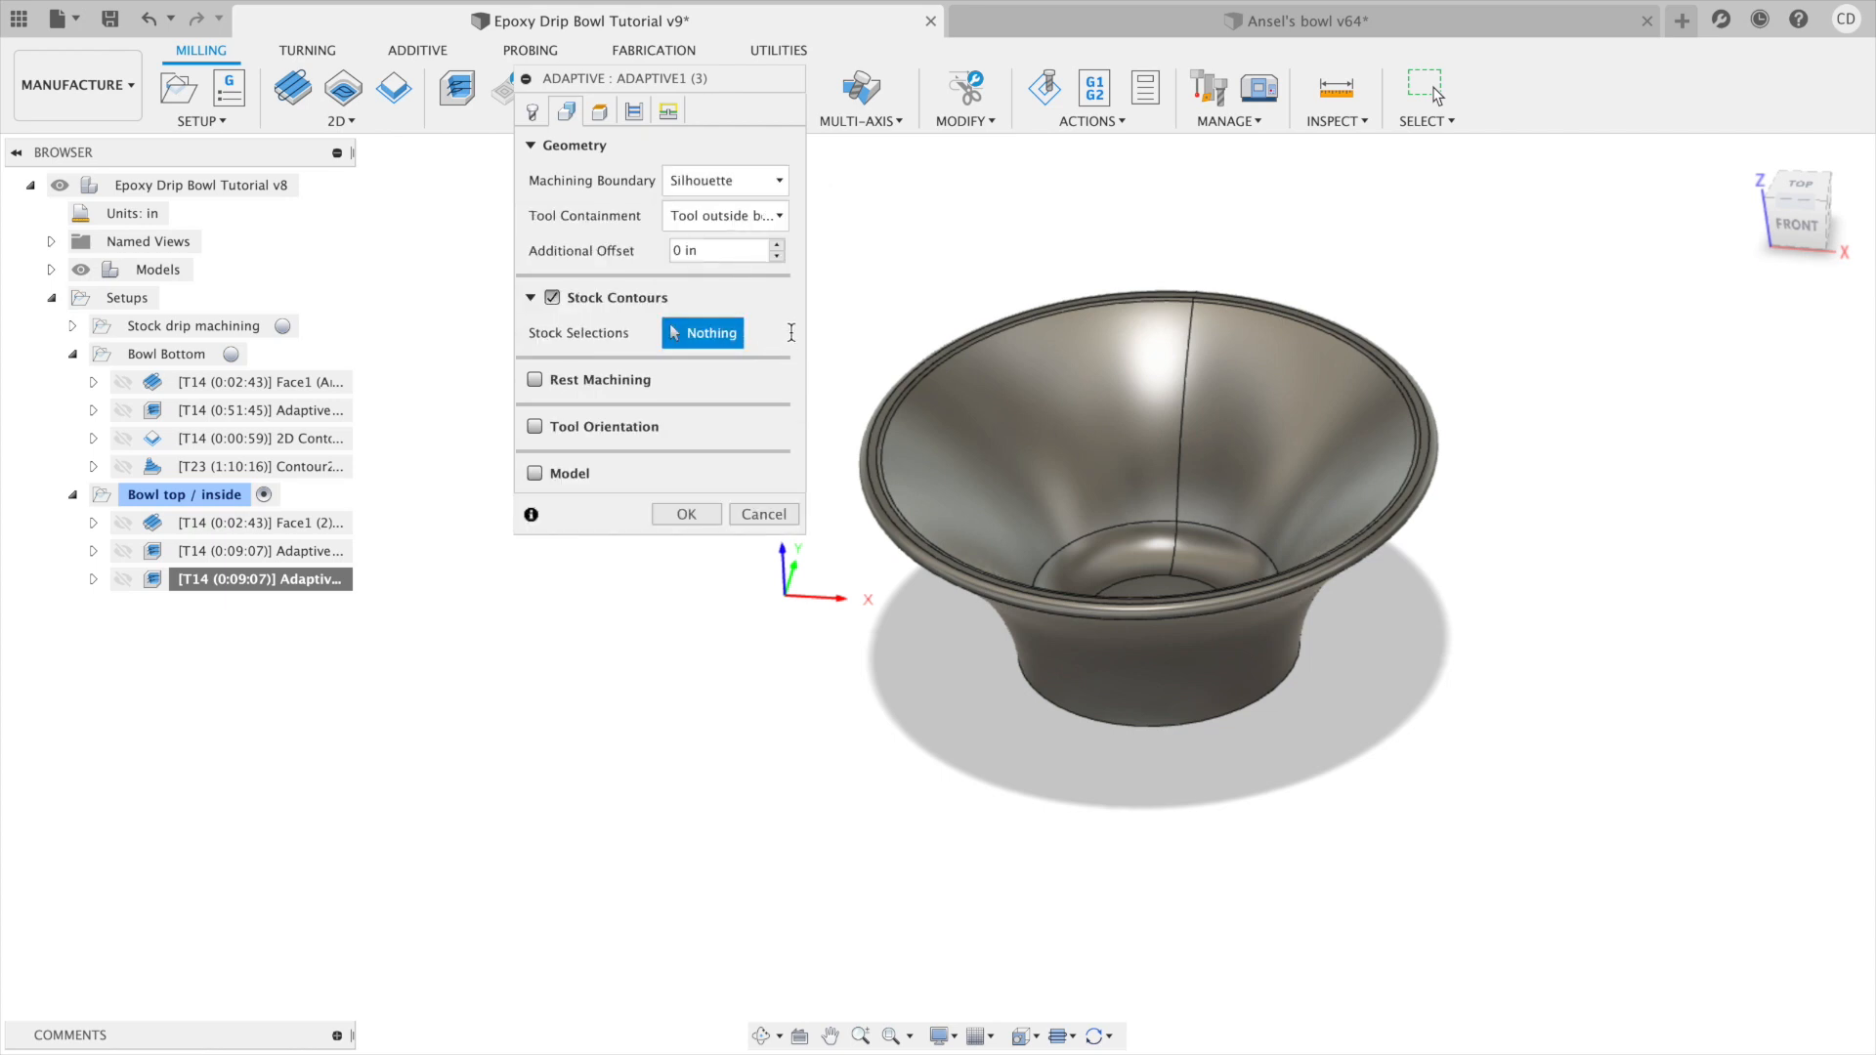
pyautogui.click(767, 216)
pyautogui.click(727, 240)
pyautogui.keyDown('shift'); pyautogui.moveTo(990, 341); pyautogui.dragTo(999, 401, button='middle'); pyautogui.keyUp('shift')
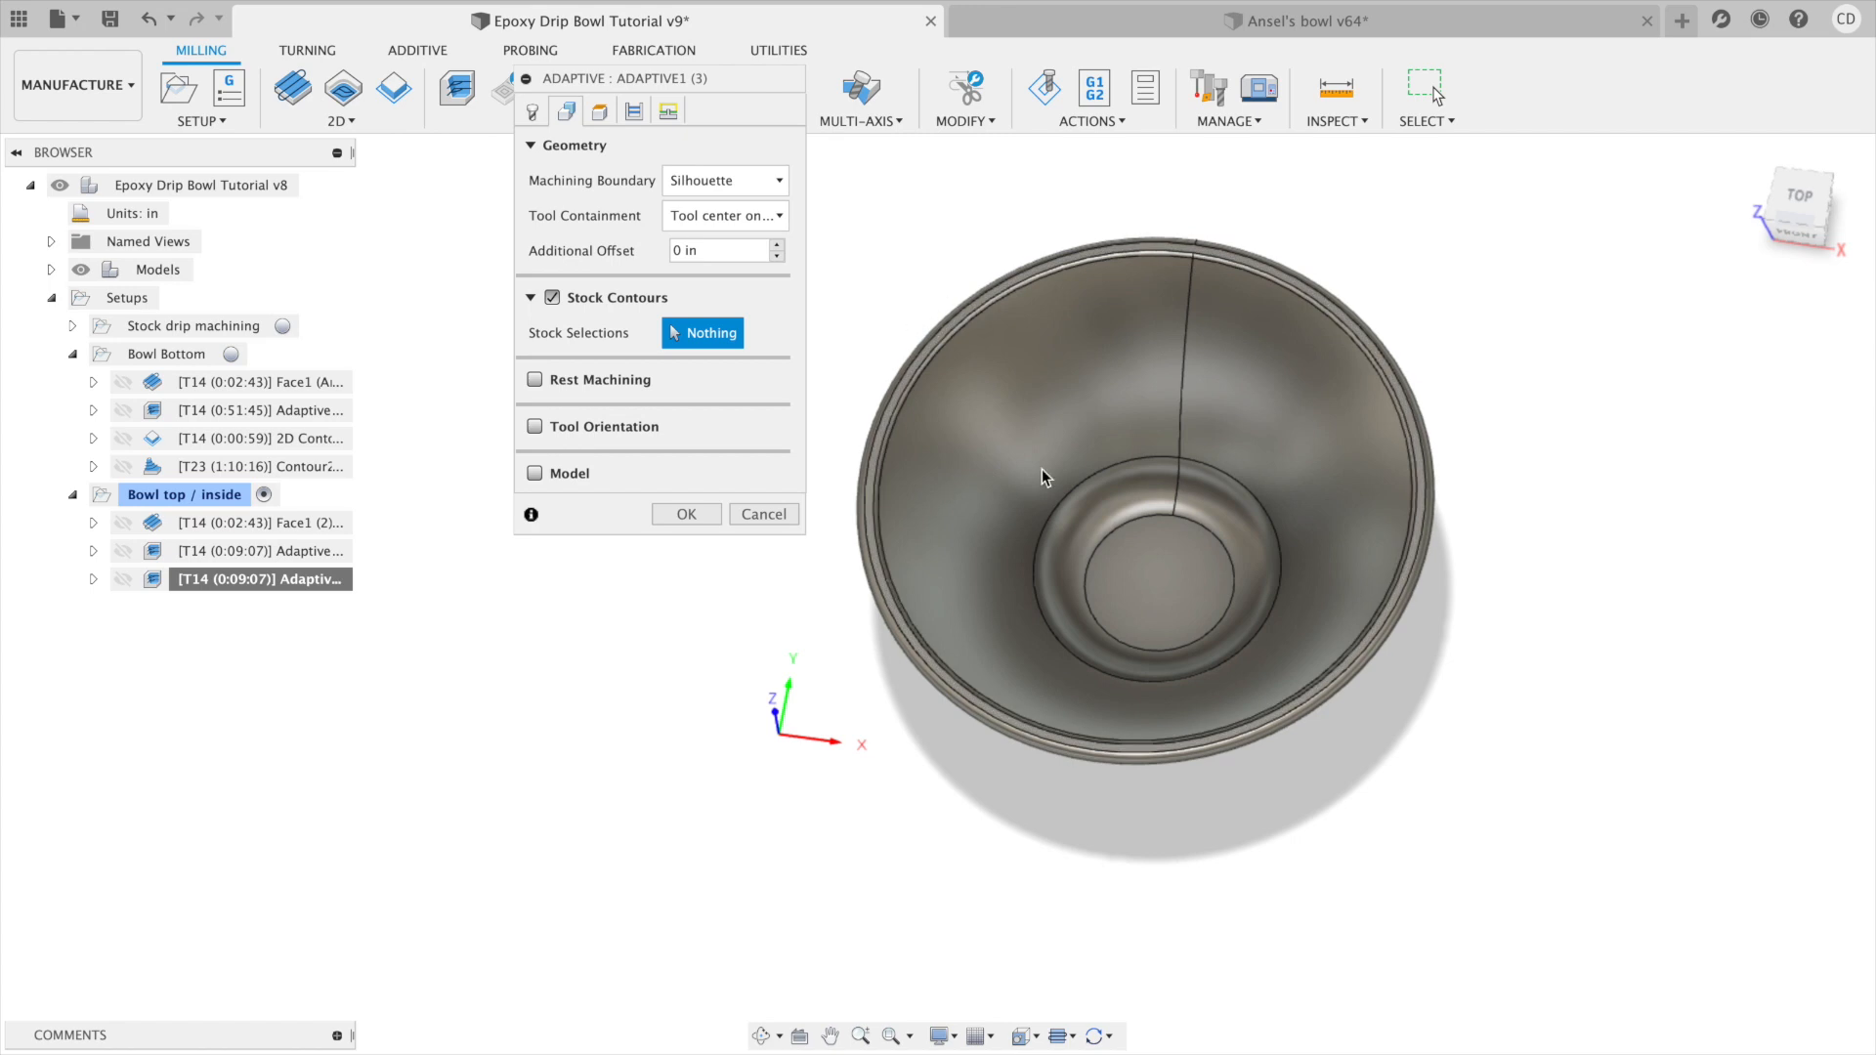
# Accept the new Adaptive's settings and inspect its generated toolpath inside the bowl.
pyautogui.click(686, 514)
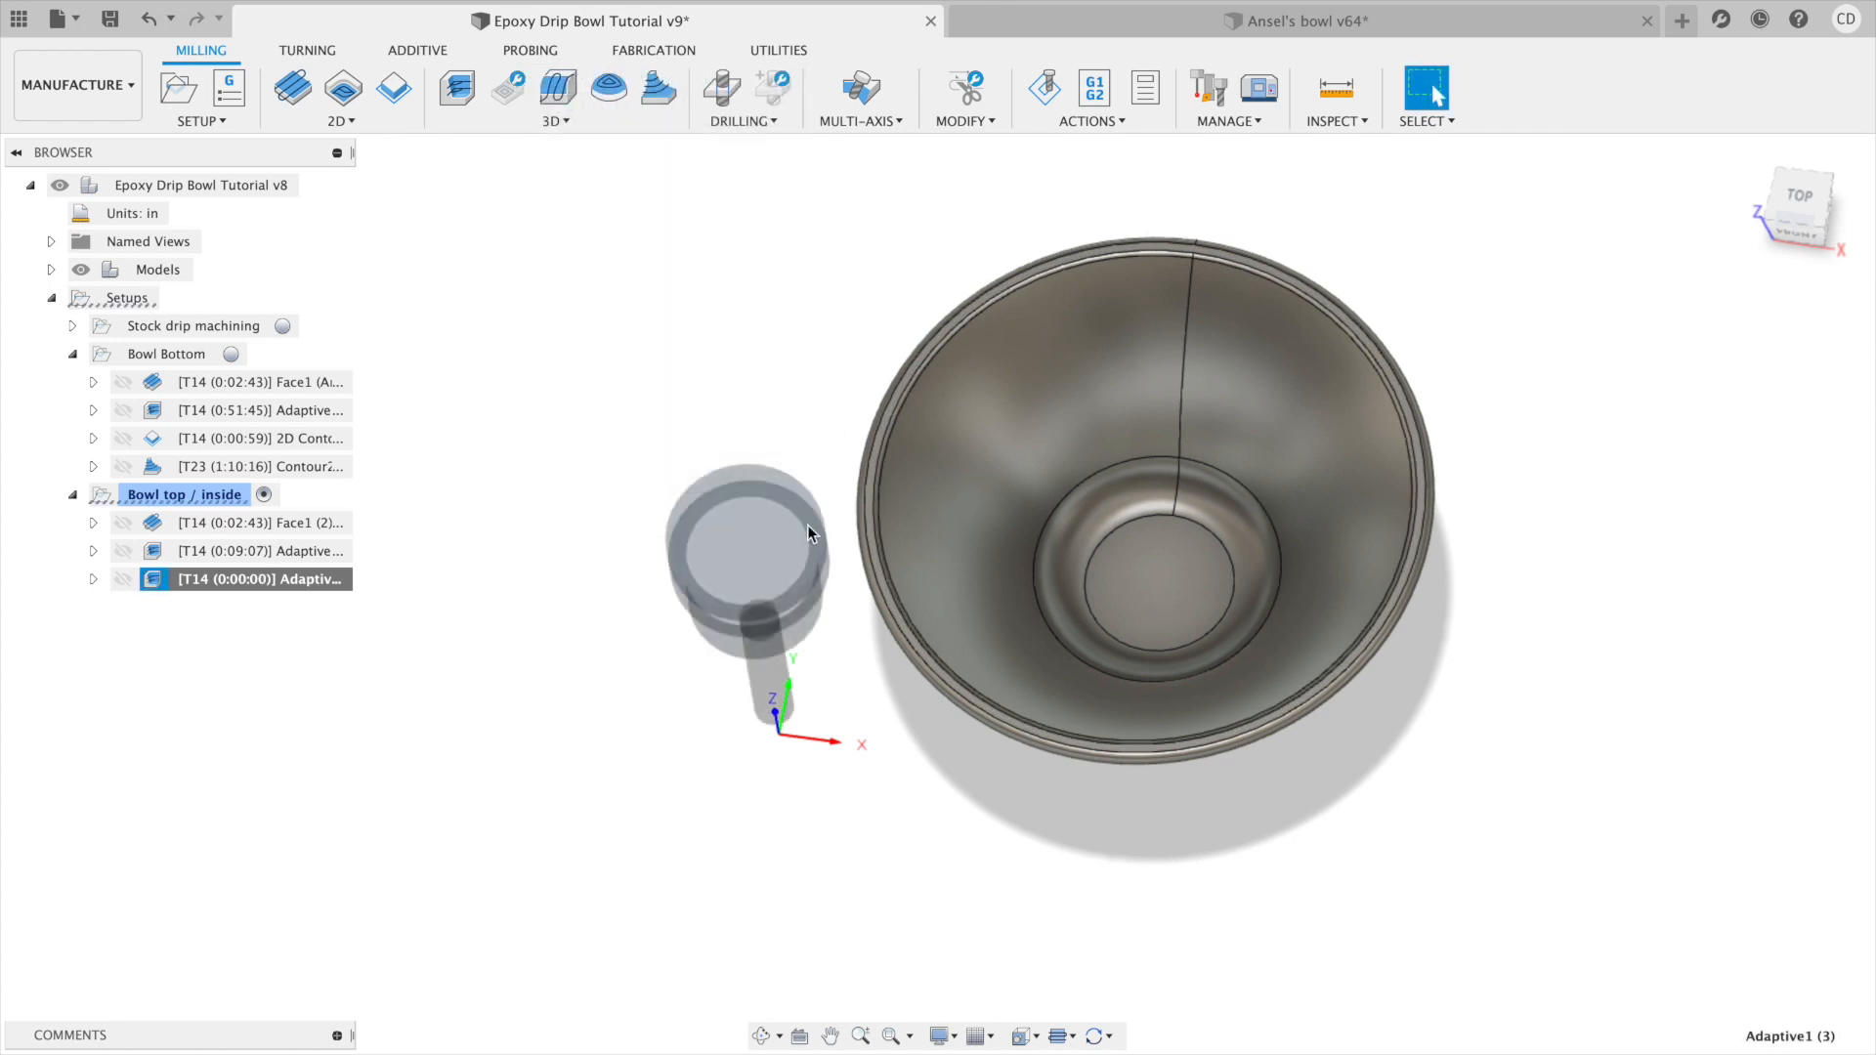
pyautogui.keyDown('shift'); pyautogui.moveTo(1214, 683); pyautogui.dragTo(1210, 590, button='middle'); pyautogui.keyUp('shift')
pyautogui.keyDown('shift'); pyautogui.moveTo(1328, 484); pyautogui.dragTo(1381, 488, button='middle'); pyautogui.keyUp('shift')
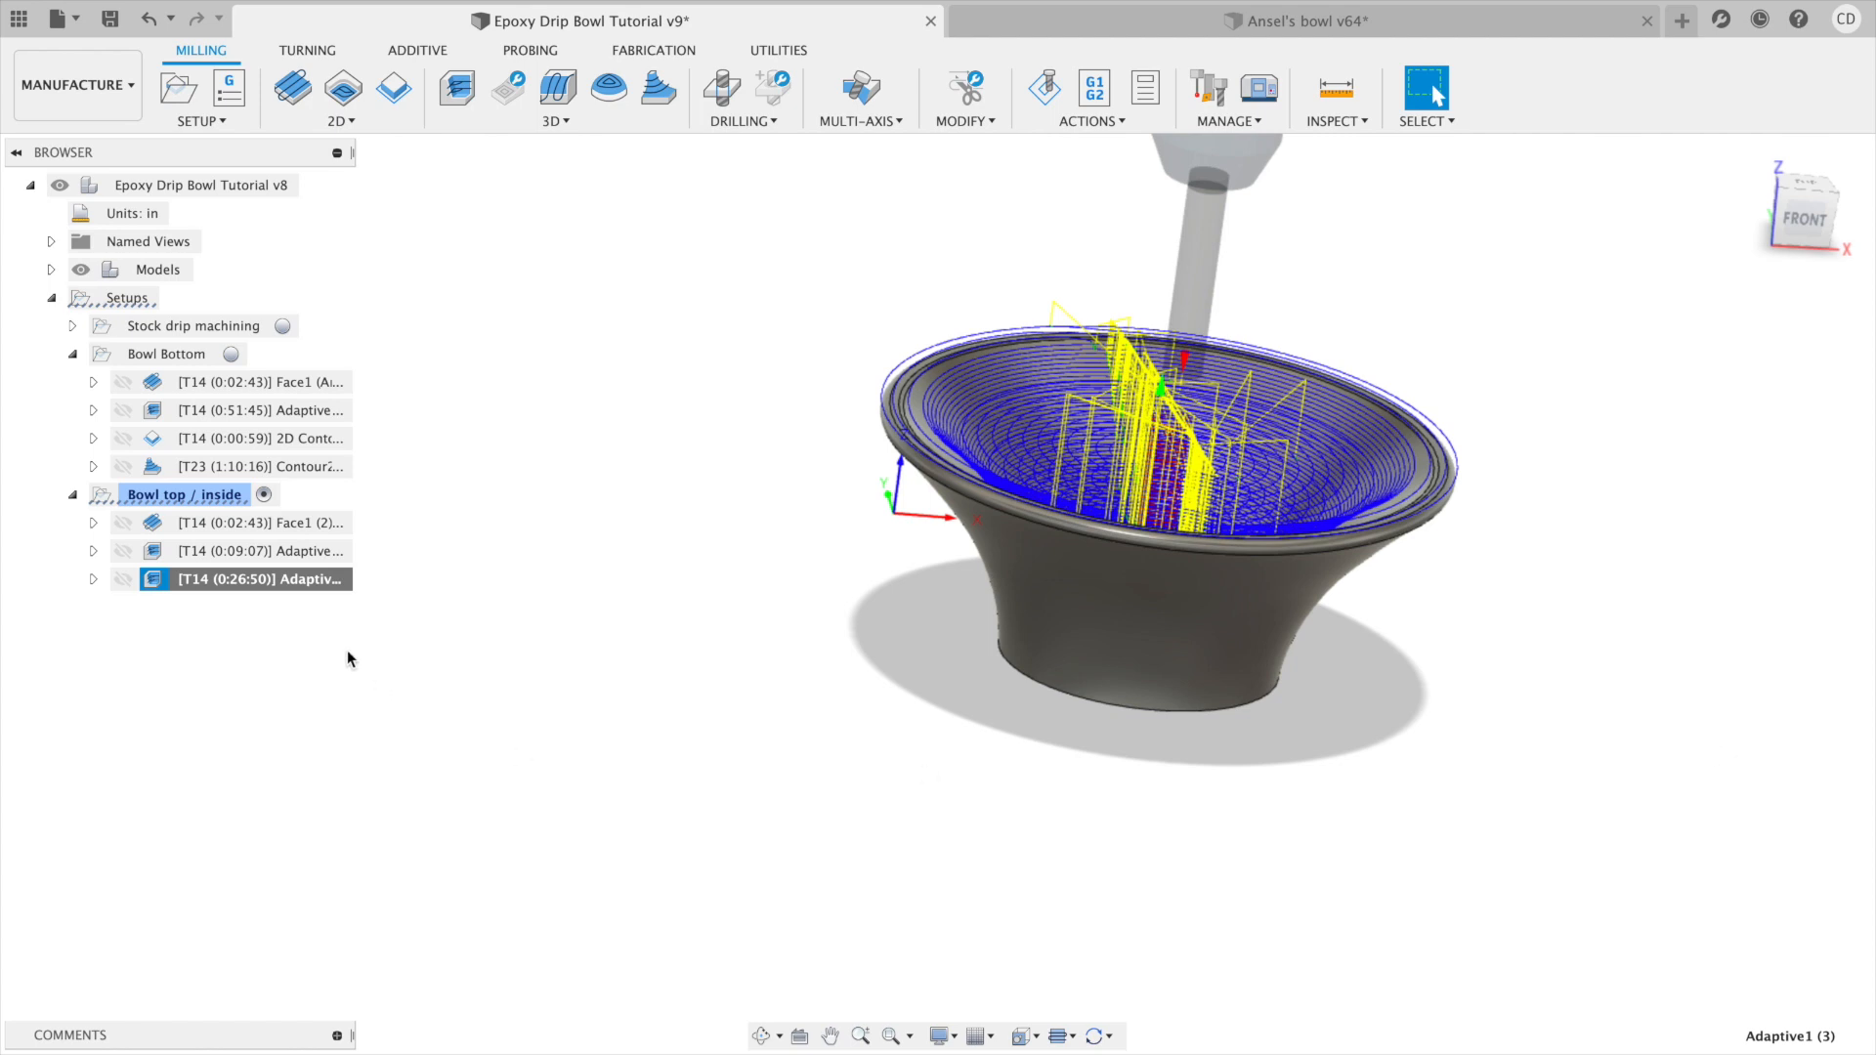
# Edit the inside-bowl Adaptive so its top height is taken from Model top with an offset of -.125 in, and accept it.
pyautogui.rightClick(258, 579)
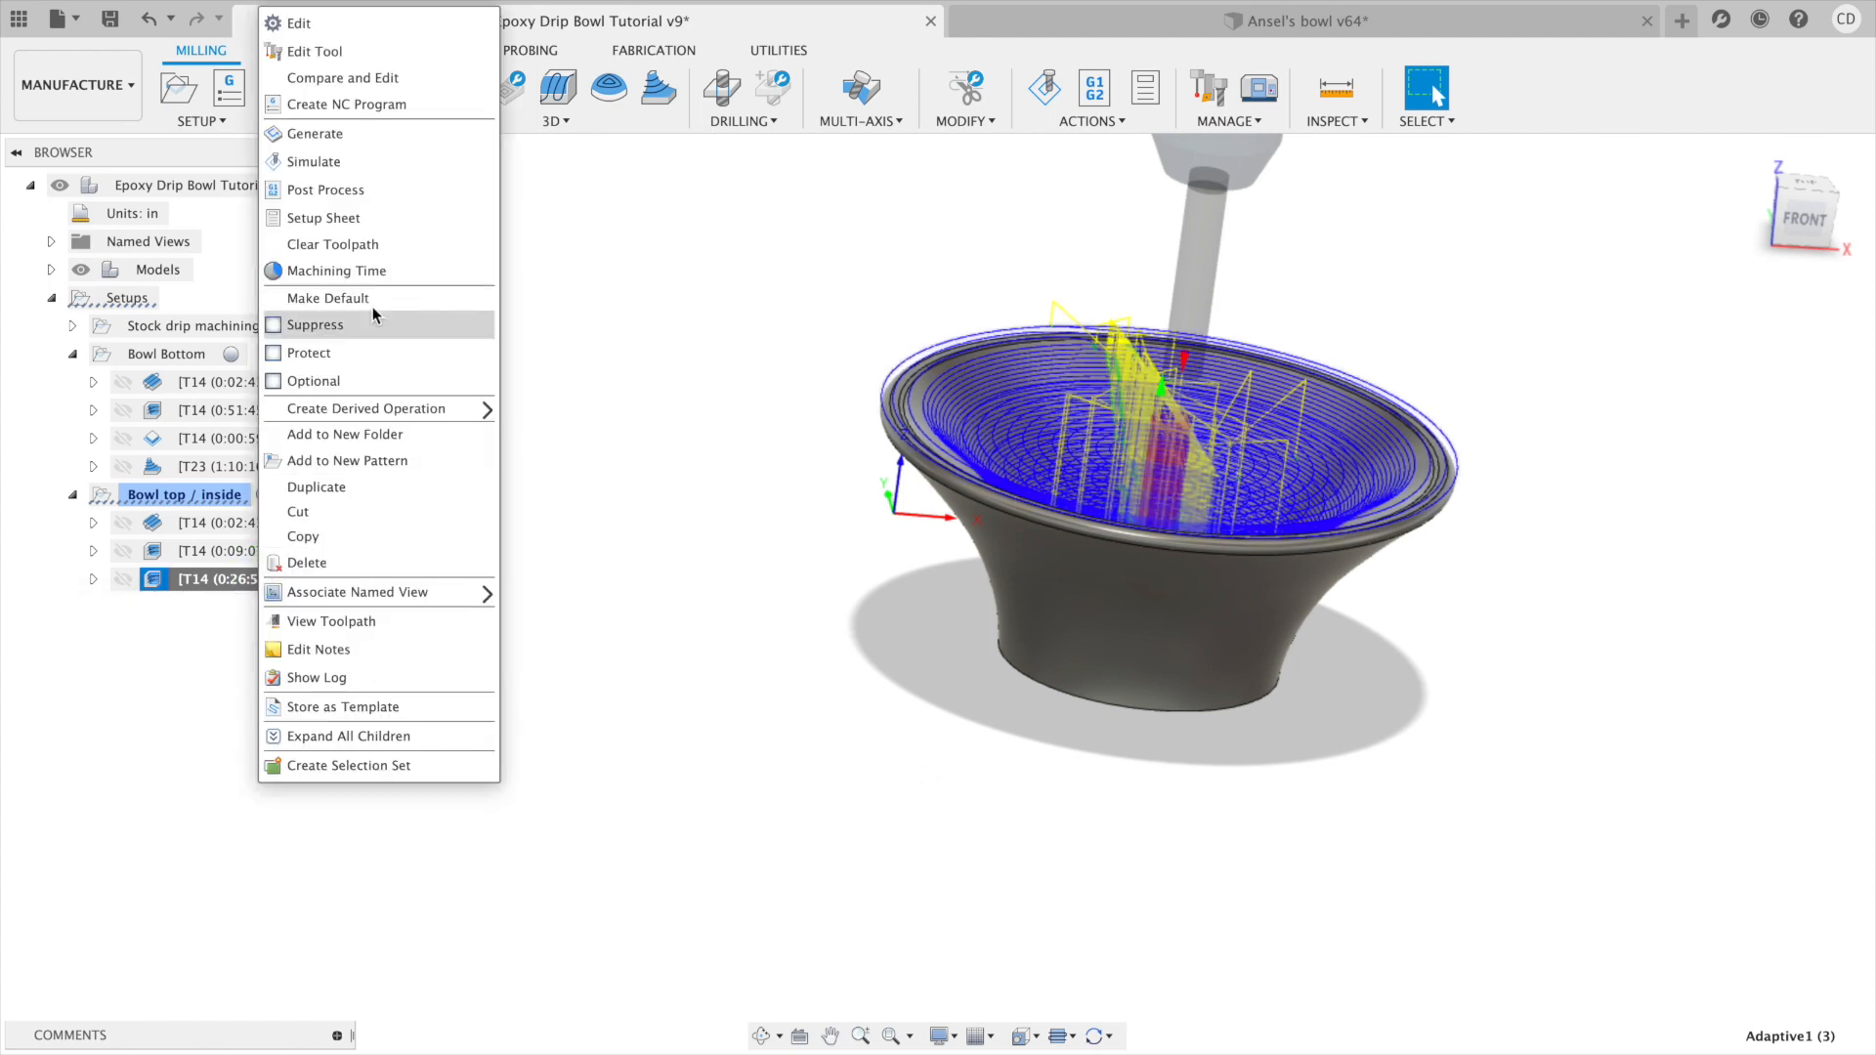
pyautogui.click(384, 23)
pyautogui.click(565, 110)
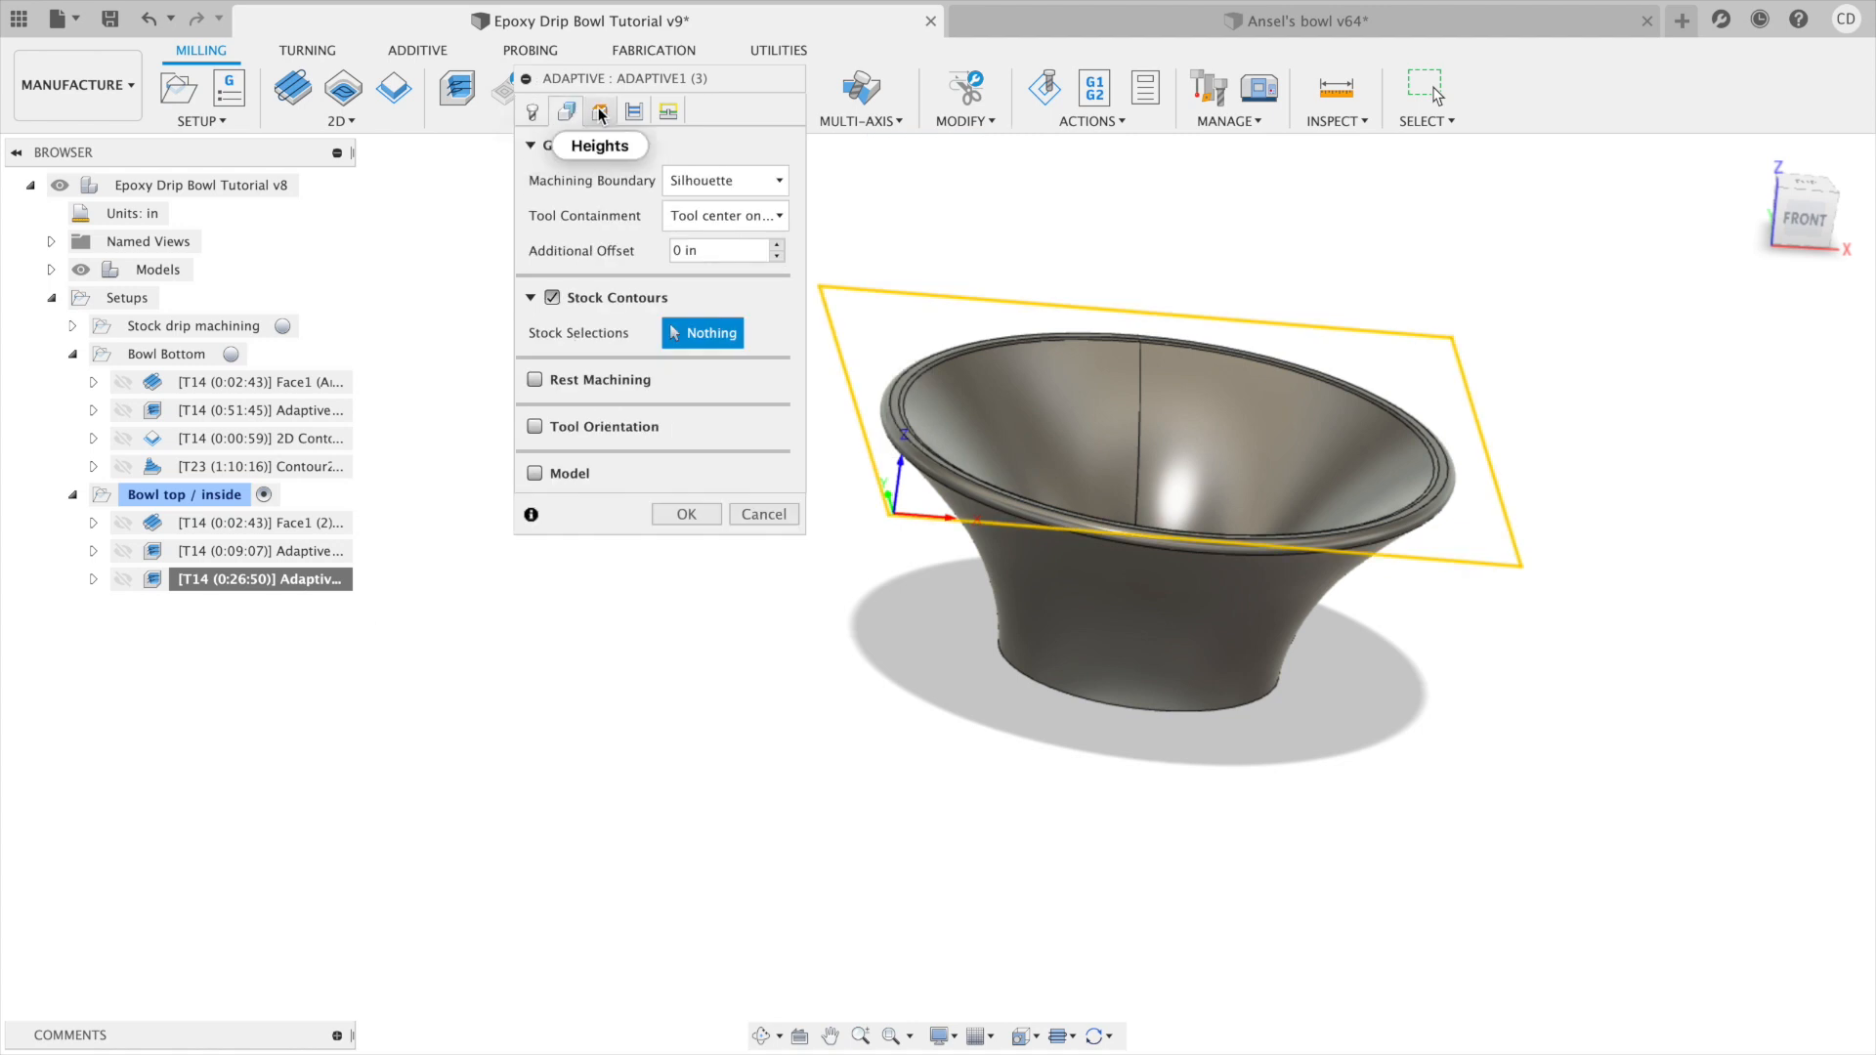
pyautogui.click(600, 112)
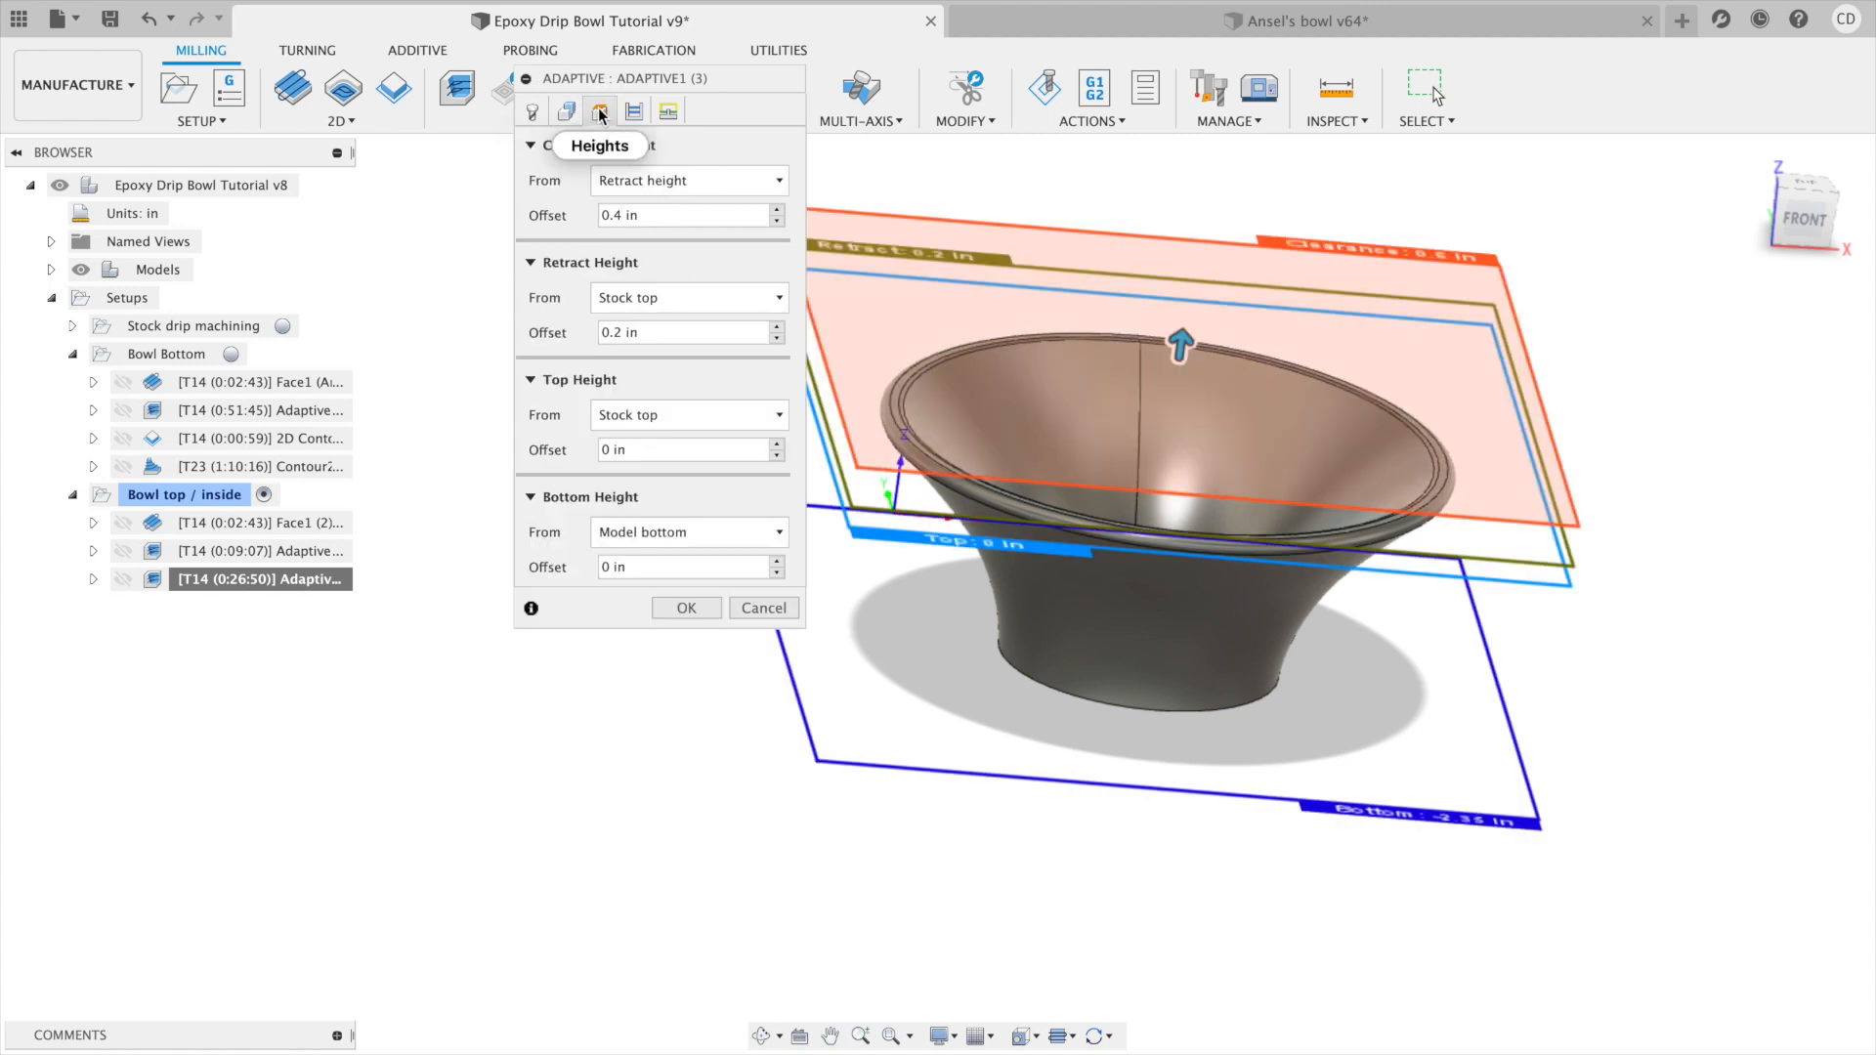
pyautogui.click(655, 418)
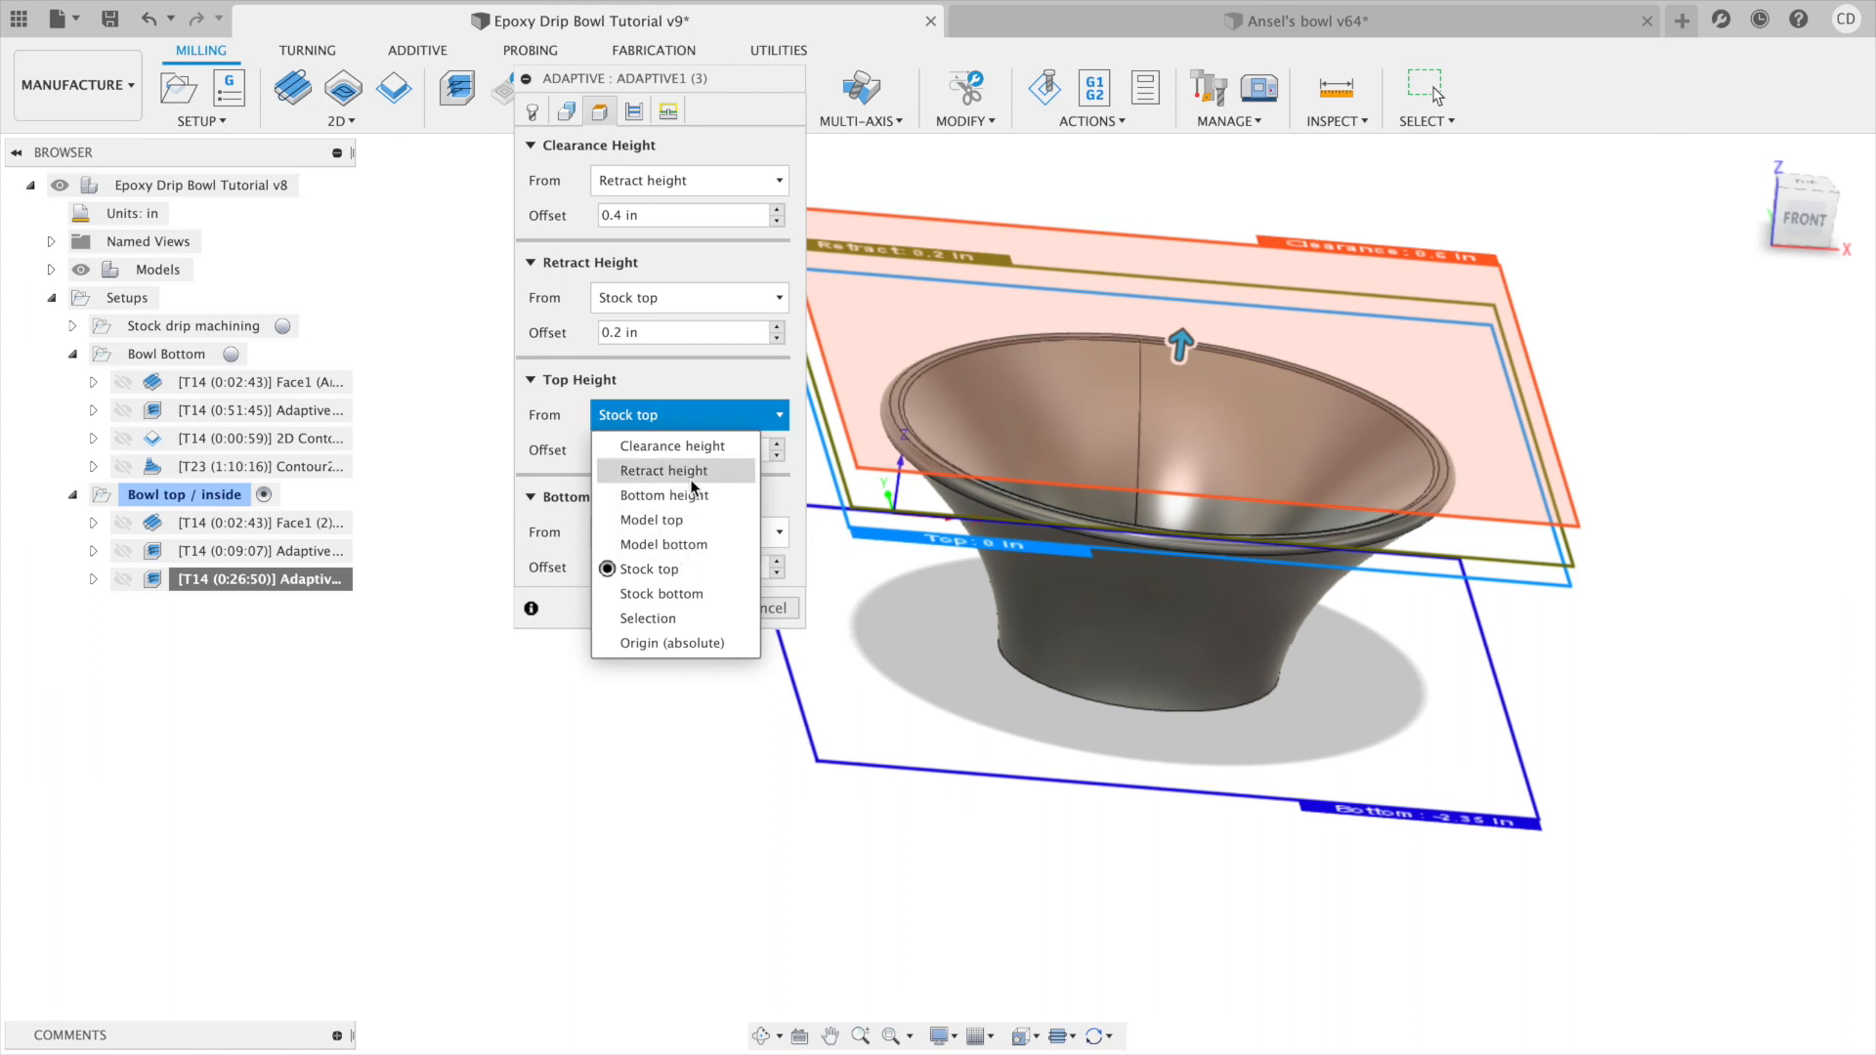
pyautogui.click(687, 517)
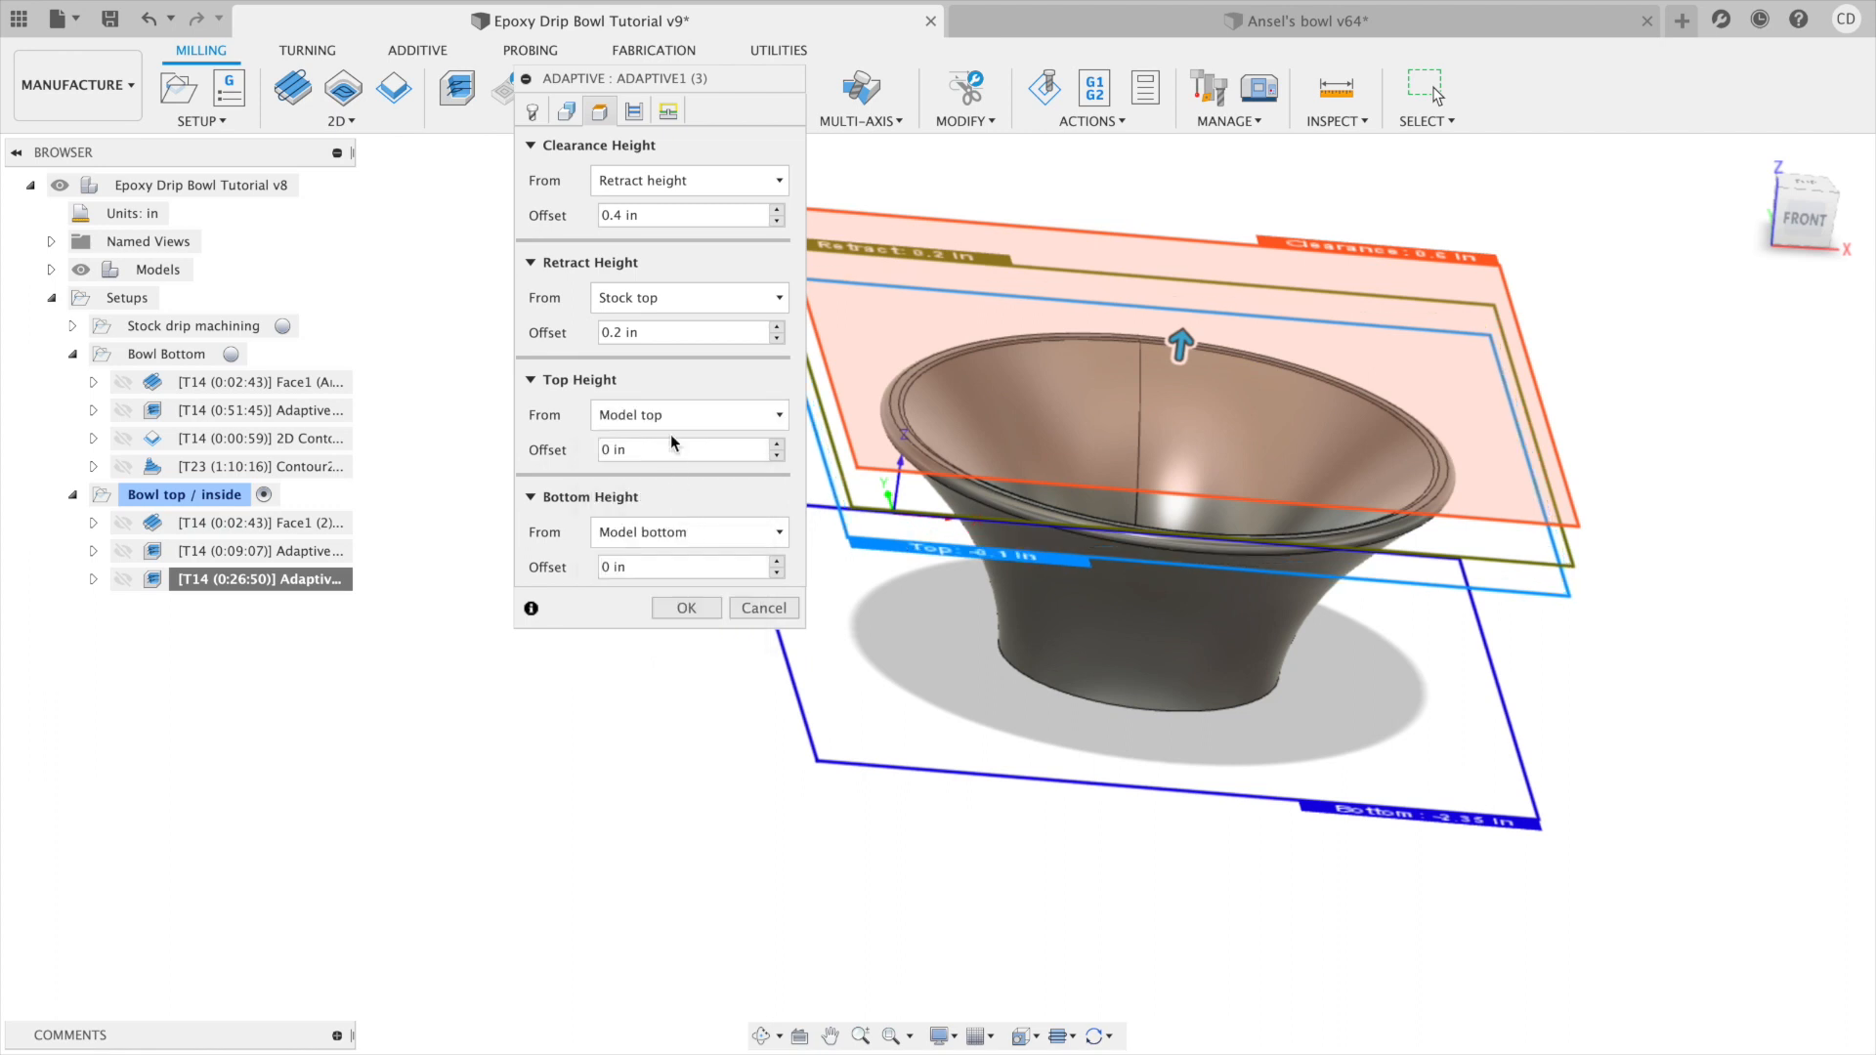
pyautogui.click(661, 446)
pyautogui.write('-.125')
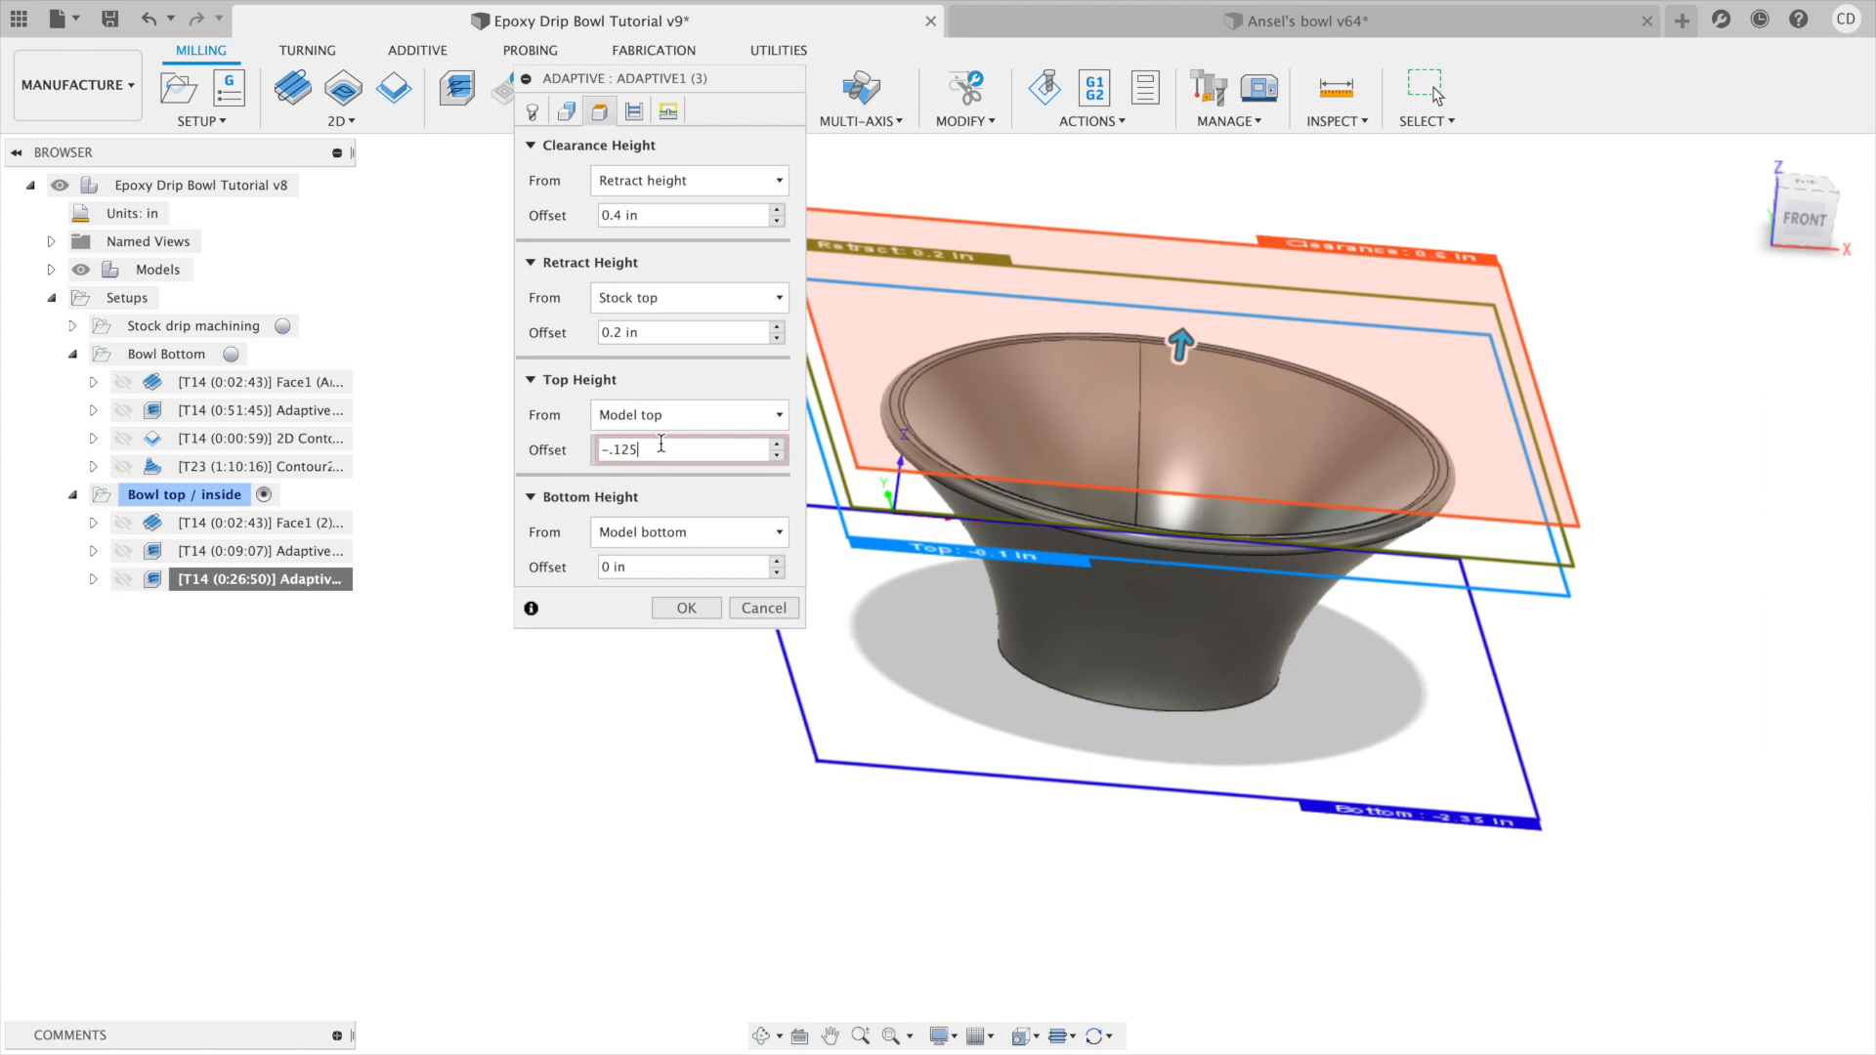
pyautogui.press('Tab')
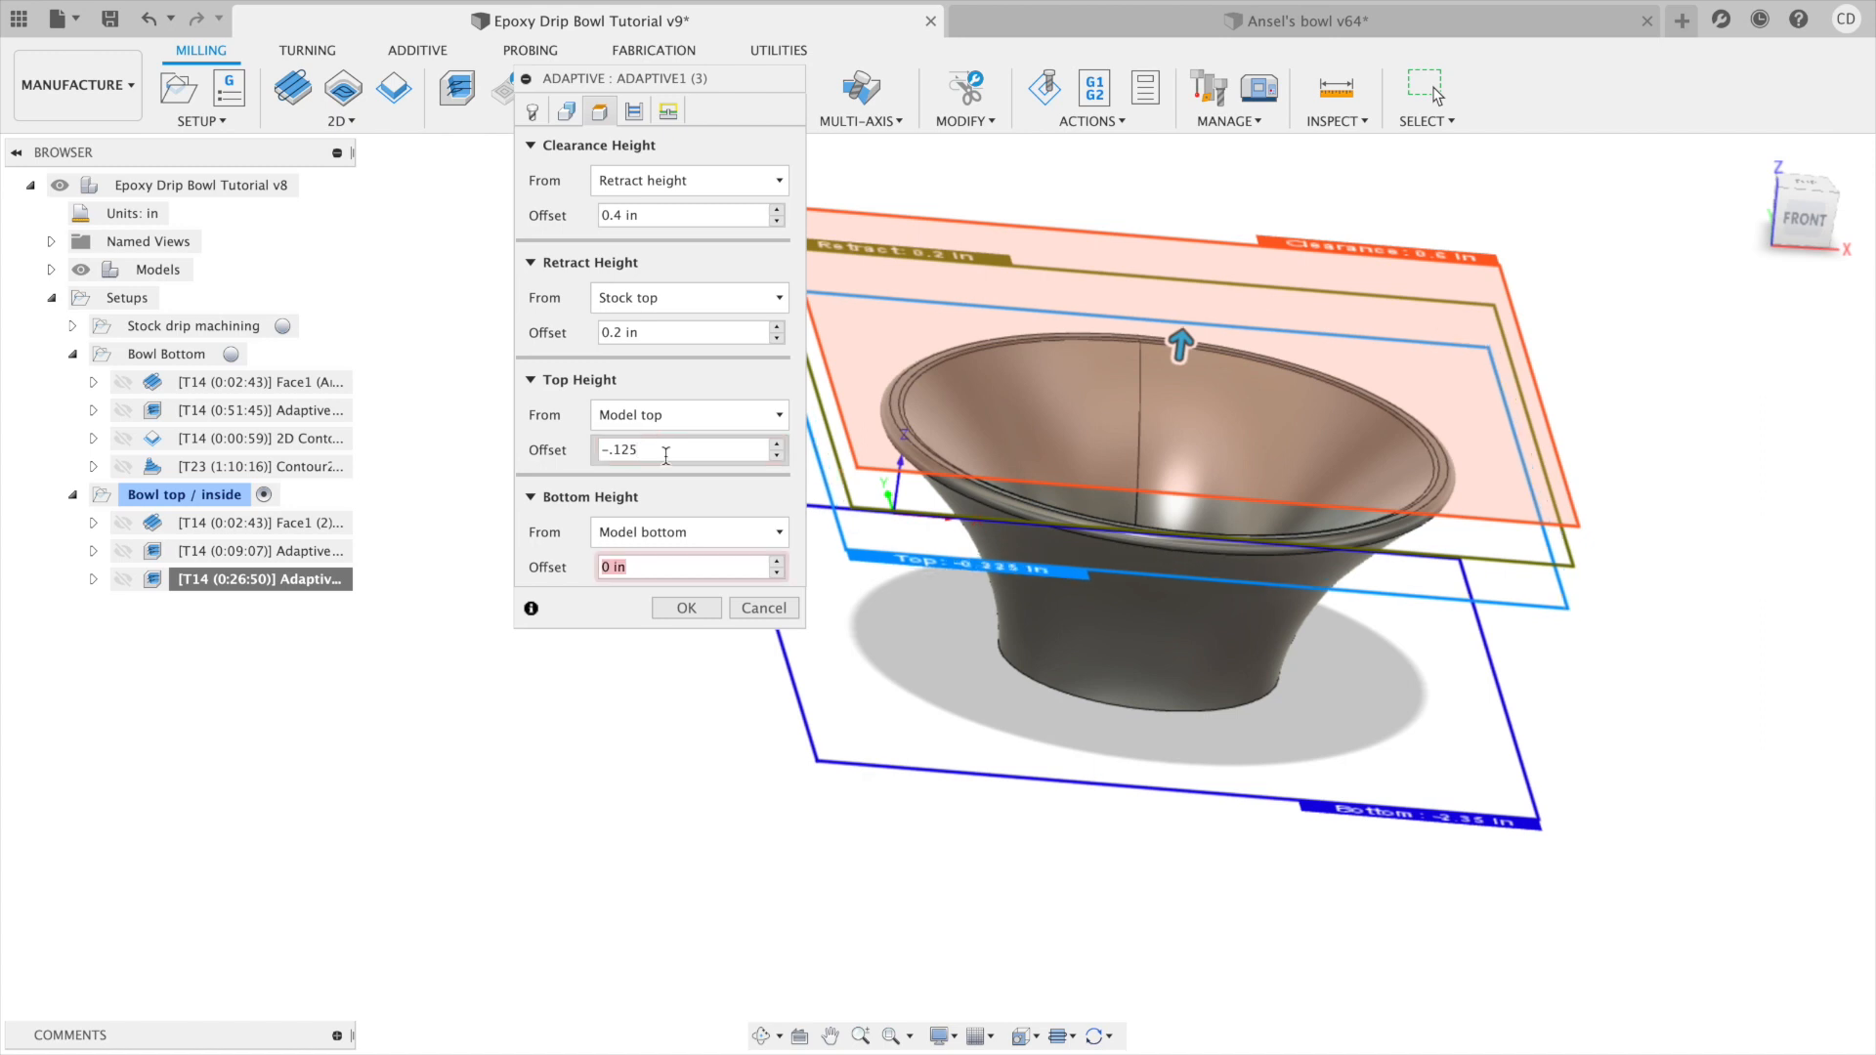
pyautogui.click(698, 612)
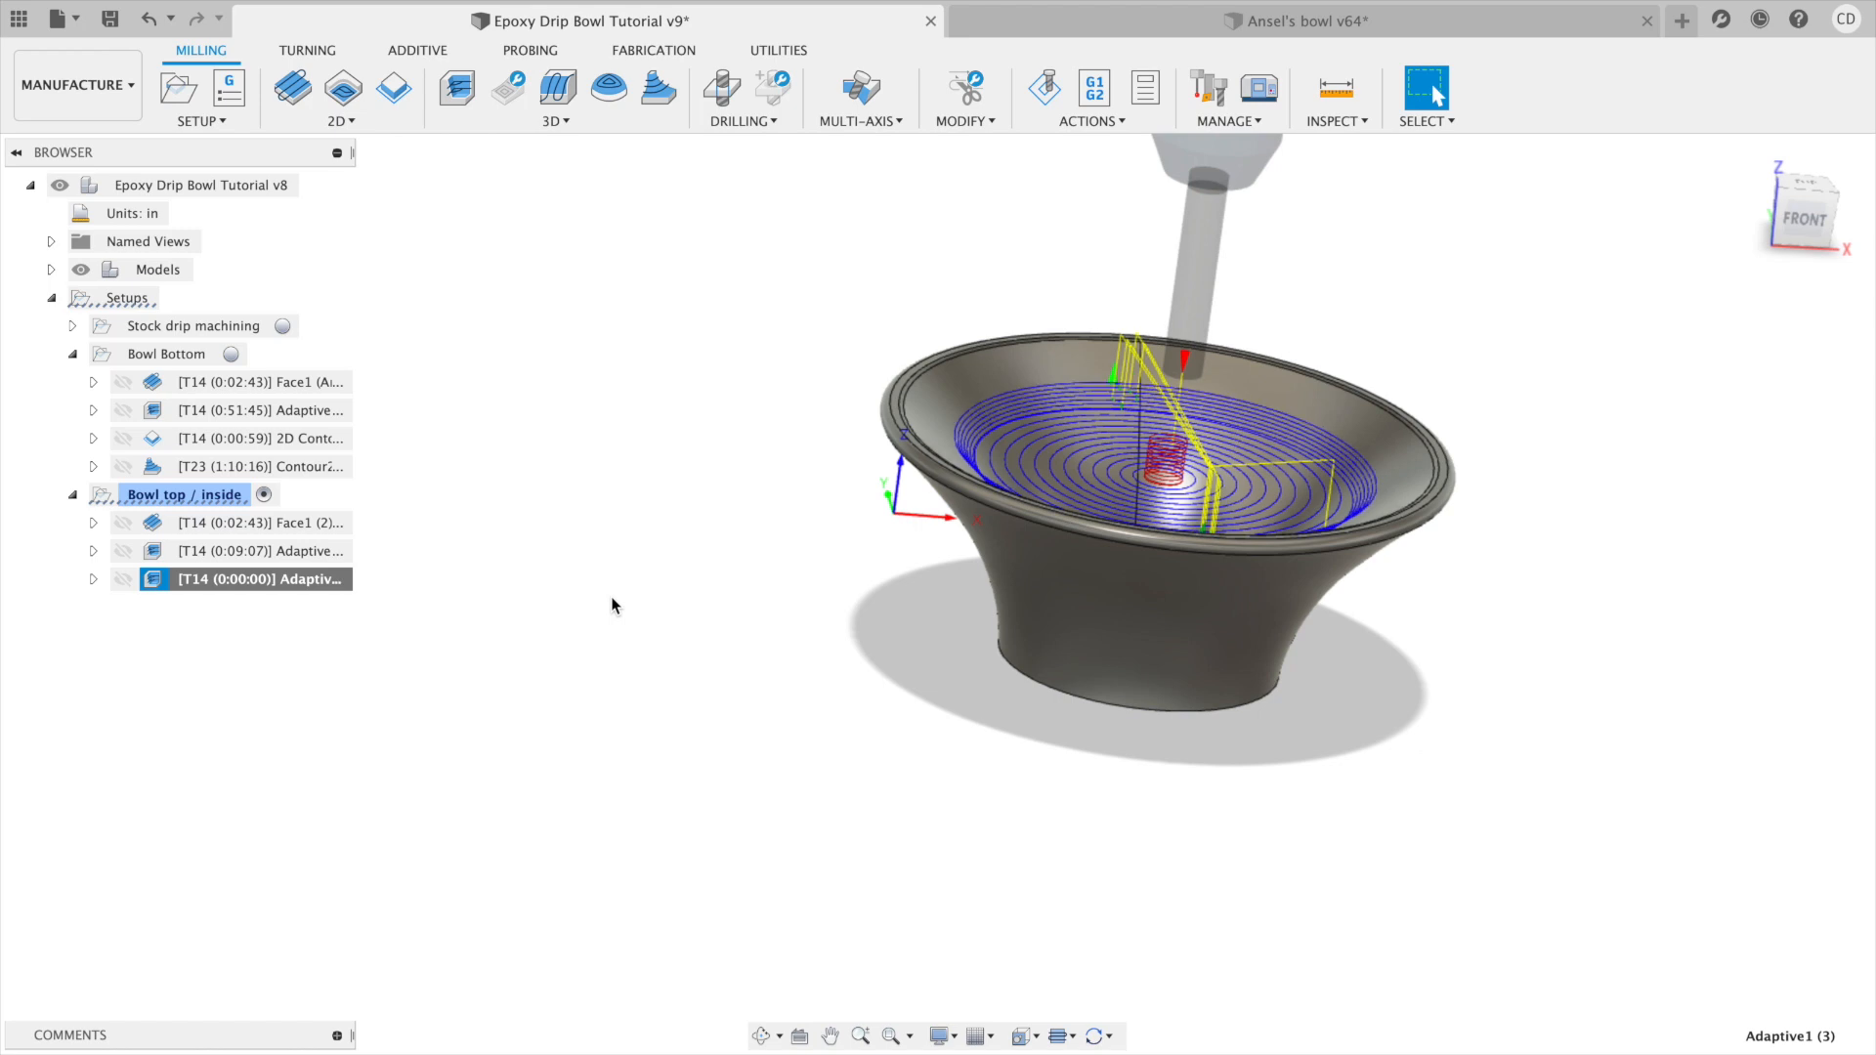
# Edit the same Adaptive's linking to use the Minimum retraction policy and accept the operation.
pyautogui.rightClick(305, 579)
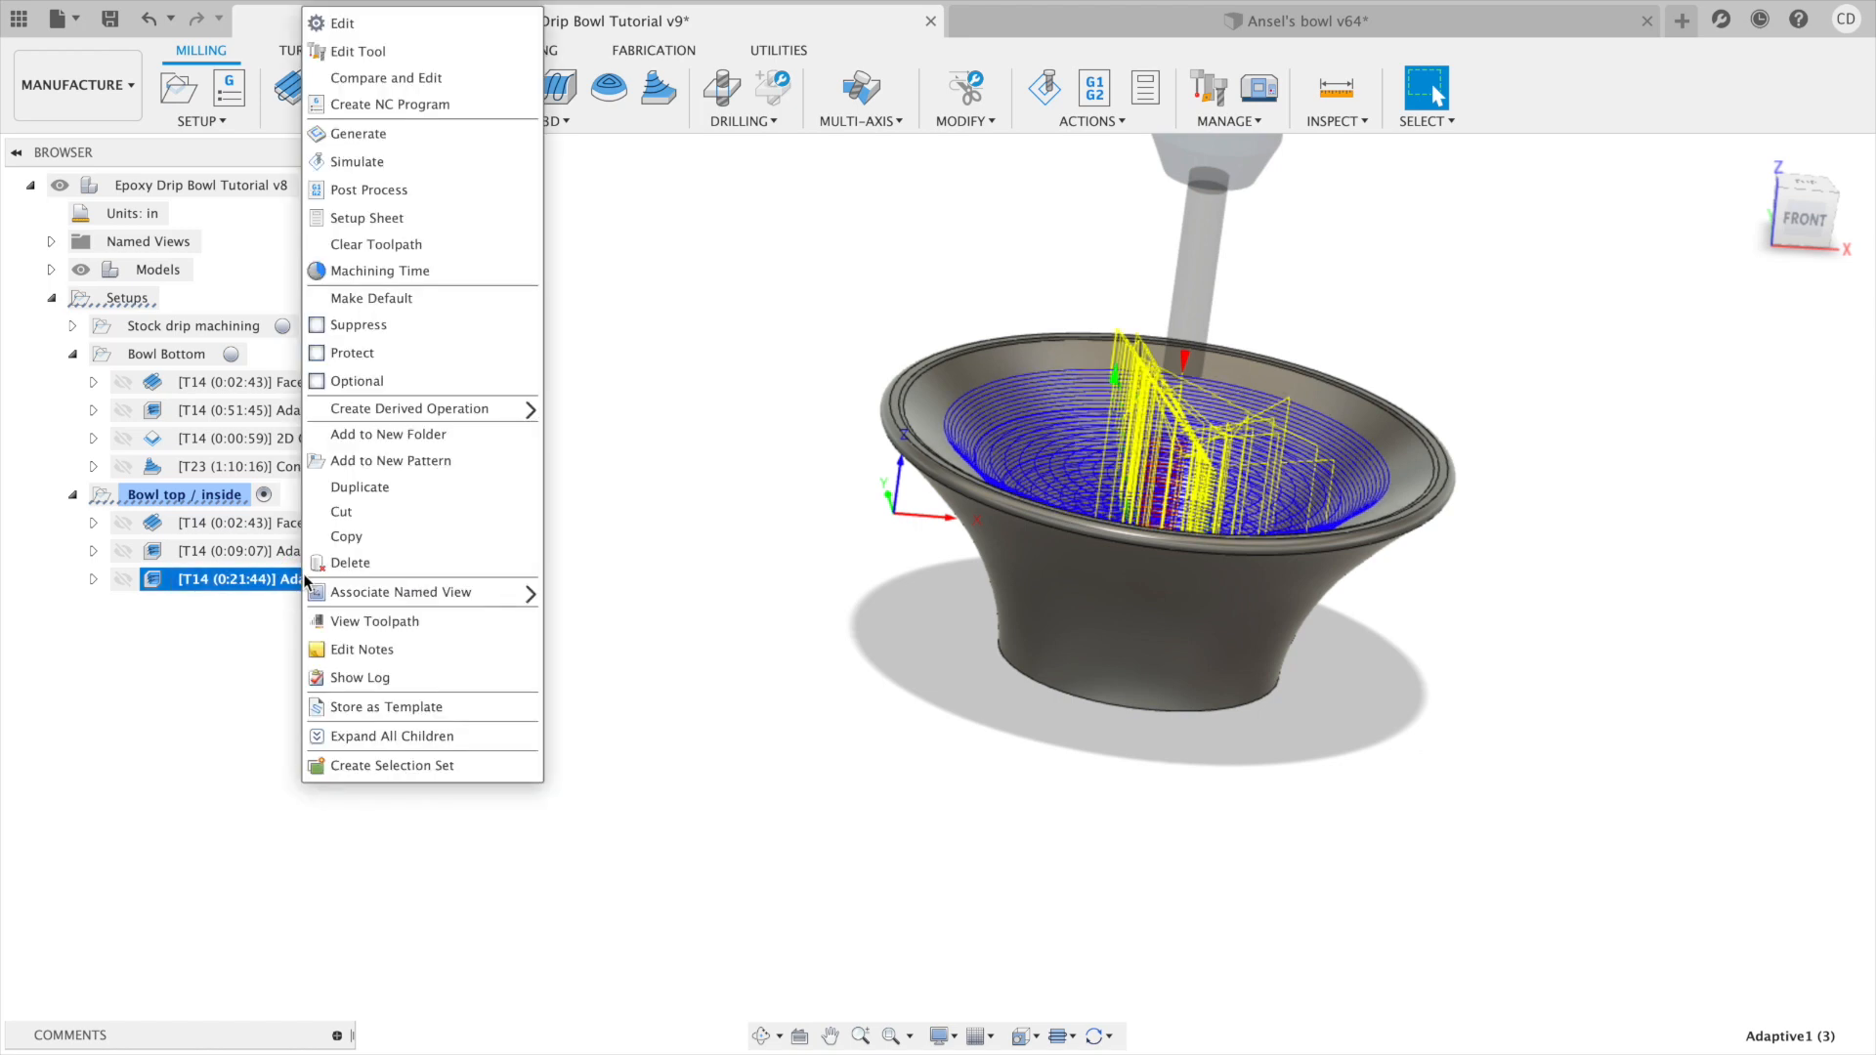
pyautogui.click(332, 20)
pyautogui.click(667, 111)
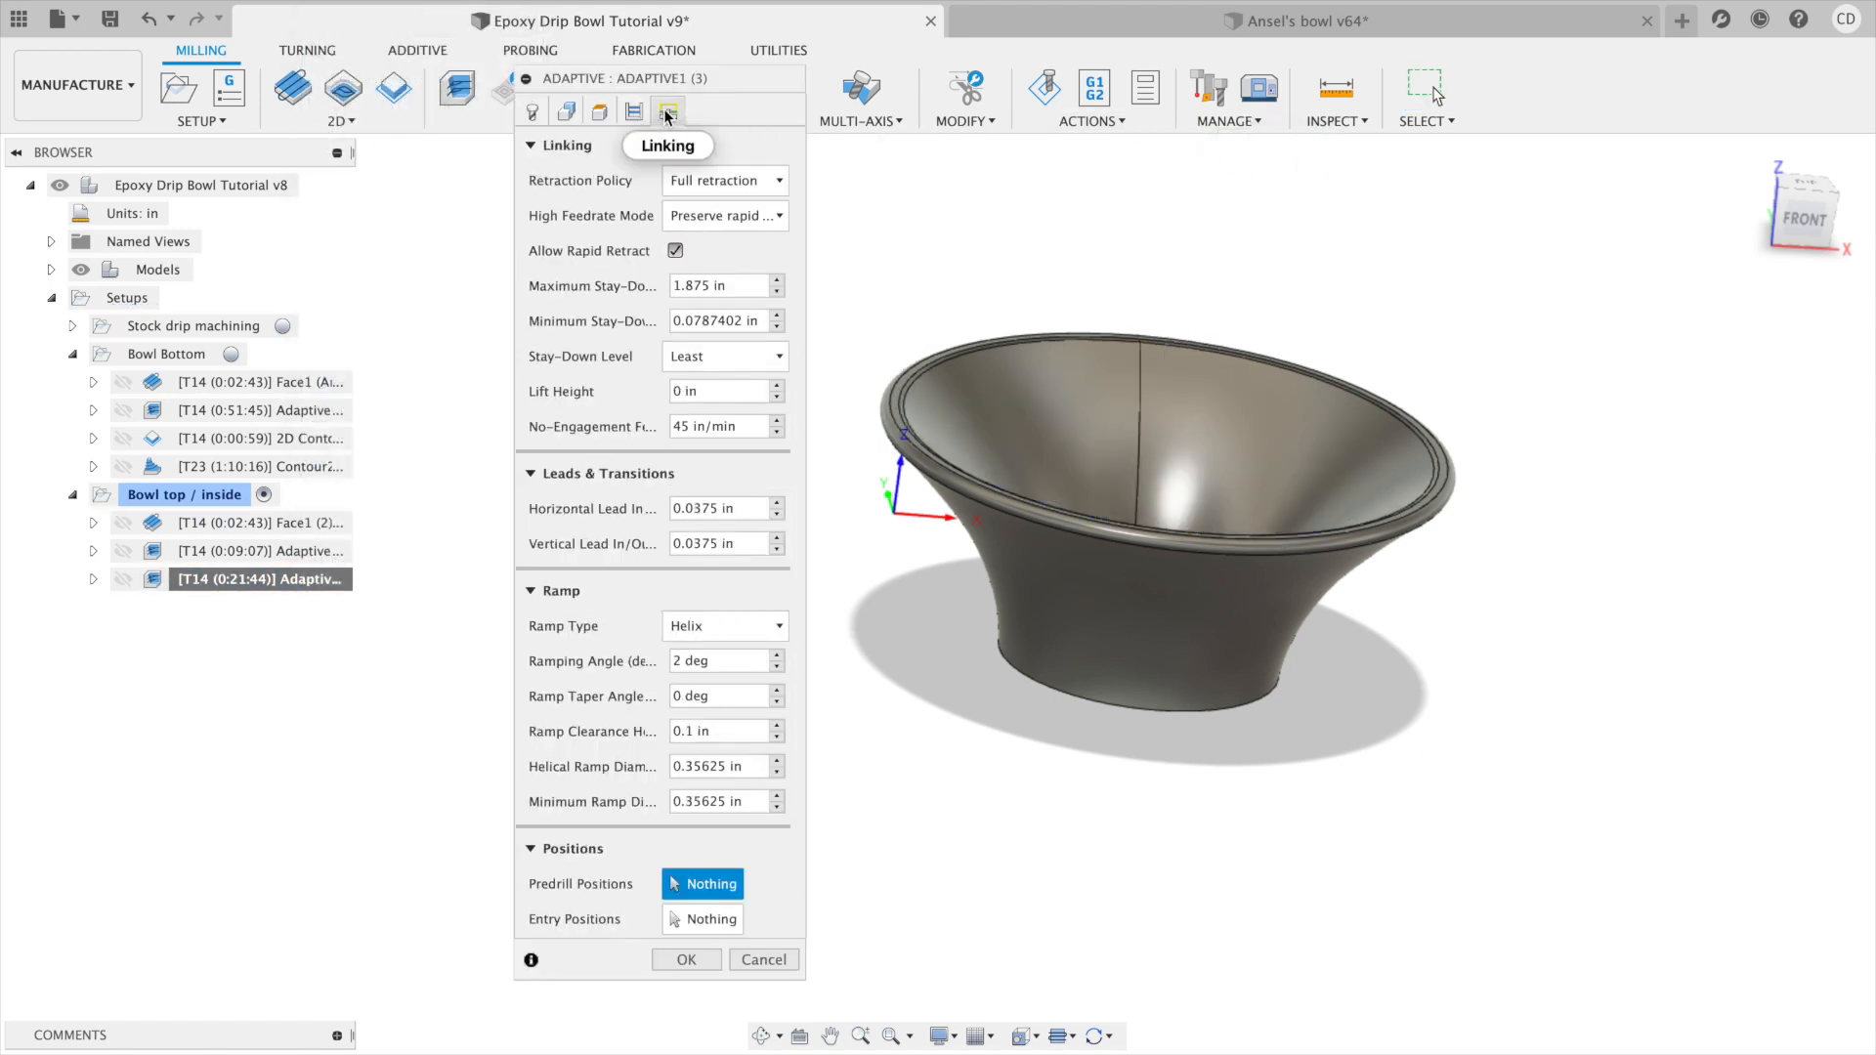
pyautogui.click(694, 186)
pyautogui.click(727, 226)
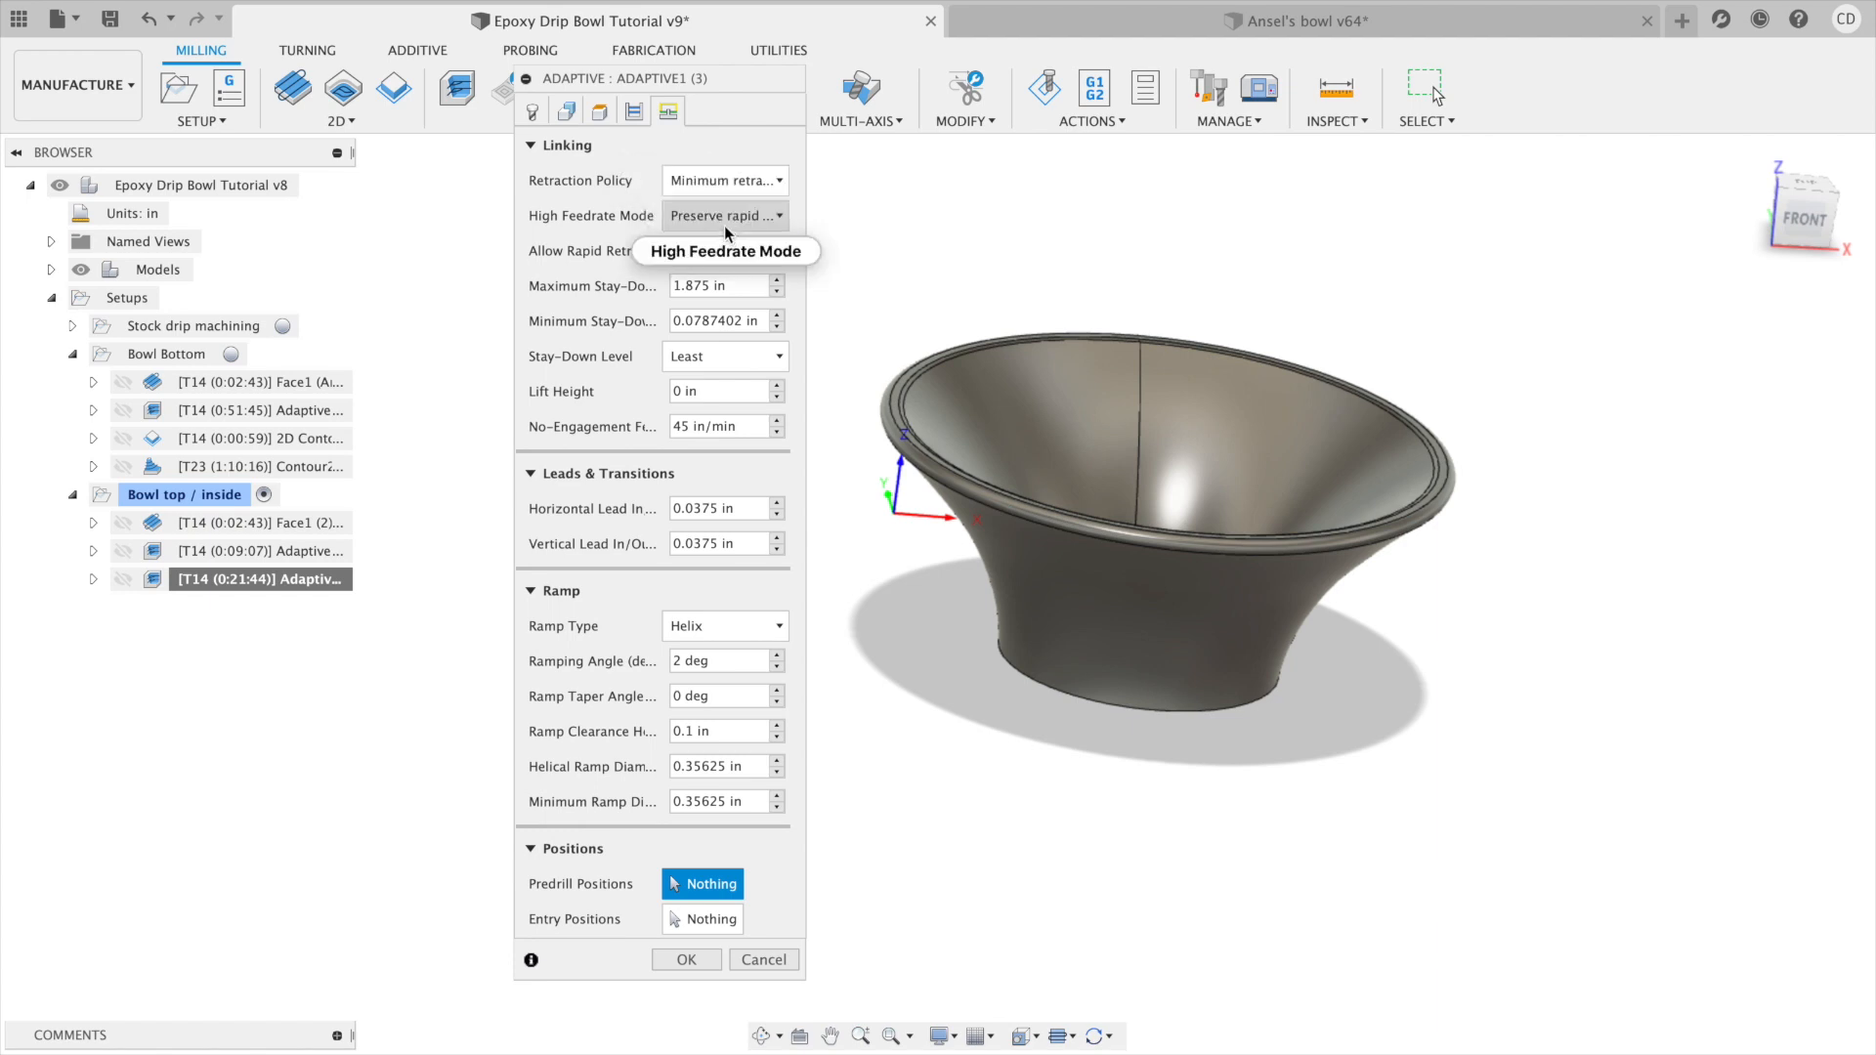
pyautogui.click(684, 961)
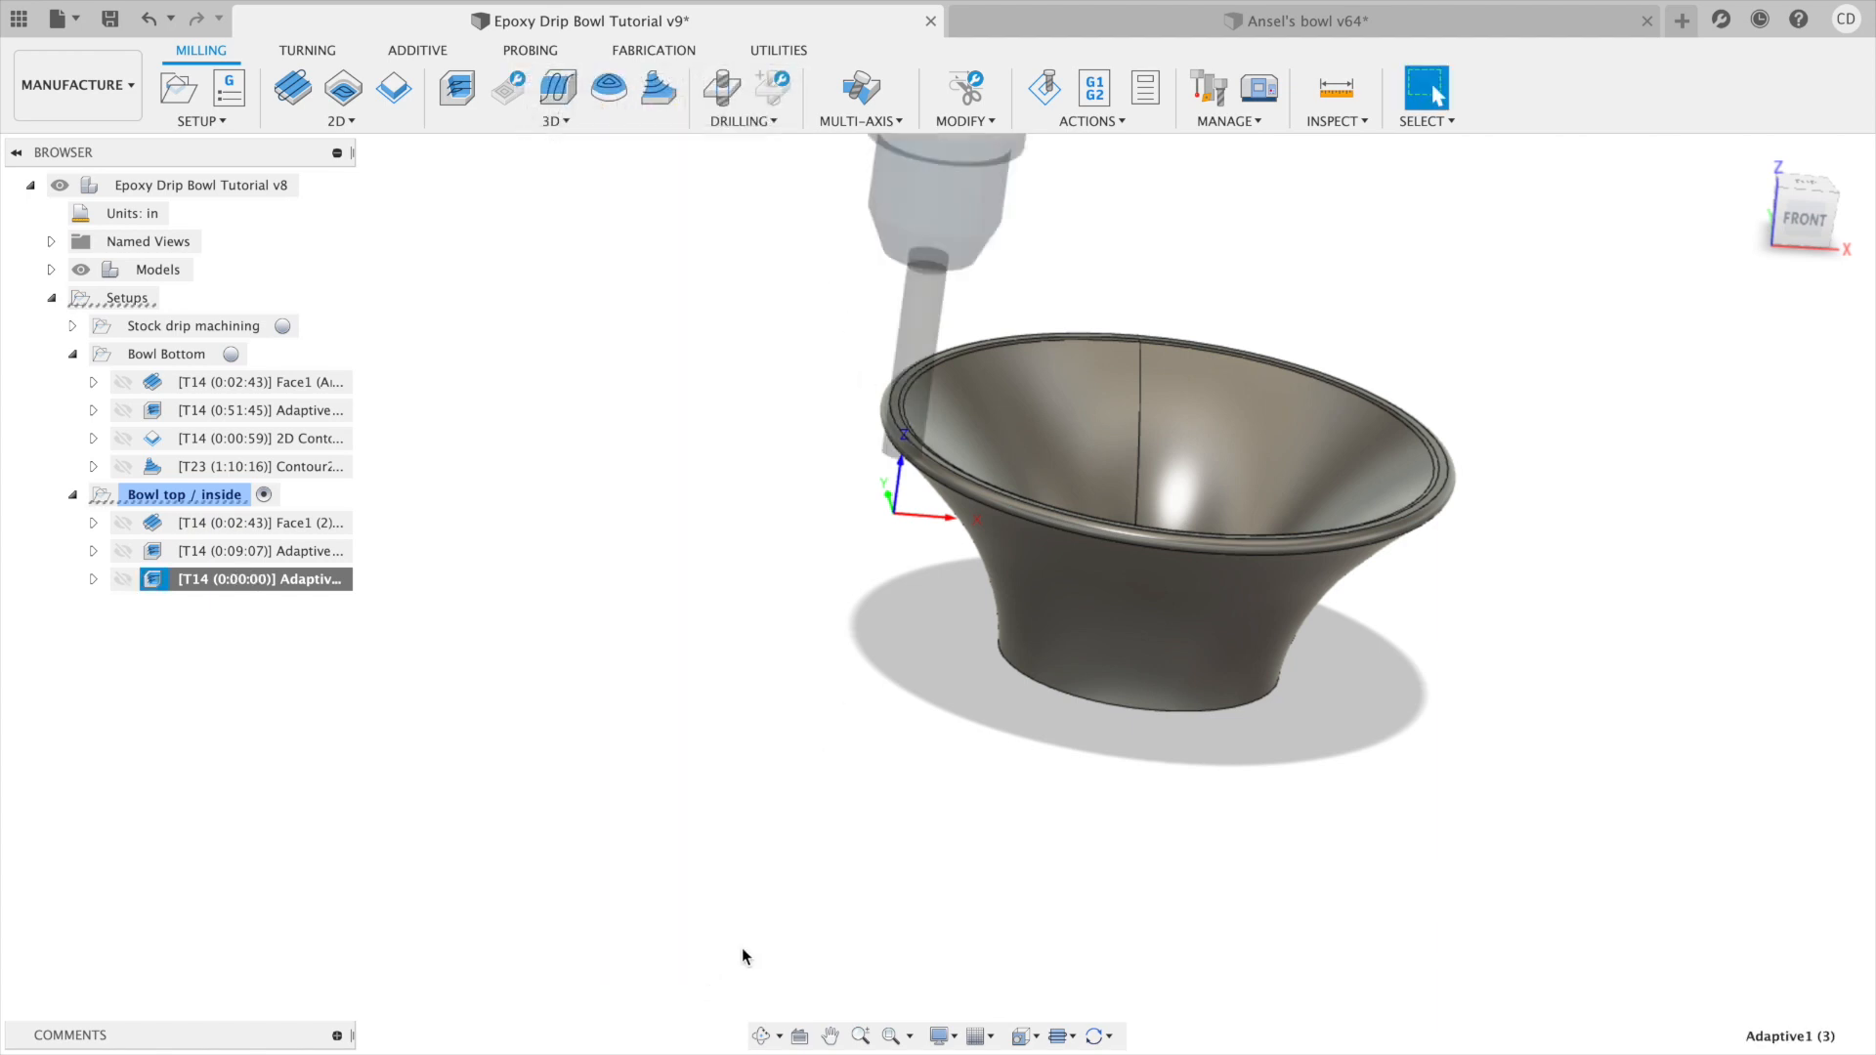
# Copy the 3D Contour operation from Bowl Bottom into the Bowl top / inside setup and regenerate its toolpath.
pyautogui.click(258, 467)
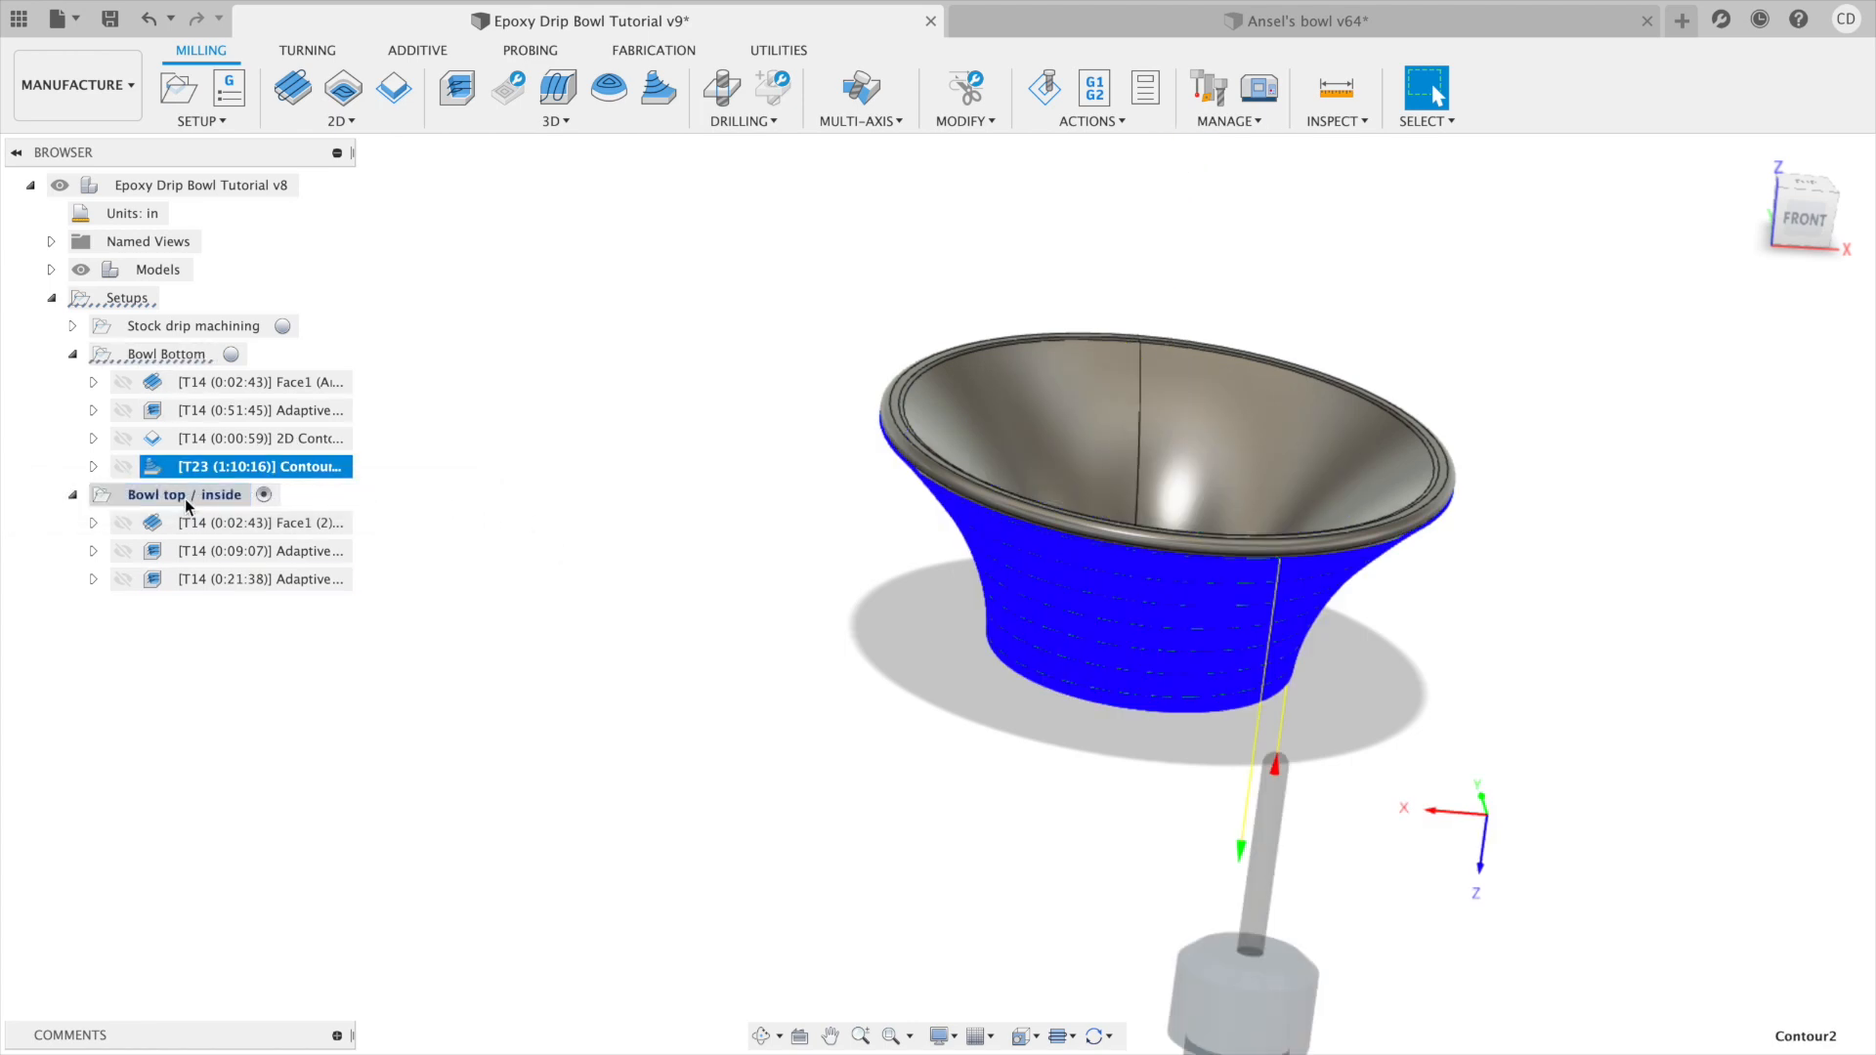
pyautogui.click(186, 498)
pyautogui.hotkey('ctrl', 'v')
pyautogui.click(287, 601)
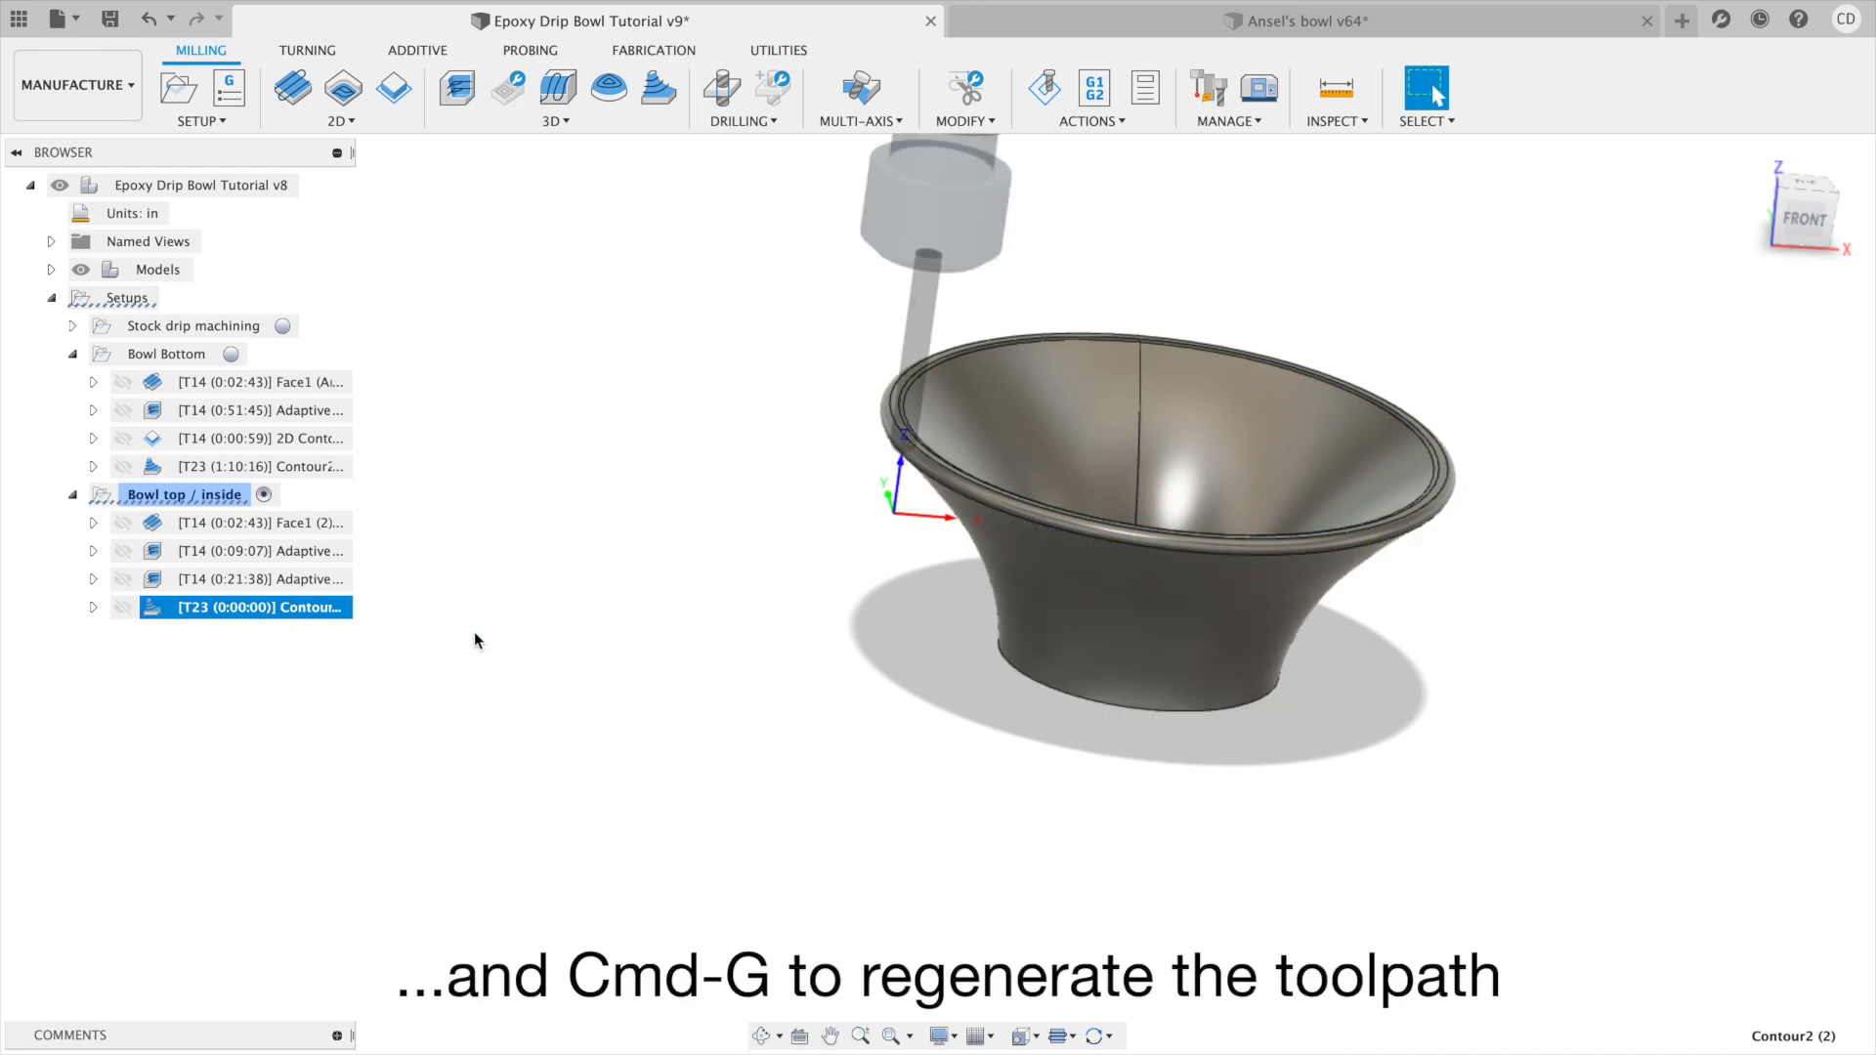
pyautogui.keyDown('shift'); pyautogui.moveTo(702, 571); pyautogui.dragTo(706, 618, button='middle'); pyautogui.keyUp('shift')
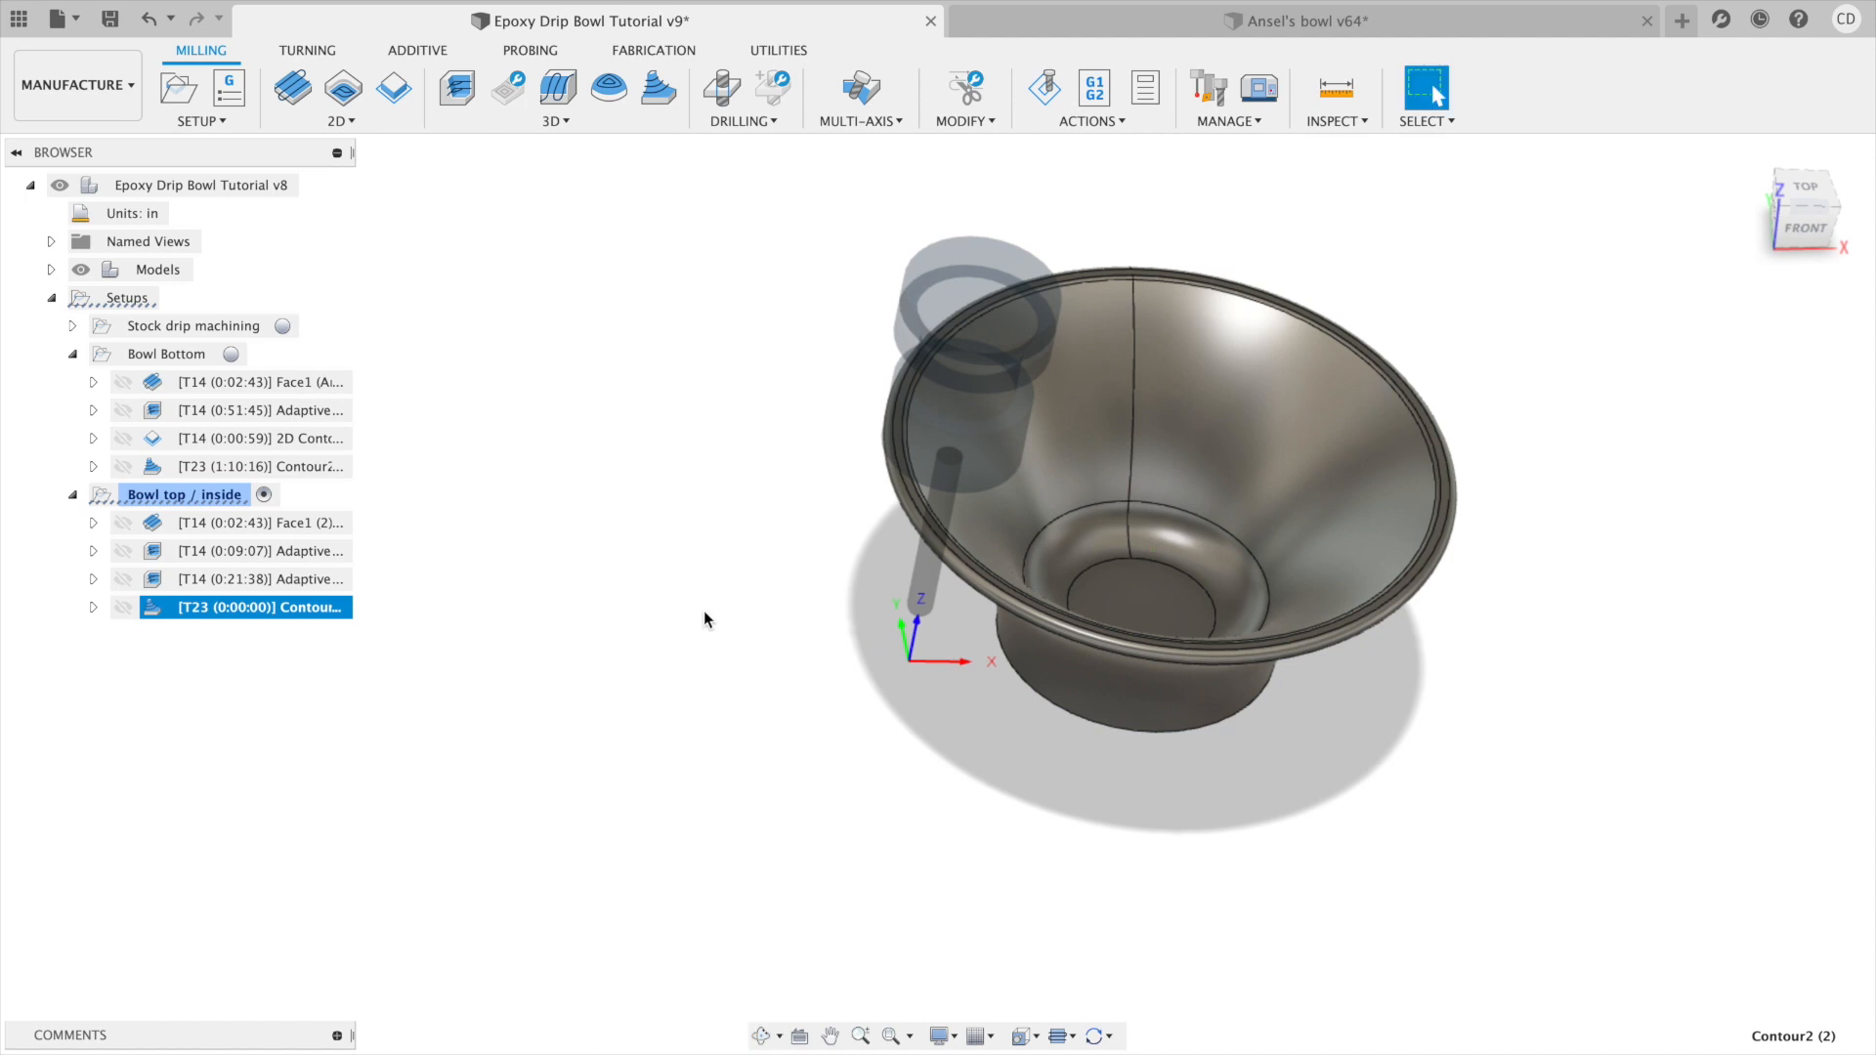
pyautogui.press('super+g')
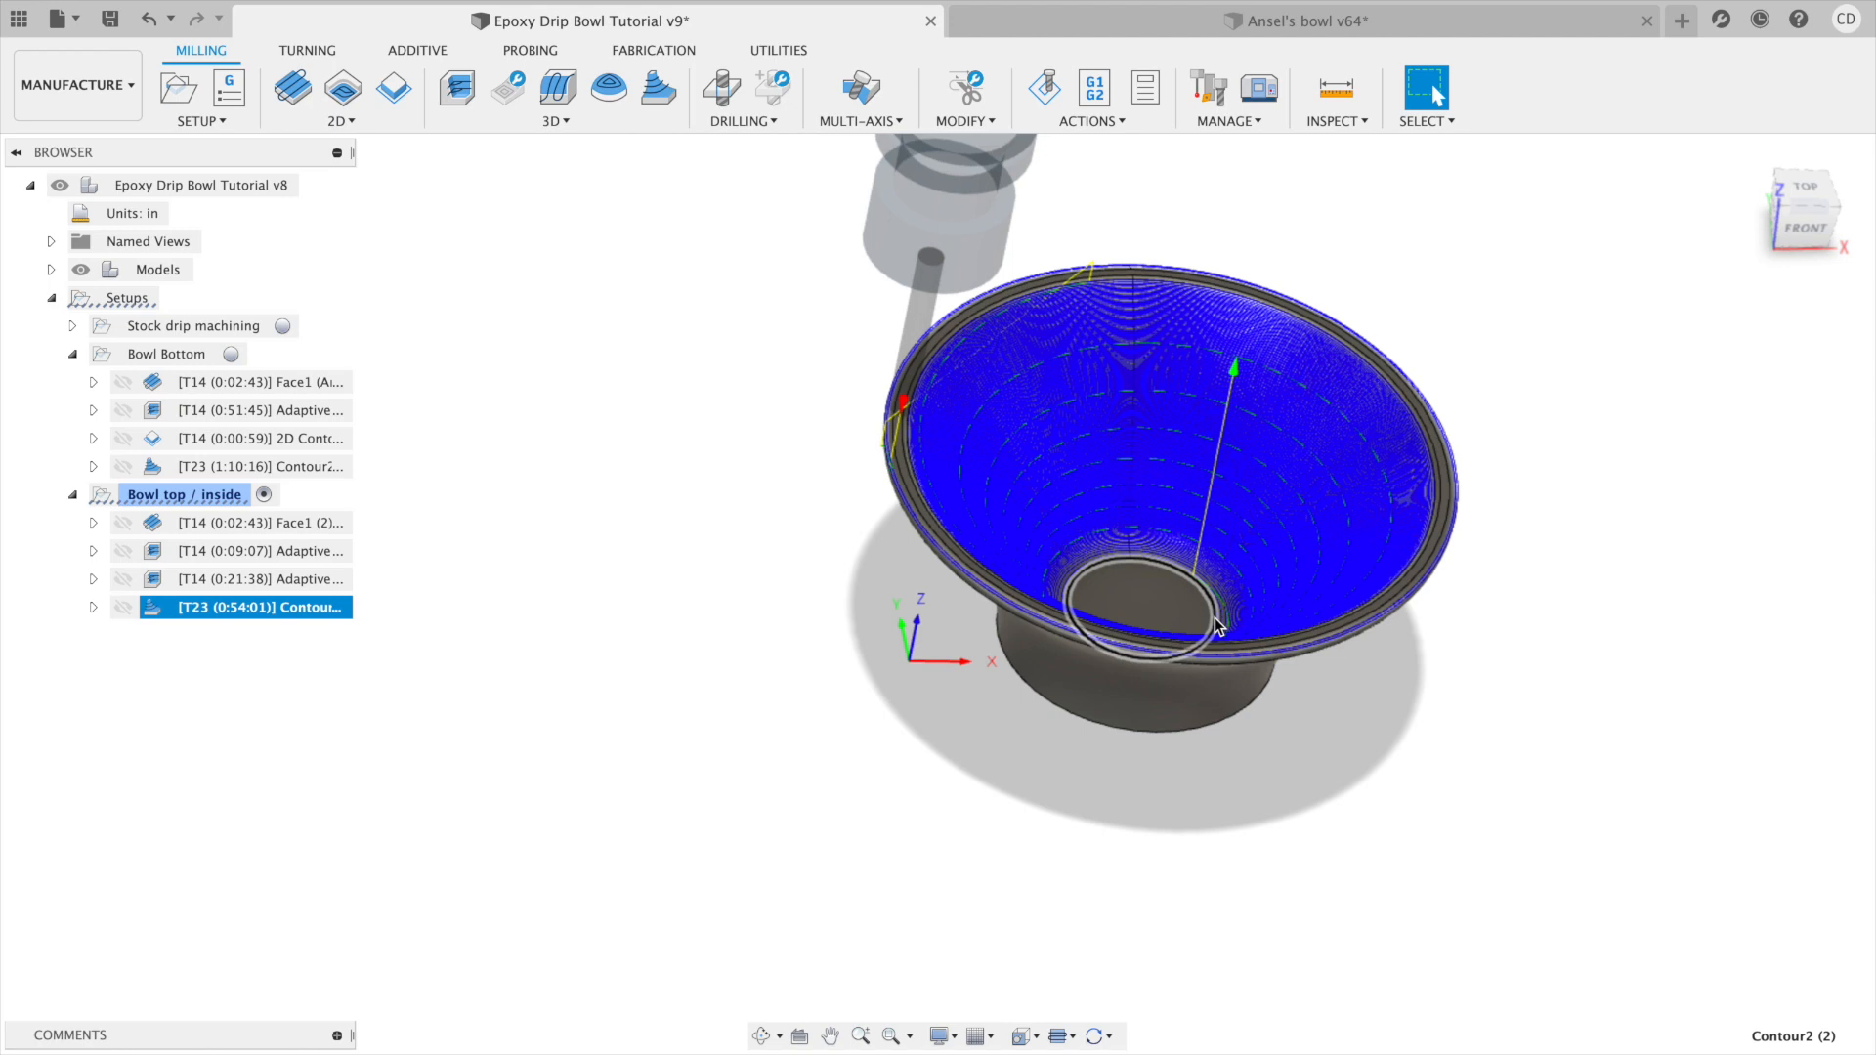
pyautogui.moveTo(1186, 623)
pyautogui.keyDown('shift'); pyautogui.mouseDown(button='middle')
pyautogui.moveTo(1180, 670)
pyautogui.moveTo(1180, 652)
pyautogui.mouseUp(button='middle'); pyautogui.keyUp('shift')
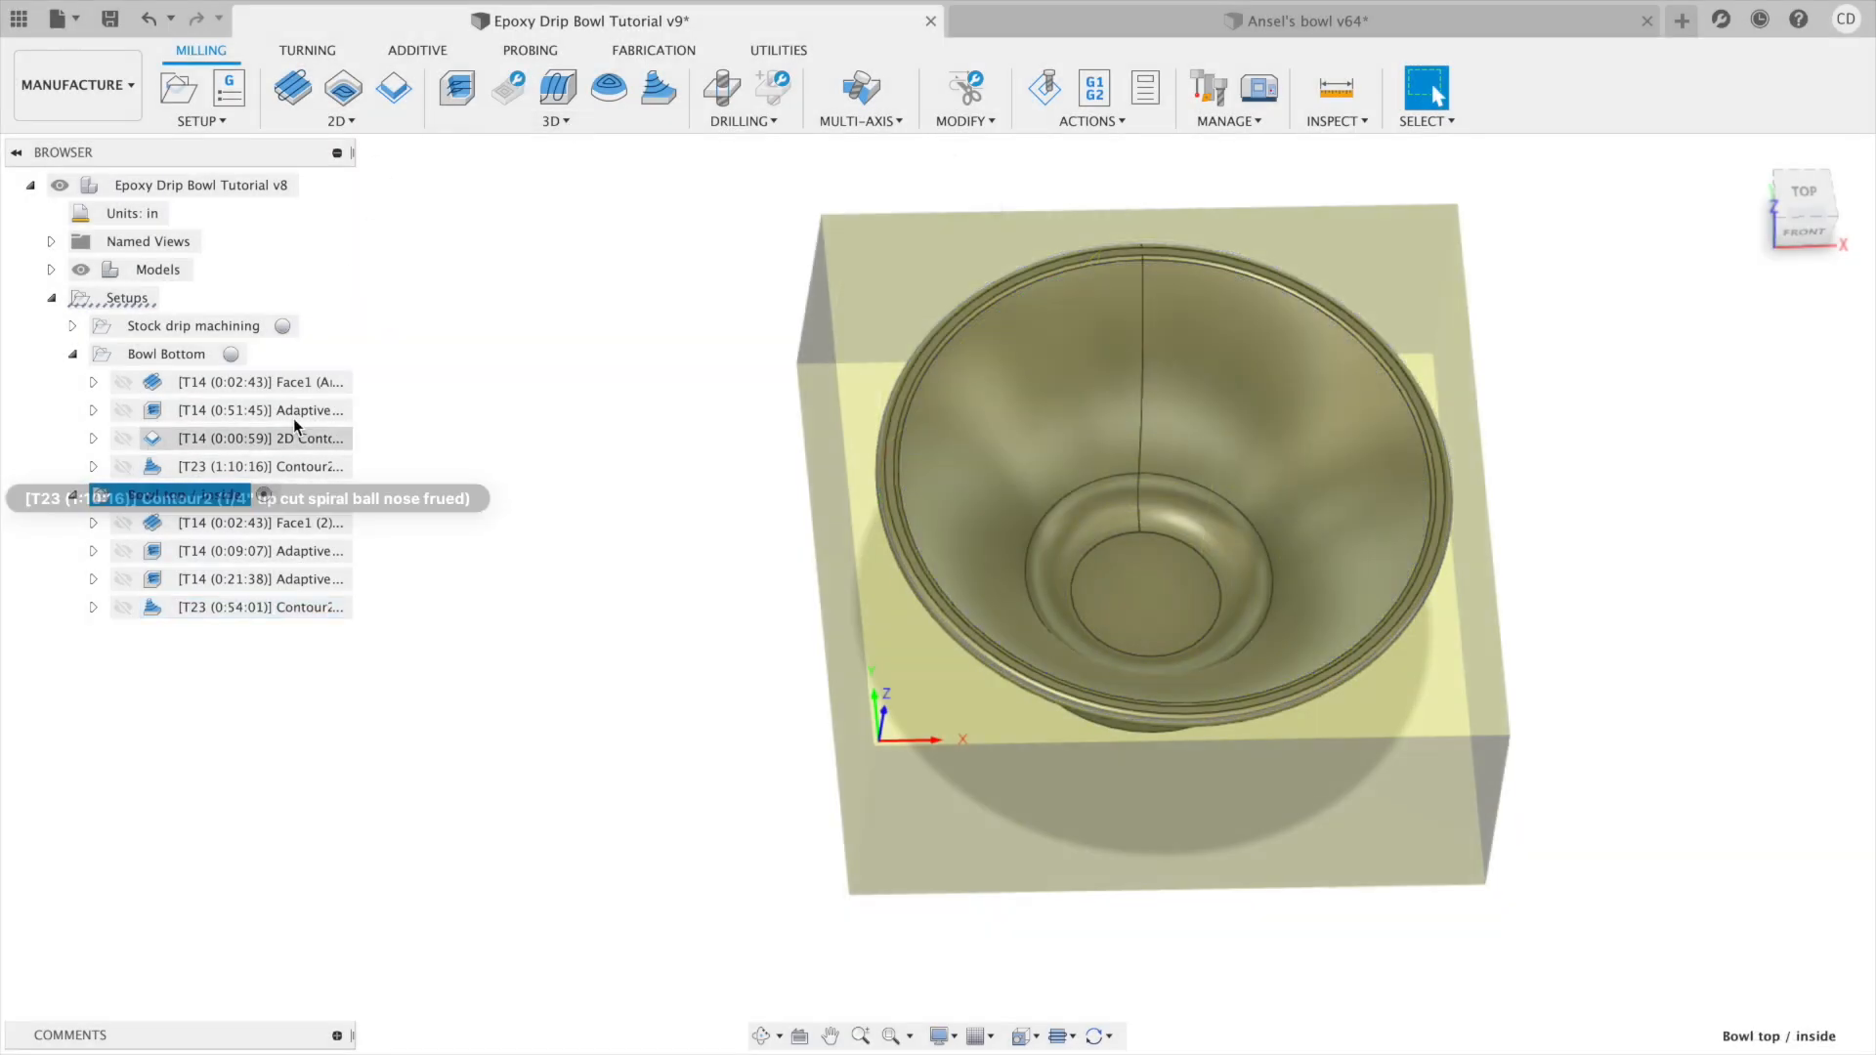
# Add a 3D Spiral operation to the Bowl top / inside setup with Shaft & Holder enabled and set to Fail on collision.
pyautogui.click(564, 121)
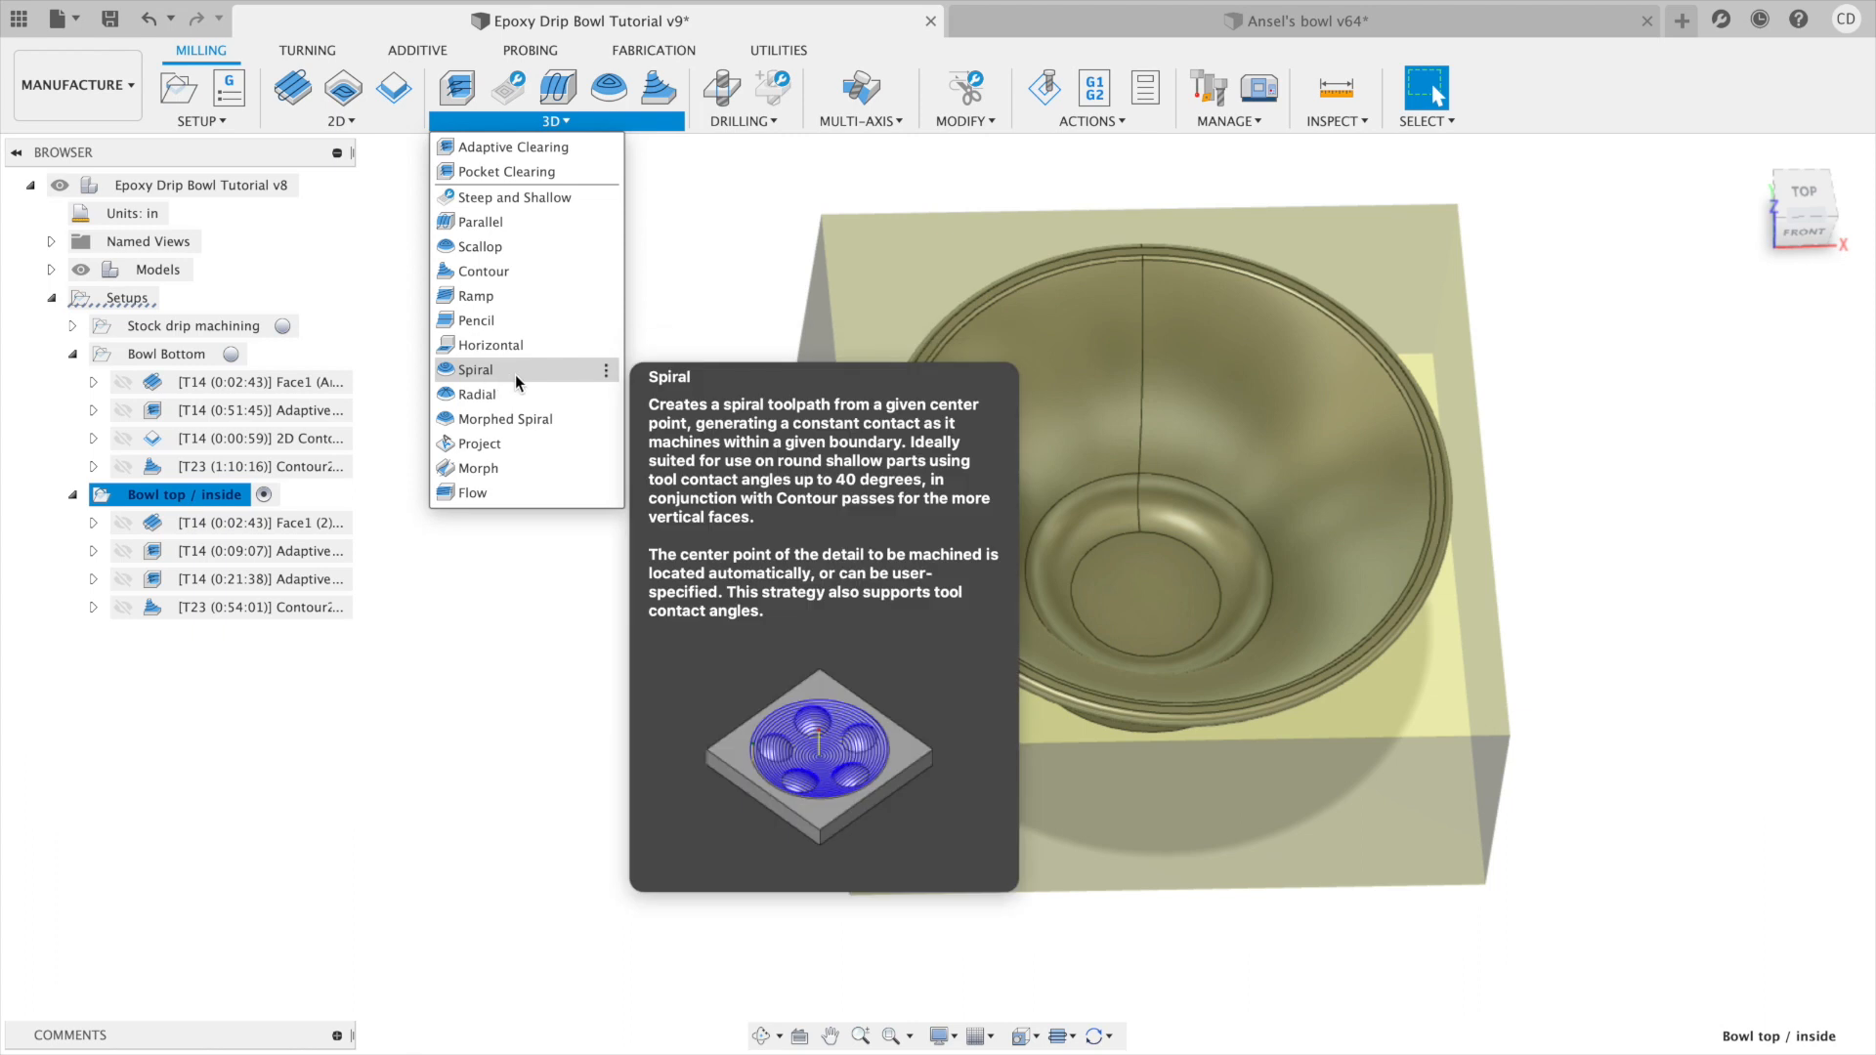
pyautogui.click(515, 375)
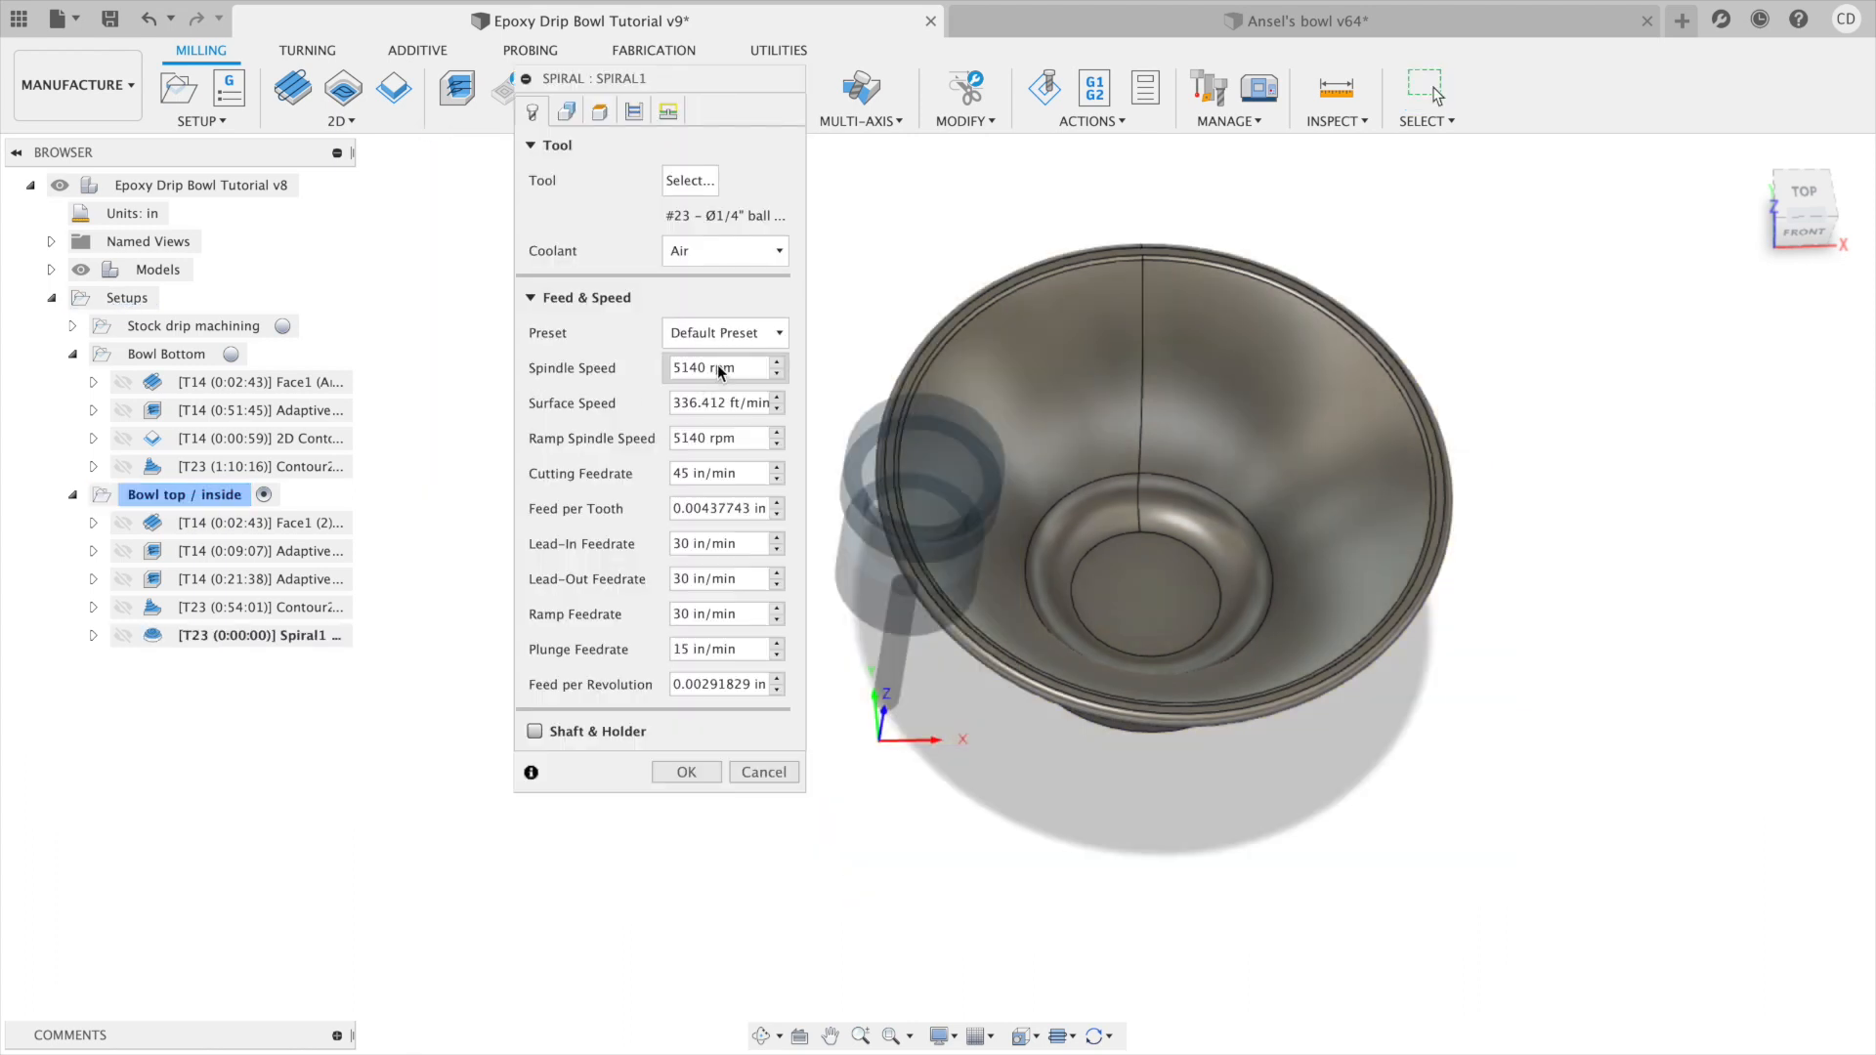
pyautogui.click(535, 731)
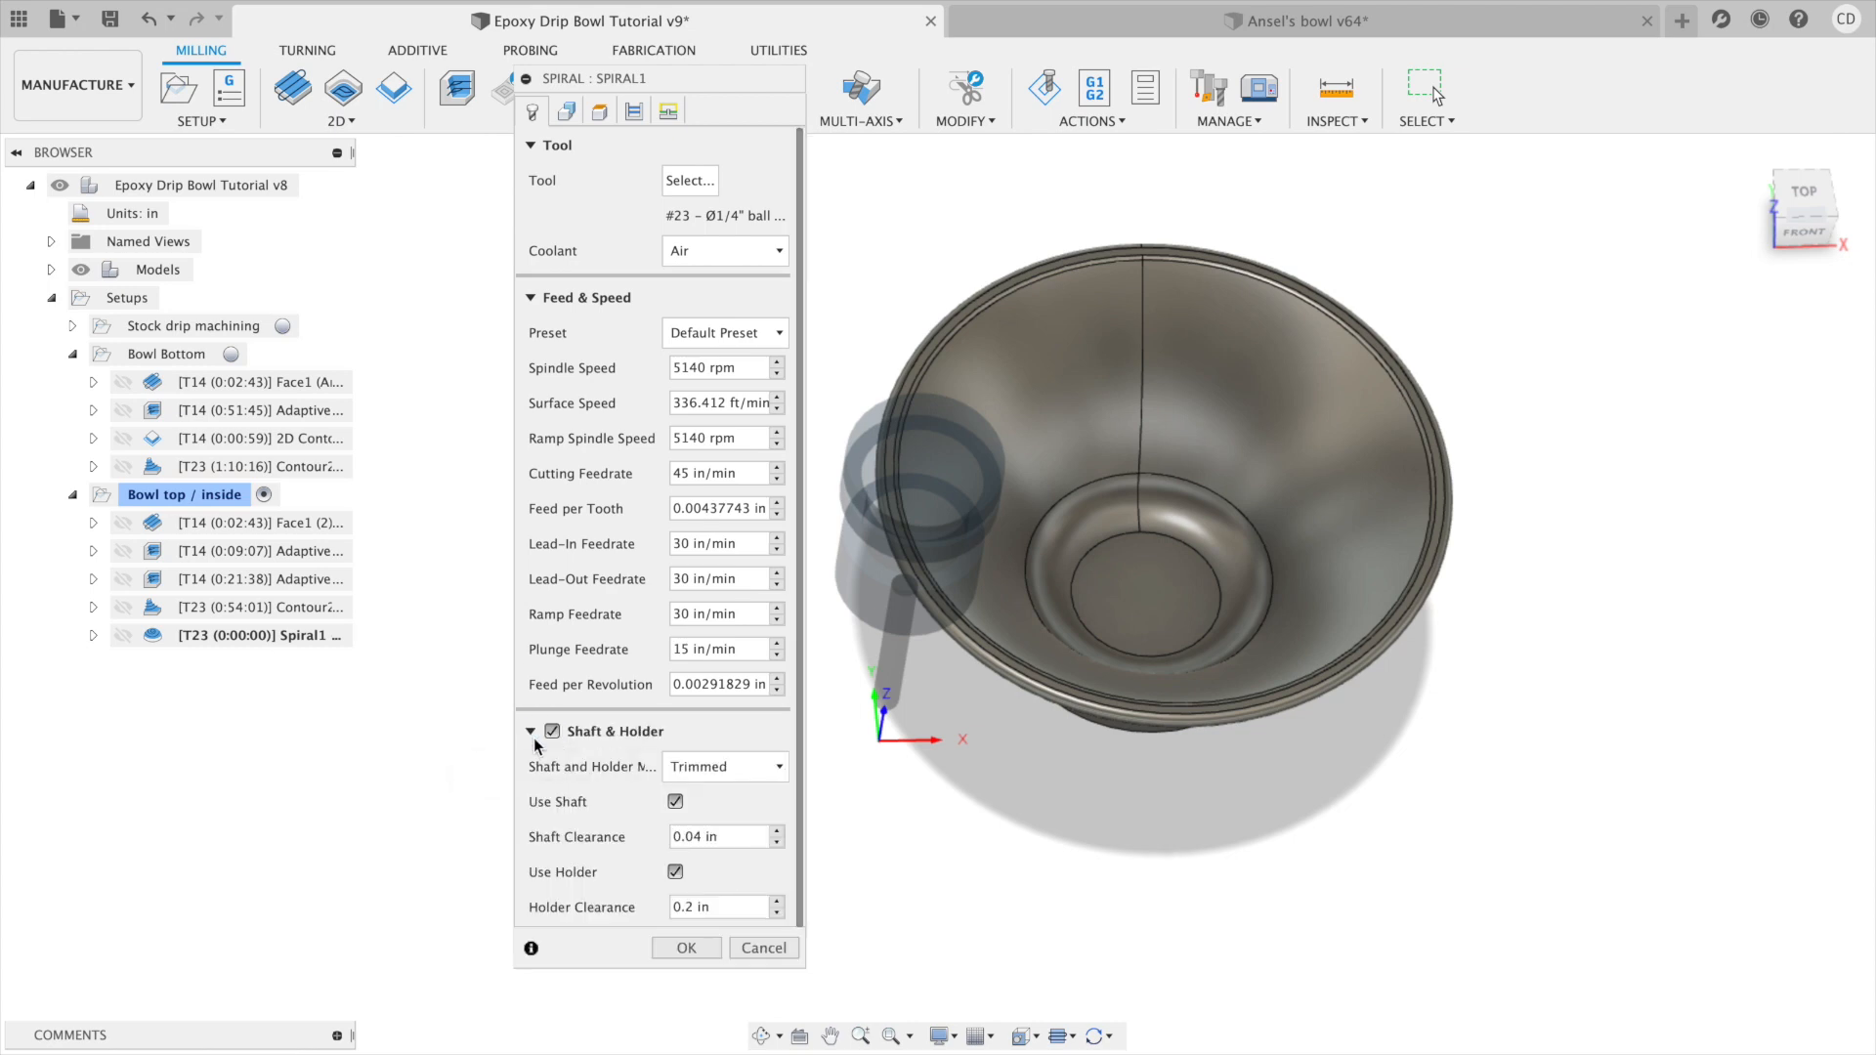
pyautogui.click(723, 765)
pyautogui.click(723, 870)
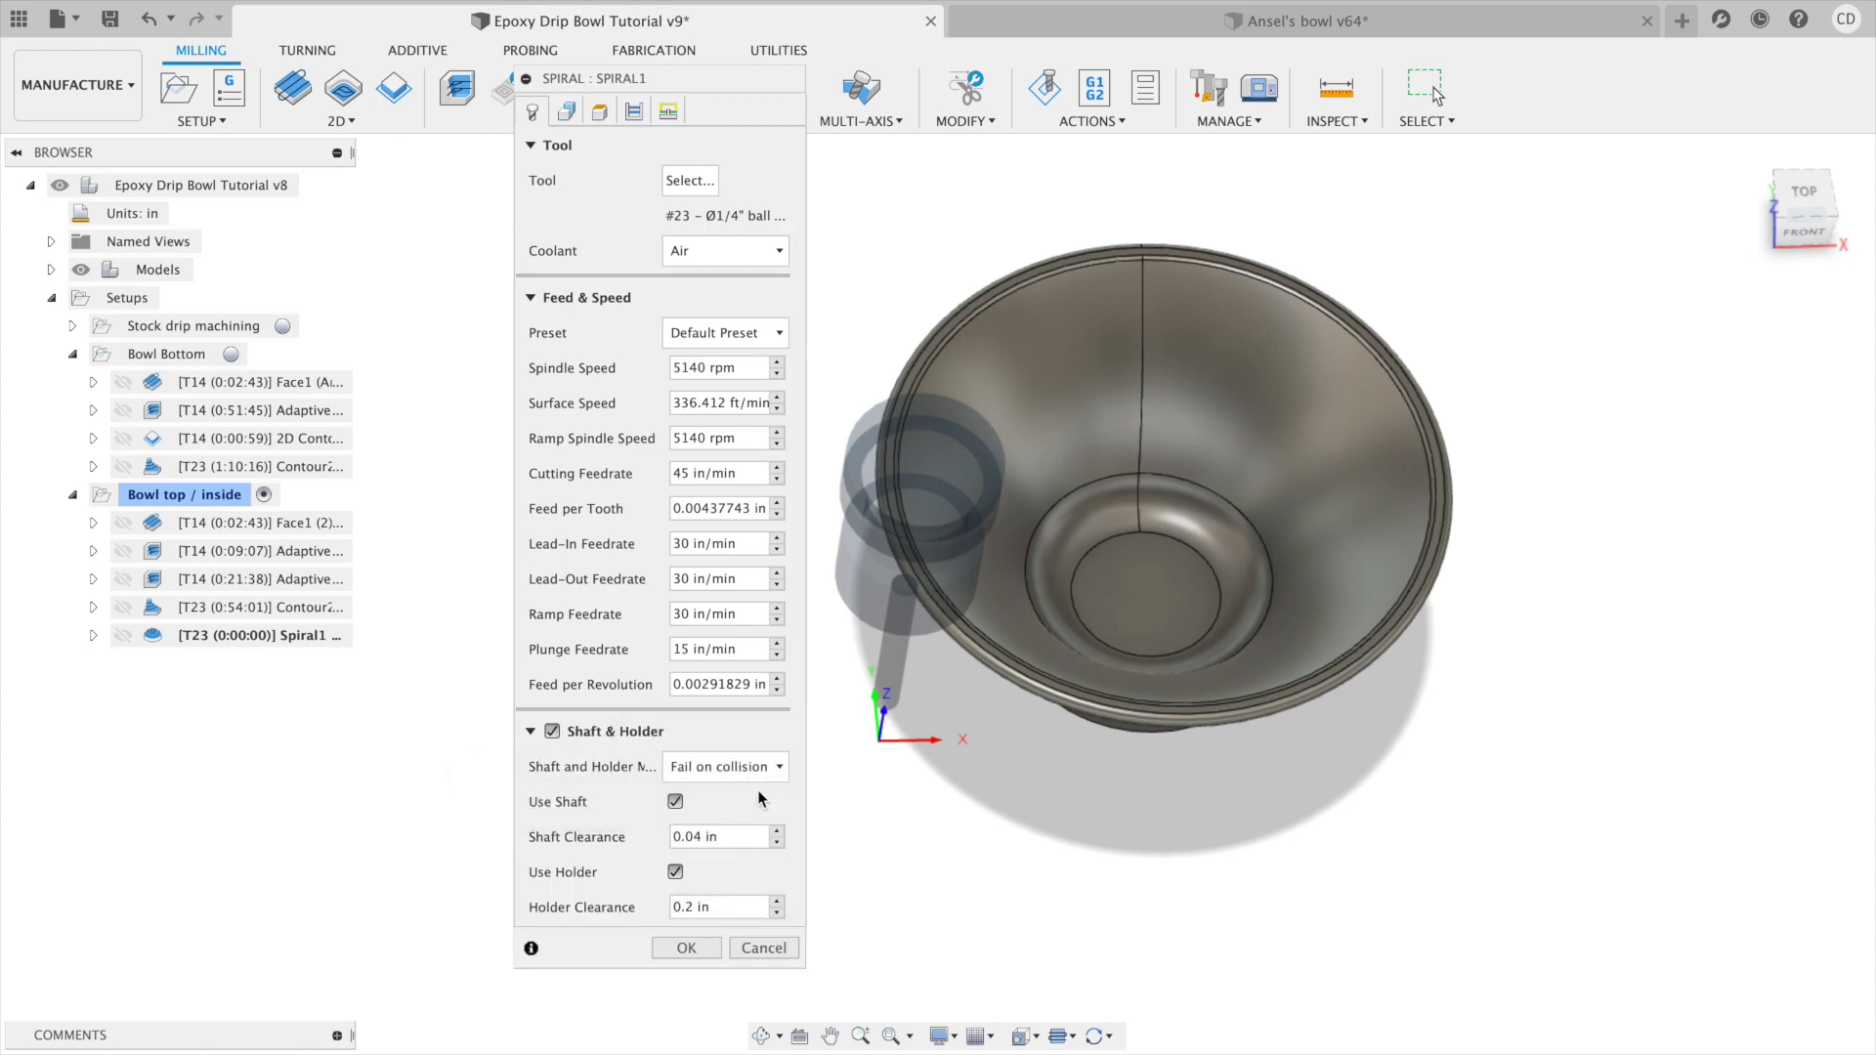
# Limit the Spiral to slope angles from 0 to 20 degrees and accept the operation.
pyautogui.click(566, 111)
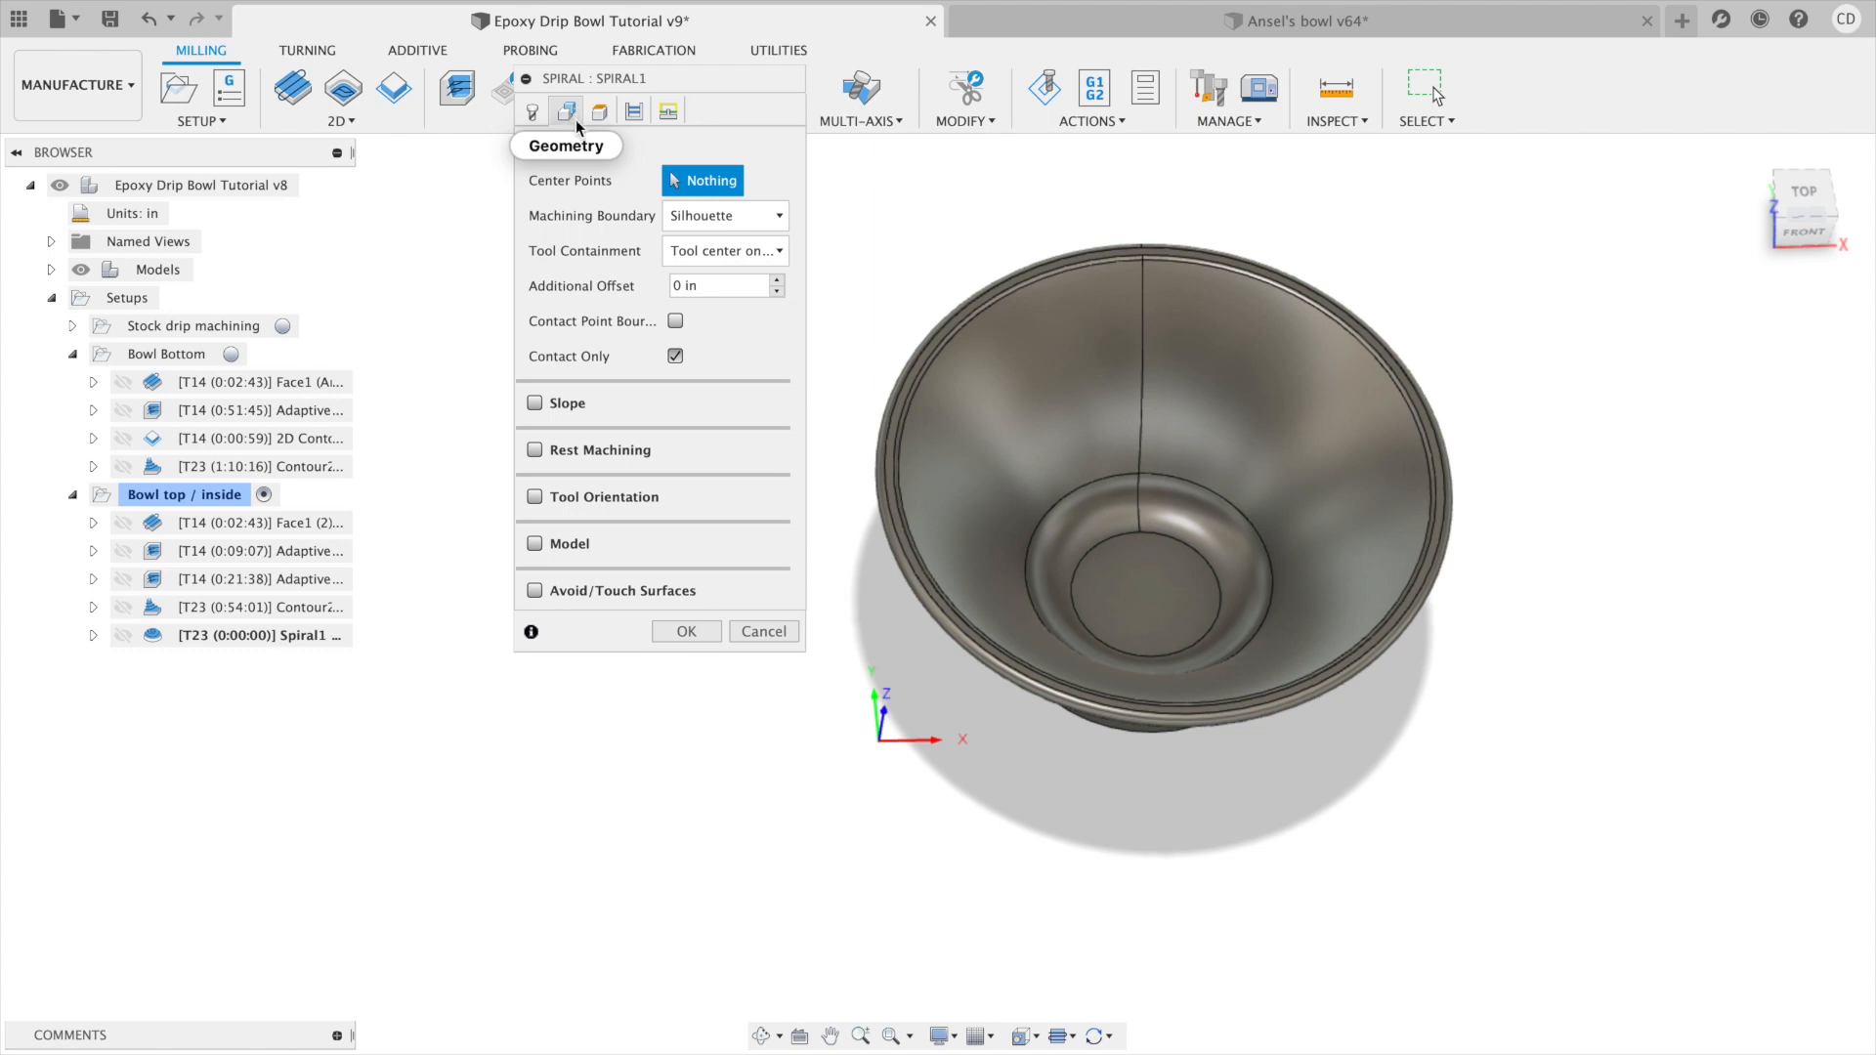
pyautogui.click(536, 403)
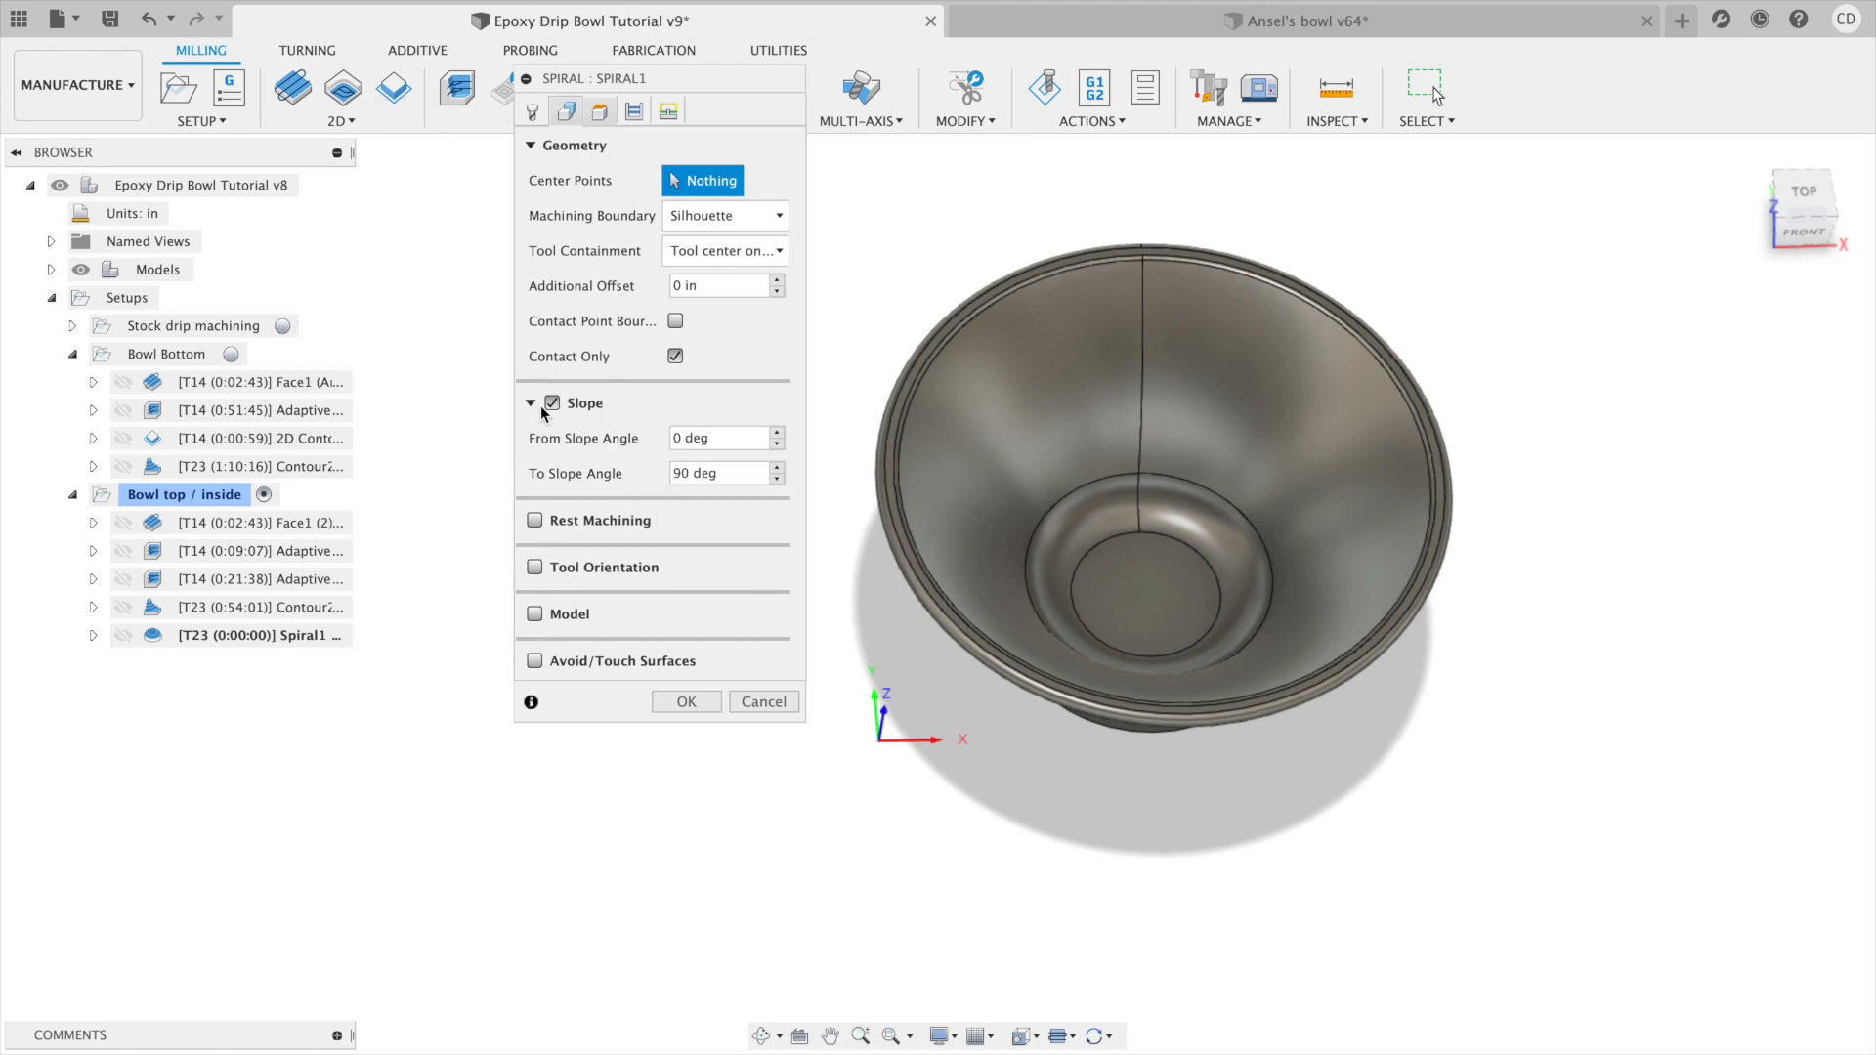
pyautogui.doubleClick(724, 440)
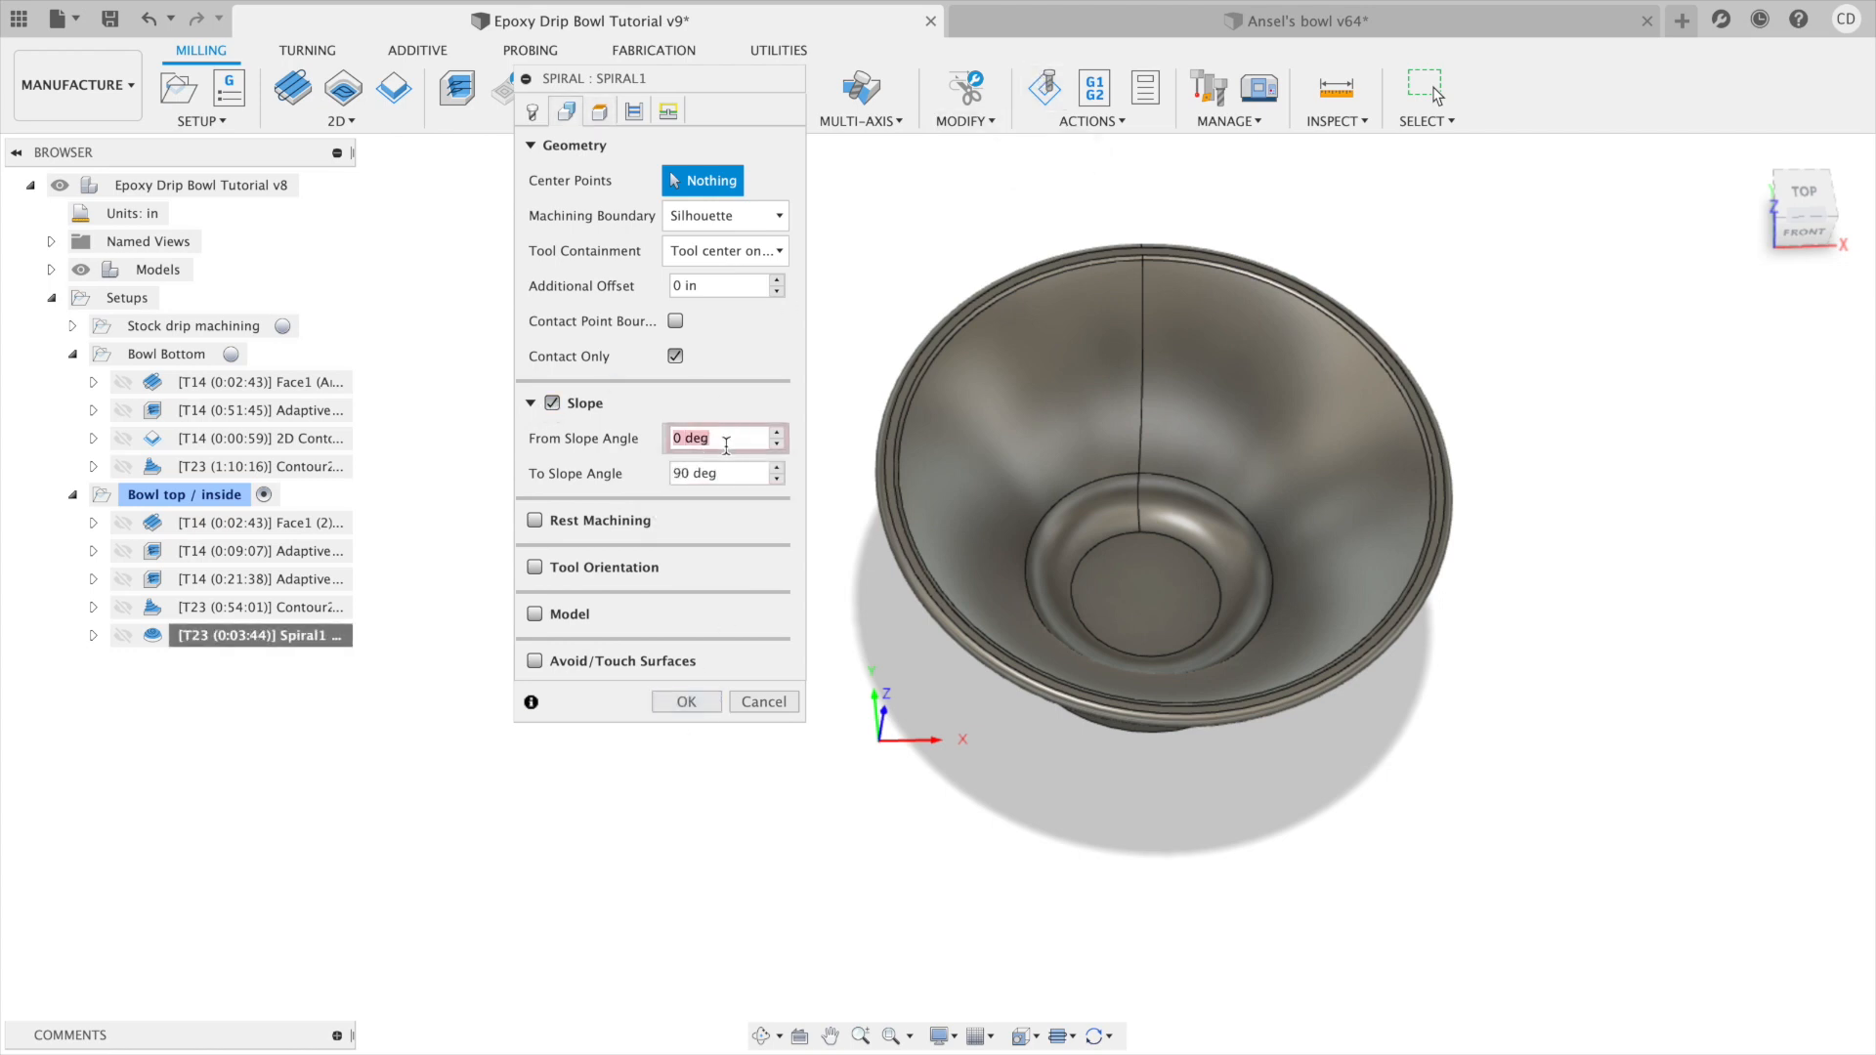
pyautogui.click(731, 472)
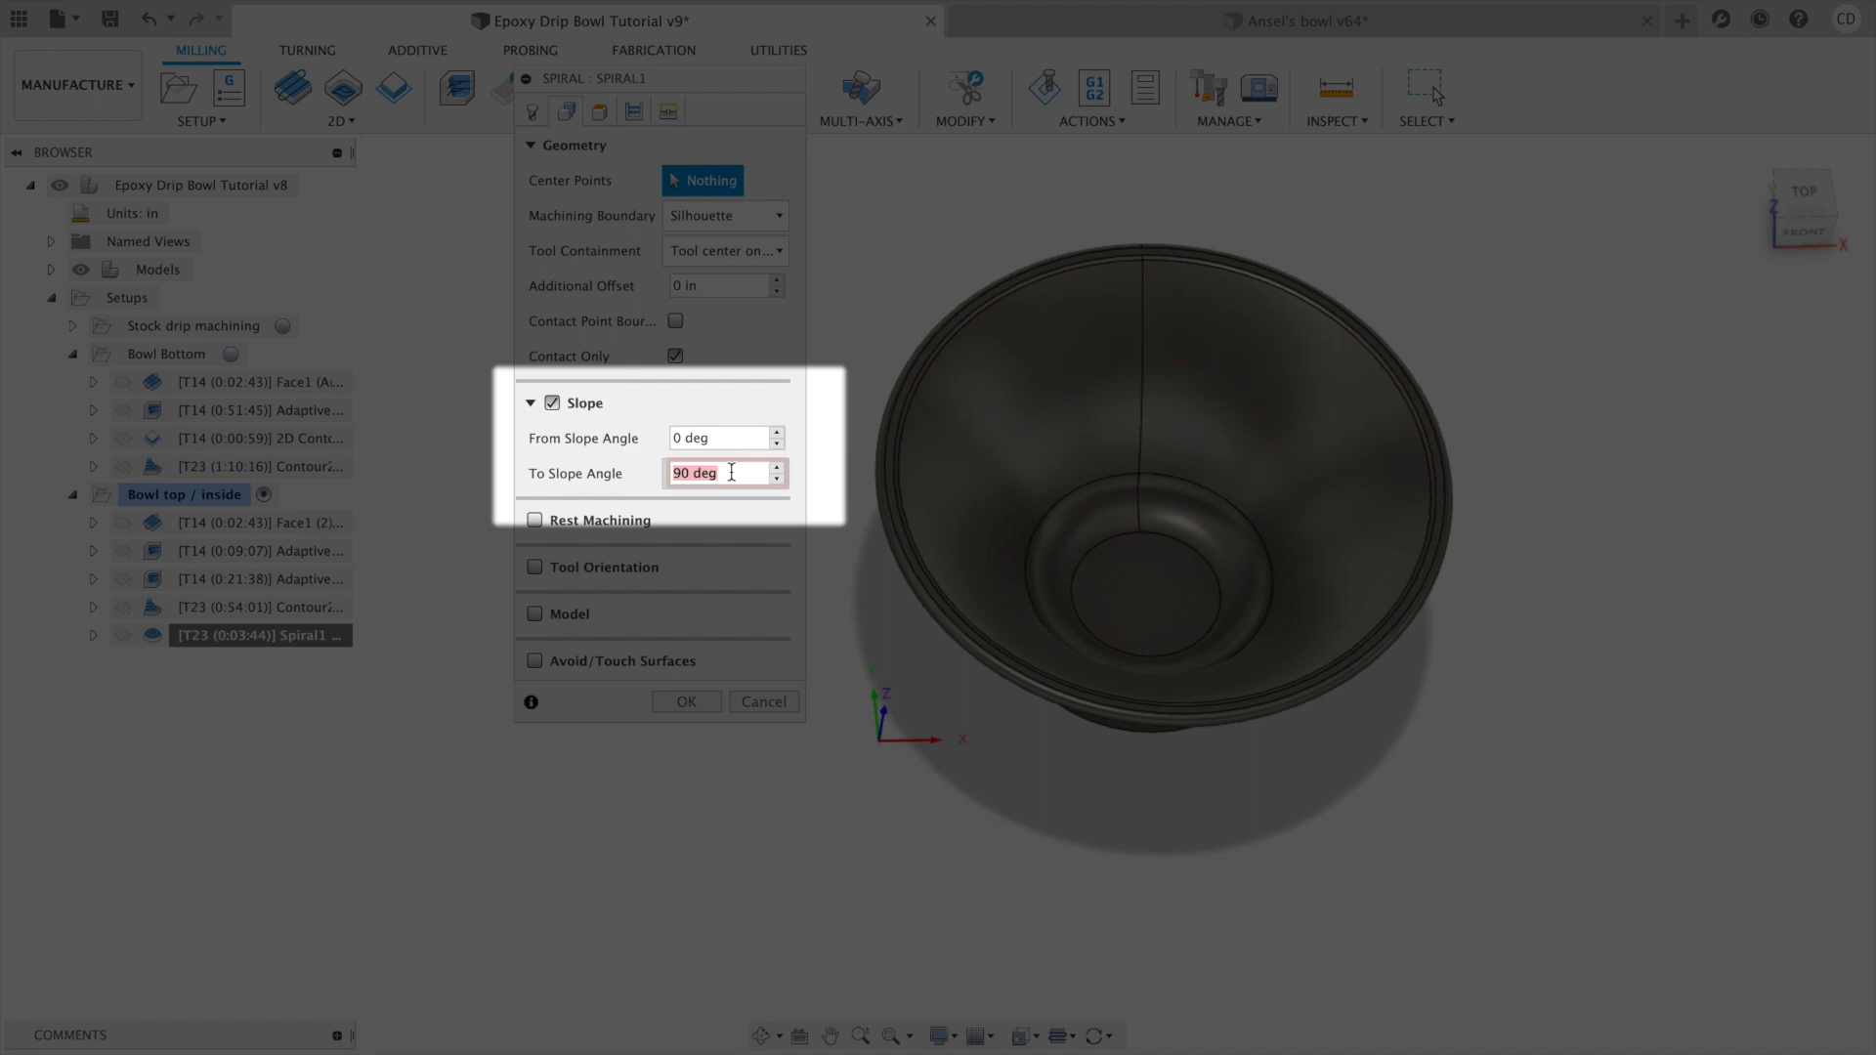
pyautogui.write('20')
pyautogui.press('Tab')
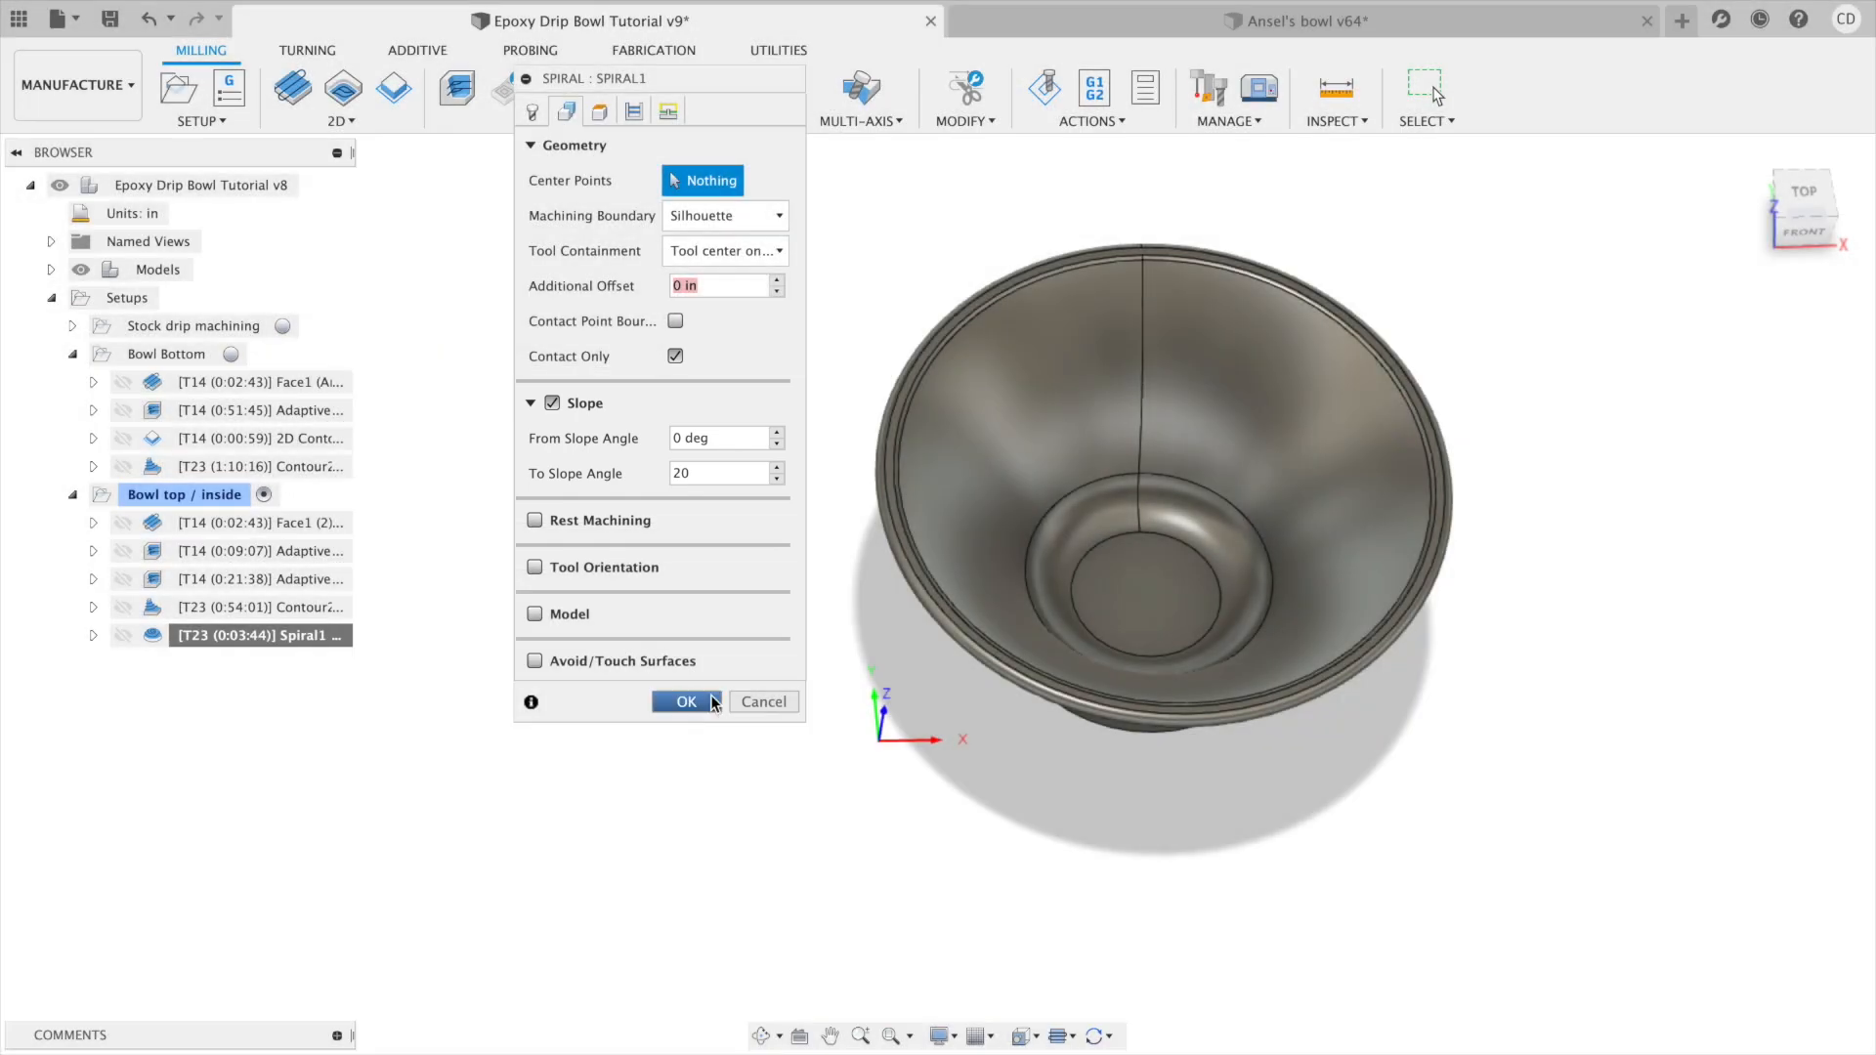
pyautogui.click(686, 701)
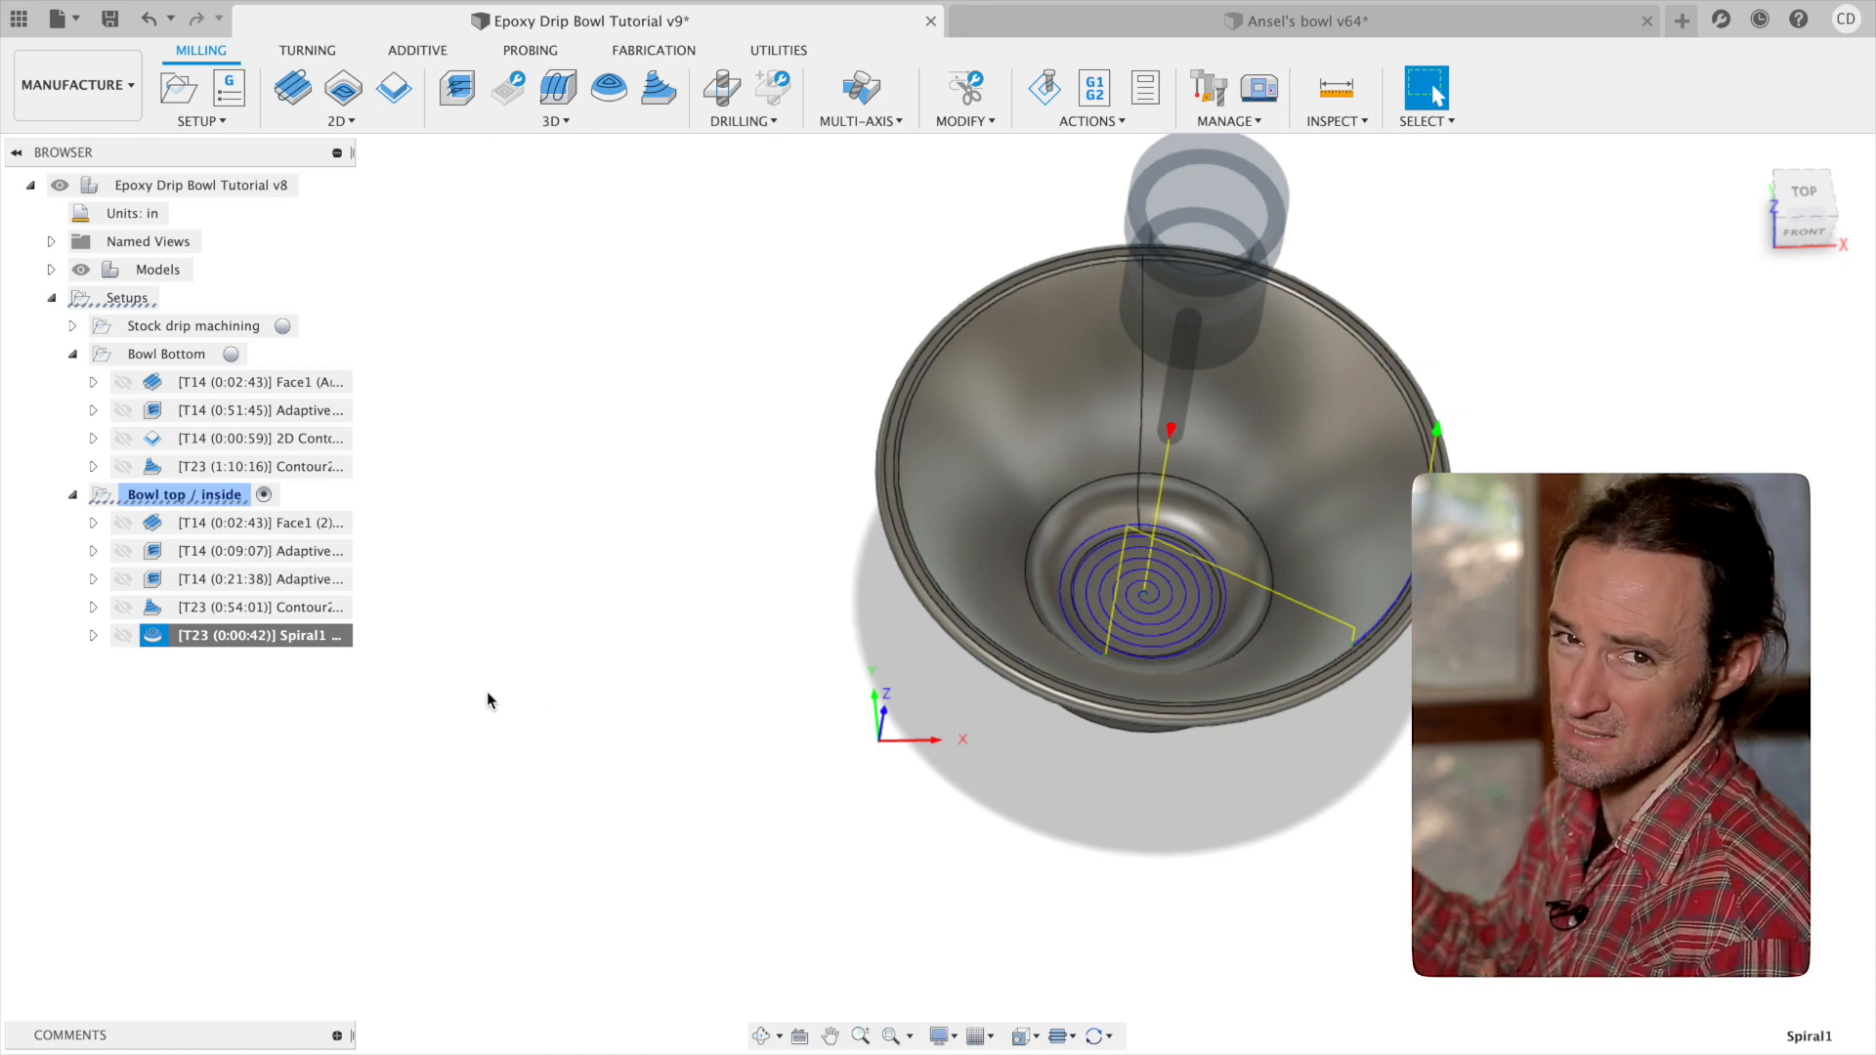
# Edit the Spiral operation in the Bowl top / inside setup and set its stepover to 0.01 in.
pyautogui.rightClick(316, 636)
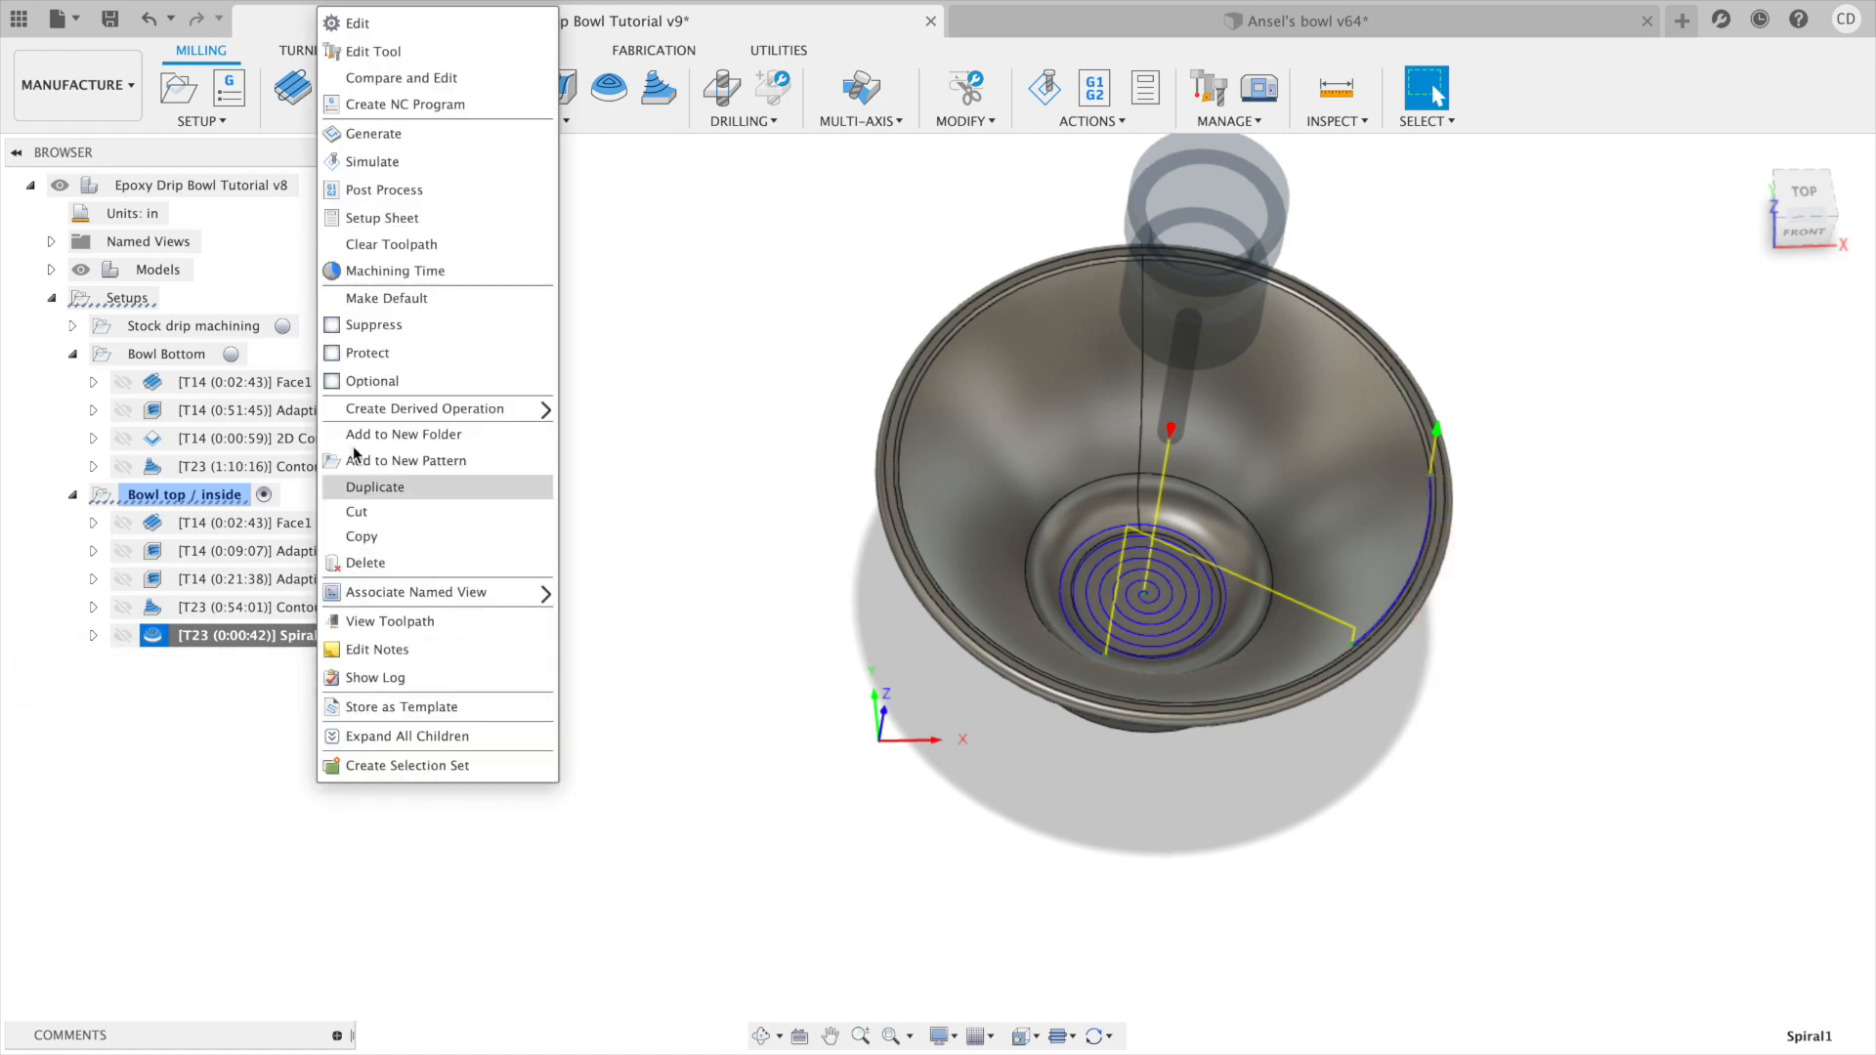
pyautogui.click(357, 23)
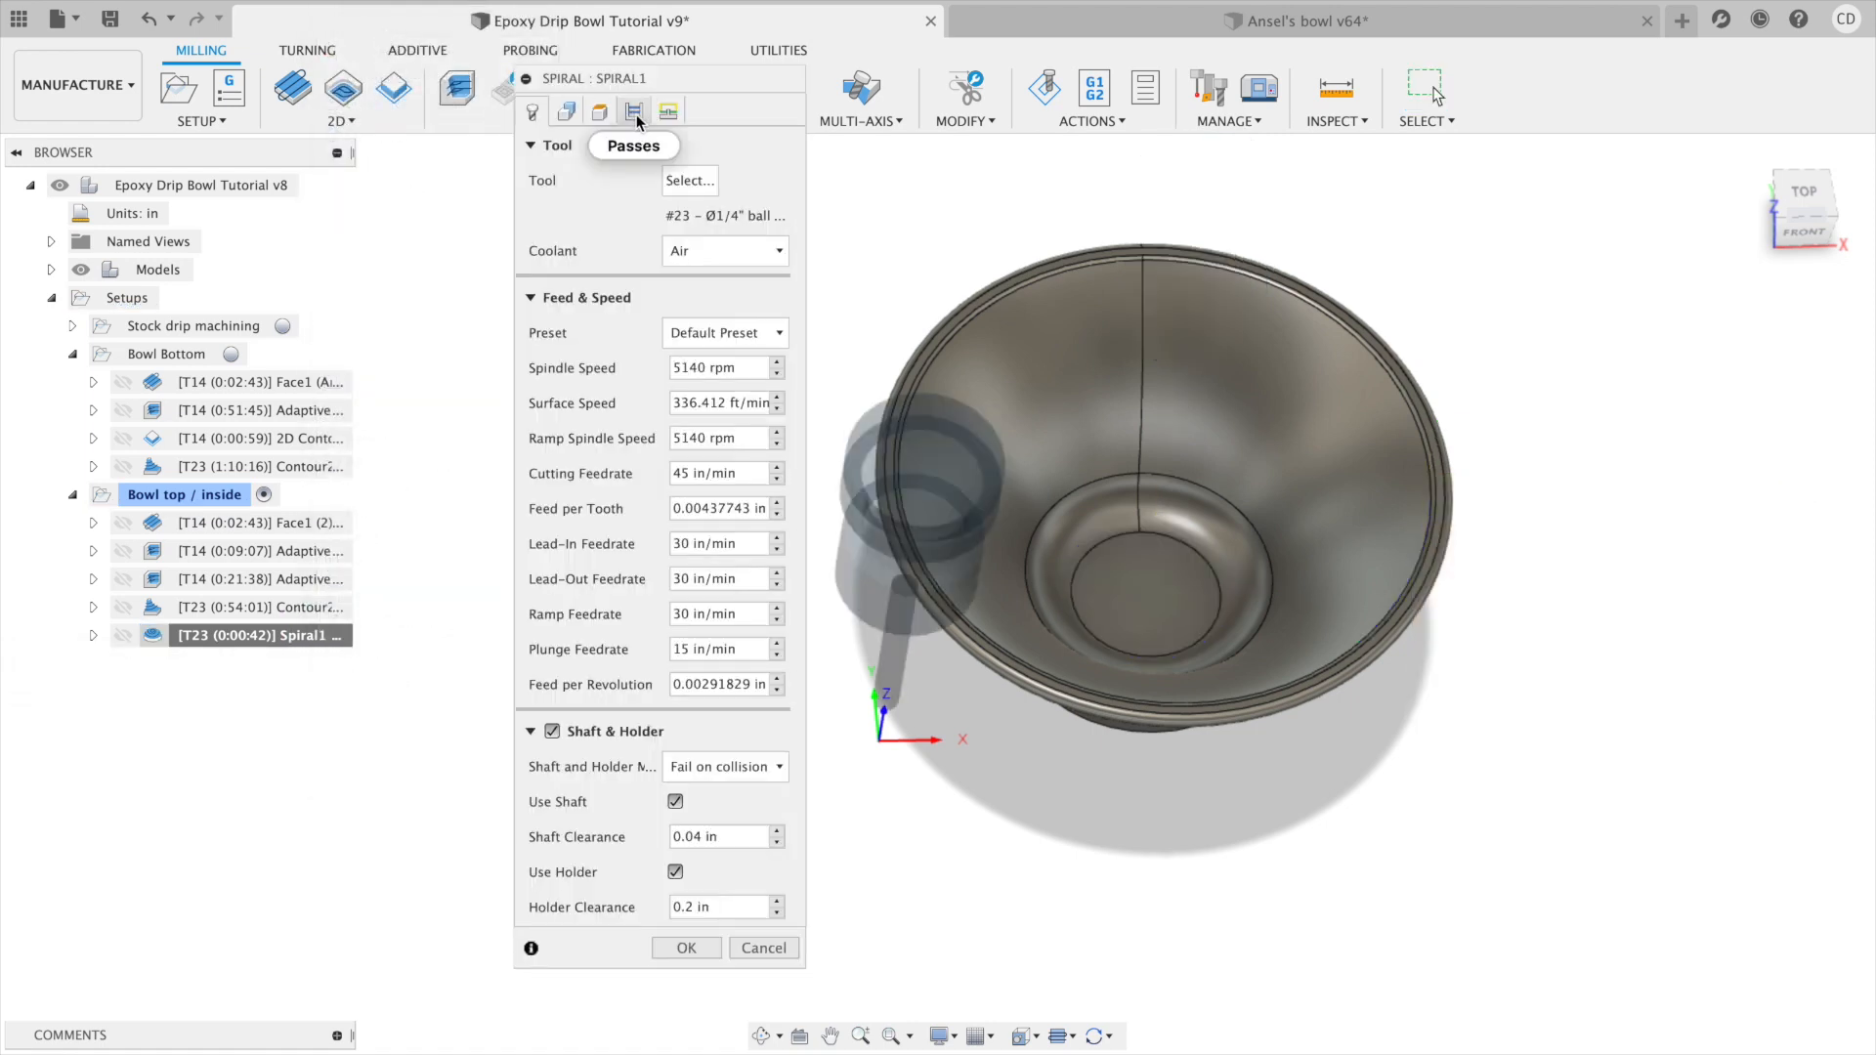
pyautogui.click(633, 114)
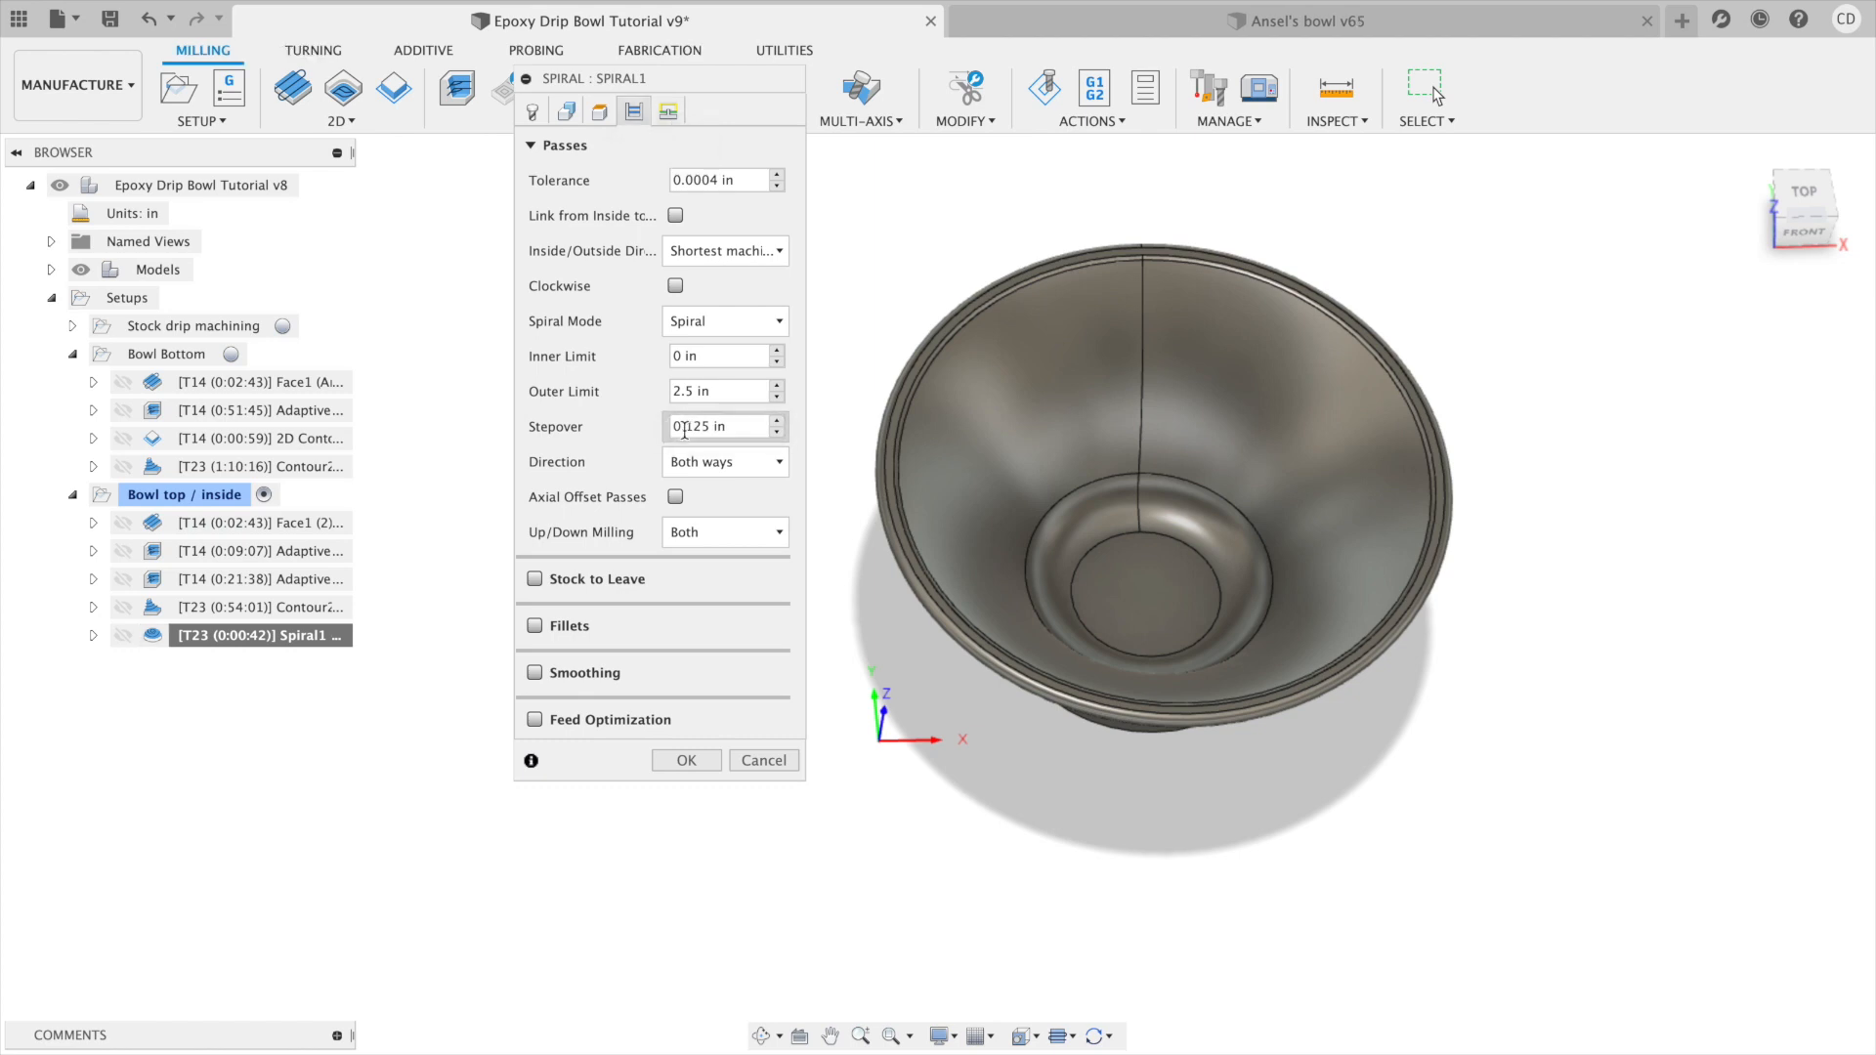
pyautogui.moveTo(685, 427); pyautogui.dragTo(831, 446)
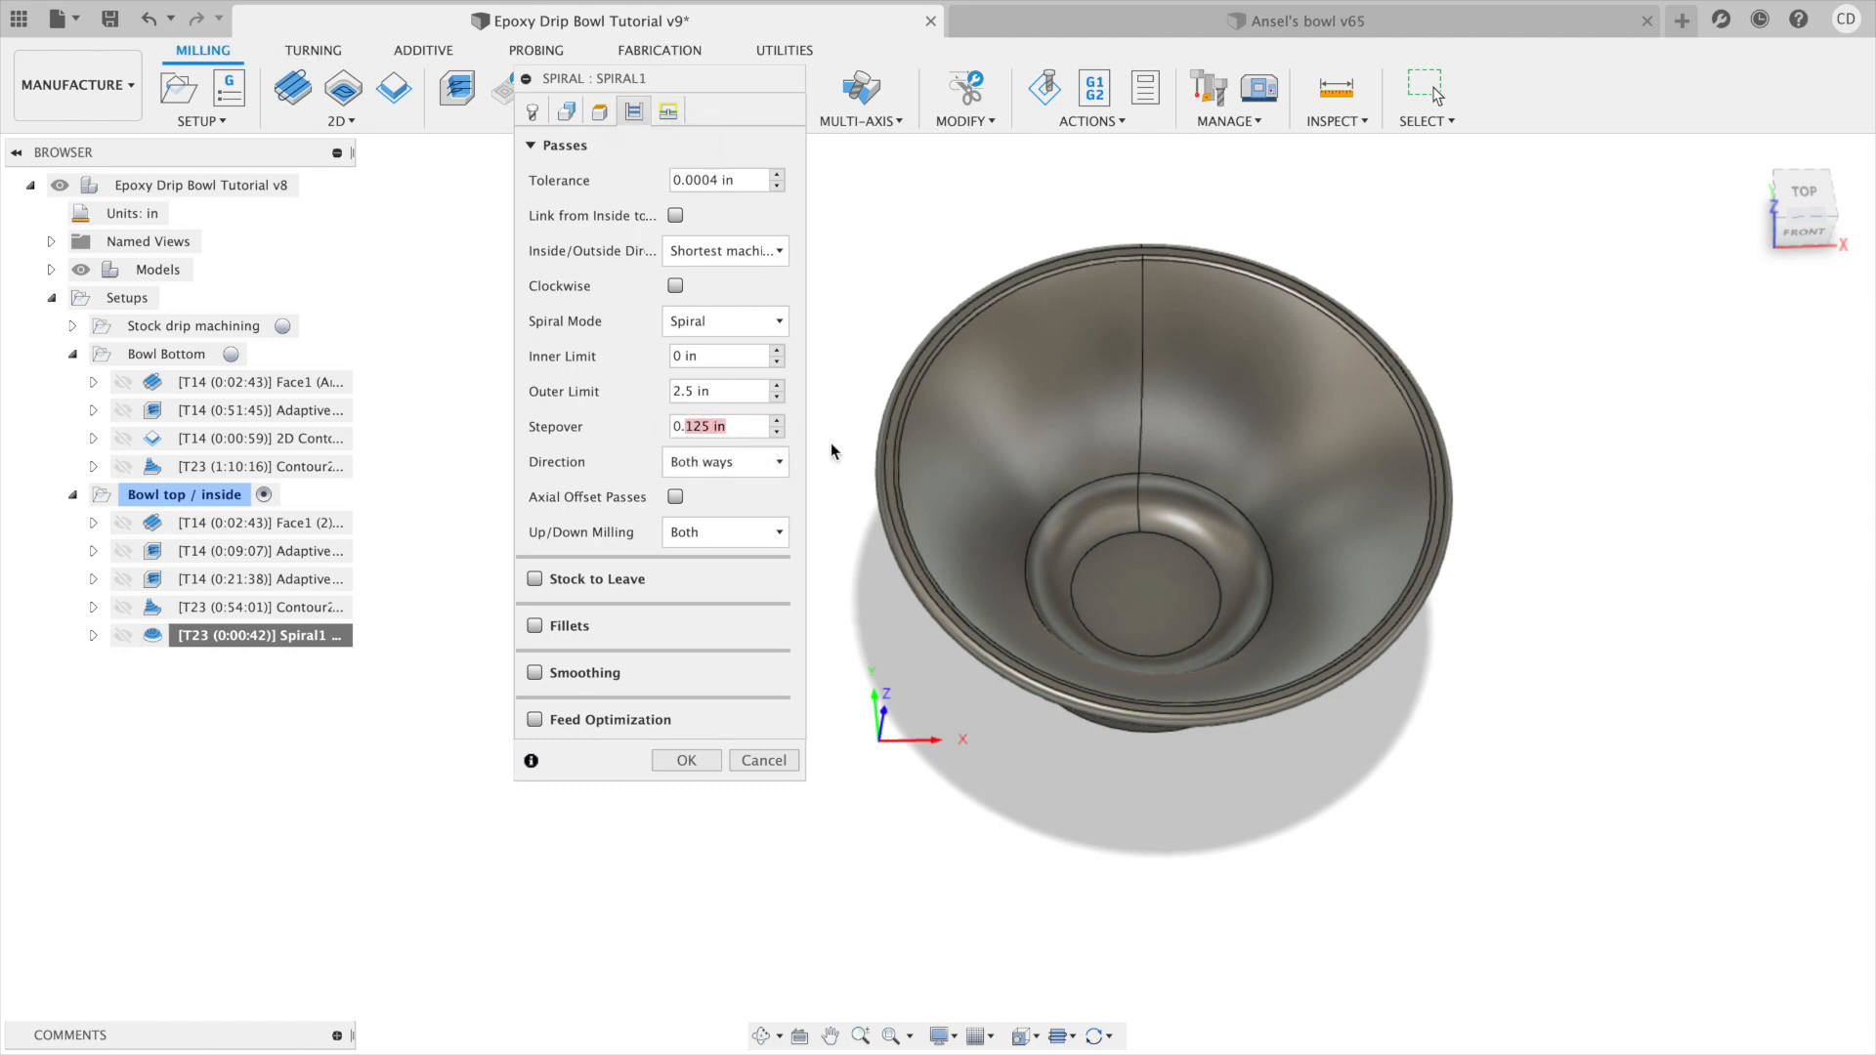
pyautogui.write('01')
pyautogui.press('Tab')
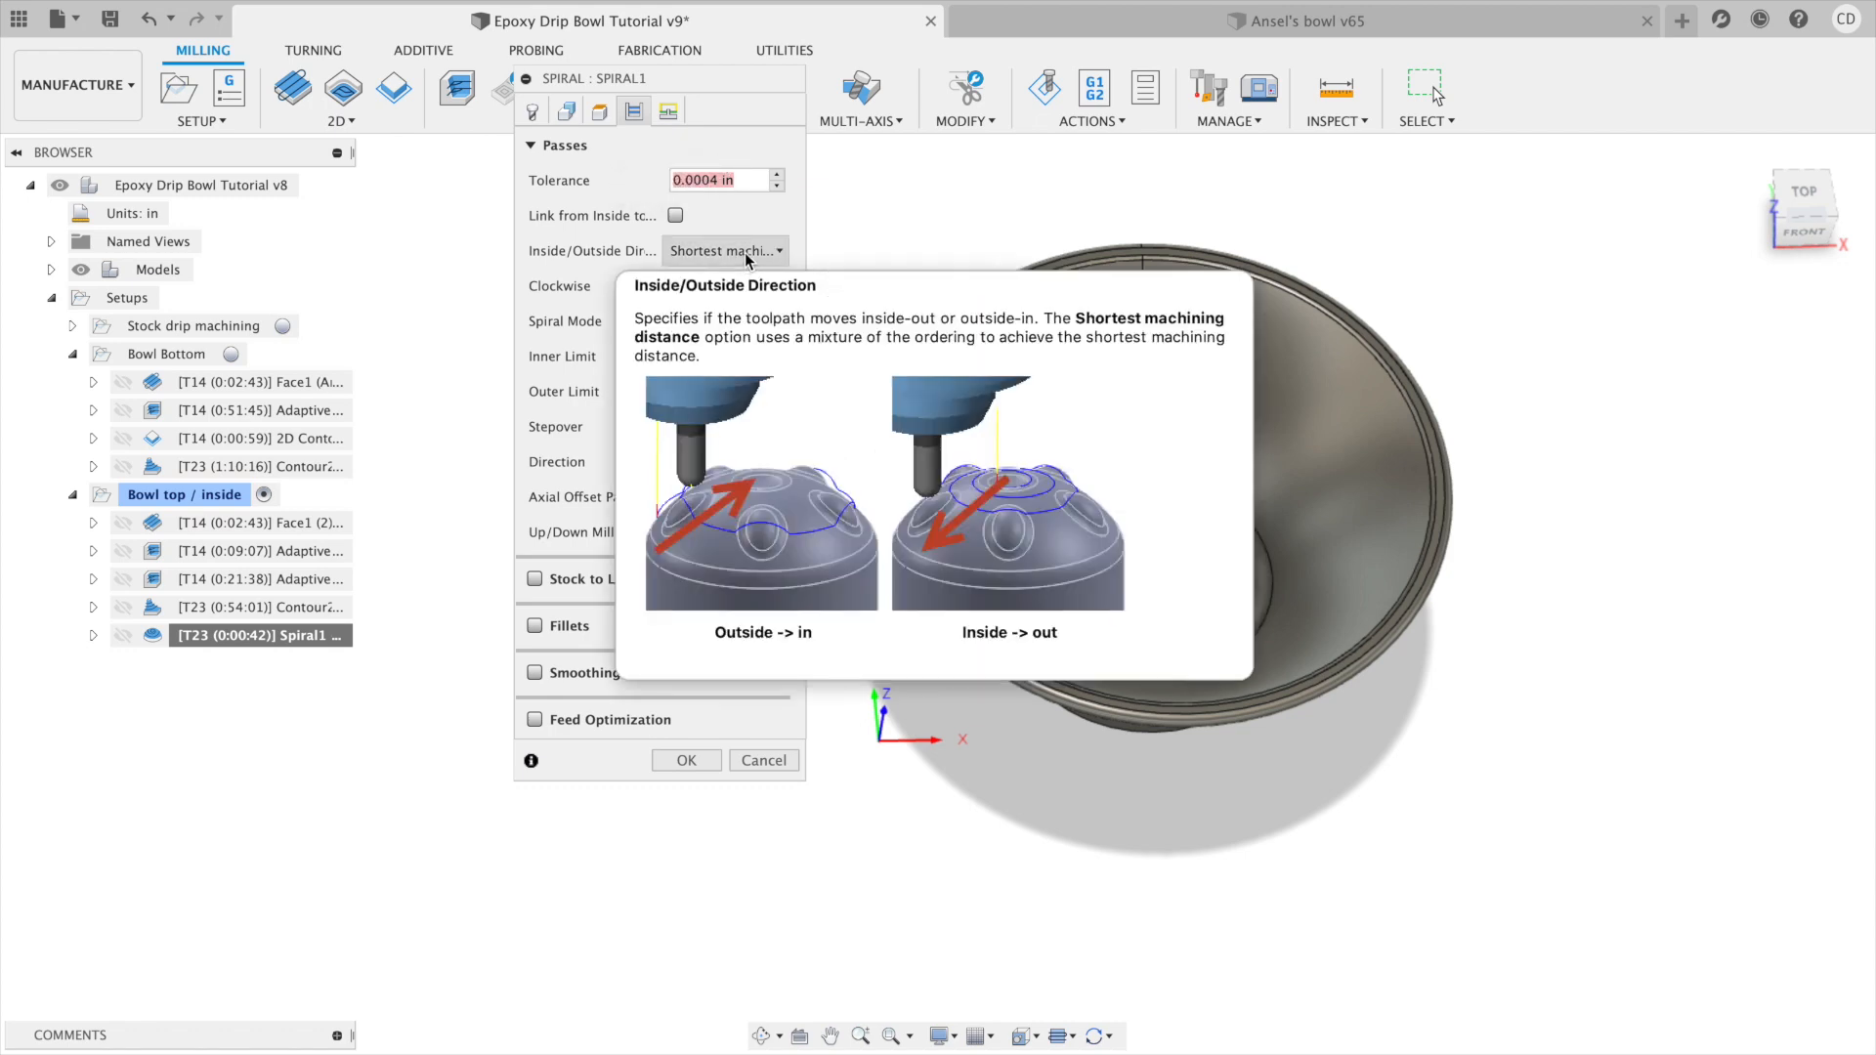
# Change the Spiral's retraction policy to Minimum retraction and accept the operation to regenerate its toolpath.
pyautogui.click(668, 114)
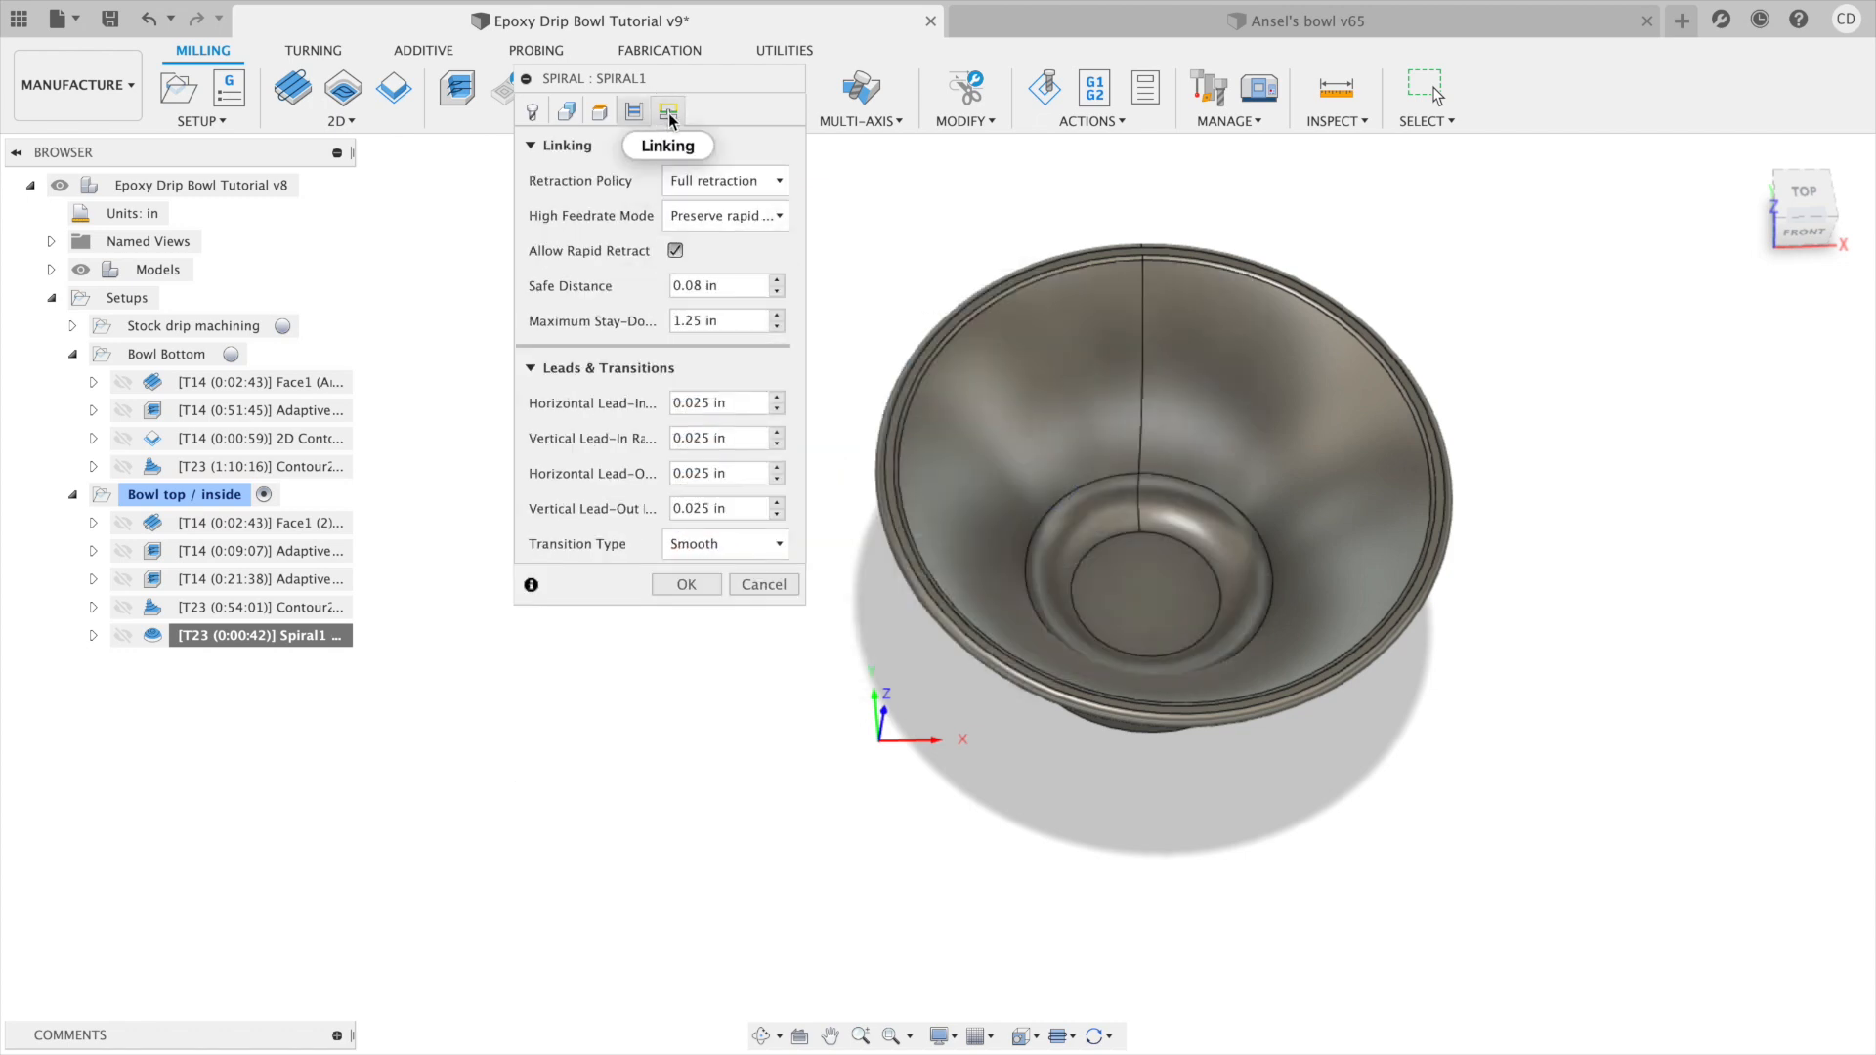
pyautogui.click(725, 180)
pyautogui.click(778, 228)
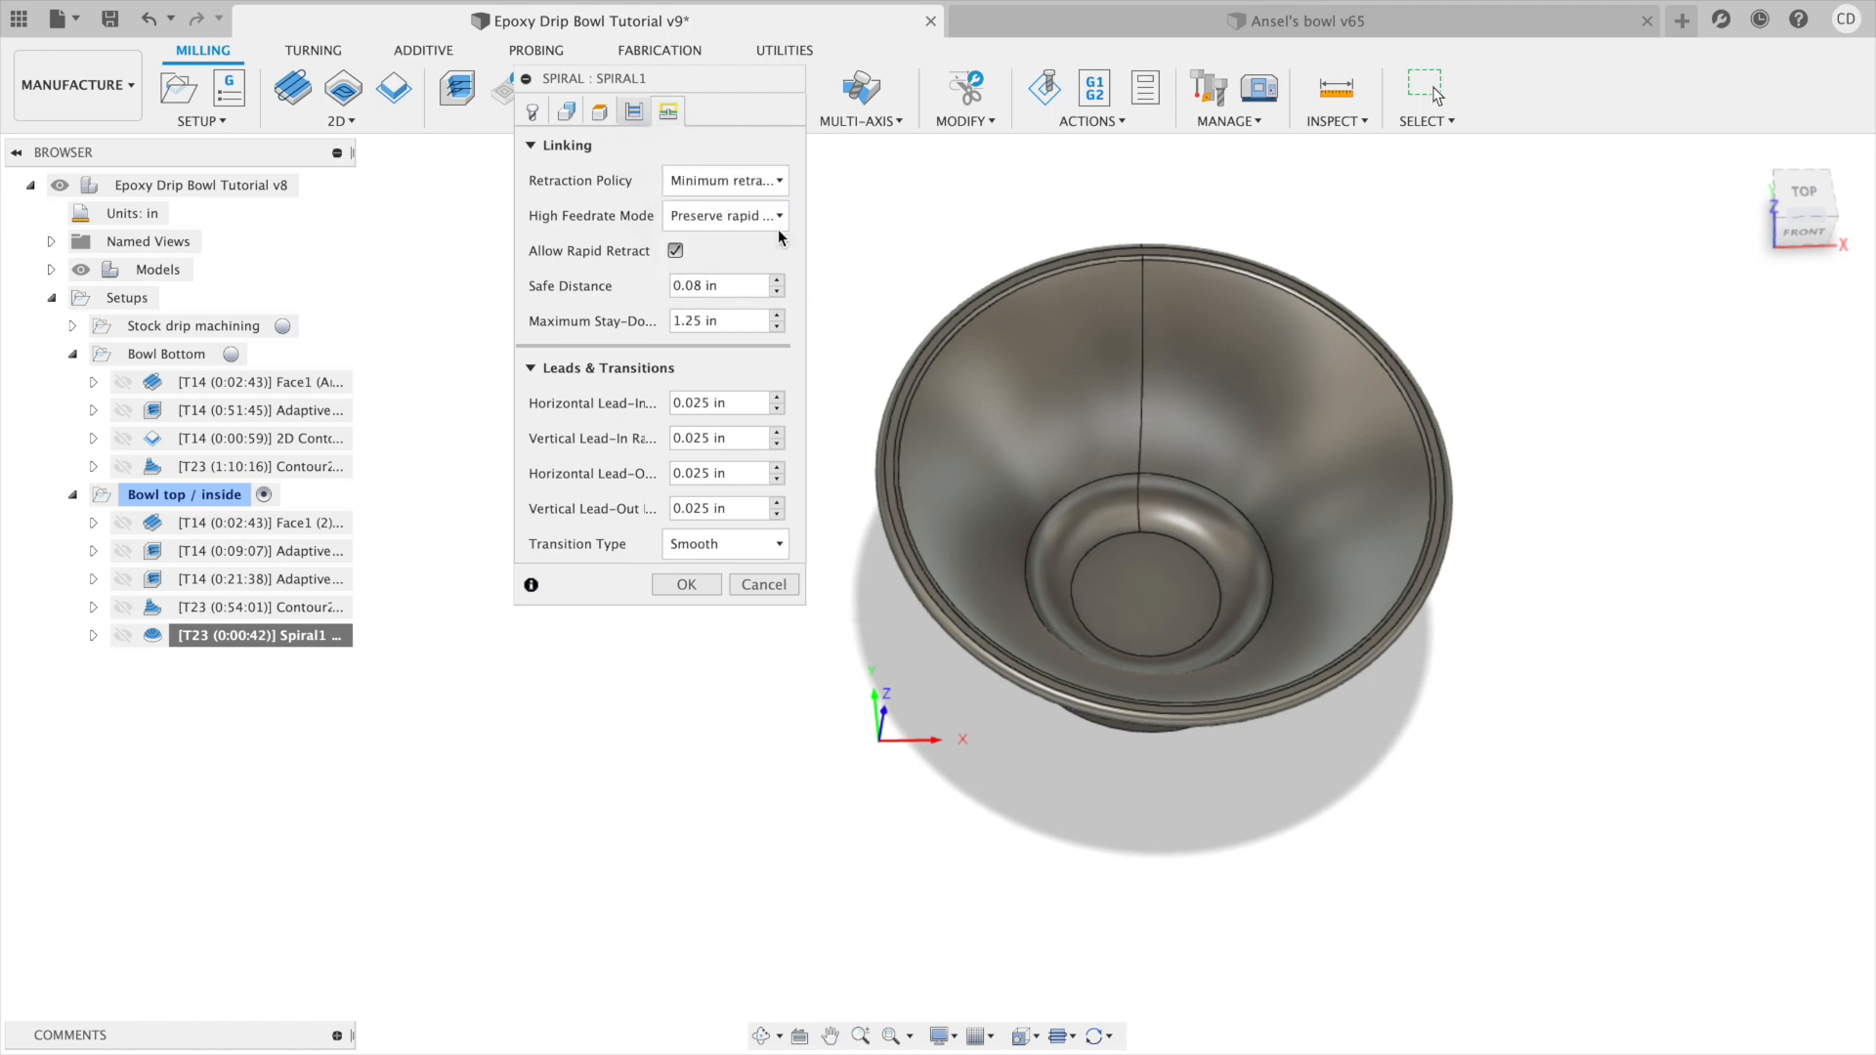
pyautogui.click(686, 585)
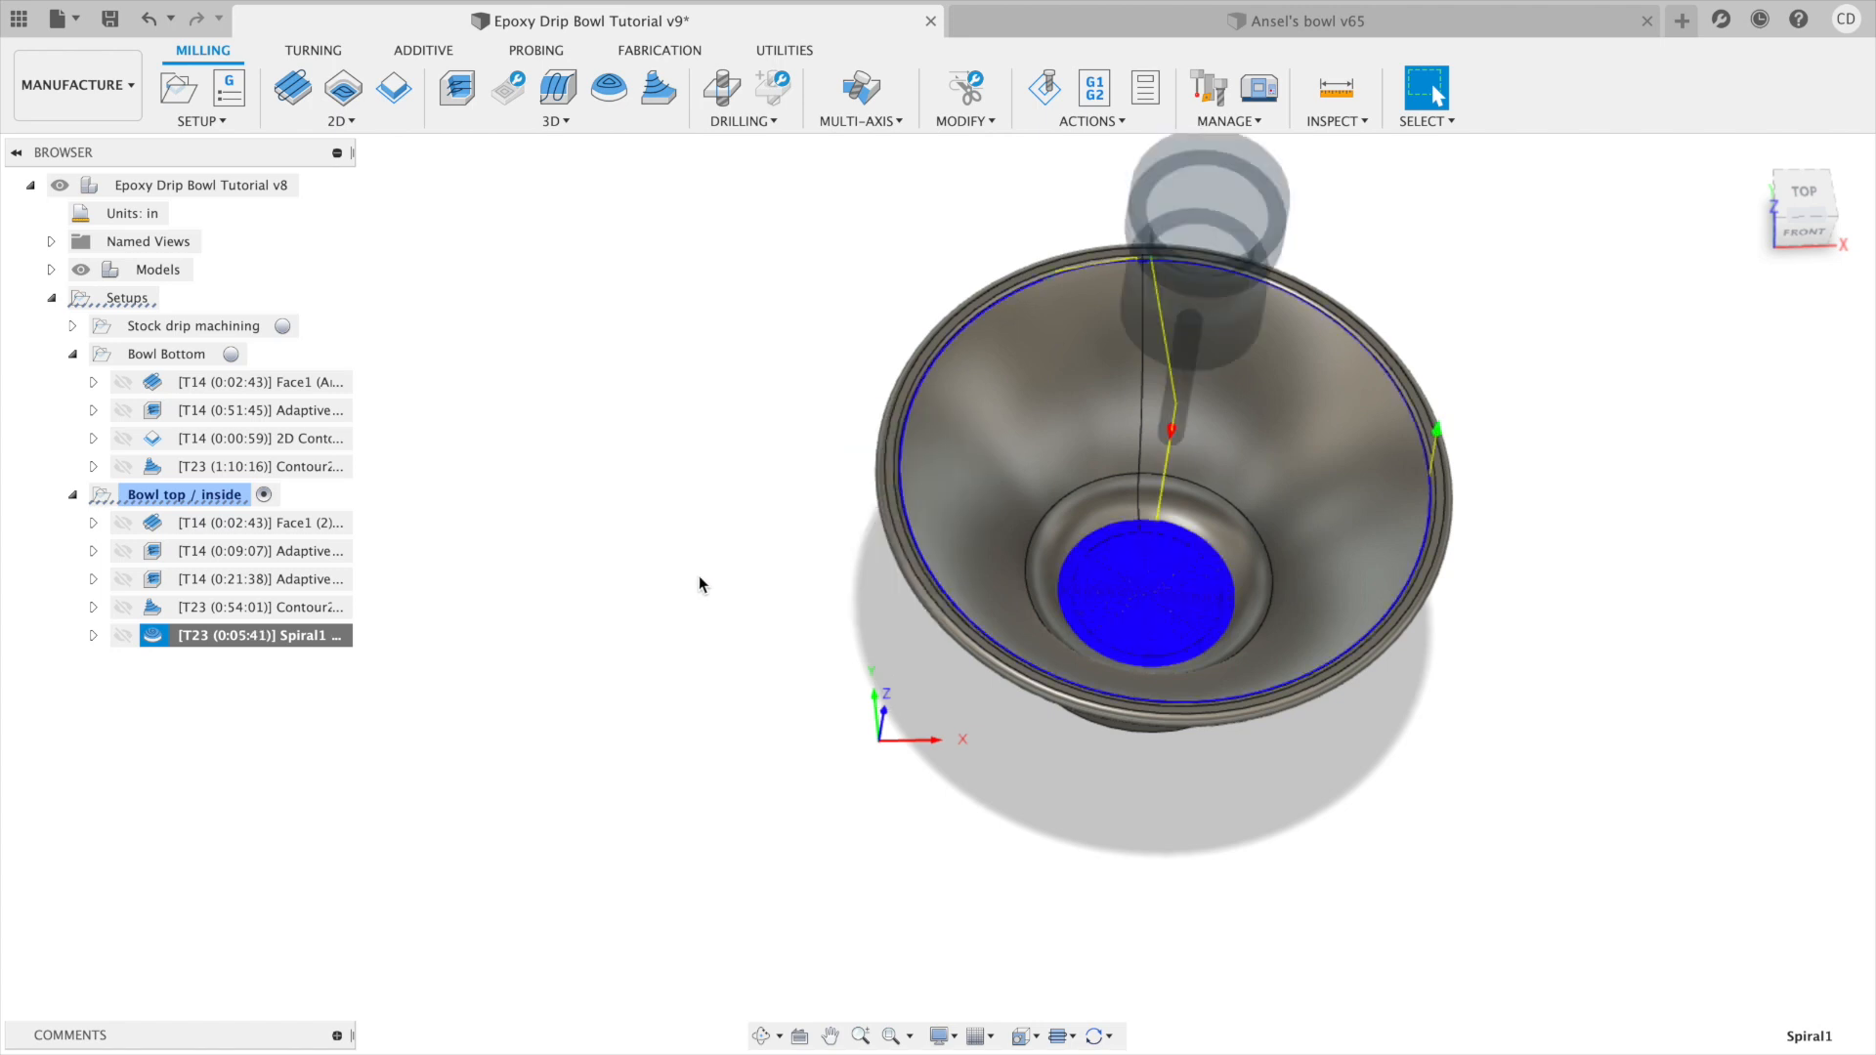
# Select the Bowl Bottom and Bowl top / inside setups together and start a machining simulation of both.
pyautogui.click(207, 494)
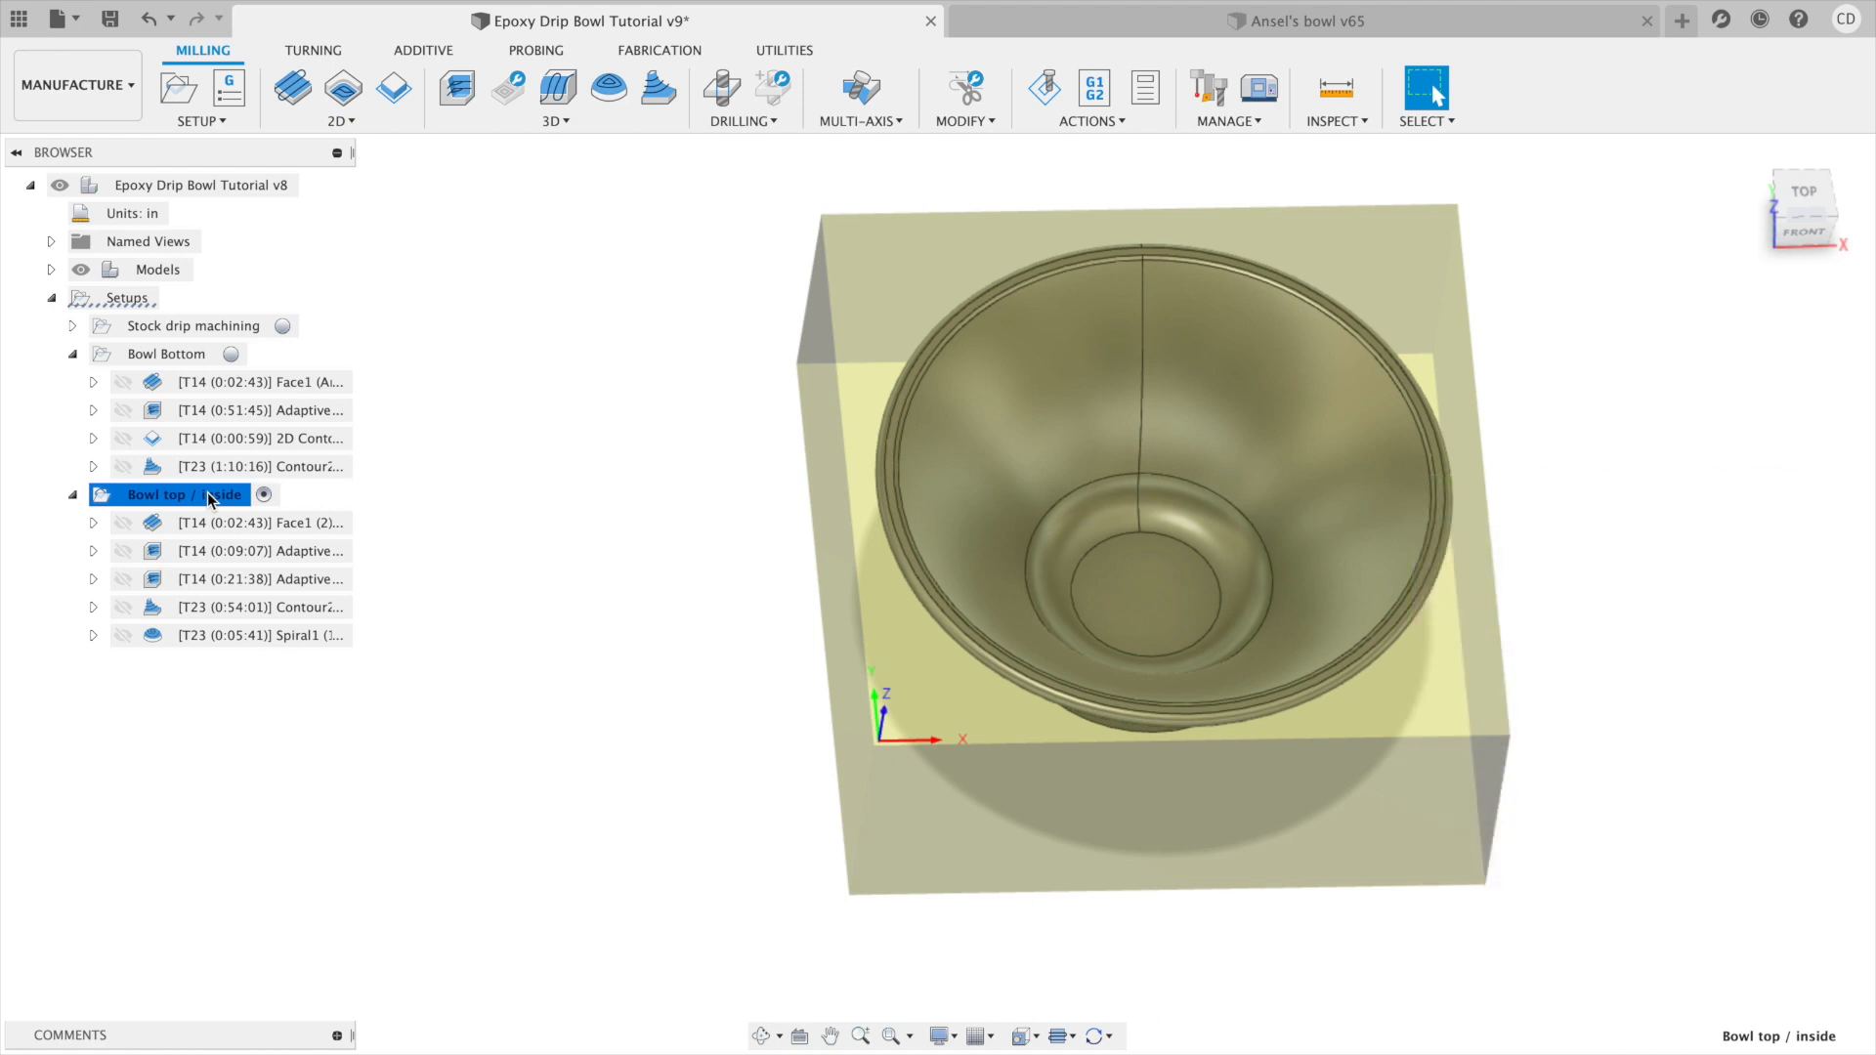
pyautogui.click(73, 358)
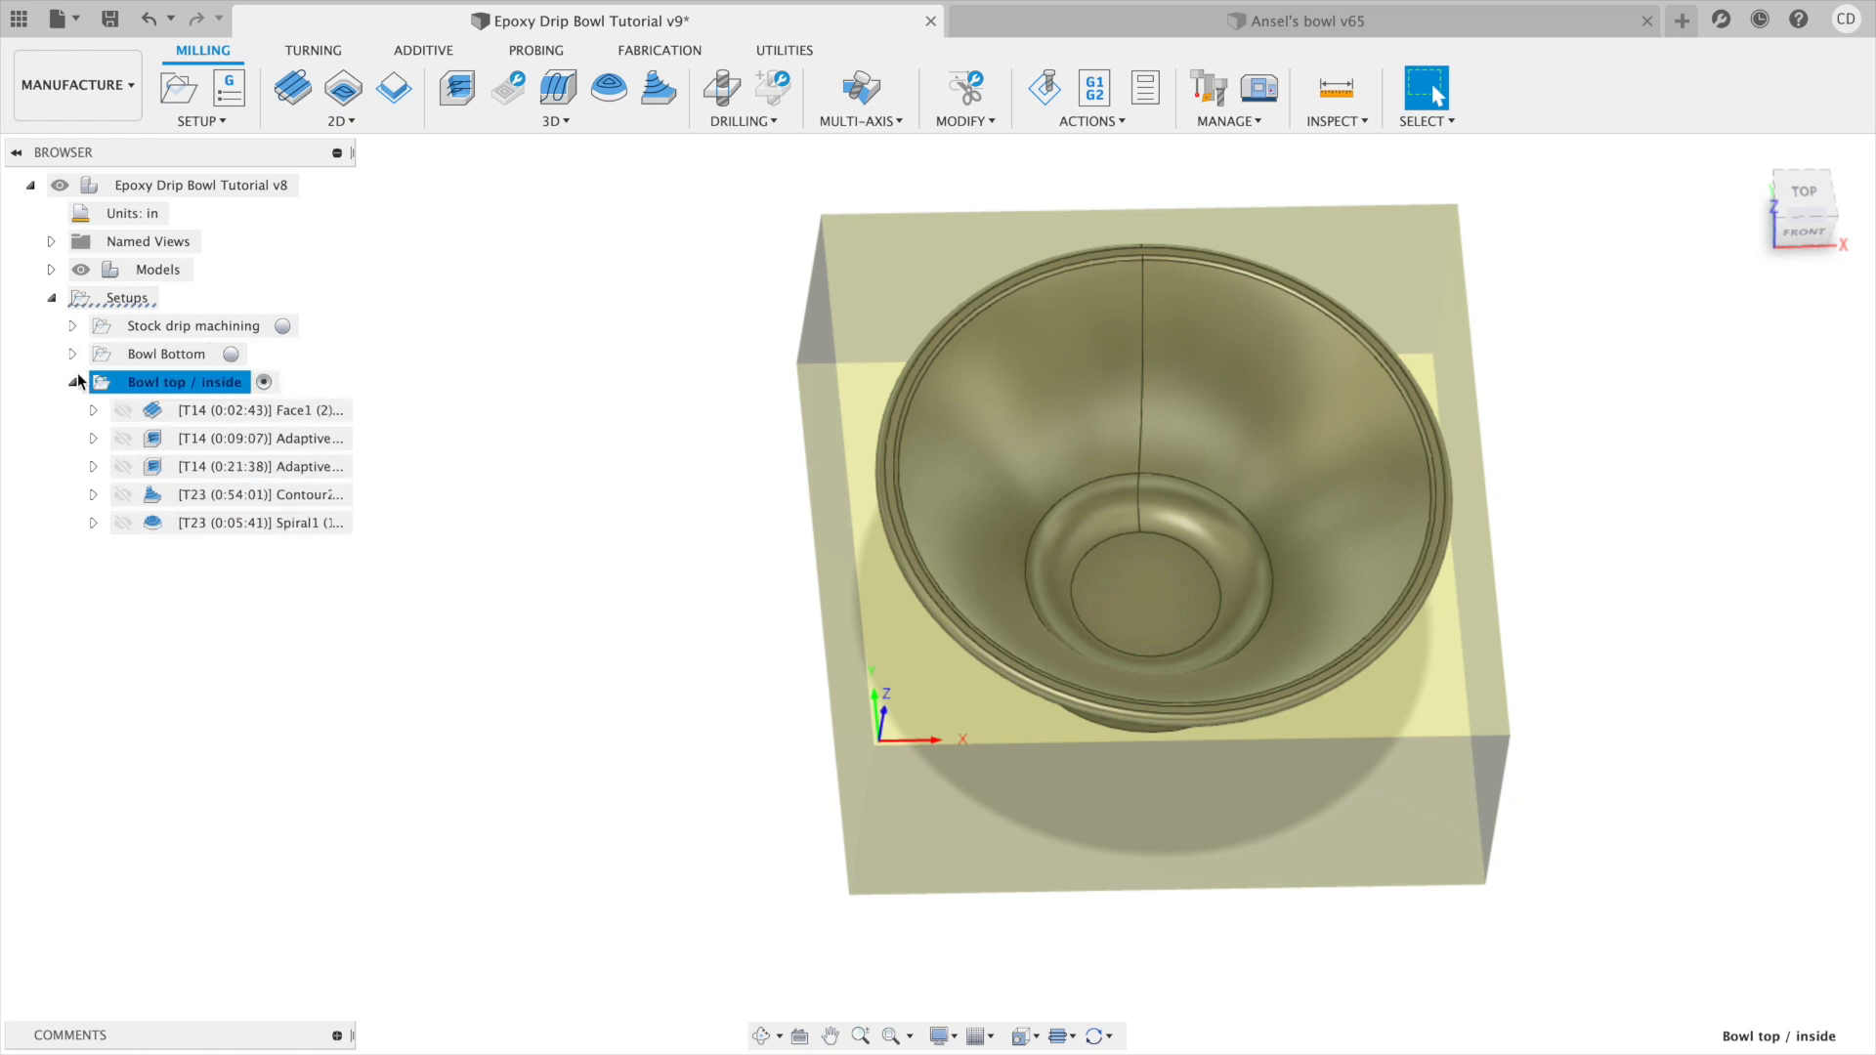
pyautogui.keyDown('super'); pyautogui.click(147, 357); pyautogui.keyUp('super')
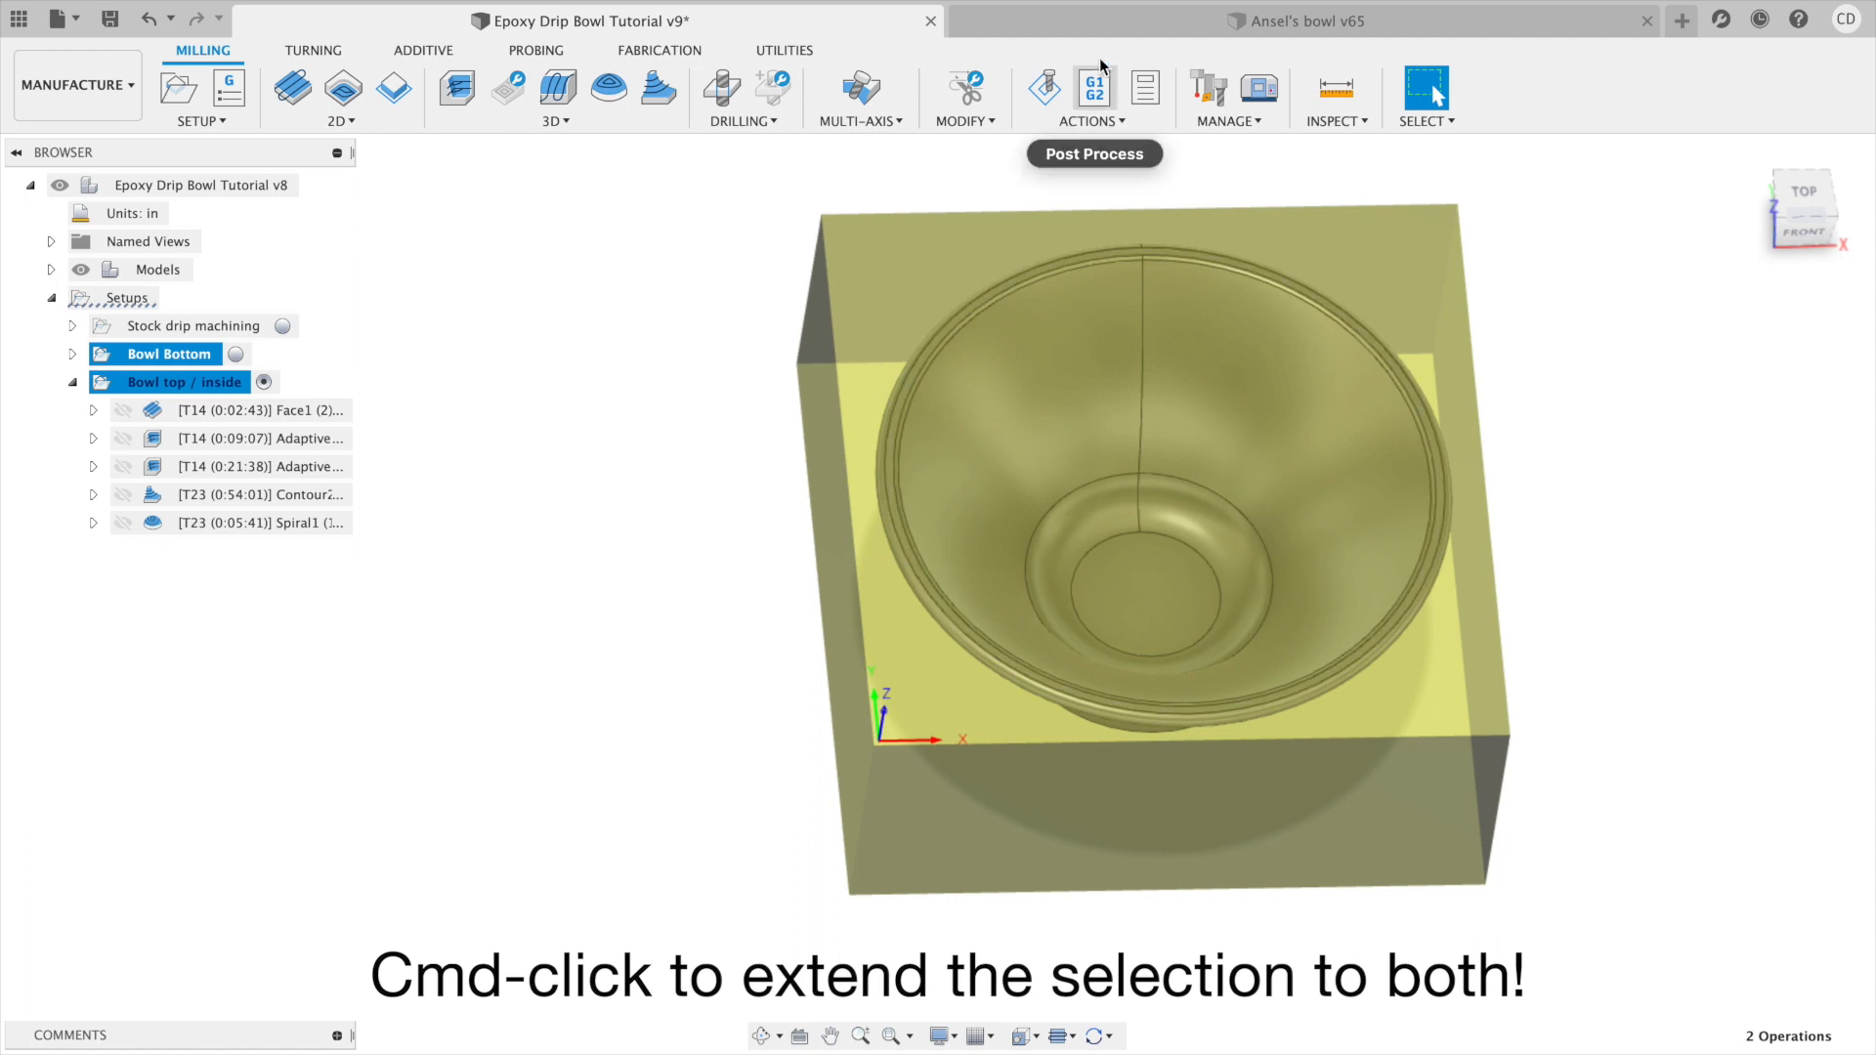
pyautogui.click(1043, 93)
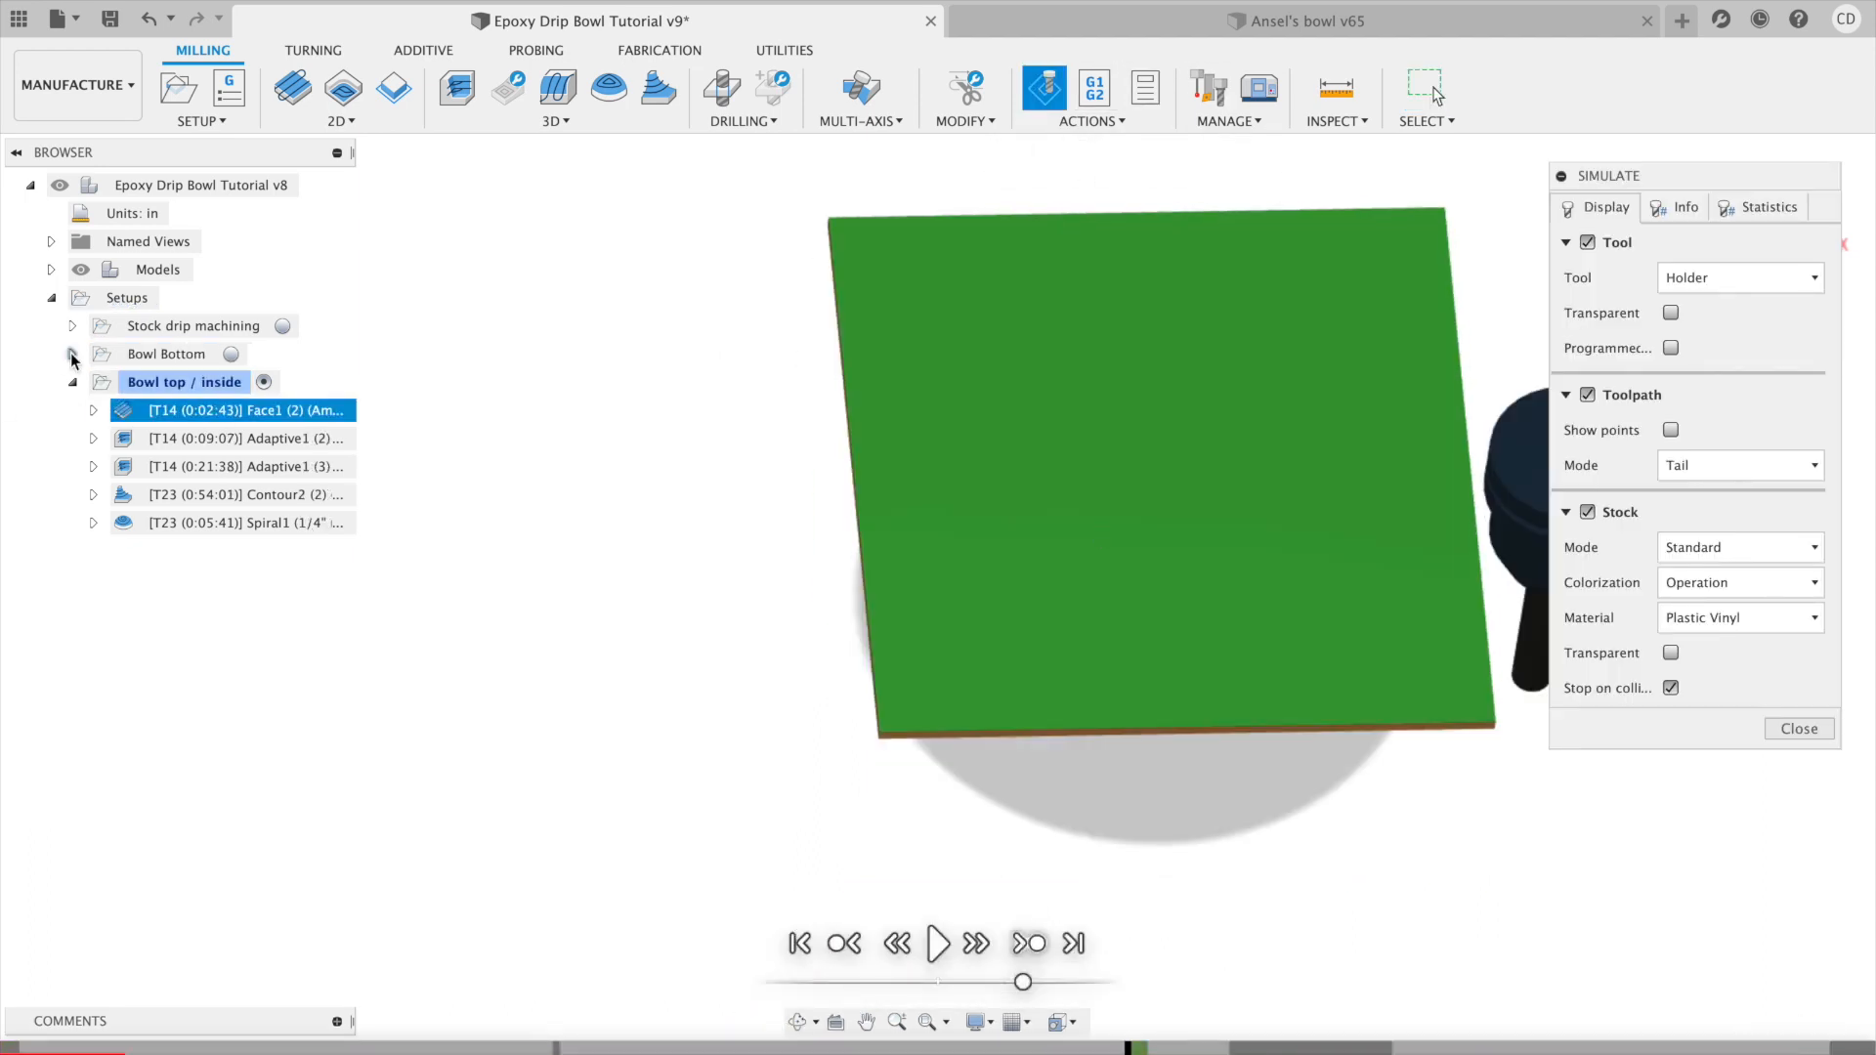
# Play the simulation of the bowl top at a faster speed, skipping ahead between operations to examine the machined inside.
pyautogui.keyDown('shift'); pyautogui.moveTo(1250, 788); pyautogui.dragTo(1298, 694, button='middle'); pyautogui.keyUp('shift')
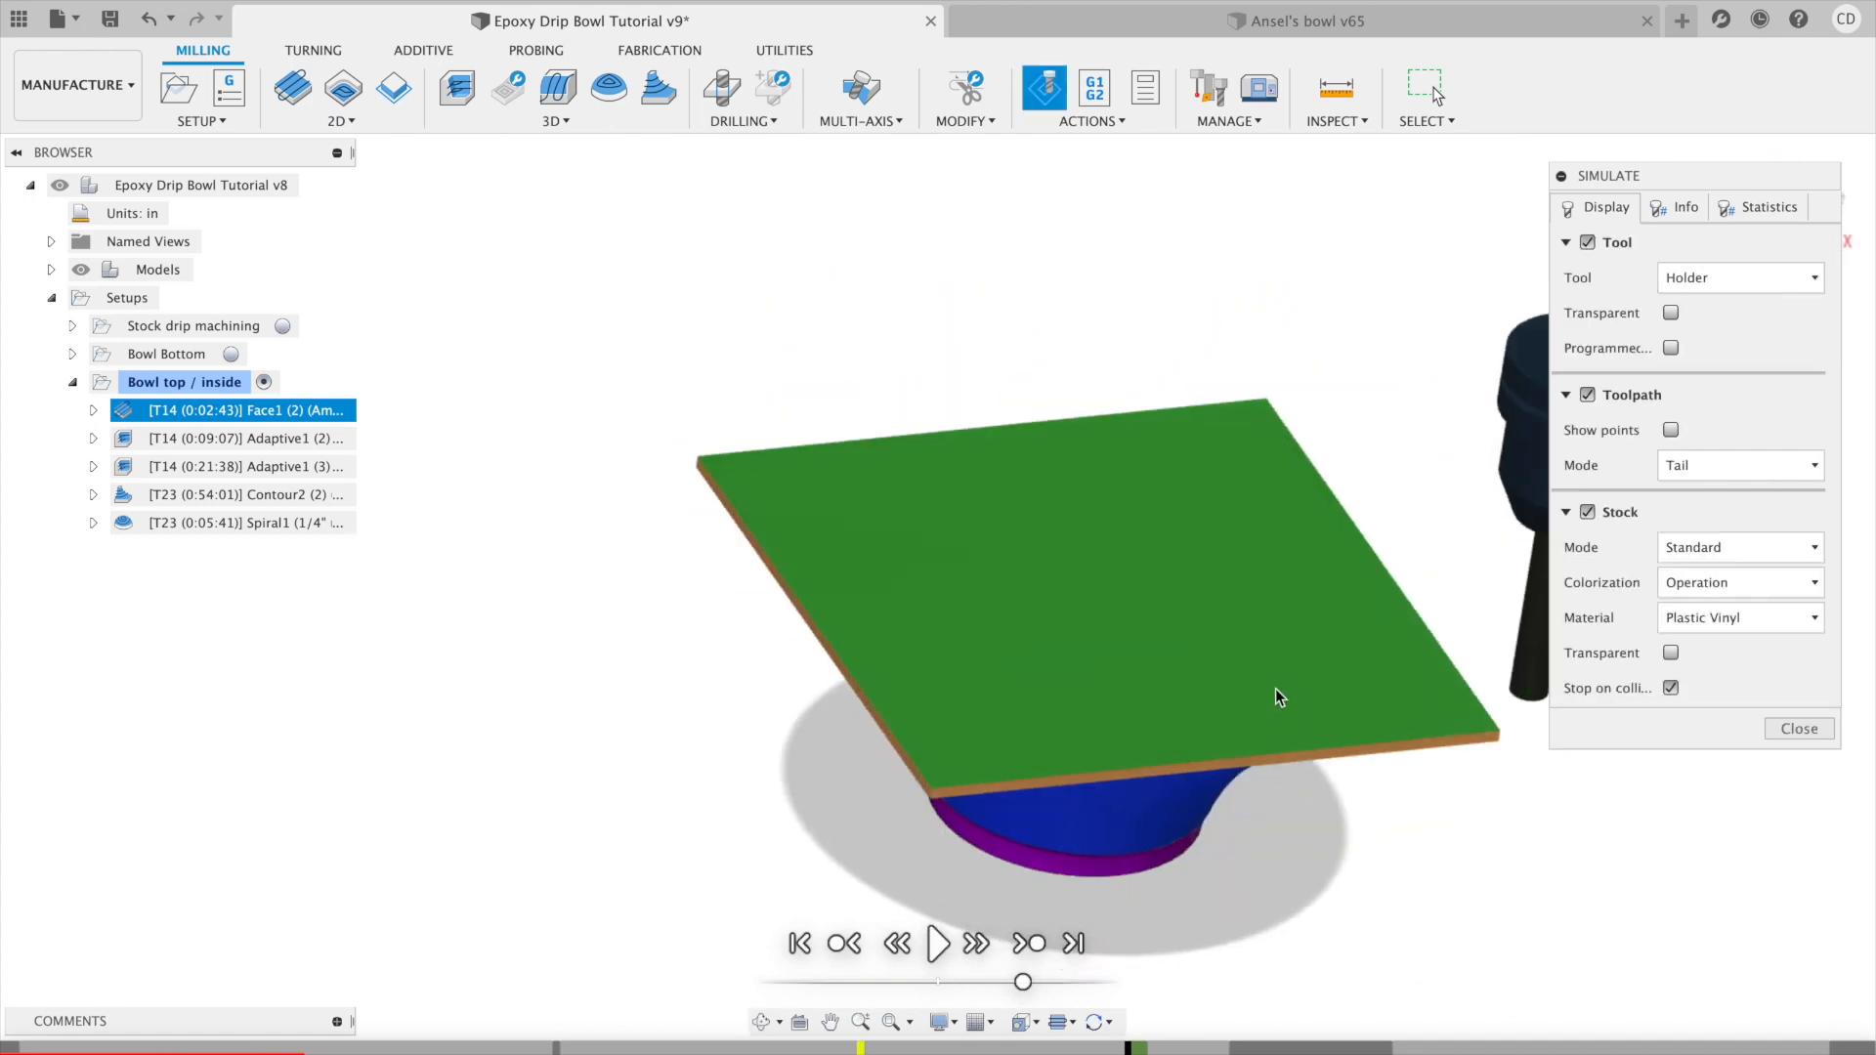
pyautogui.click(940, 940)
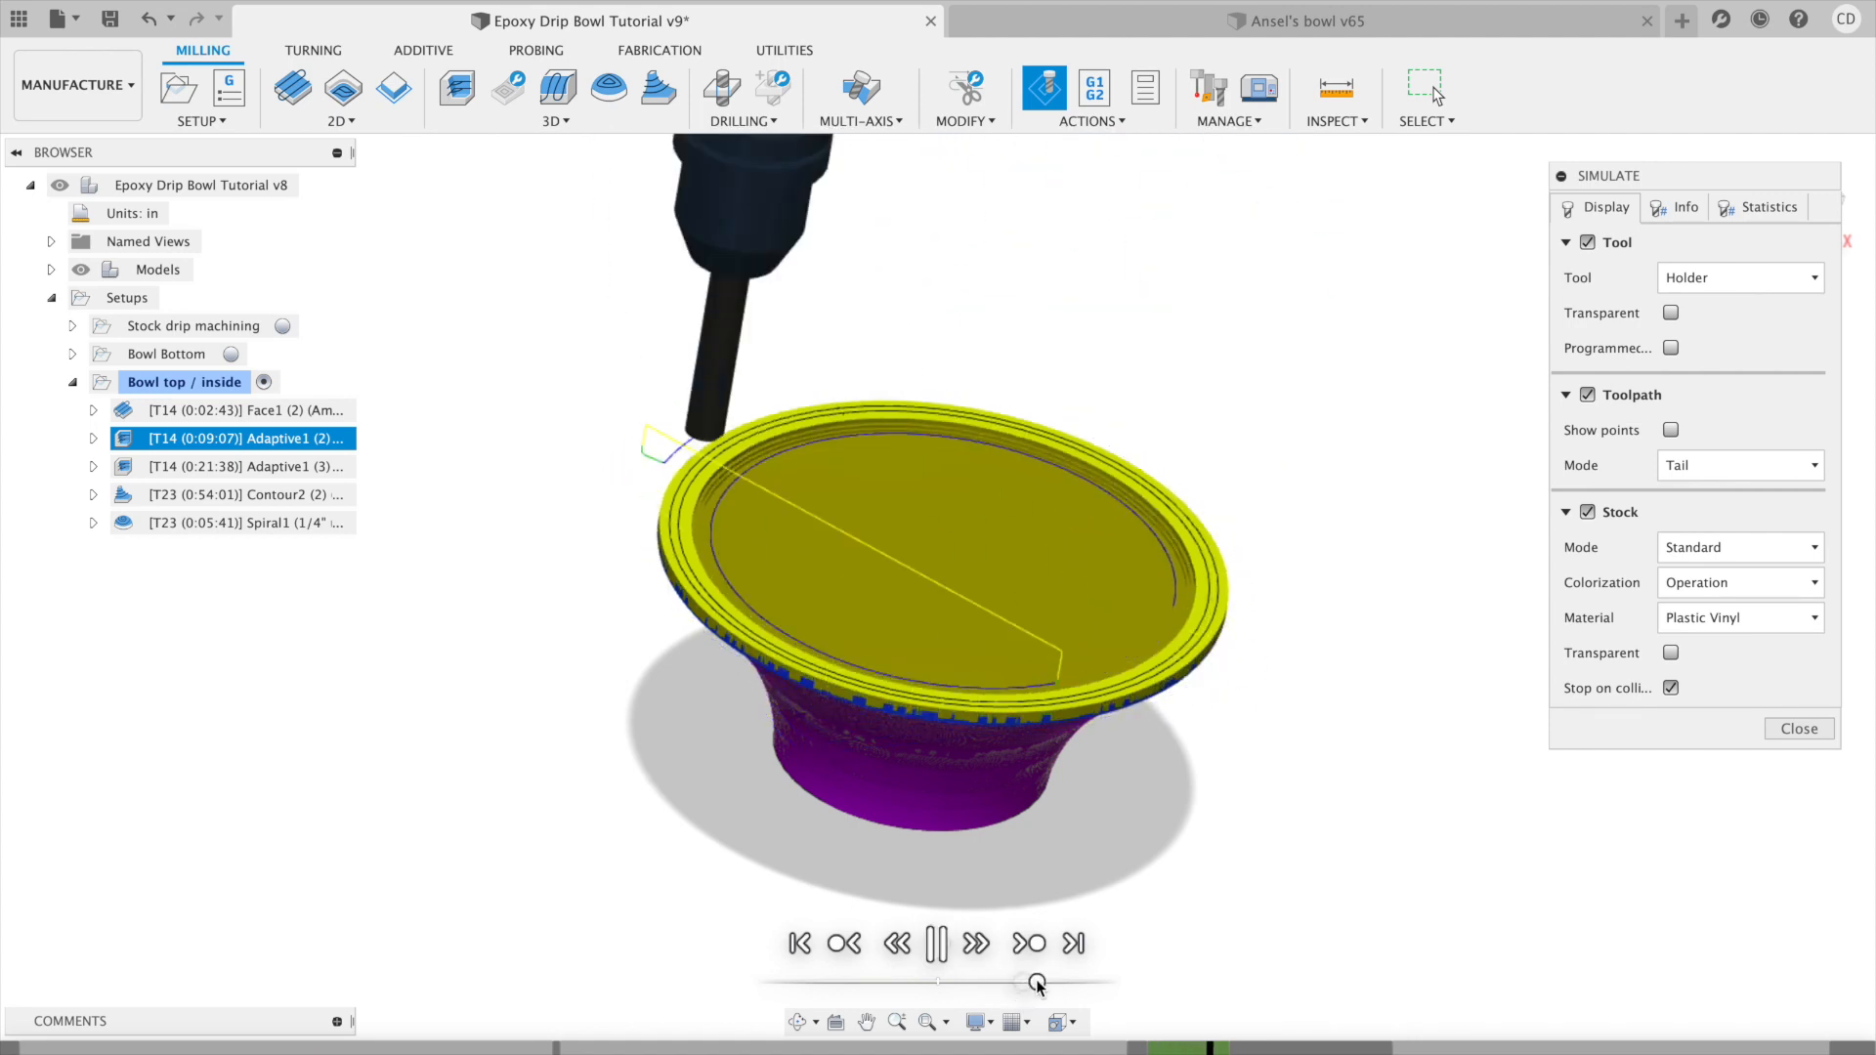
pyautogui.moveTo(1036, 985); pyautogui.dragTo(1066, 984)
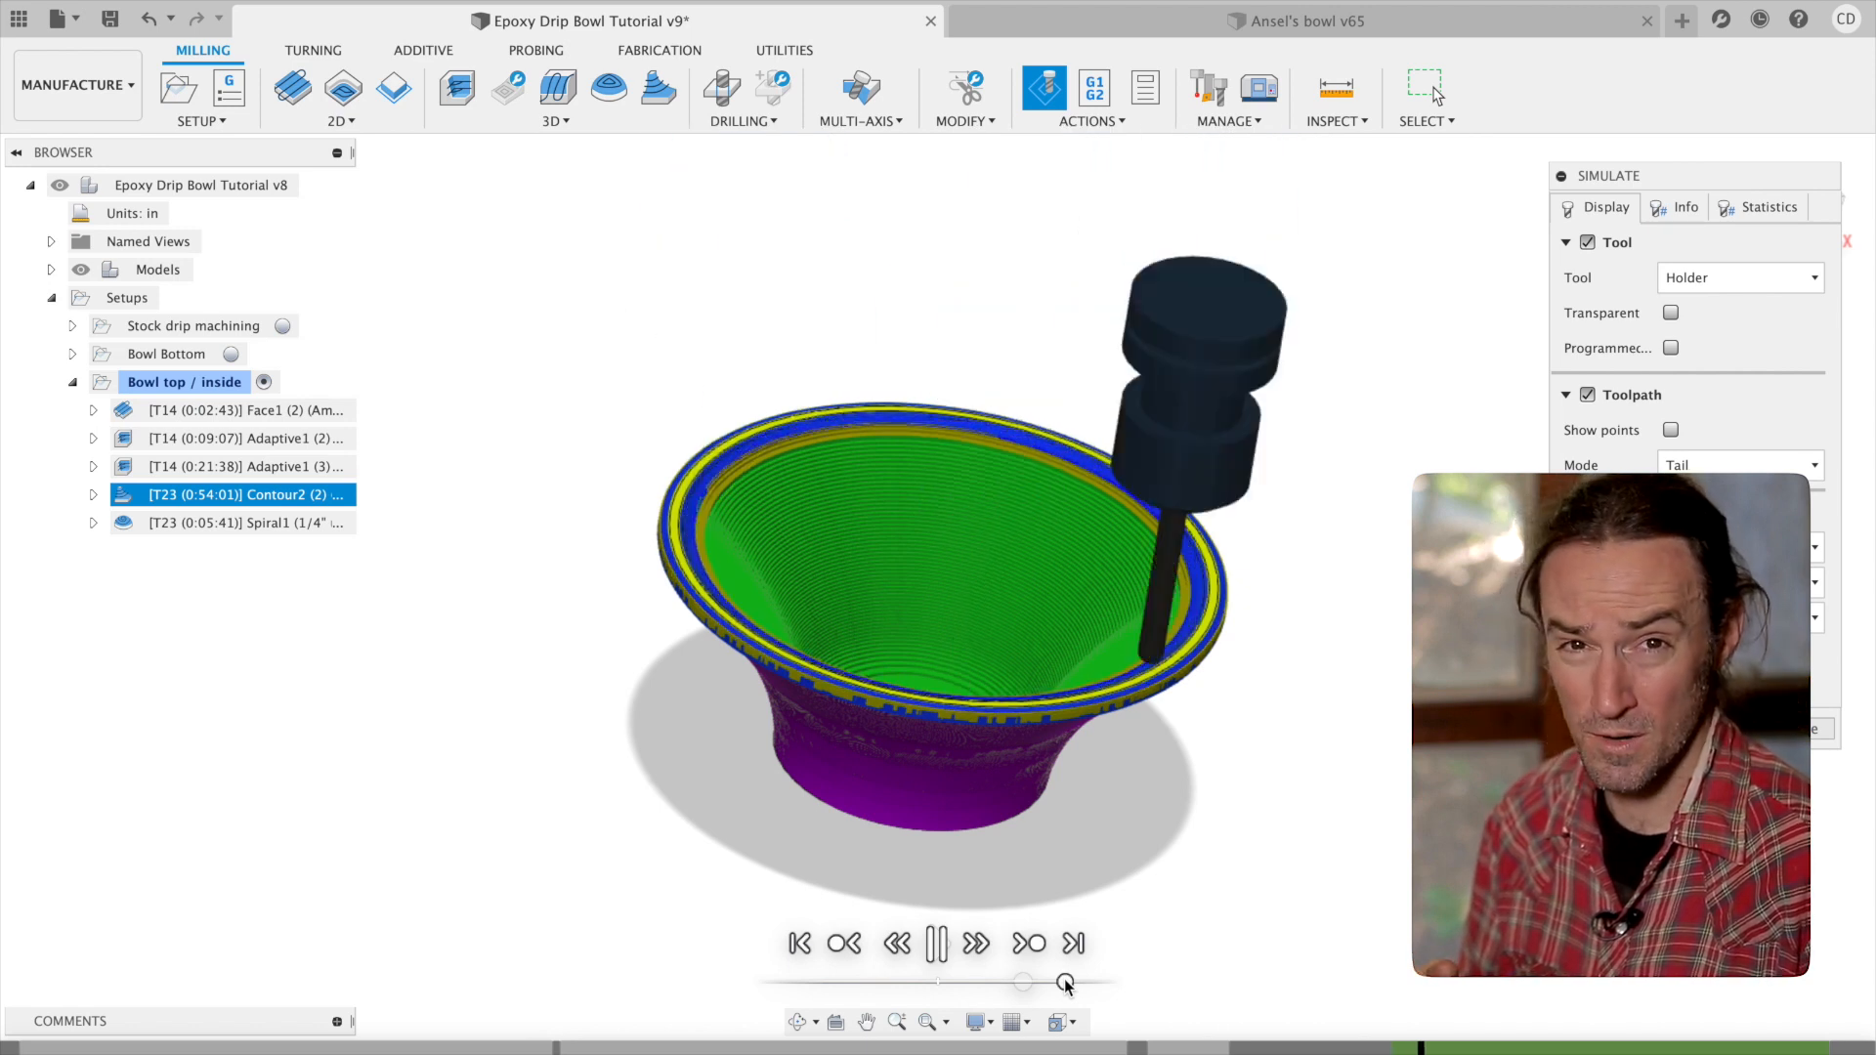
pyautogui.click(1039, 943)
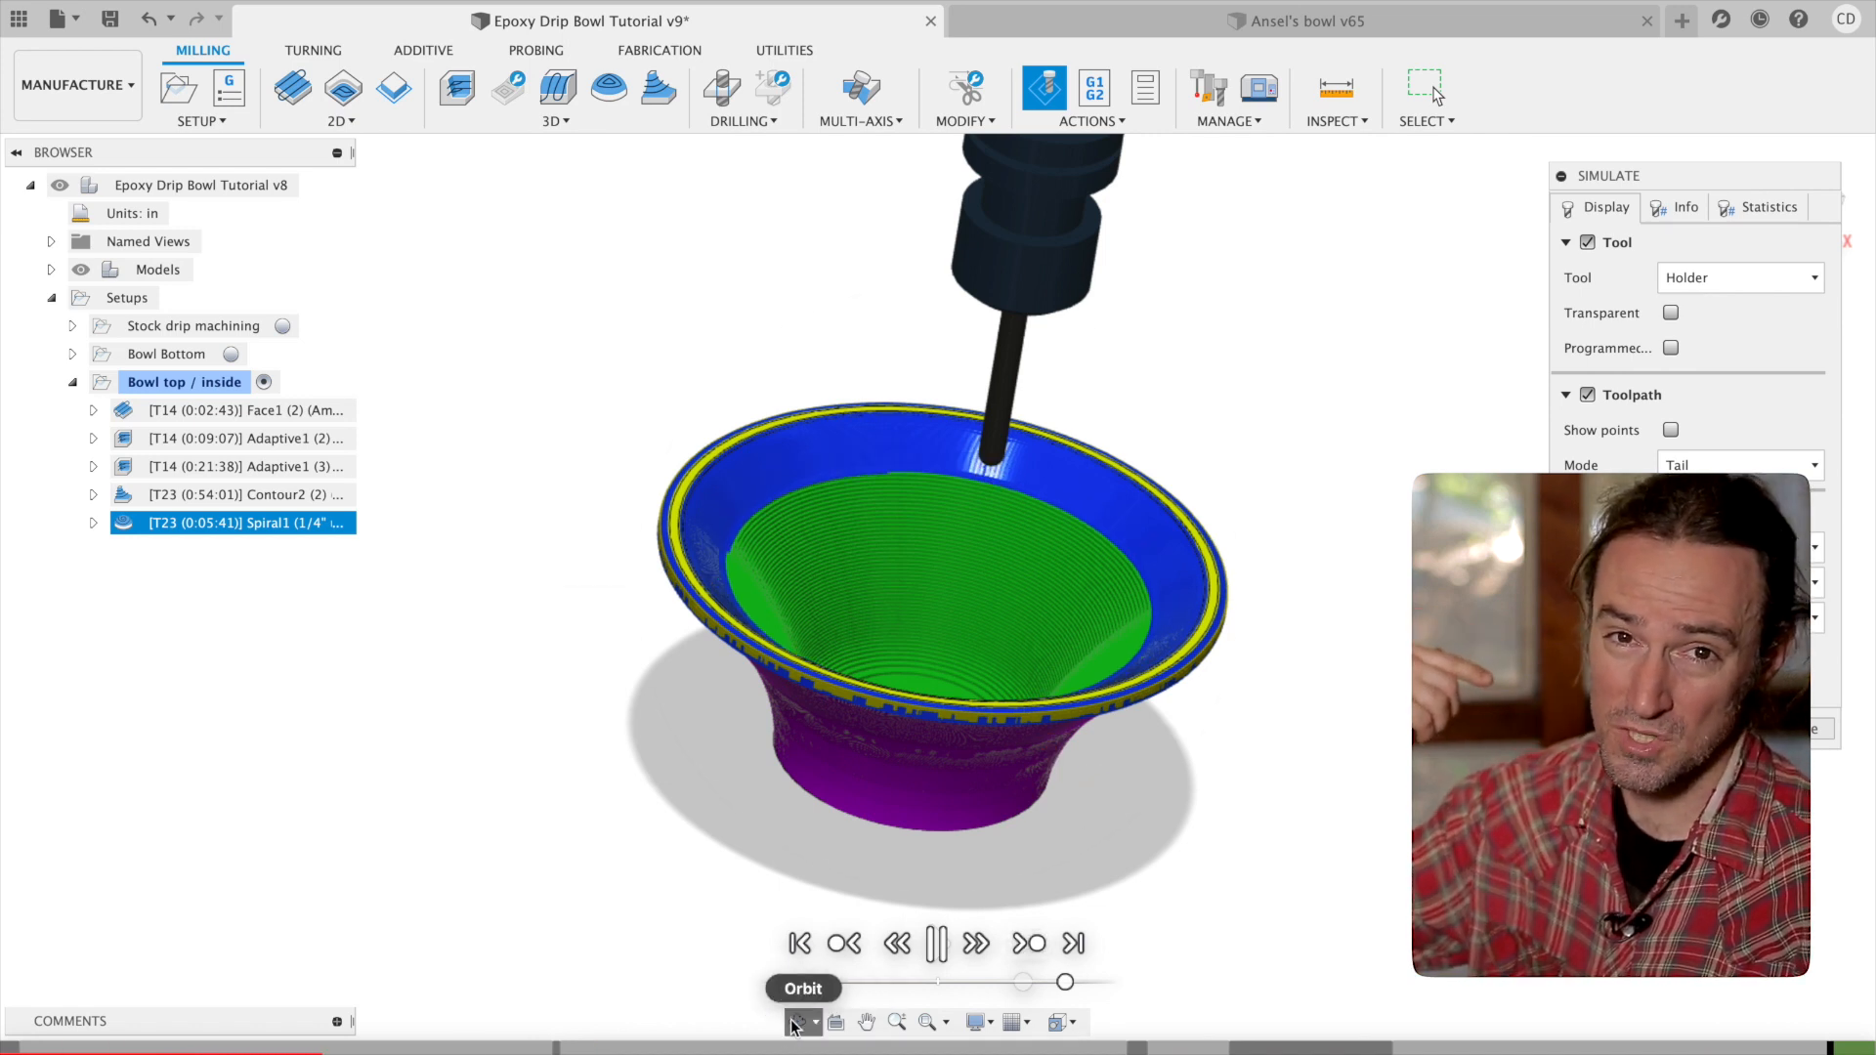
pyautogui.moveTo(986, 782); pyautogui.dragTo(816, 944)
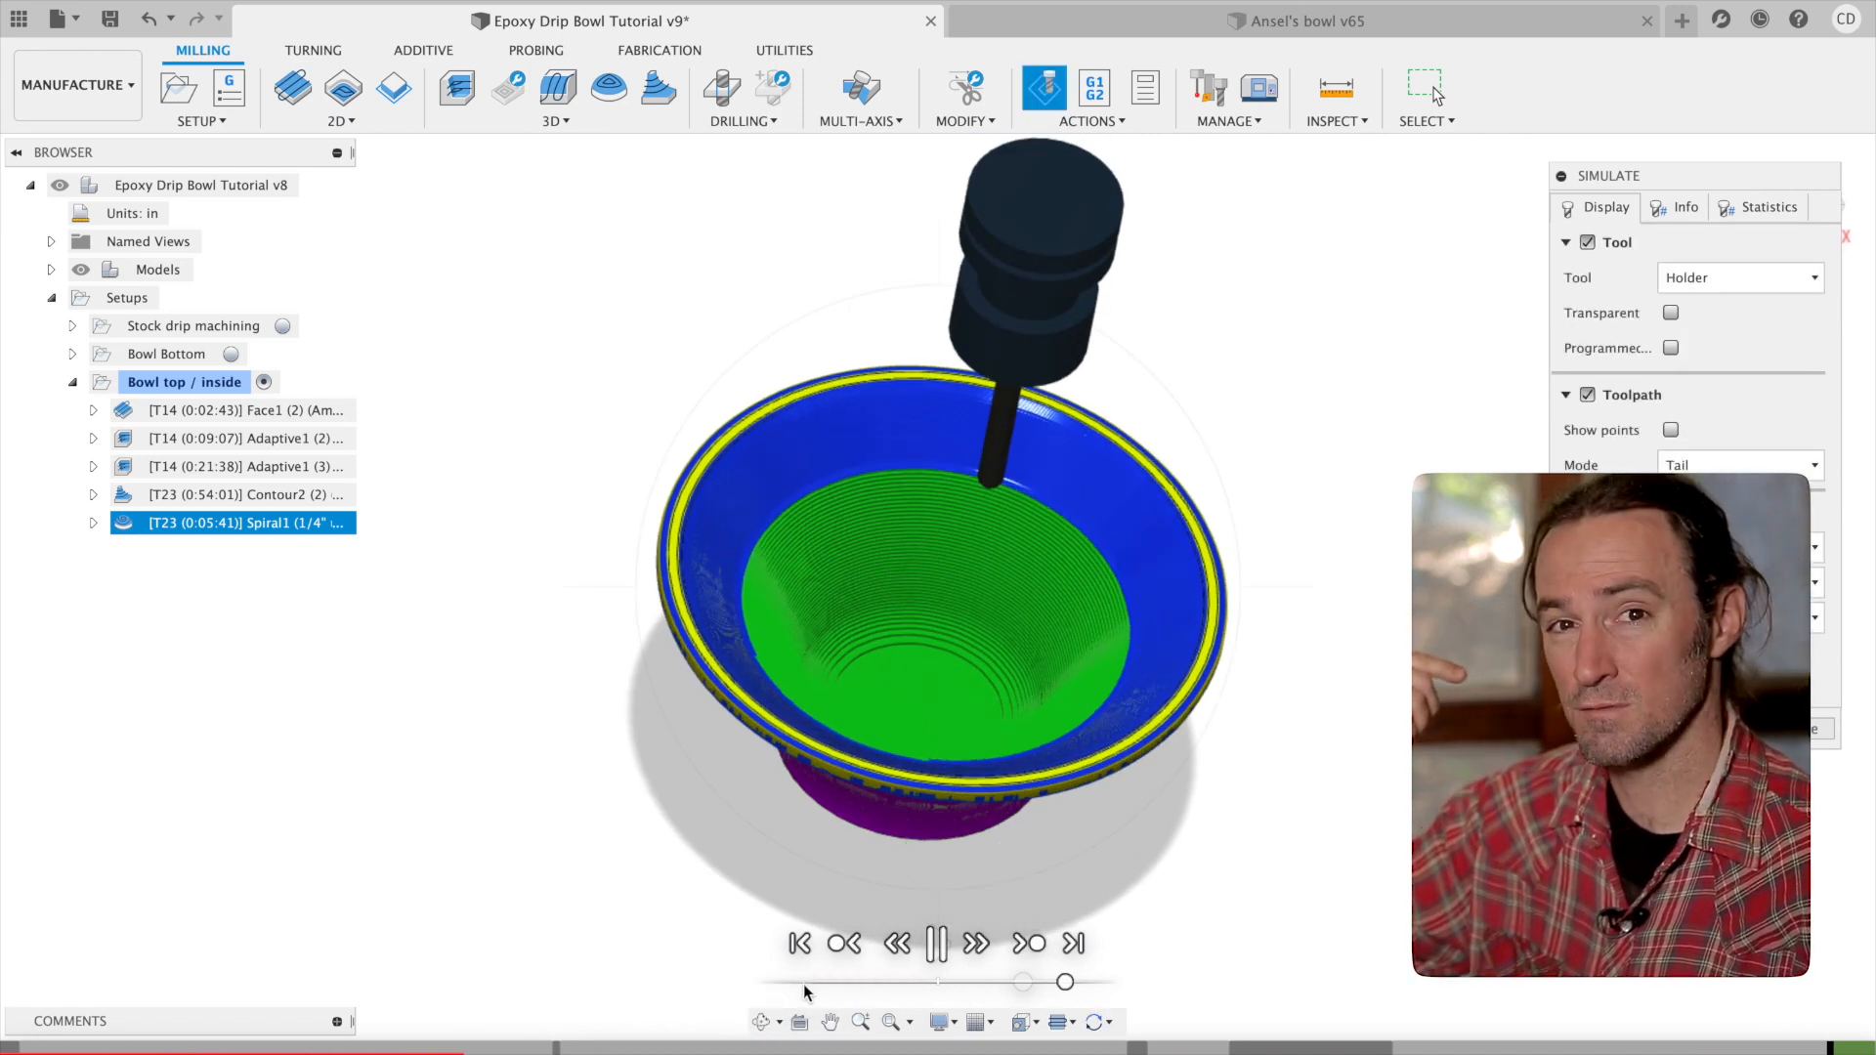
pyautogui.click(1032, 944)
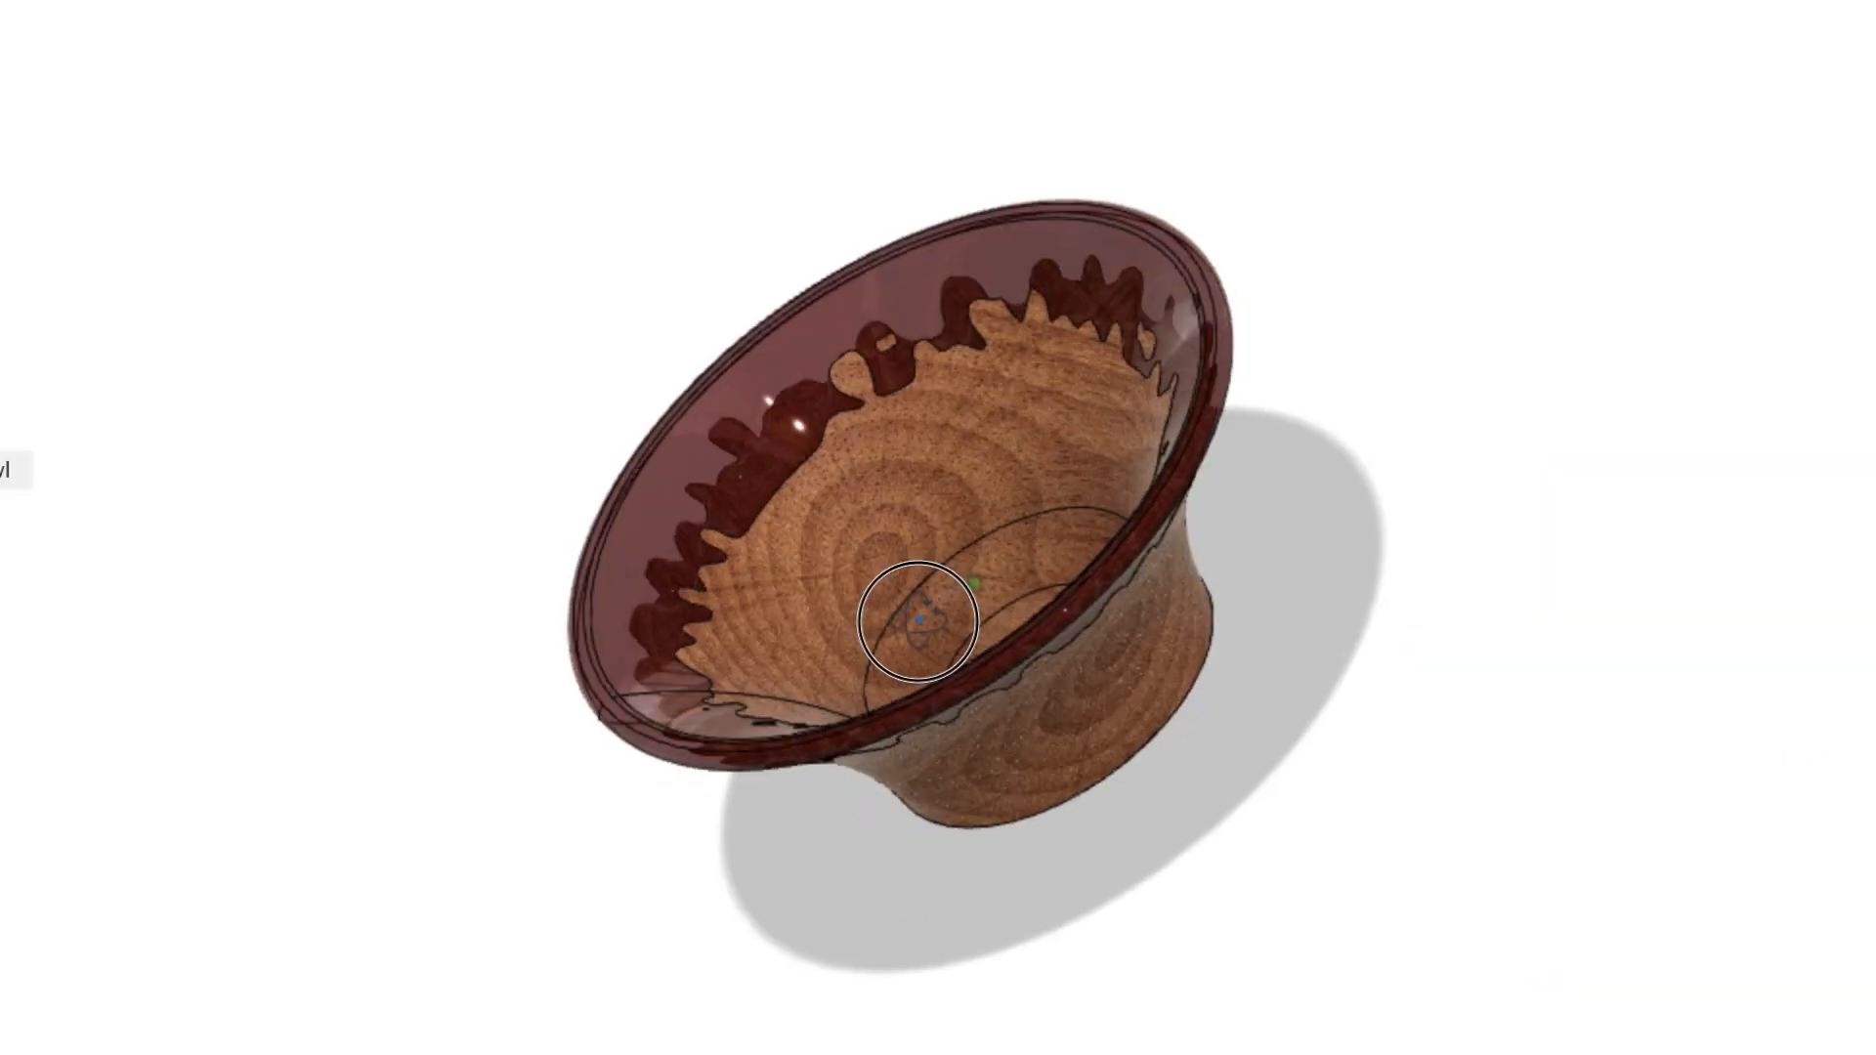
pyautogui.keyDown('shift'); pyautogui.moveTo(908, 620); pyautogui.dragTo(1123, 635, button='middle'); pyautogui.keyUp('shift')
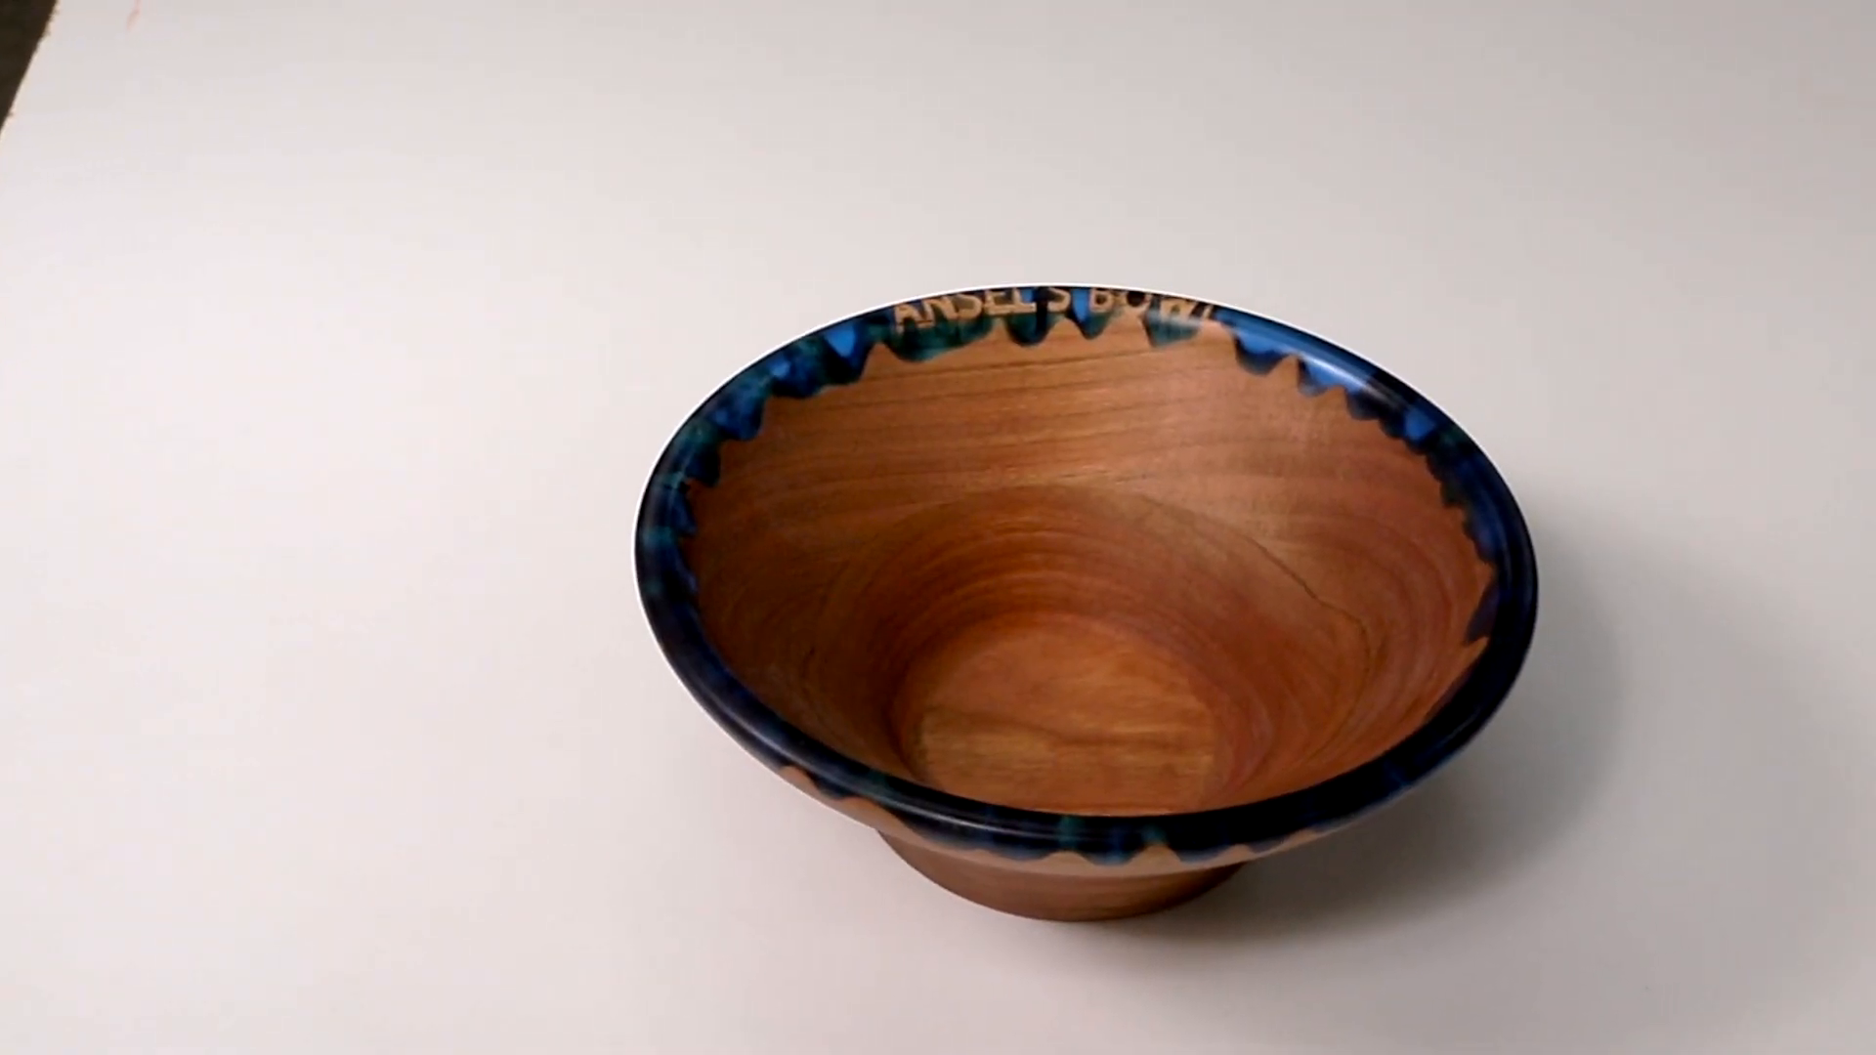